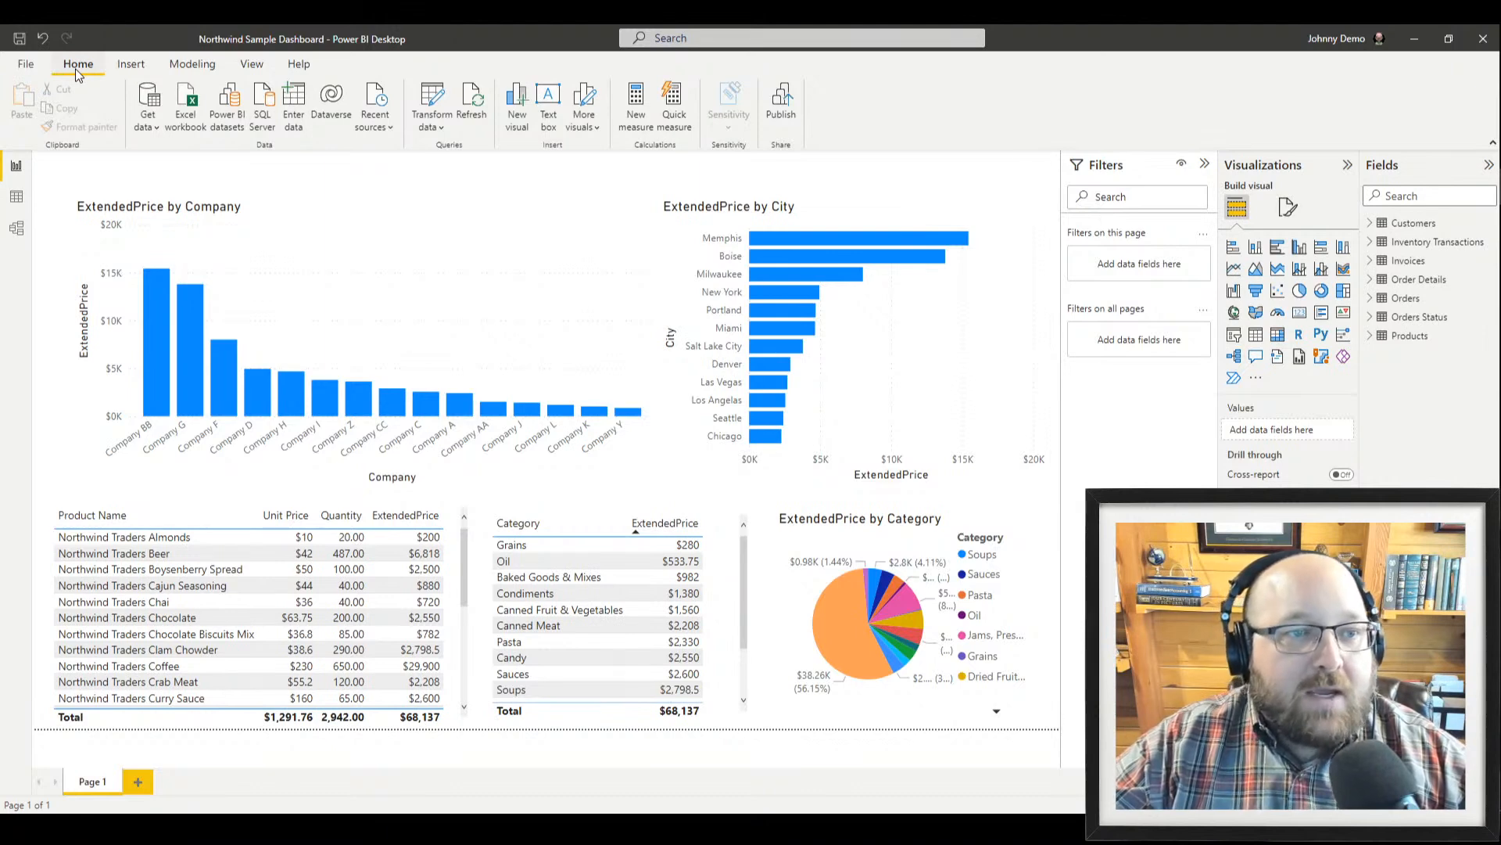
Connect to QuickBooks Online (Beta) from the Online Services sources and accept the preview warning
click(143, 98)
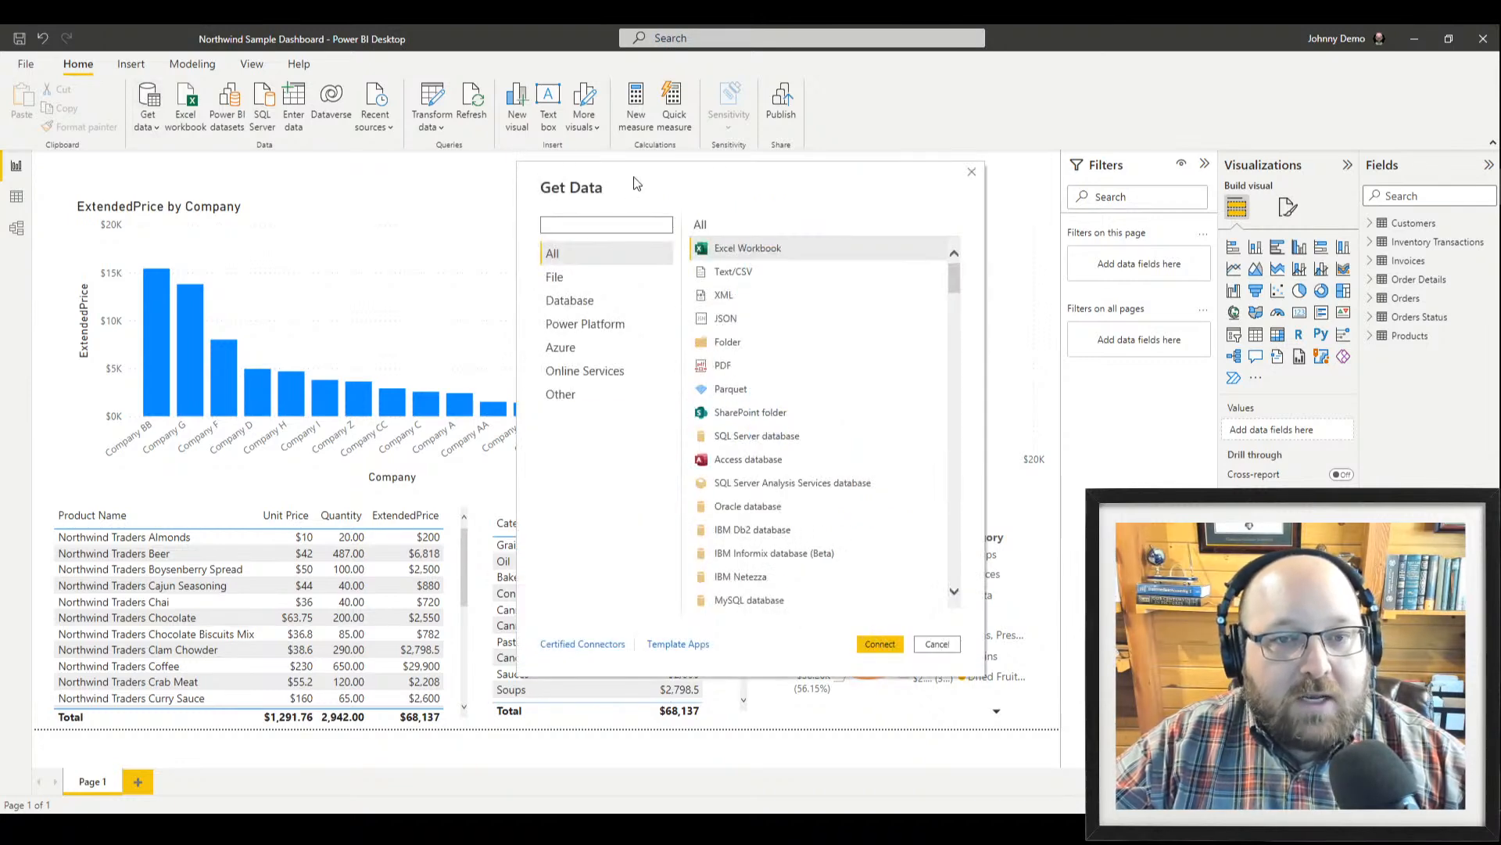
drag(637, 182, 544, 187)
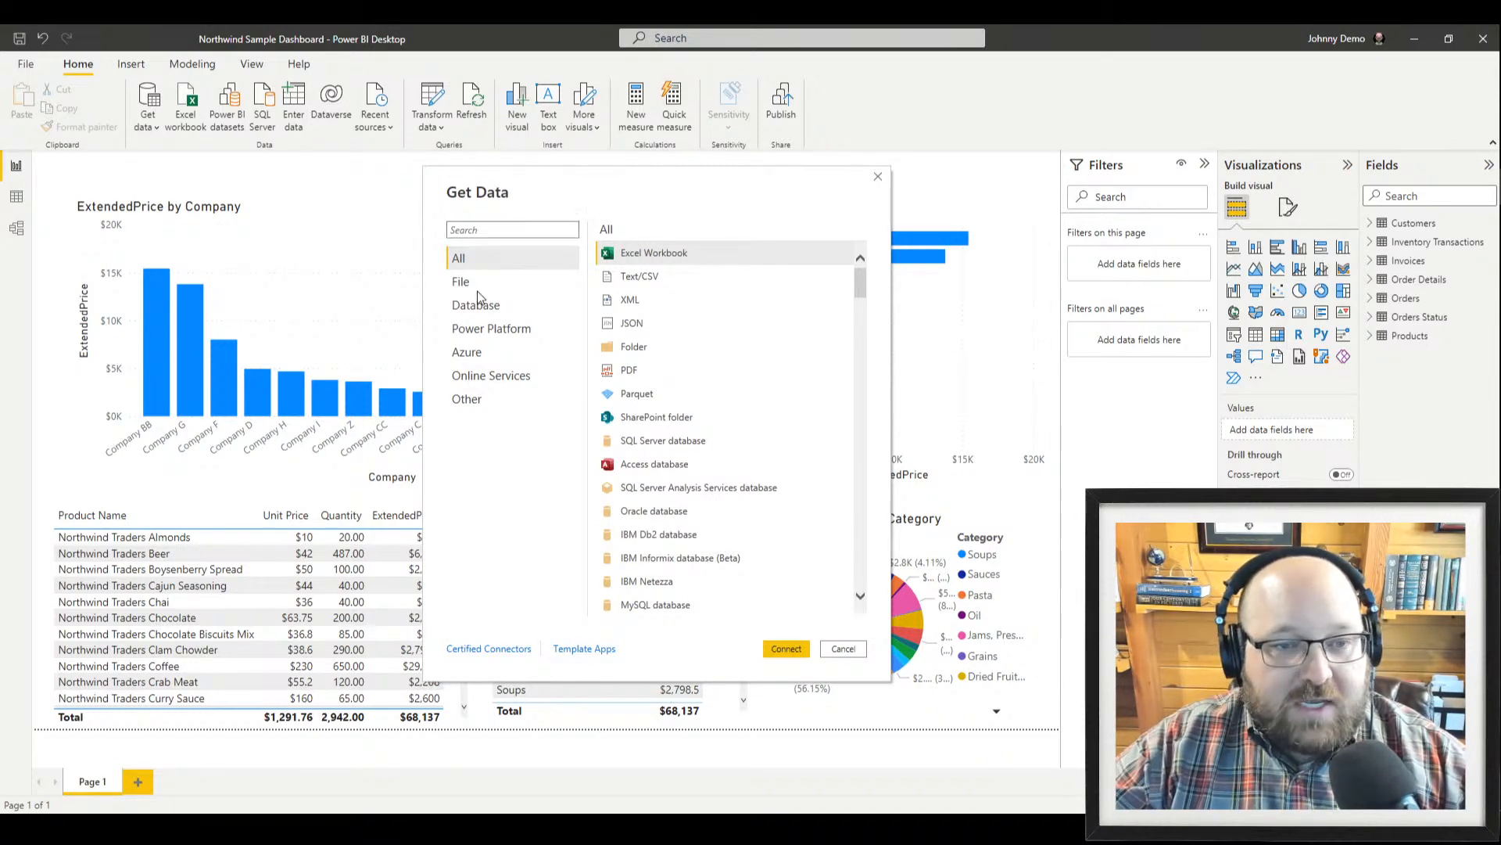
click(509, 377)
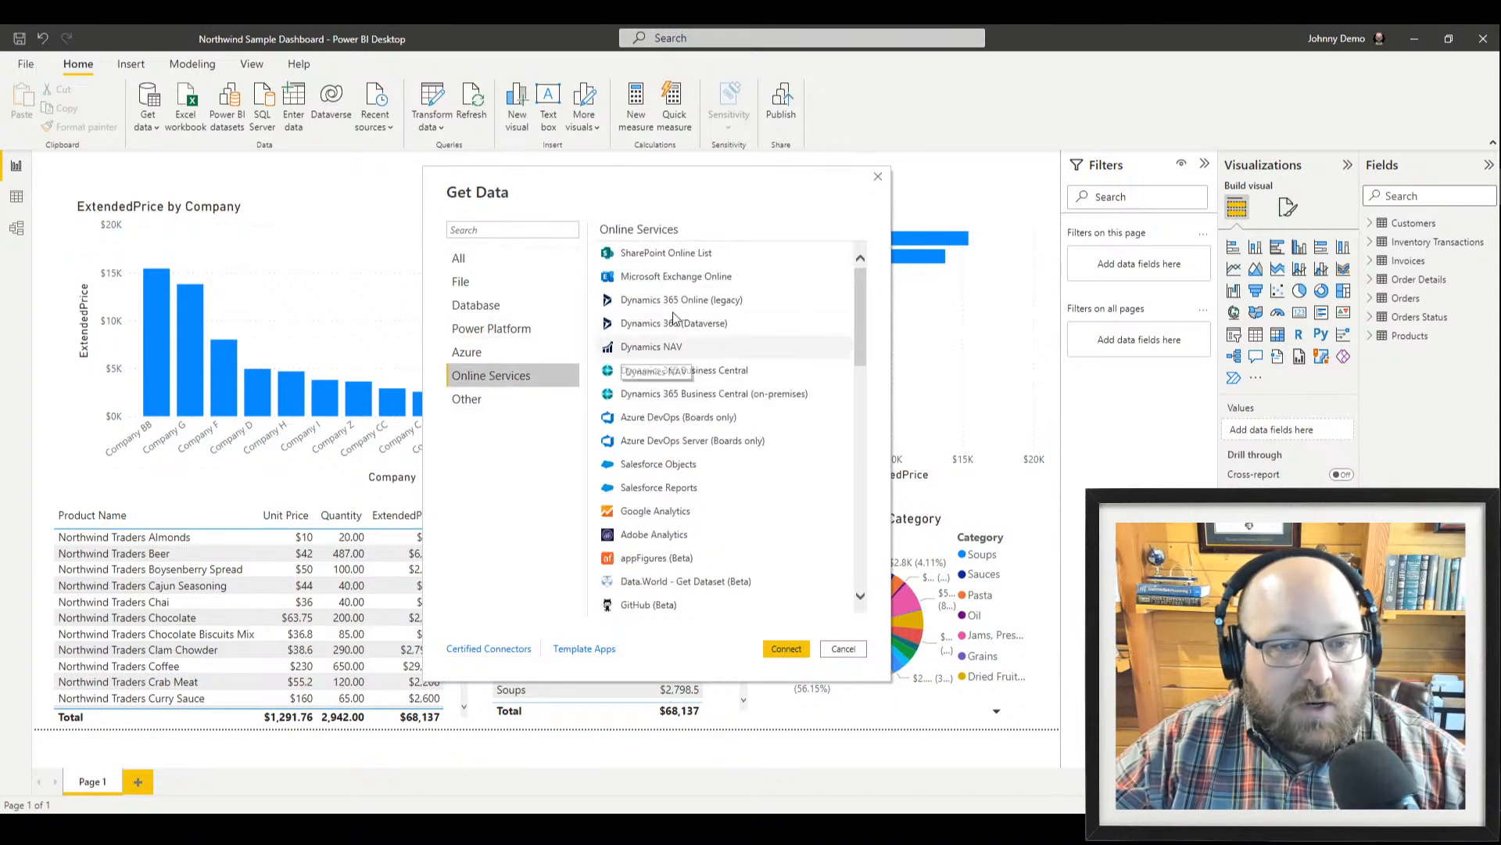
scroll(716, 414, down, 2)
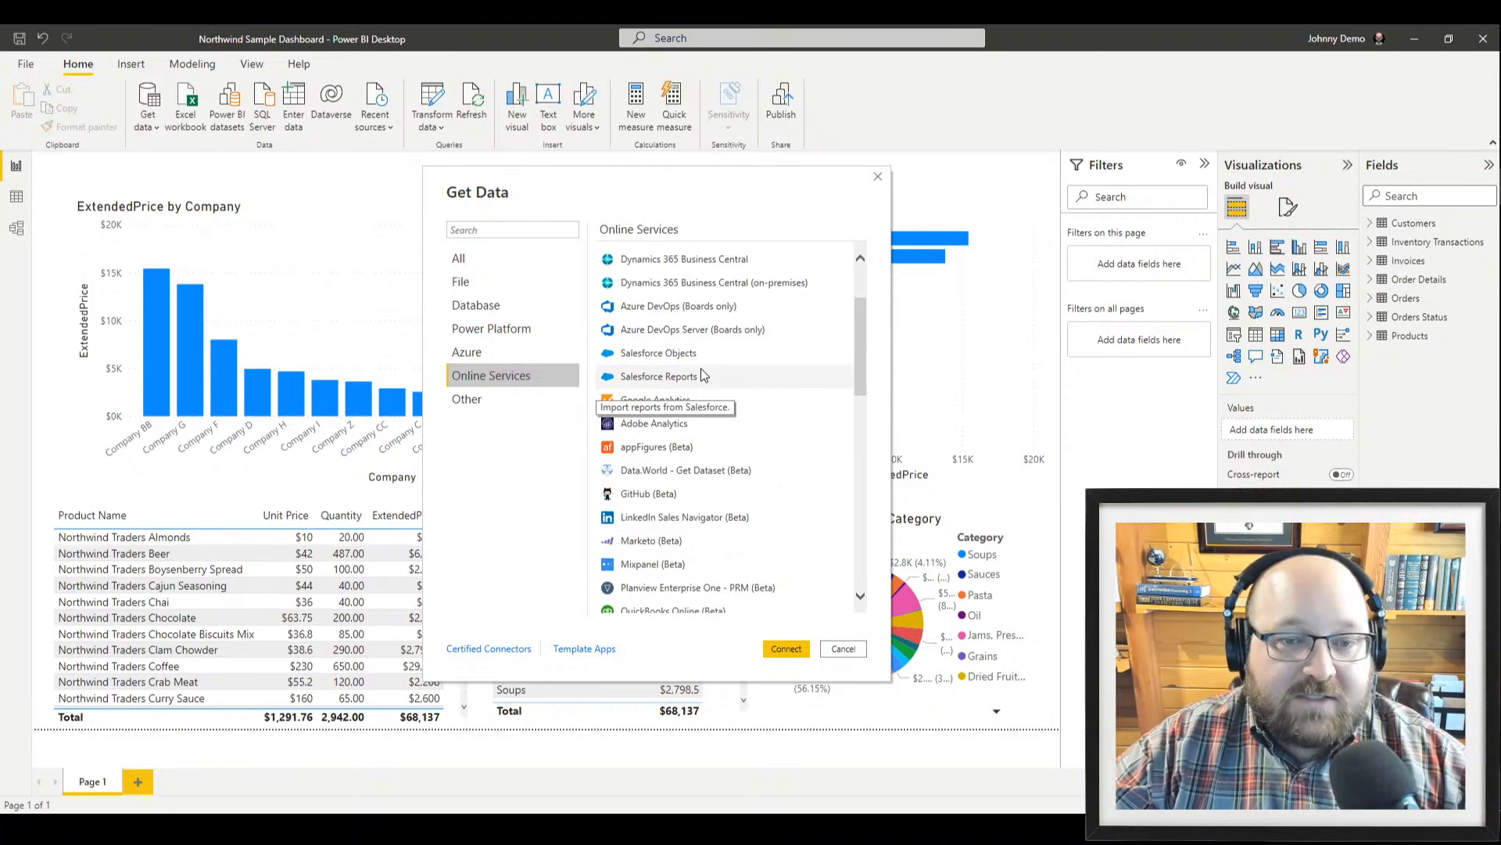
scroll(723, 542, down, 3)
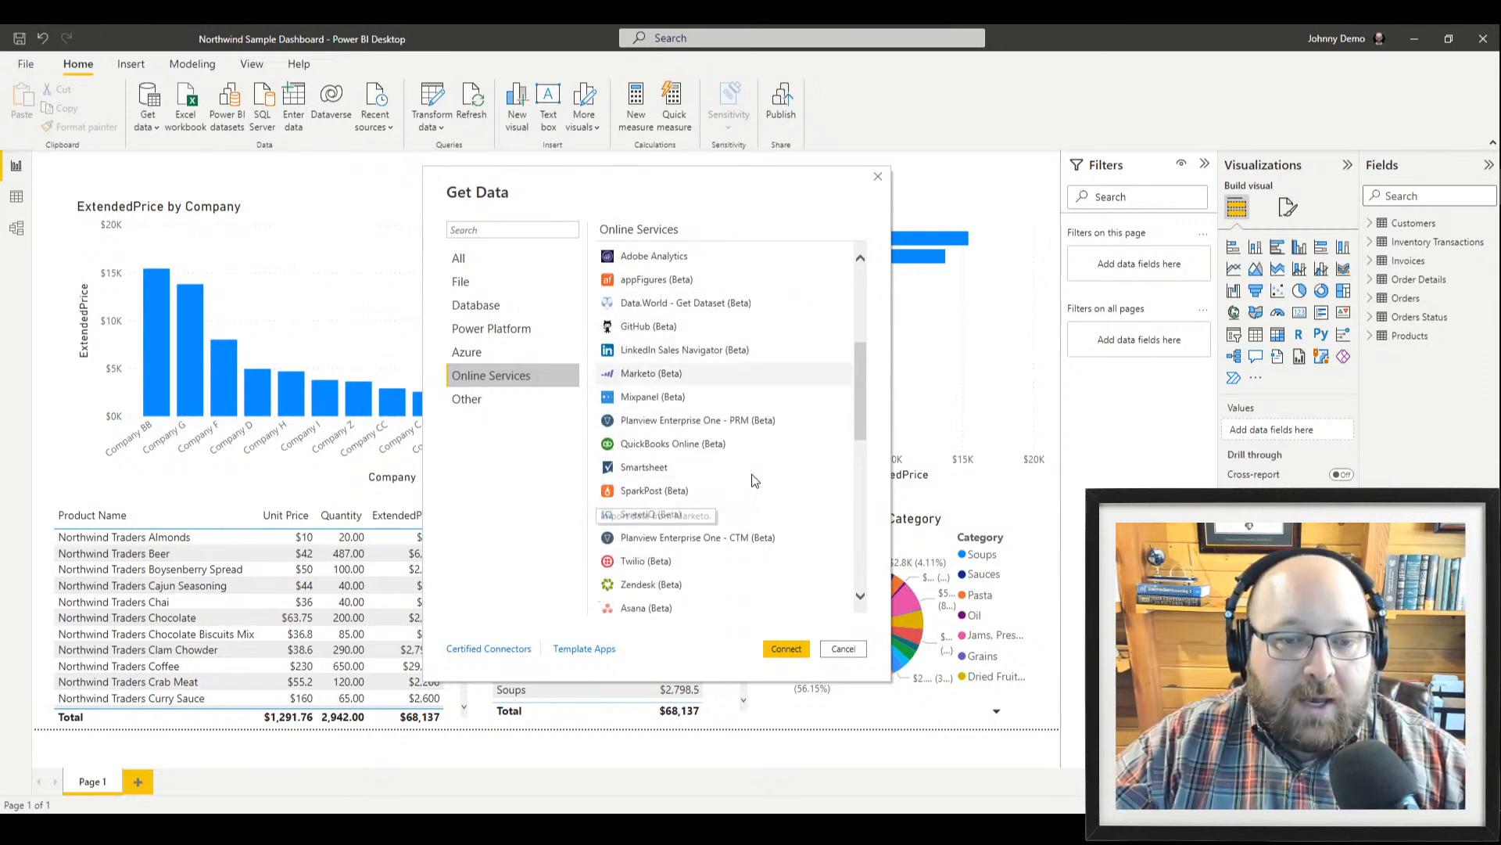
click(637, 443)
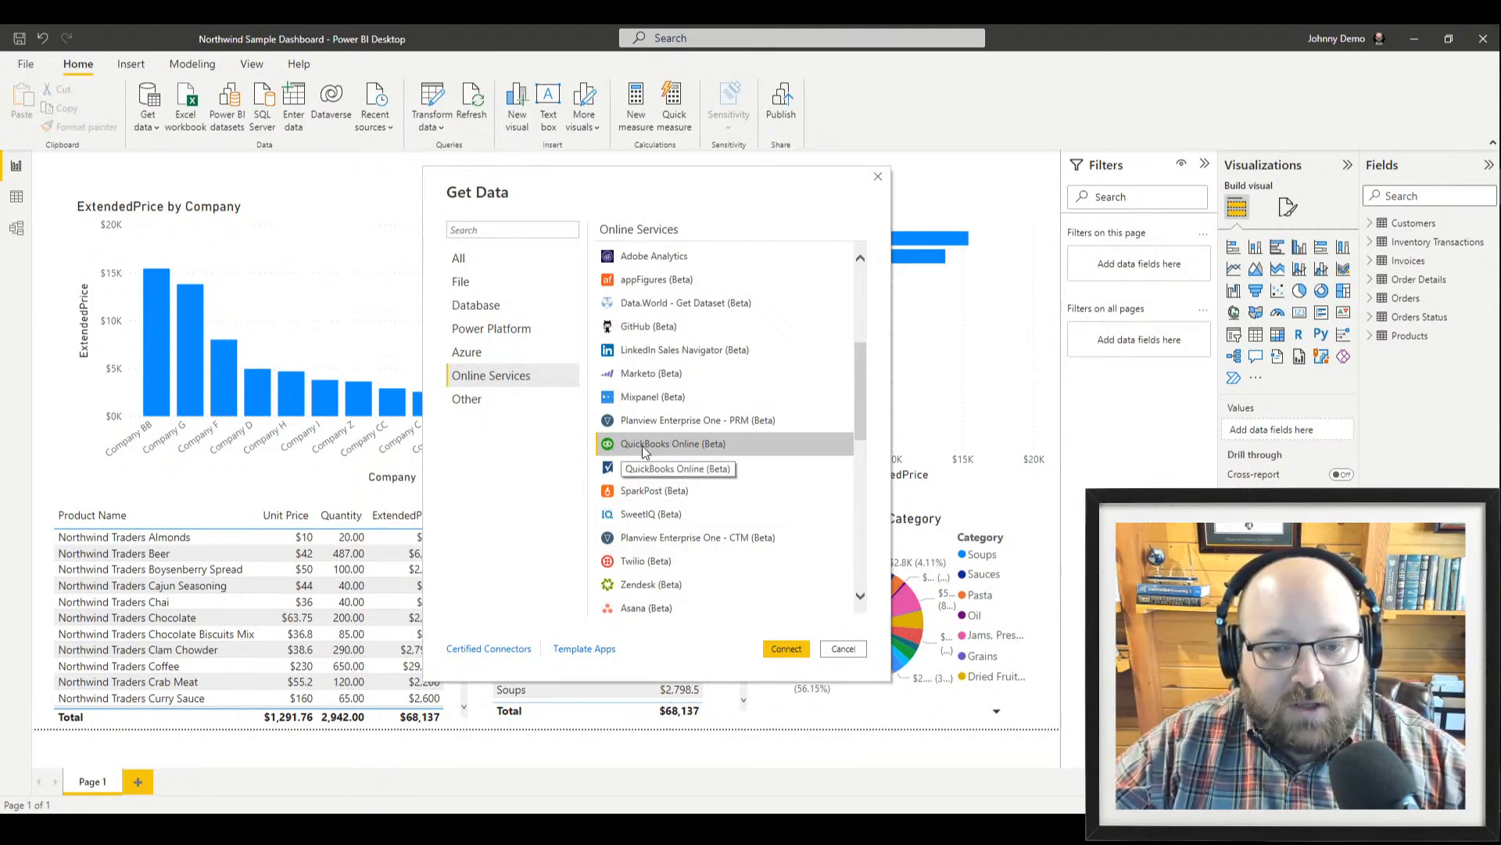
click(786, 648)
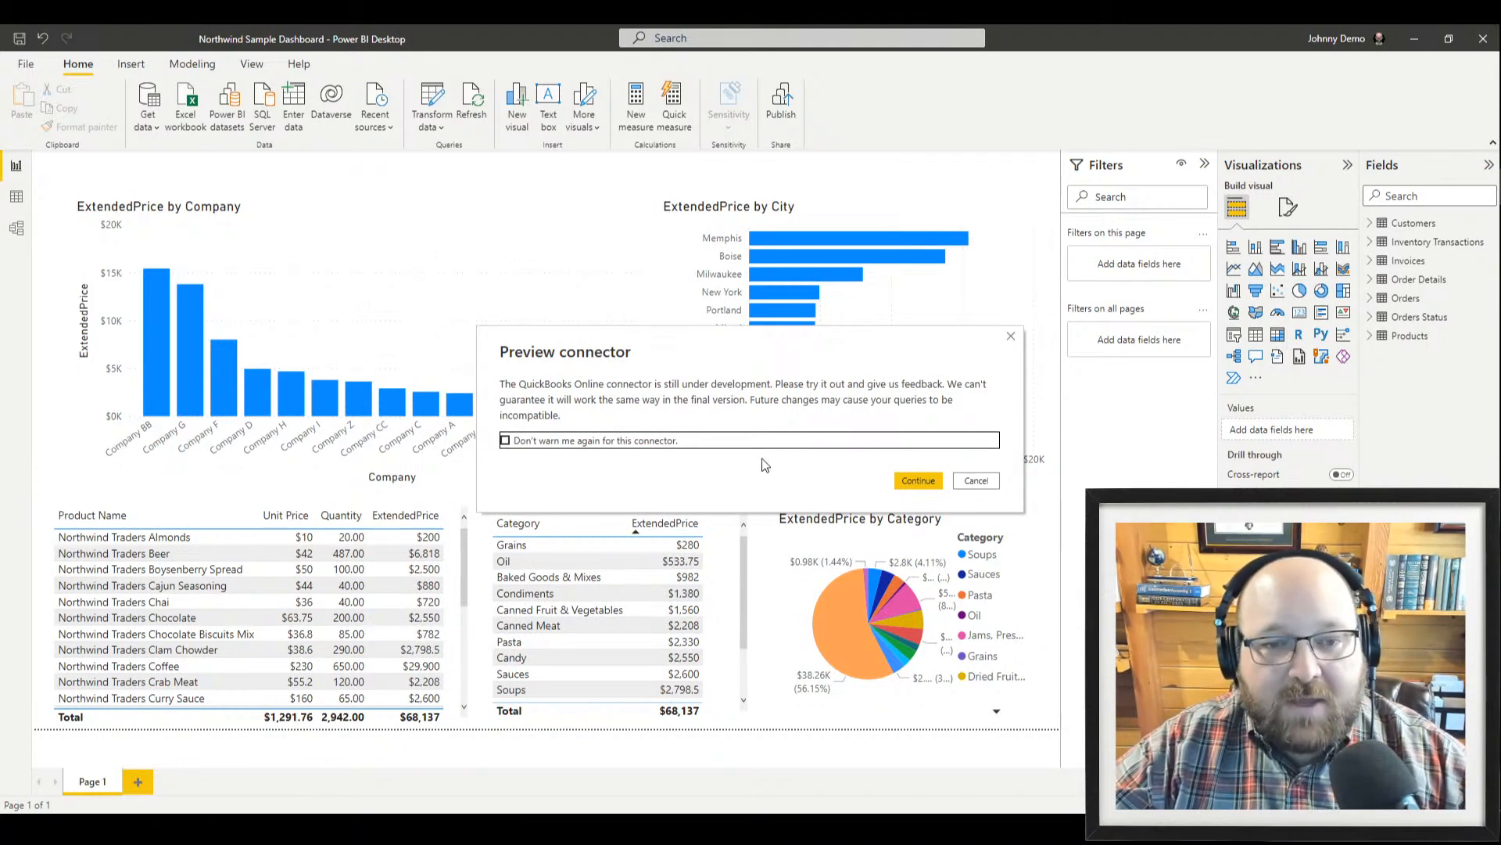
click(919, 481)
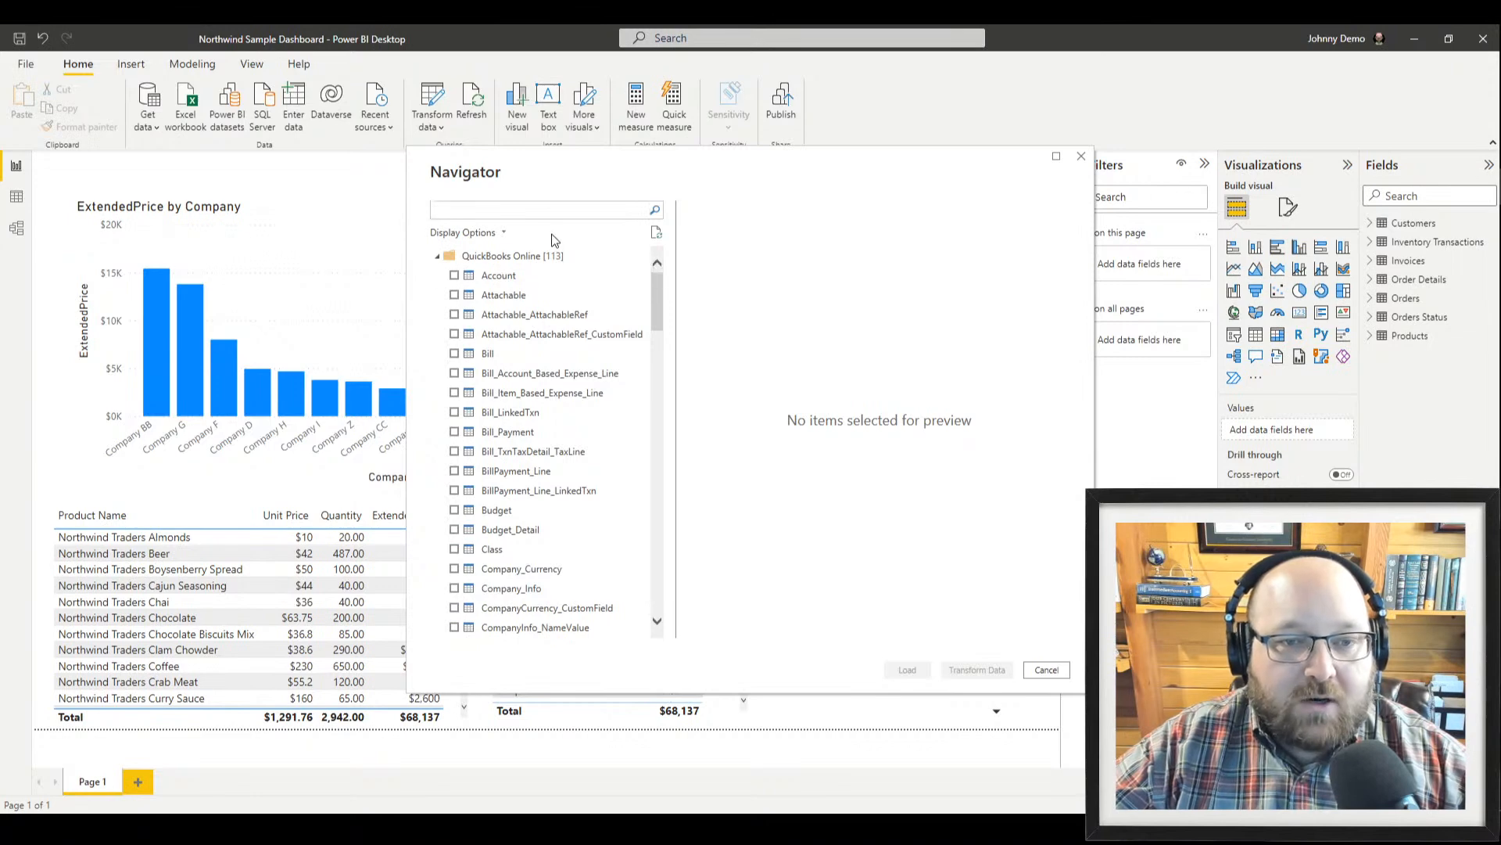
scroll(543, 391, down, 10)
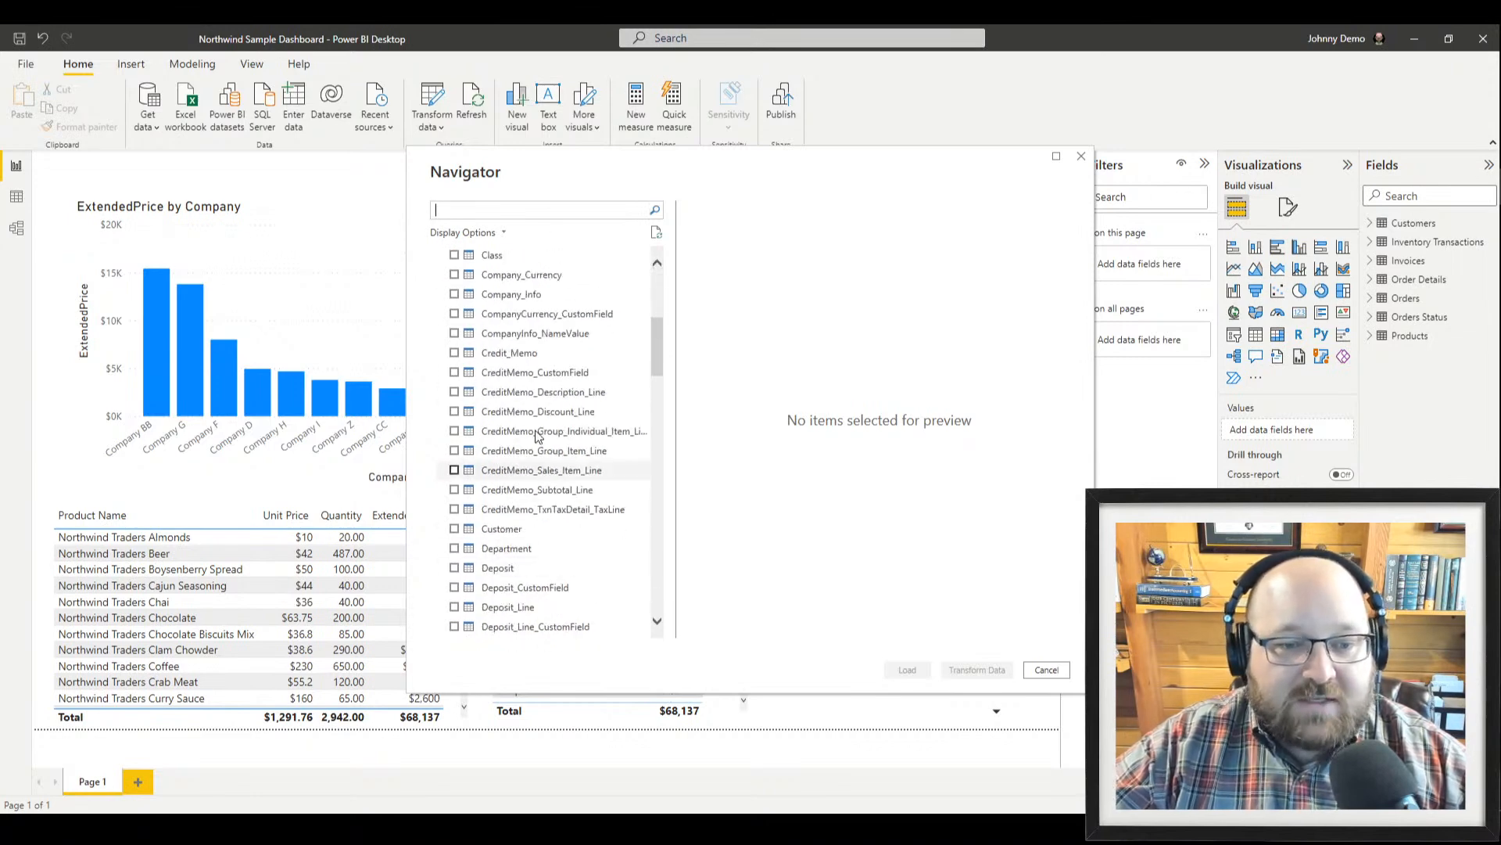
scroll(543, 430, down, 20)
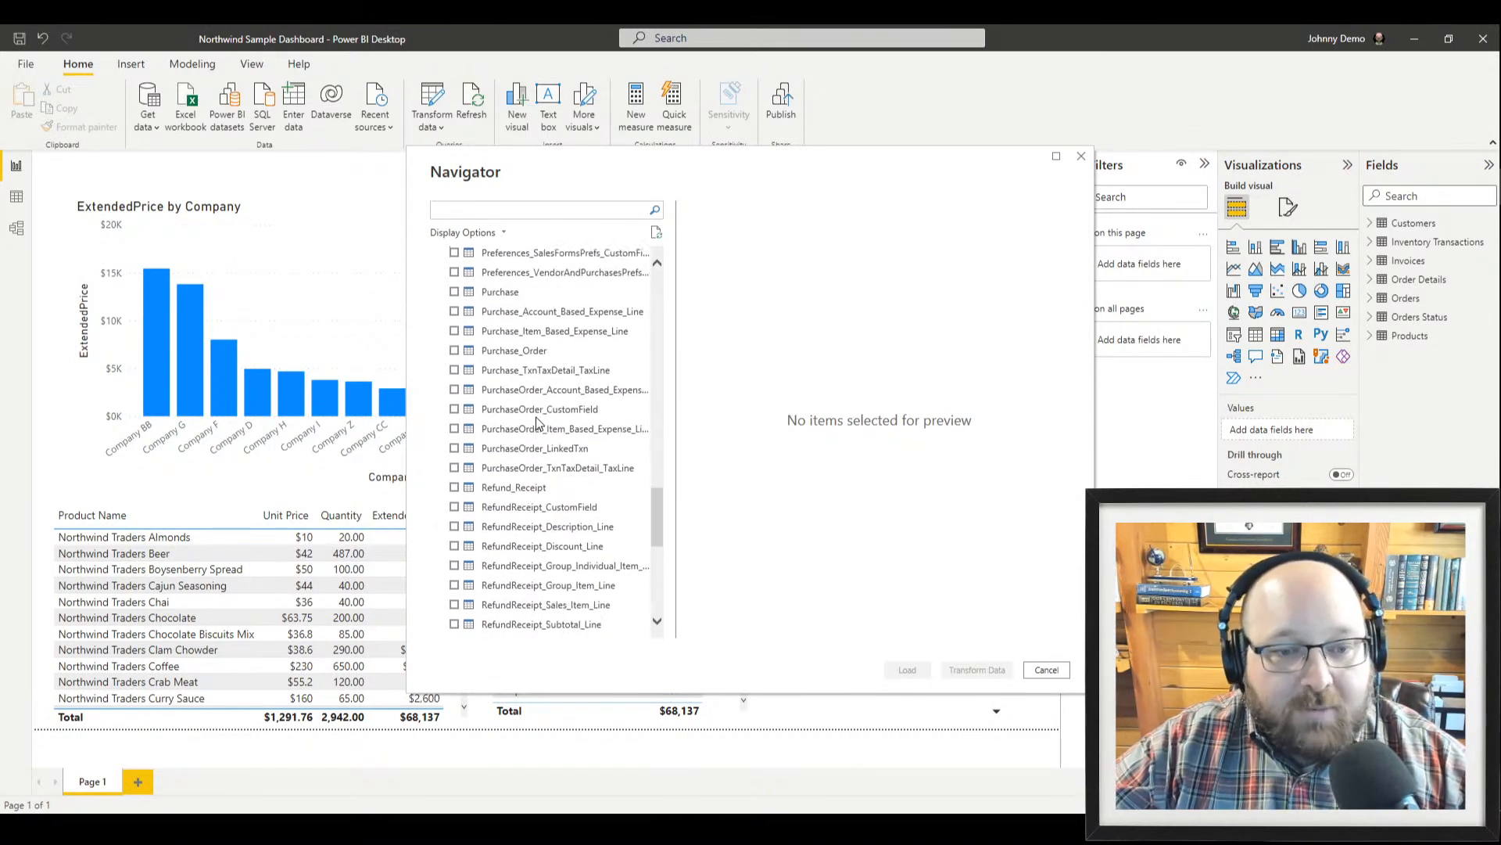
scroll(548, 435, down, 5)
scroll(563, 477, up, 15)
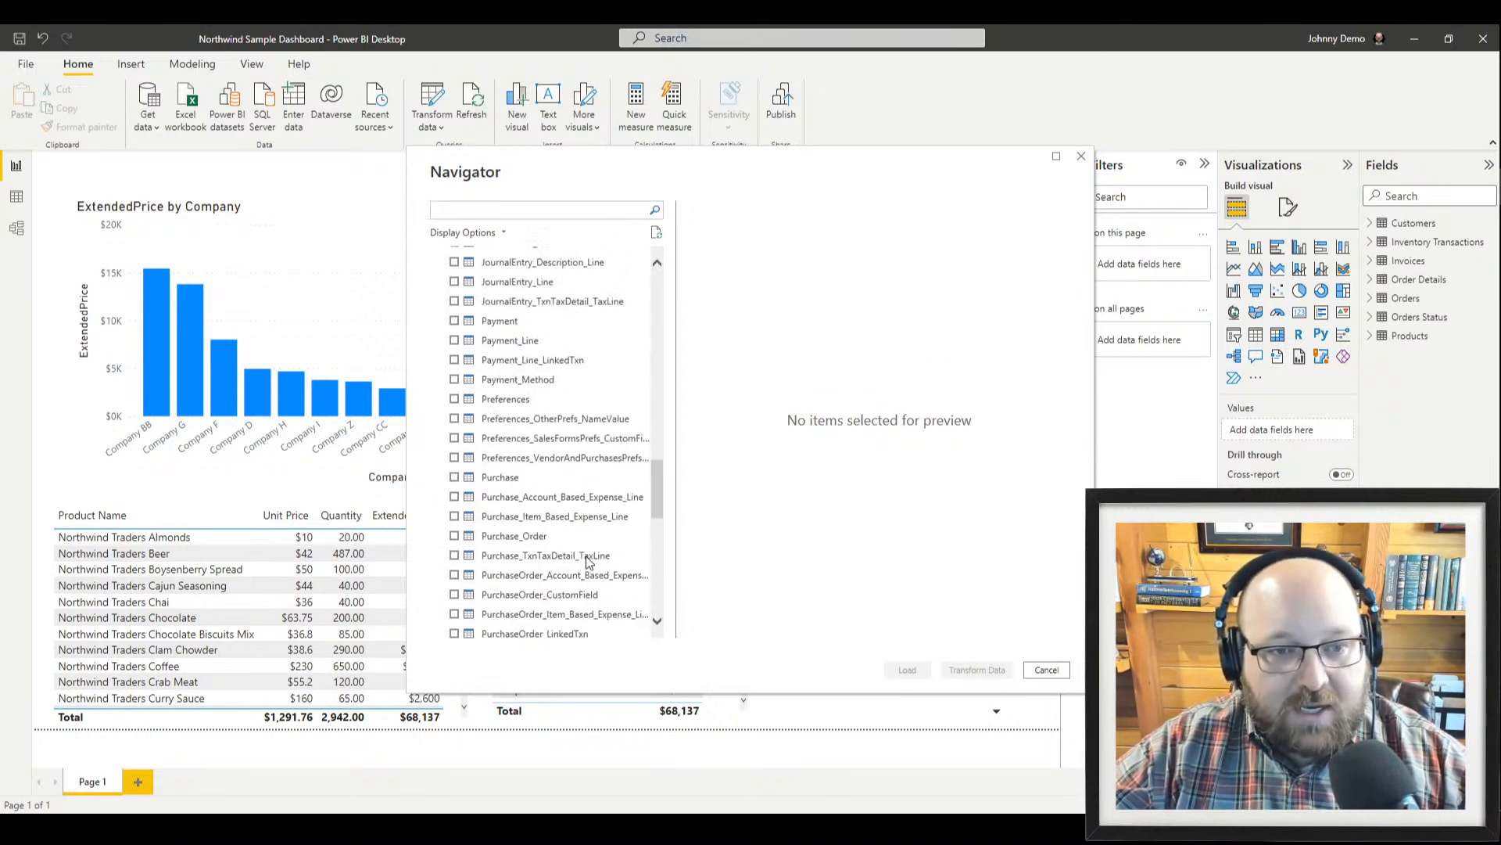
scroll(563, 438, up, 10)
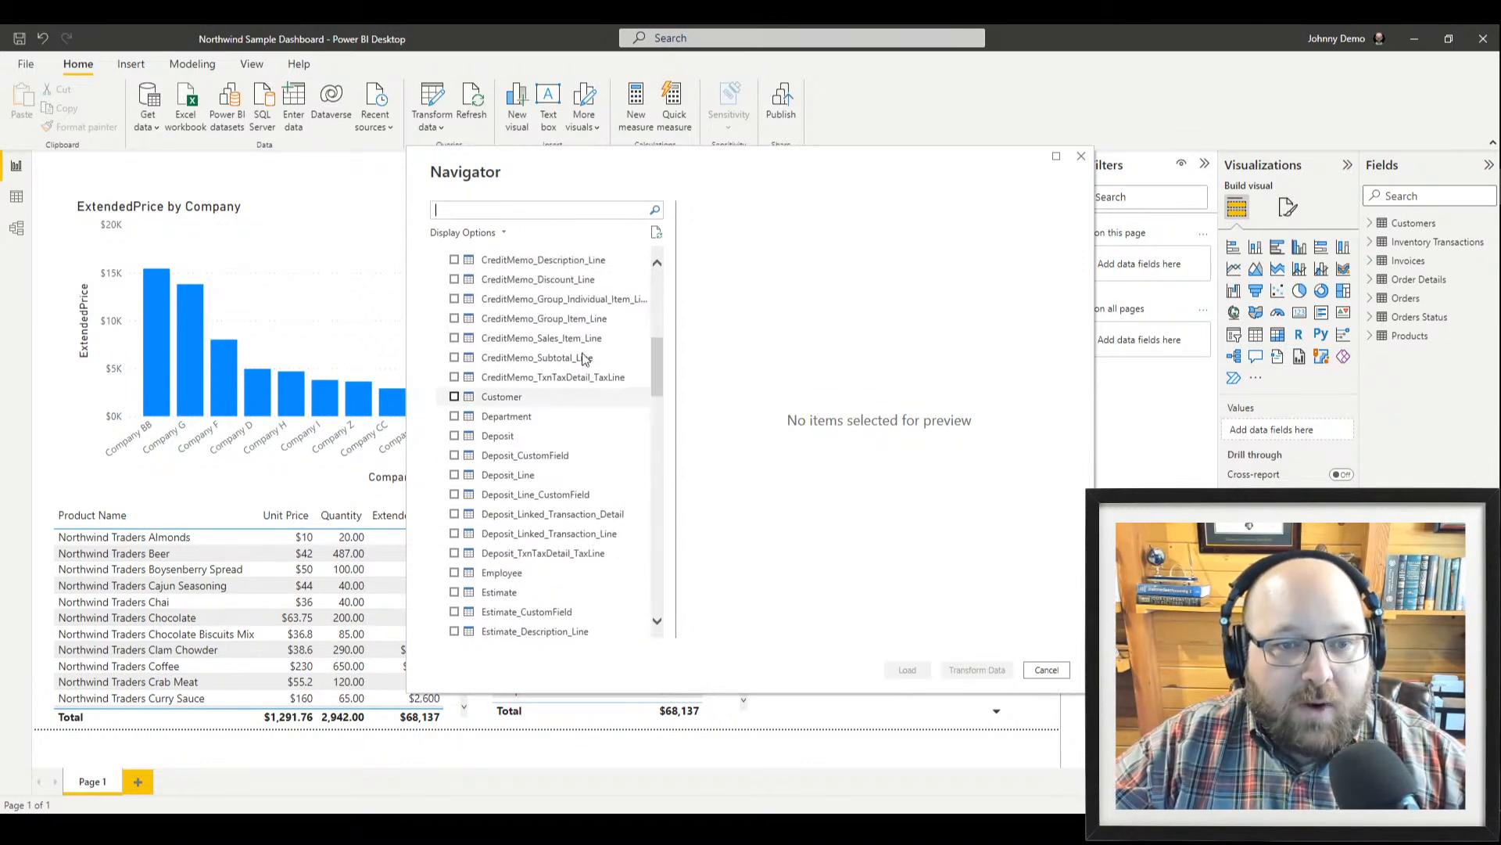
text(custom)
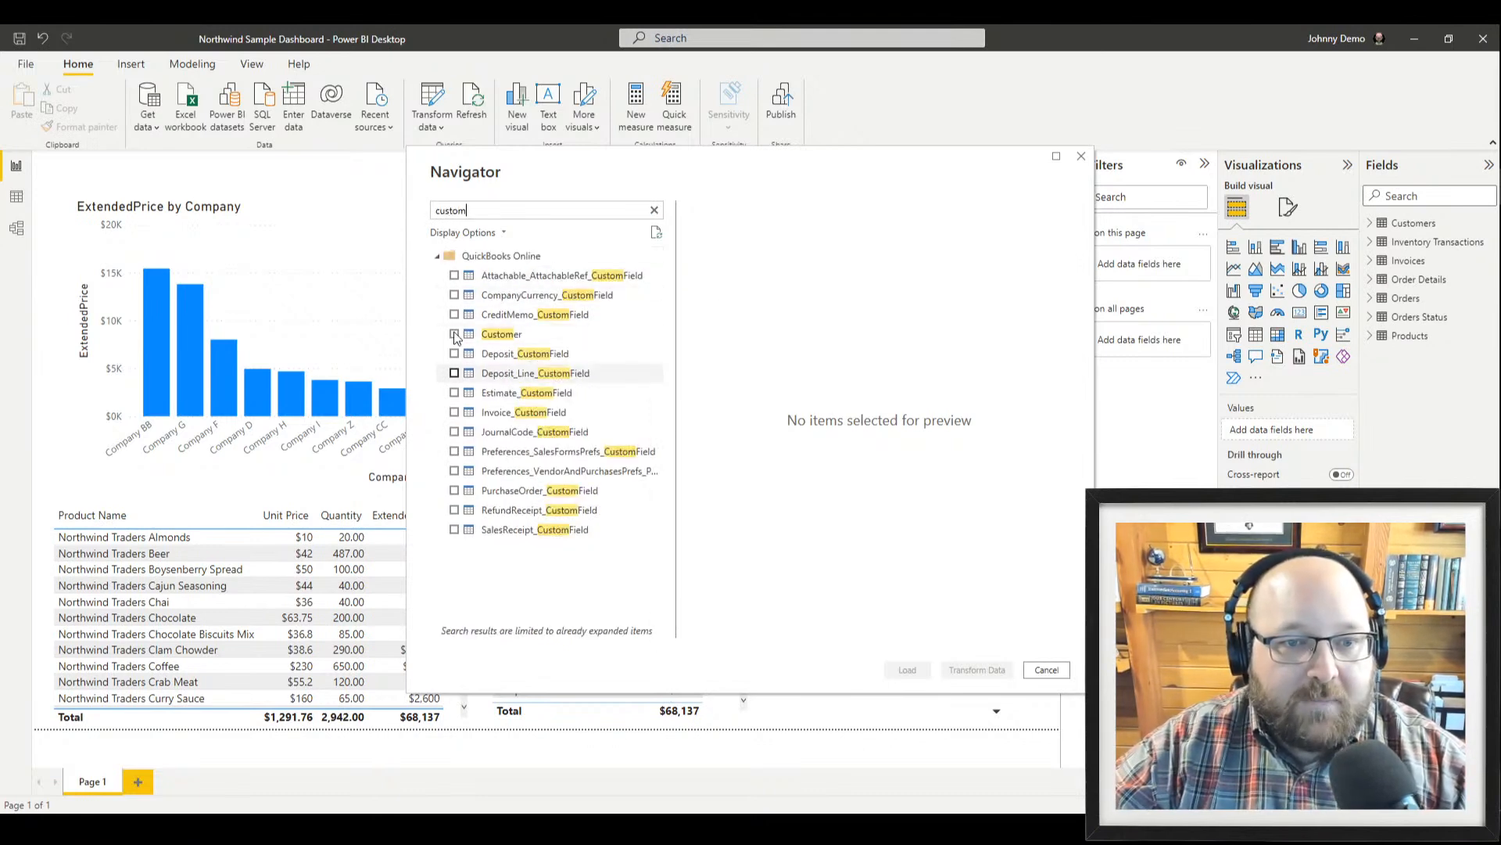
click(455, 334)
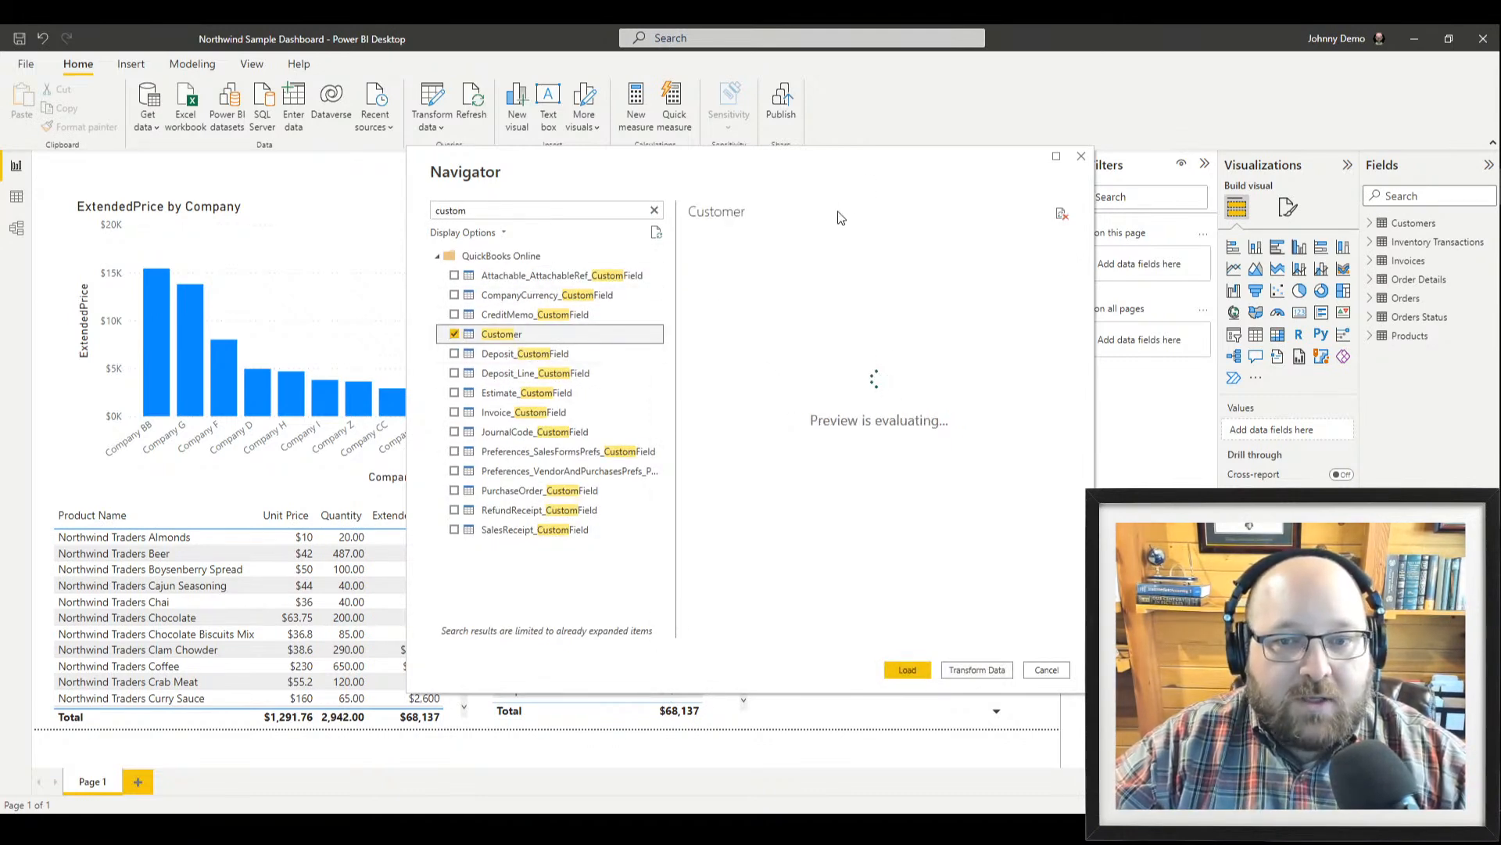
mouse_move(725, 633)
mouse_down()
mouse_move(874, 634)
mouse_move(723, 634)
mouse_up()
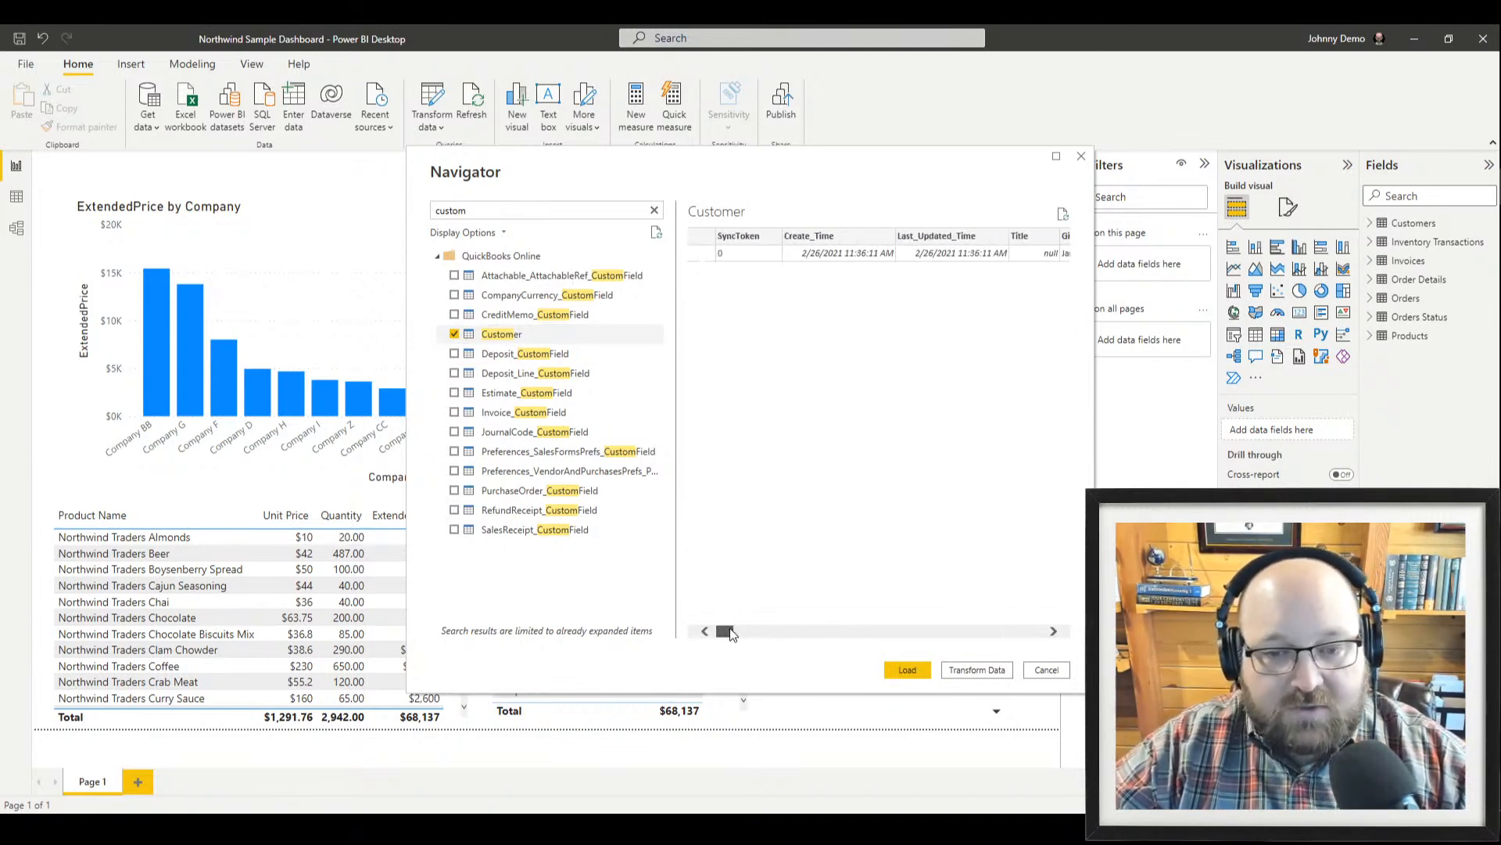
click(1046, 671)
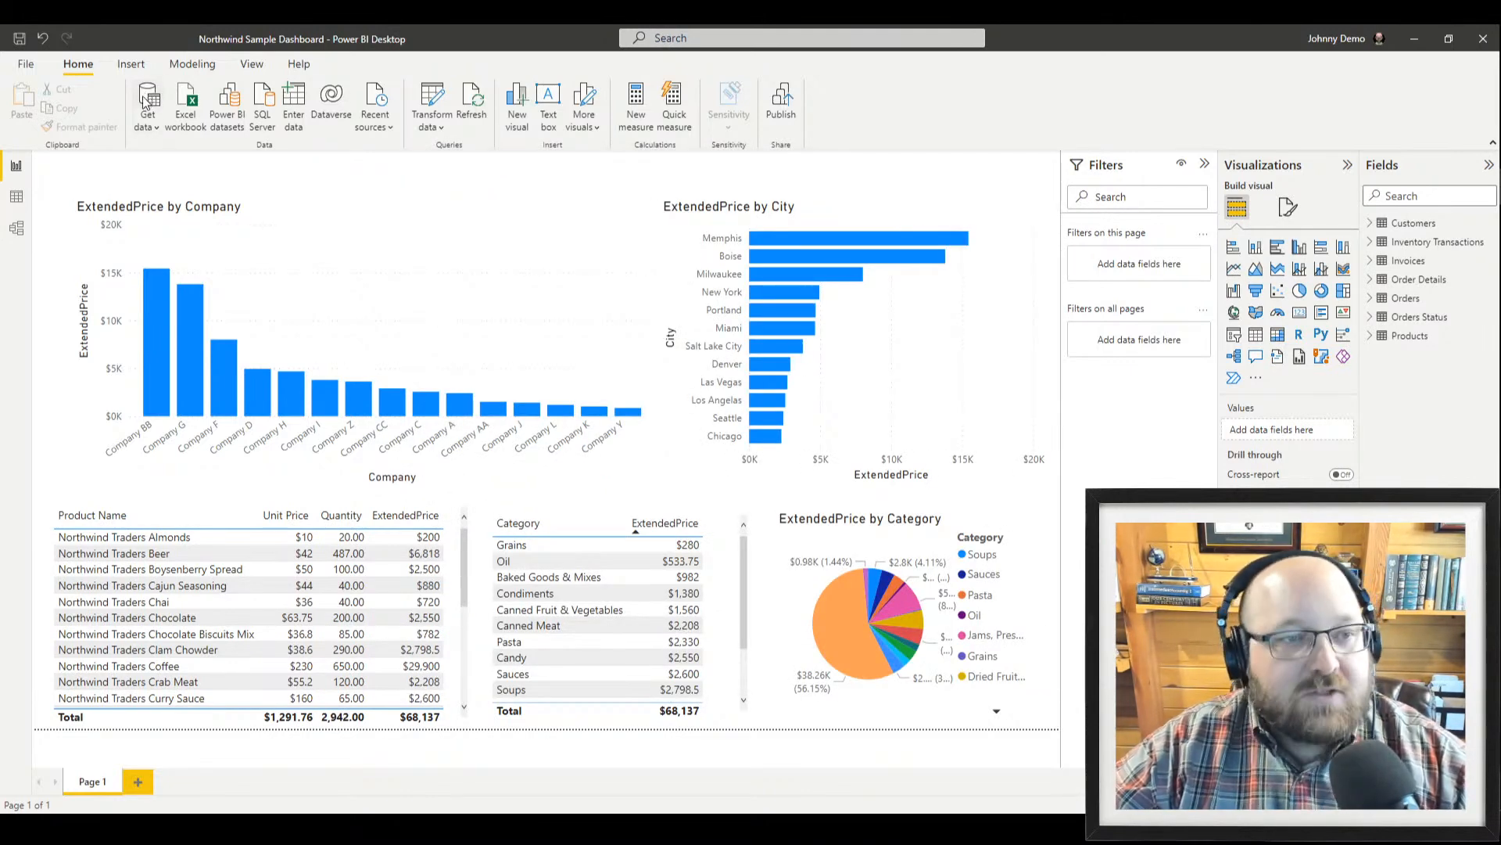
Connect to Zendesk (Beta) from the Online Services sources and accept its preview warning
click(147, 81)
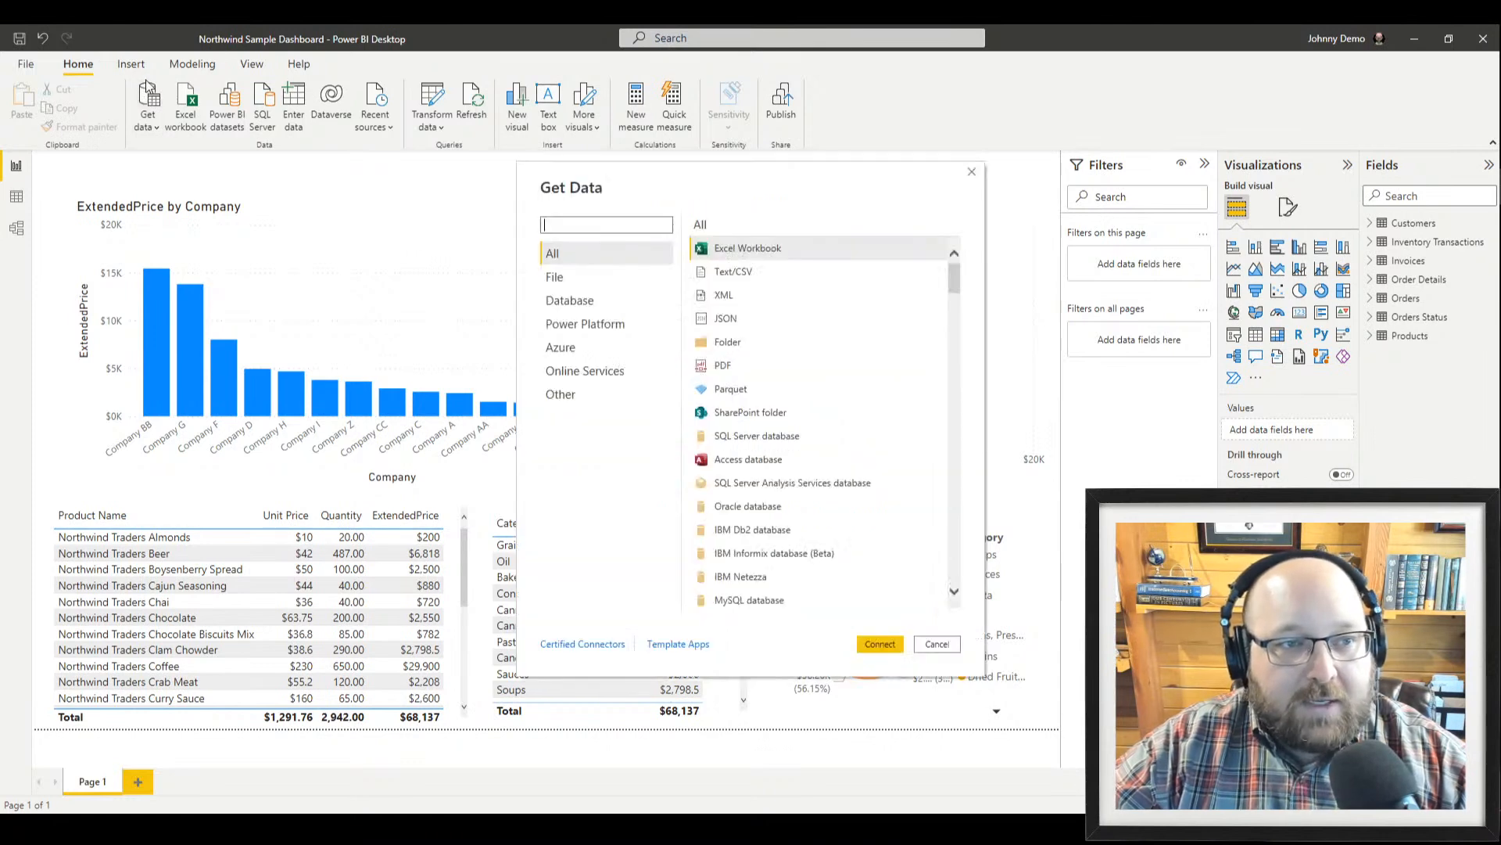
click(585, 372)
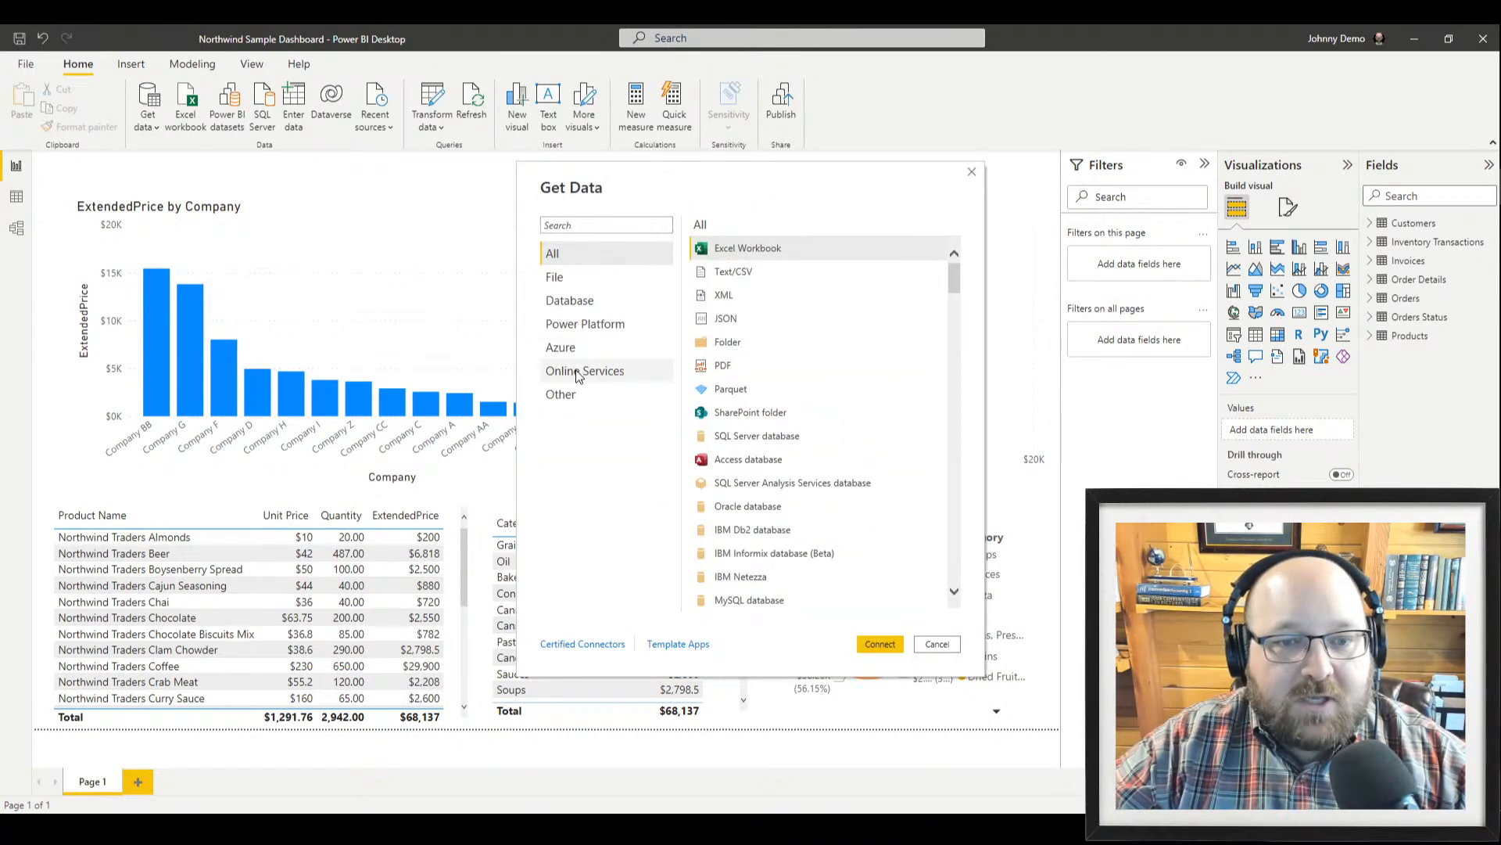
scroll(808, 422, down, 3)
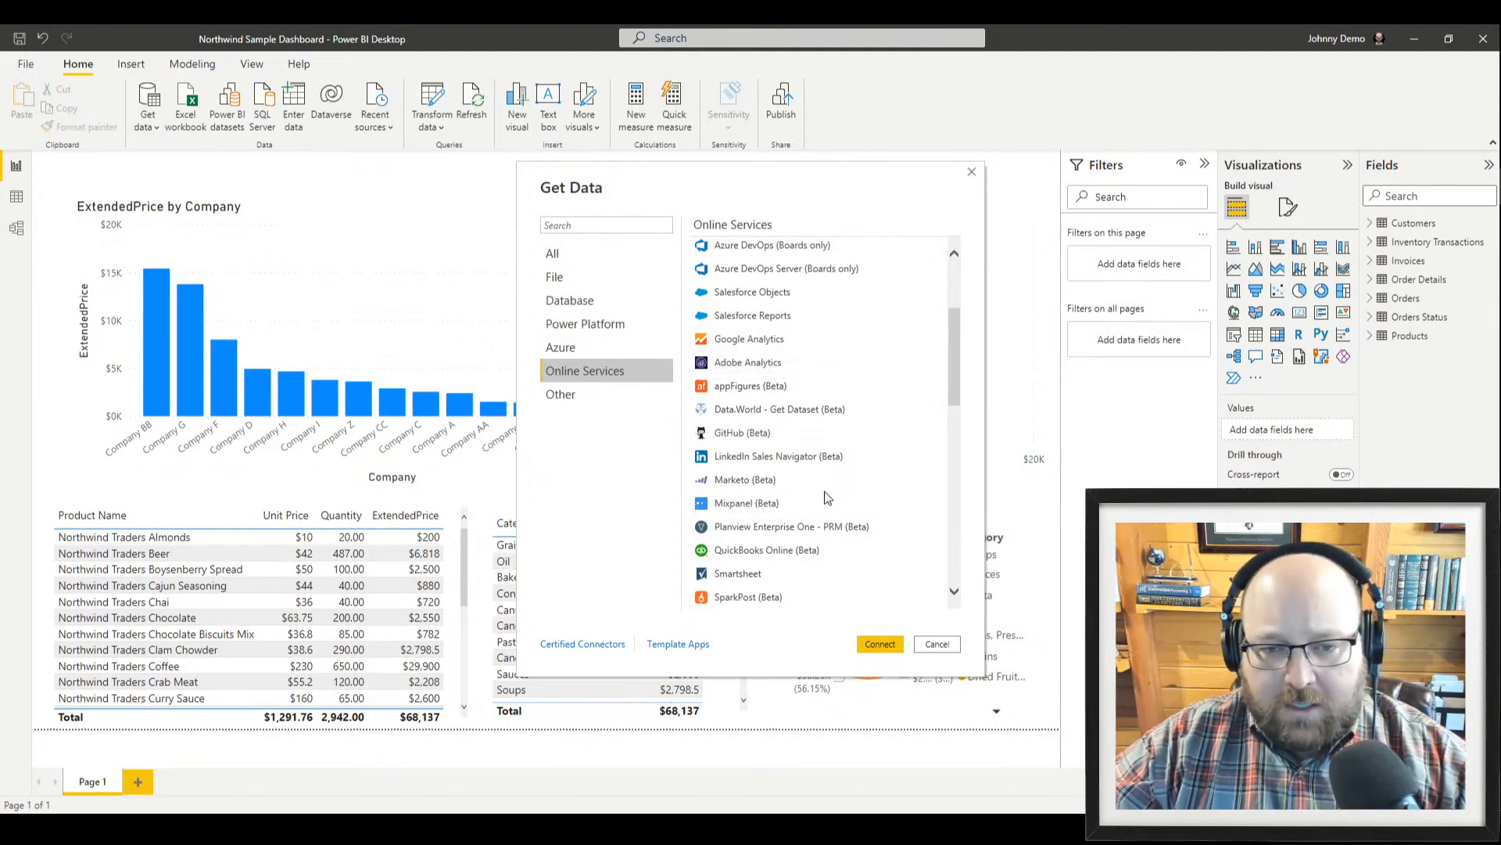
scroll(825, 501, down, 3)
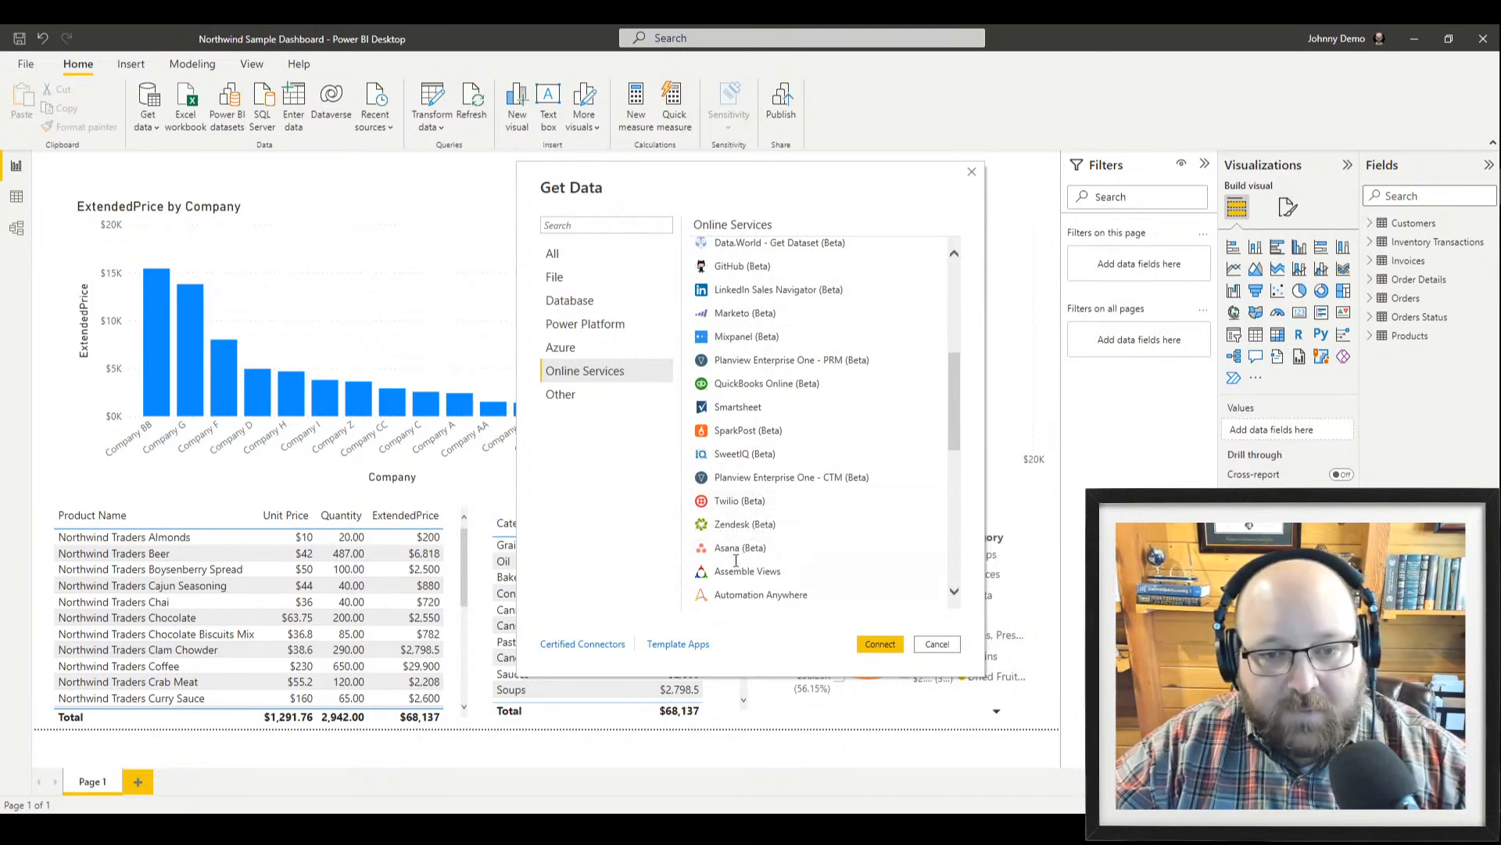
click(743, 527)
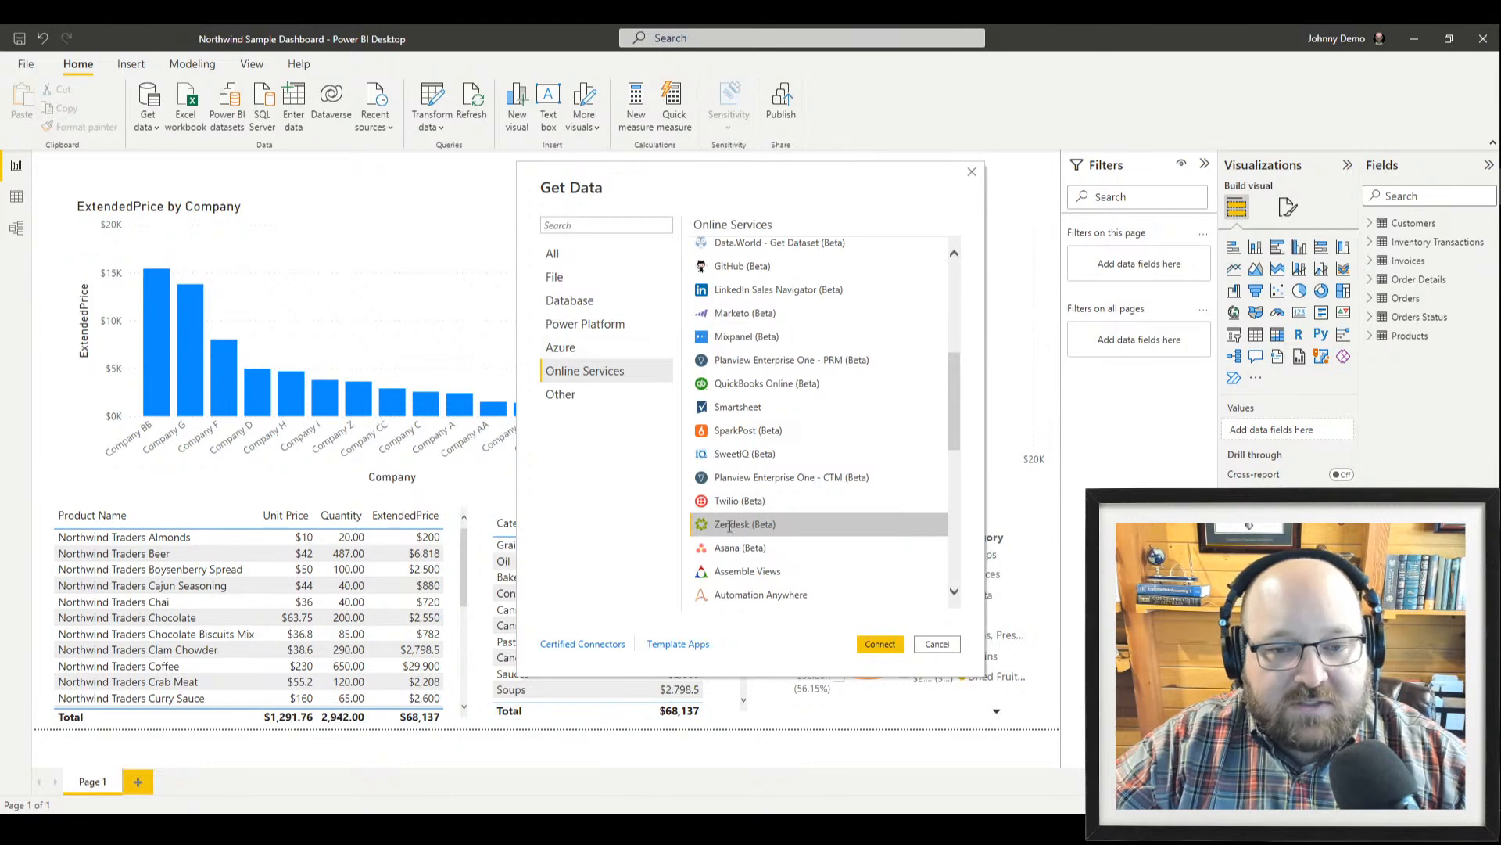
click(882, 645)
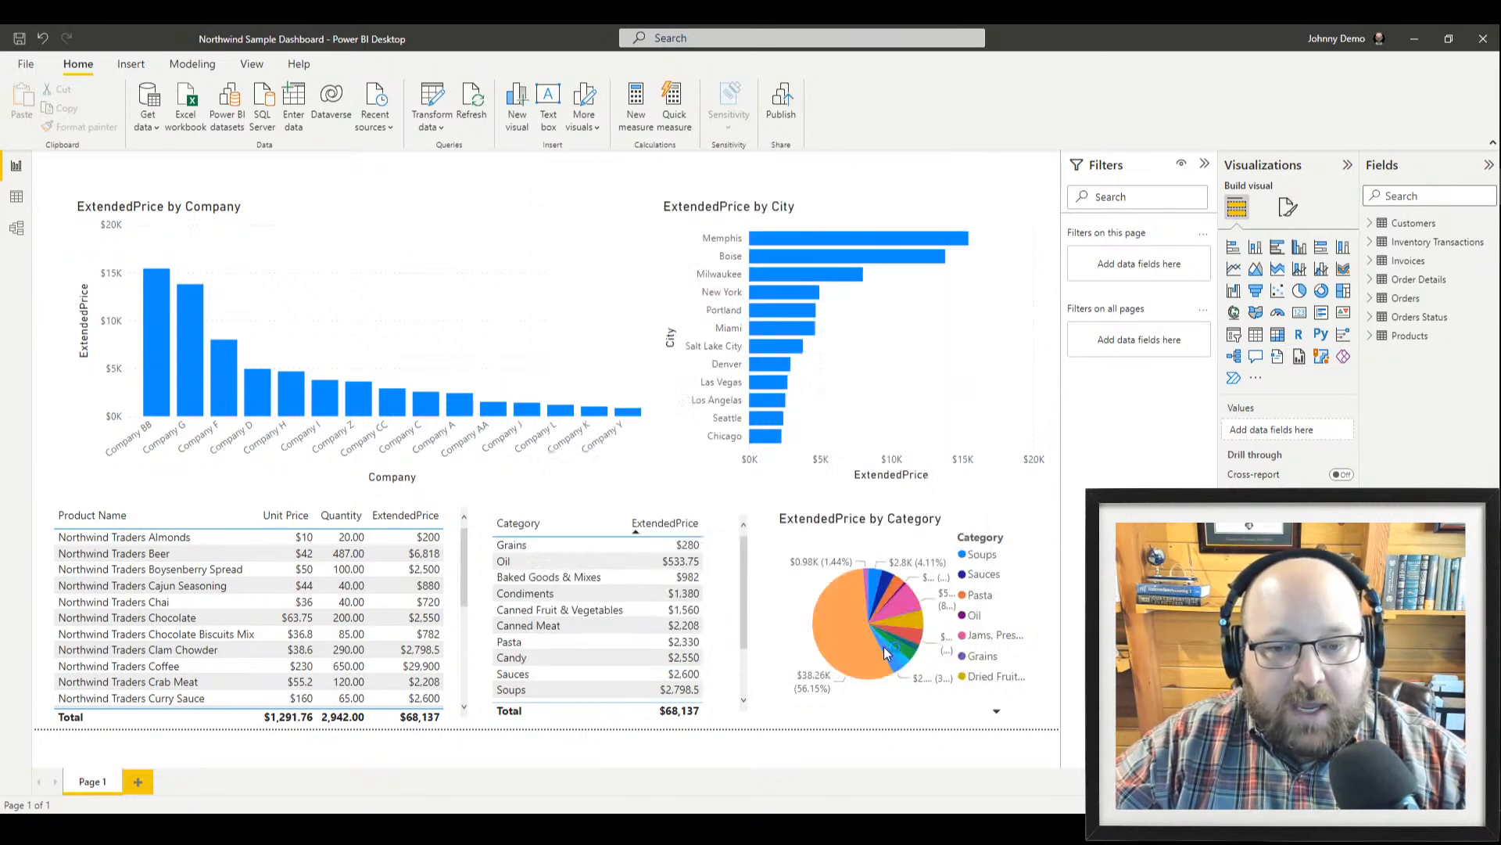
click(917, 473)
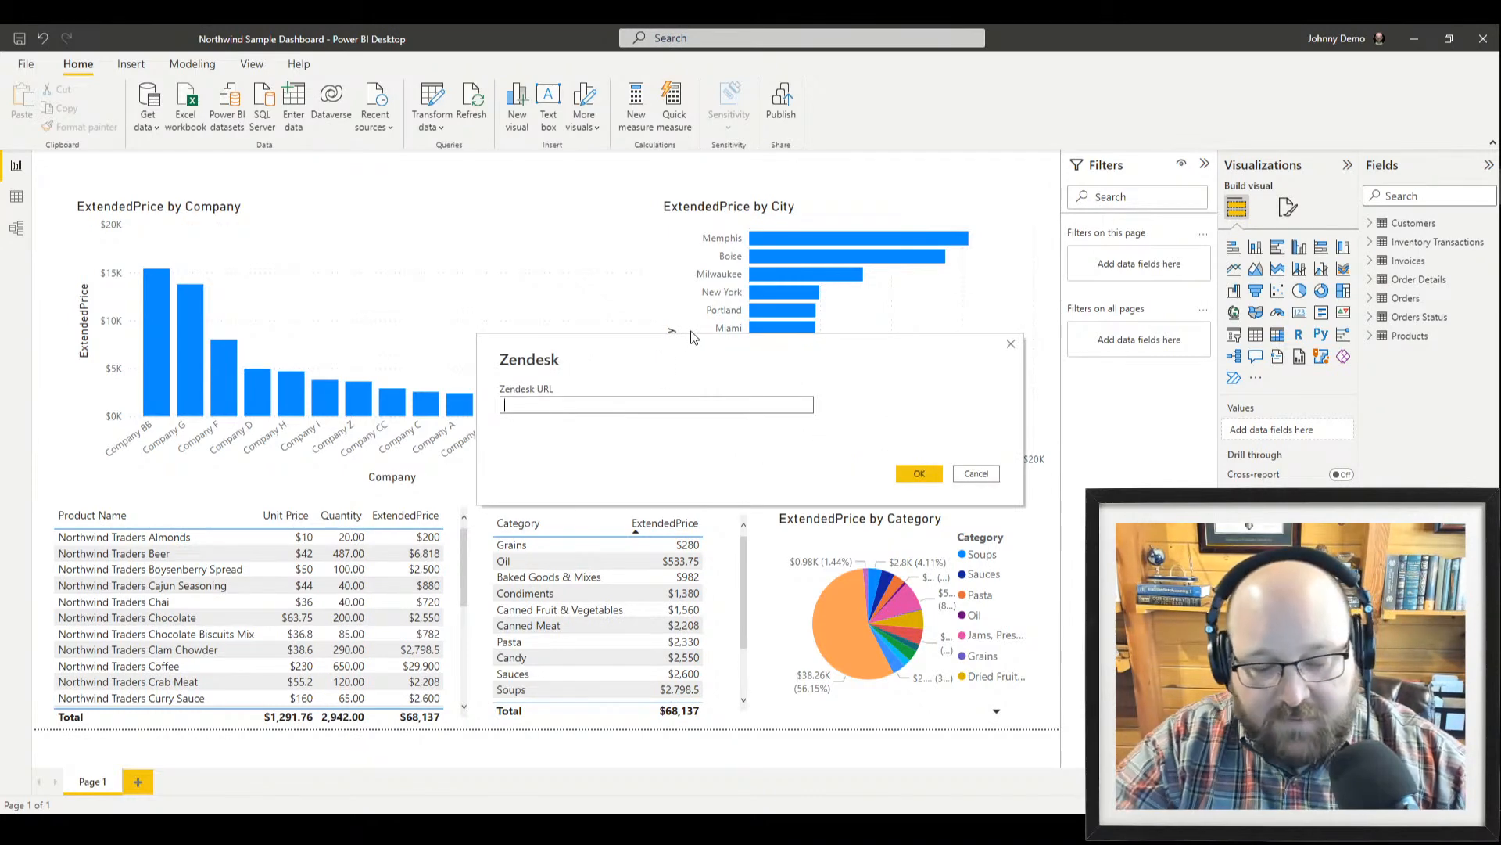
Enter a Zendesk site URL and try signing in, then cancel after the HTTPS URL error
text(cpetoday.com)
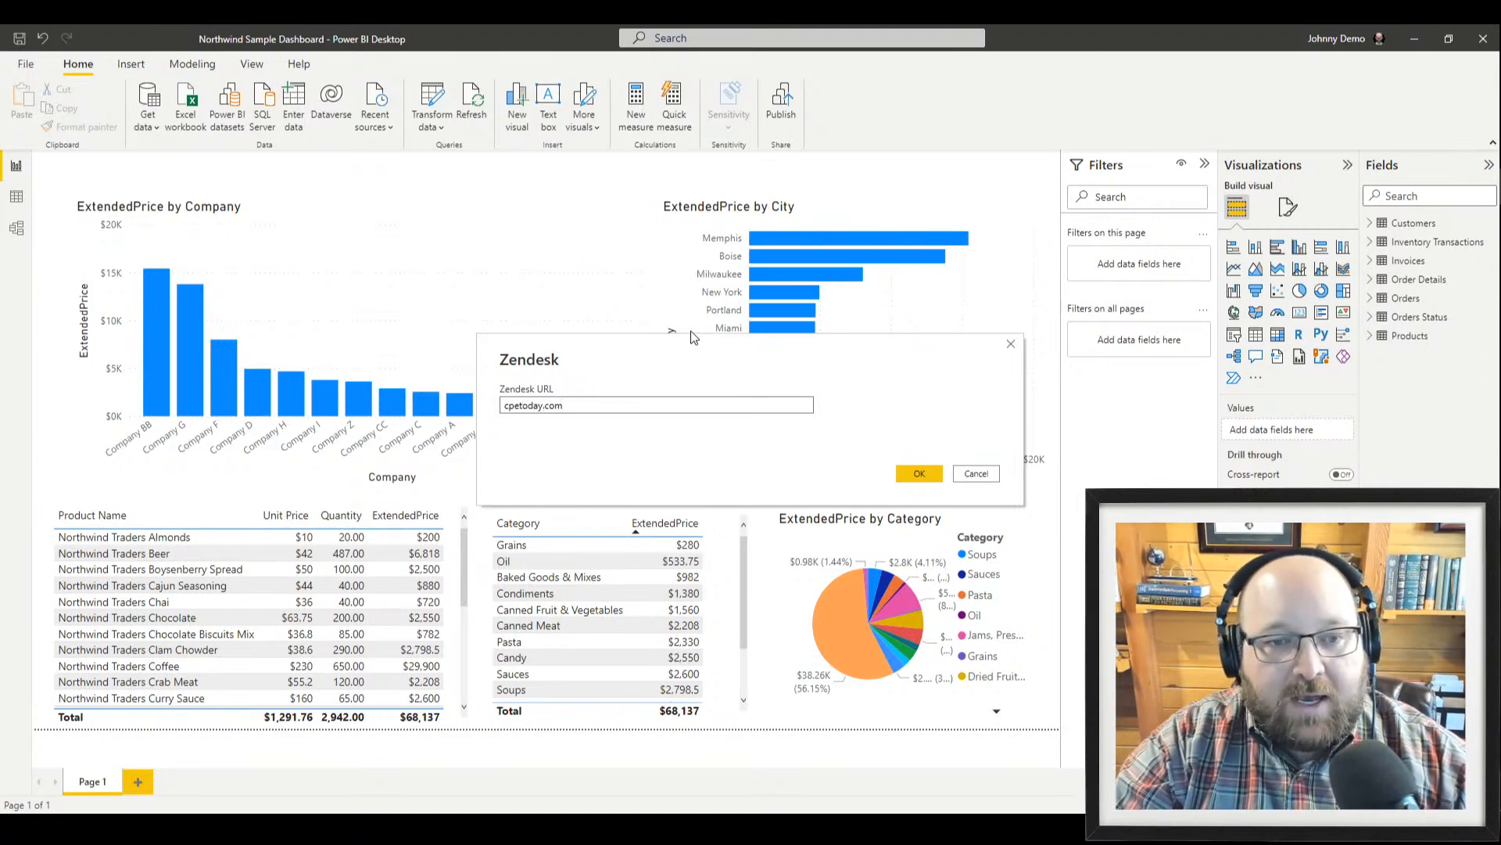
key(BackSpace)
key(BackSpace)
key(BackSpace)
text(zendes)
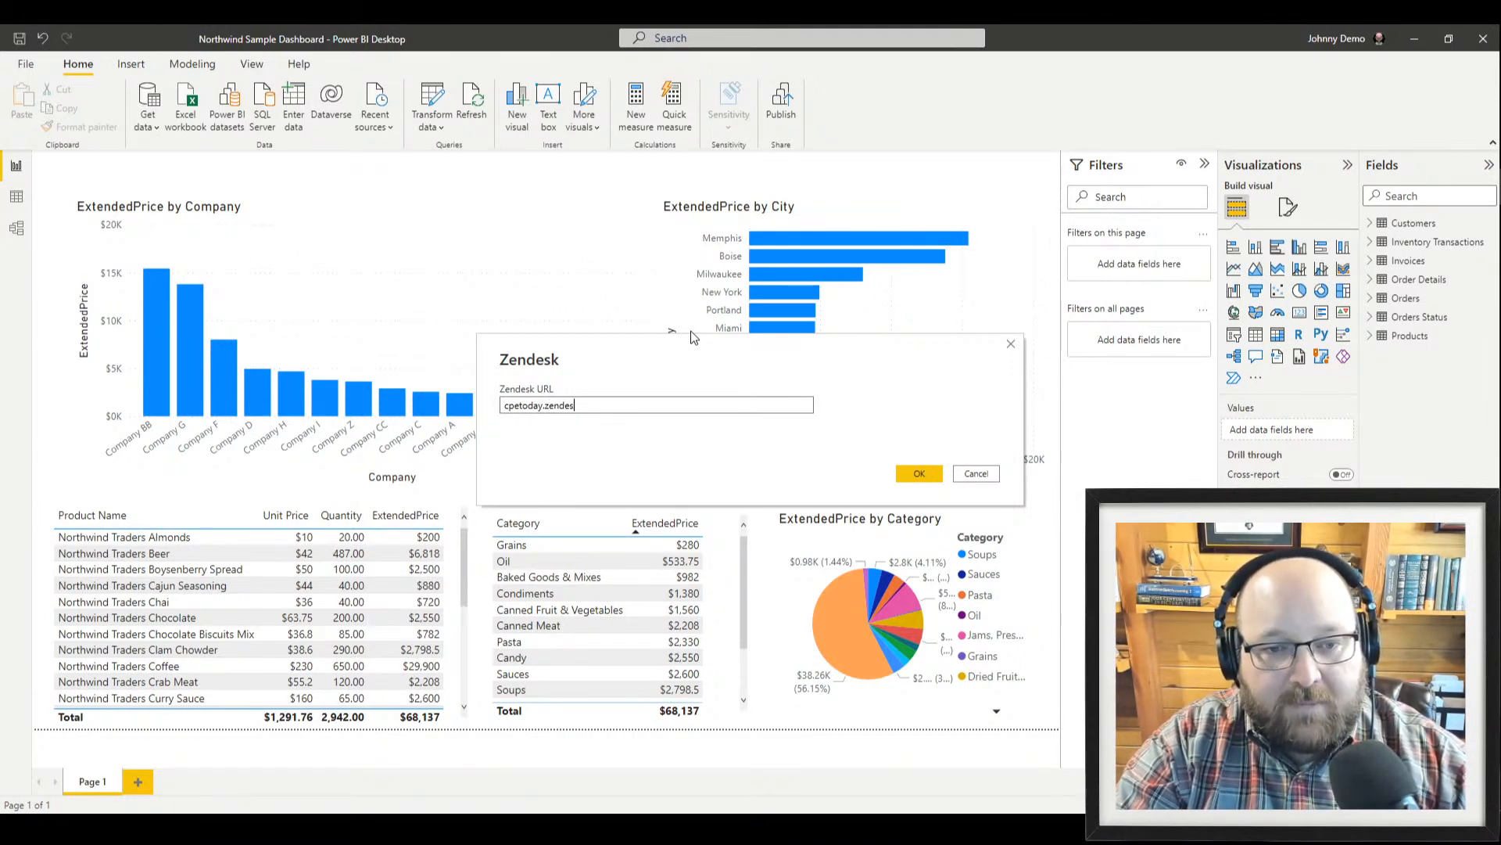
text(kc.com)
key(Return)
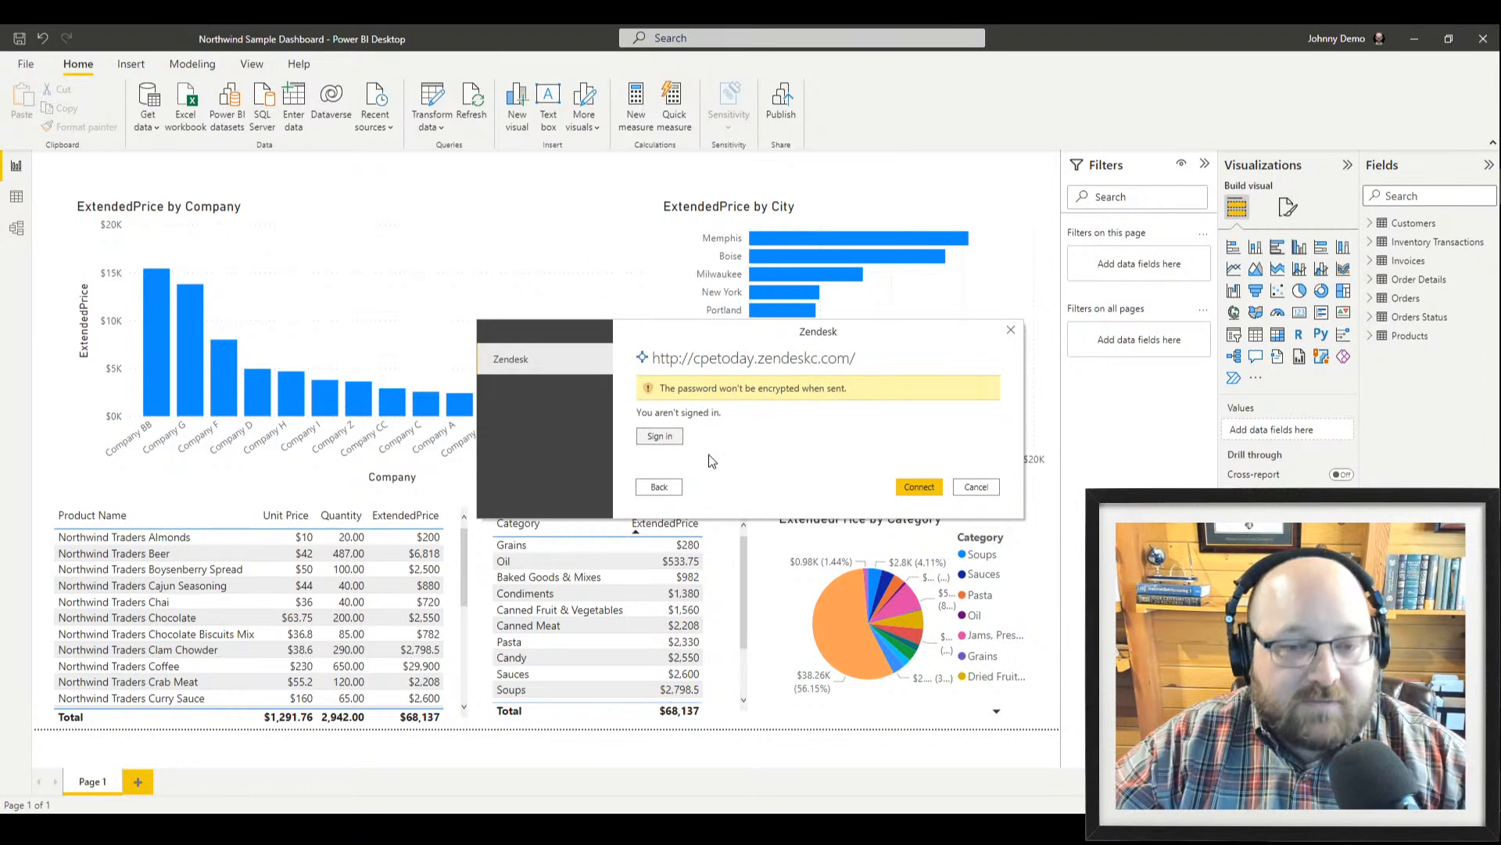
click(664, 436)
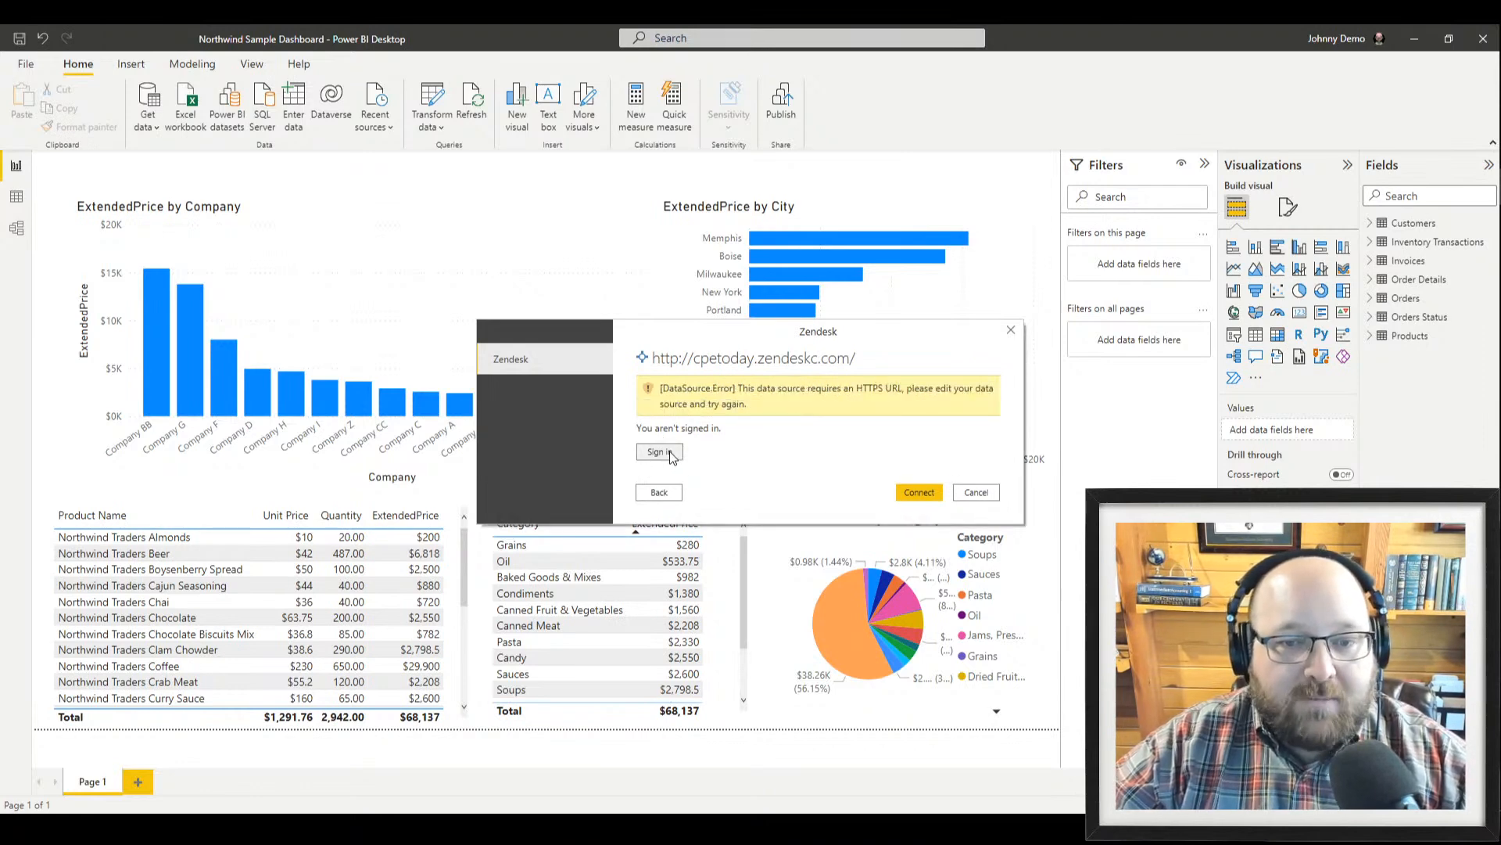
click(992, 498)
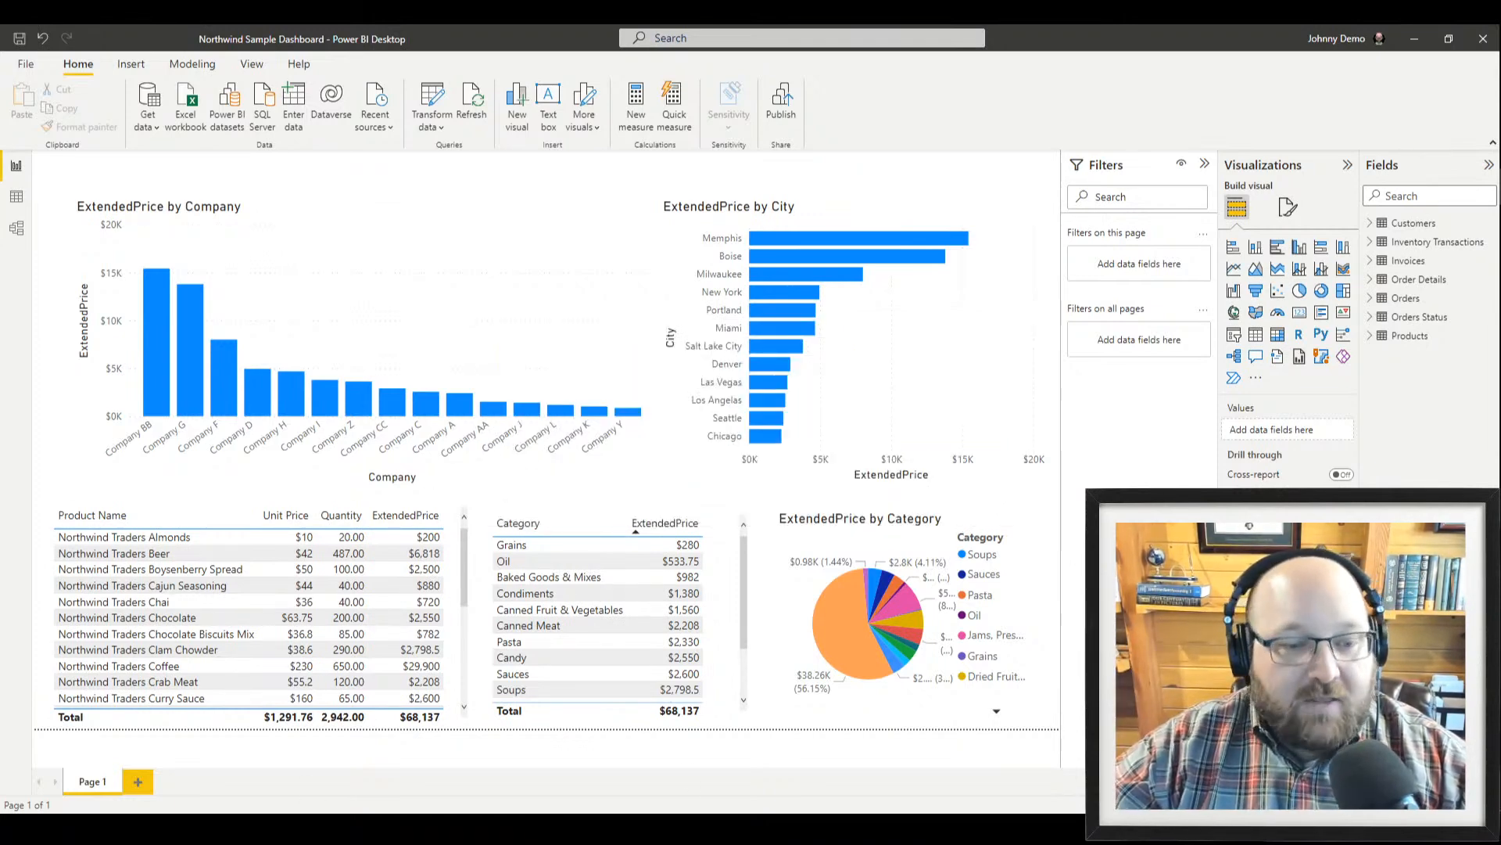
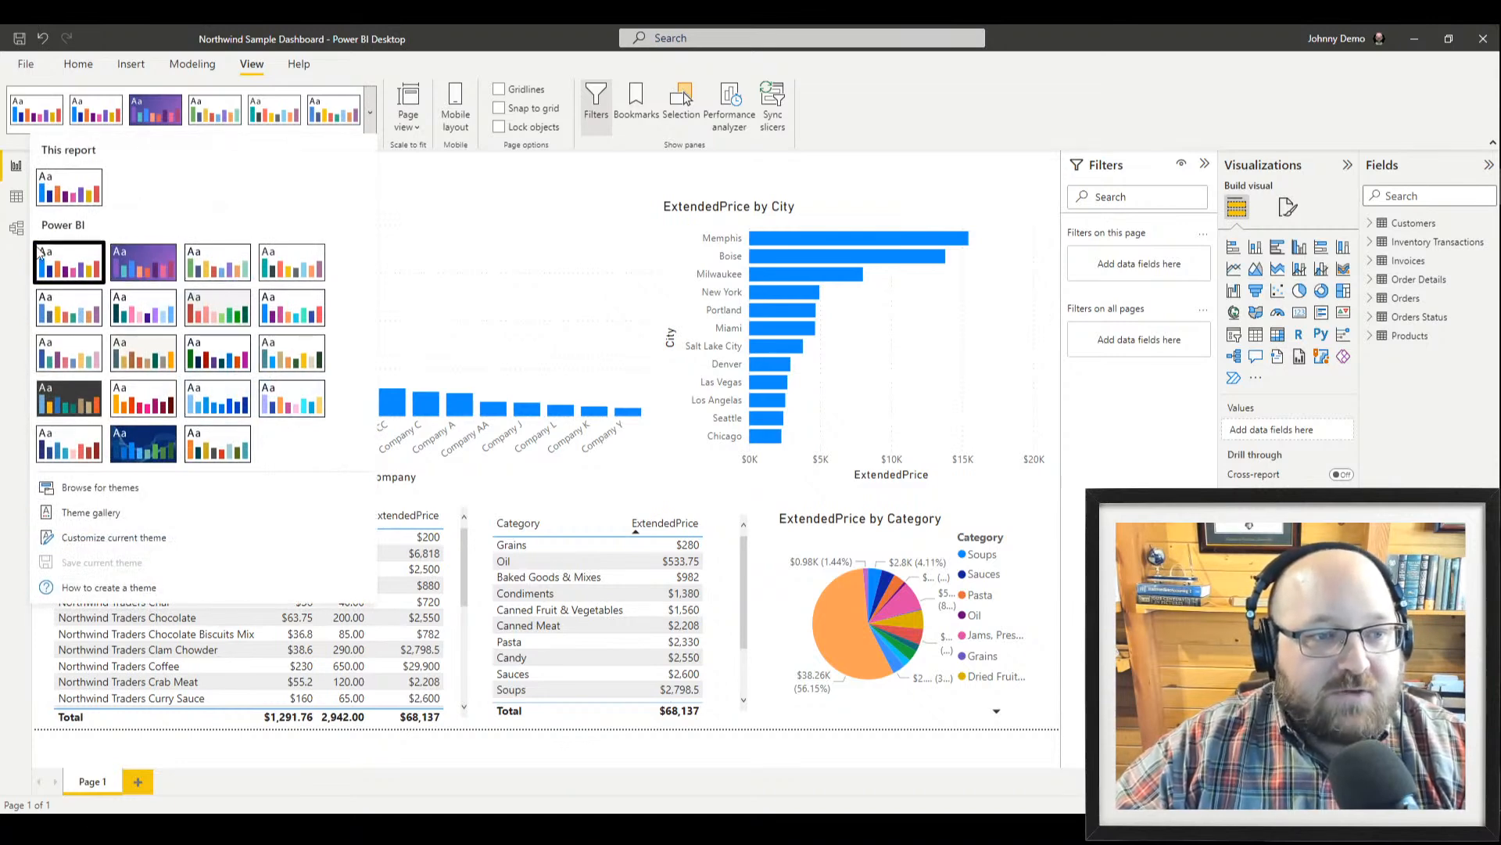
Try the green, teal, dark green and blue report themes, then apply City park
click(226, 266)
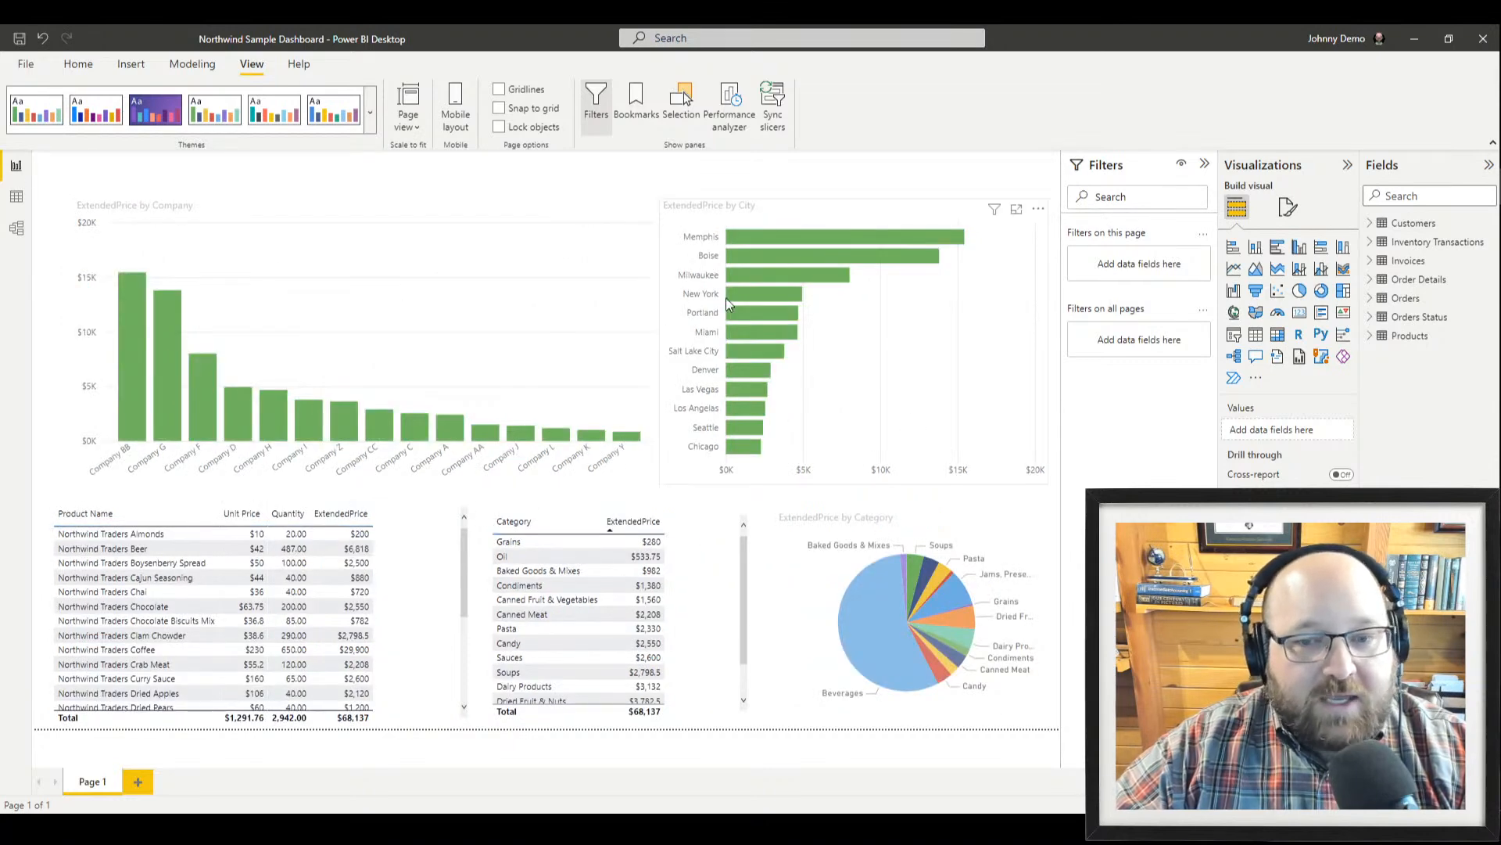
click(373, 109)
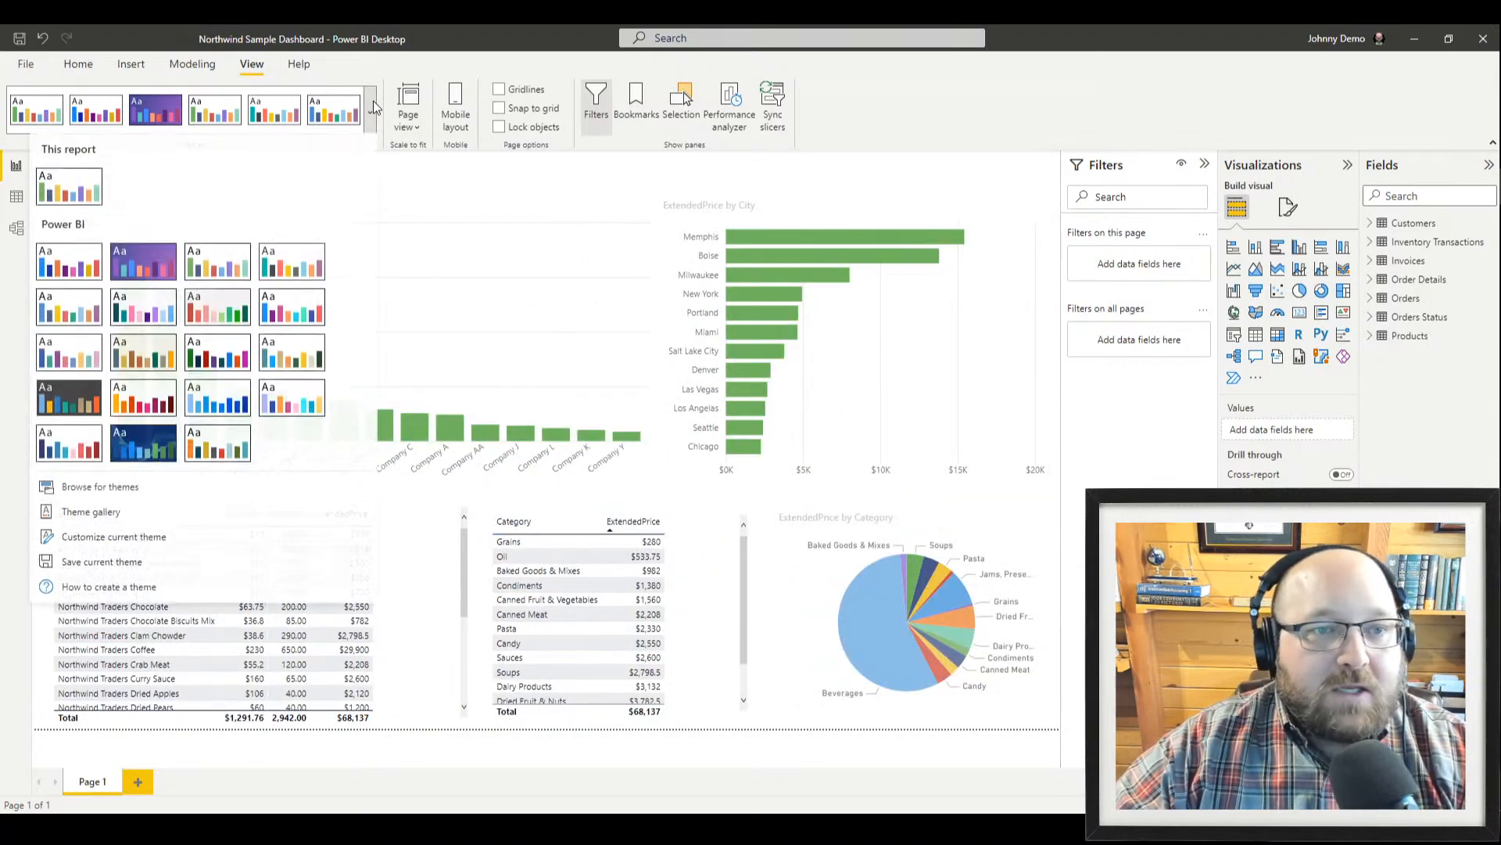
click(289, 264)
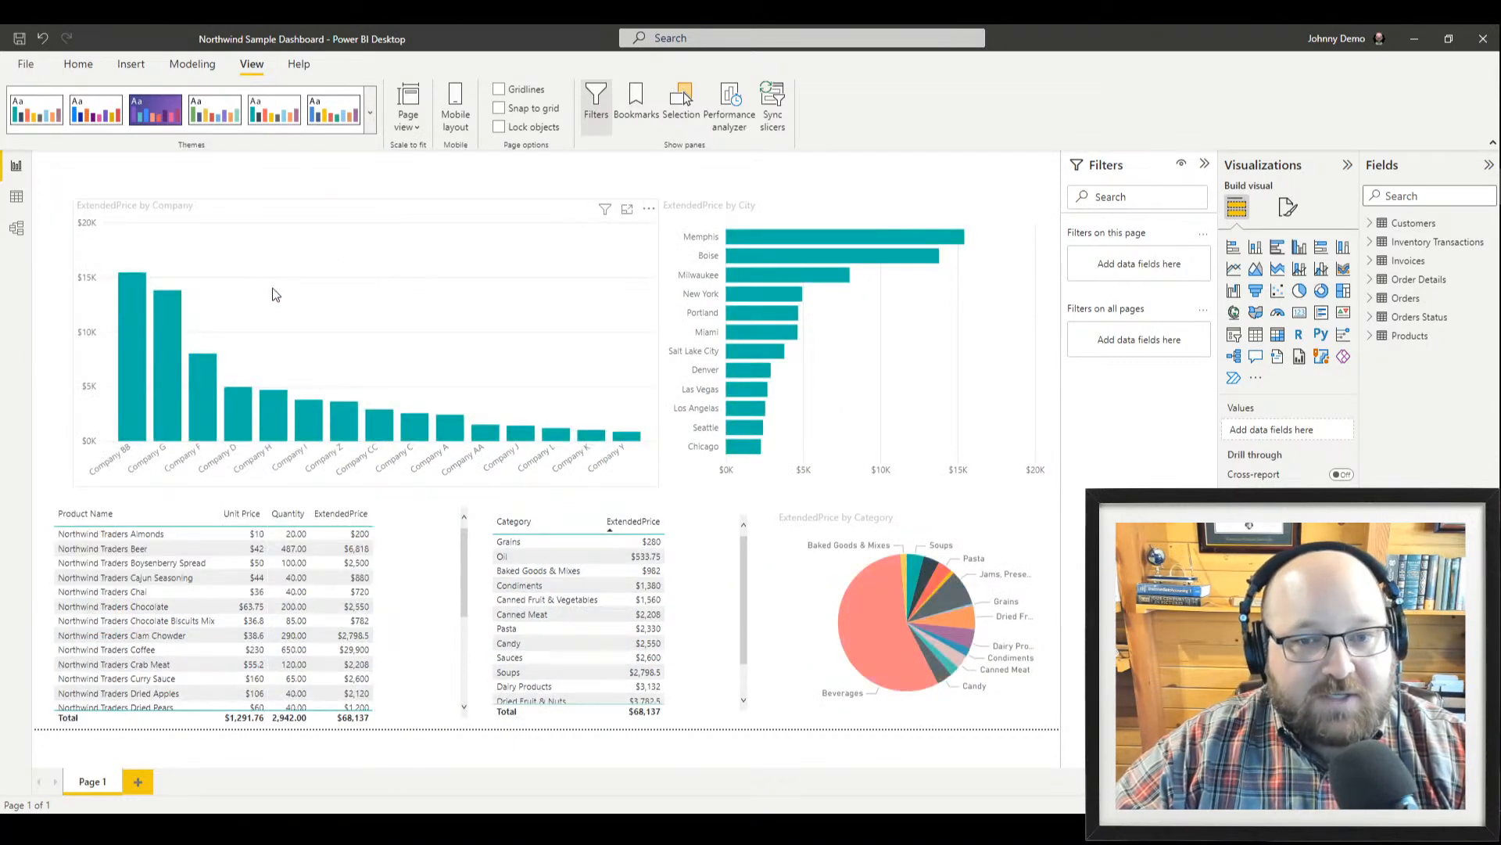
click(371, 112)
click(224, 349)
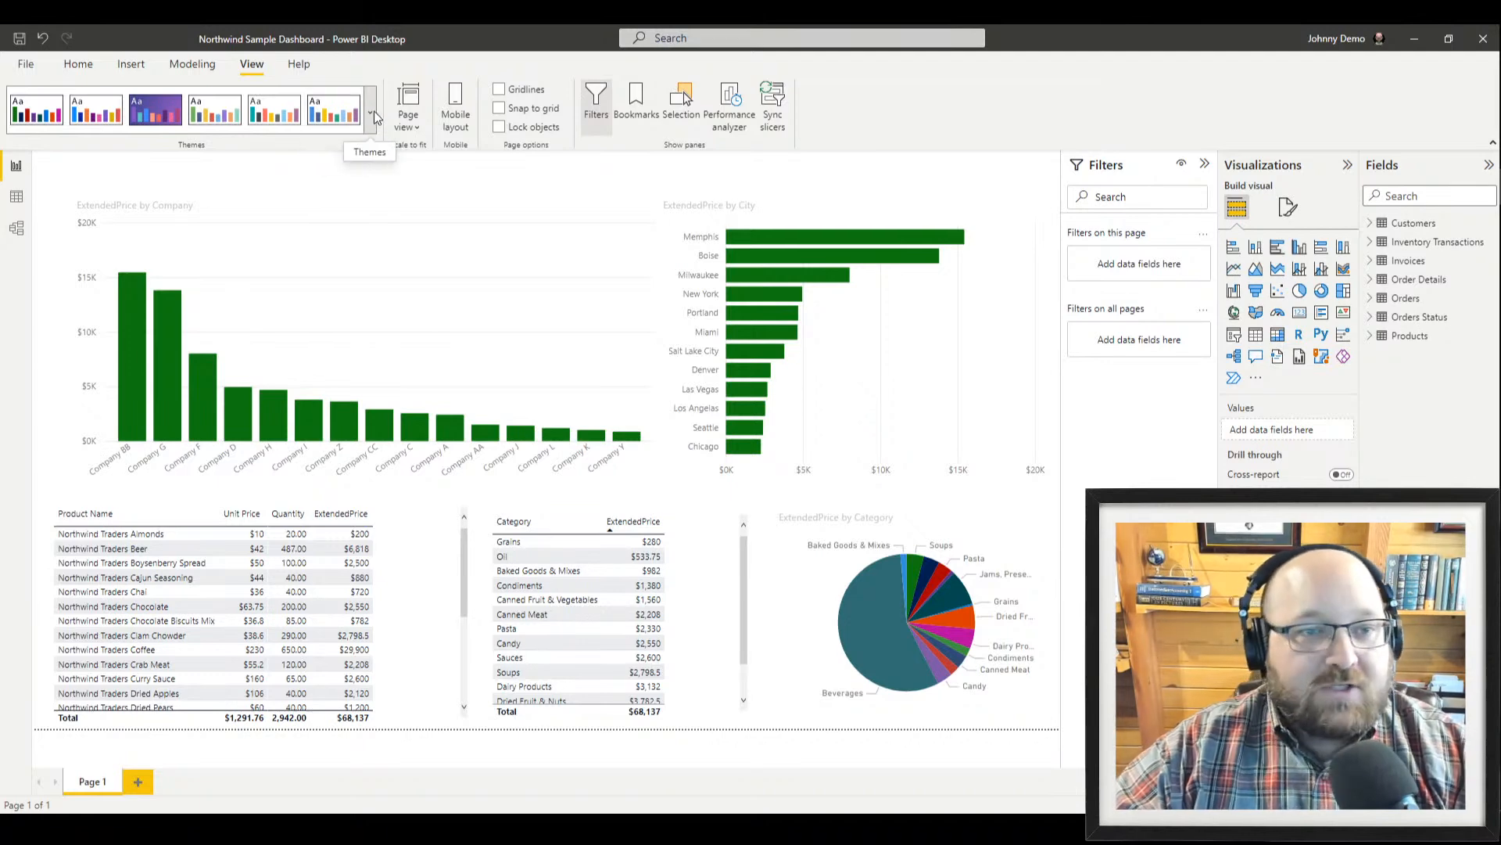
click(326, 128)
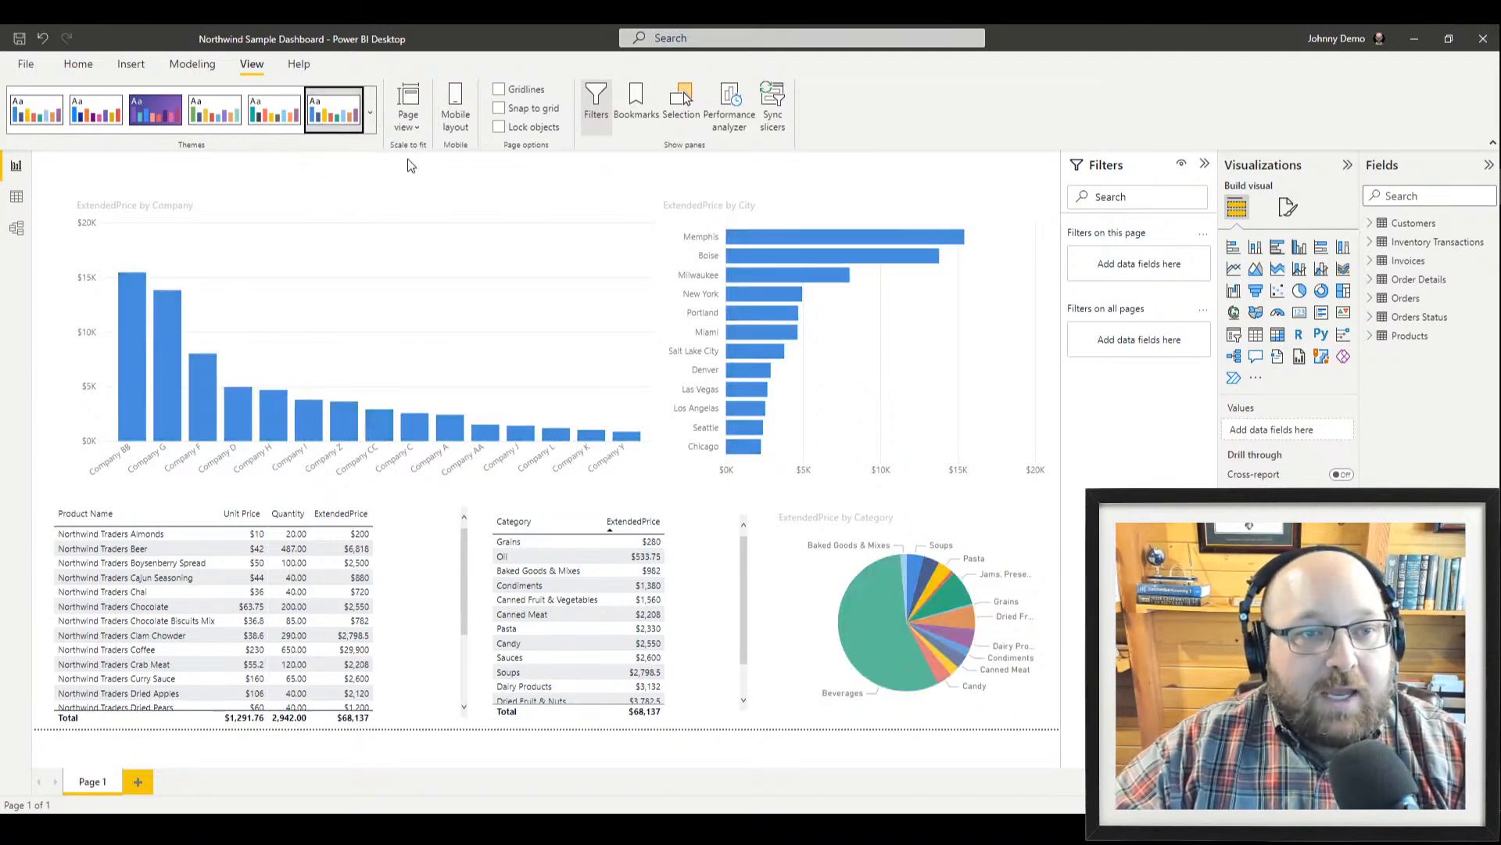
click(371, 125)
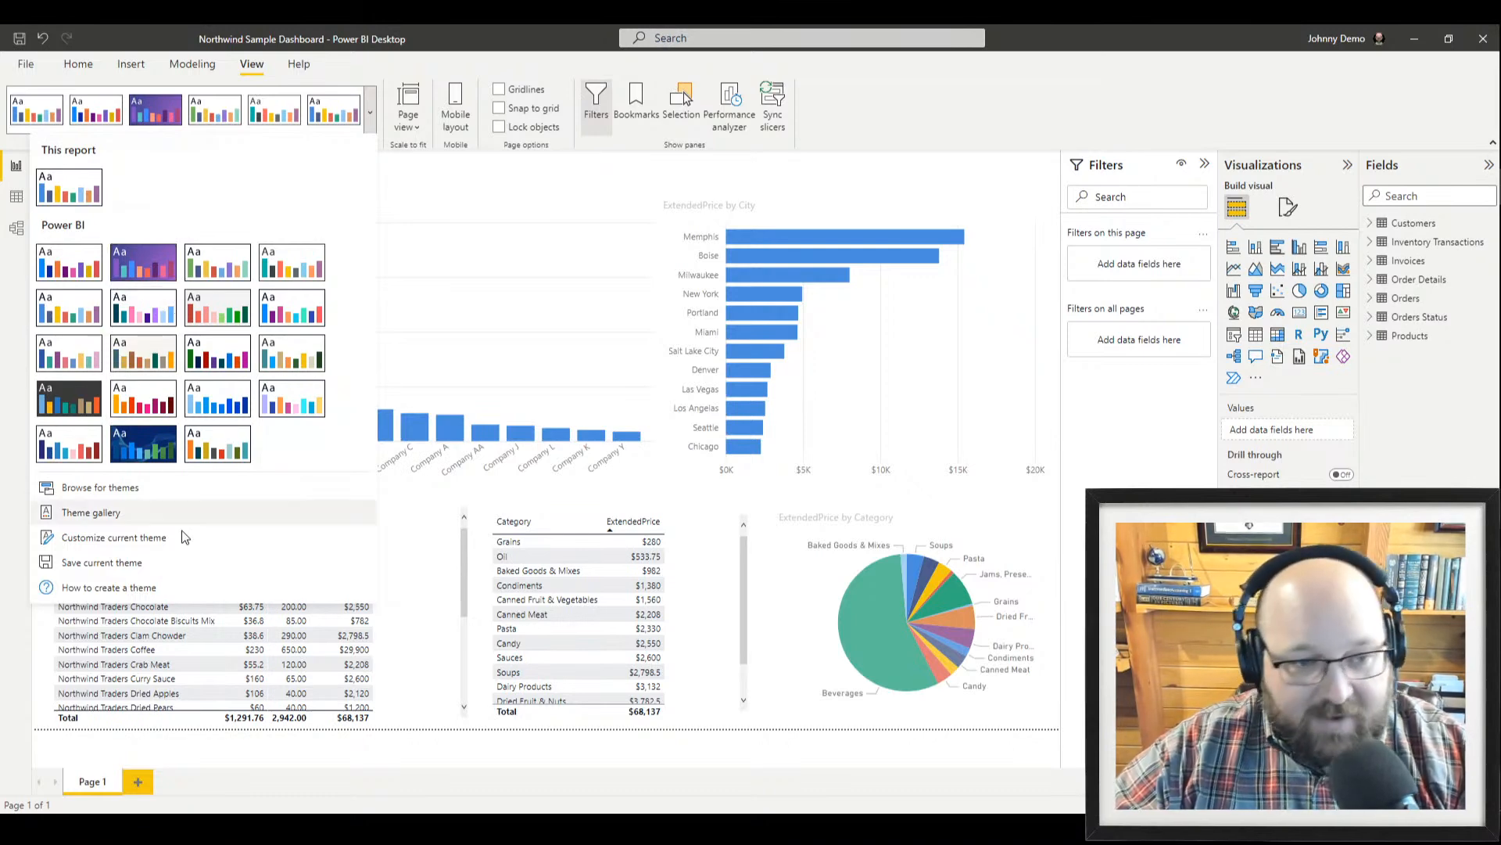
click(208, 280)
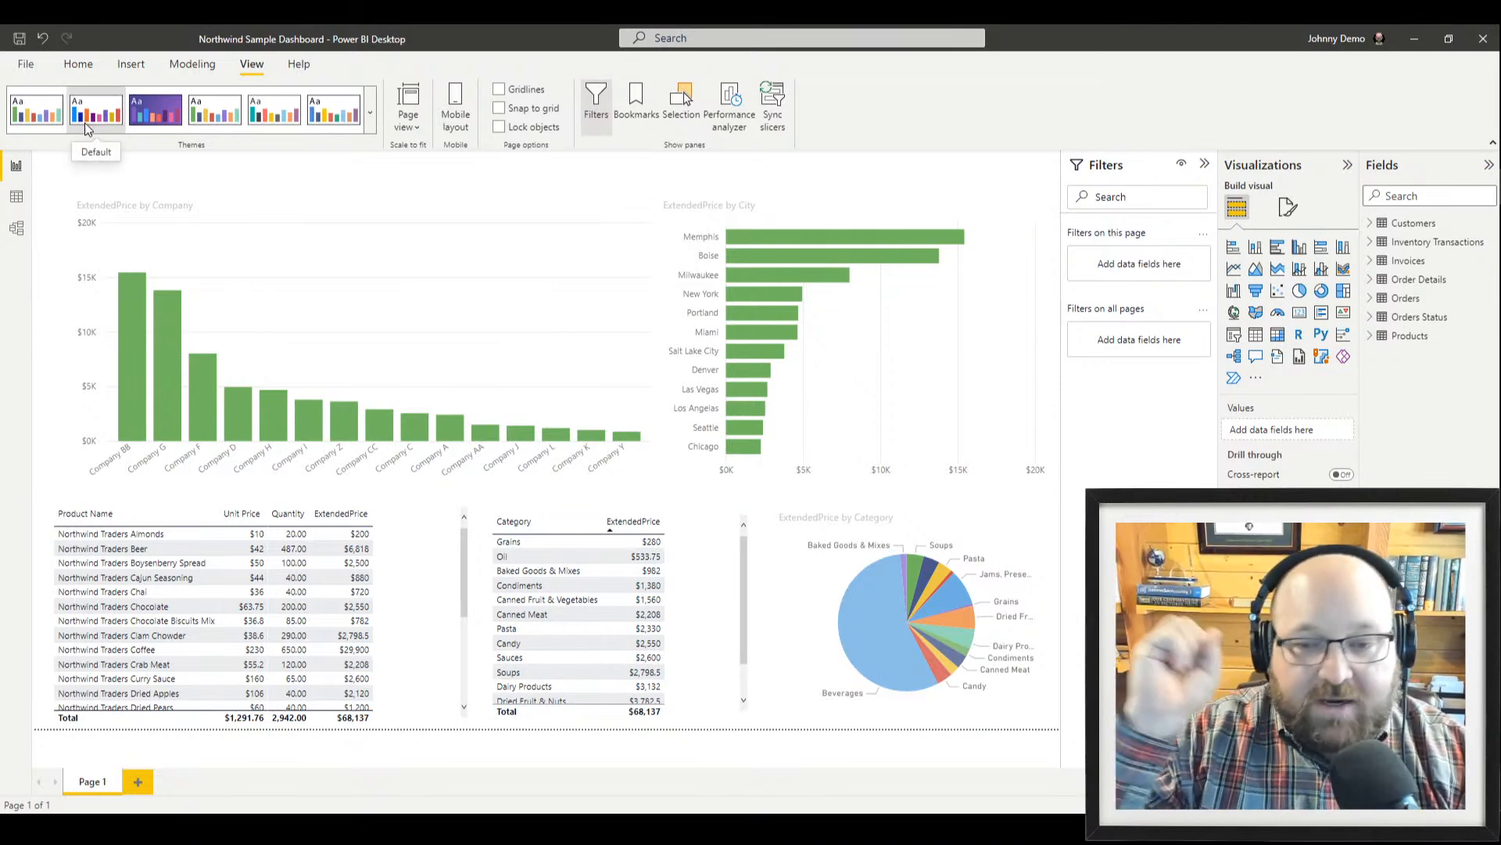
click(371, 115)
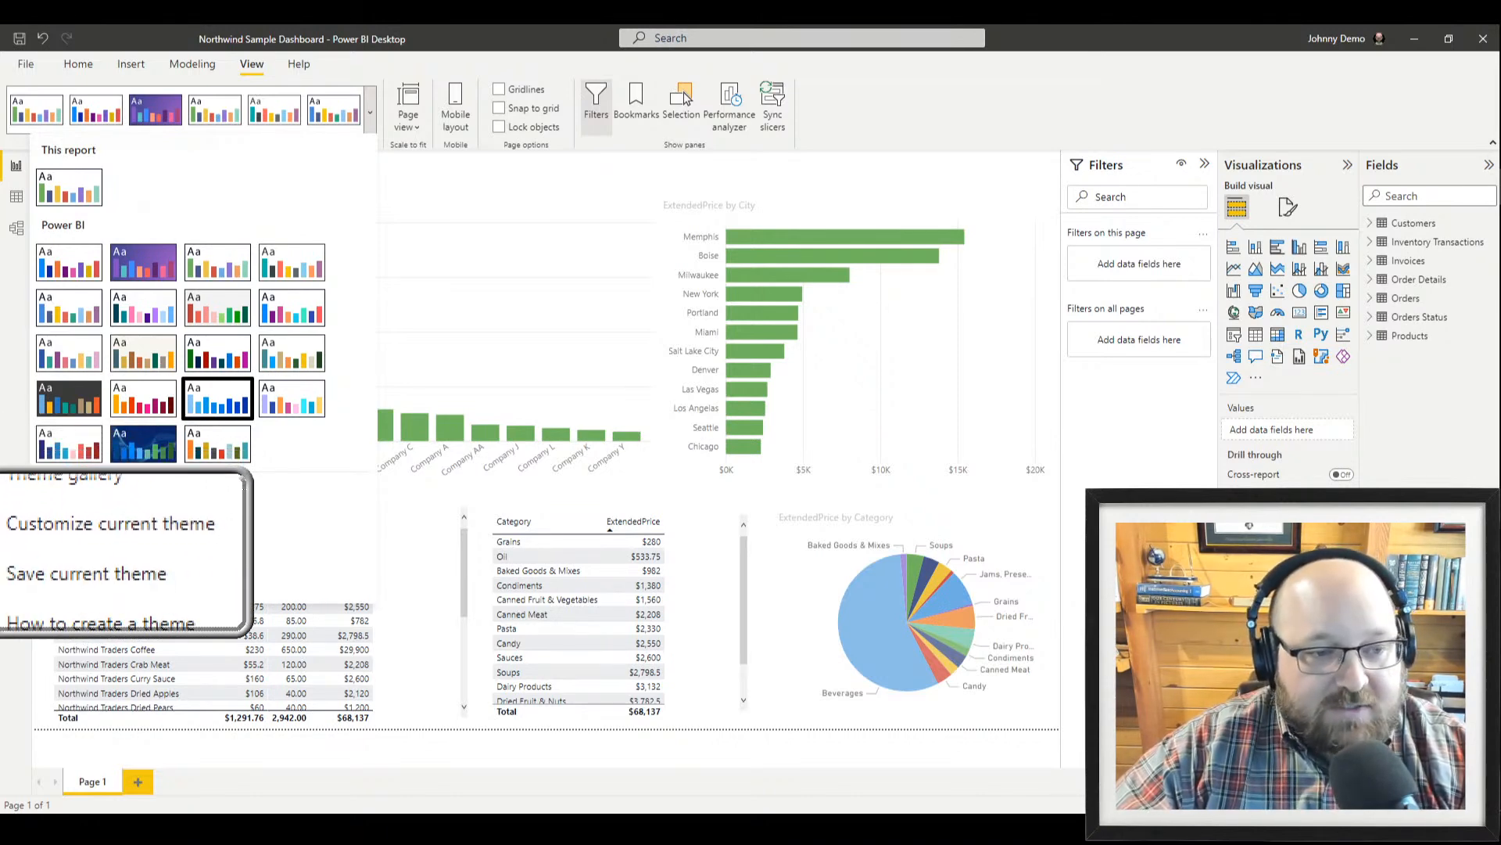
click(120, 545)
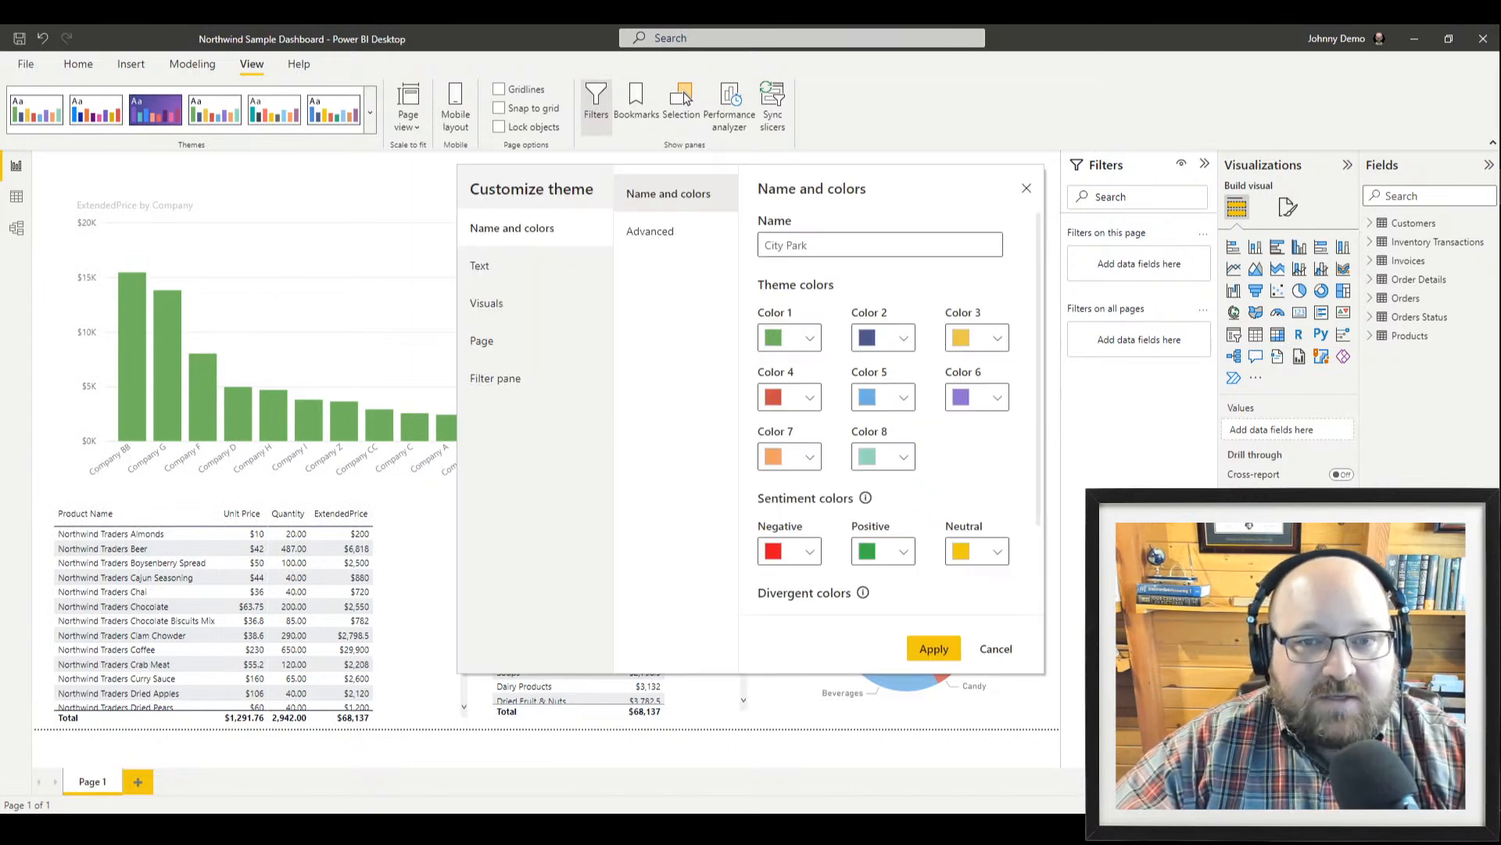
drag(739, 176, 597, 183)
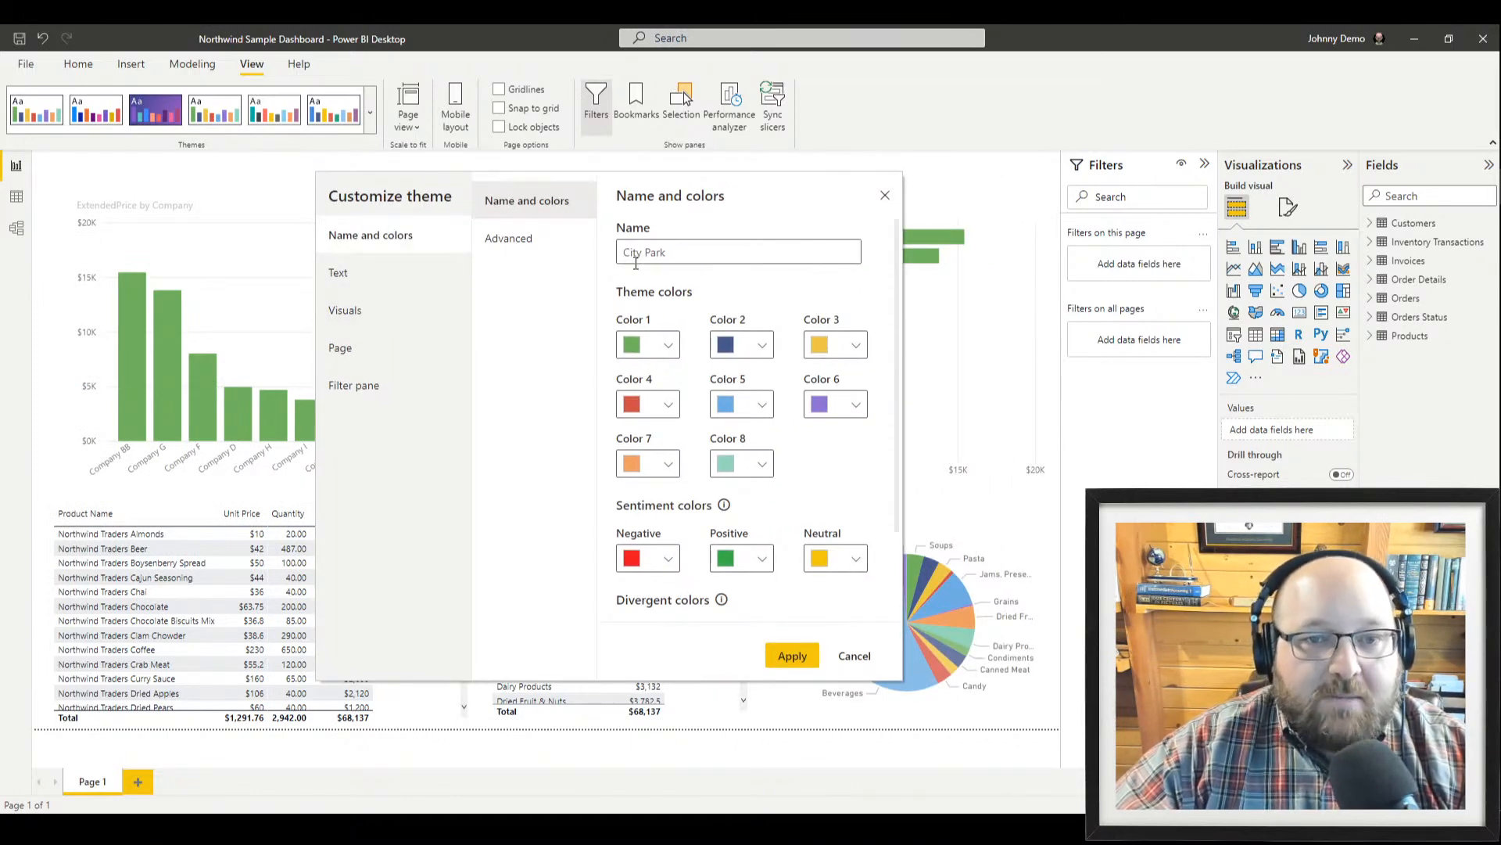
triple_click(709, 247)
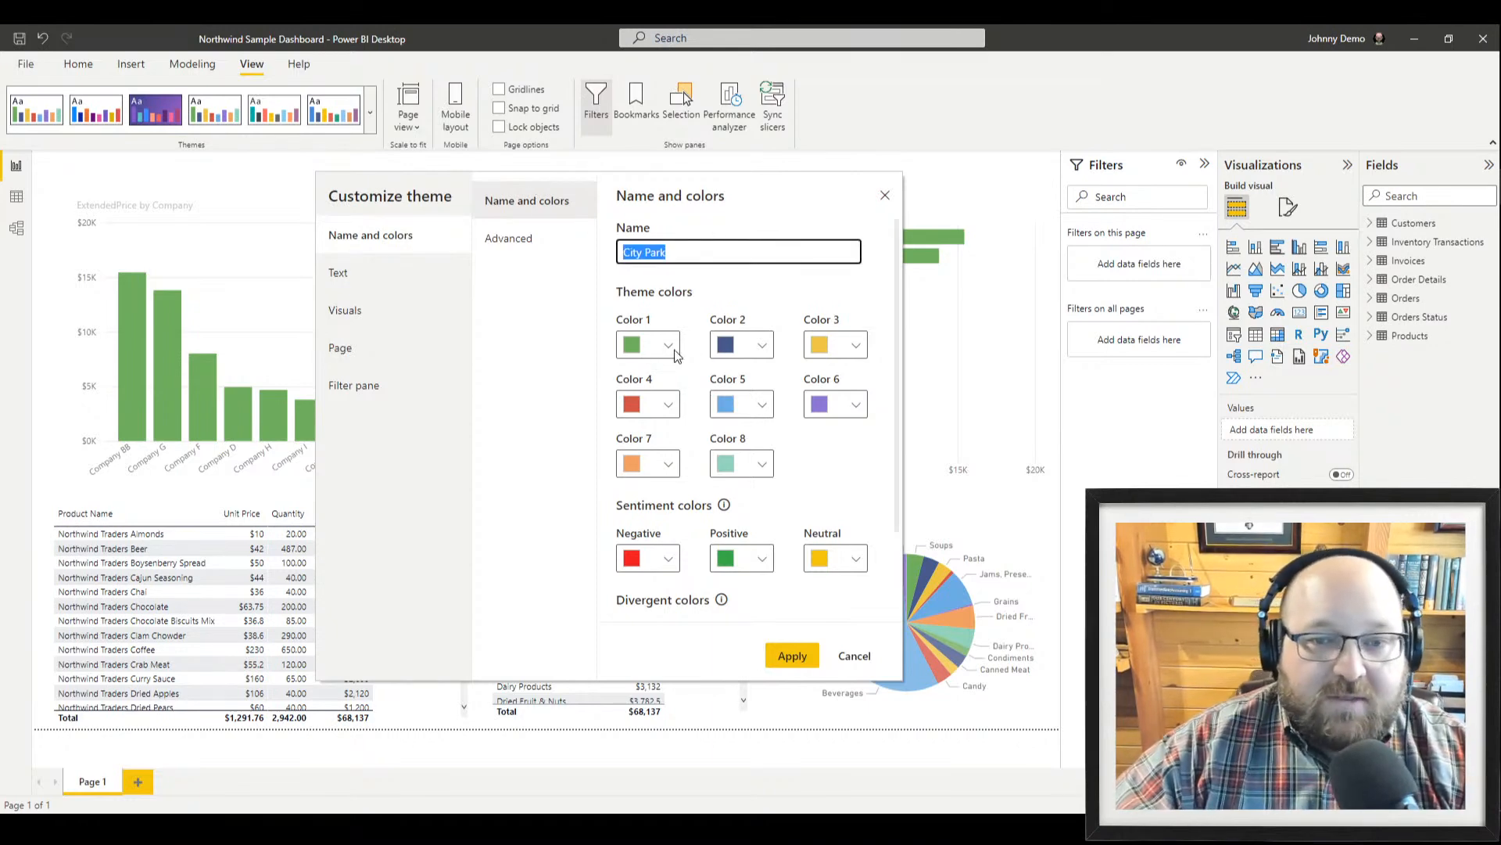
click(389, 277)
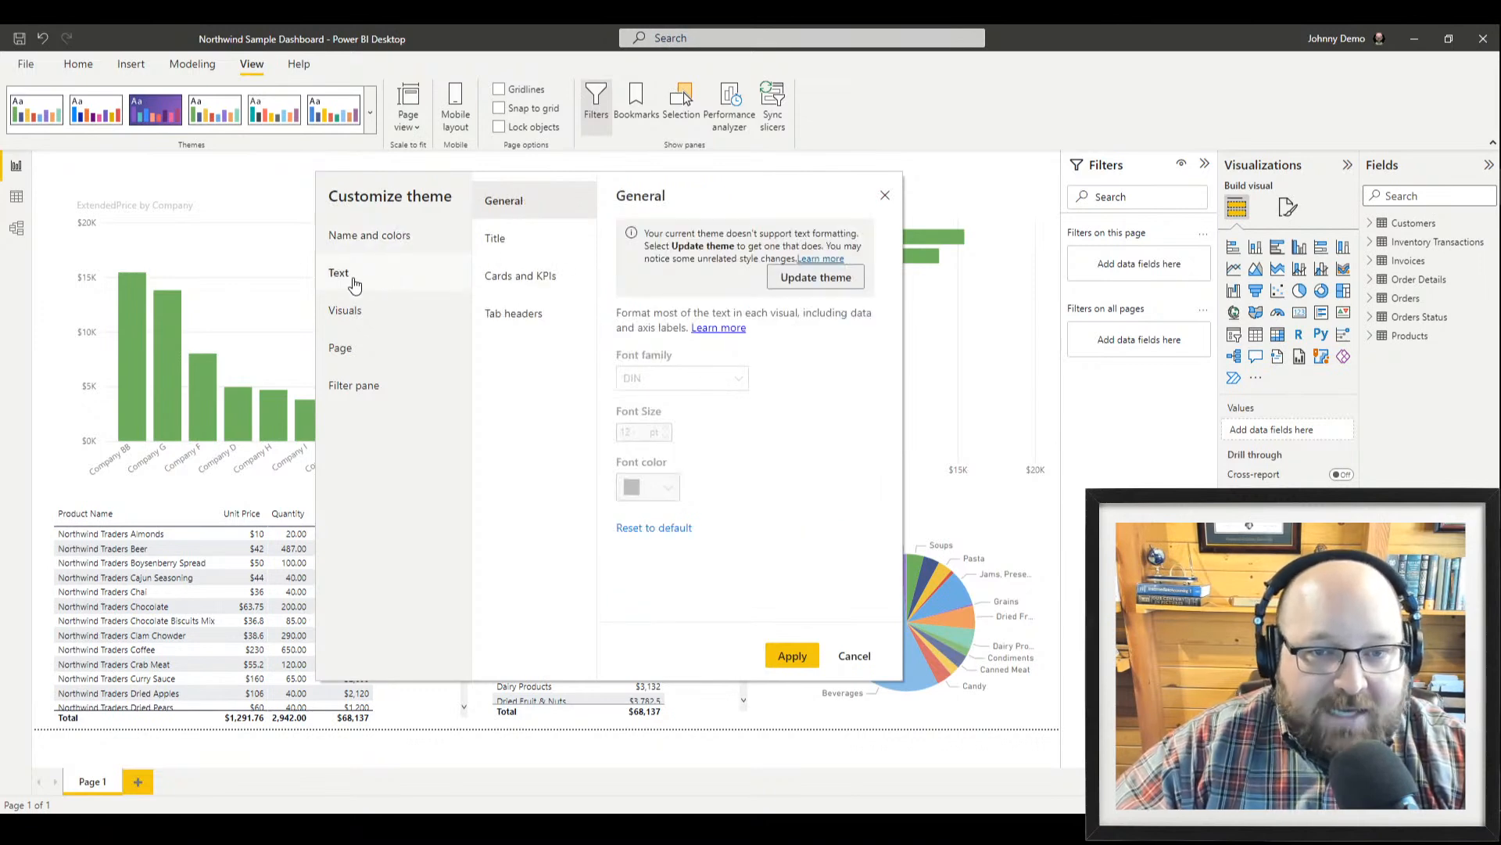
click(525, 240)
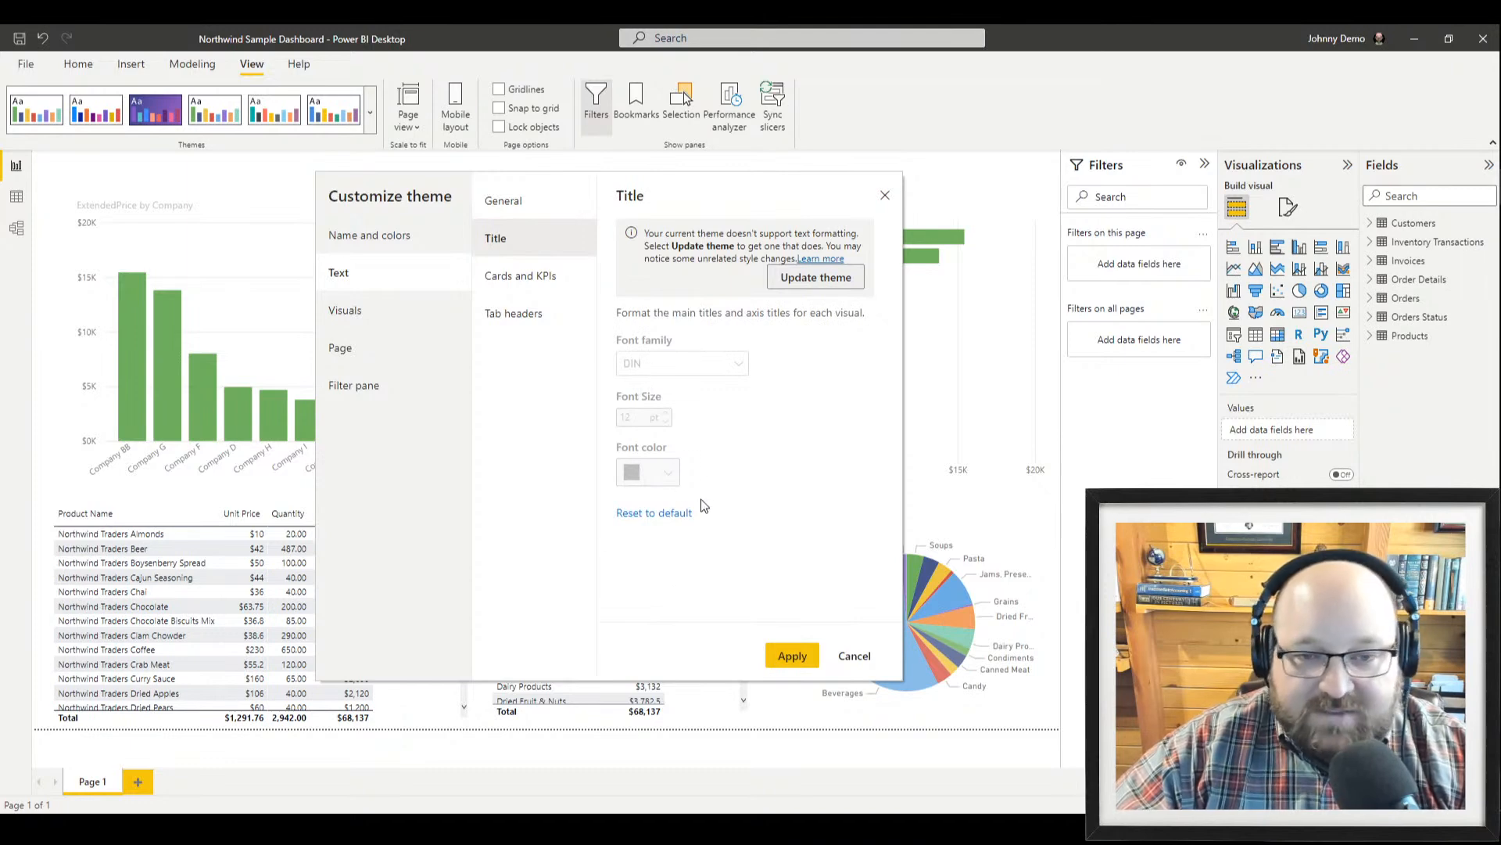
click(489, 286)
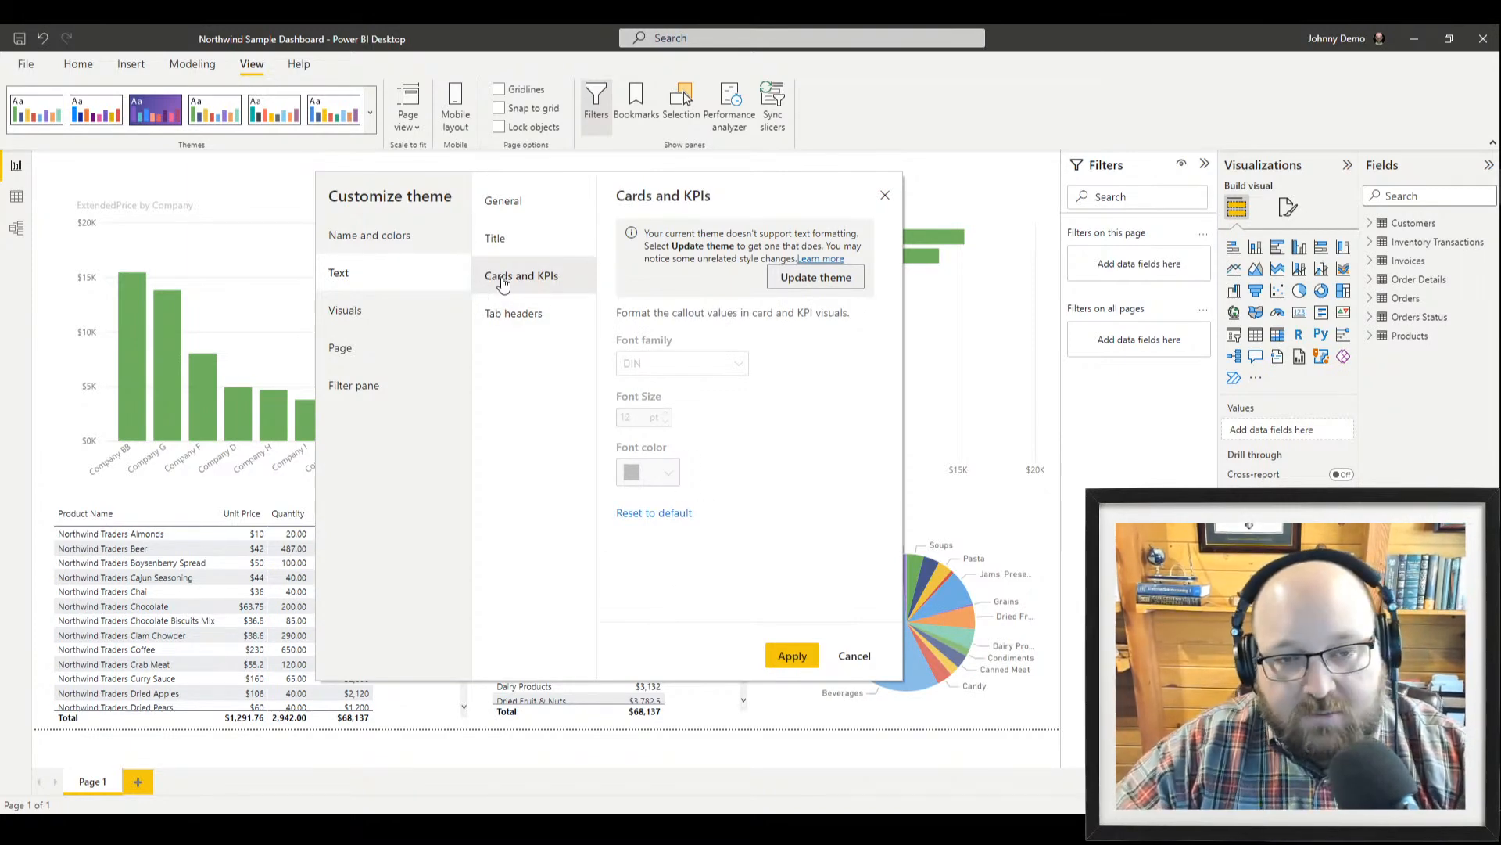
click(526, 320)
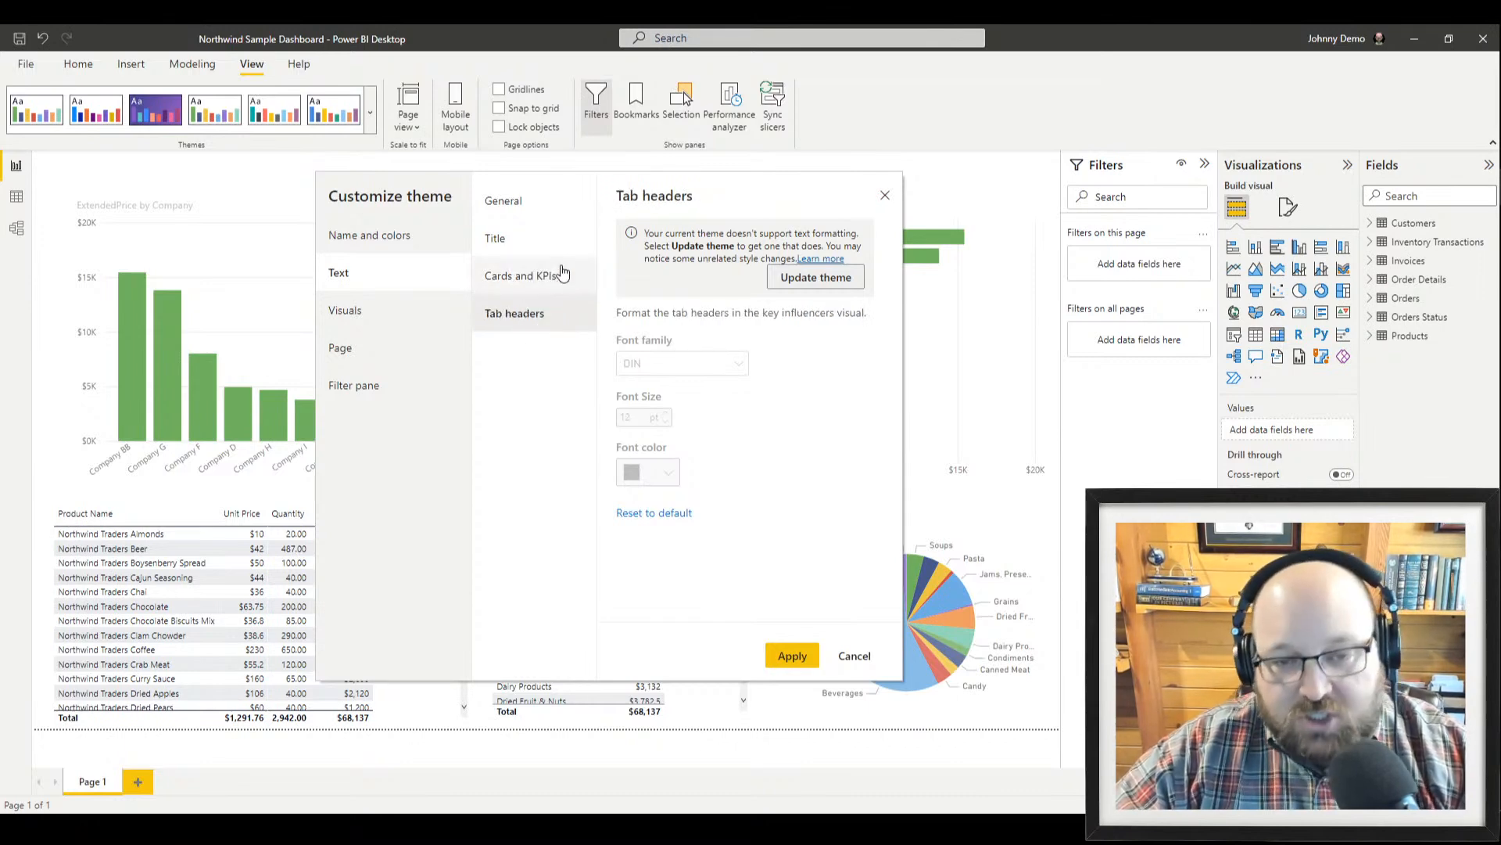
click(376, 326)
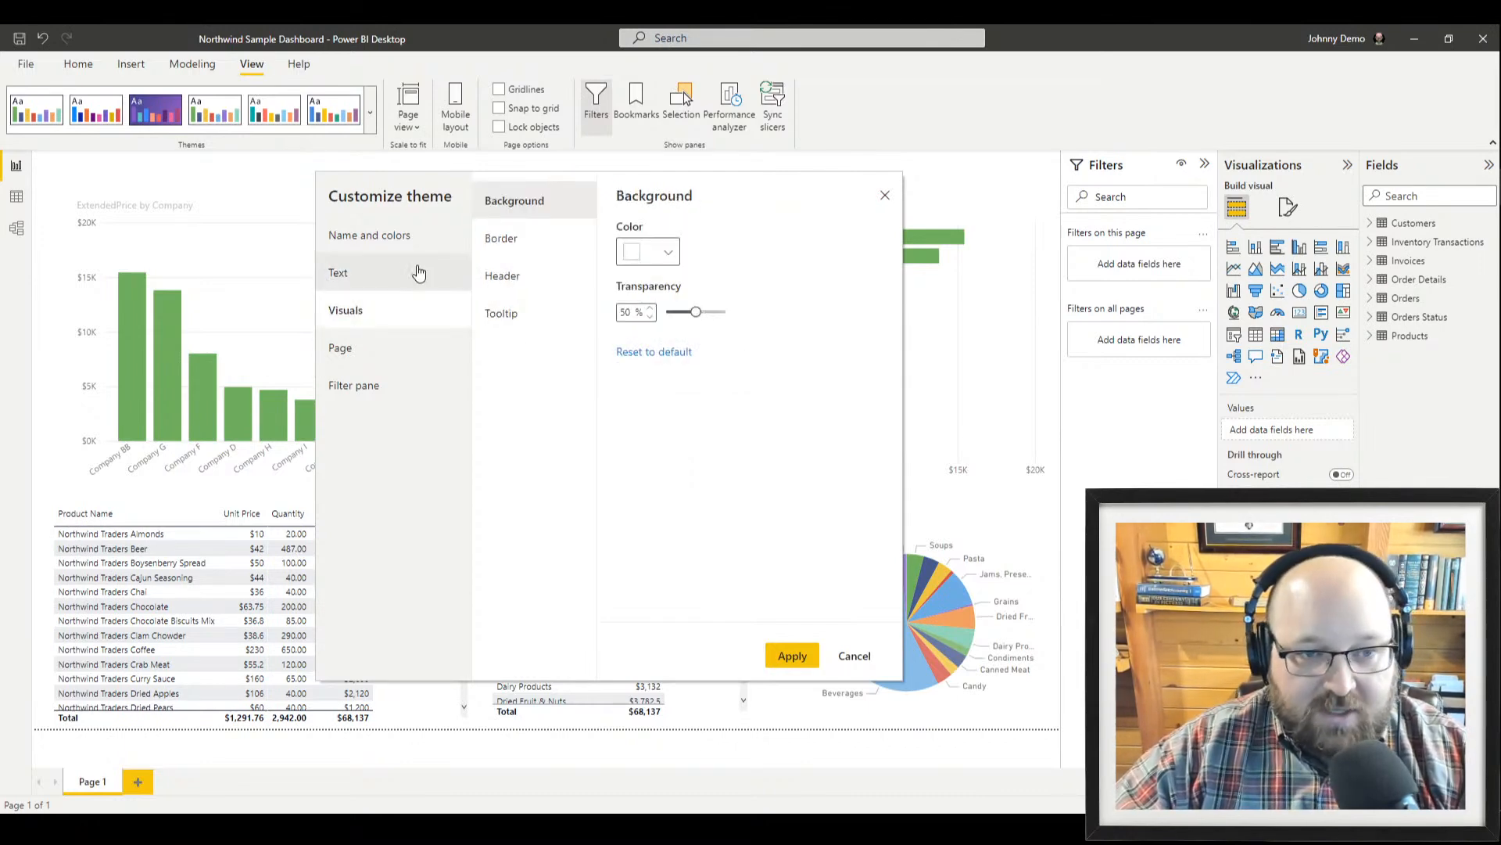
click(399, 350)
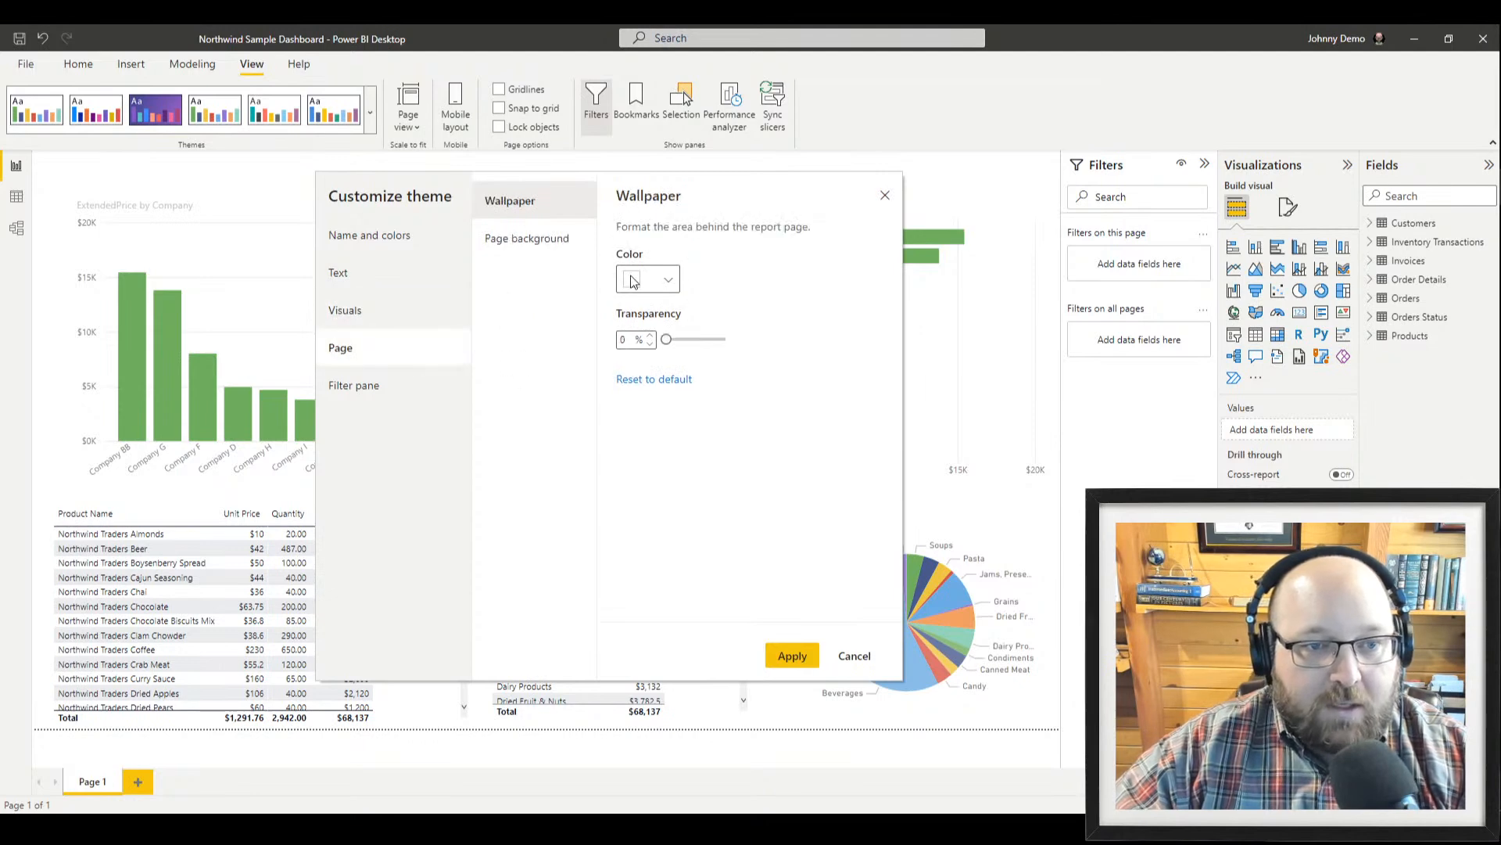
click(360, 395)
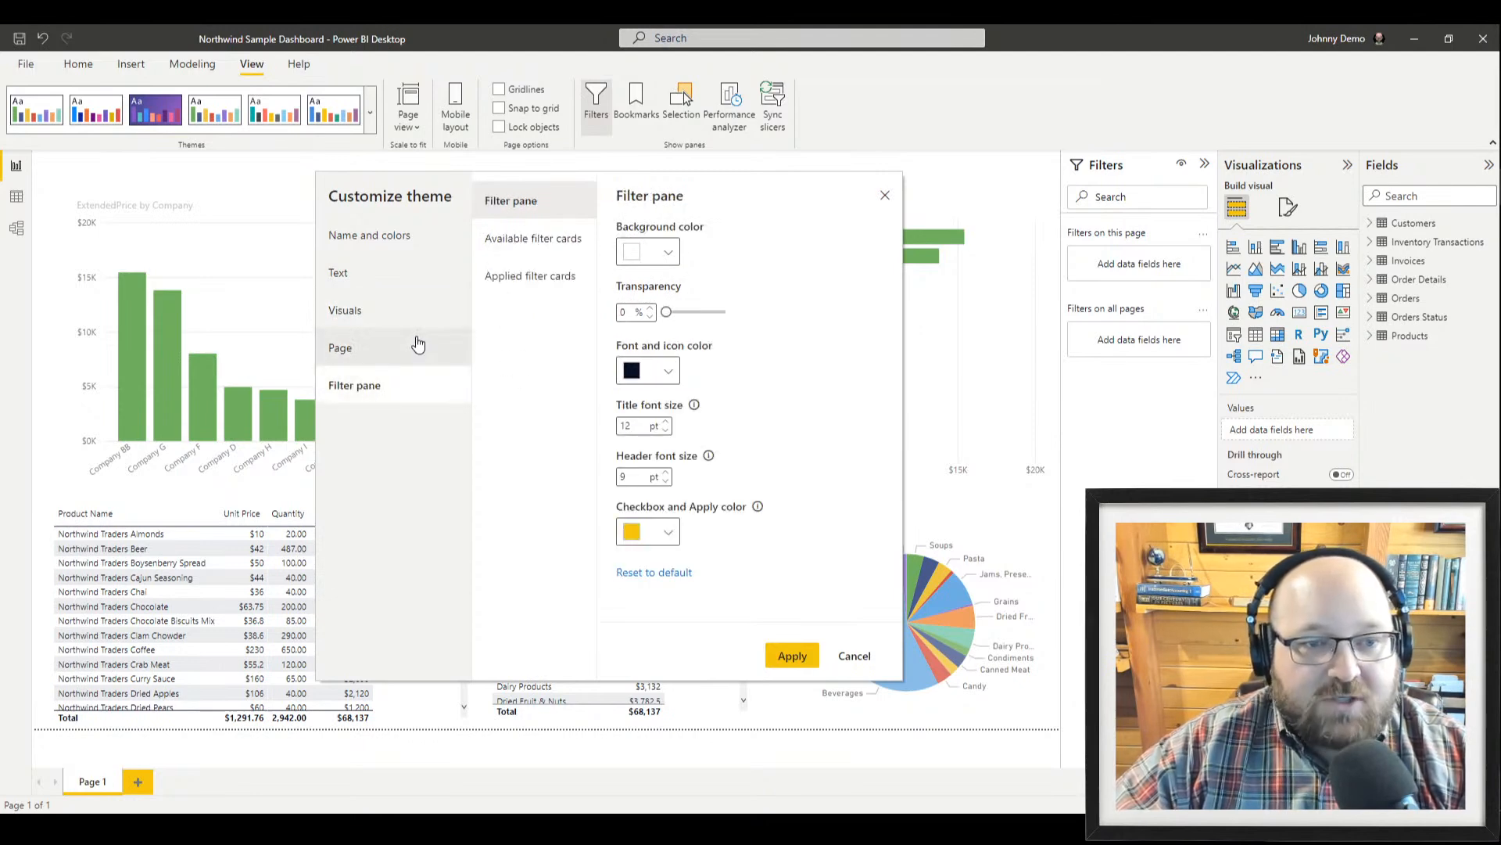
click(350, 273)
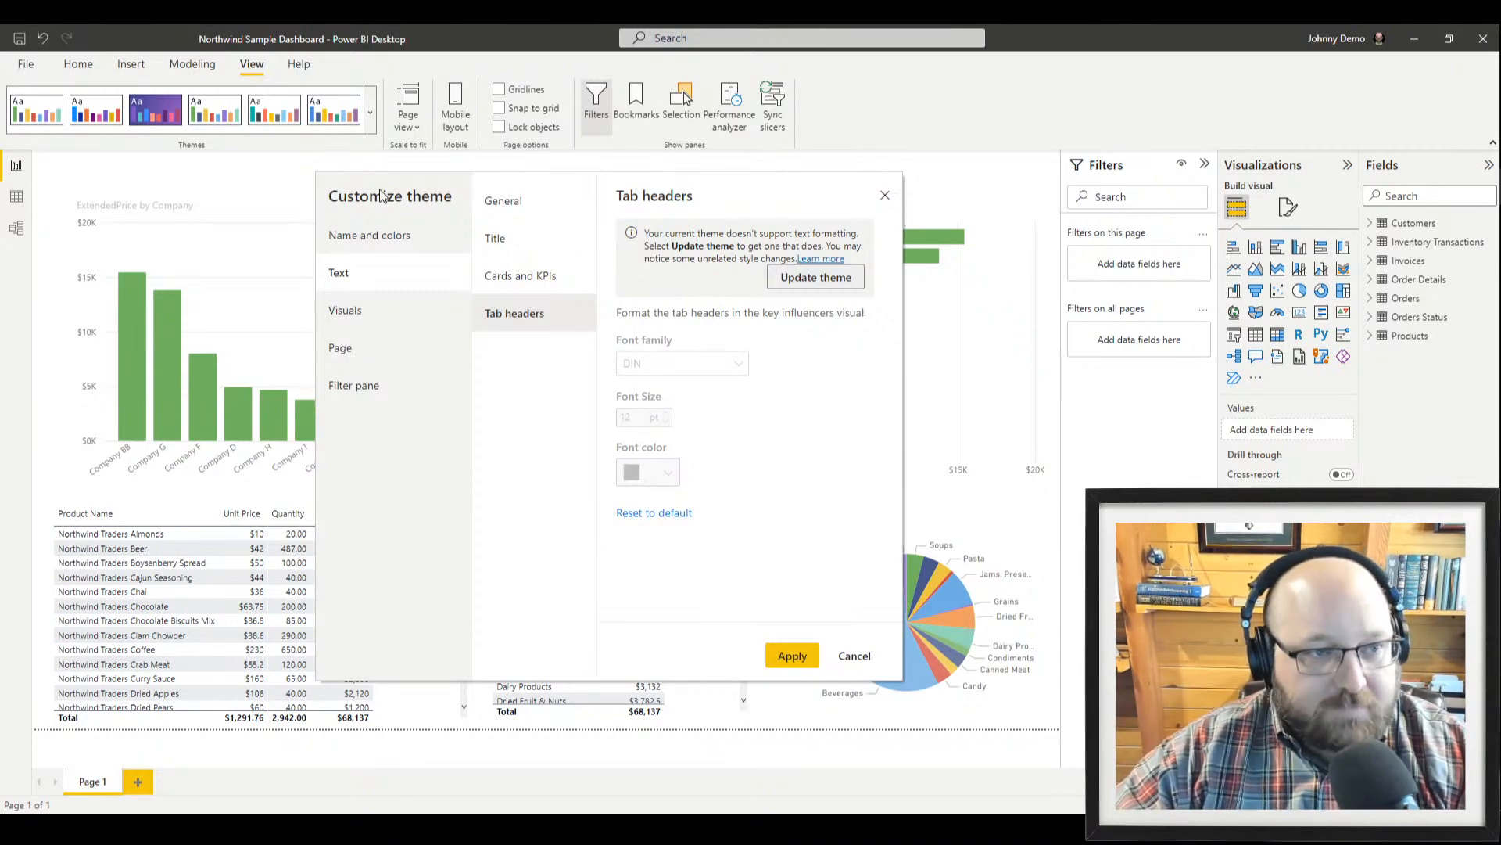
click(885, 196)
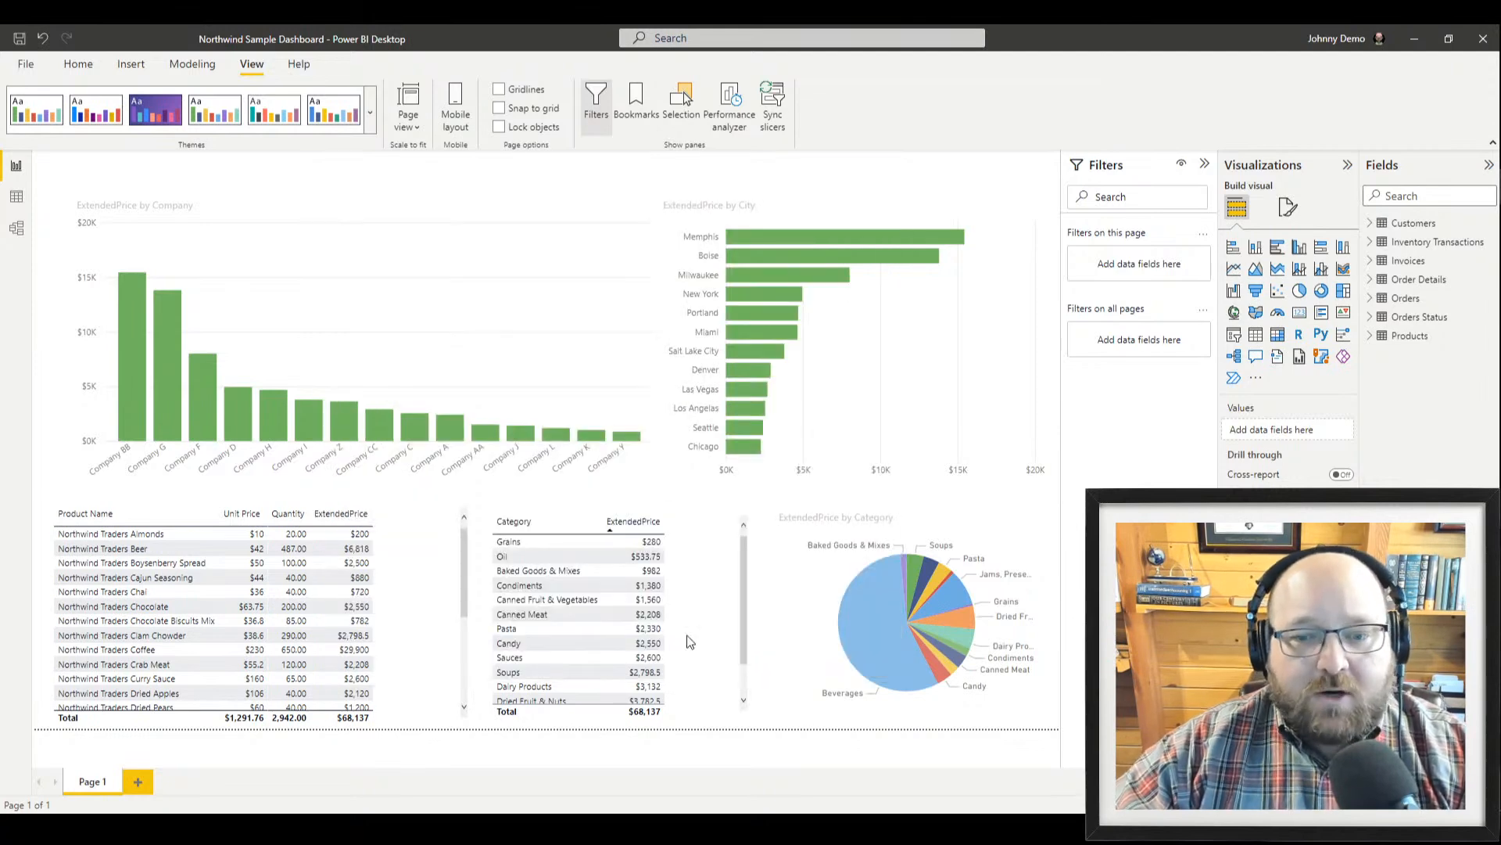
Launch Word from Windows search and start a blank document
key(super)
text(word)
key(Return)
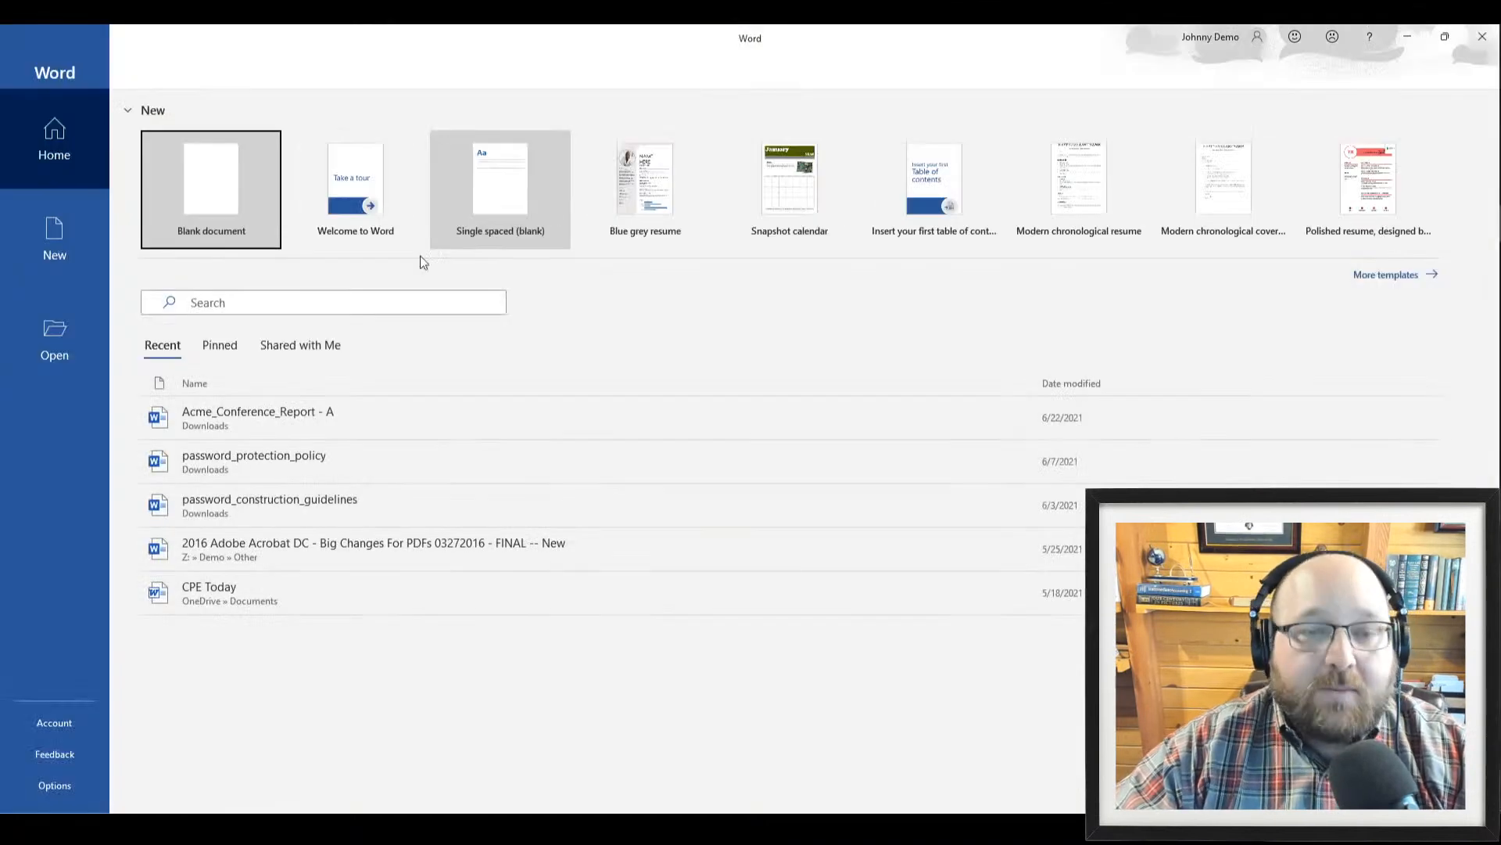
click(208, 188)
click(301, 281)
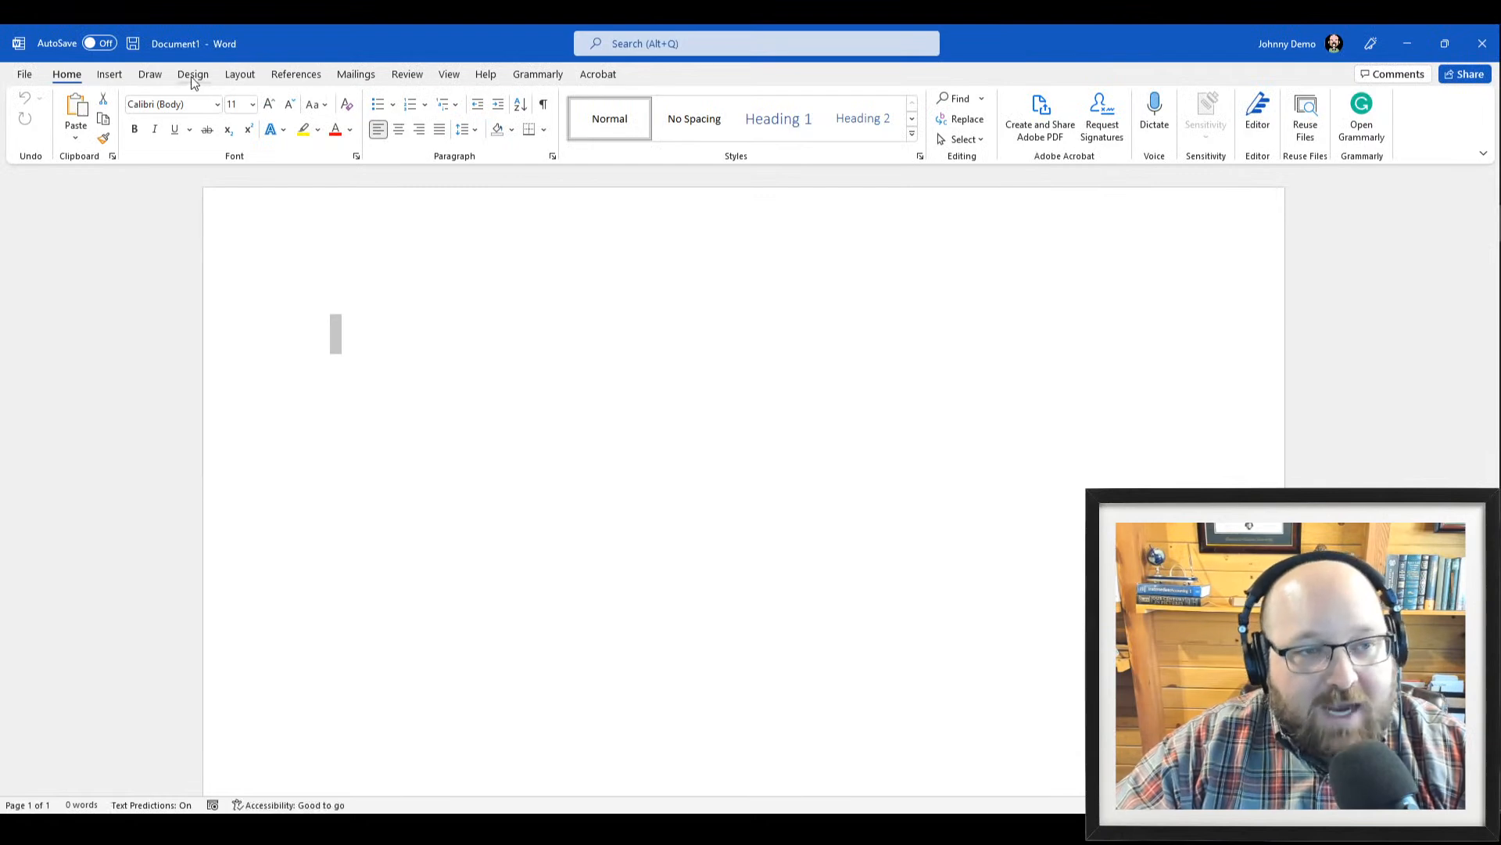
key(super+plus)
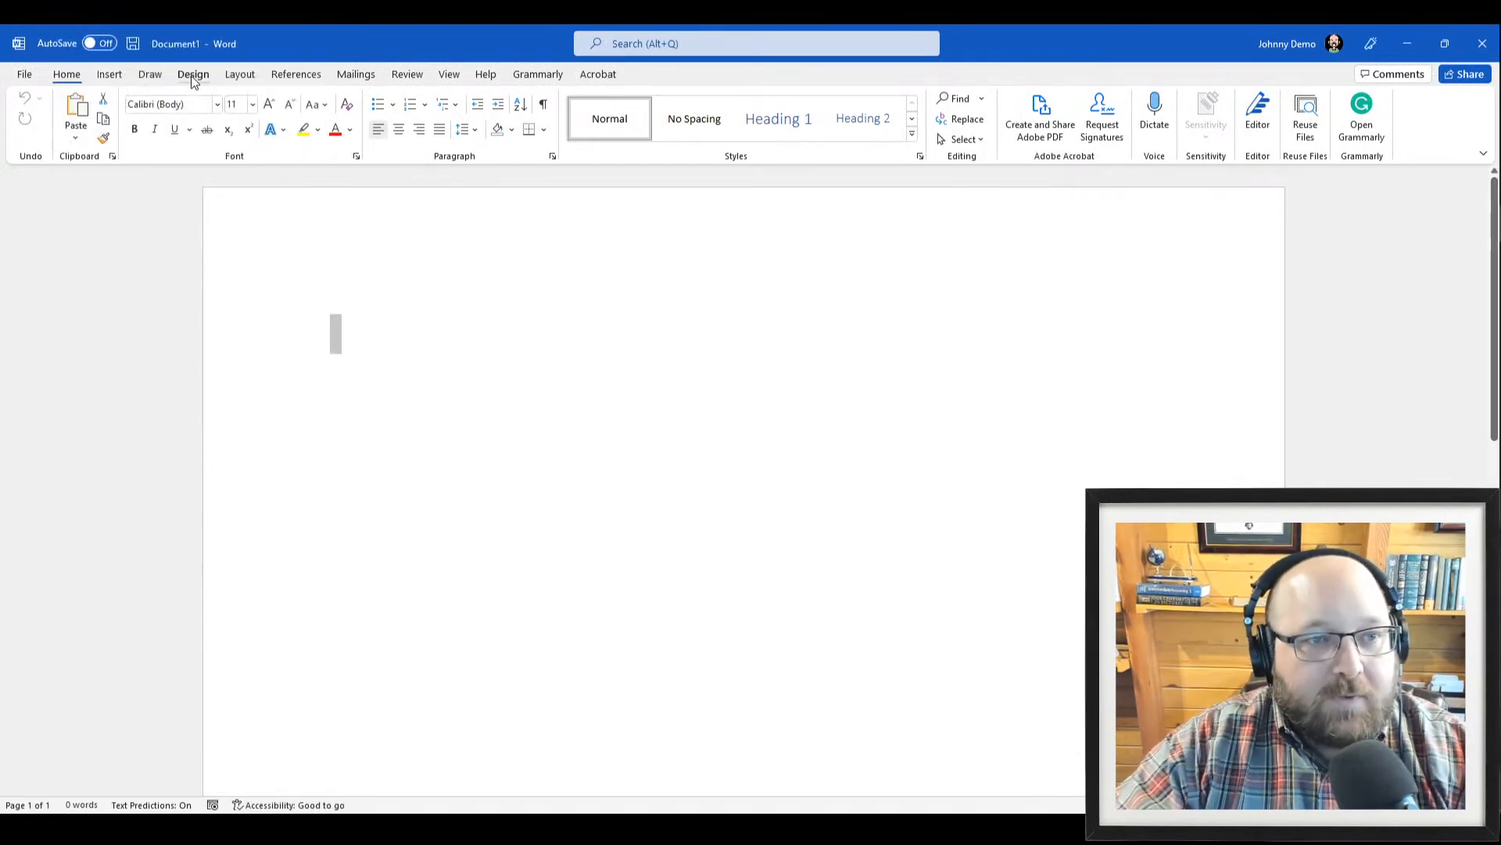
Browse the document themes on the Design tab without changing the Office theme
click(193, 74)
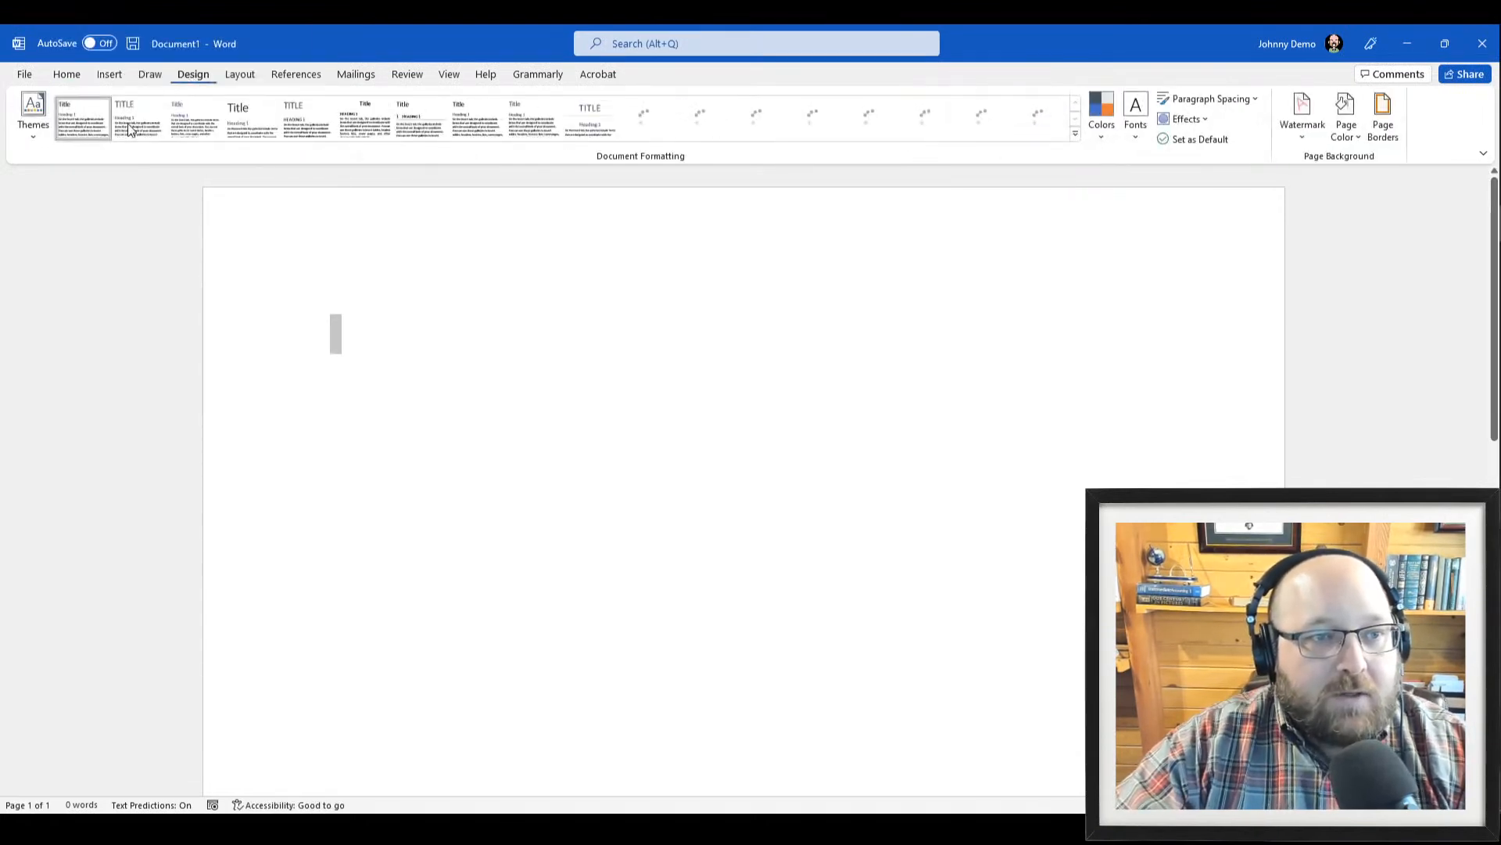
click(32, 117)
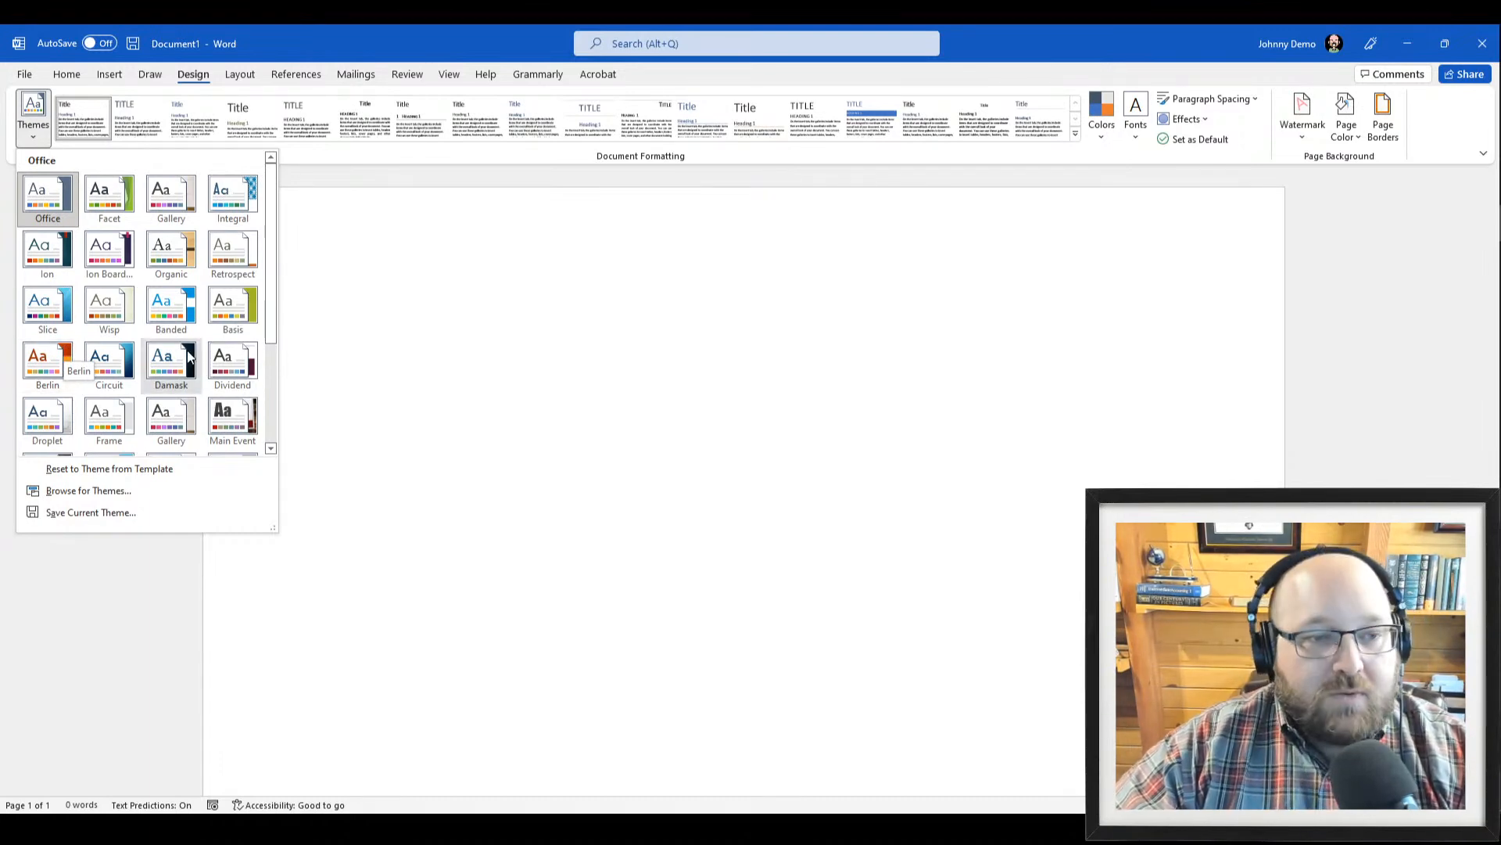
click(637, 336)
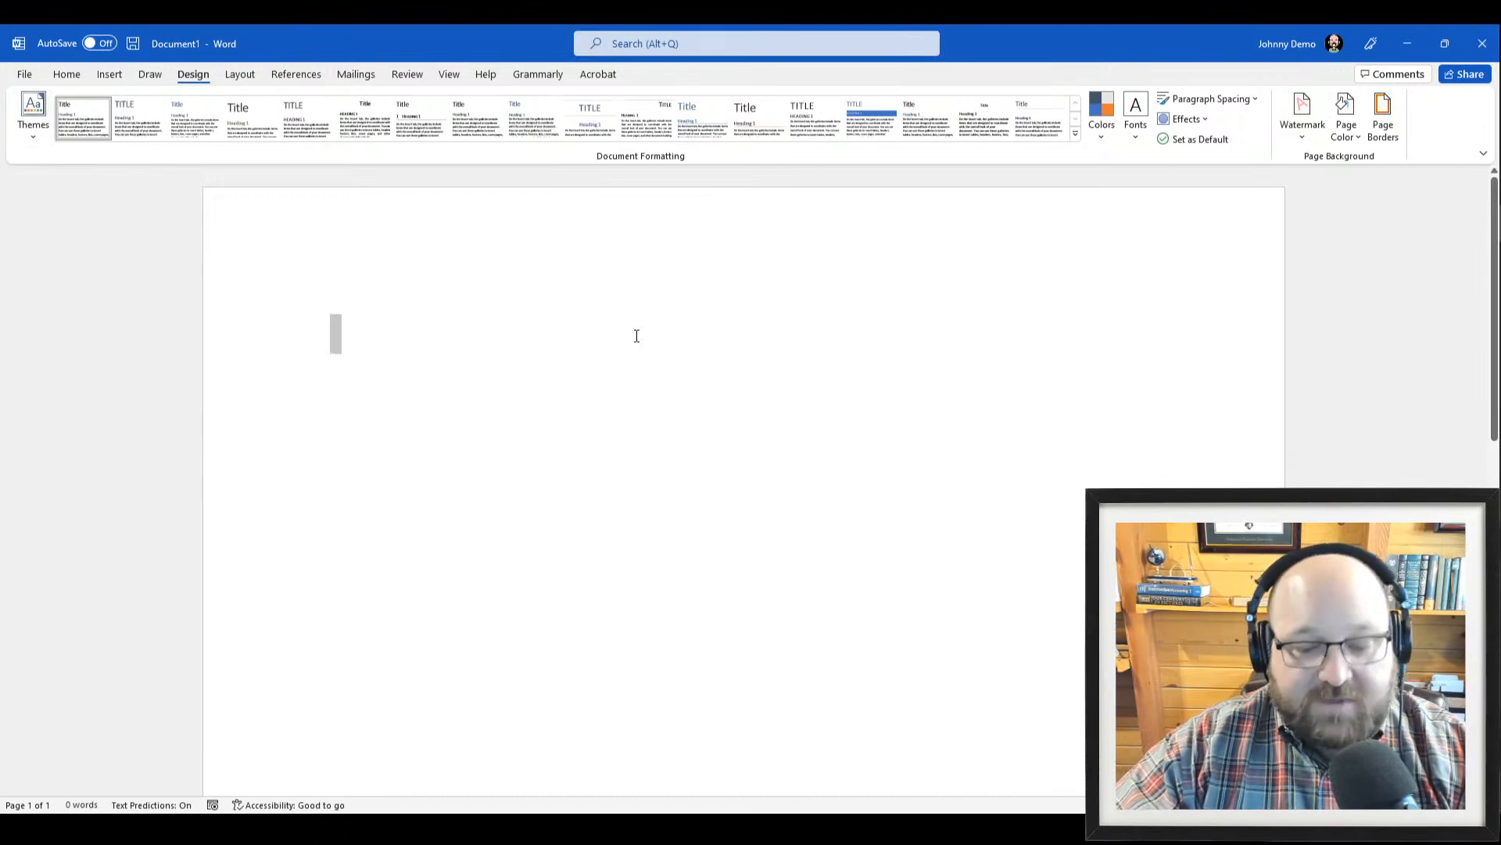
Launch Excel from Windows search
key(super)
text(ex)
key(Return)
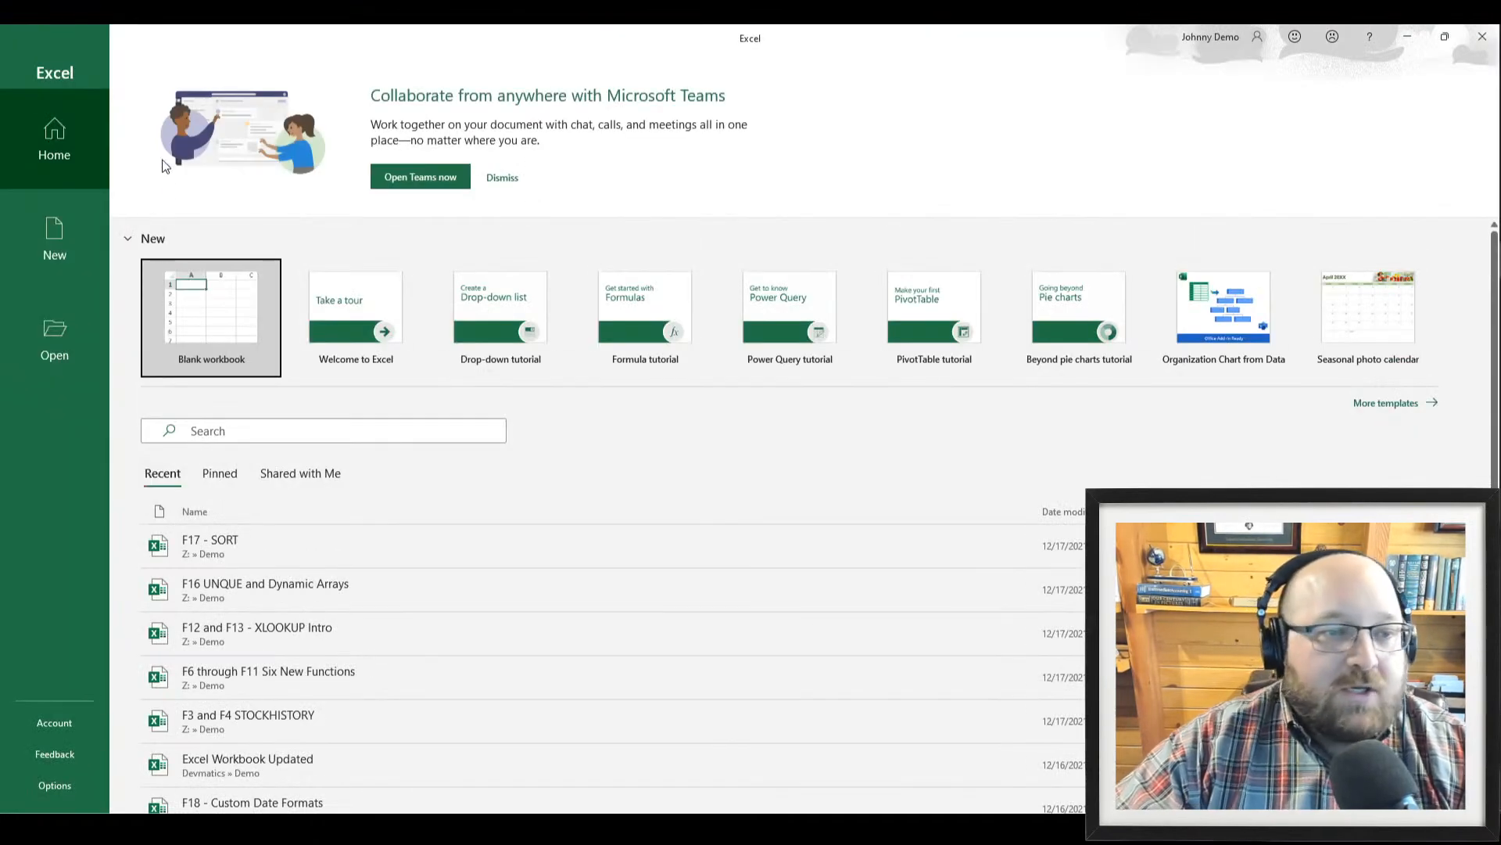
click(221, 321)
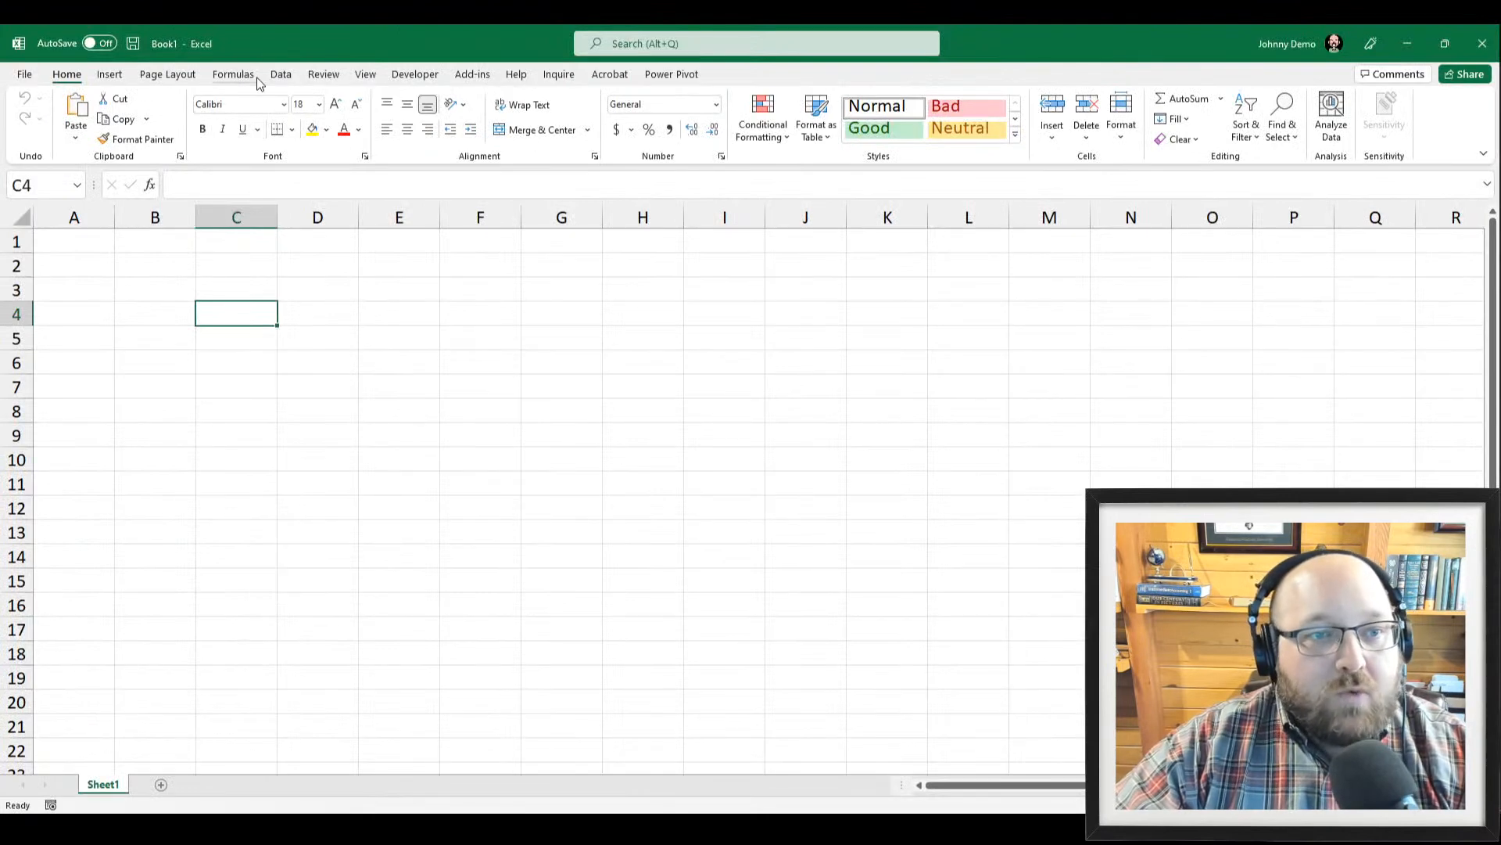
click(166, 75)
click(33, 115)
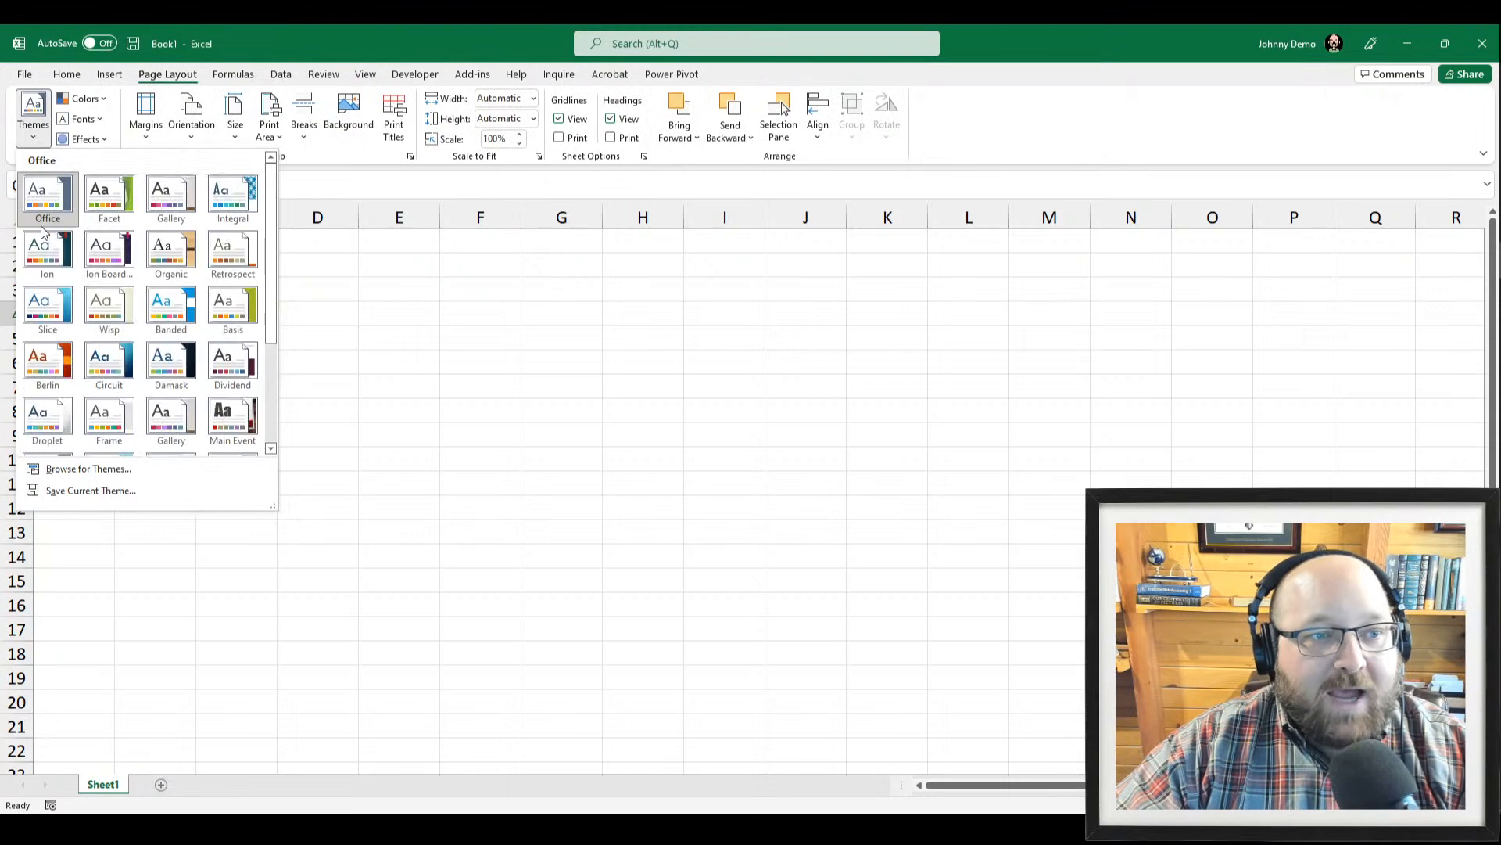
key(Escape)
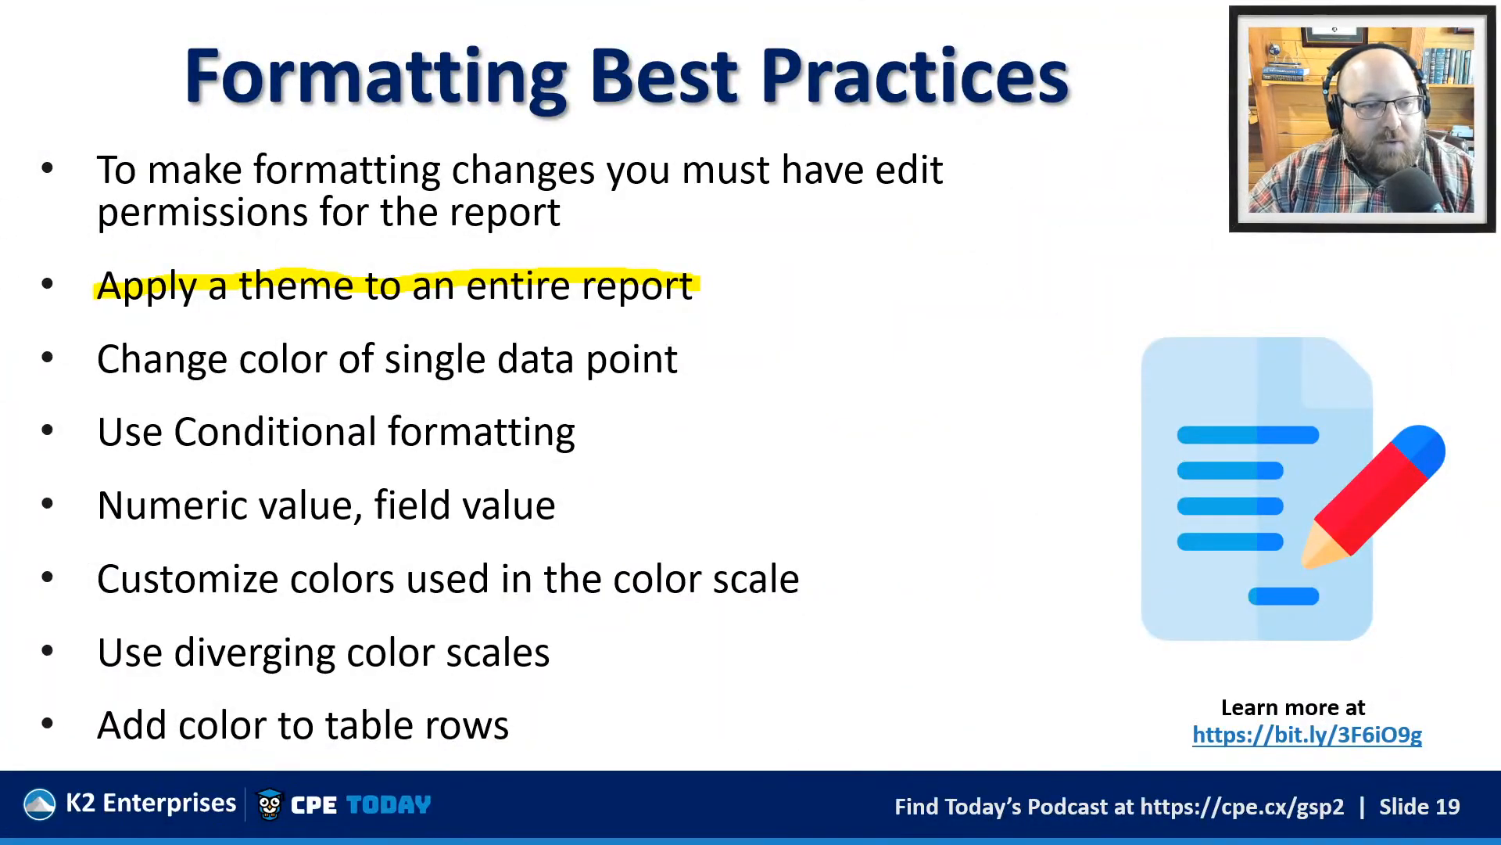
Highlight the six bullets from single data point colour to Add color to table rows
drag(105, 368, 663, 366)
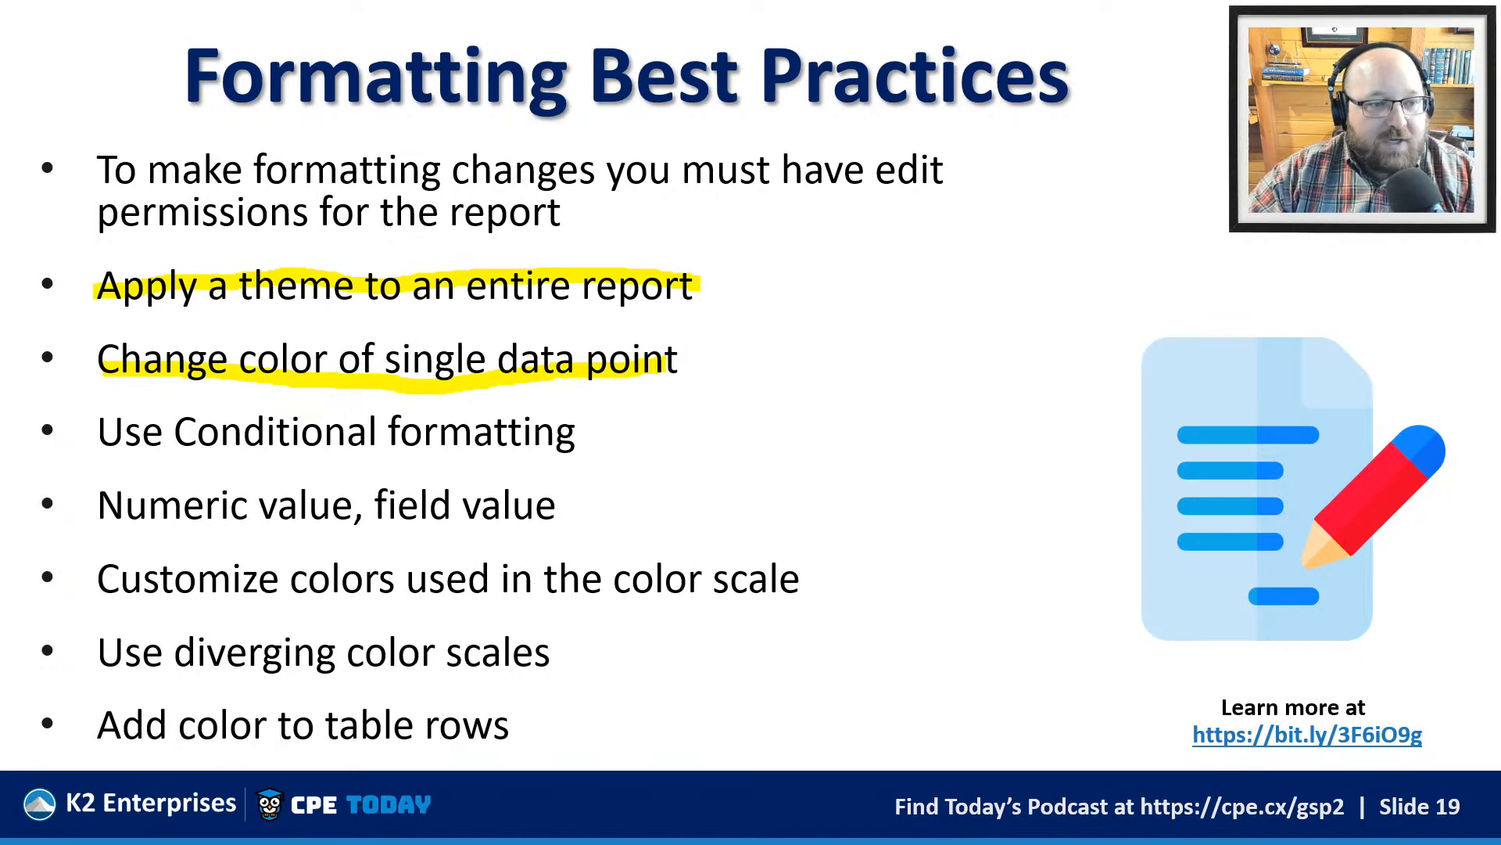
drag(109, 434, 565, 420)
drag(143, 500, 508, 493)
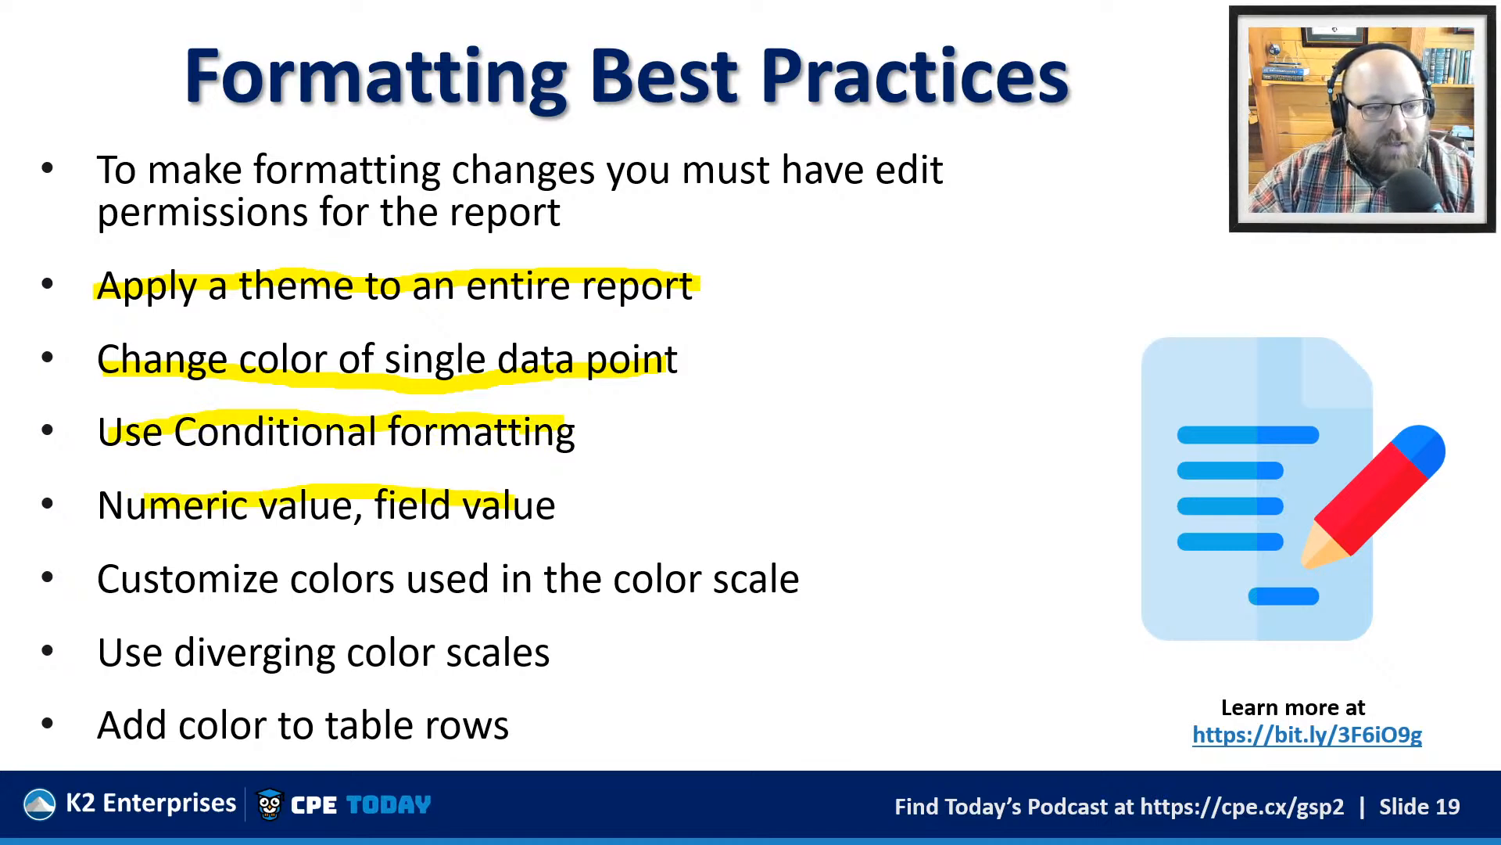
drag(150, 582, 661, 603)
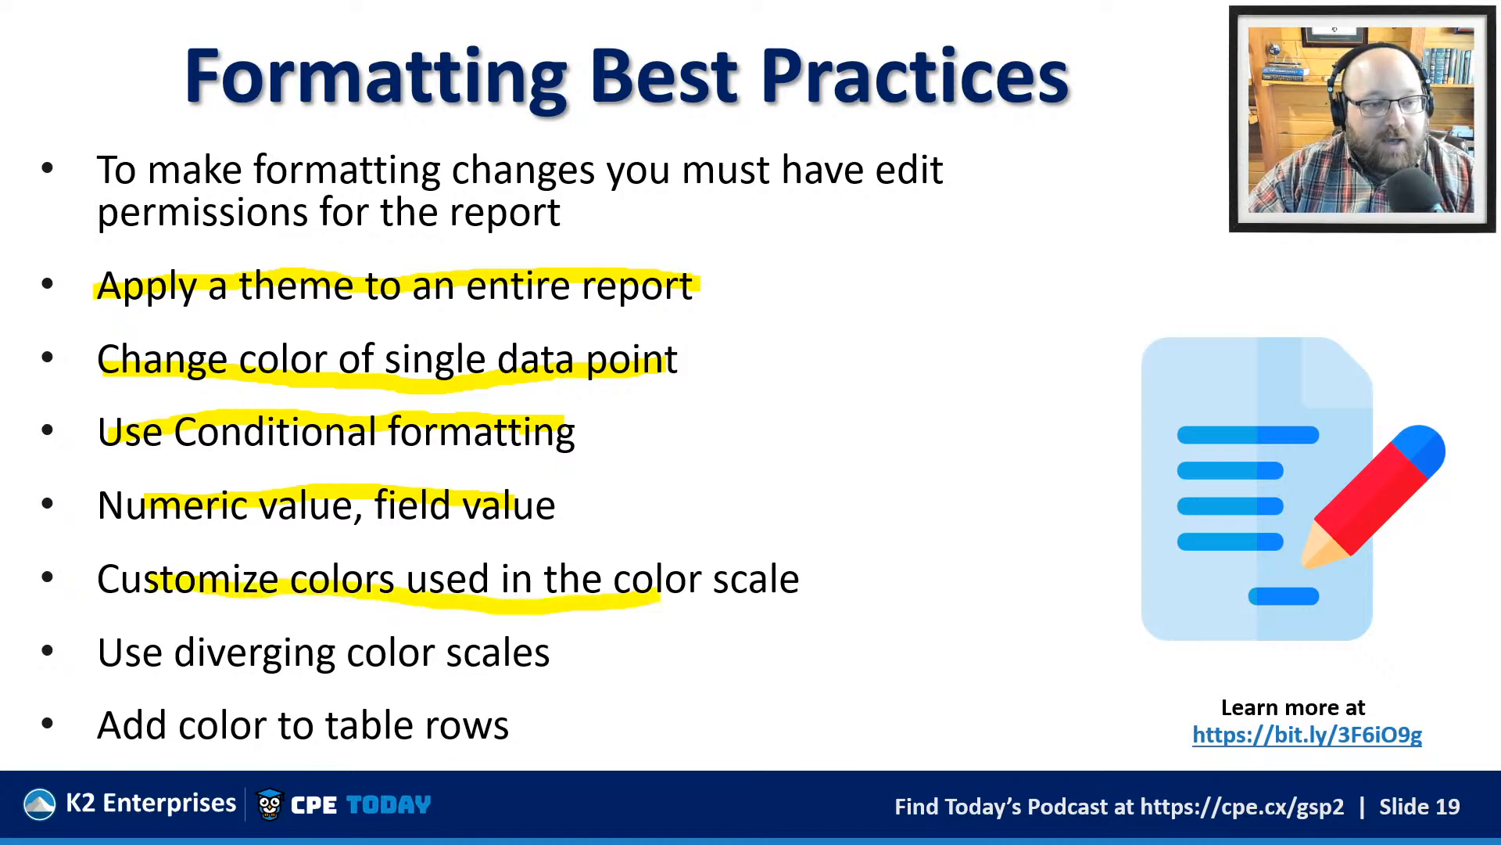
drag(100, 655, 434, 650)
drag(98, 727, 429, 727)
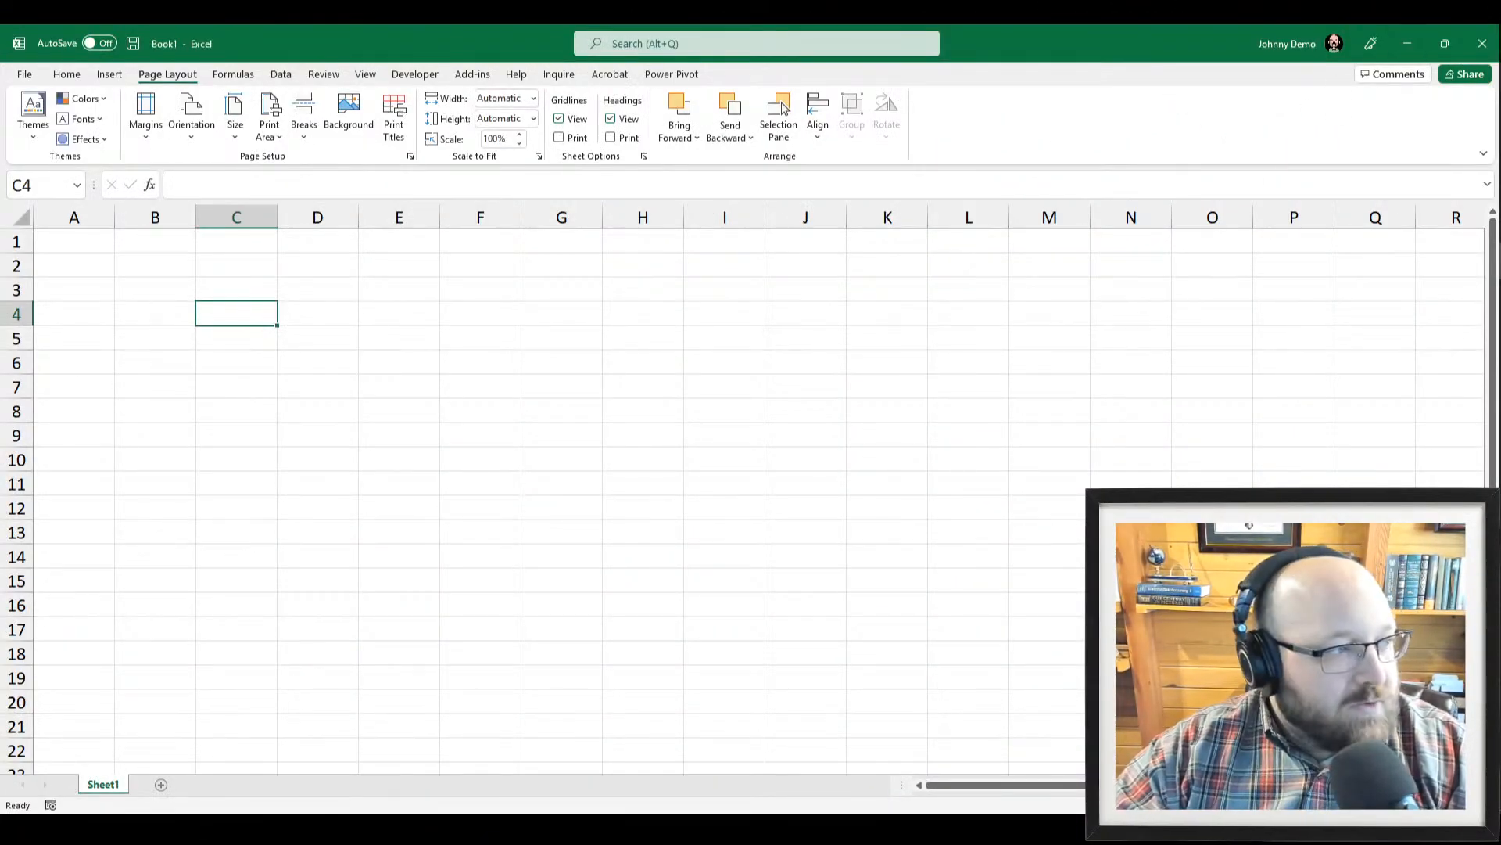
Minimize Excel and Word, add a blank Page 2, and switch to Model view
click(1400, 43)
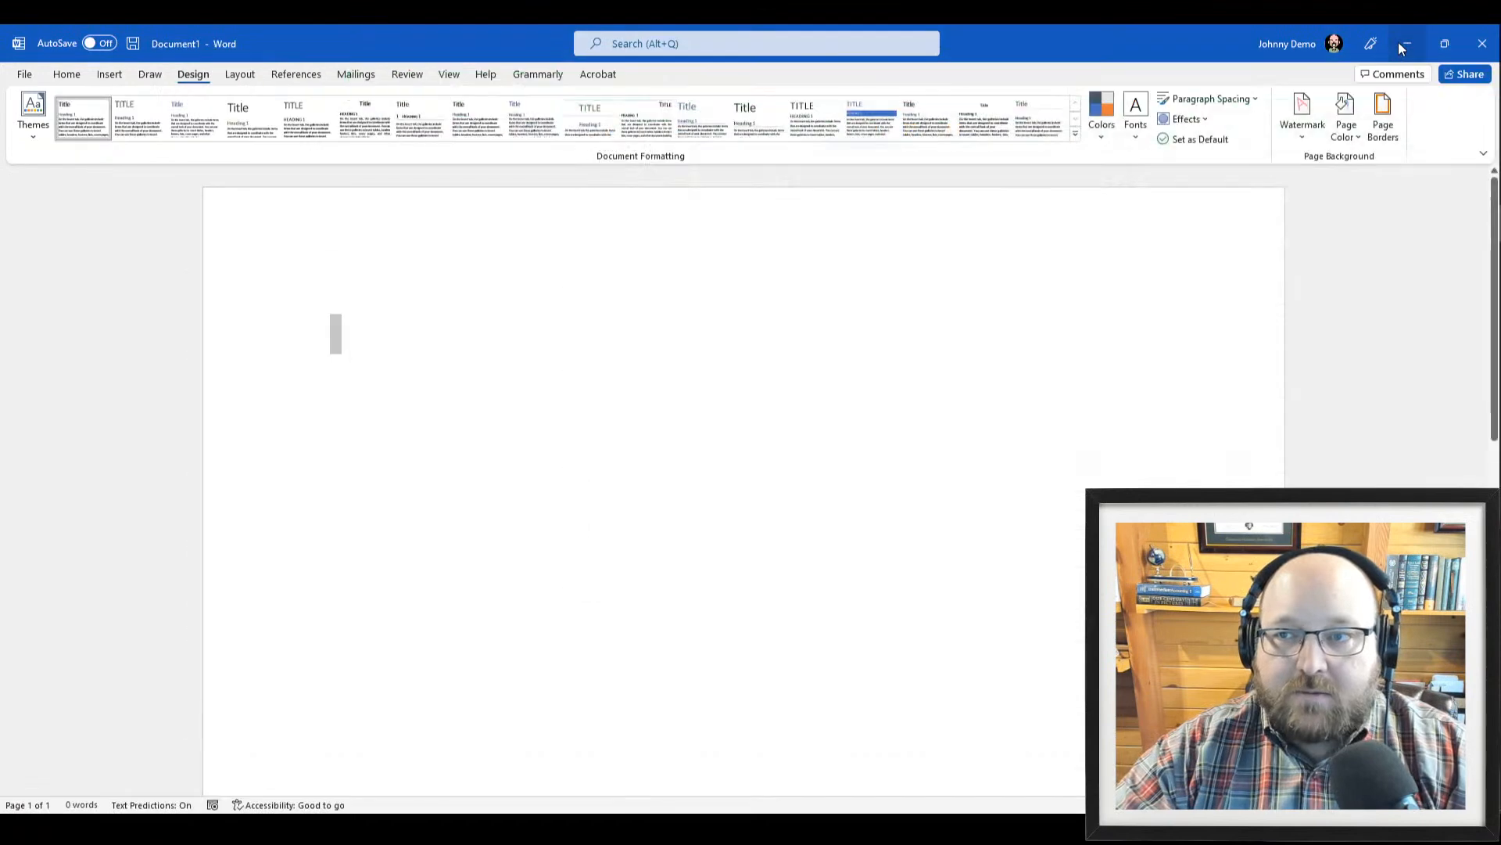
click(1400, 42)
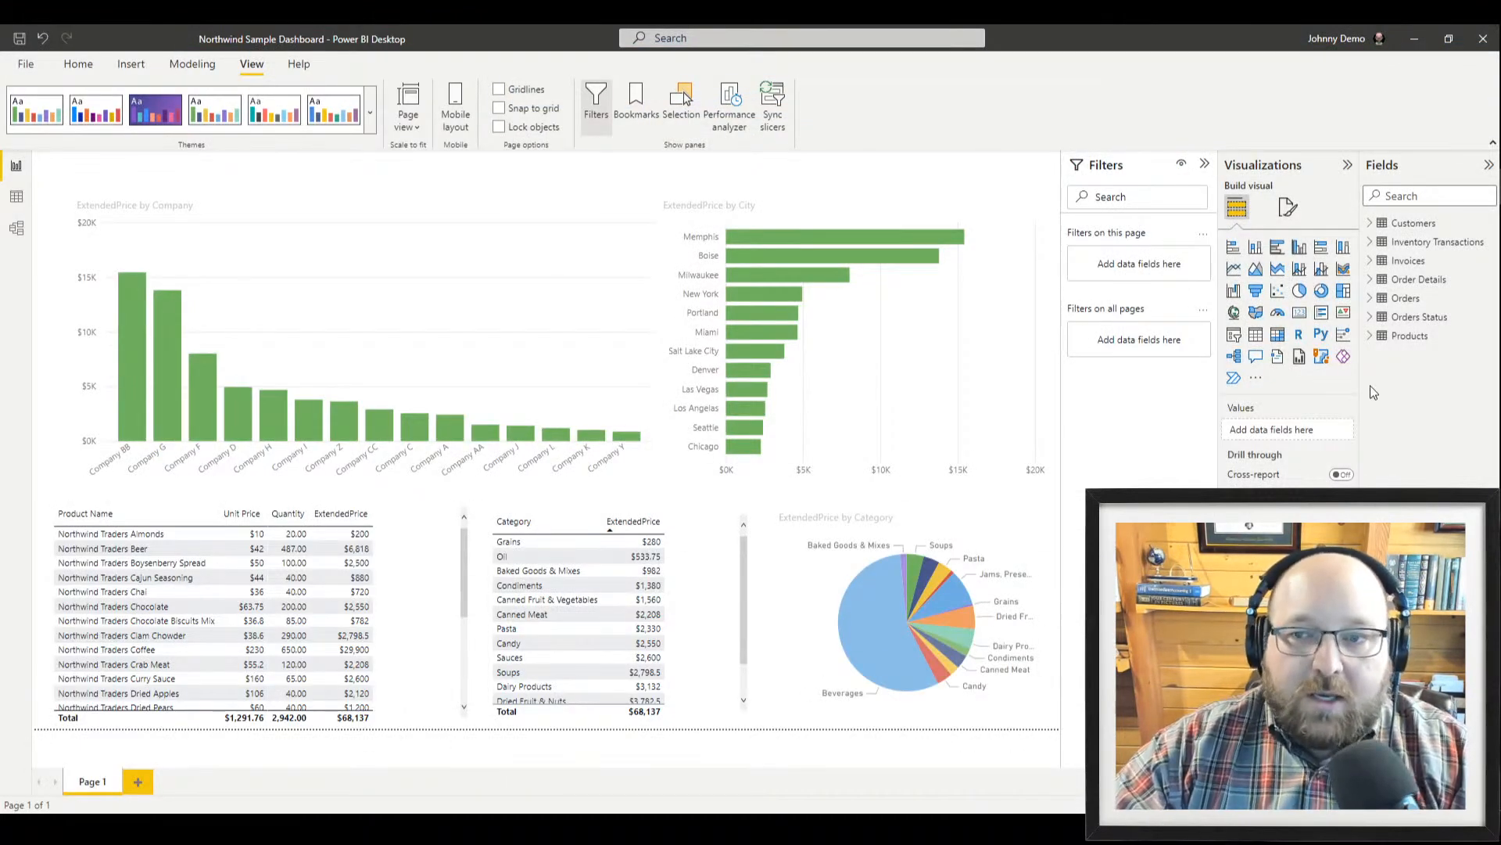
click(138, 781)
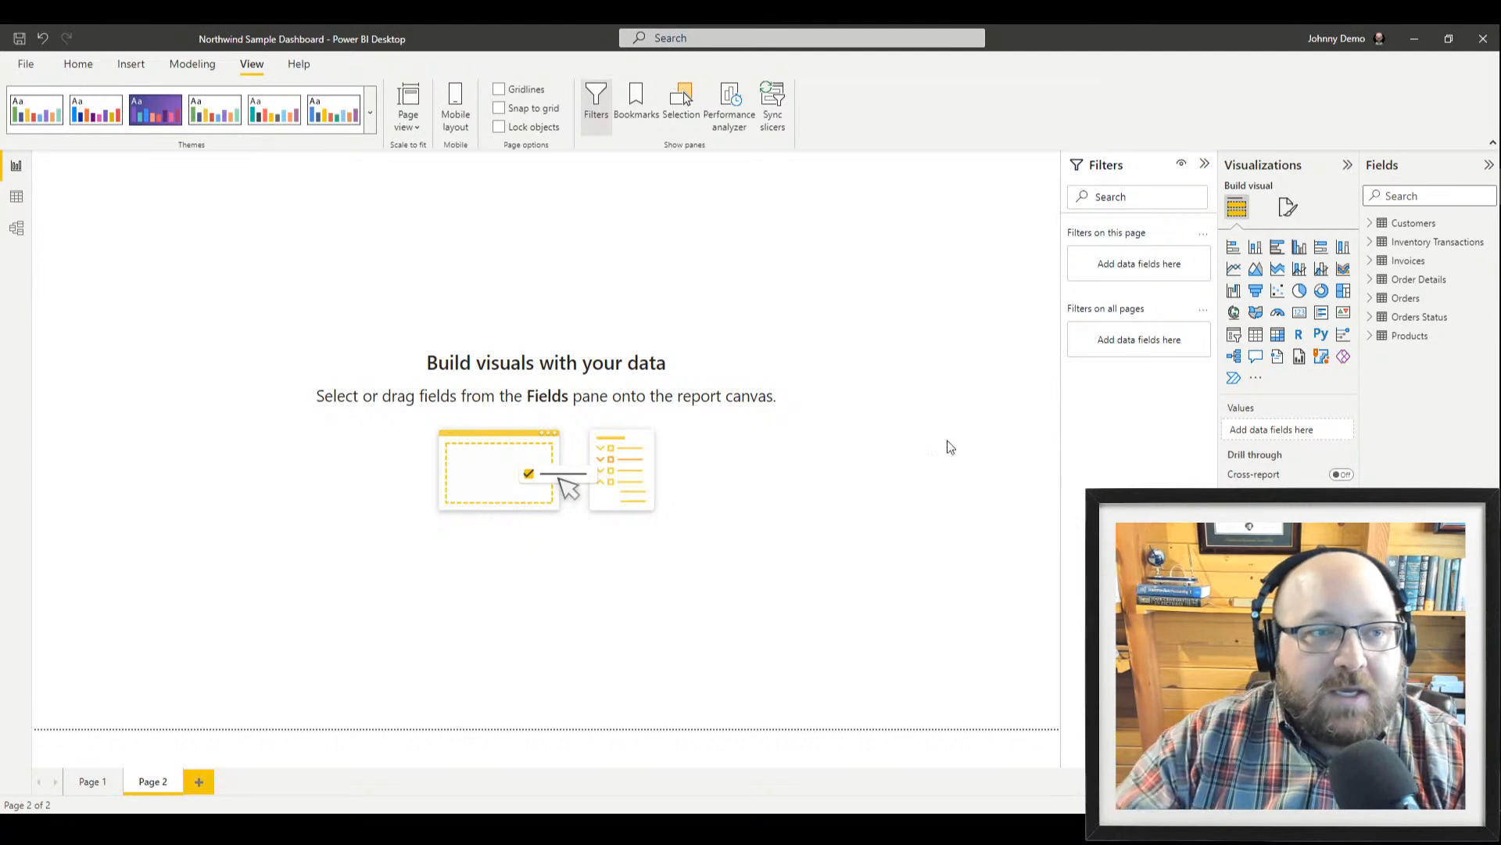
click(79, 64)
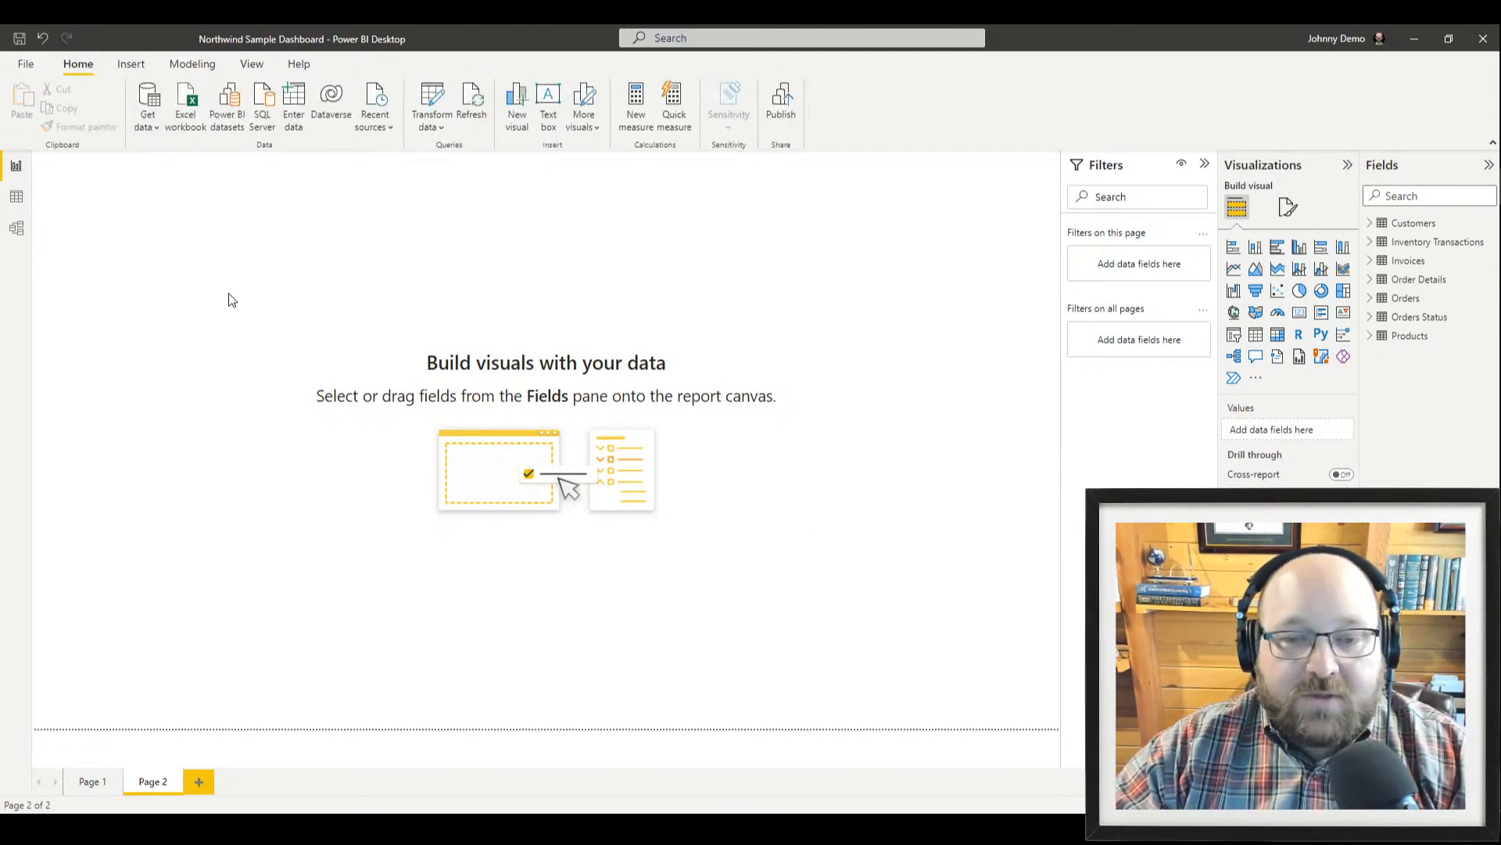
click(18, 231)
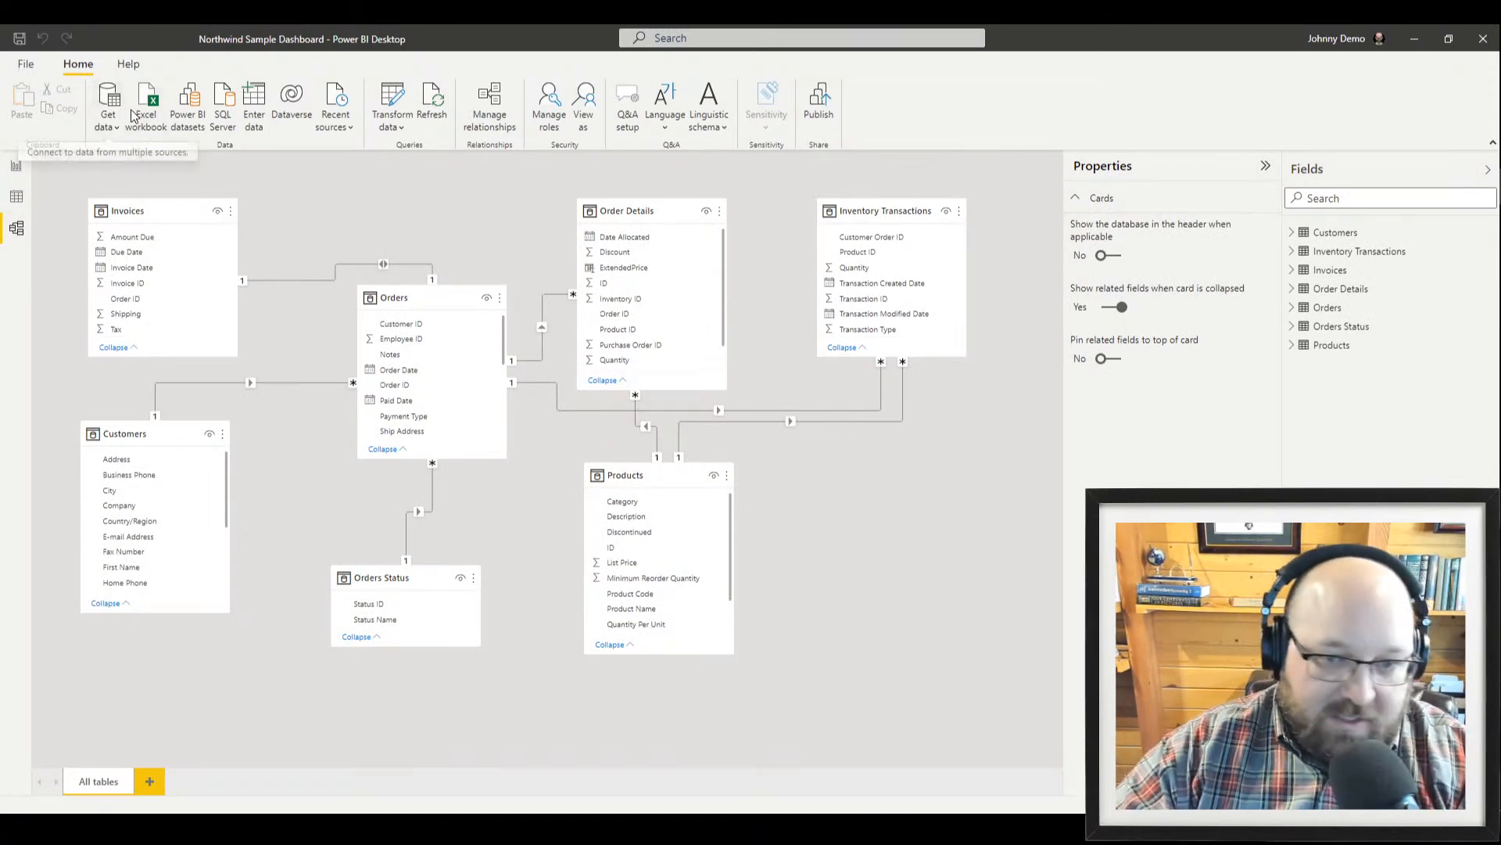
Switch from Model view back to Report view to show the empty Page 2
click(17, 168)
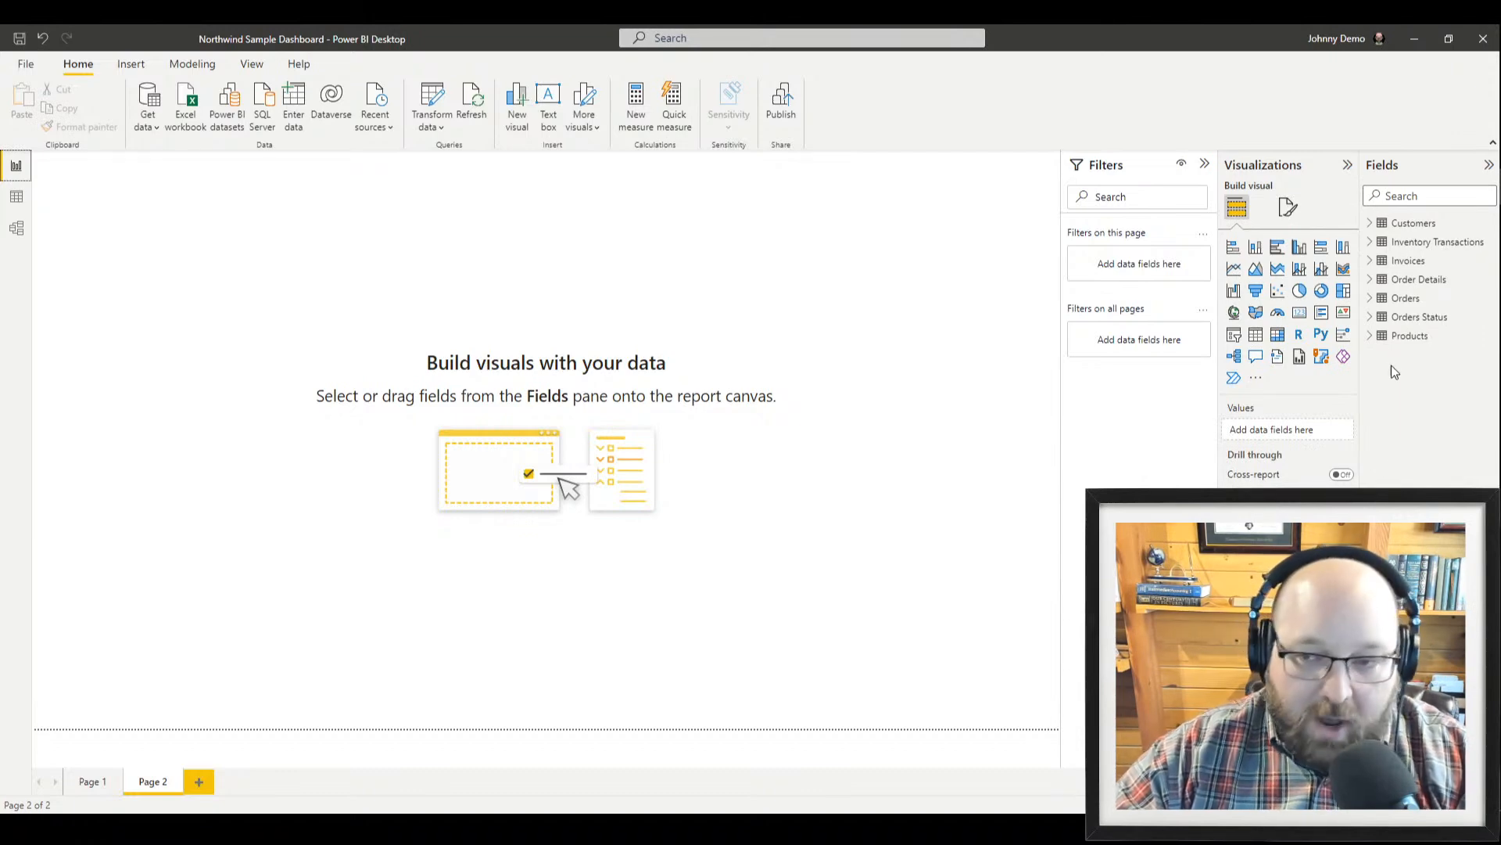
Chart Order Details ExtendedPrice on Page 2, then enlarge the chart and move it down and right
click(1370, 280)
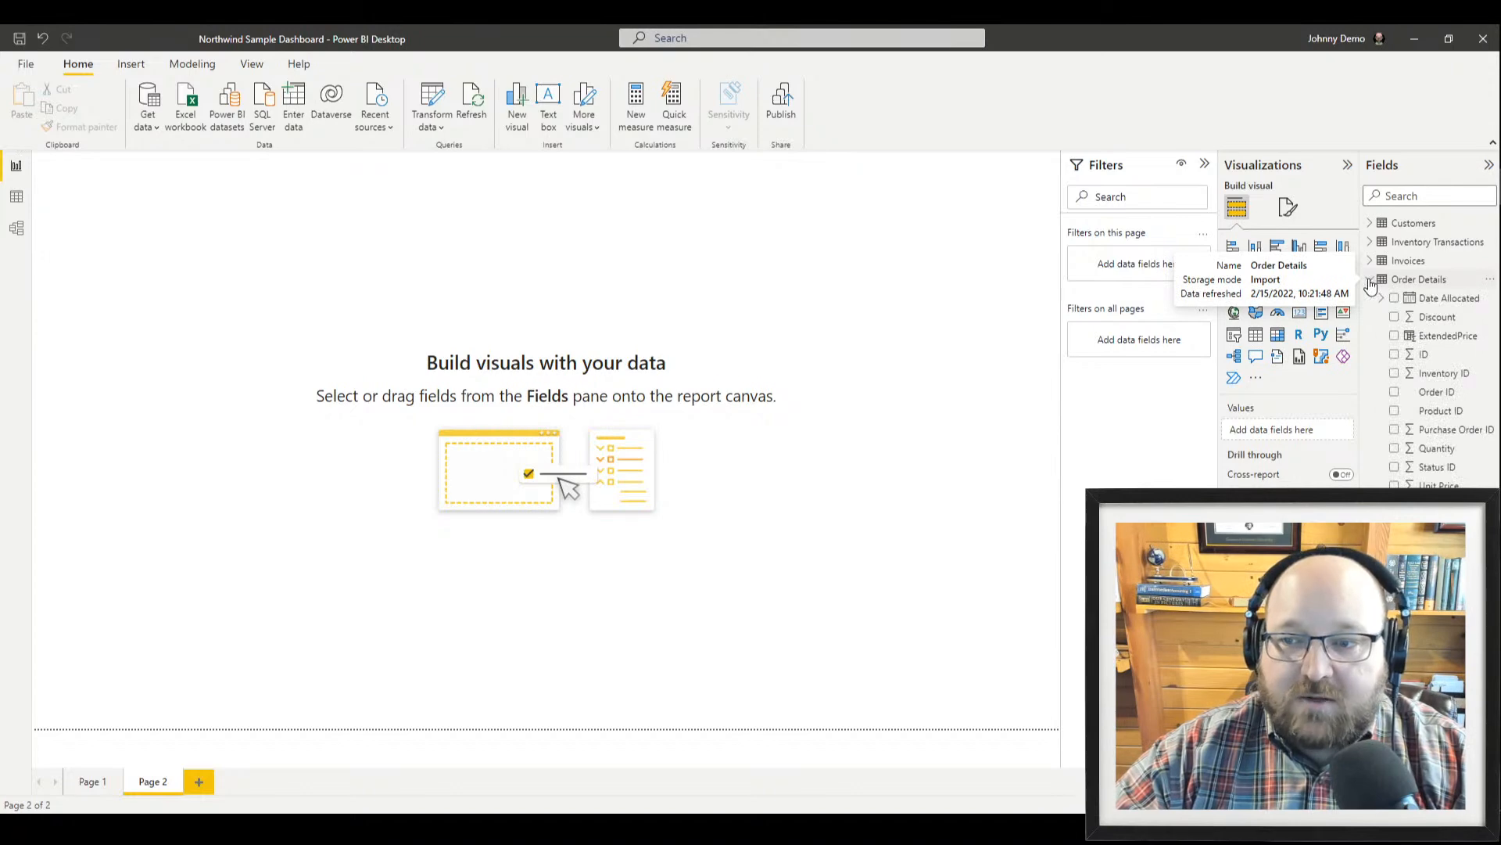
click(1395, 337)
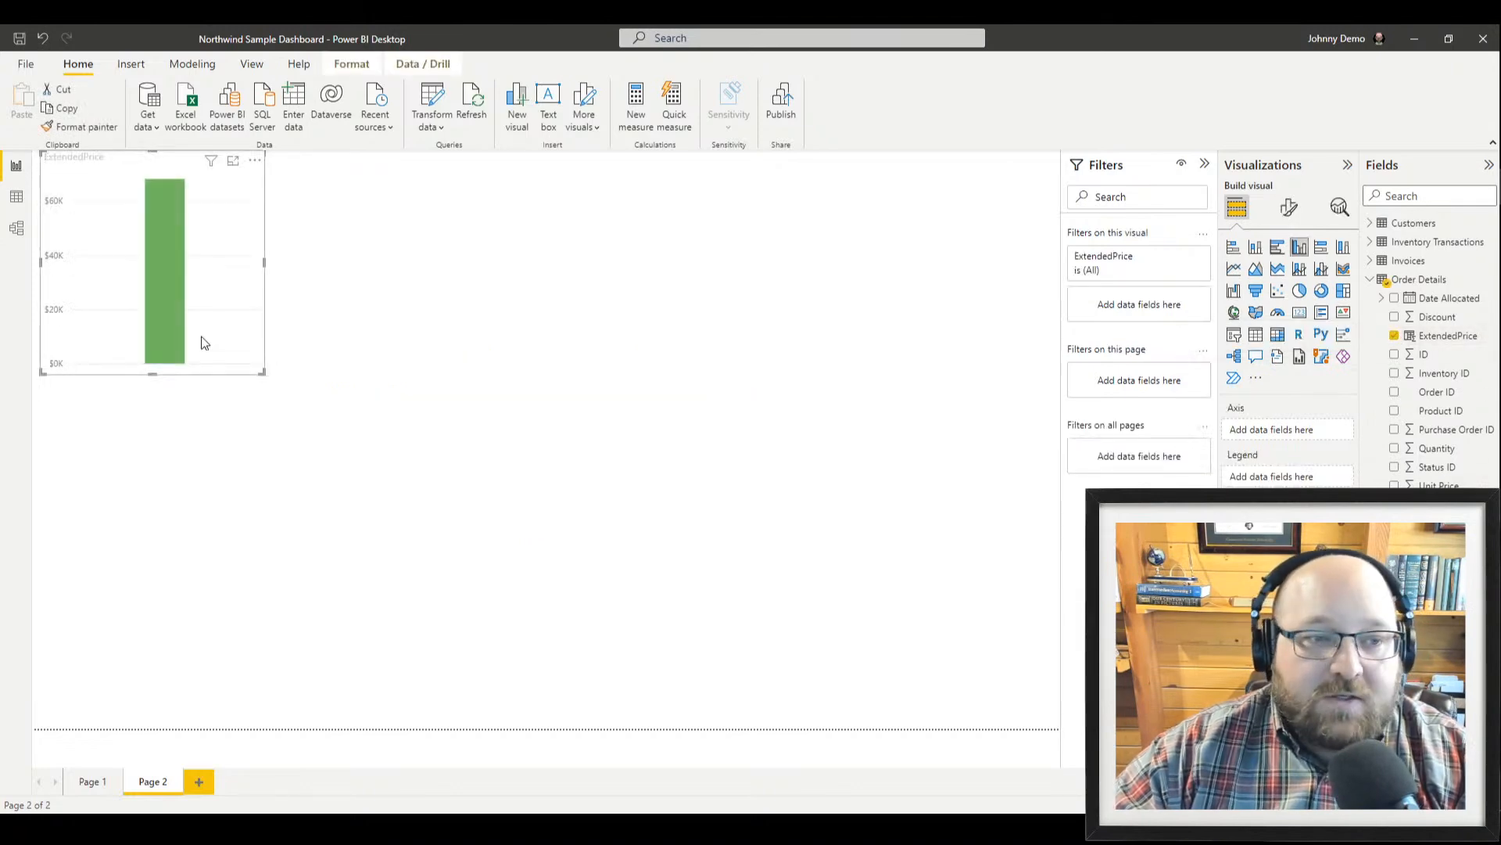
drag(262, 372, 592, 663)
drag(85, 173, 162, 208)
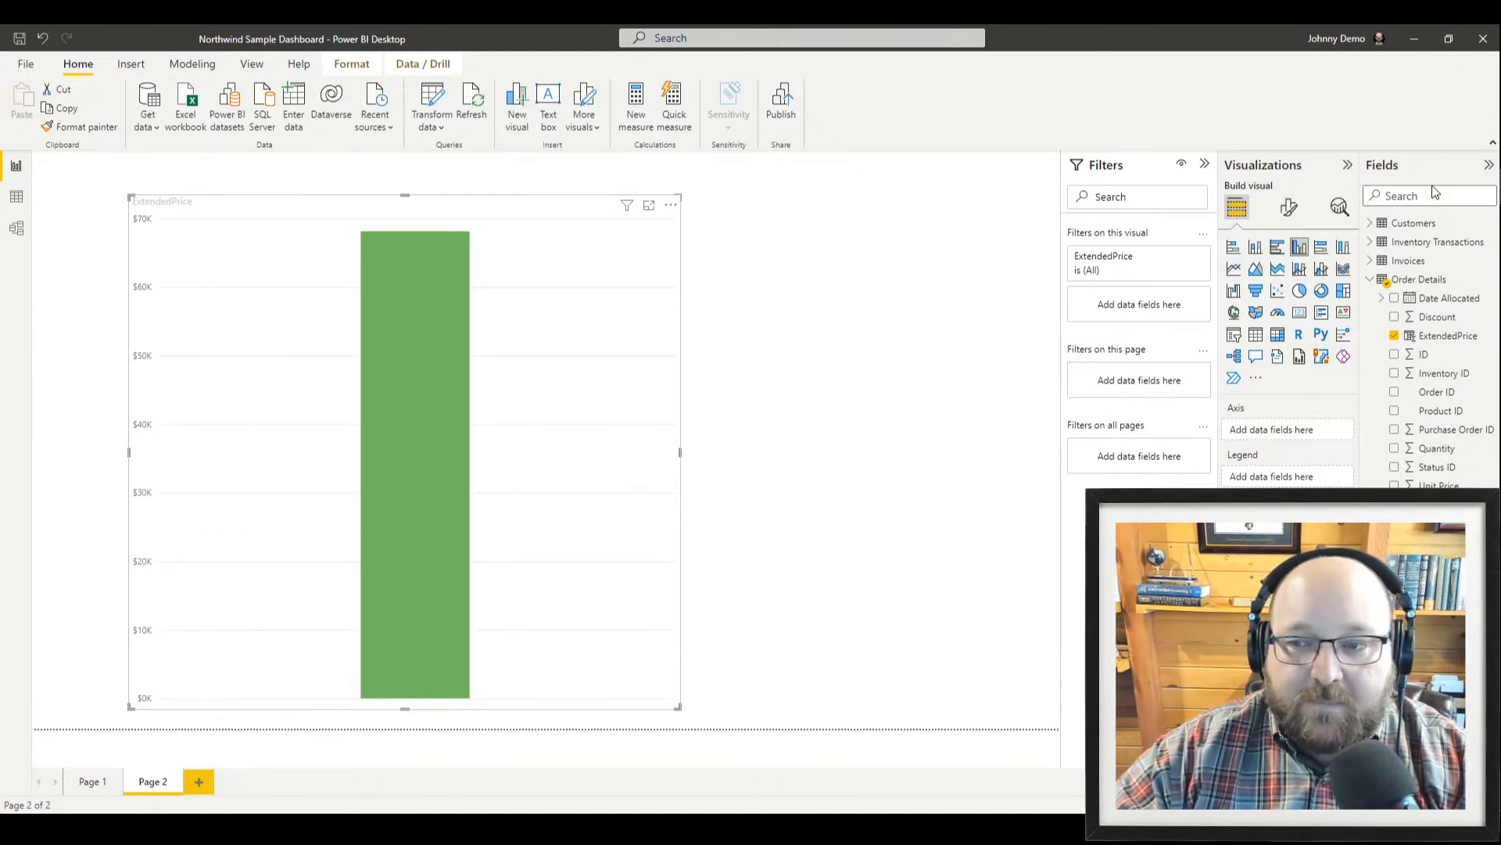
Break the chart down by the Products table's Product Name and widen it across the page
click(1370, 282)
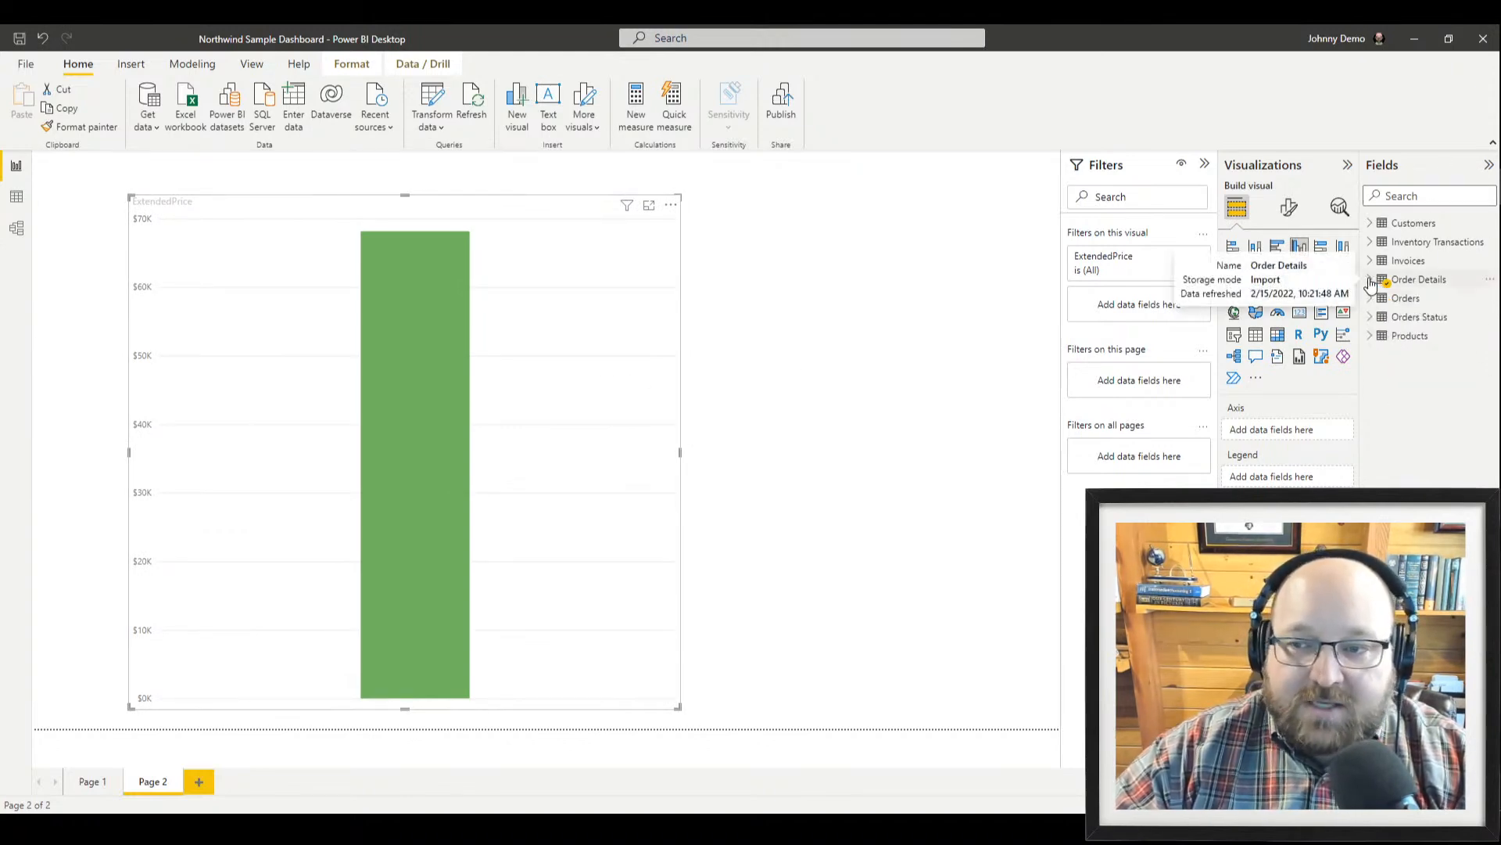
click(1370, 336)
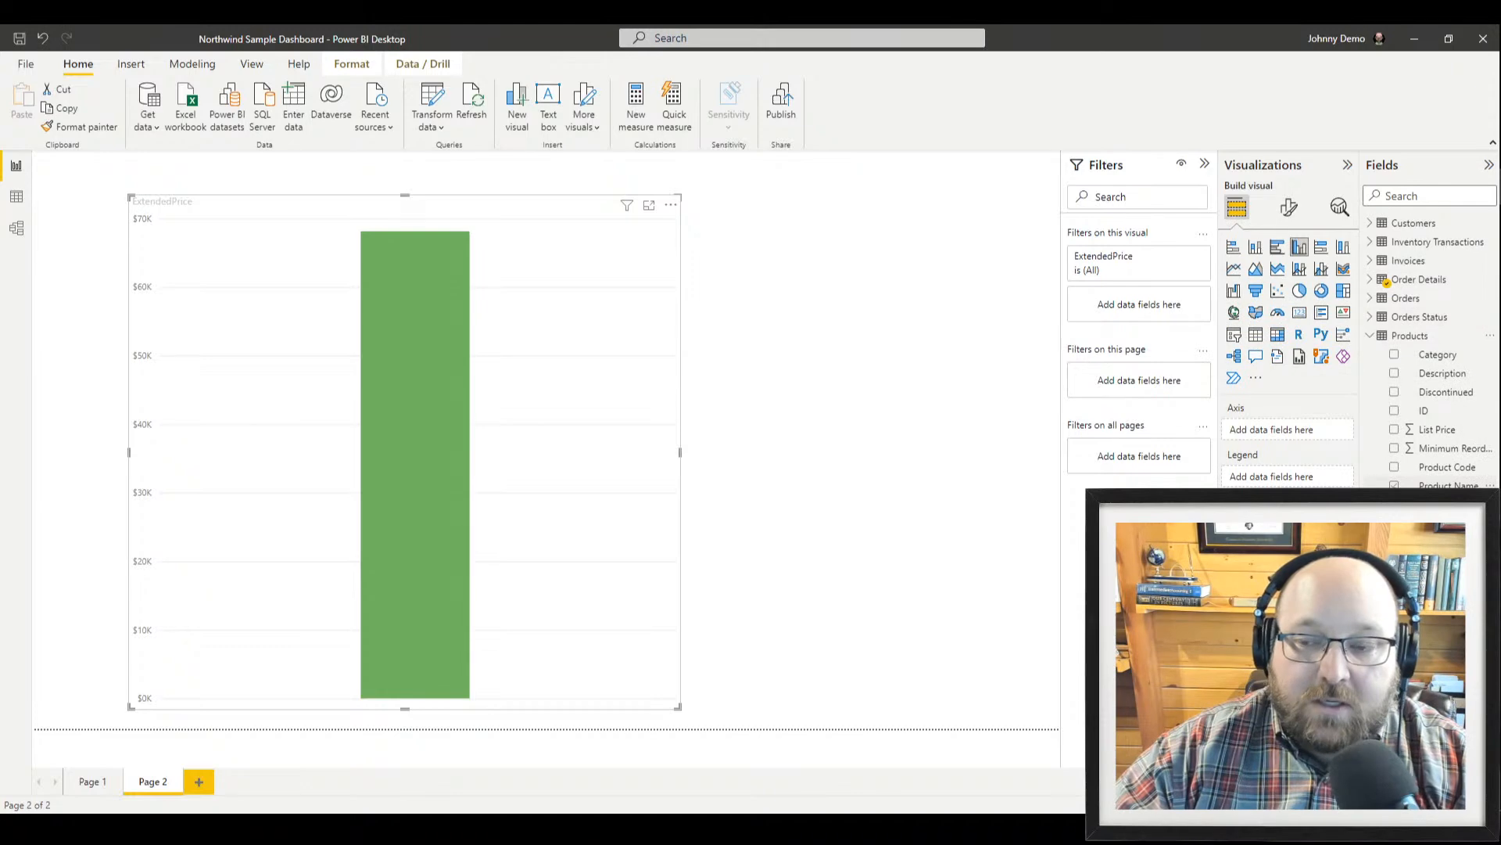
click(1446, 486)
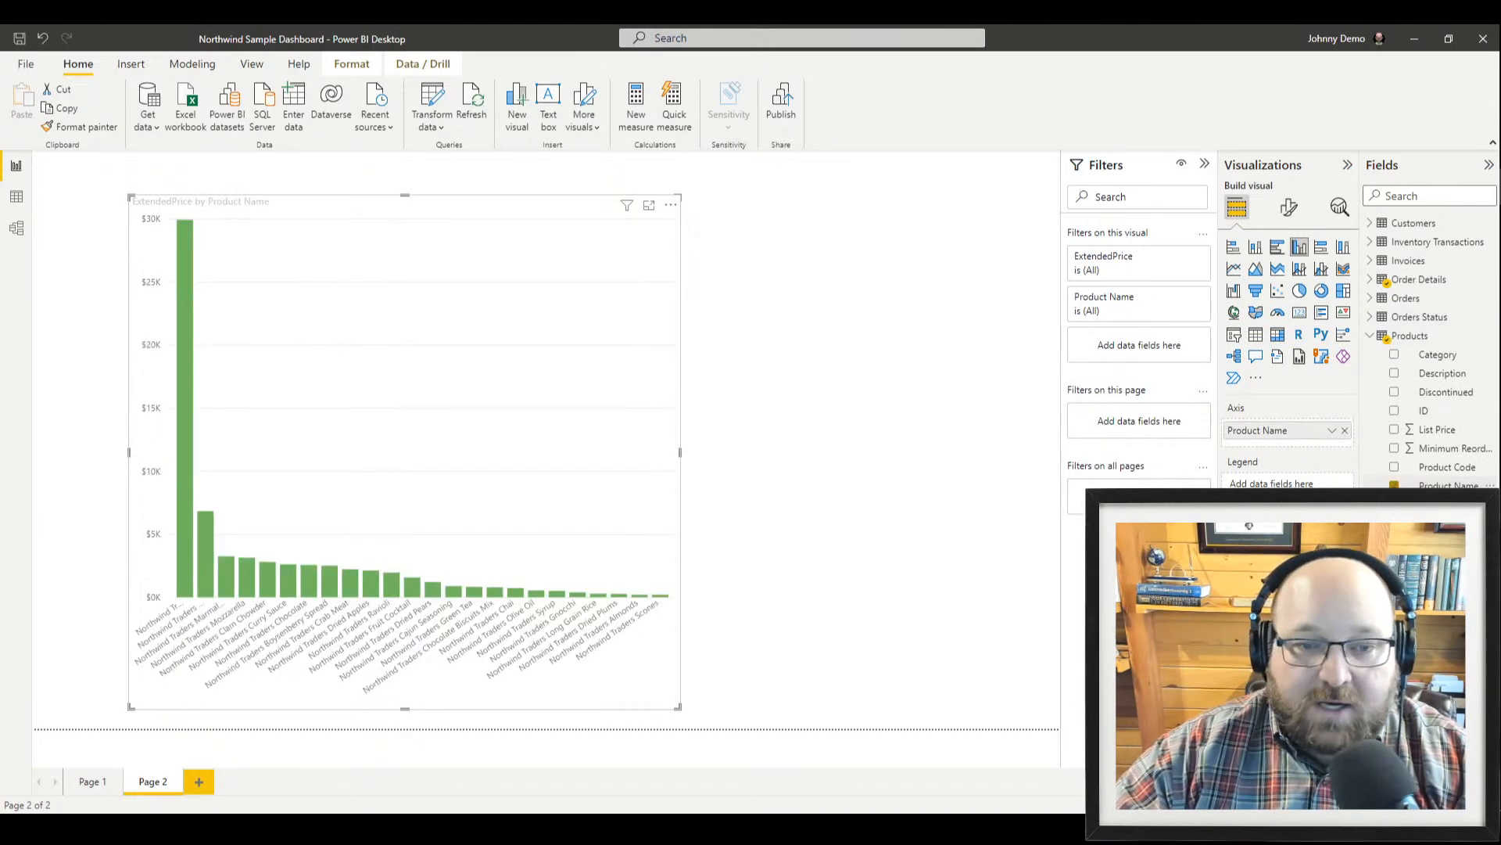
drag(678, 713, 972, 690)
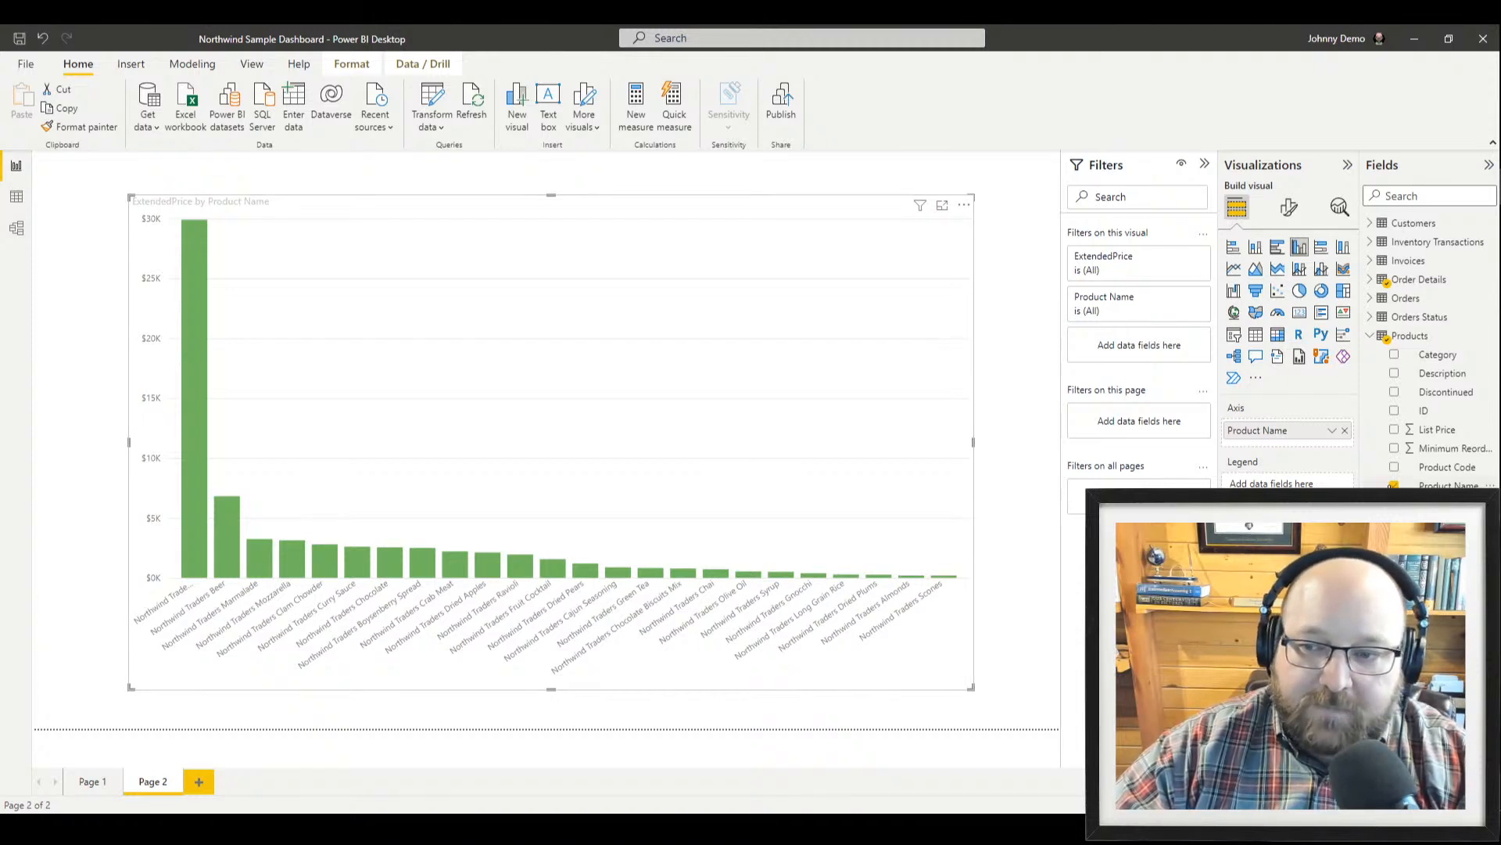
Replace Product Name with Category as the chart's legend and make the chart smaller
click(1345, 430)
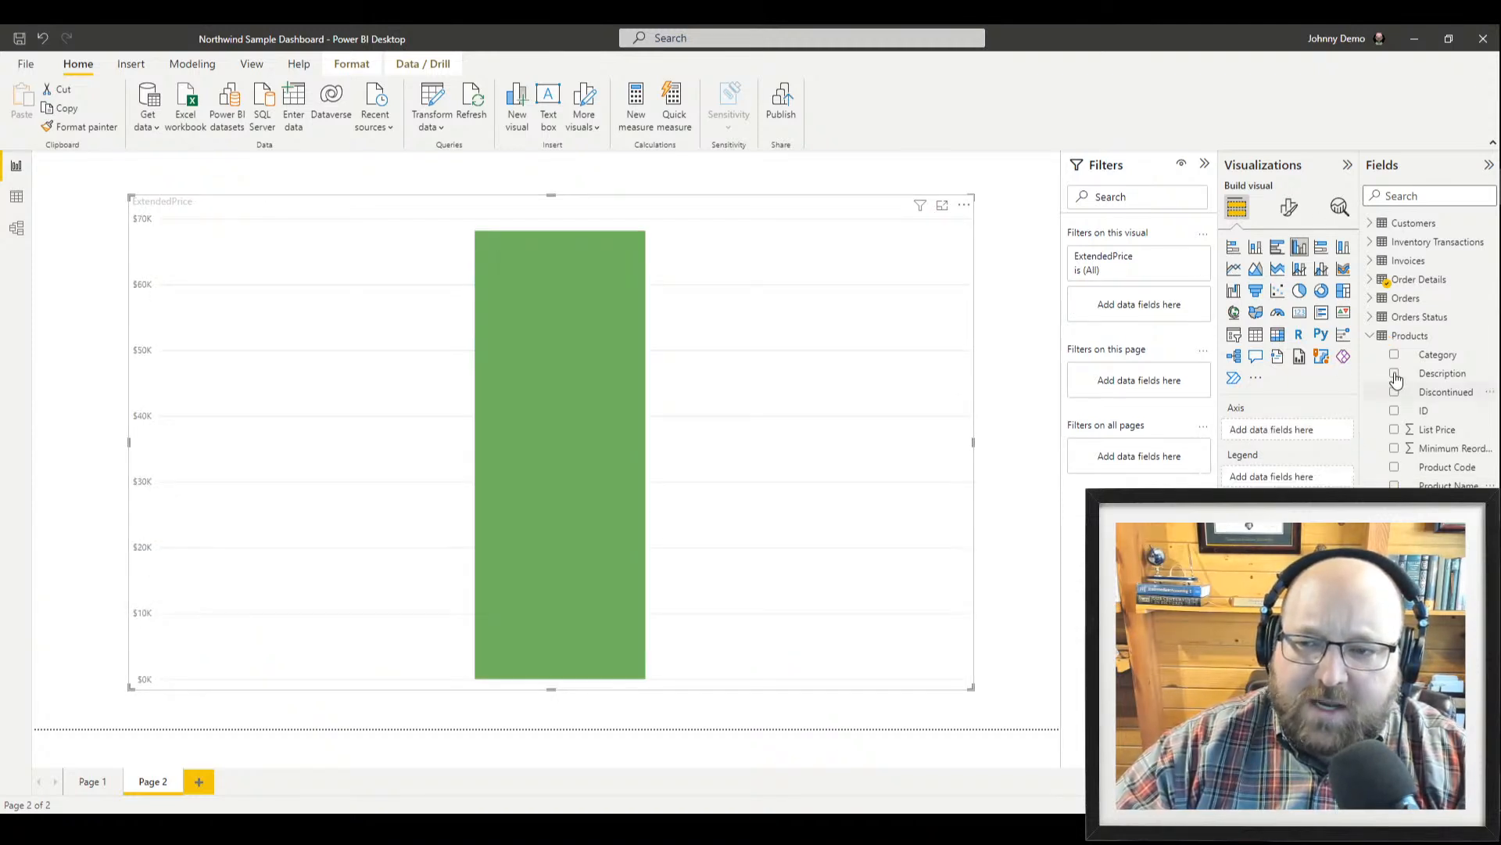
click(1395, 355)
drag(1396, 355, 1274, 476)
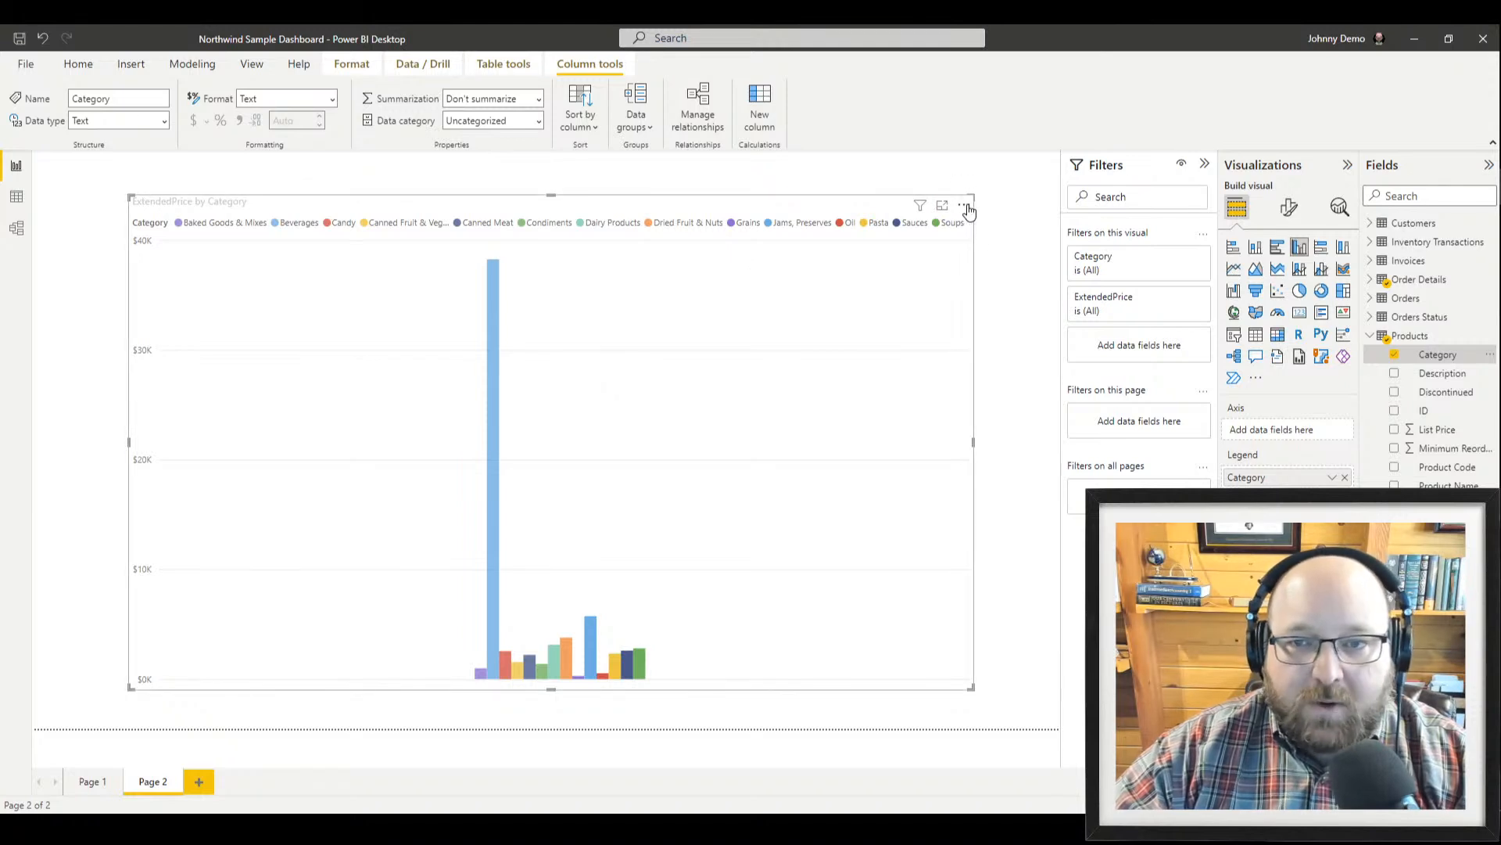
drag(972, 196, 876, 226)
Convert the chart to a table, shrink it, and nudge it right
click(1255, 335)
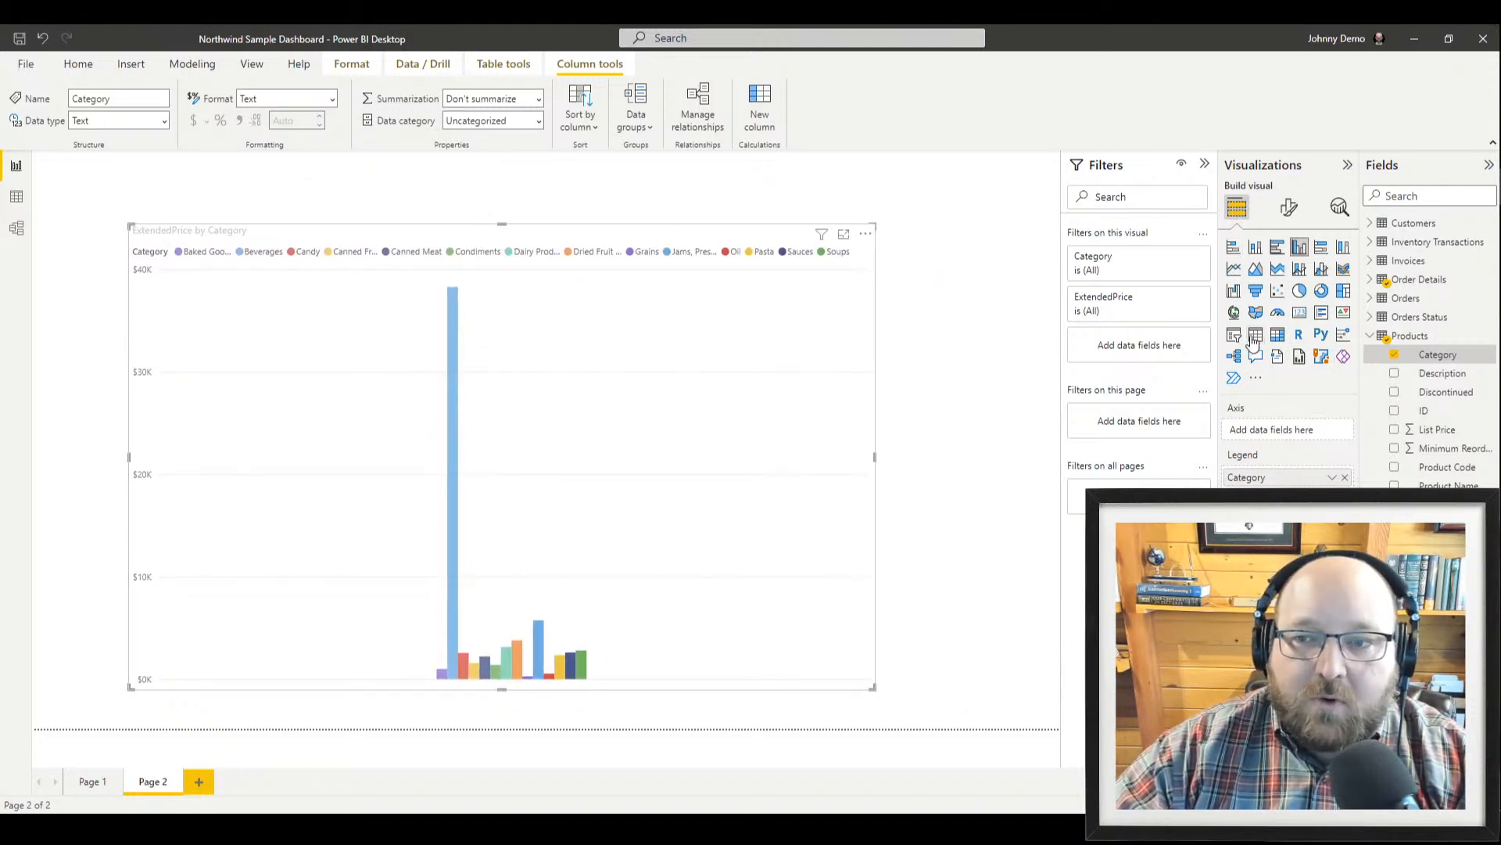
drag(872, 685, 368, 513)
drag(170, 231, 220, 226)
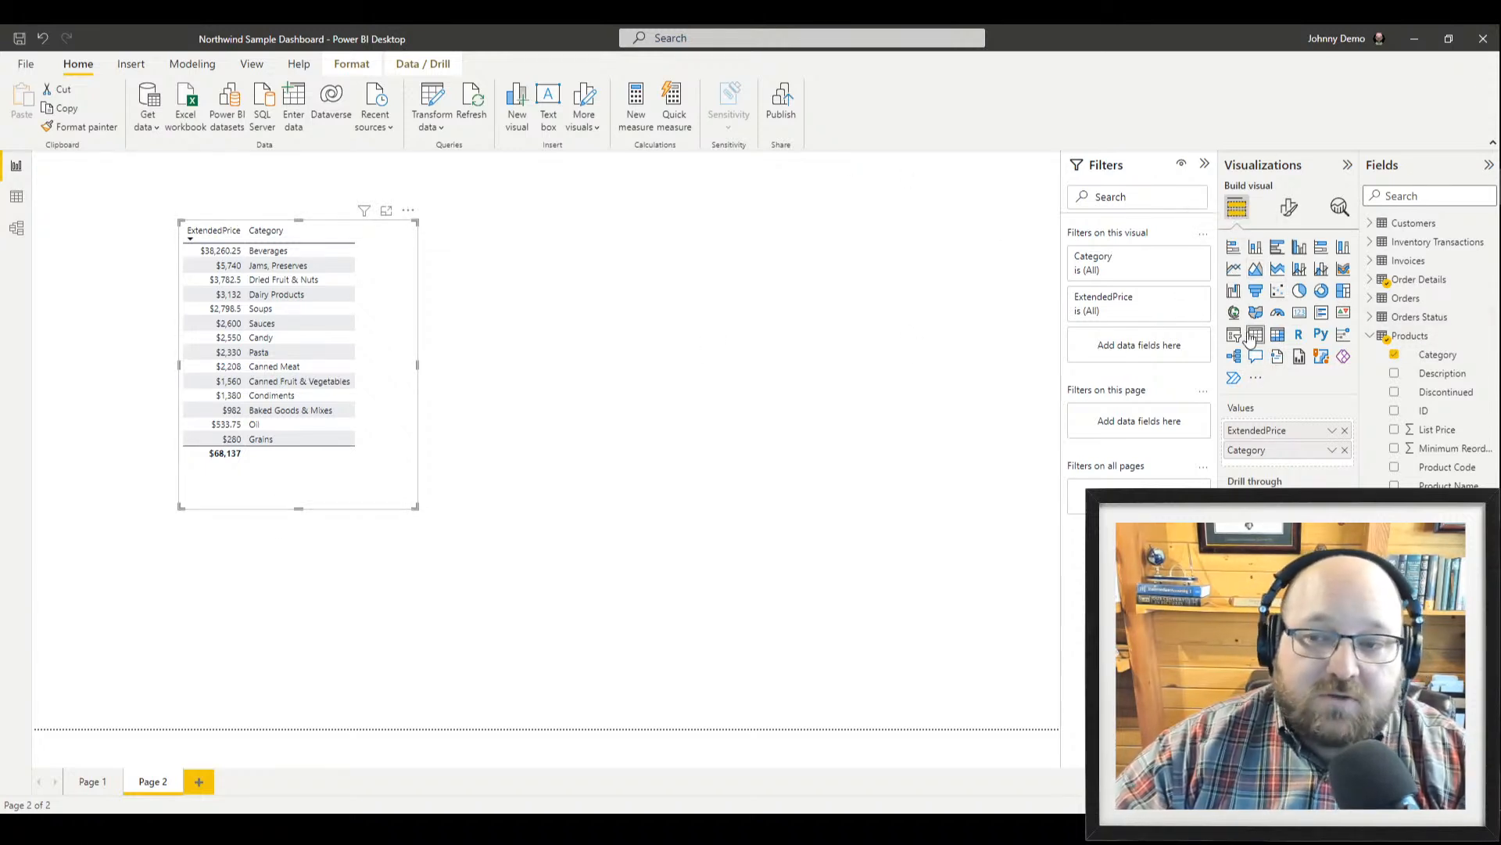
Preview the Category data as an enlarged funnel, then as scatter and pie charts, before returning to a table
click(1254, 292)
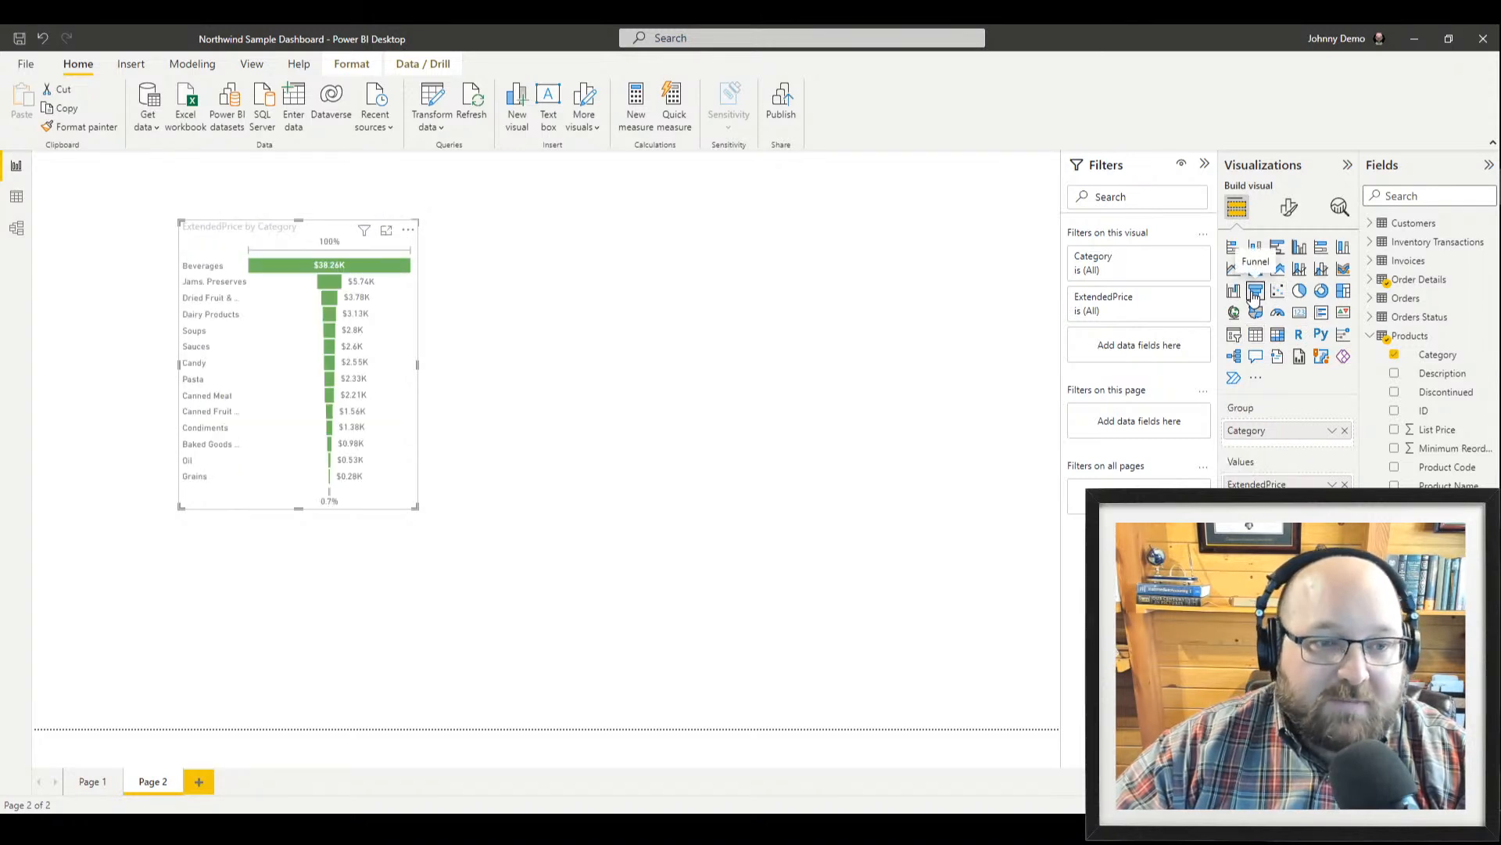
drag(415, 507, 658, 635)
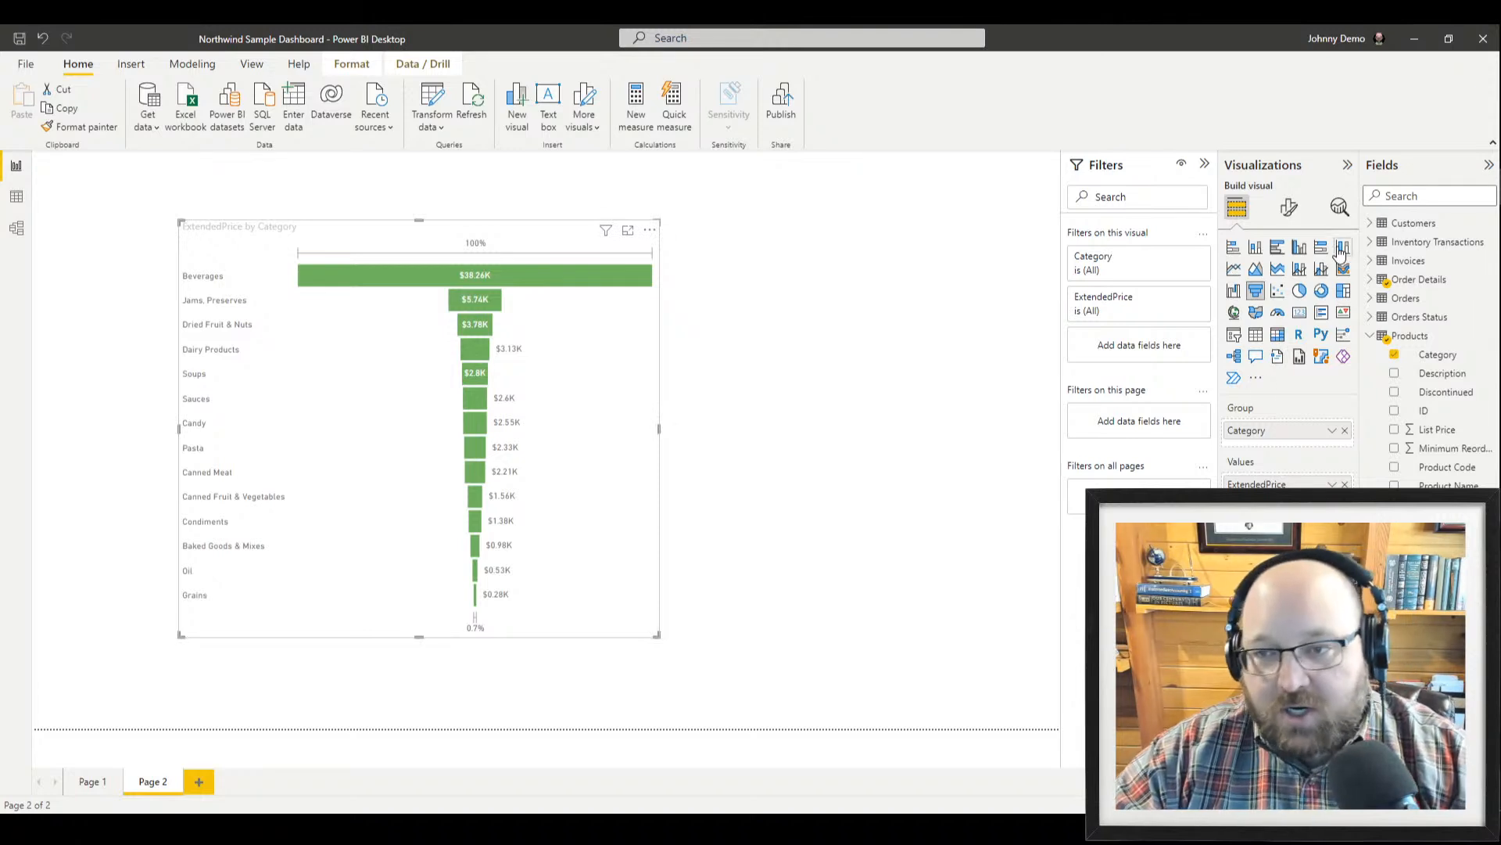
click(1278, 292)
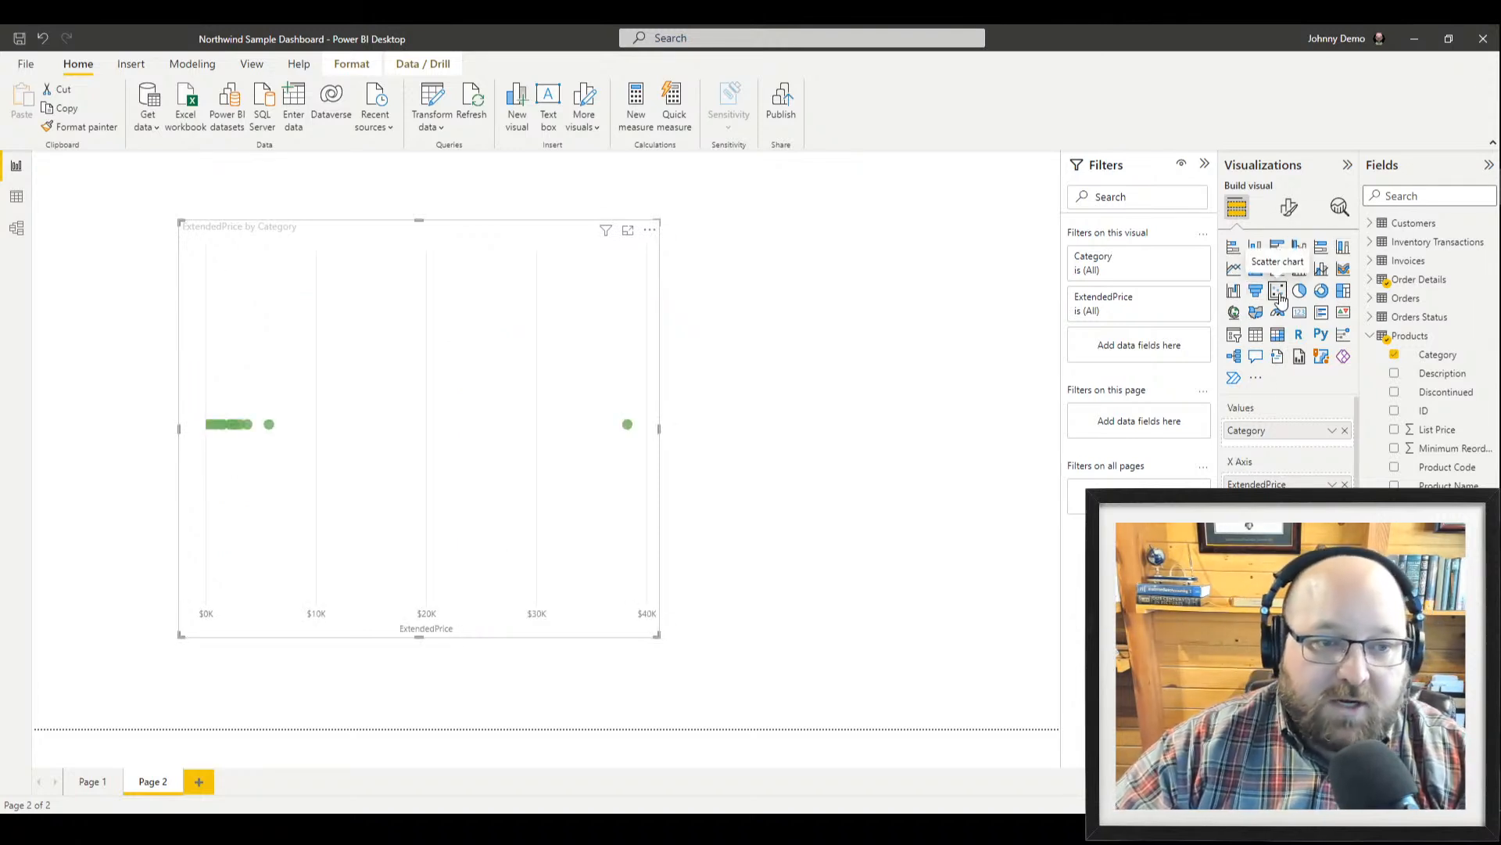
click(1300, 292)
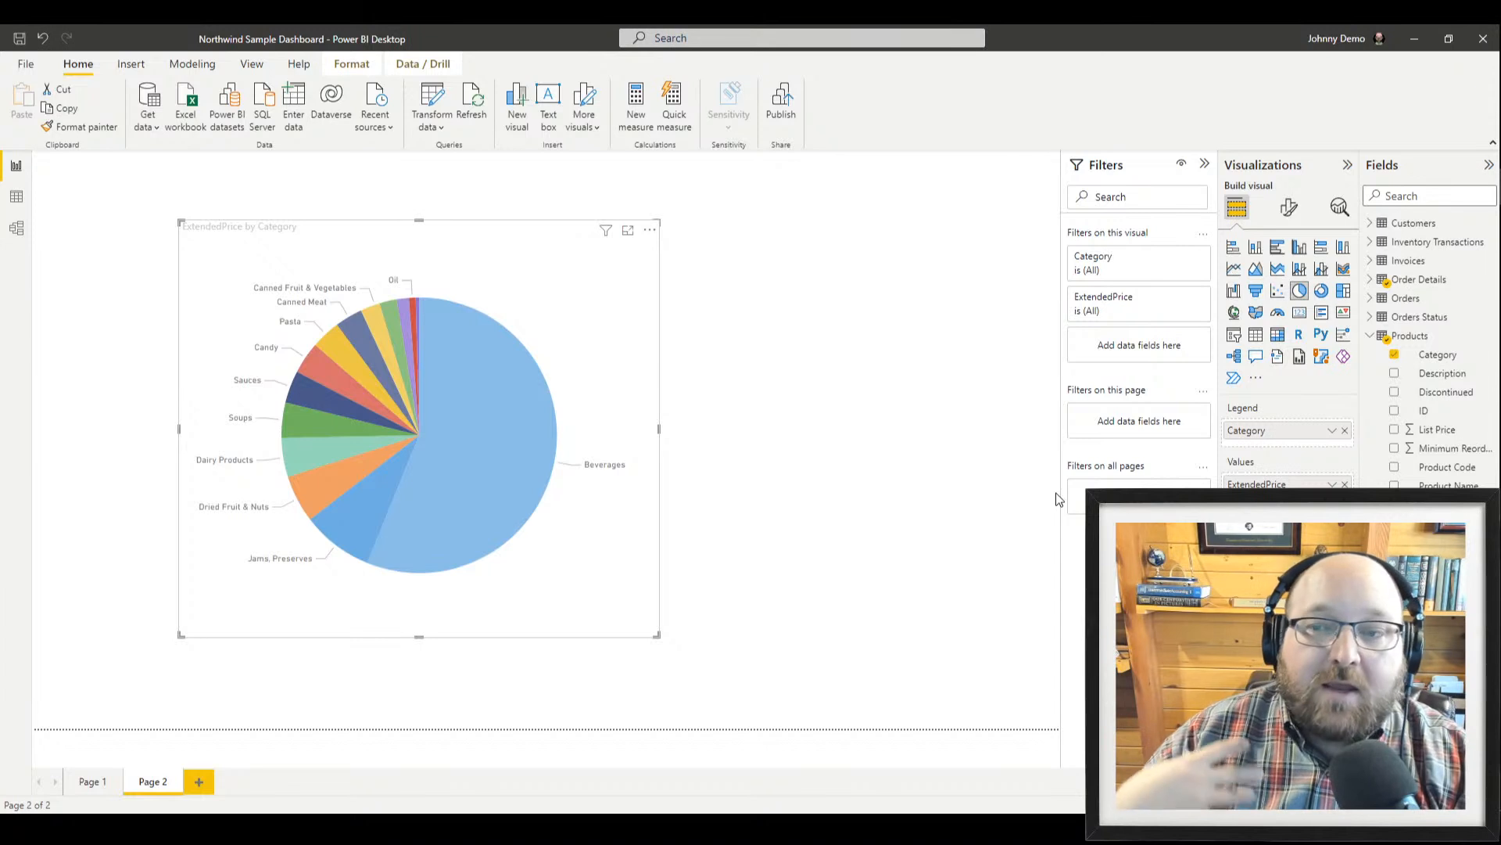
click(1255, 334)
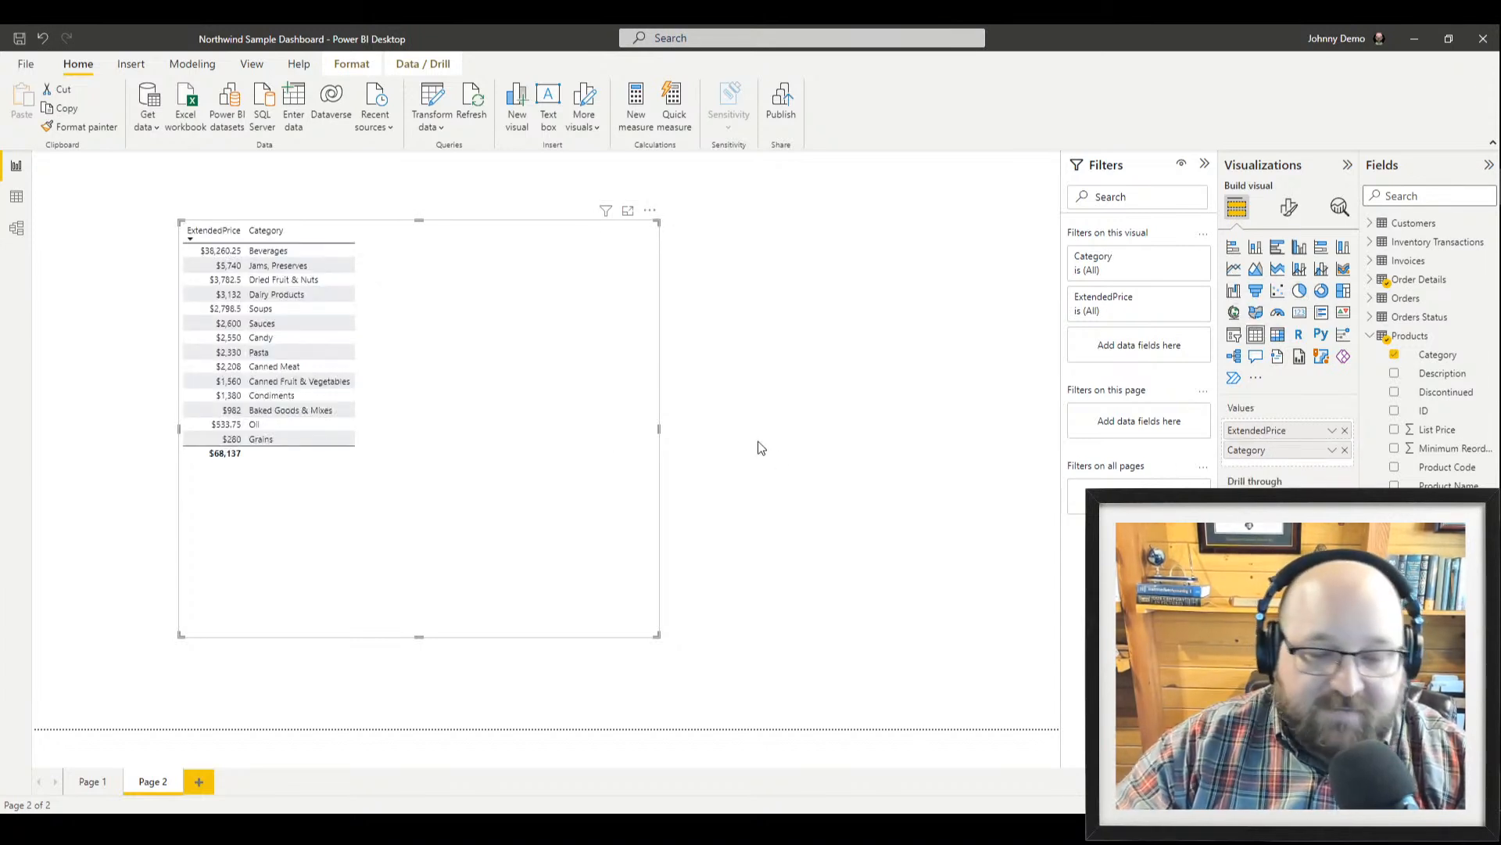
Shrink the Category table to fit its rows and move it right and down on Page 2
drag(655, 634, 401, 460)
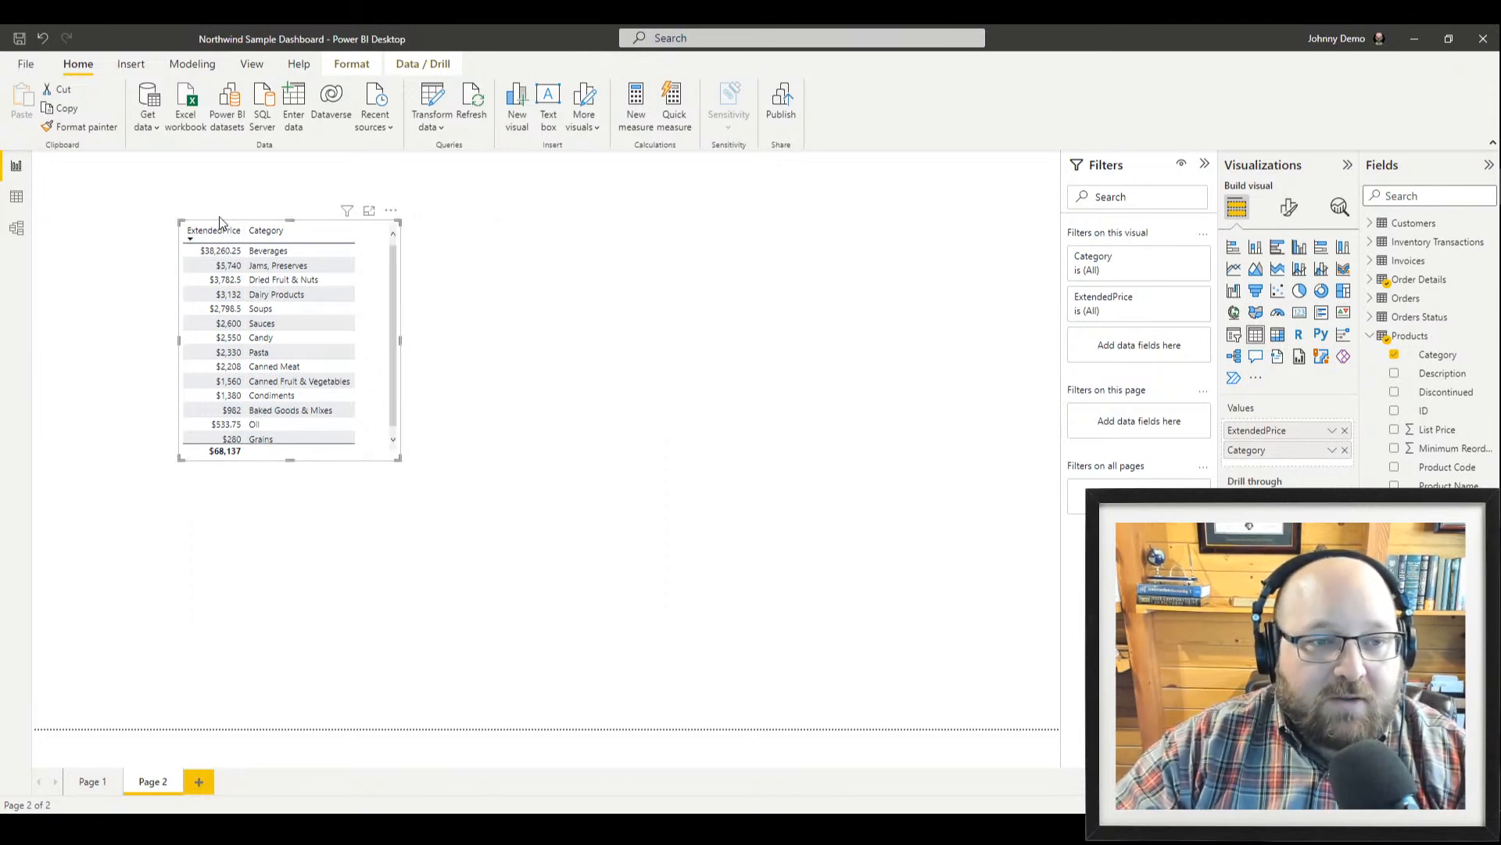
drag(220, 219, 467, 251)
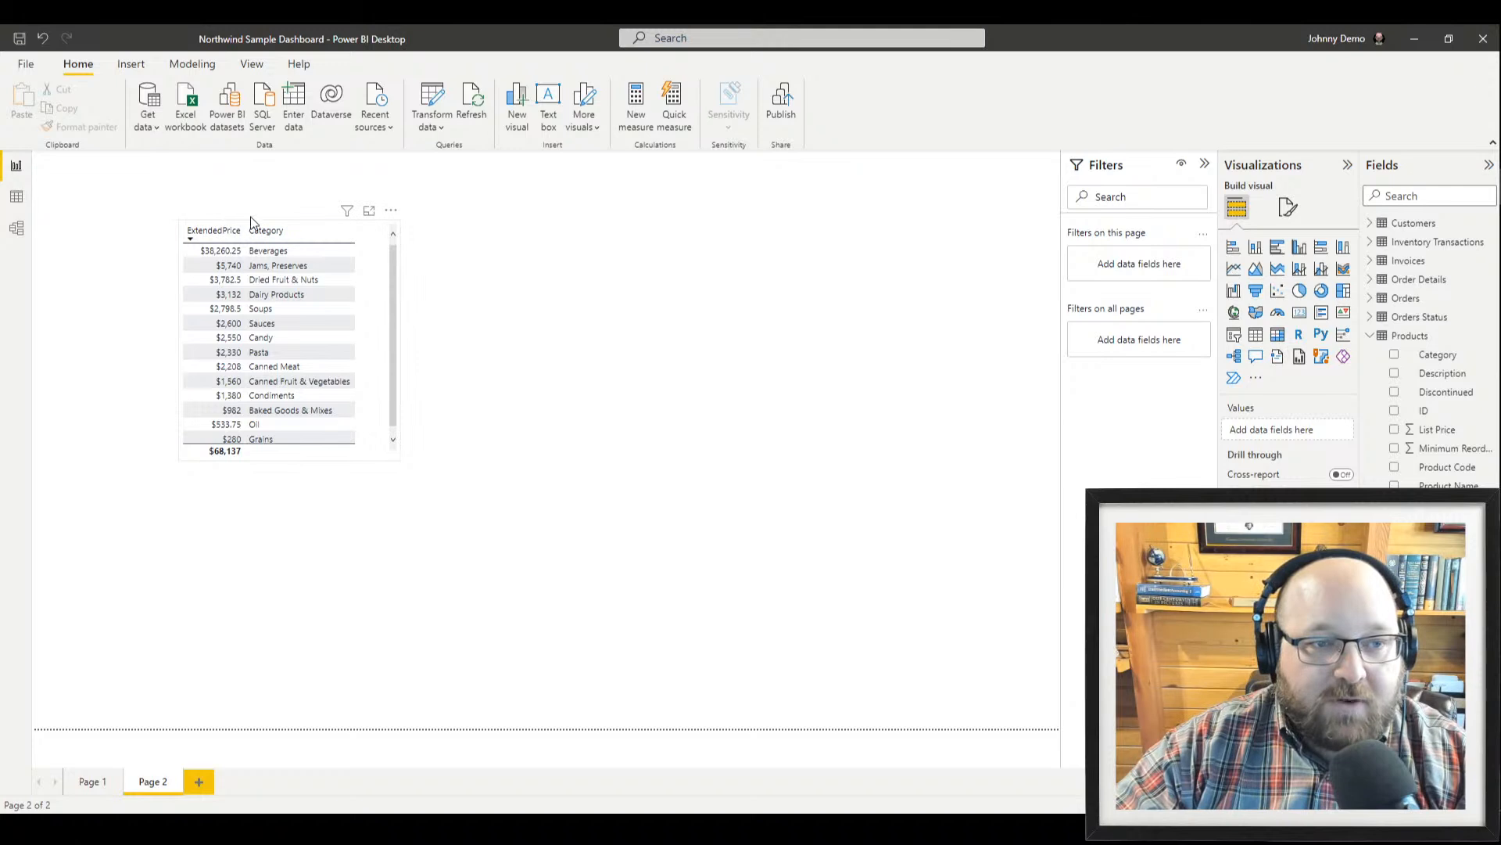
drag(225, 224, 336, 230)
drag(440, 222, 556, 272)
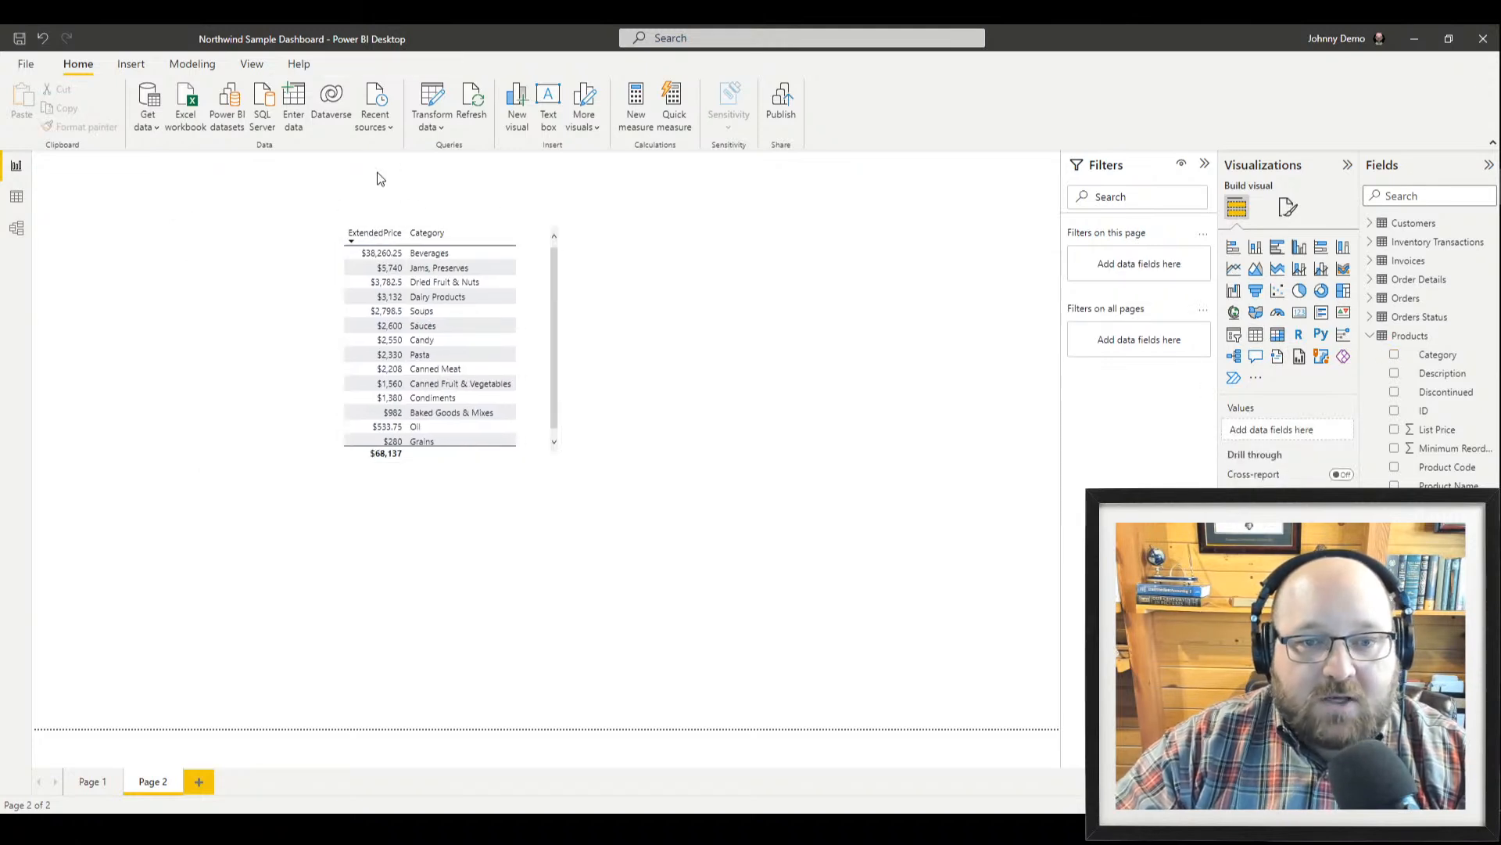
drag(411, 227, 526, 252)
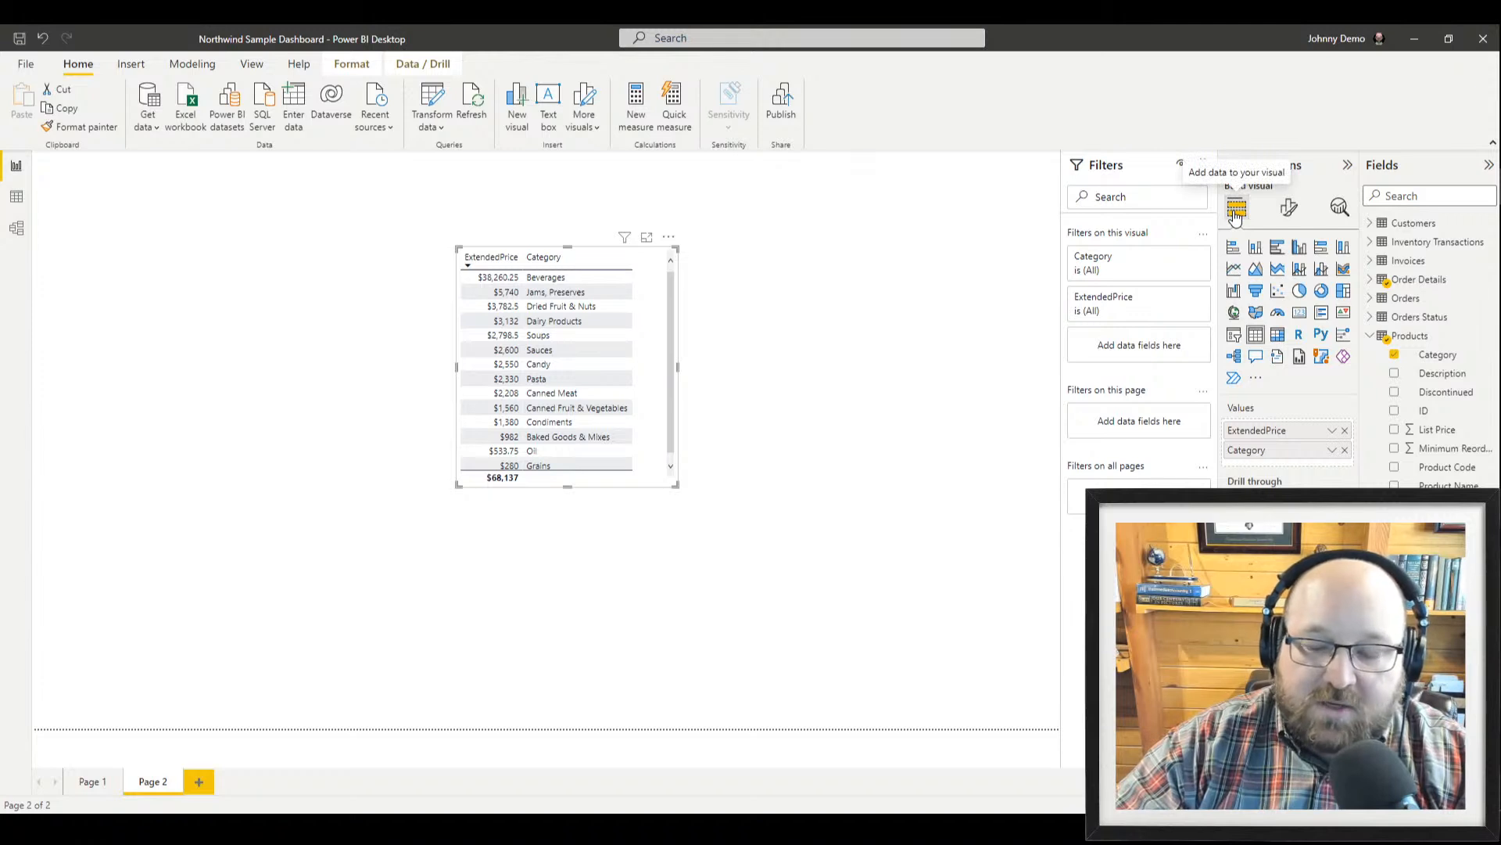
Set the table's horizontal gridline width to 4 and increase the Values font size
click(1291, 218)
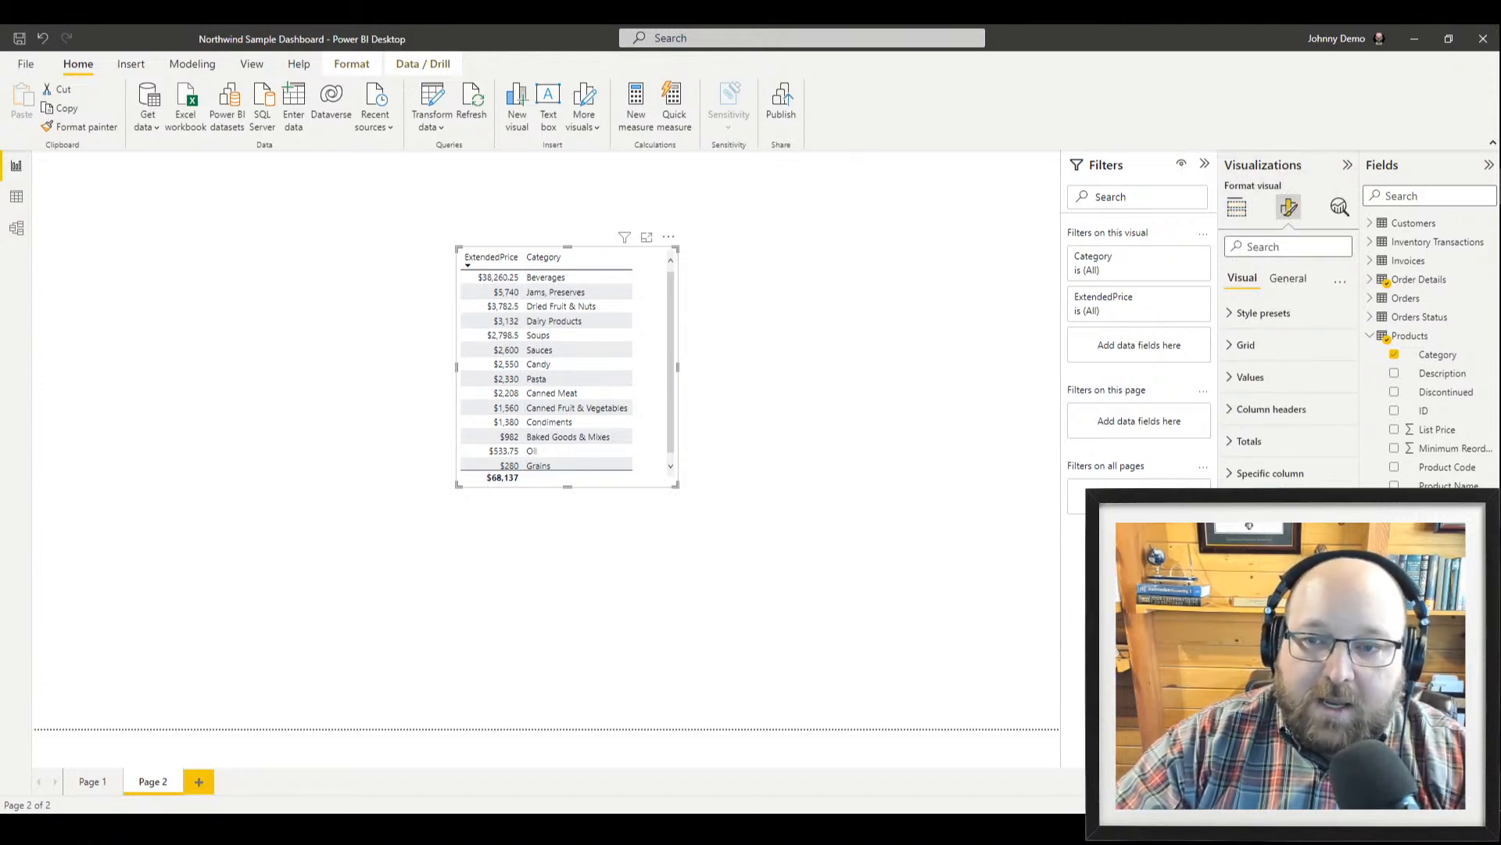
click(1234, 347)
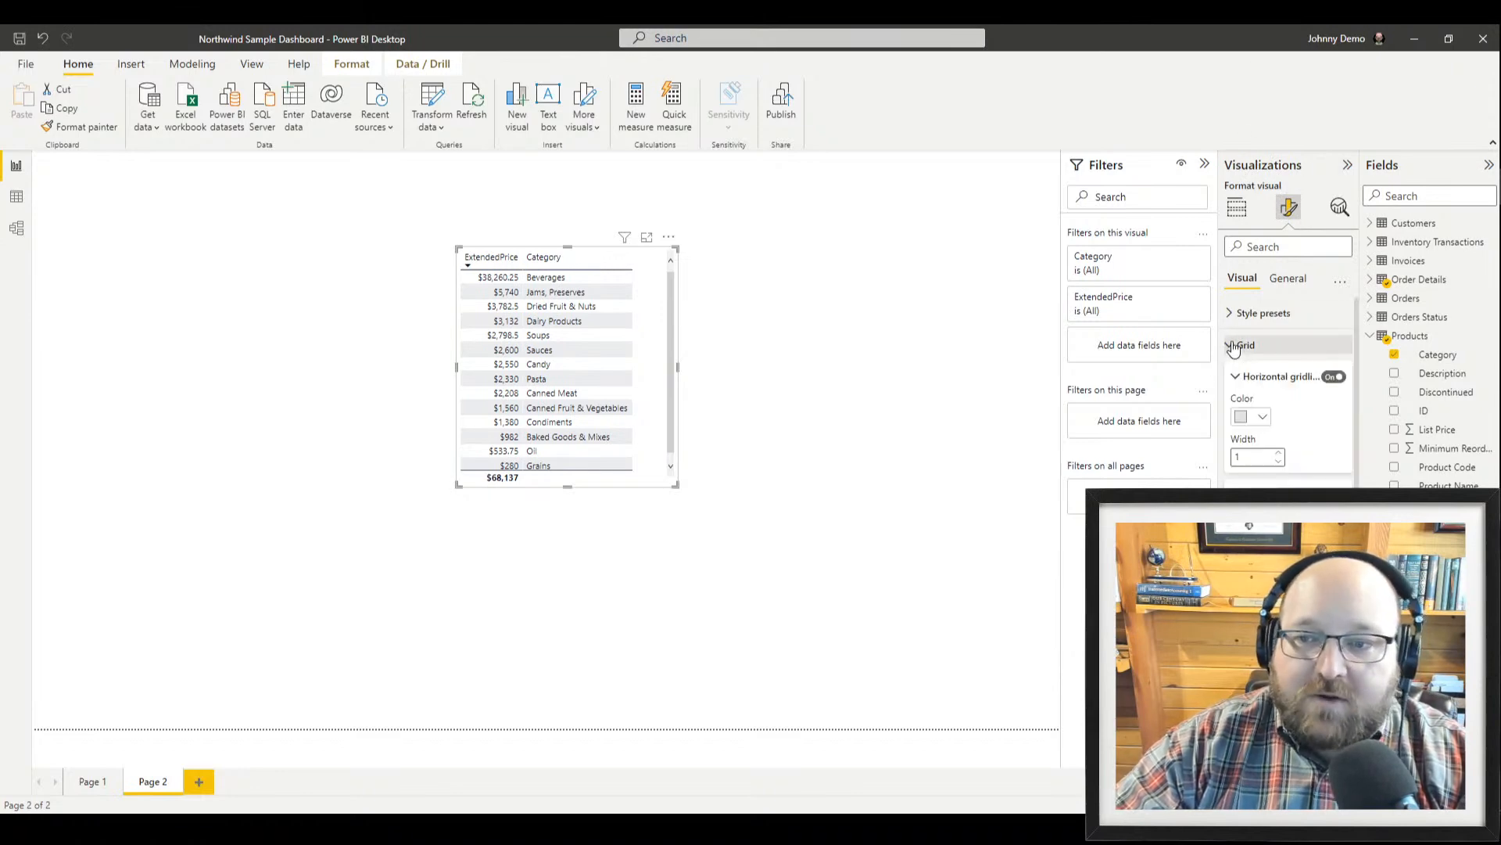
click(1282, 453)
click(1280, 453)
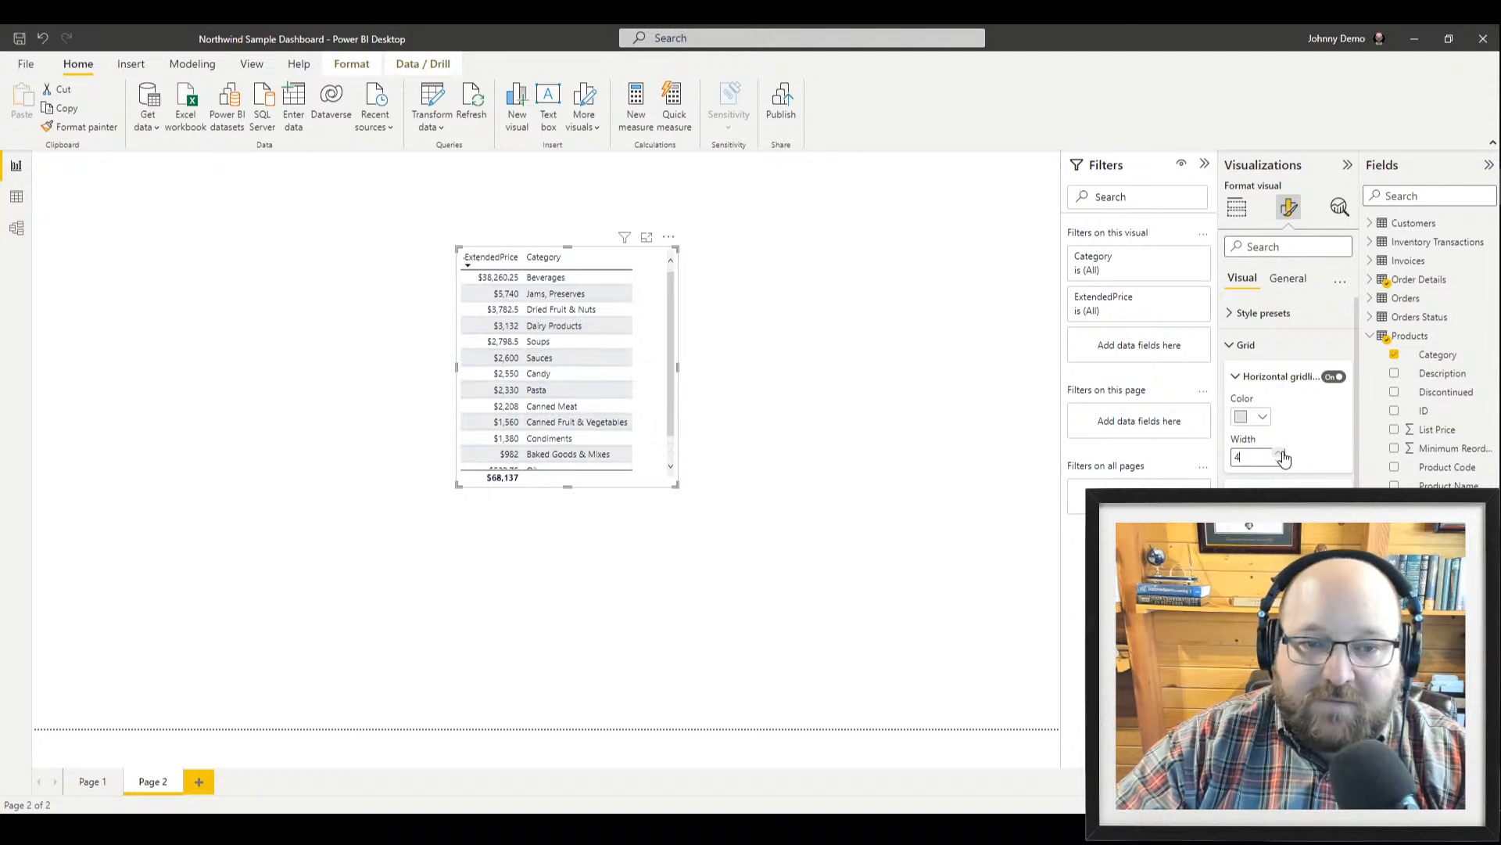
click(1280, 454)
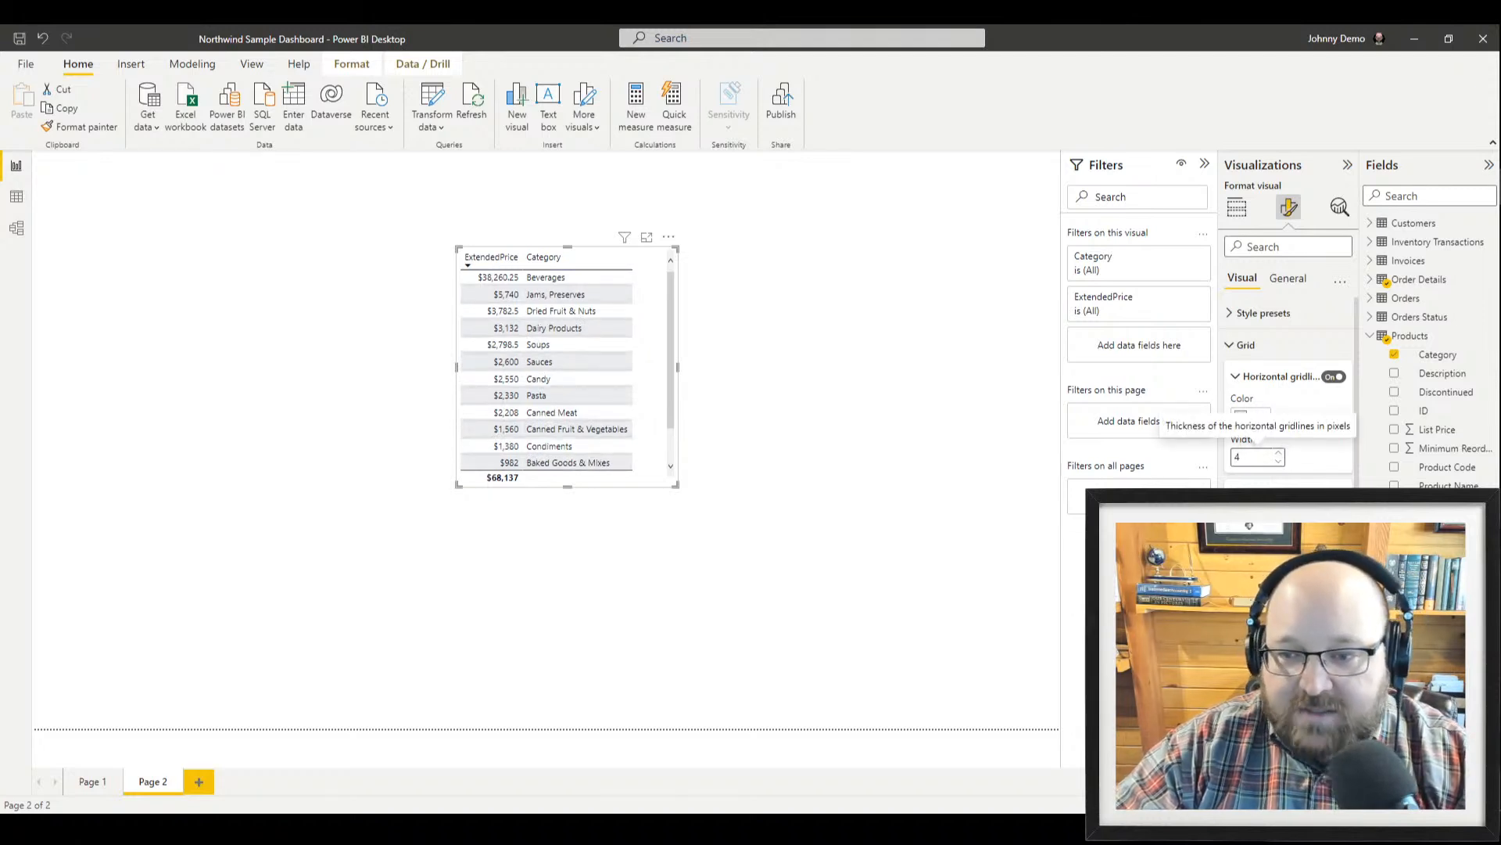
scroll(1334, 452, down, 1)
click(1279, 574)
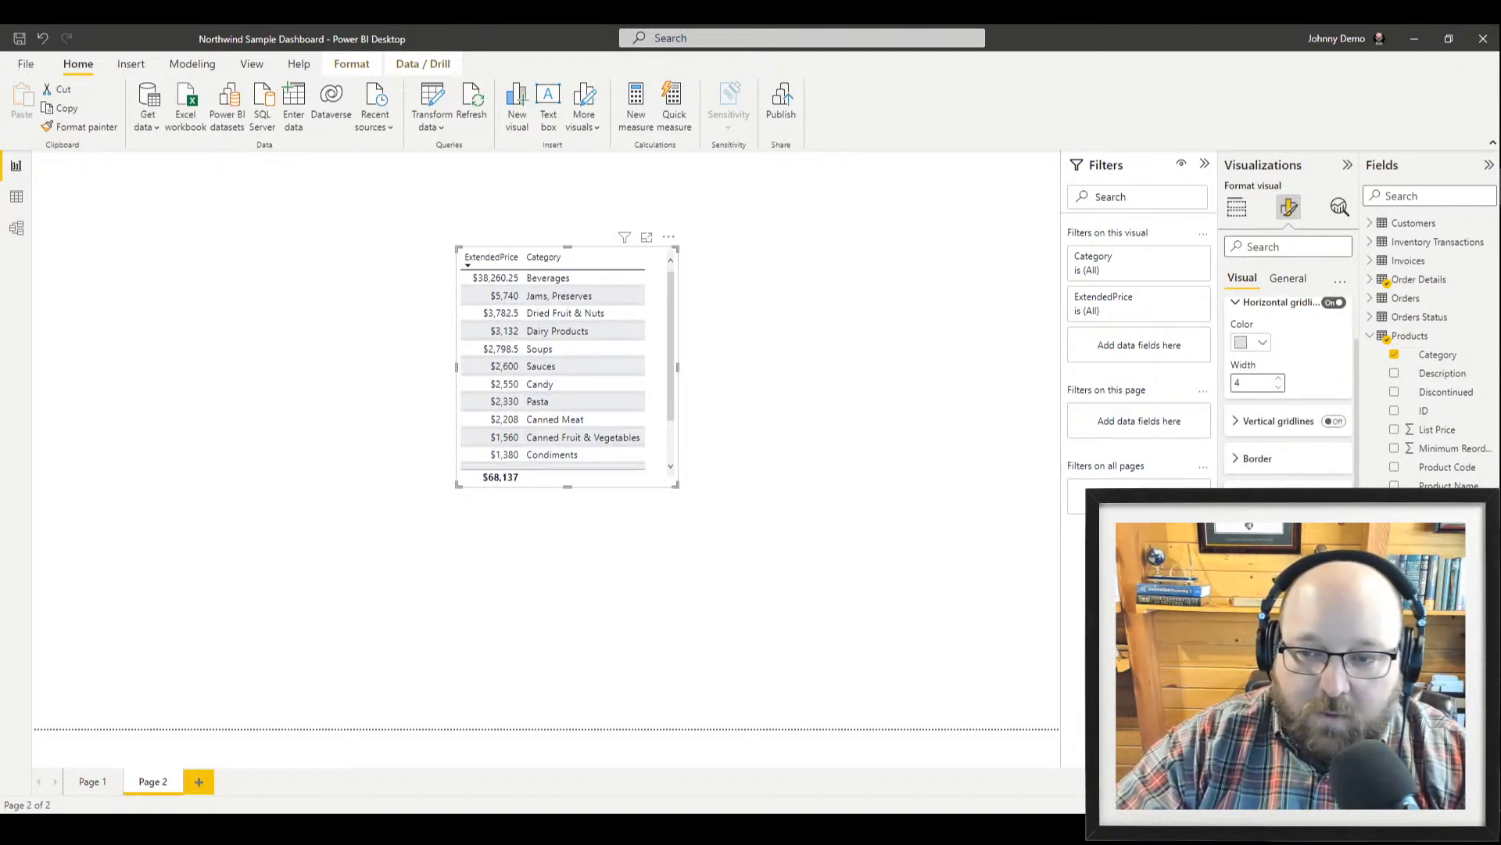
click(1279, 574)
click(1279, 574)
click(1279, 574)
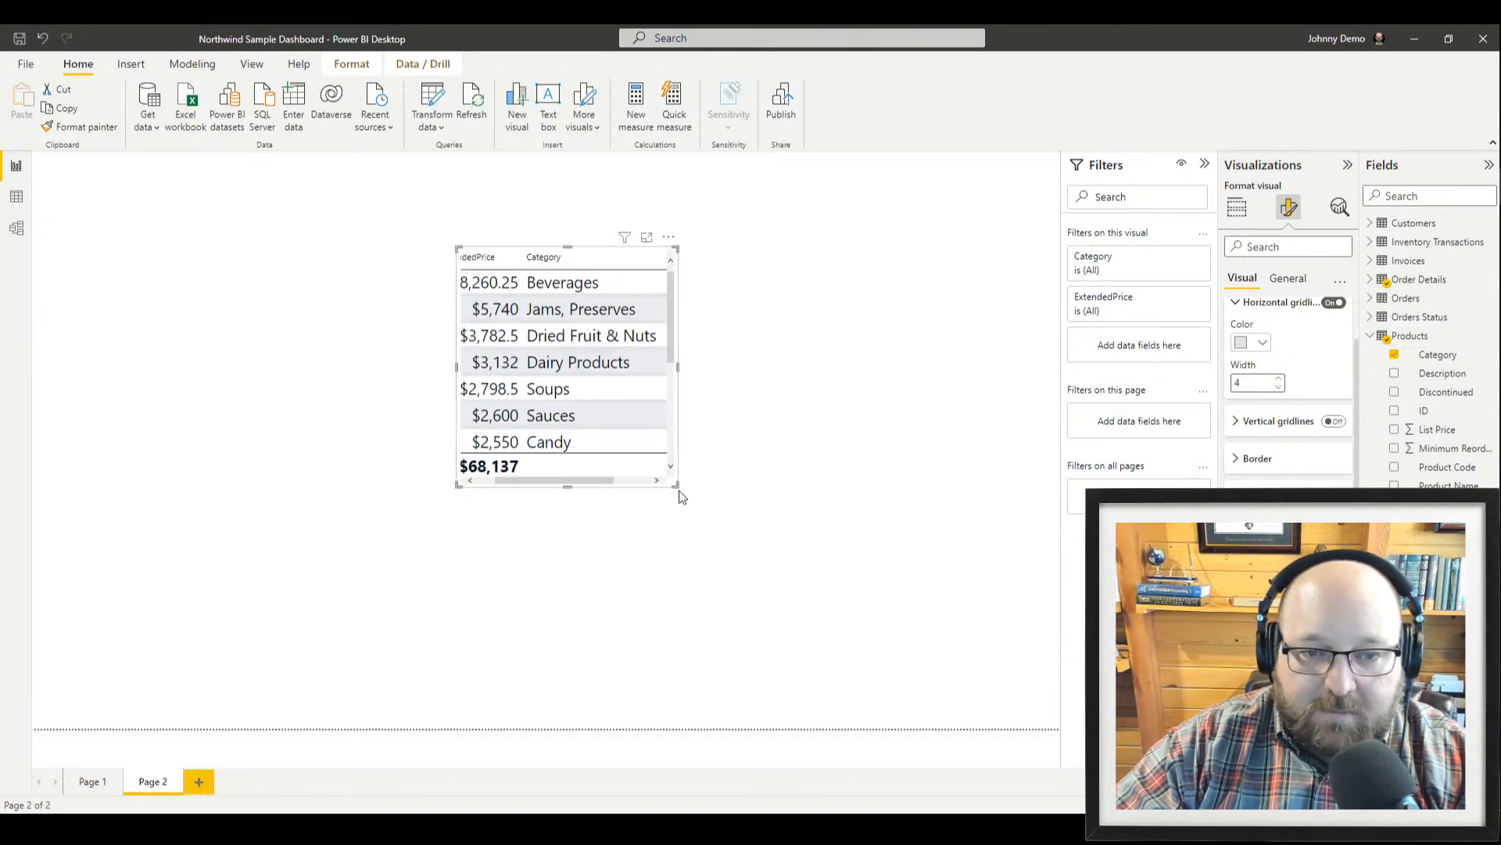
Enlarge the table so every row shows, then move it up and to the left
drag(676, 484, 929, 741)
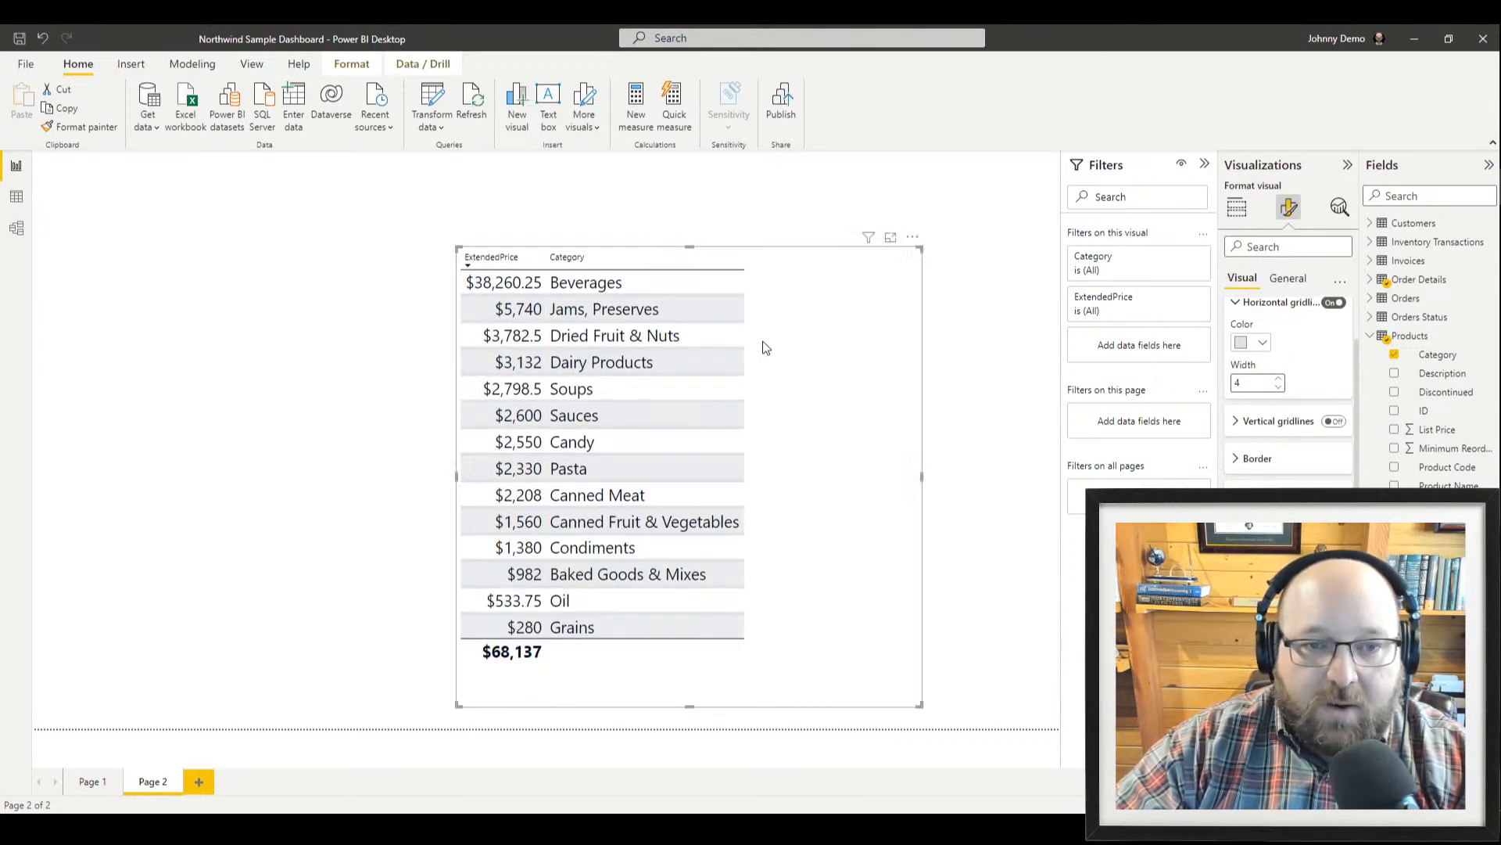
click(518, 189)
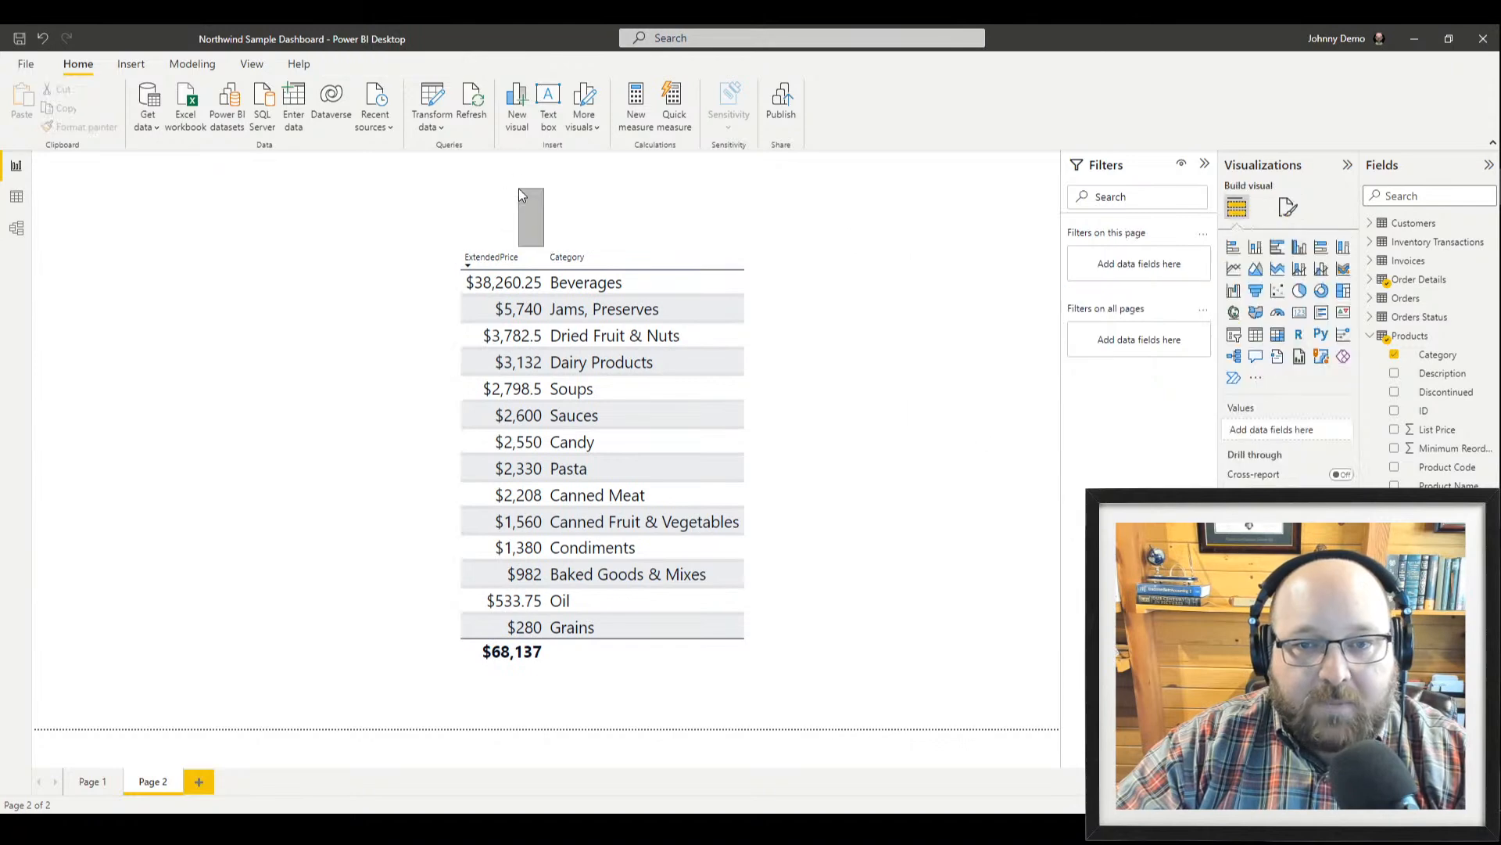
drag(752, 322, 693, 270)
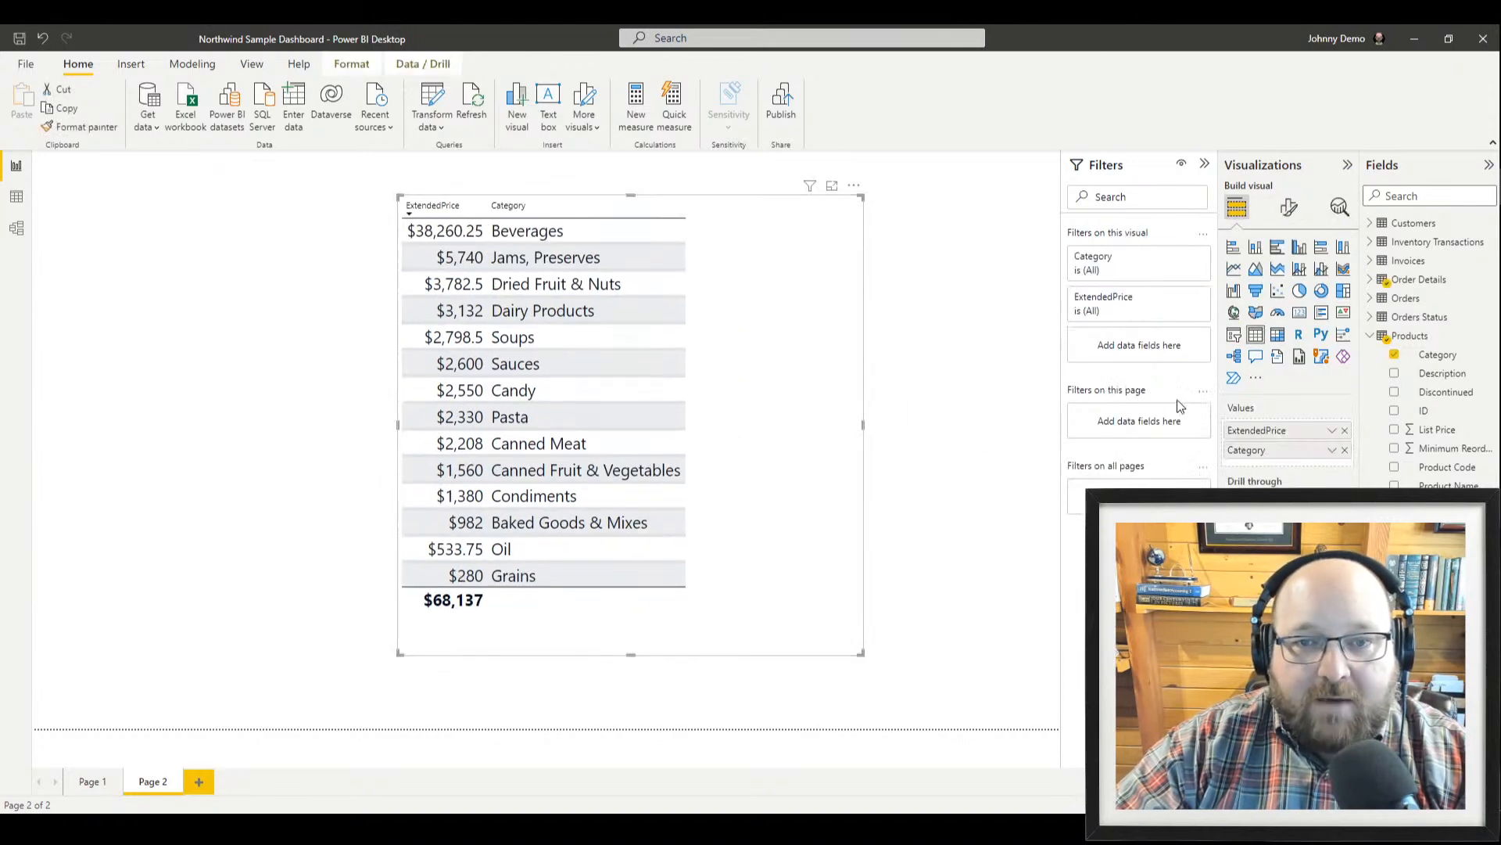
click(1287, 213)
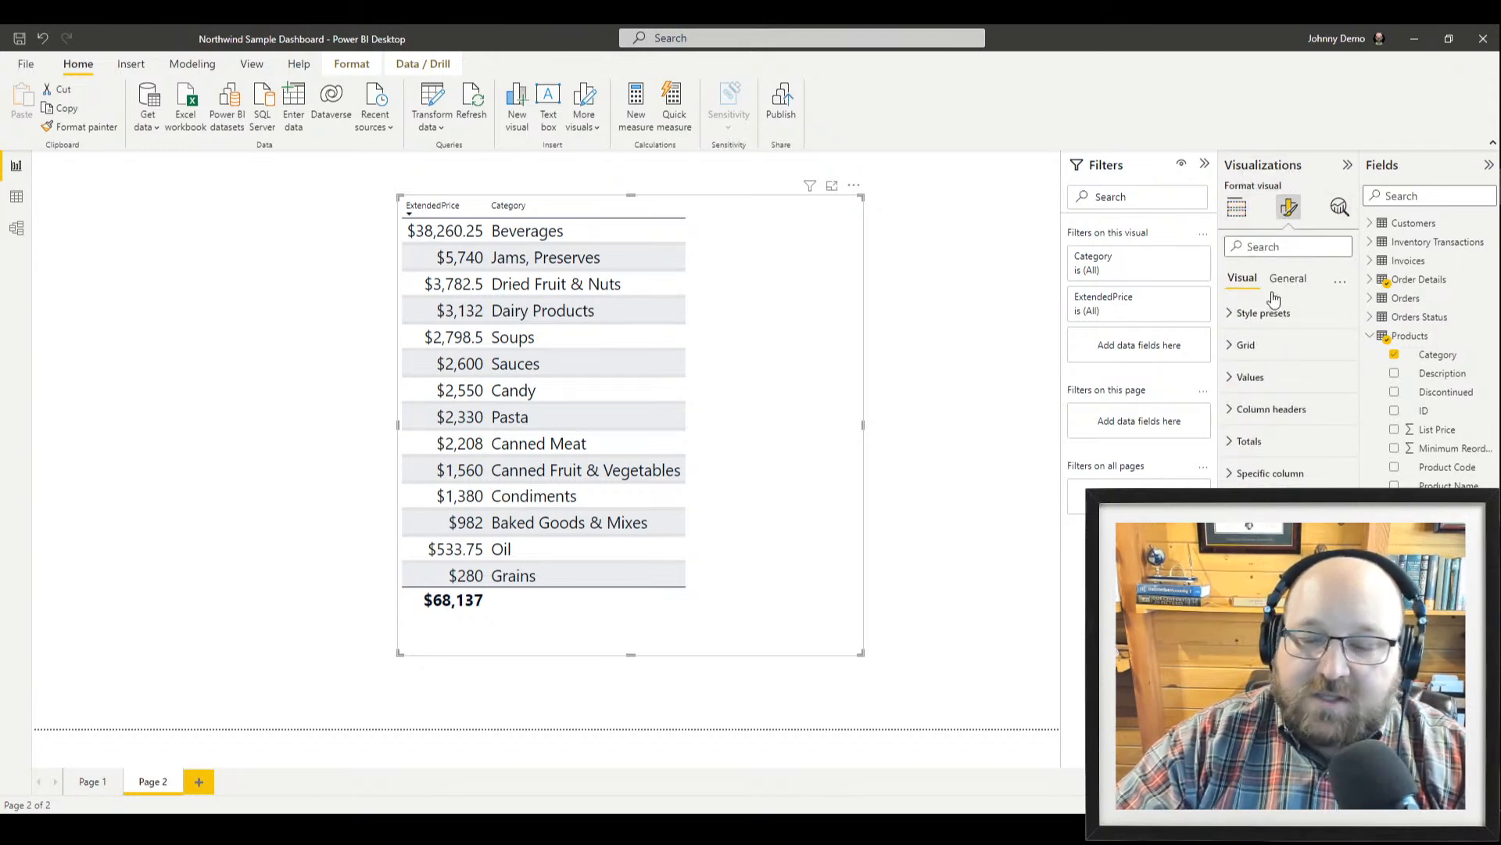
Raise the table's column header font size from 10 to 11 pt in Format visual
click(1254, 410)
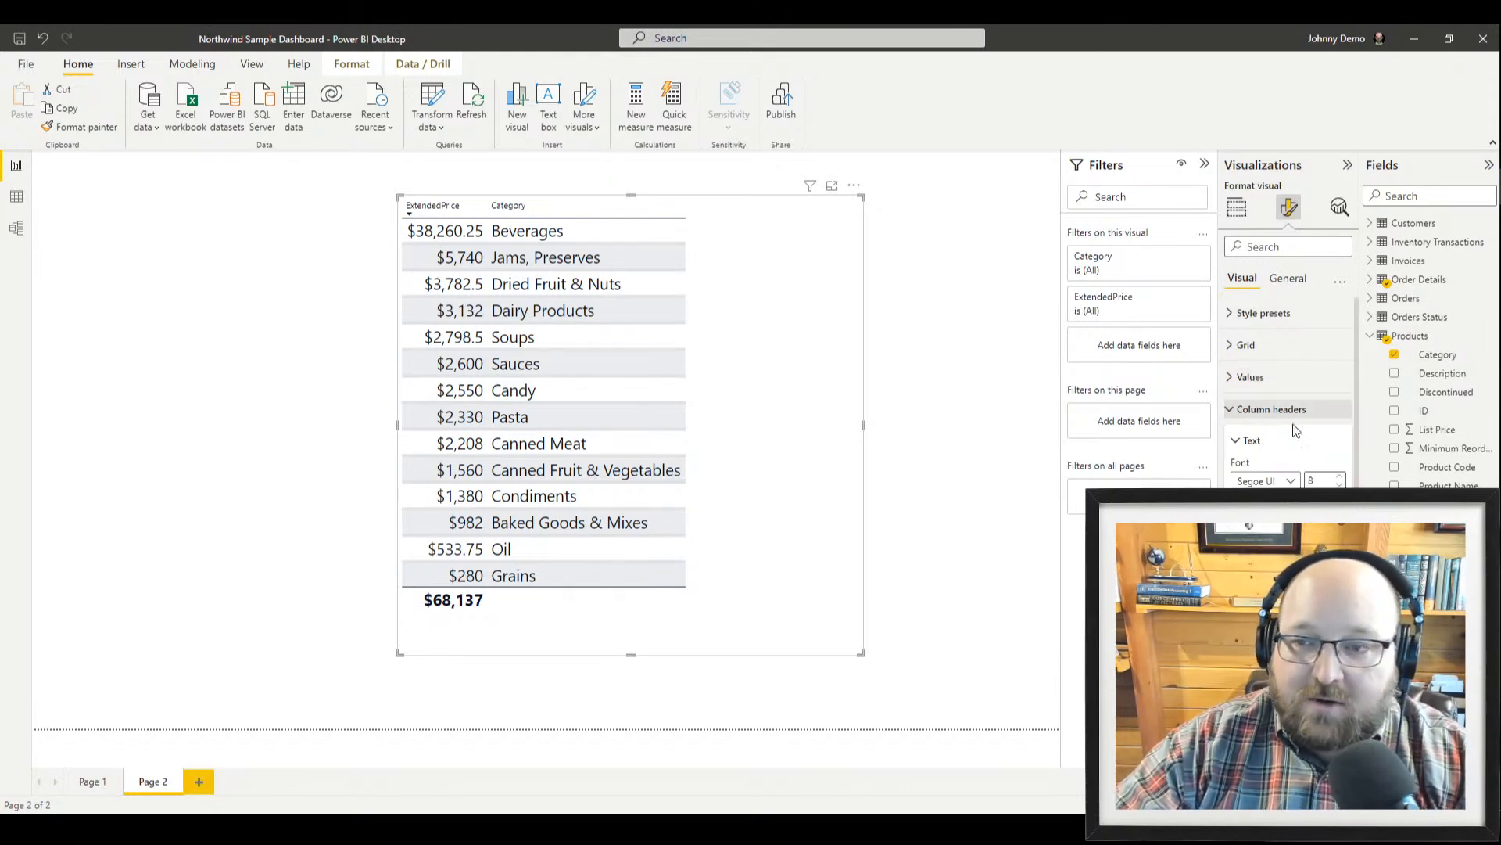
click(1344, 477)
click(1343, 477)
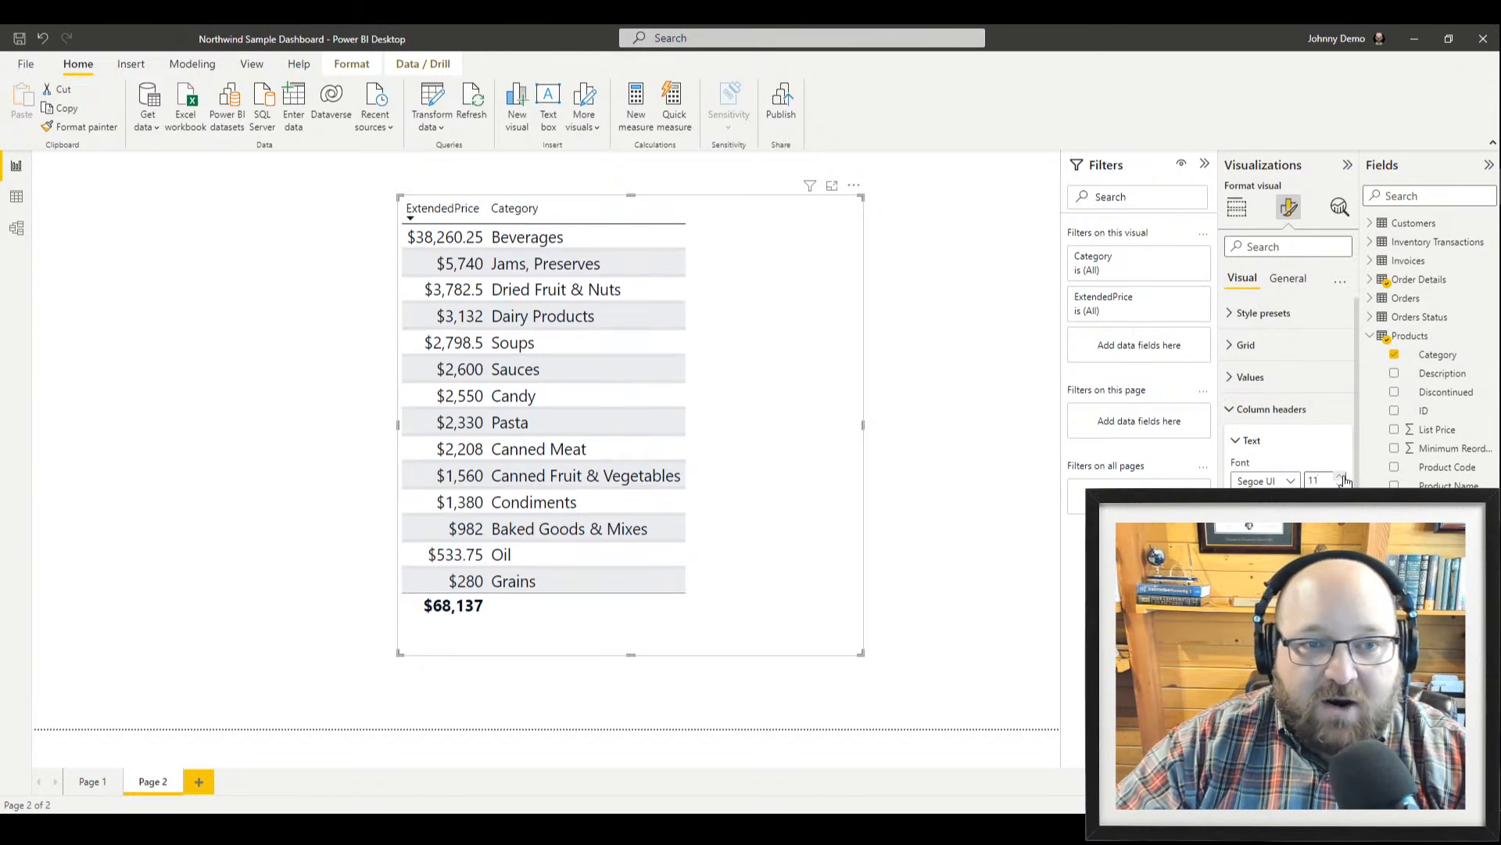
click(1285, 445)
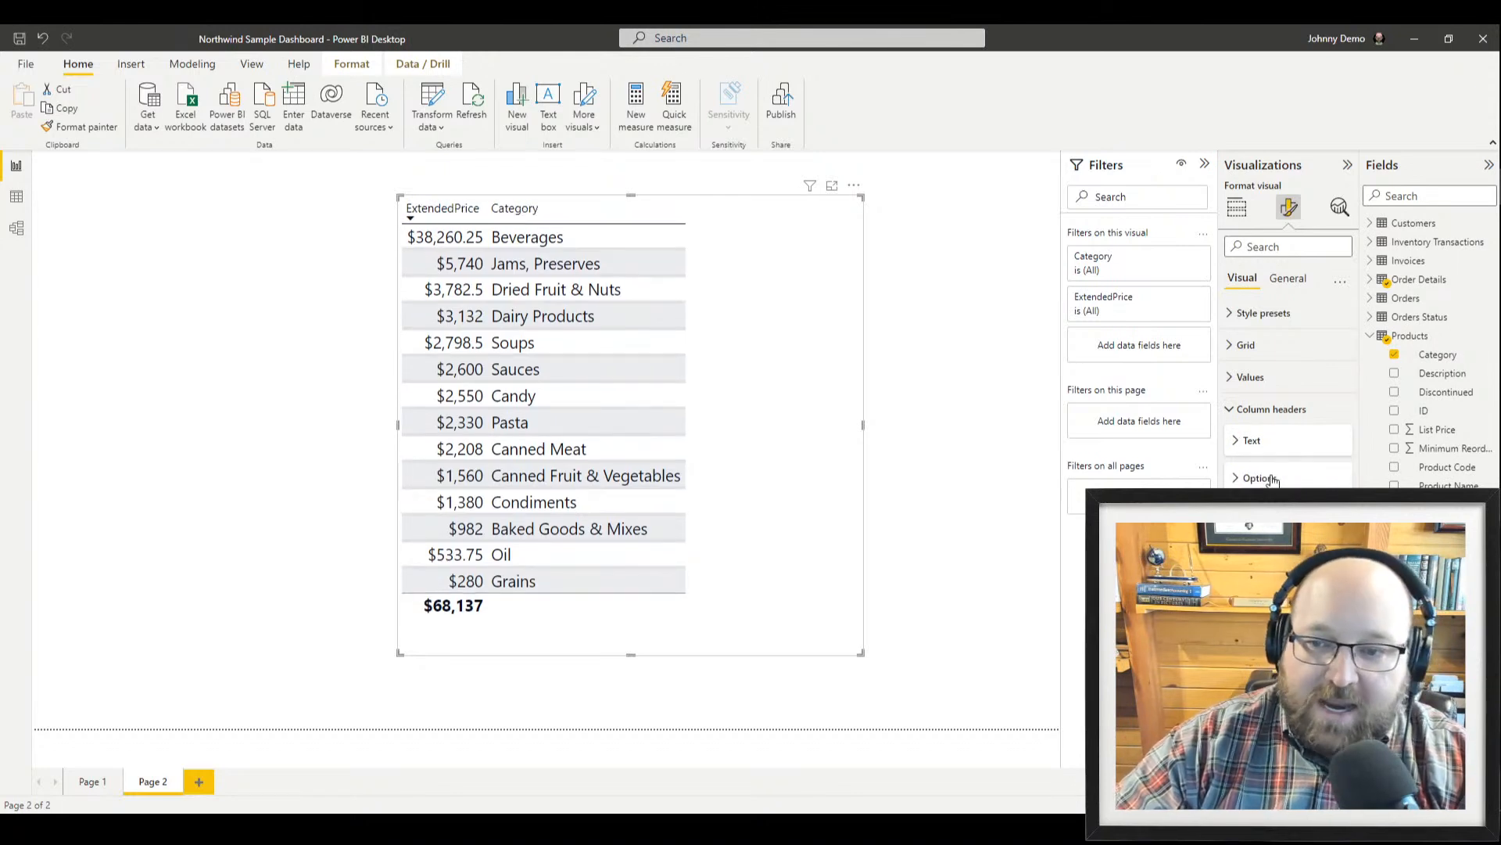
click(1269, 480)
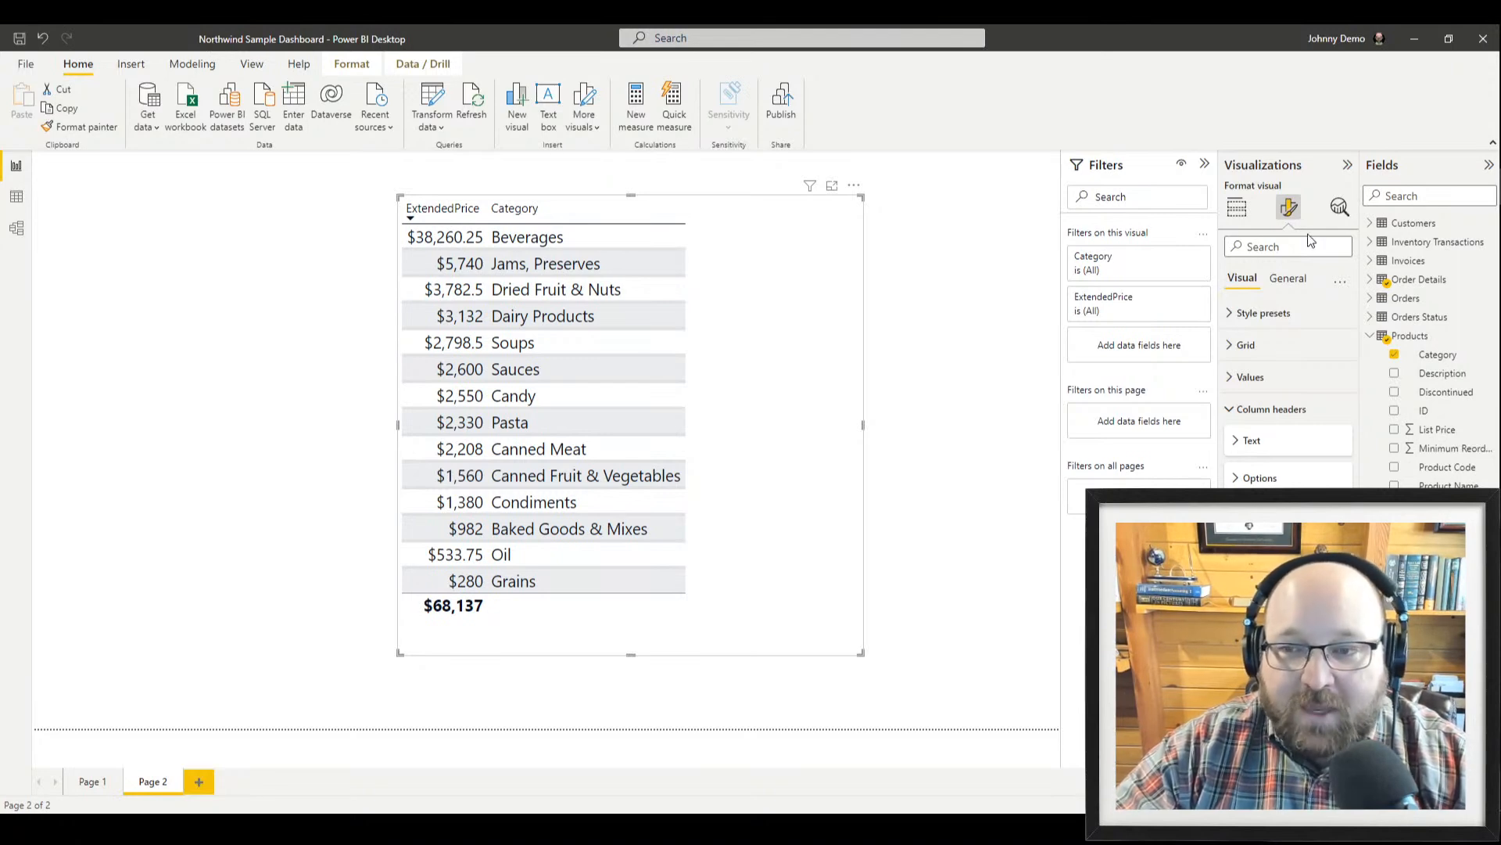
click(1241, 210)
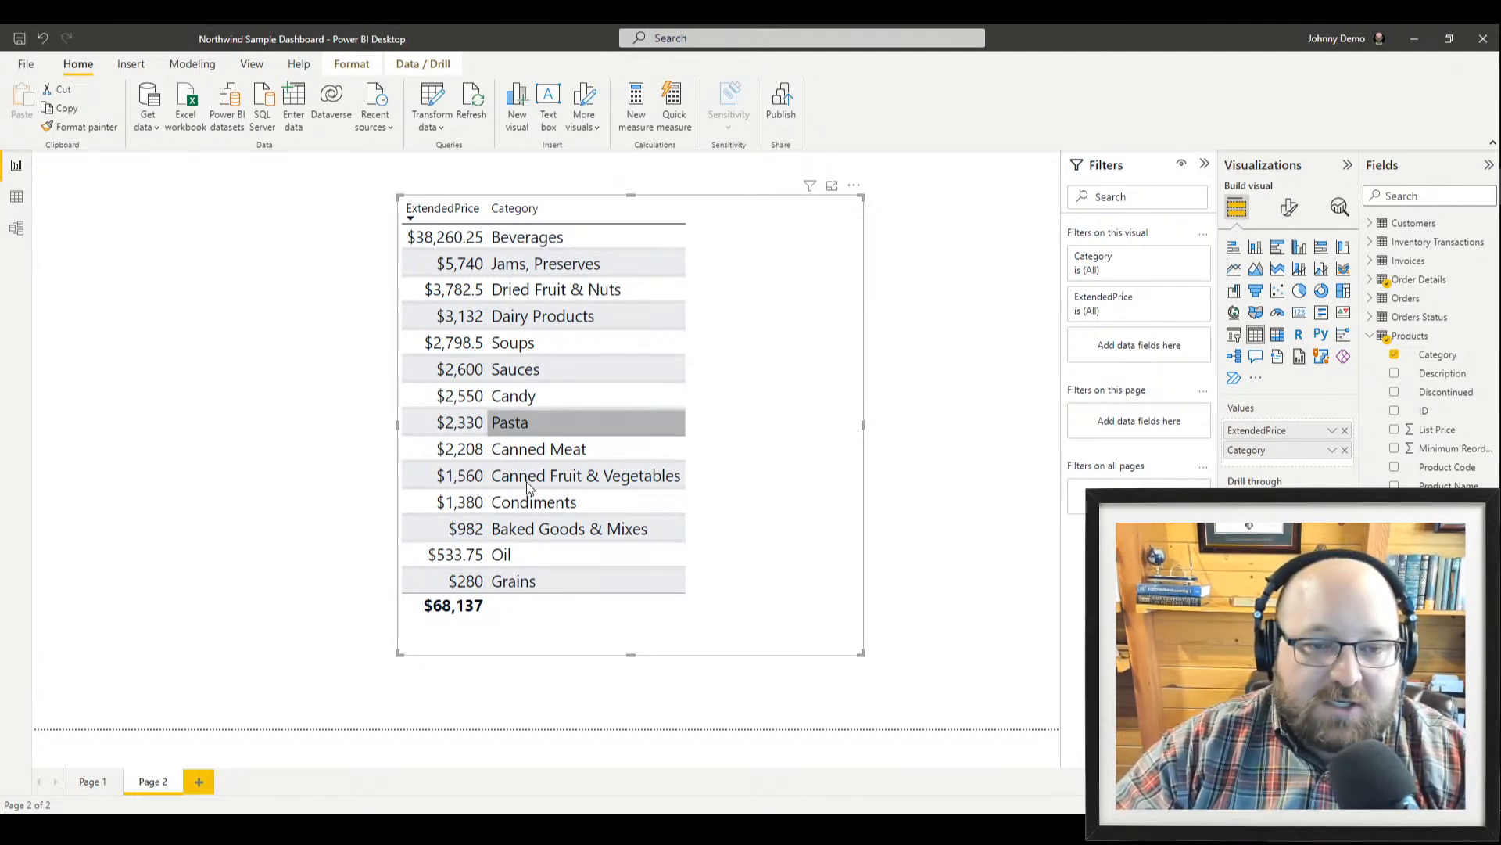
Drag Category above ExtendedPrice in the Values well so Category becomes the first column
drag(1261, 446, 1261, 467)
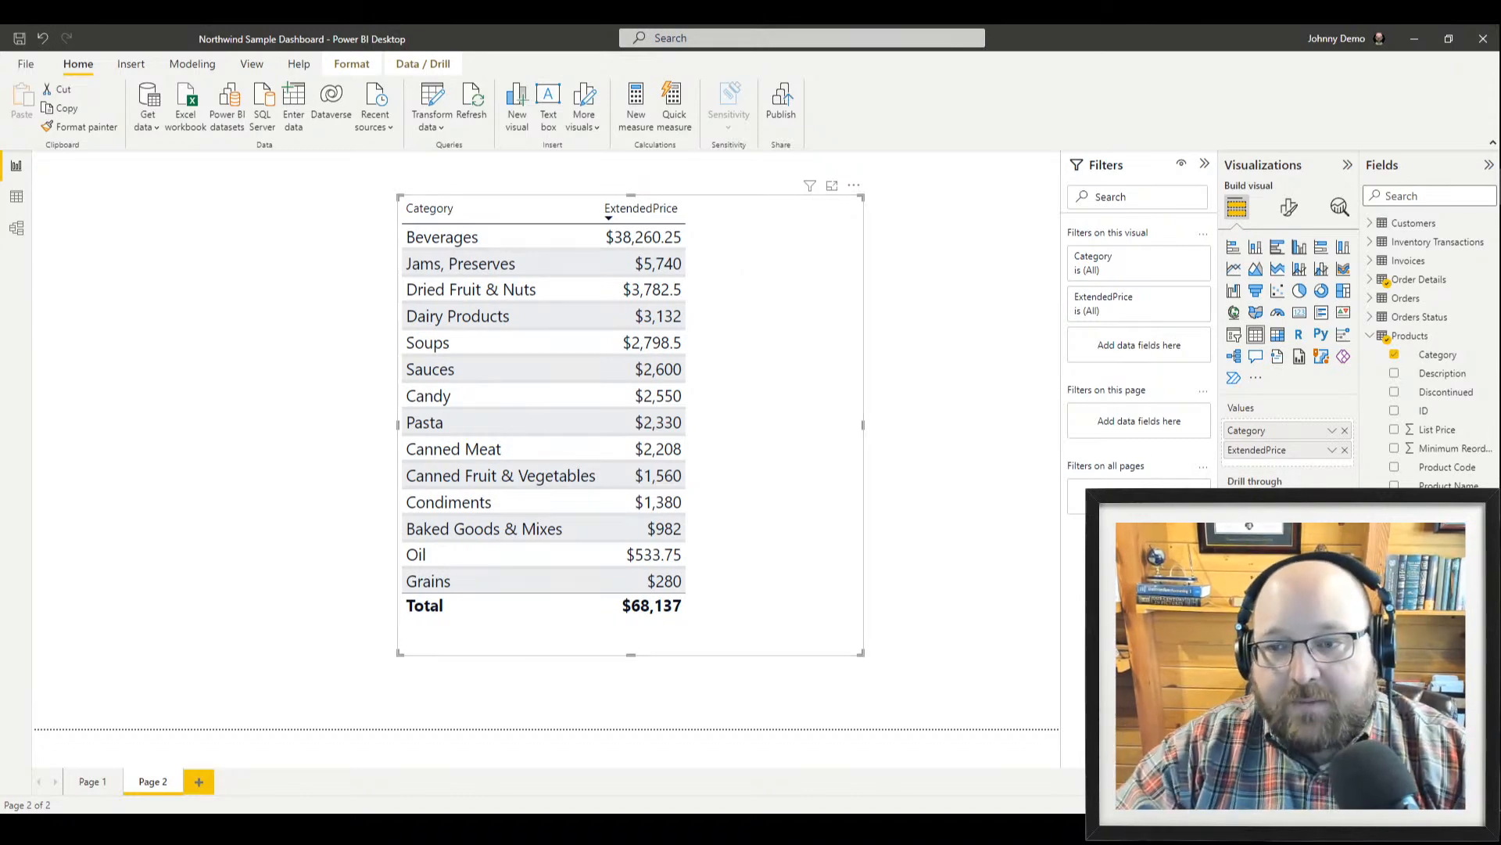
click(1333, 451)
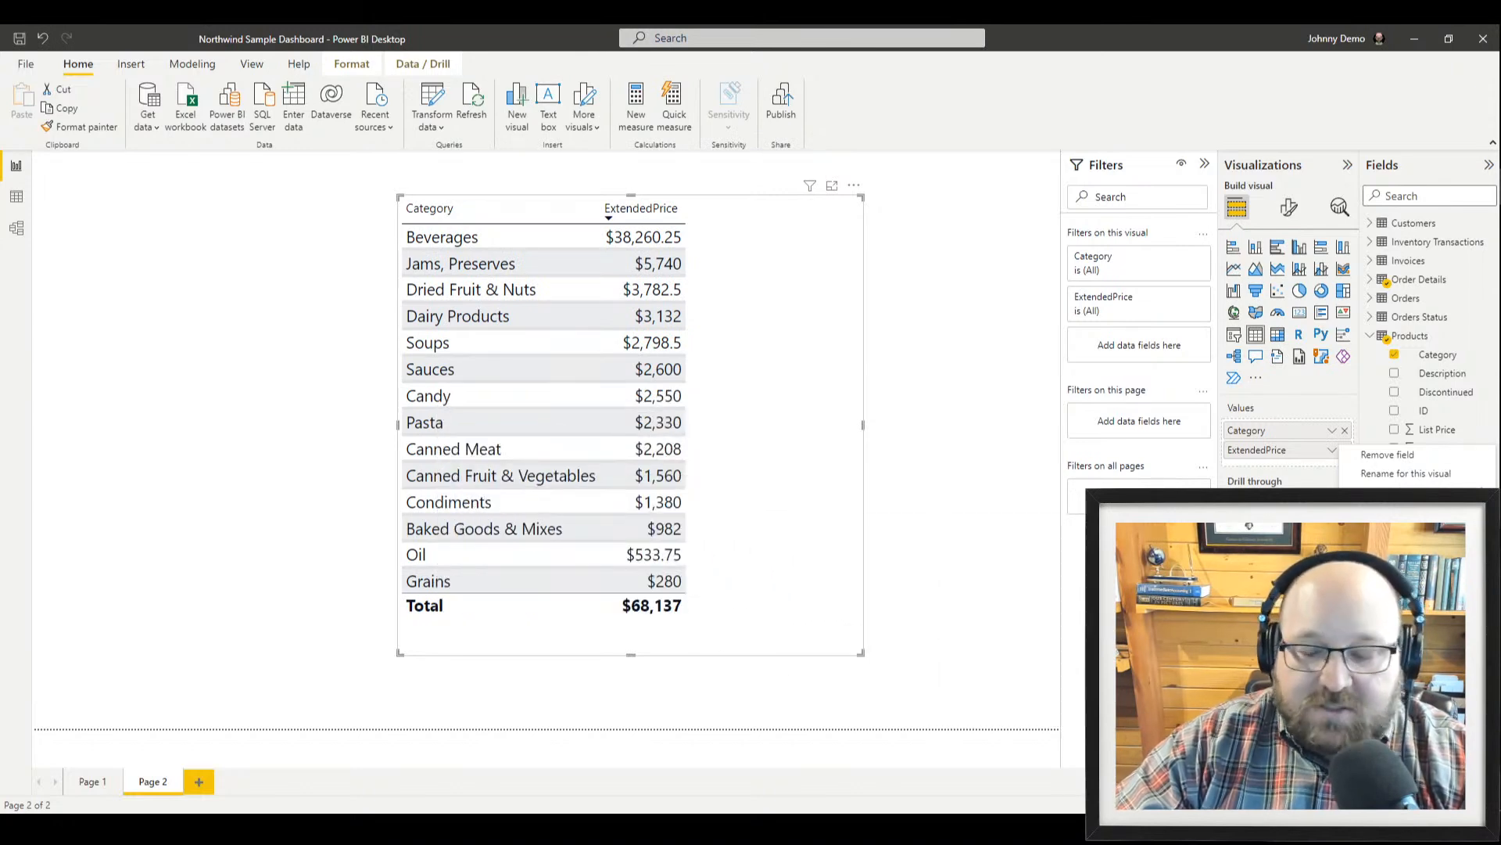
Apply teal data bars to the ExtendedPrice column, then remove that conditional formatting again
click(1266, 549)
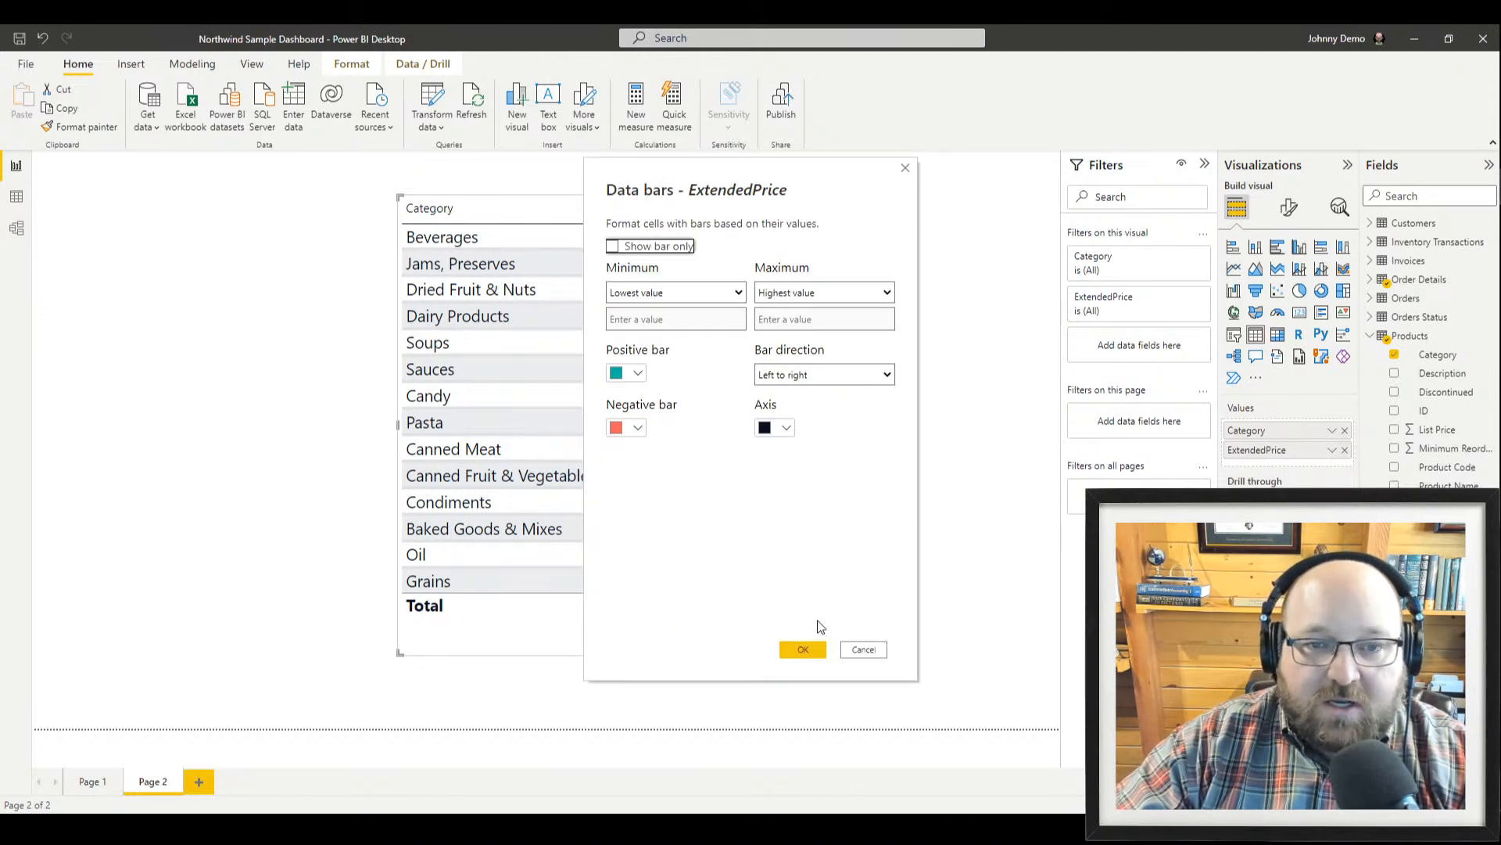
click(801, 652)
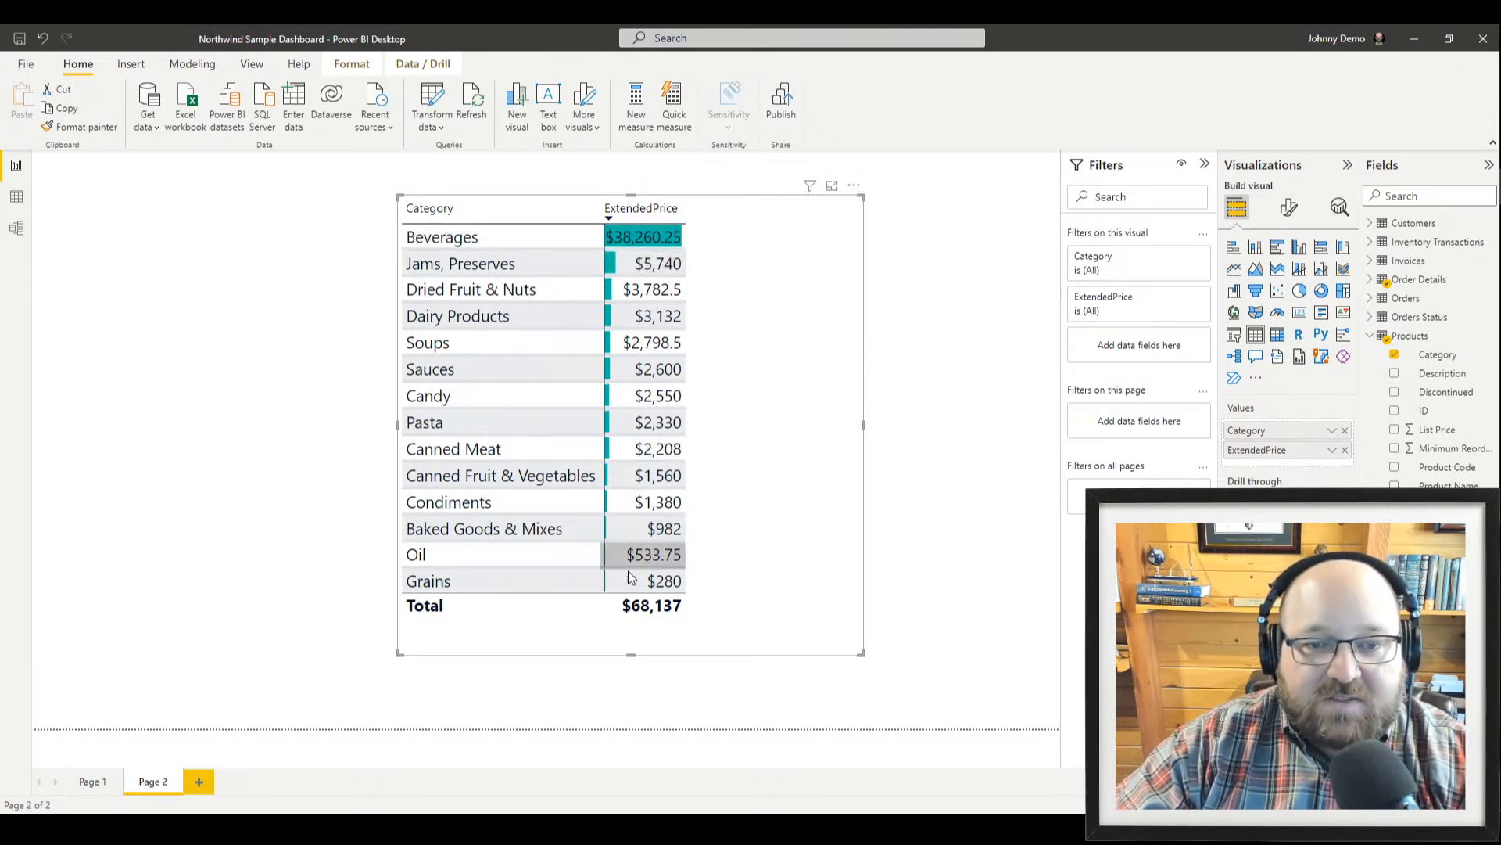
click(1332, 453)
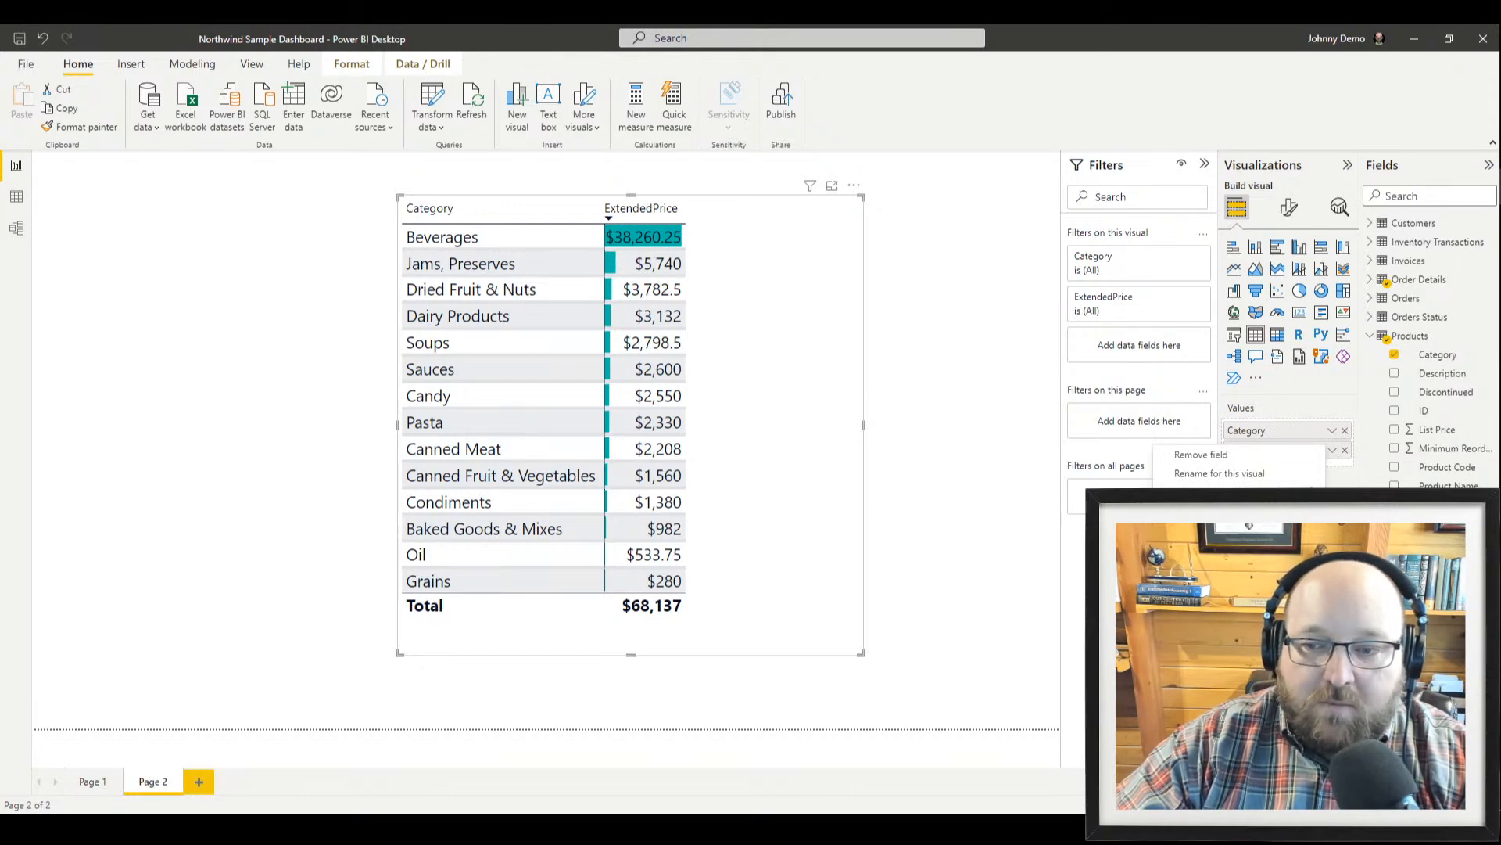
click(1368, 551)
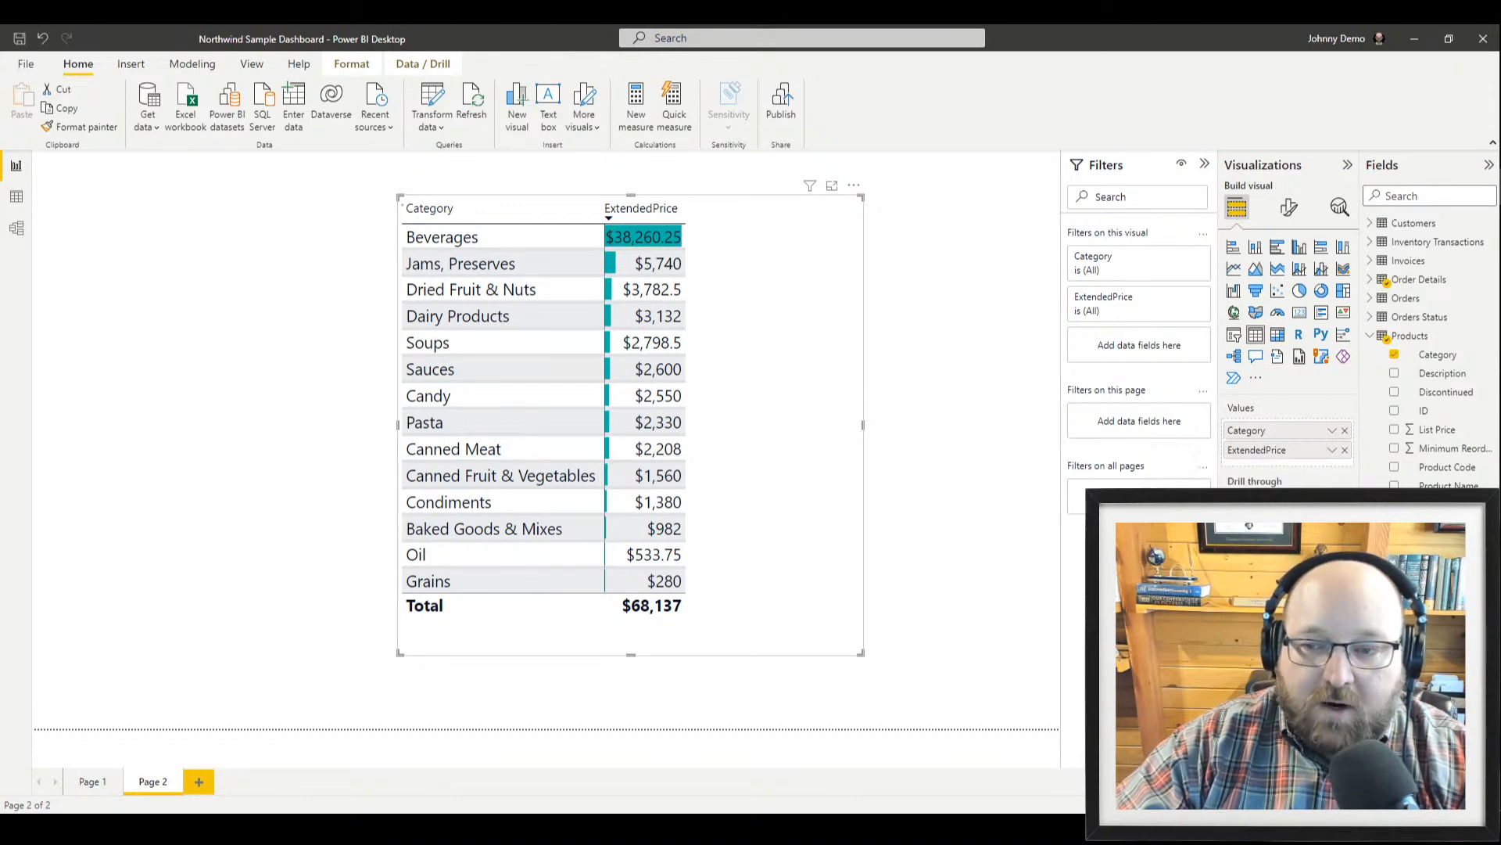
click(1333, 452)
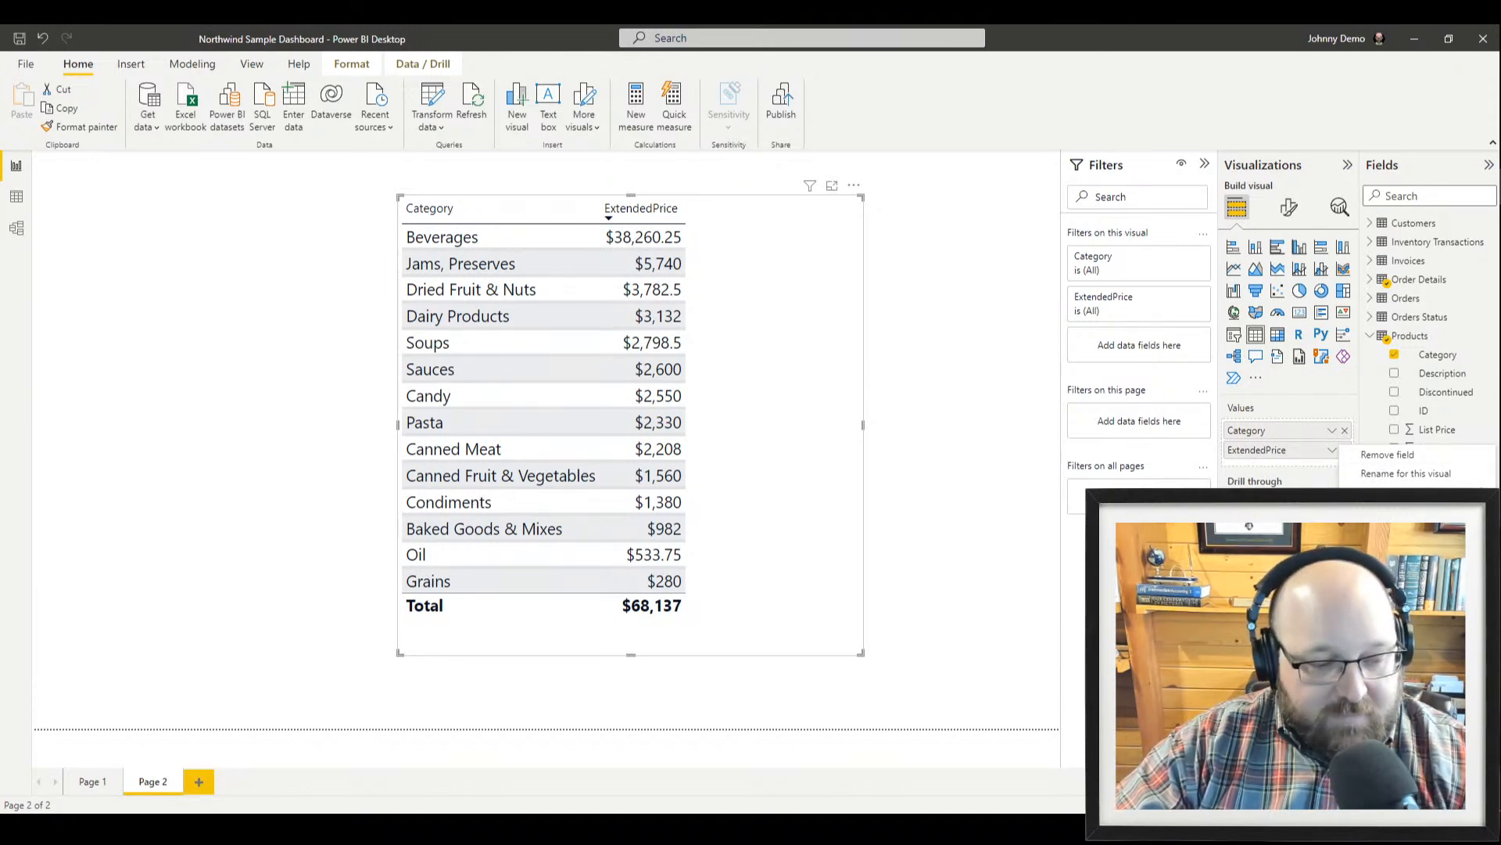
mouse_move(1383, 537)
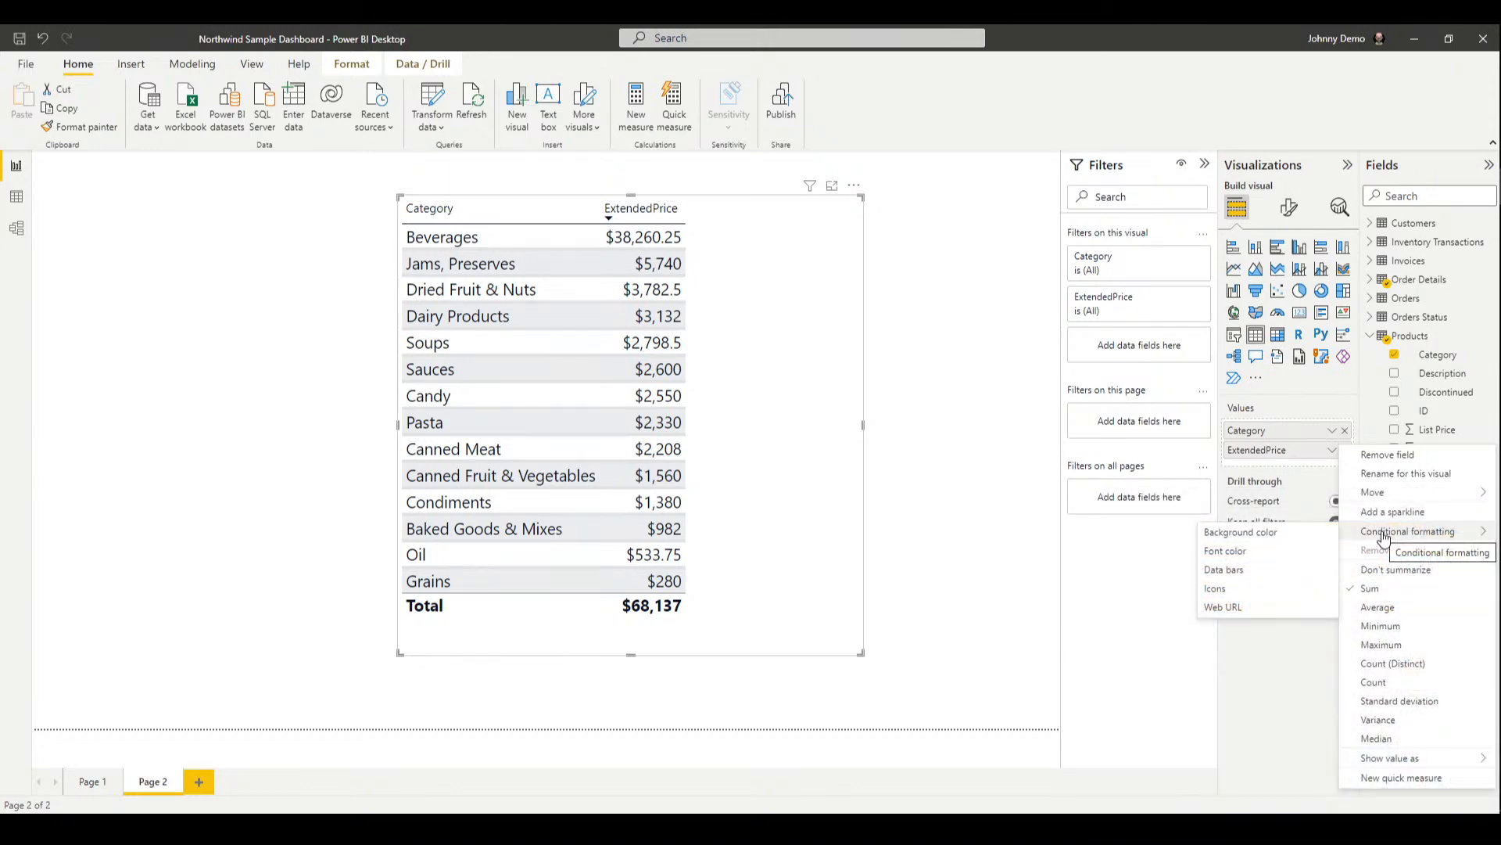
Open Icons conditional formatting for ExtendedPrice and review the icon sets, keeping the default
click(1261, 589)
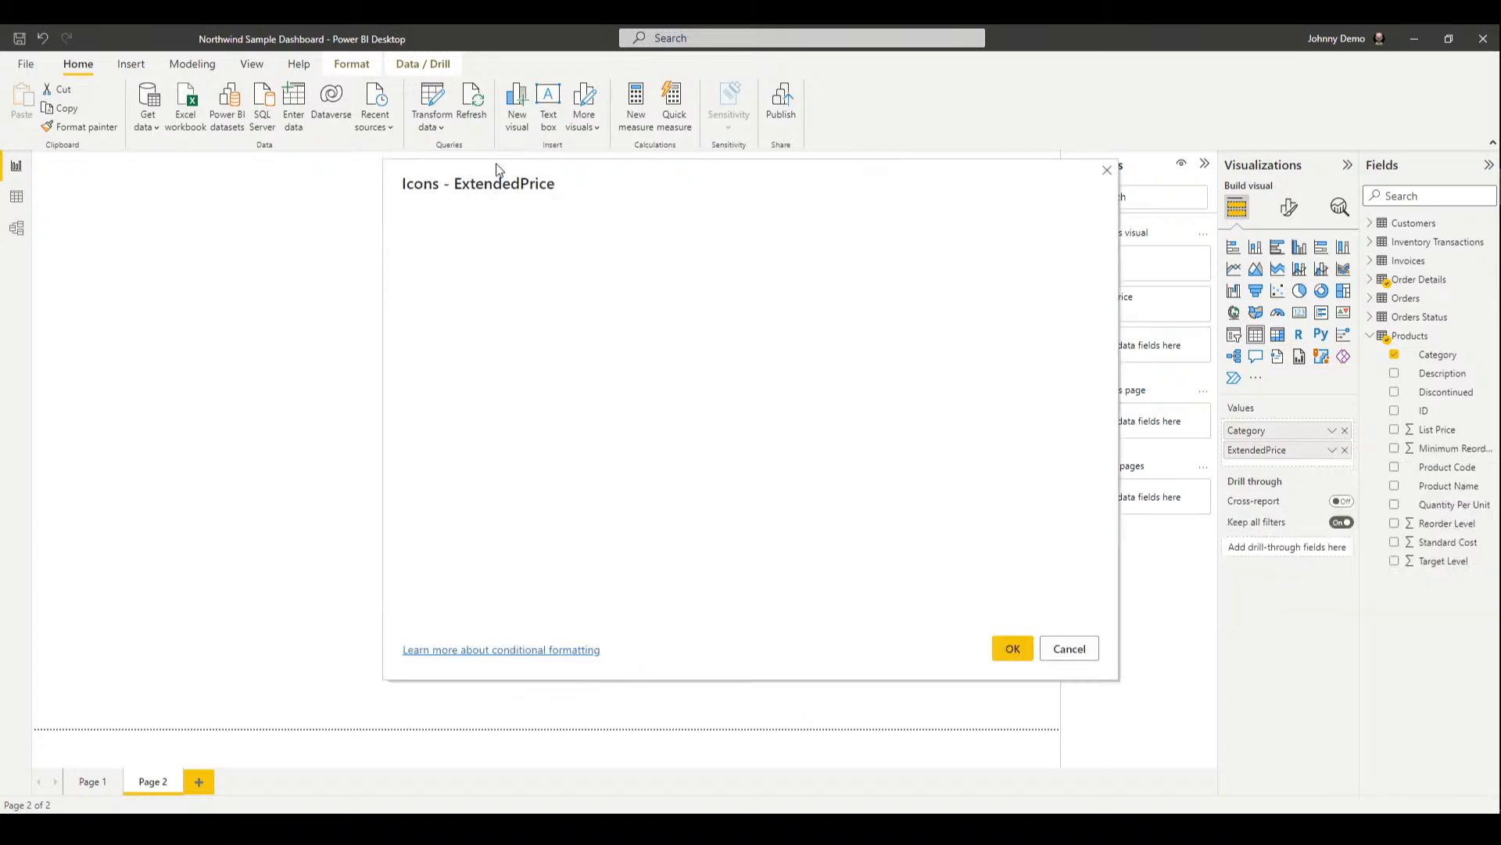
drag(487, 179, 320, 173)
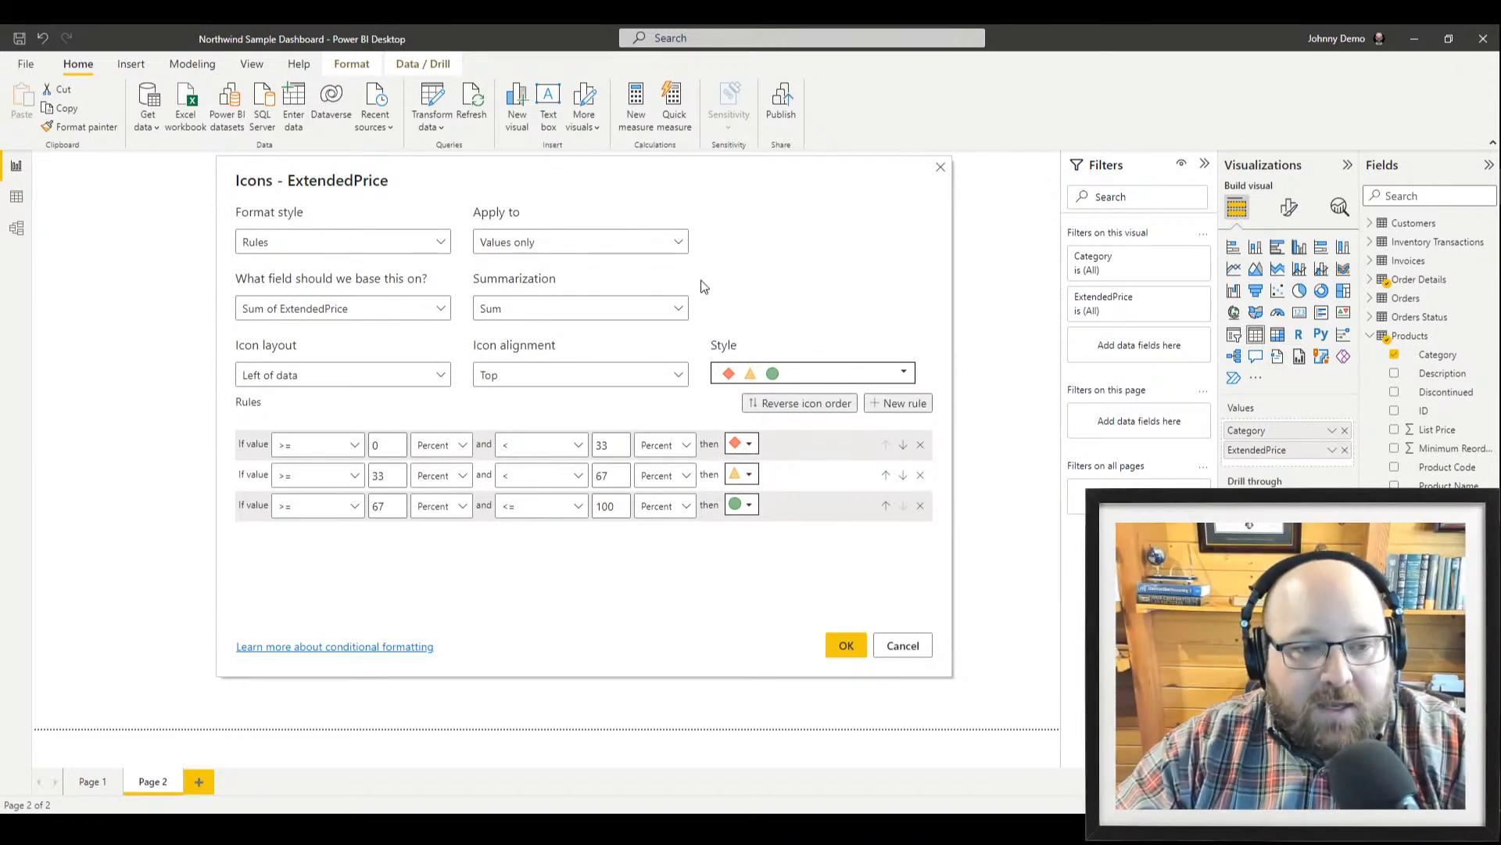
click(805, 373)
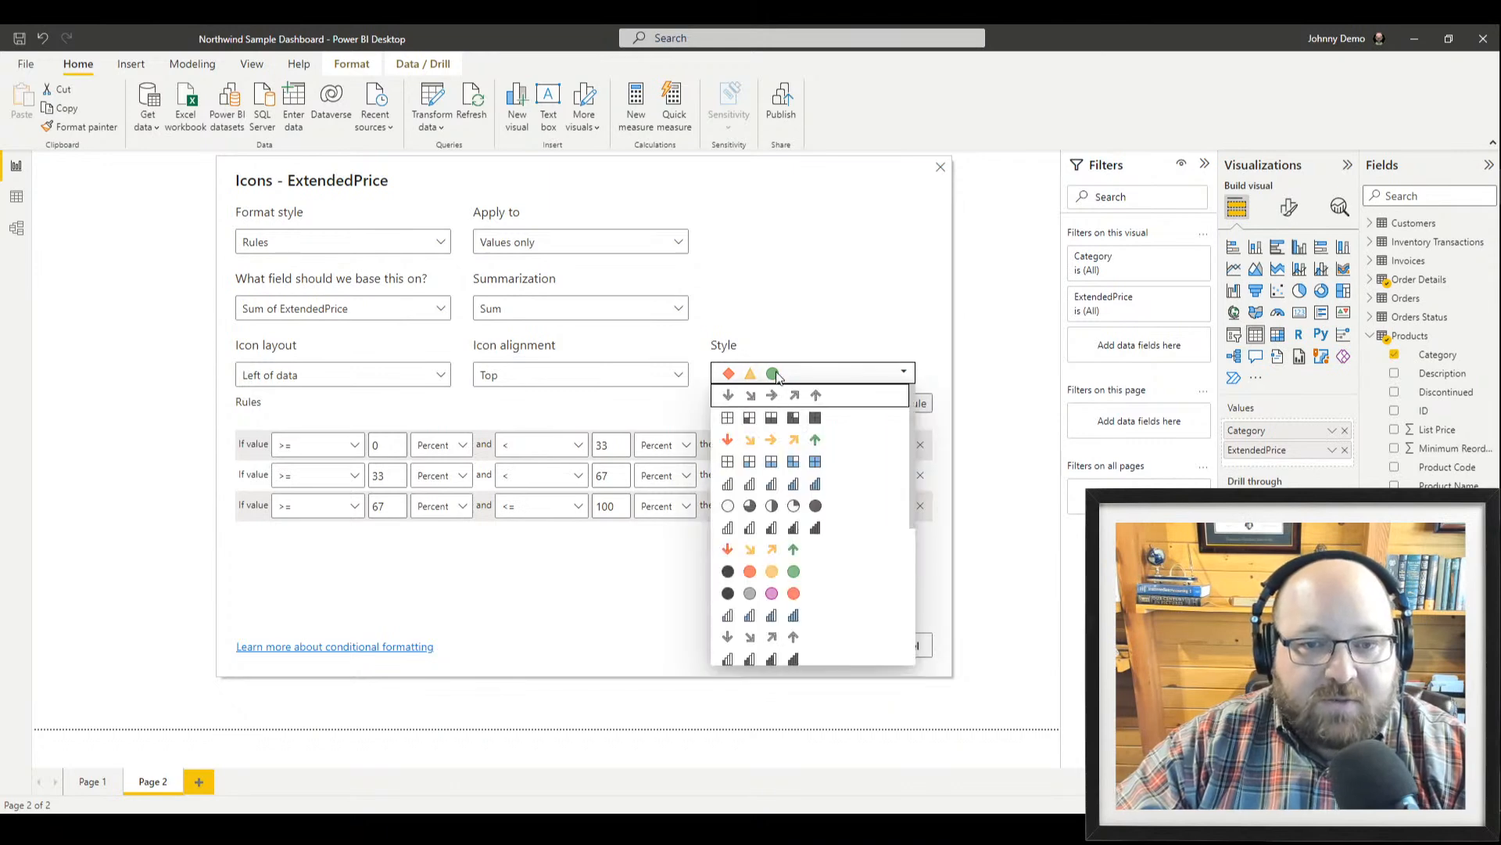
scroll(818, 531, down, 5)
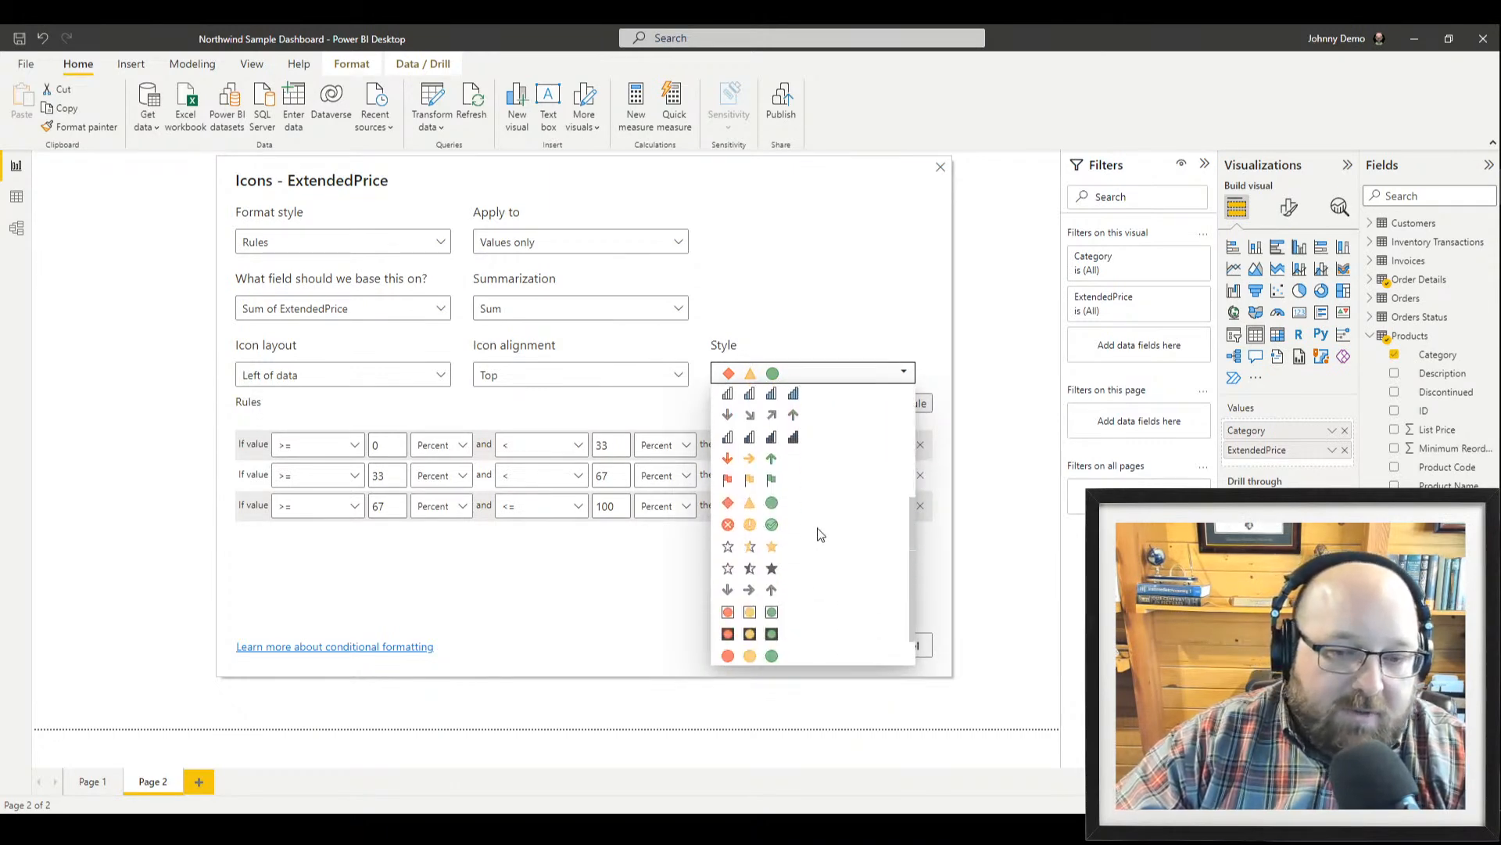
scroll(899, 488, up, 5)
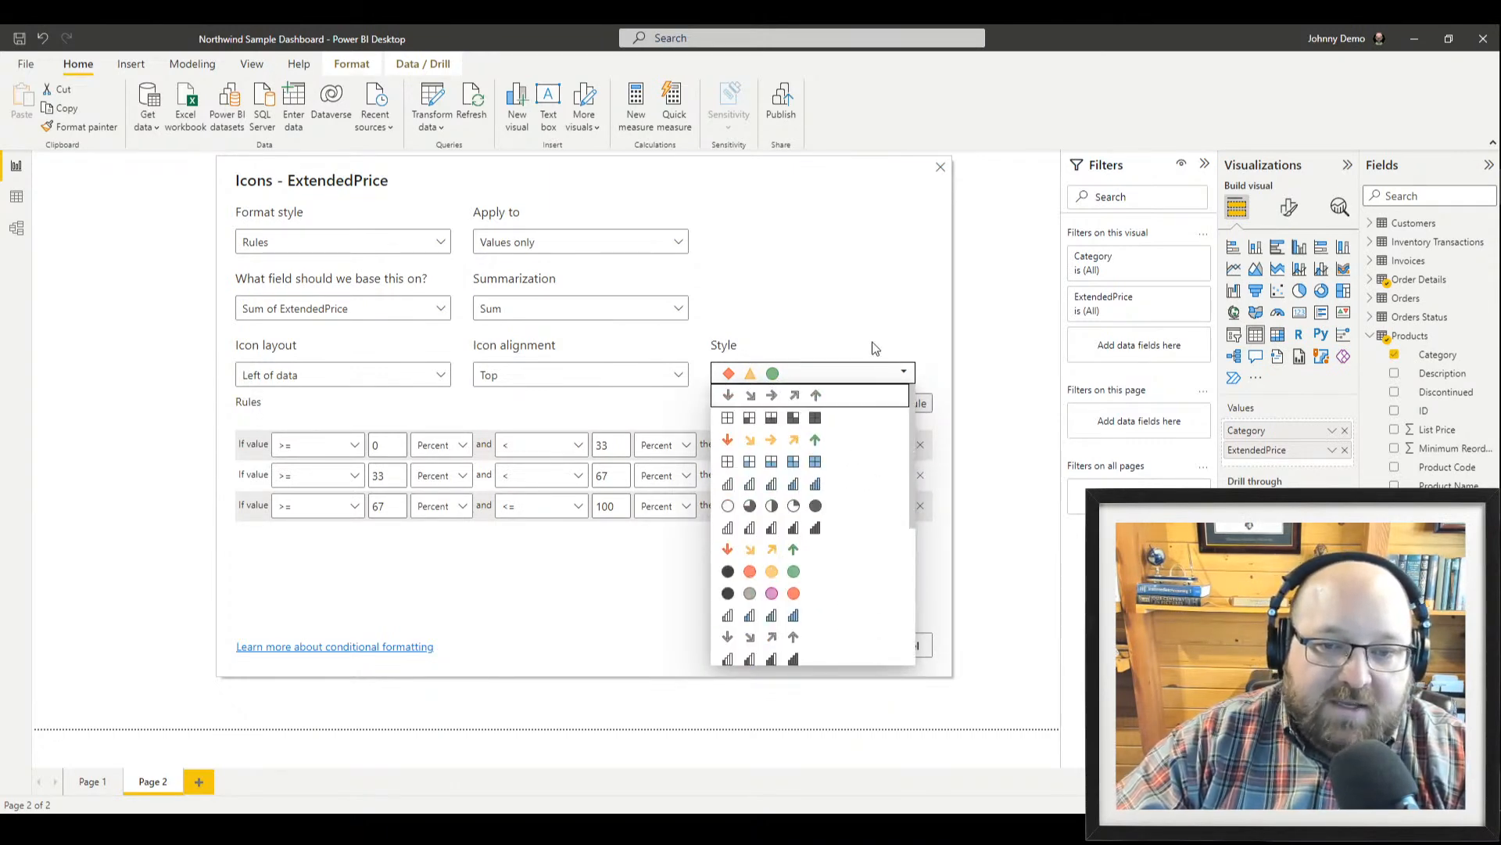
click(872, 333)
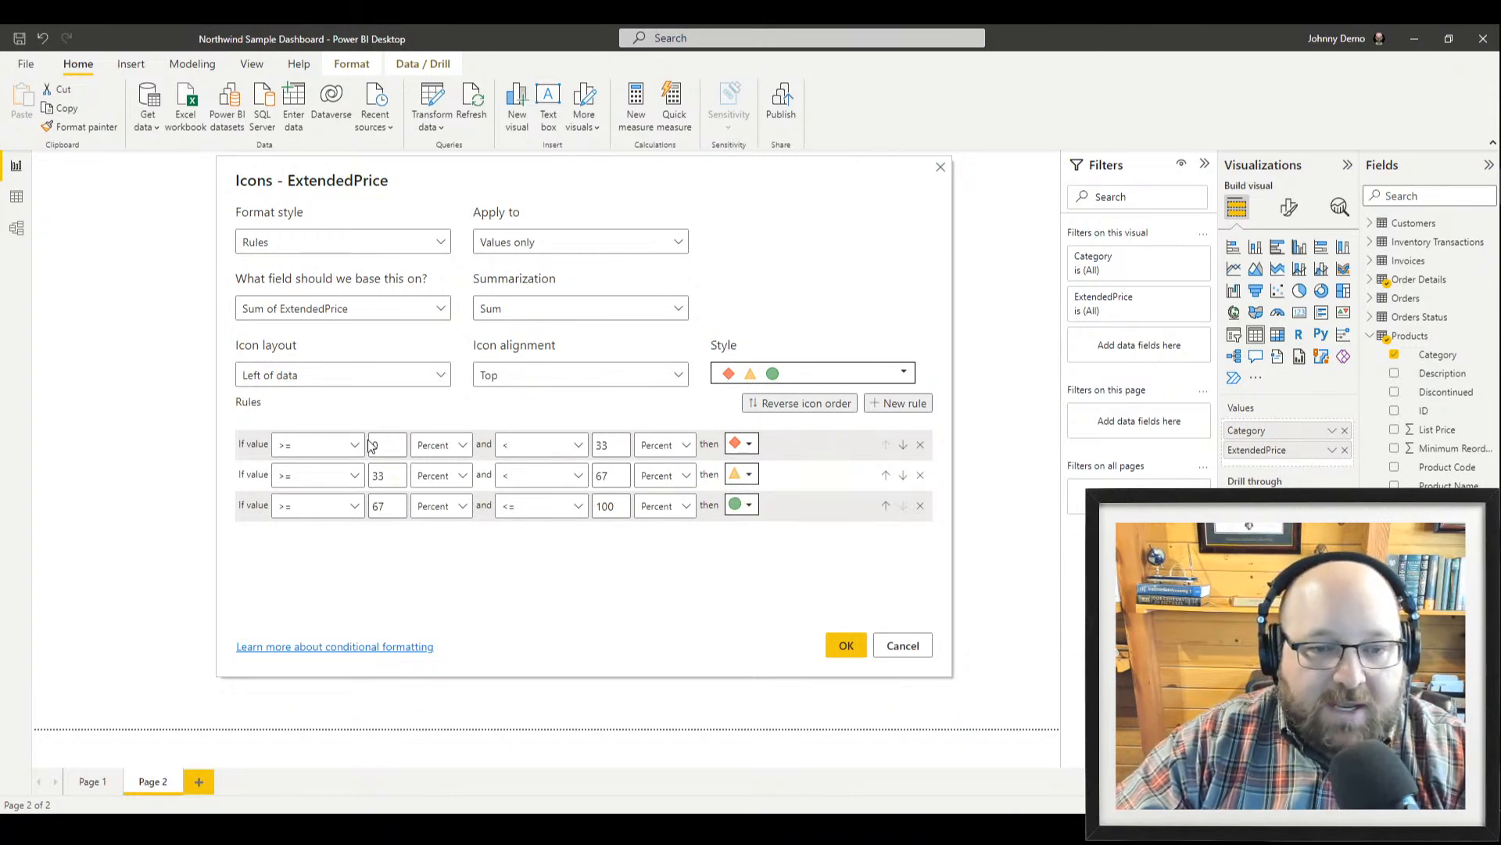
Set the third icon rule's minimum to 90 and the second rule's maximum to 89, then apply
double_click(383, 504)
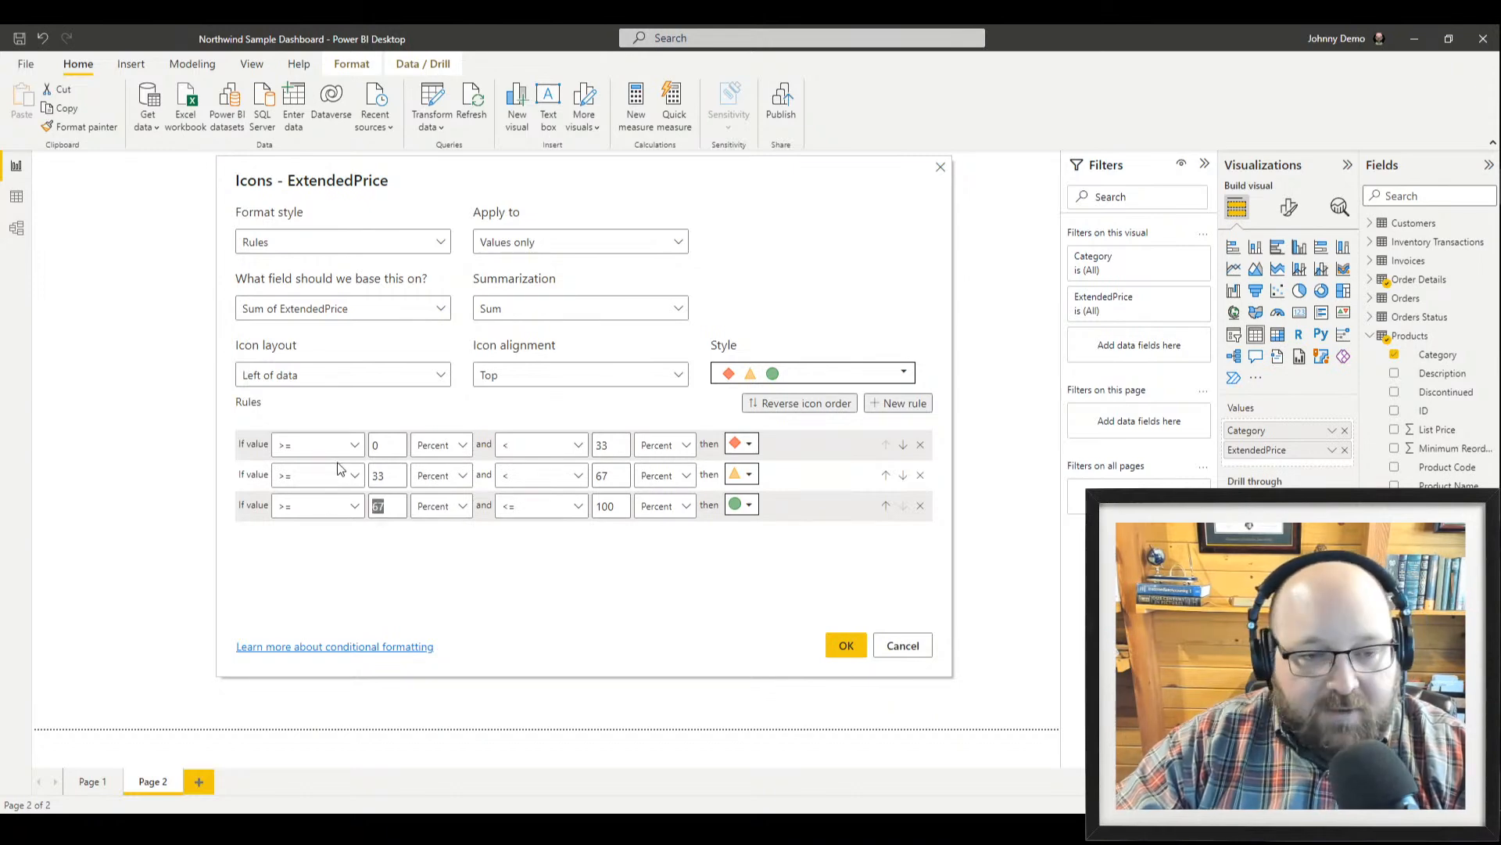
text(90)
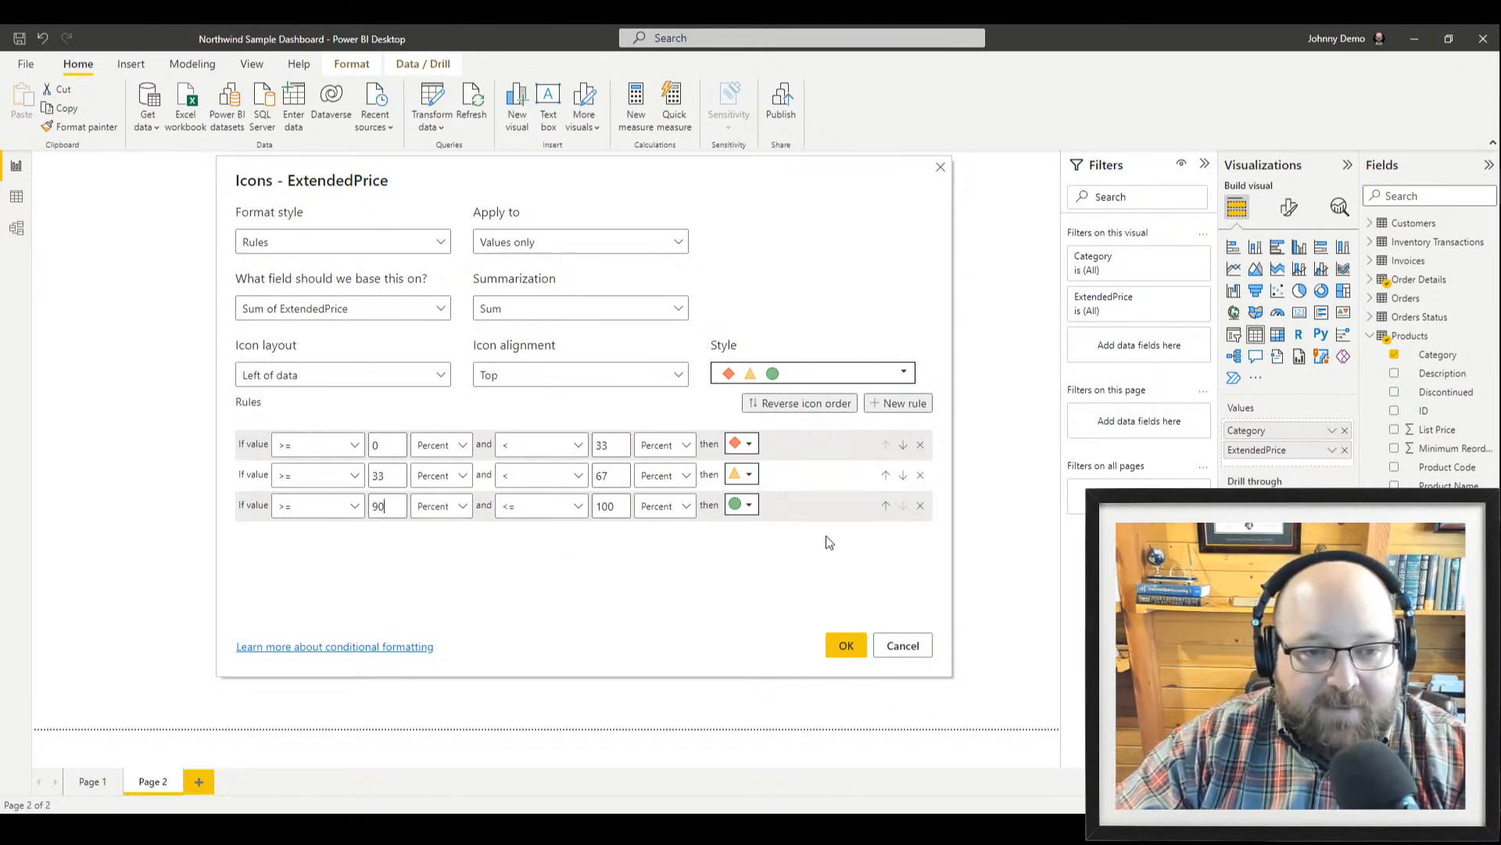
double_click(602, 475)
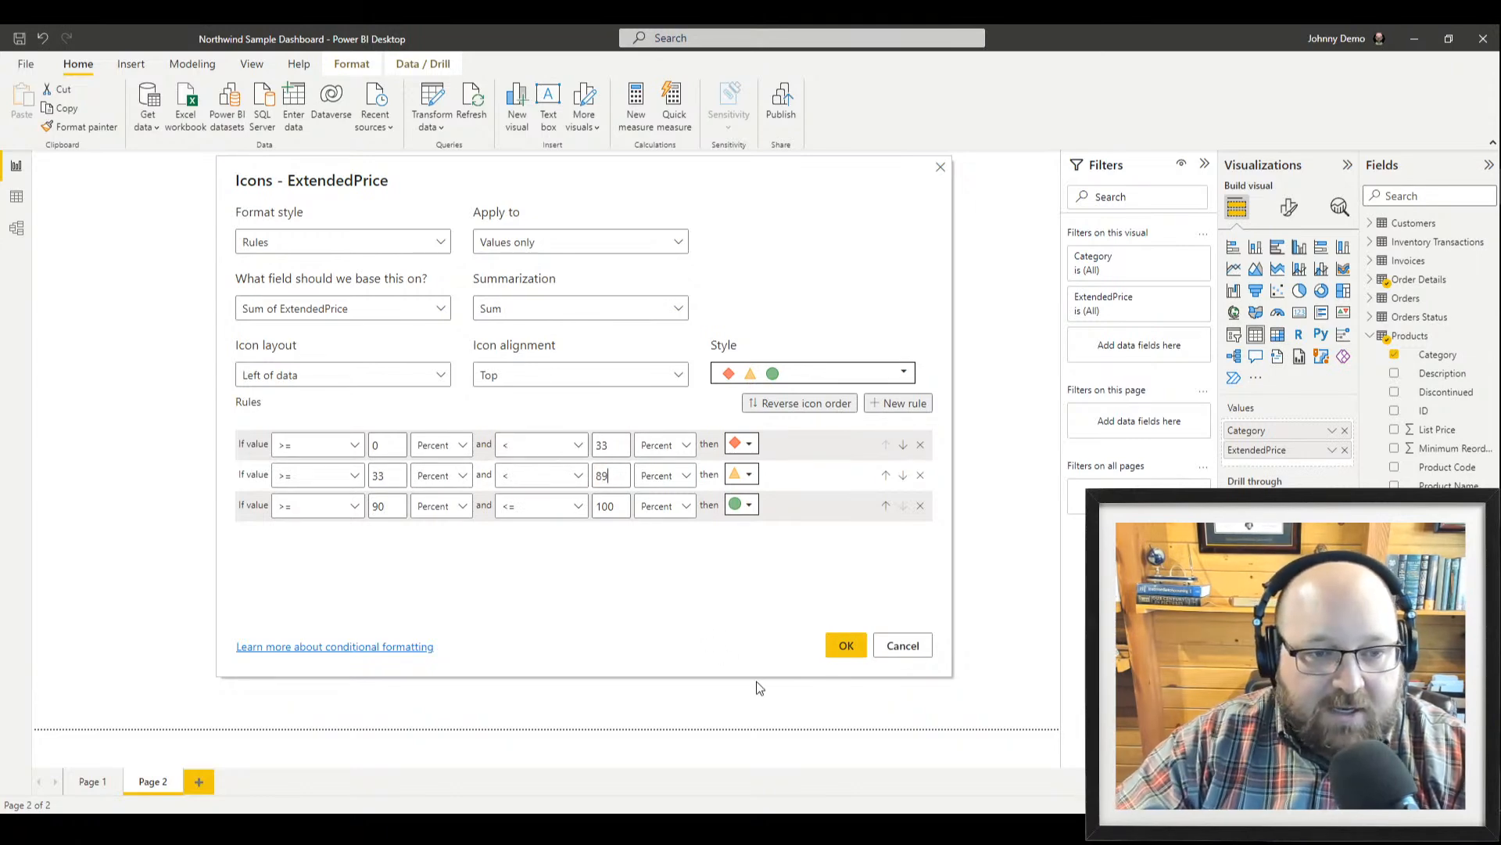
click(846, 647)
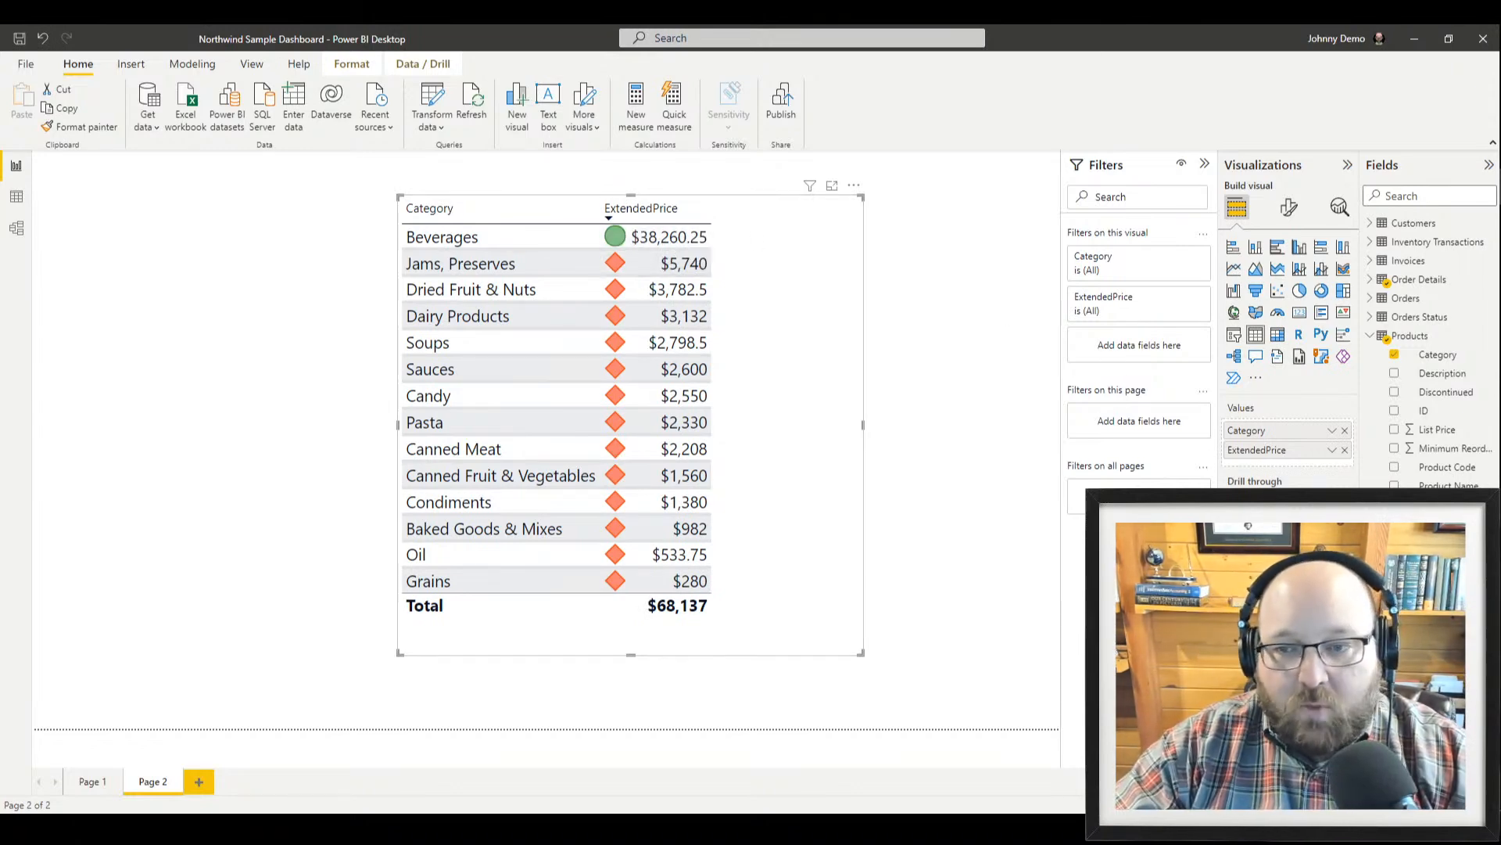
click(1332, 451)
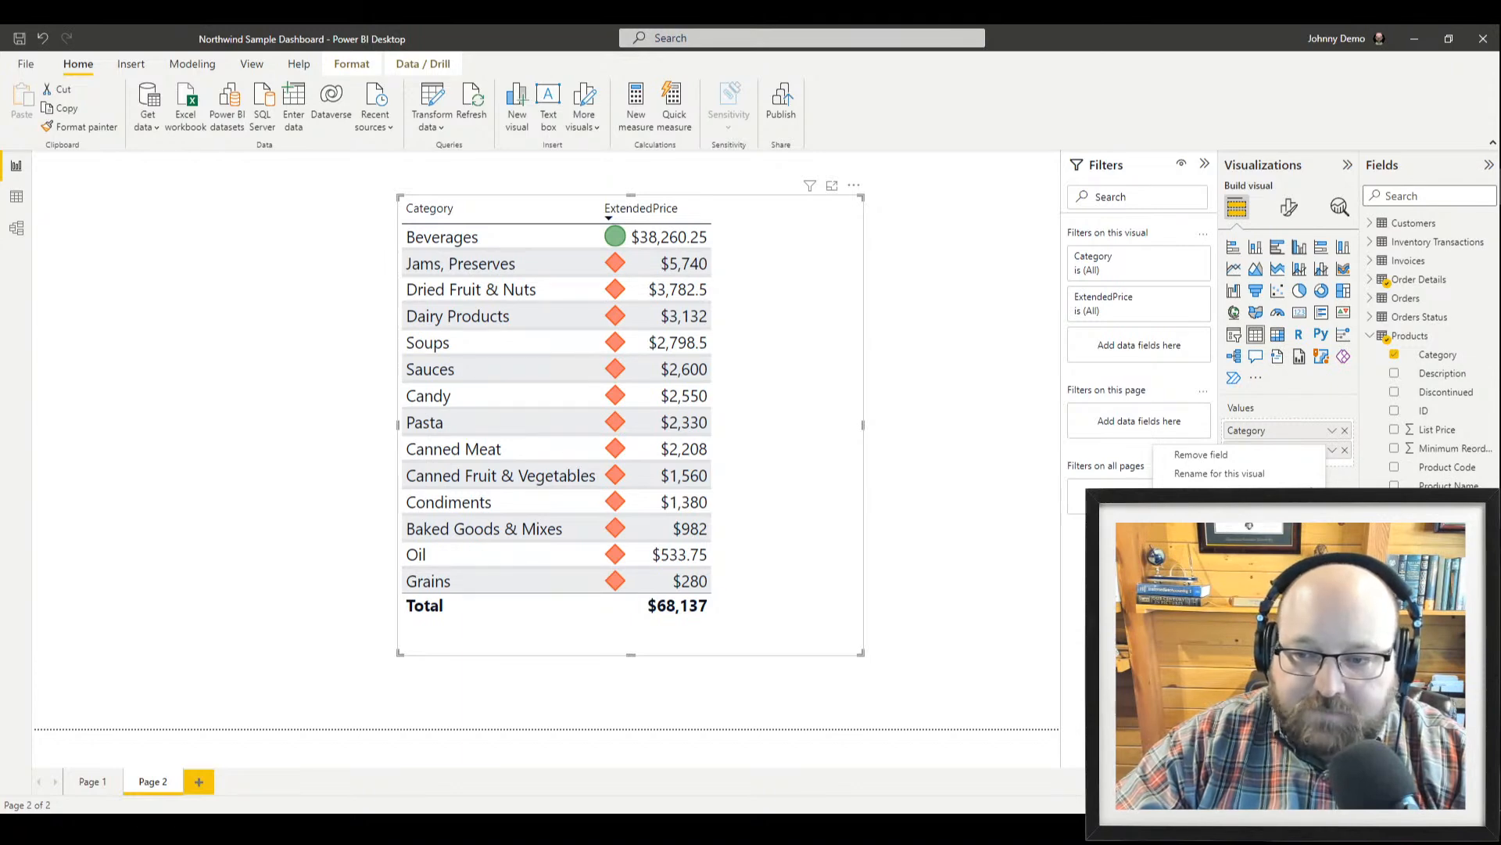
Swap the ExtendedPrice icons for a gradient font colour that includes a yellow middle colour
click(1243, 549)
click(1331, 451)
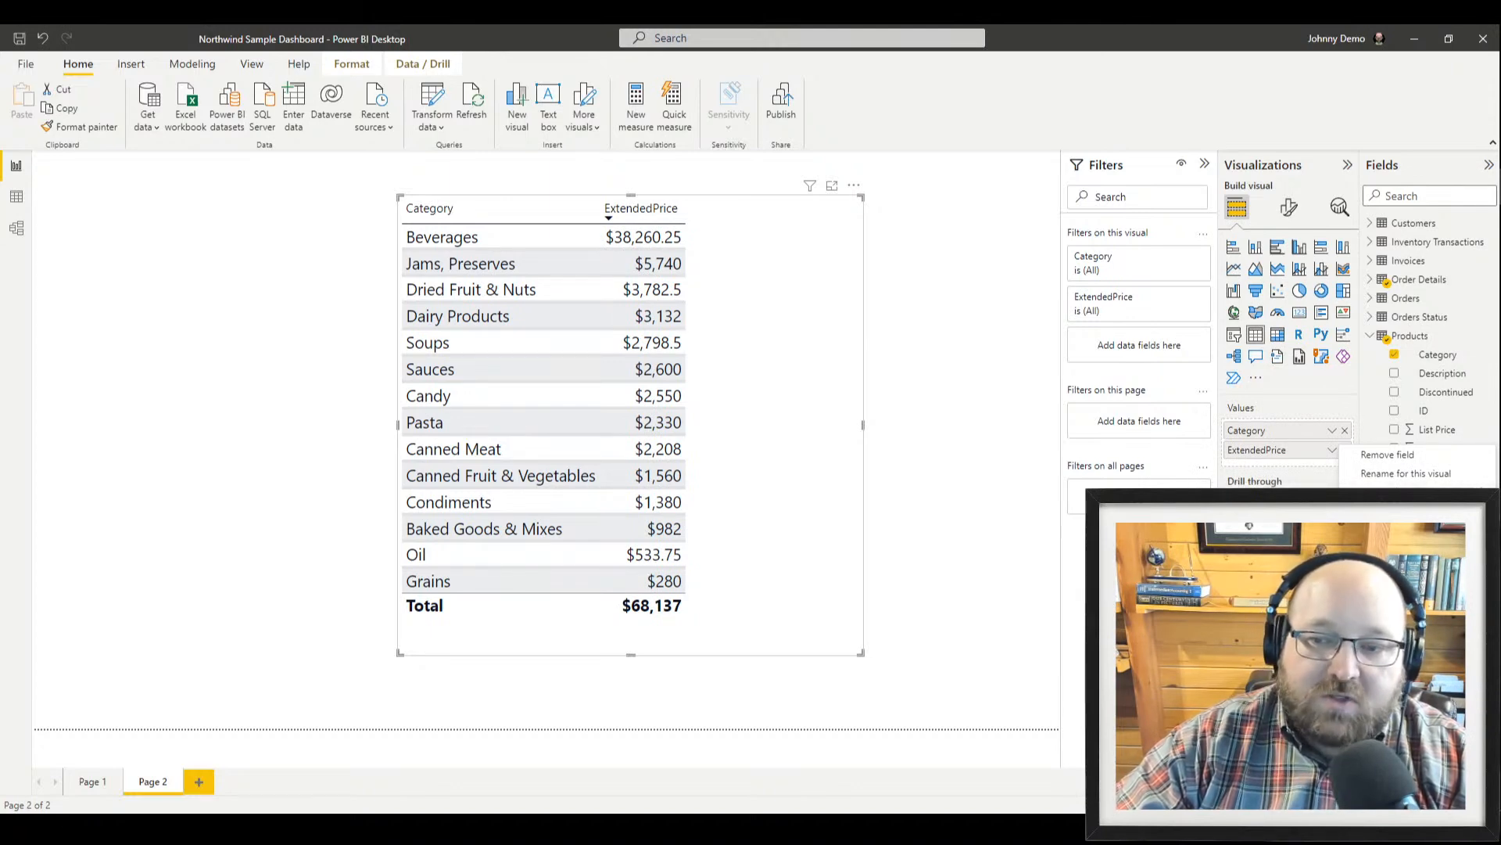
click(1251, 548)
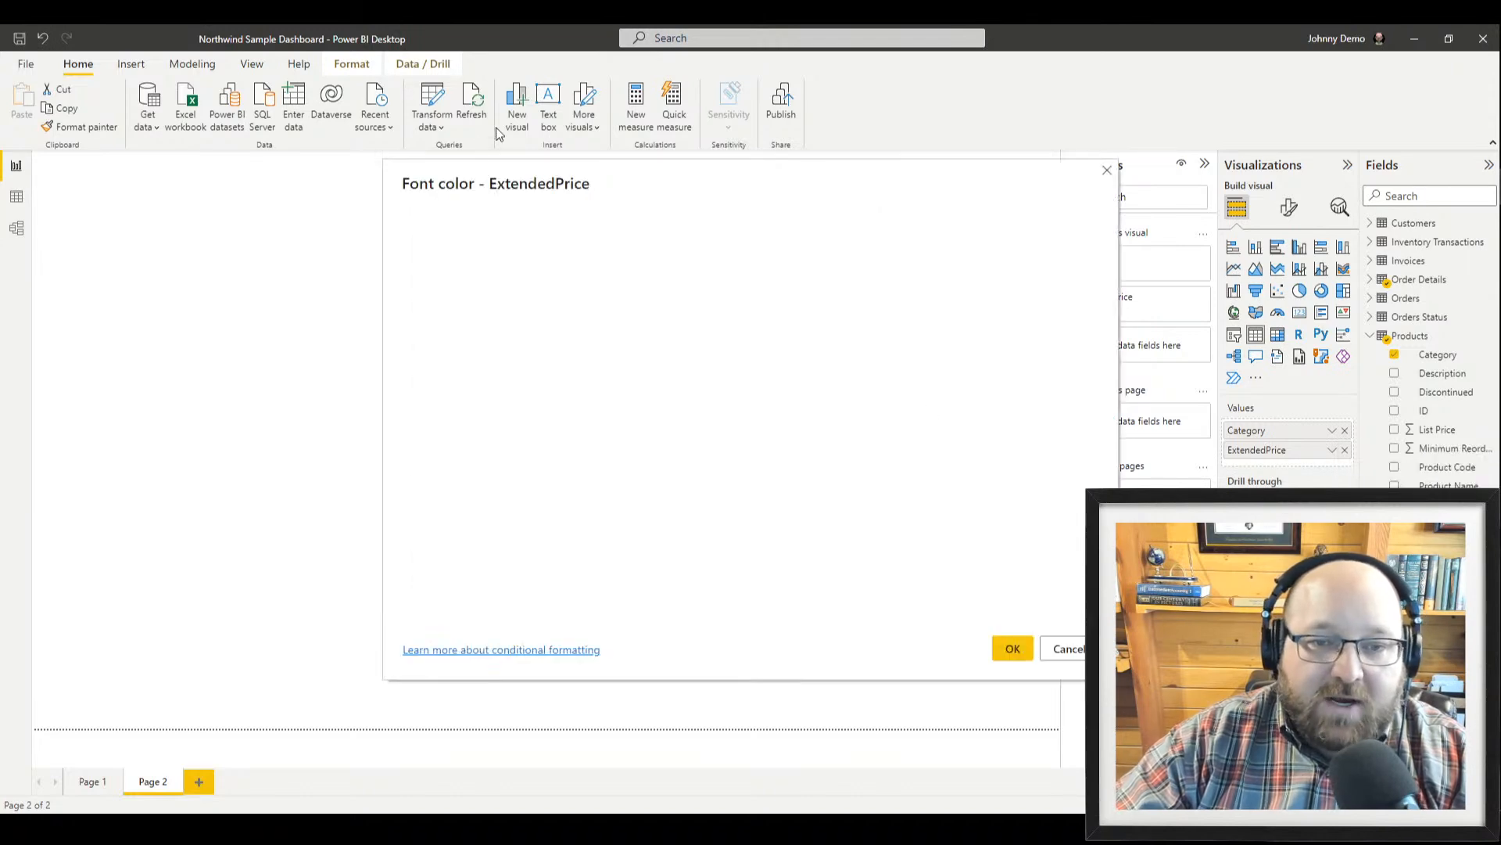
drag(505, 195, 328, 178)
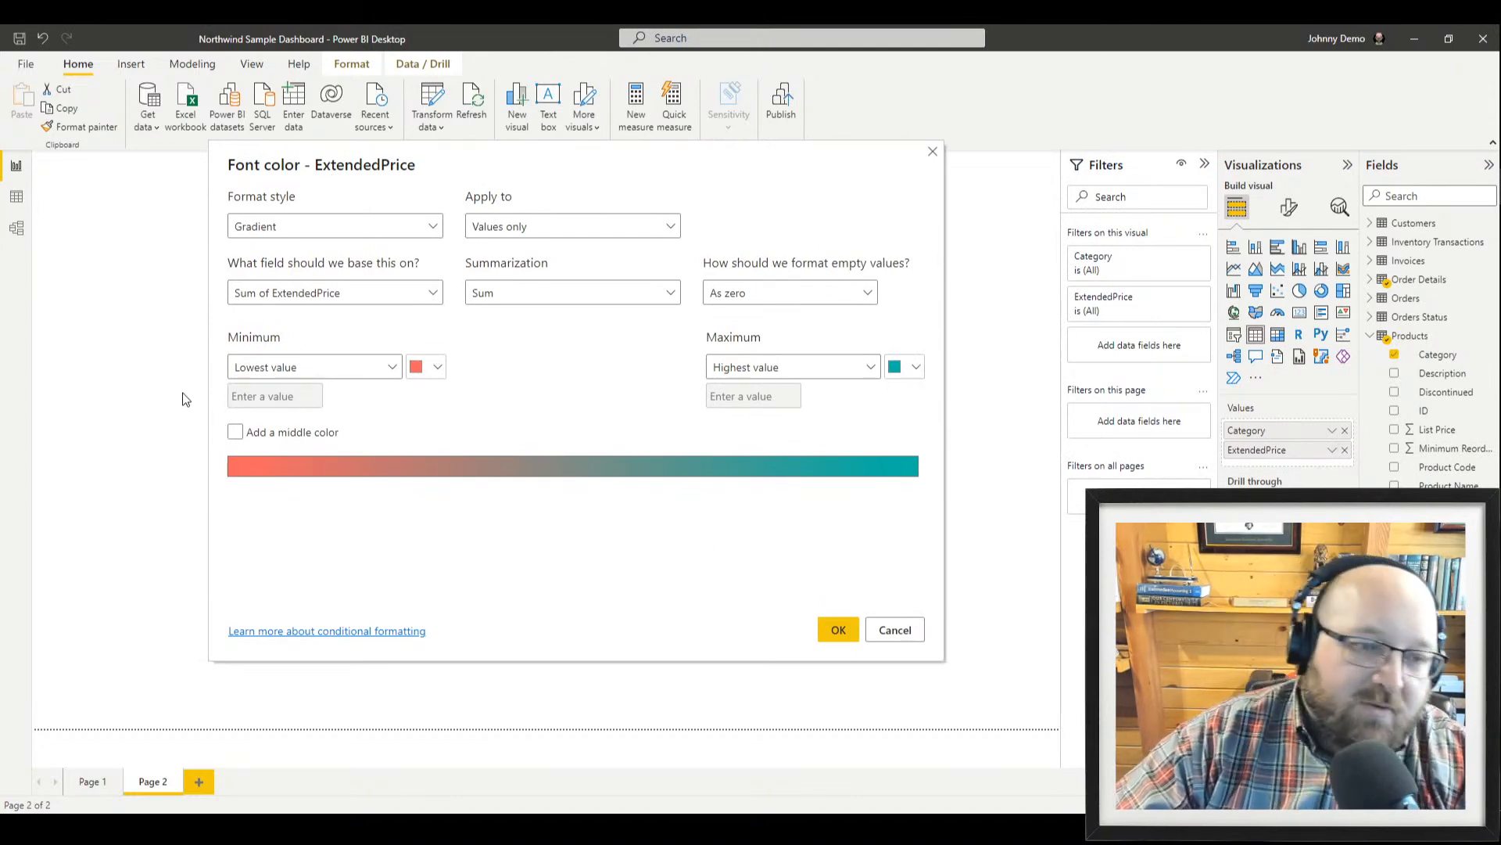
click(236, 432)
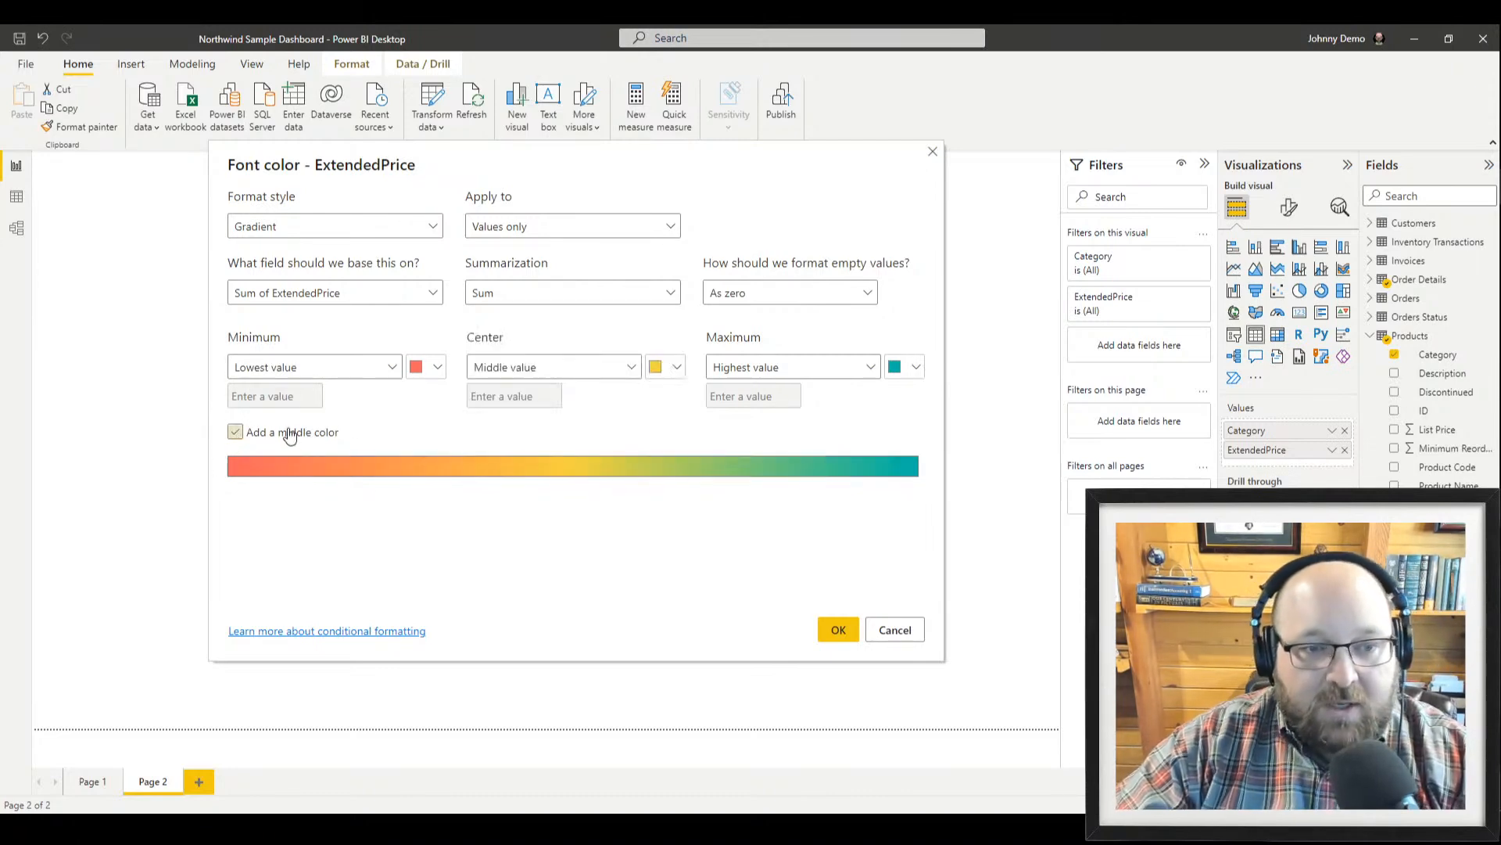
click(835, 633)
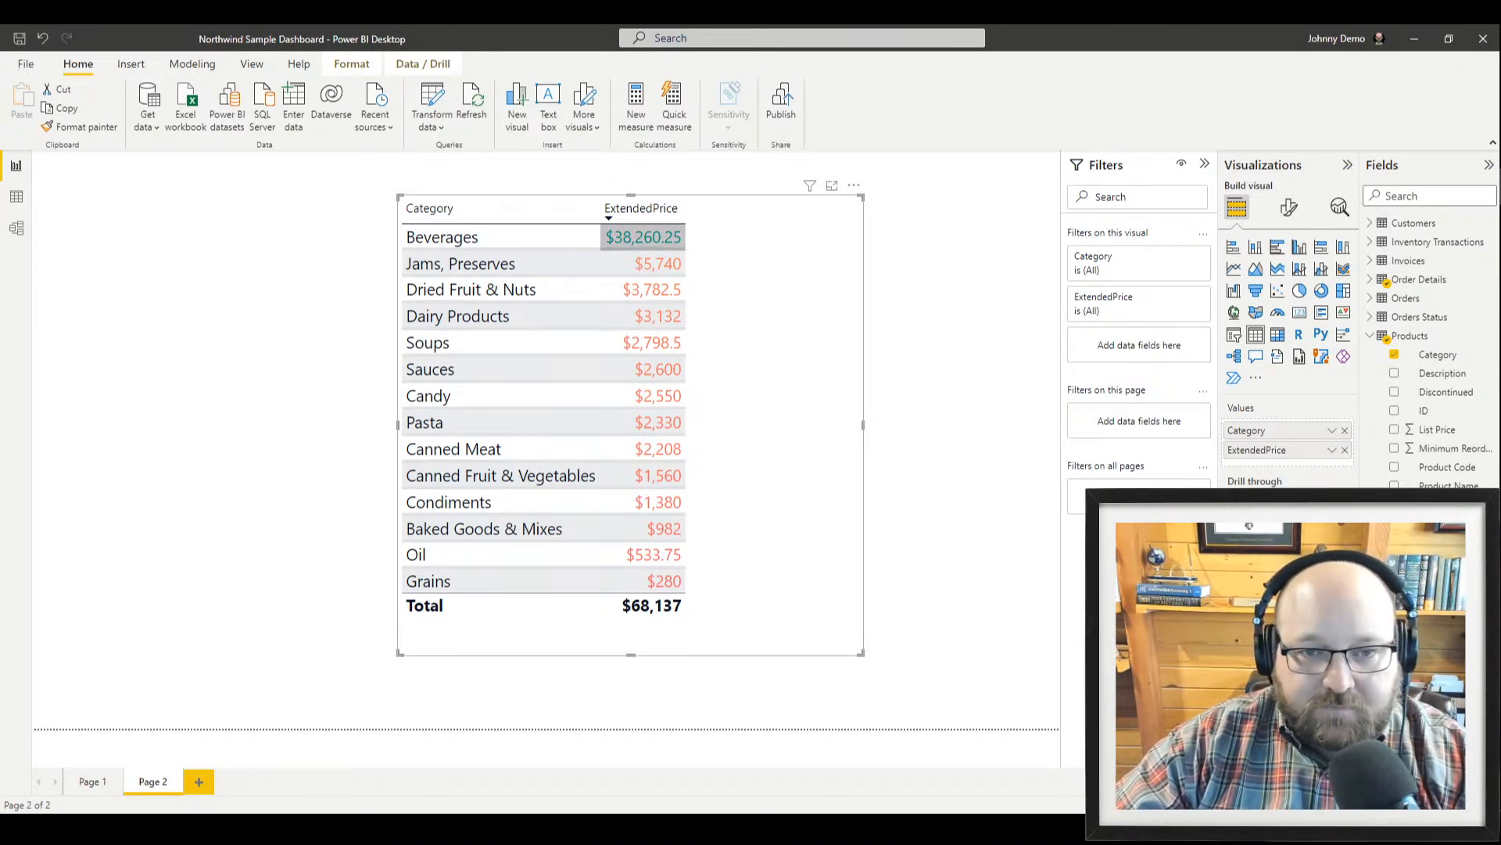
Highlight Beverages in the table and widen the Filters pane to shrink the canvas
click(632, 240)
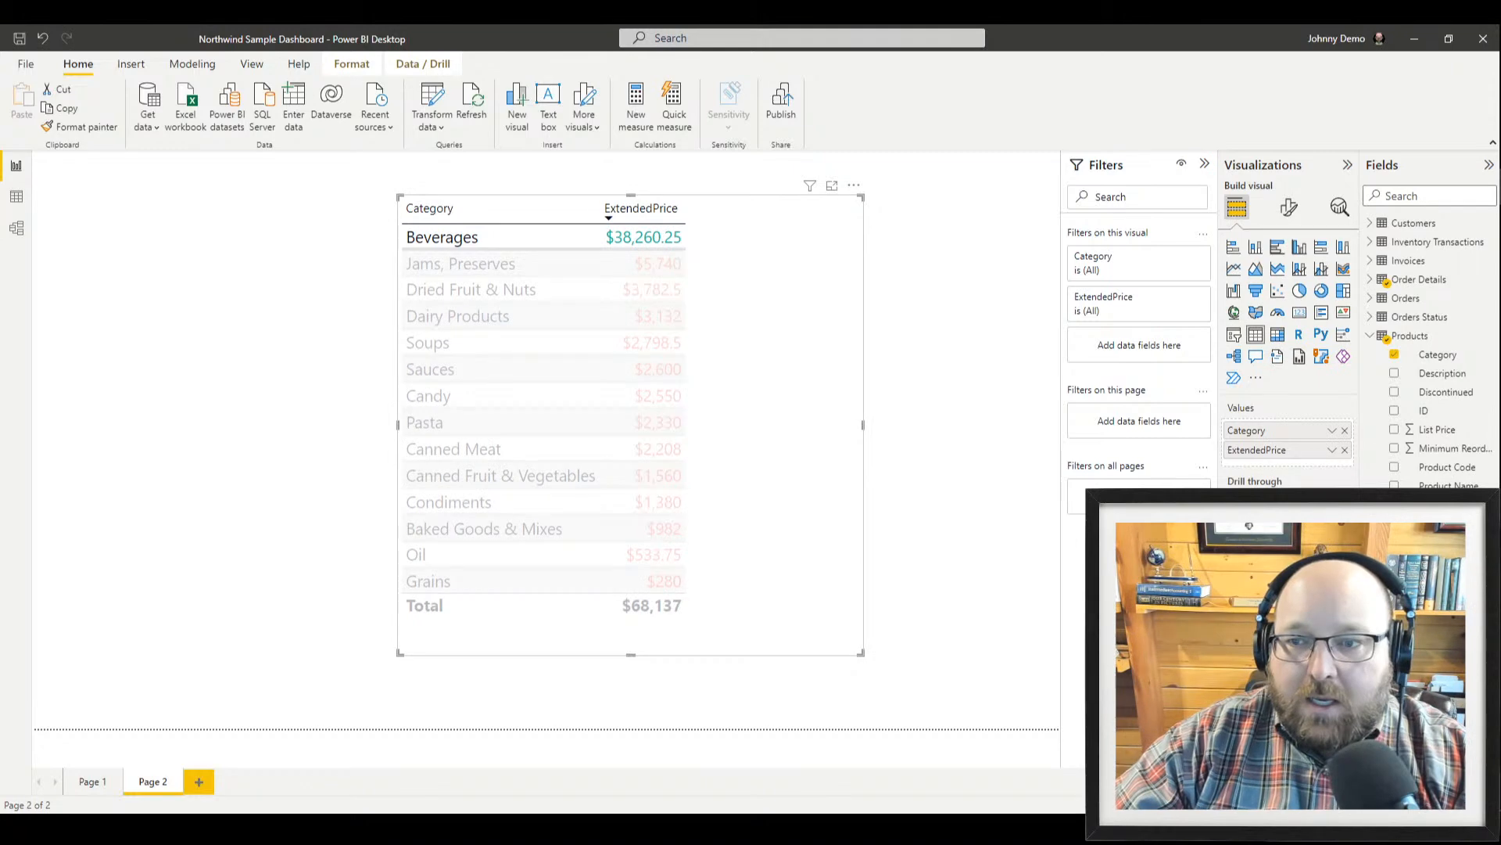
drag(1059, 392, 957, 343)
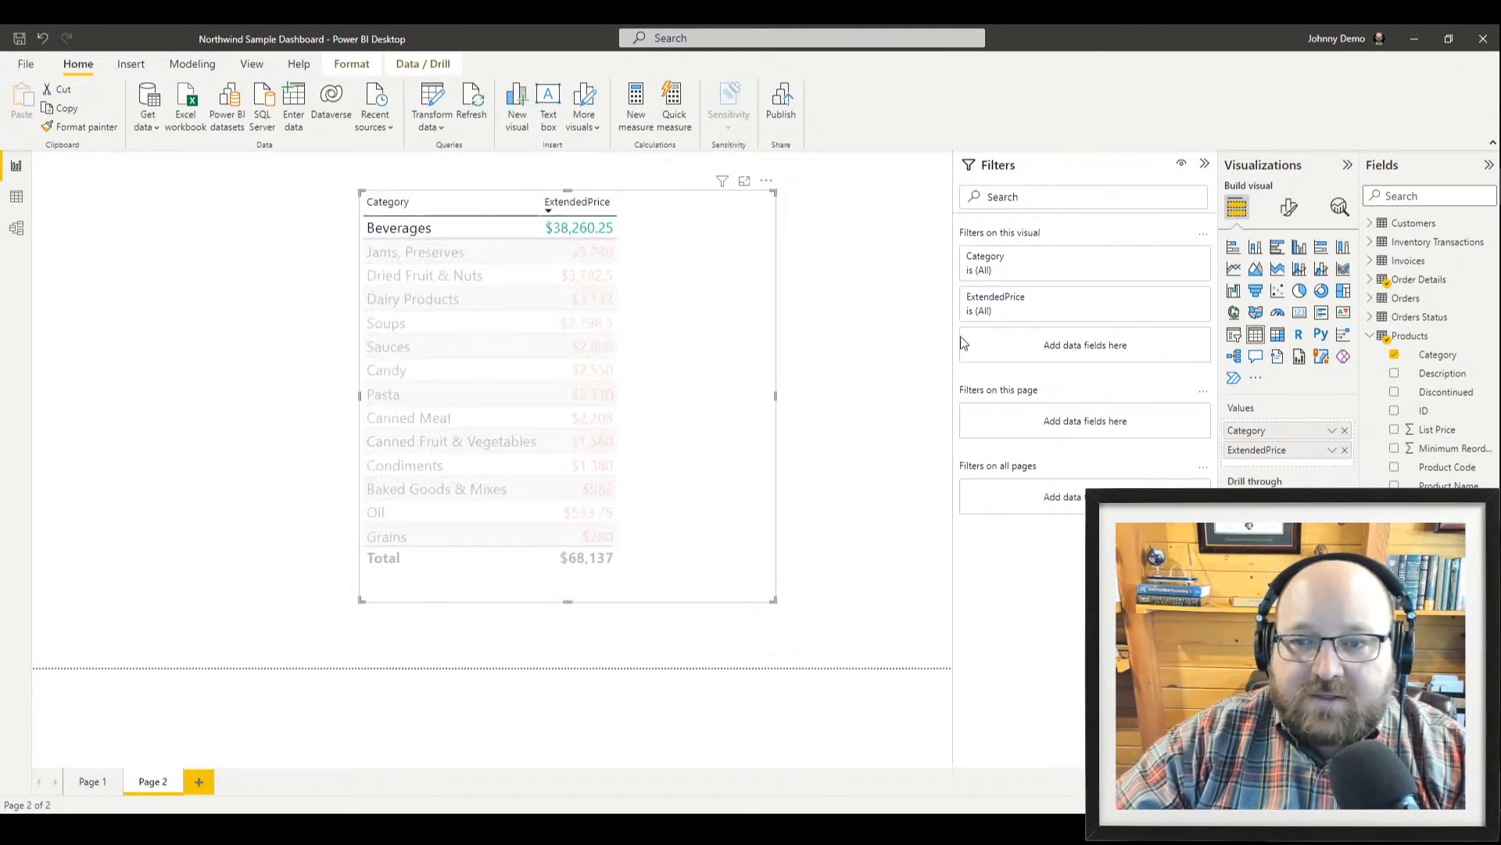
double_click(1264, 452)
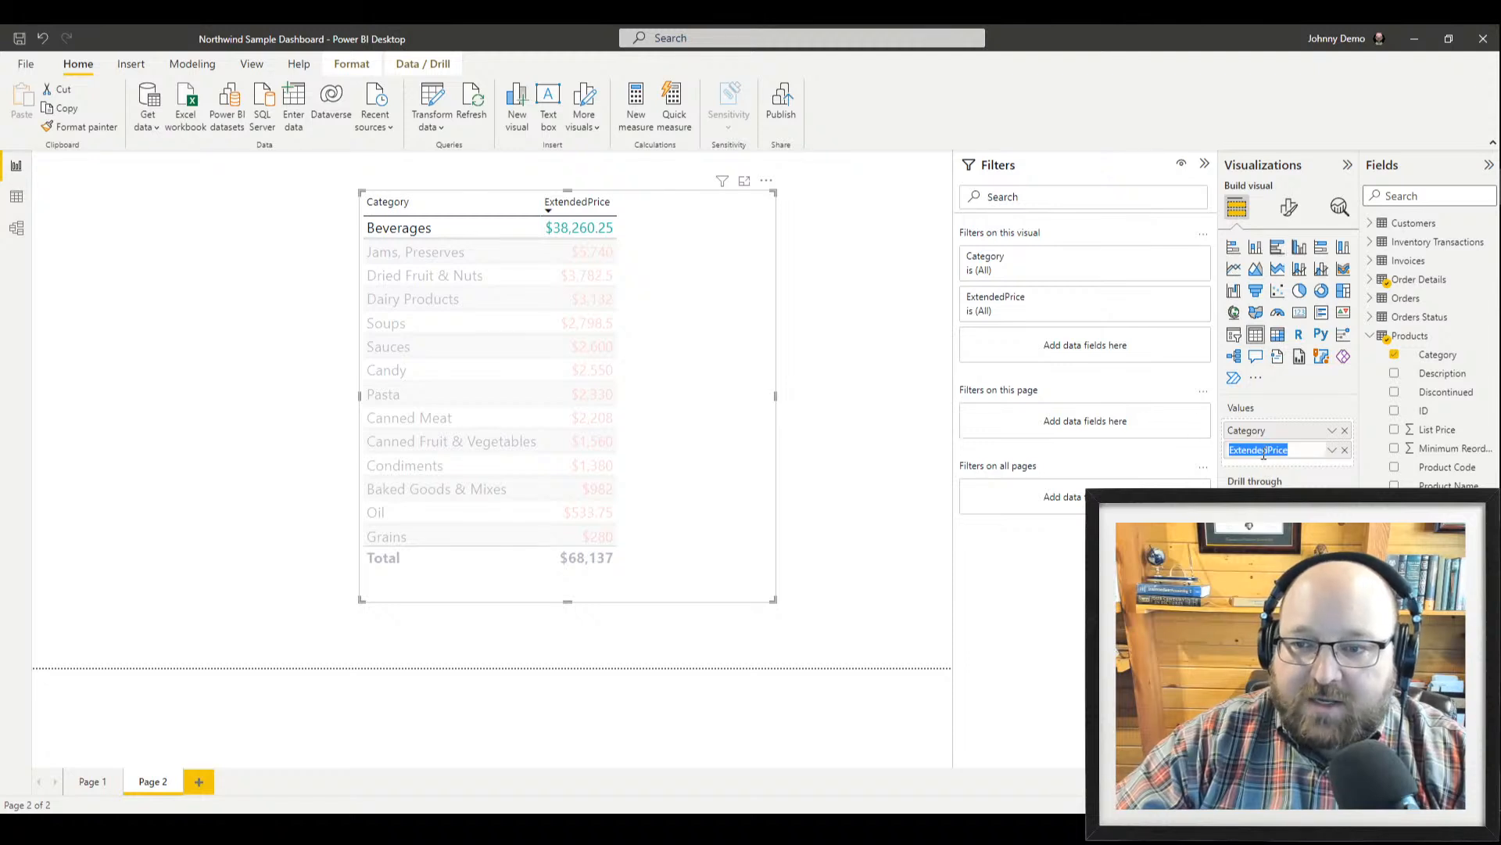
Browse the table's Values, style preset and General size settings without changing anything
click(1287, 211)
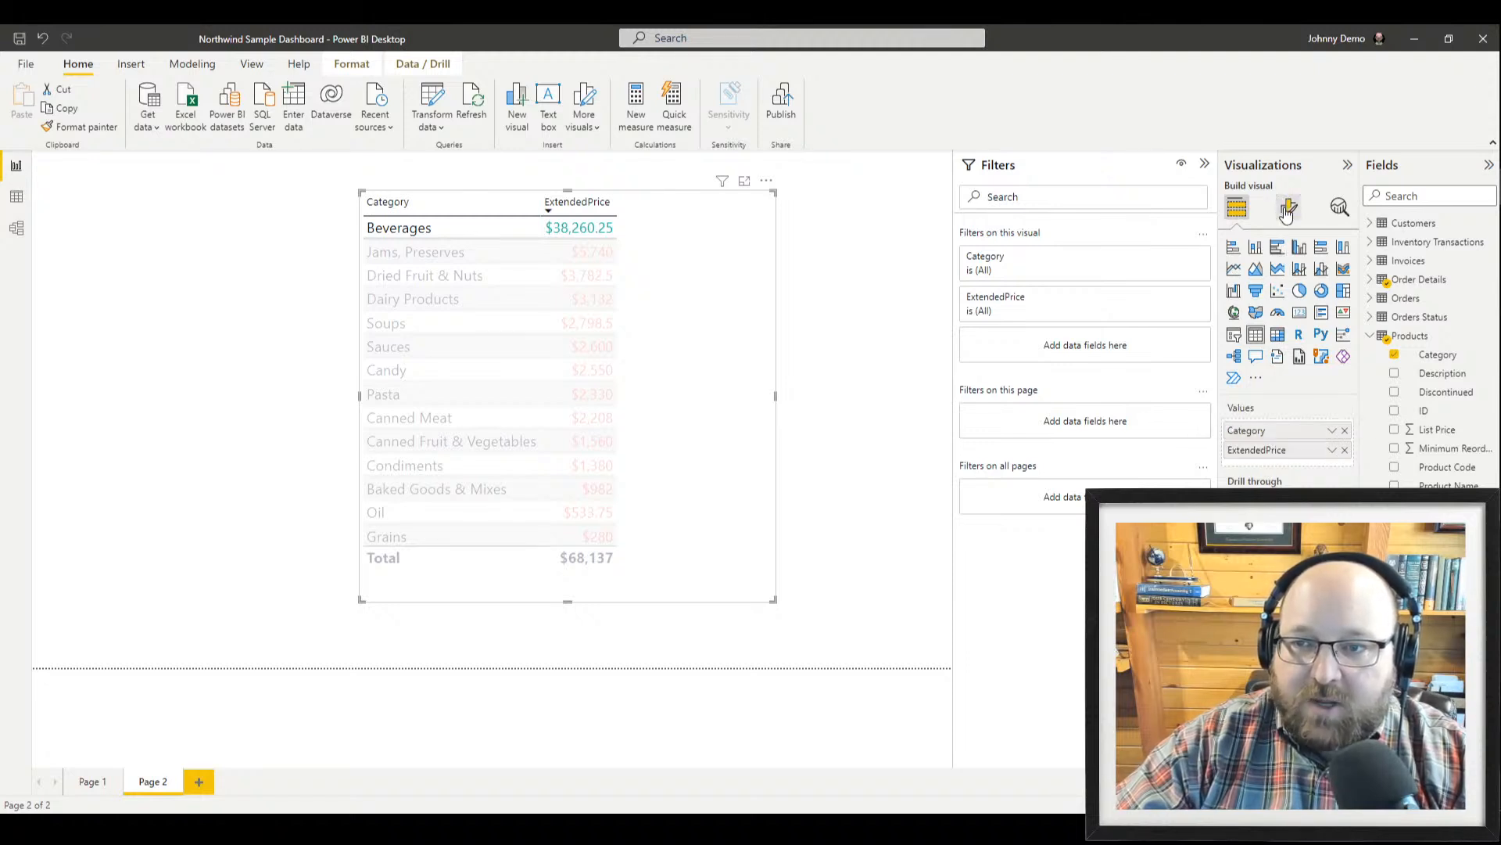
click(1250, 378)
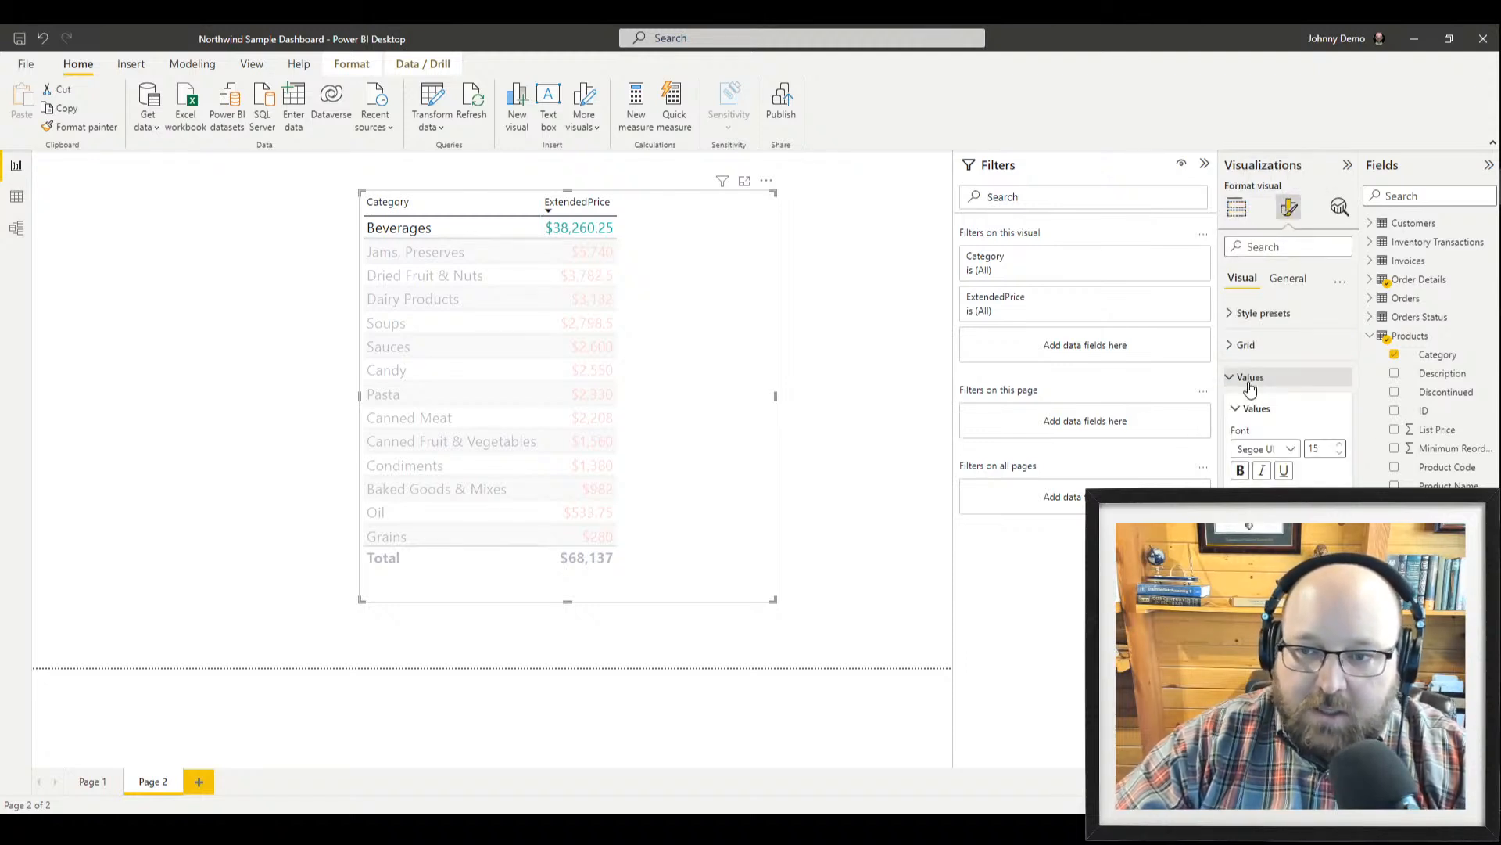
scroll(1251, 383, down, 3)
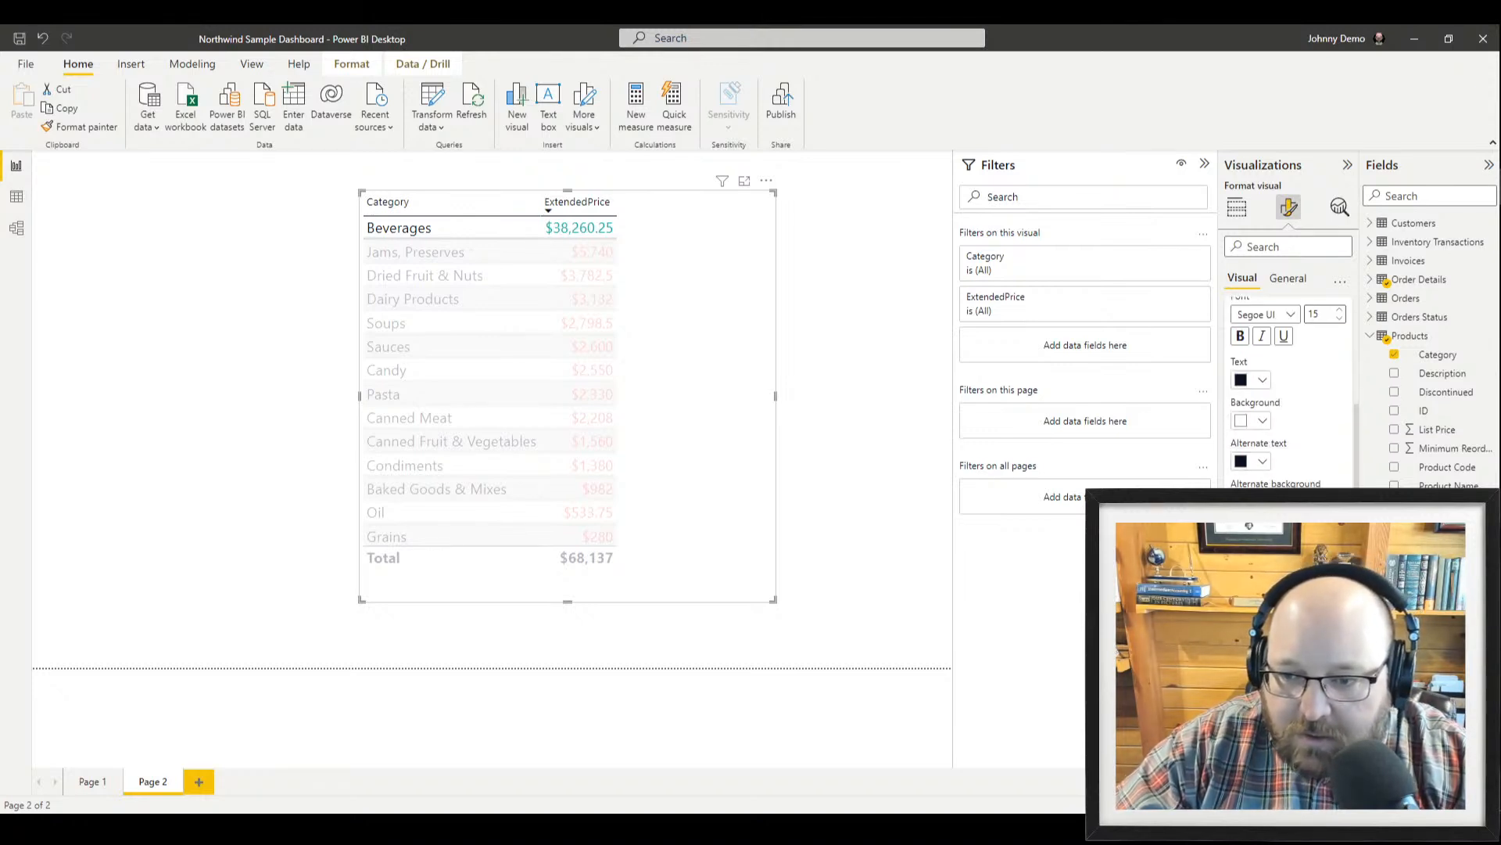
scroll(1281, 471, up, 3)
click(1247, 409)
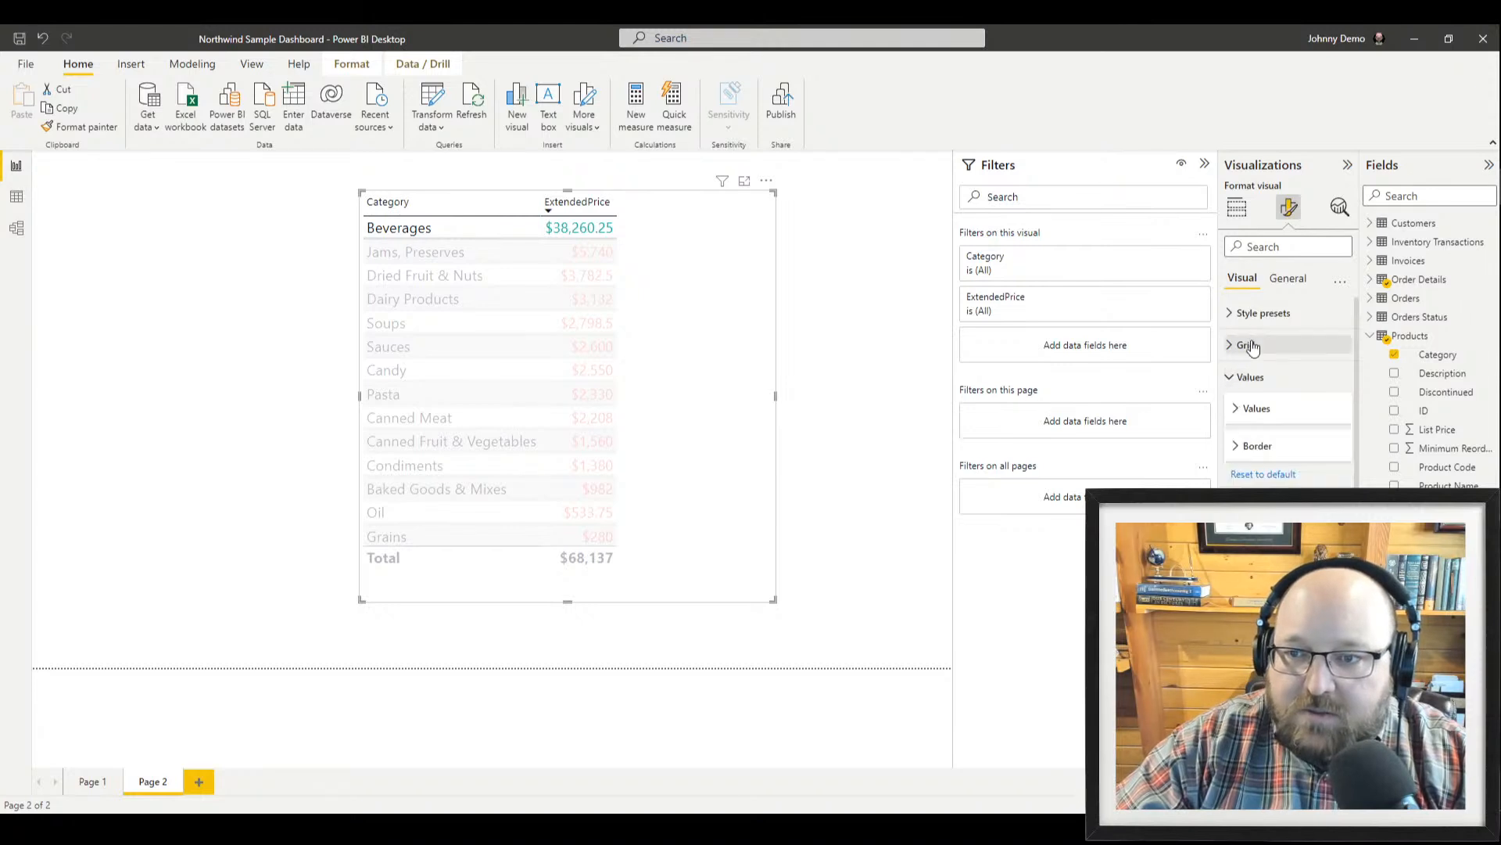
click(1254, 319)
click(1297, 345)
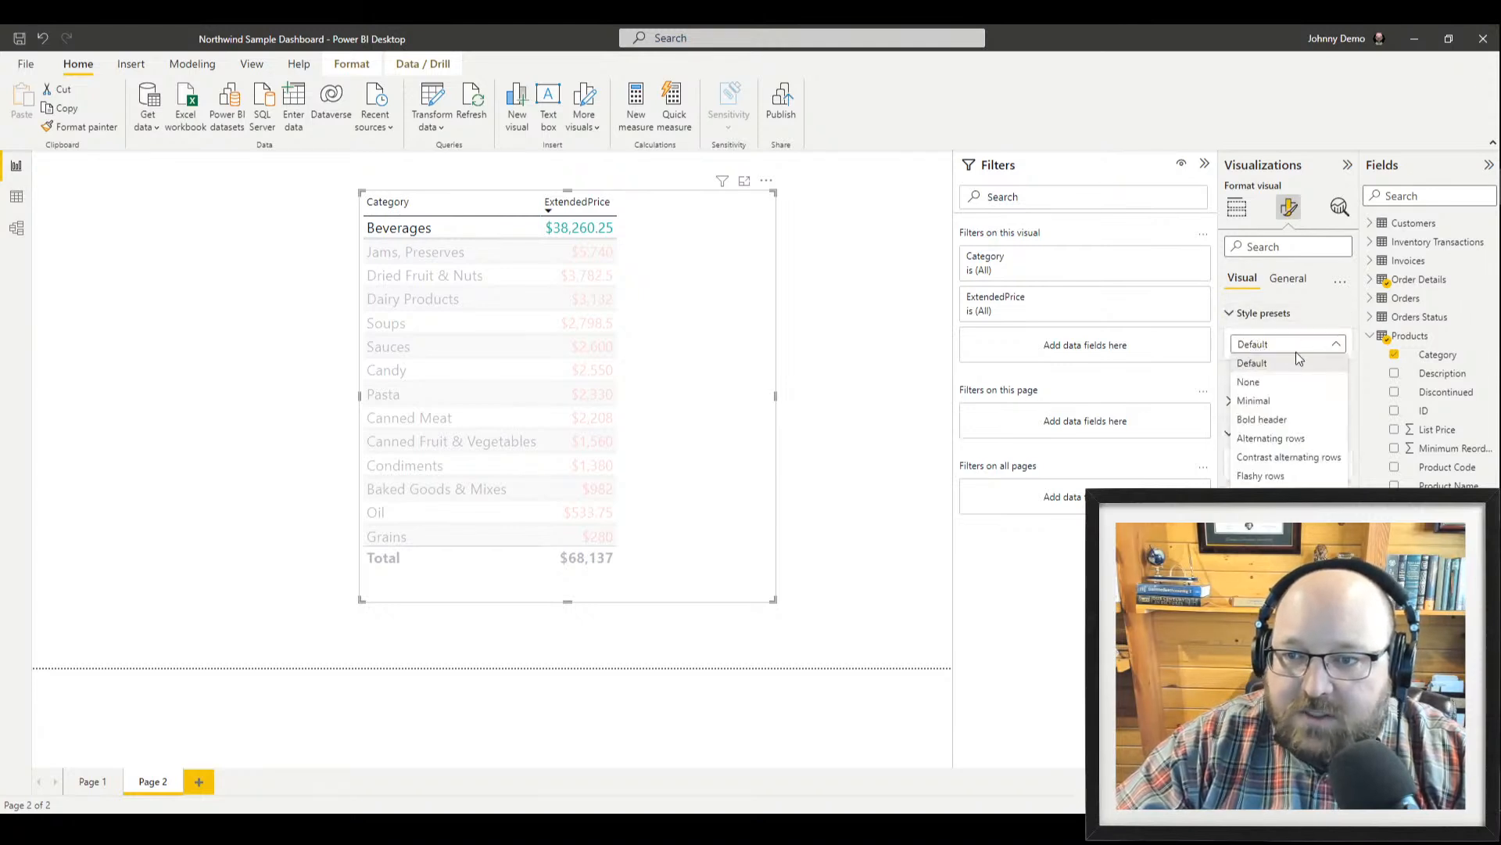
click(1297, 359)
click(1281, 279)
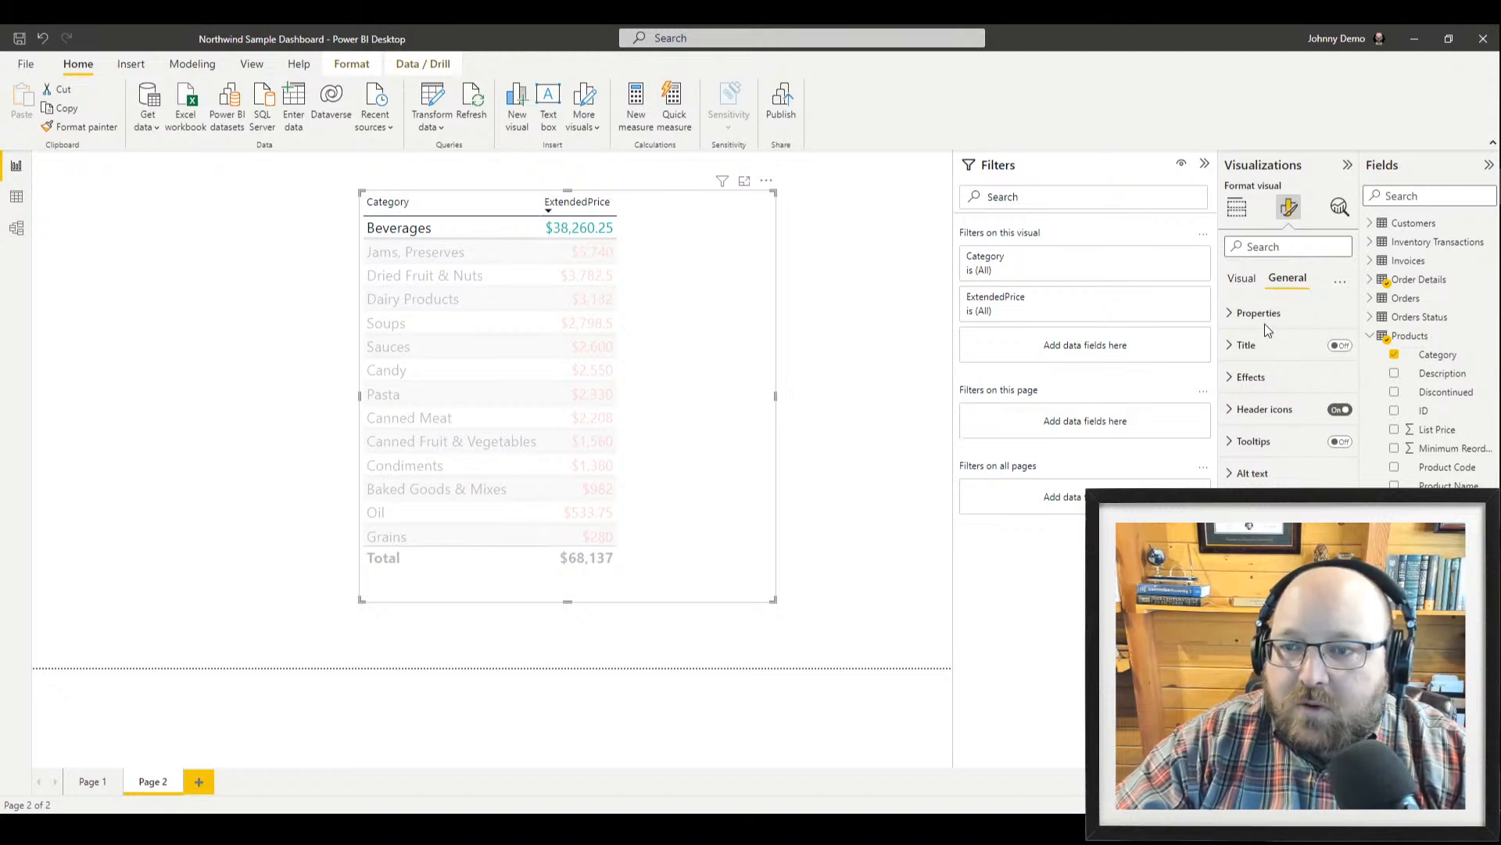
click(1259, 313)
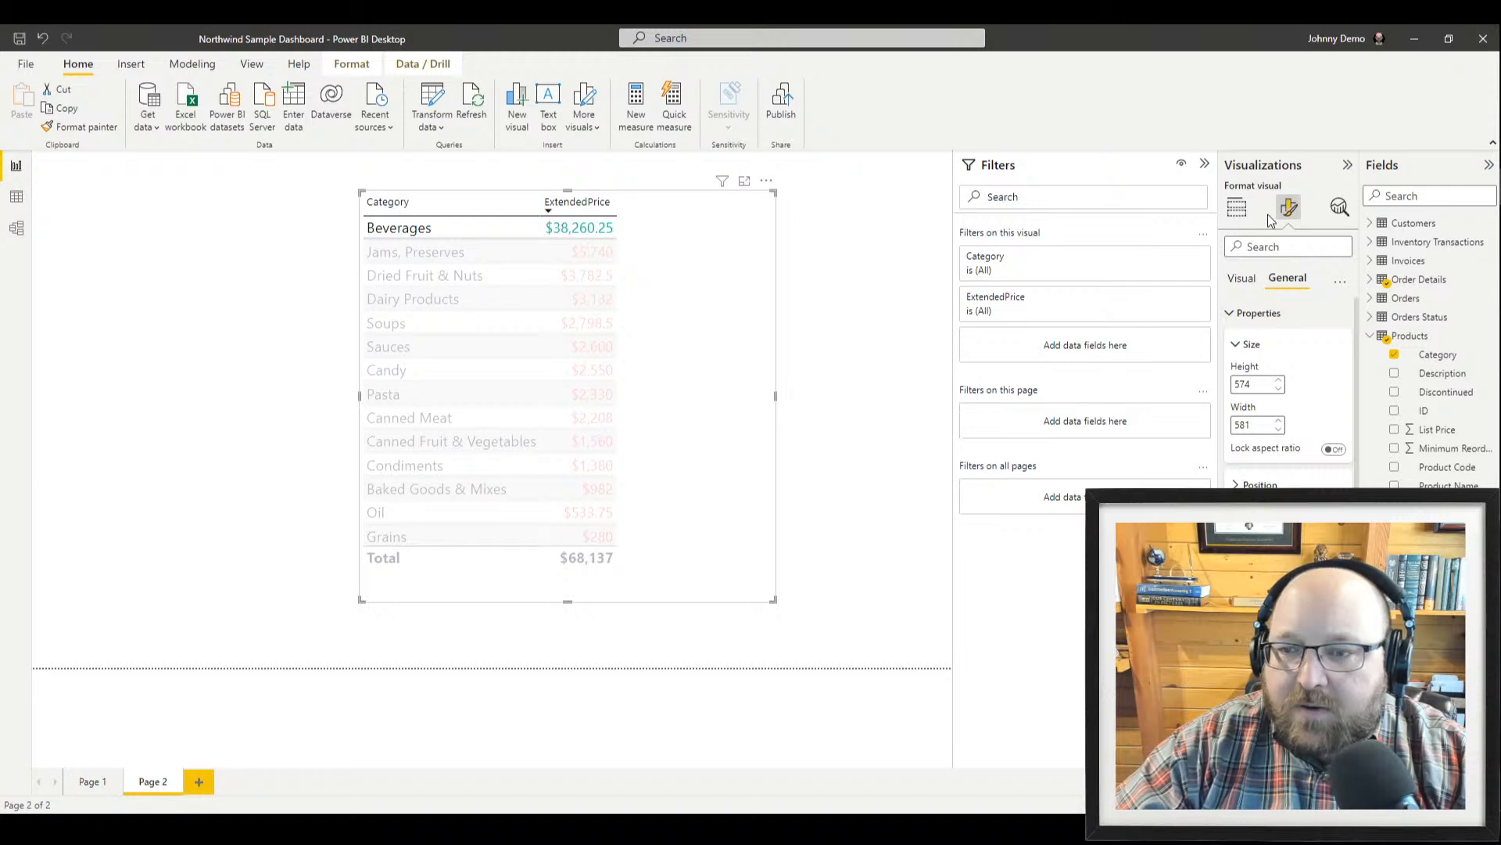
click(1237, 208)
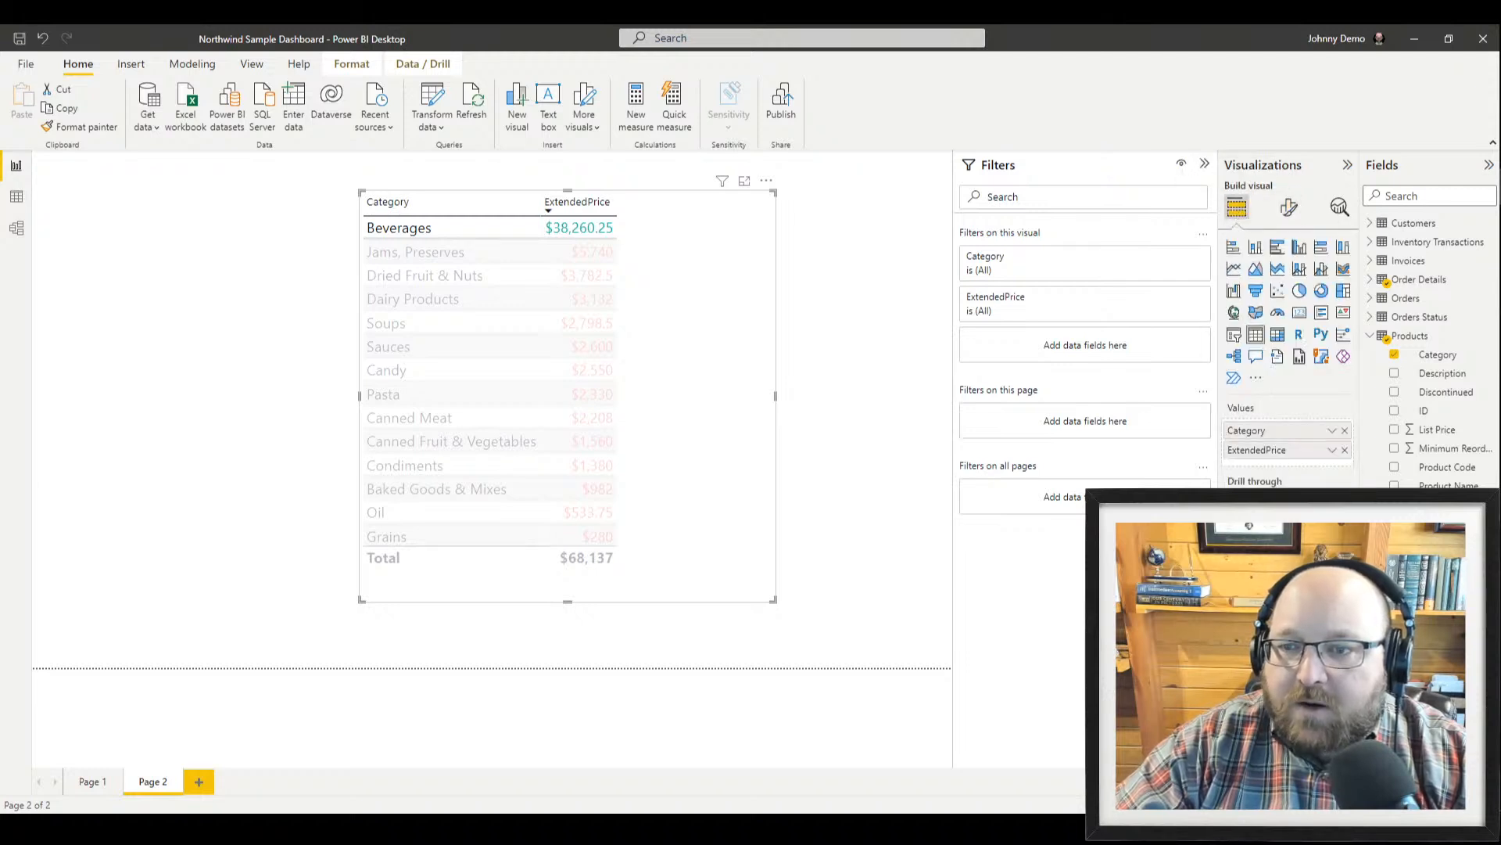
click(1331, 451)
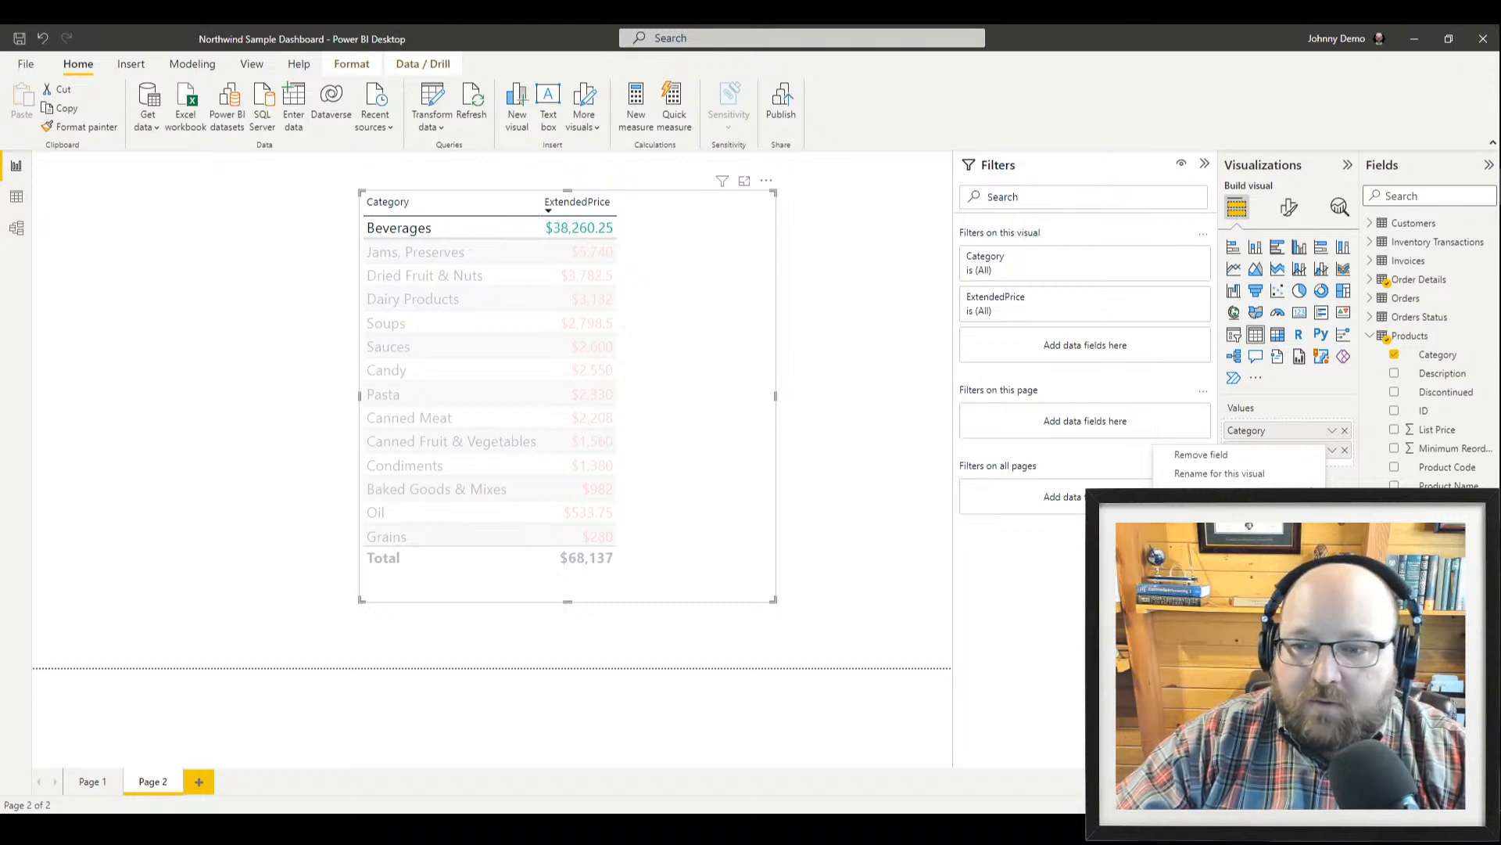
Remove the conditional font colours from the ExtendedPrice values
click(1361, 536)
click(714, 341)
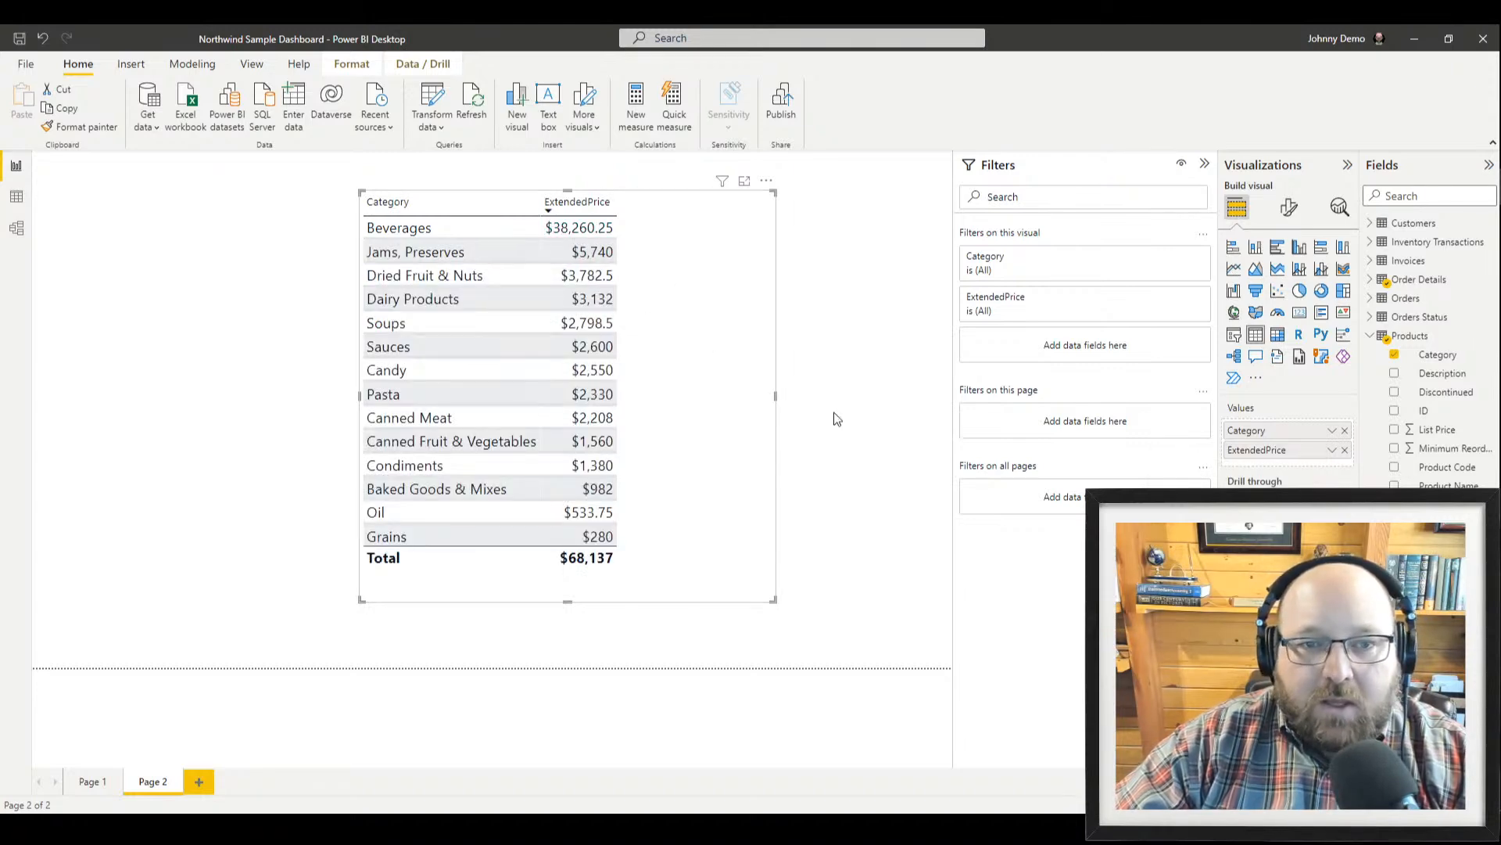
click(1331, 452)
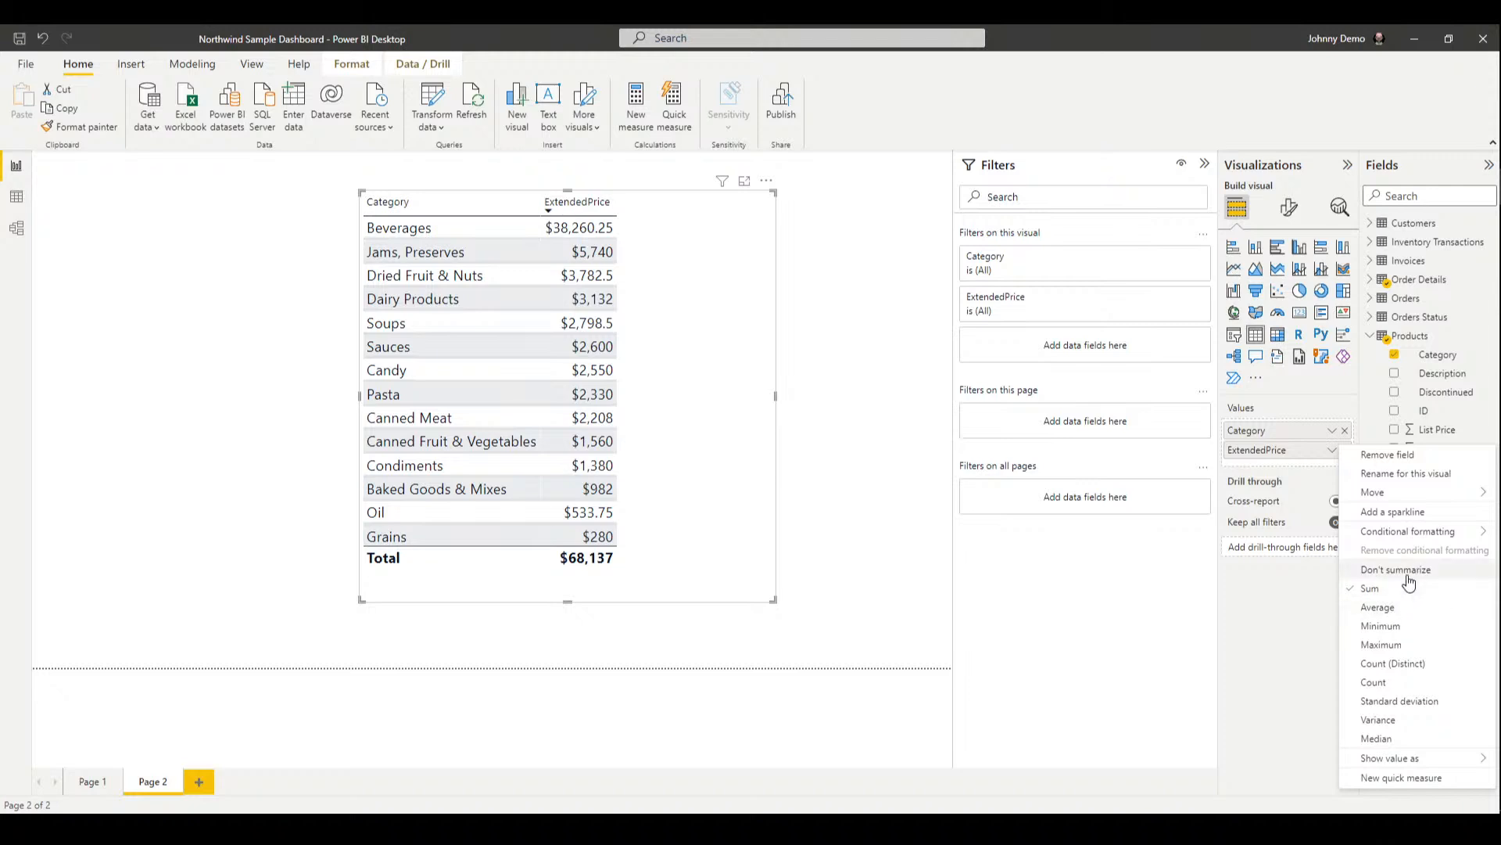
key(Escape)
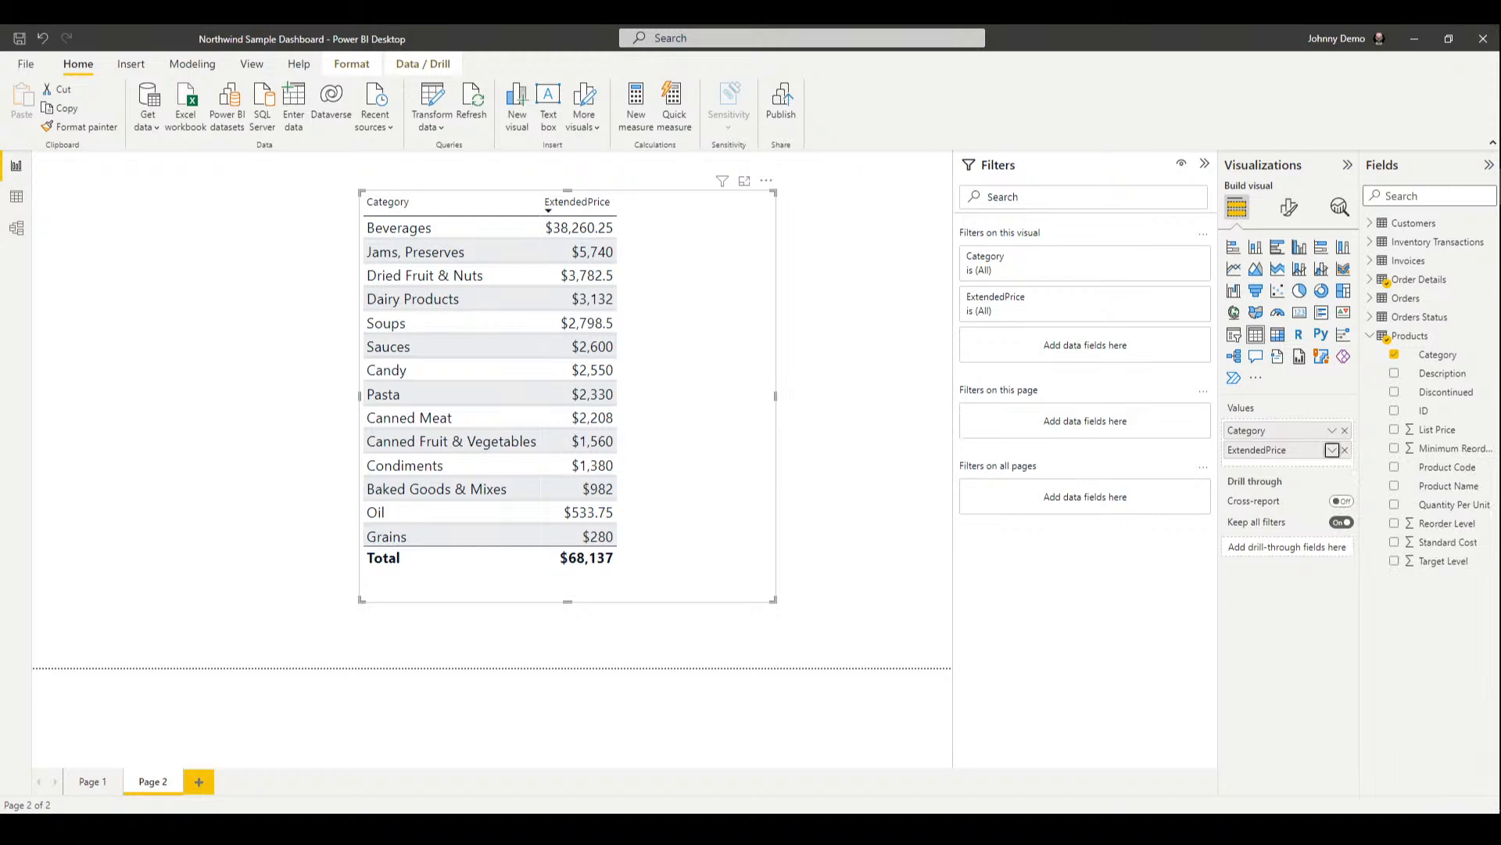
drag(1219, 403, 1031, 375)
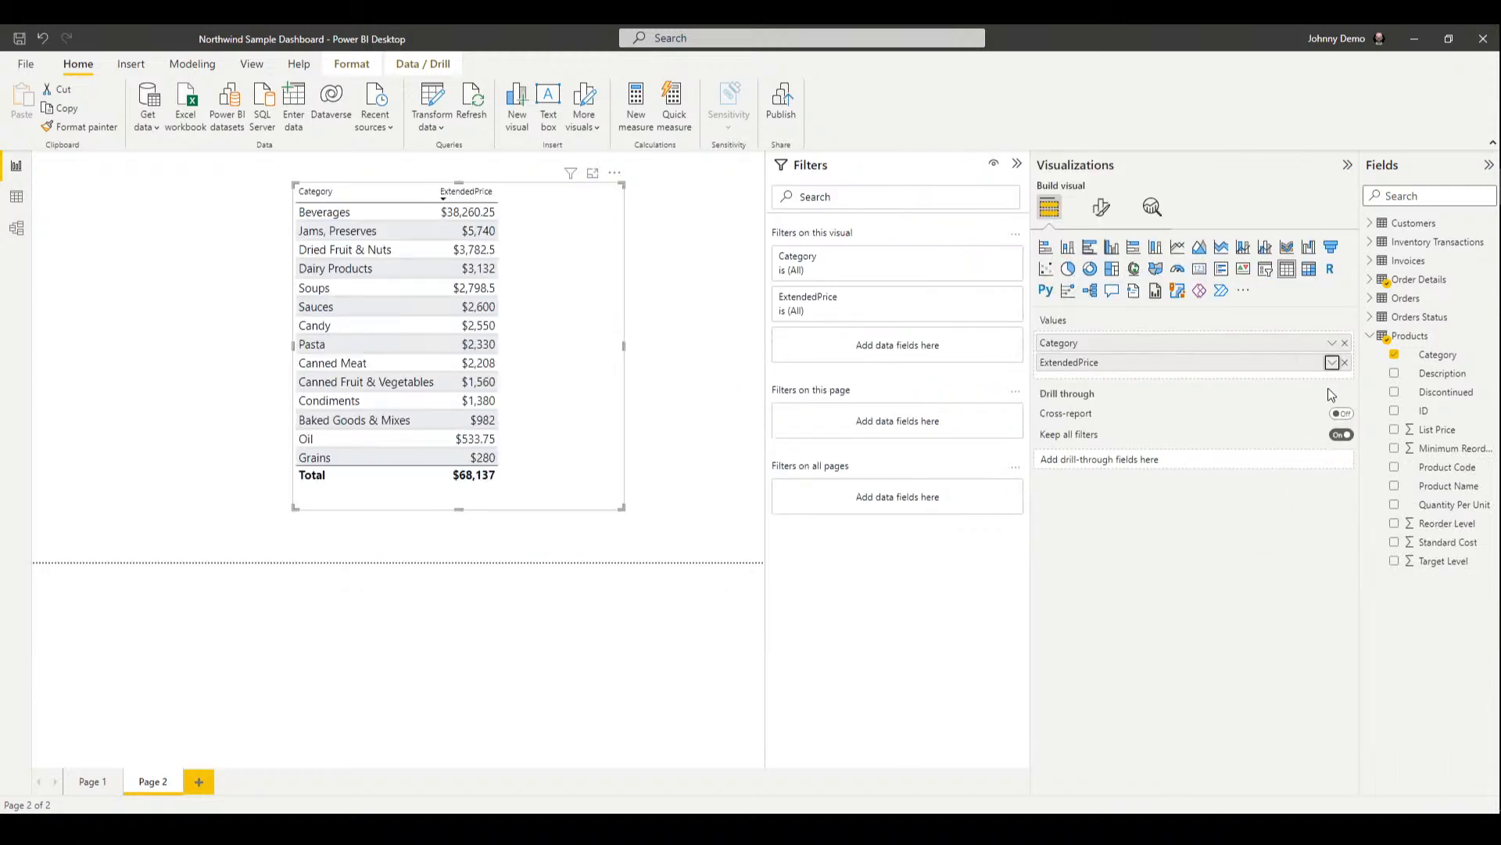
Change ExtendedPrice's aggregation to Maximum, then to Count per category
click(1331, 362)
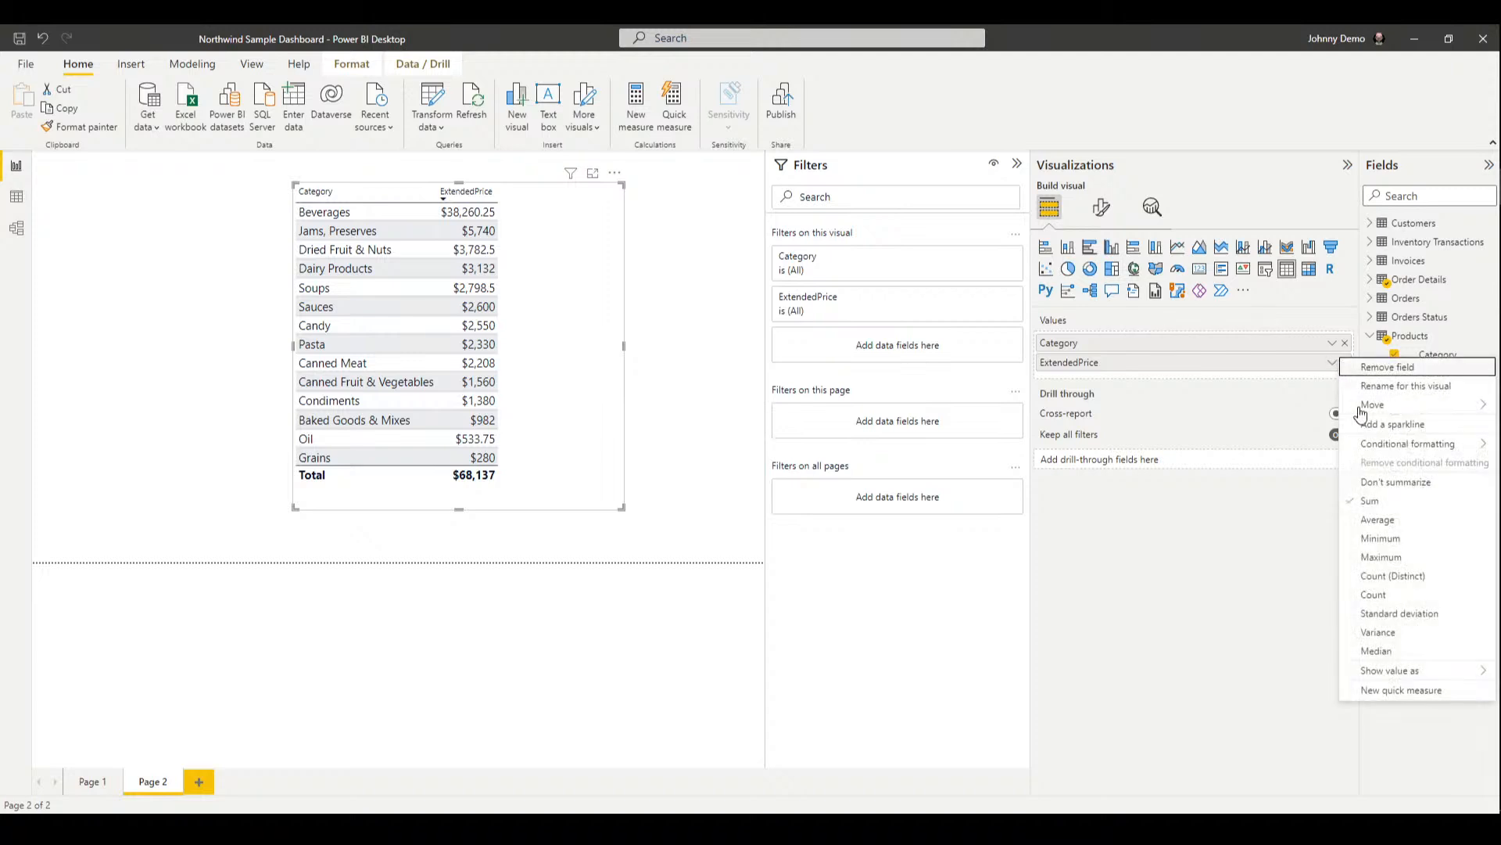
click(1400, 558)
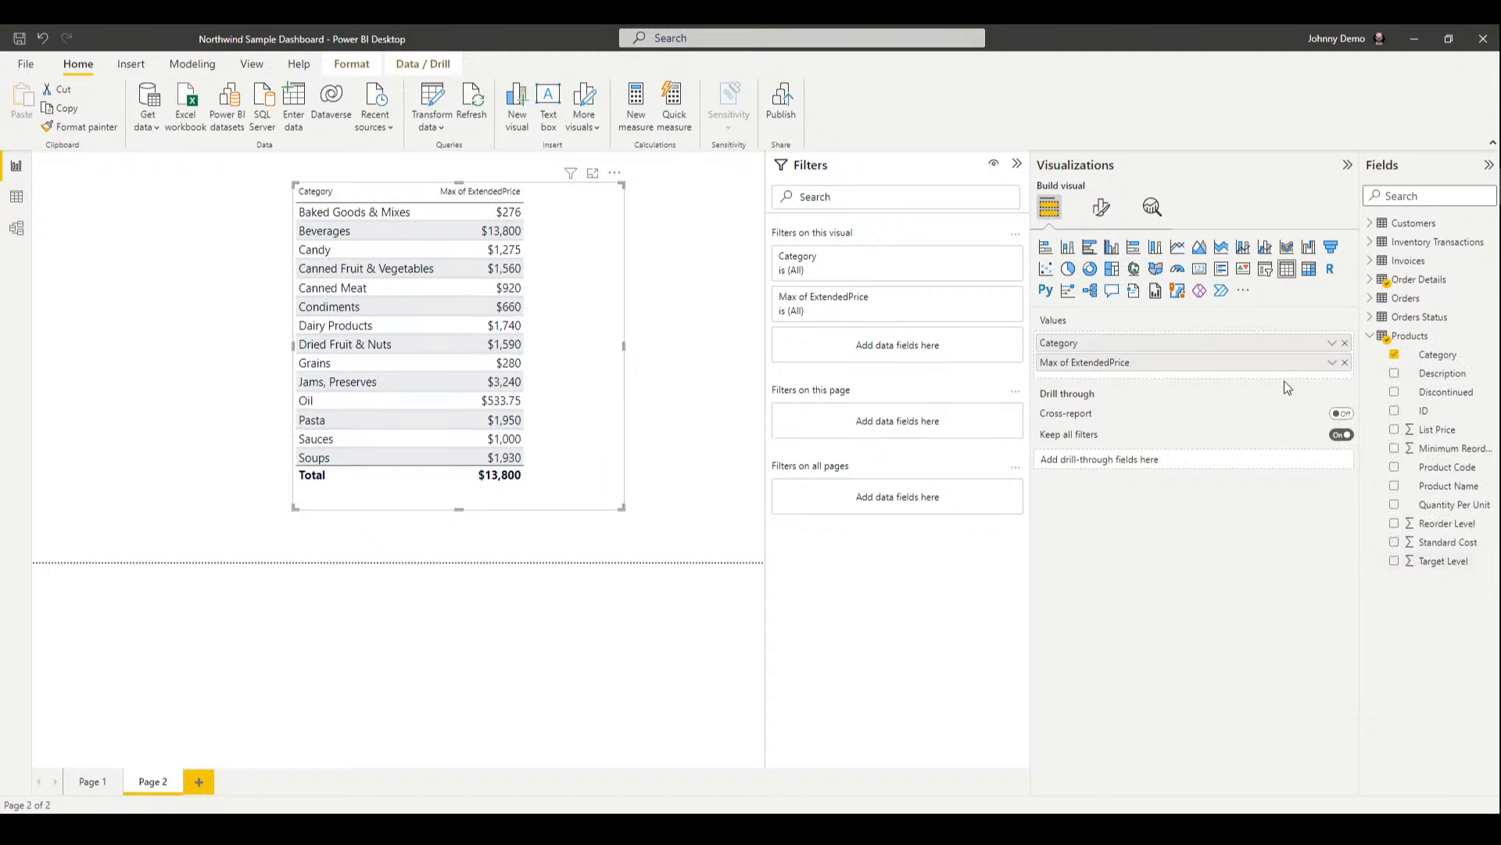
click(1332, 362)
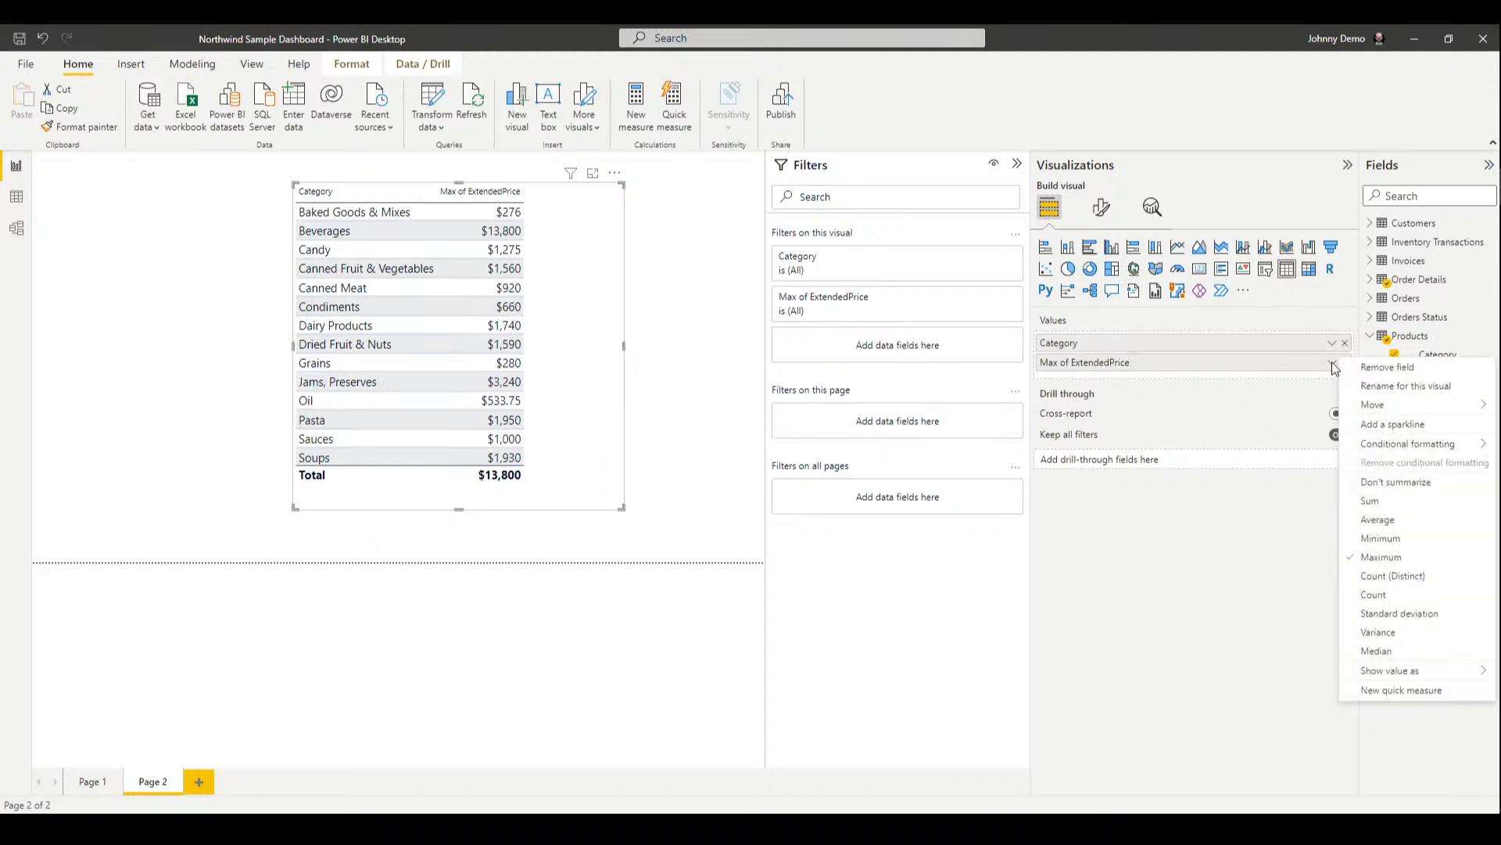
click(1396, 594)
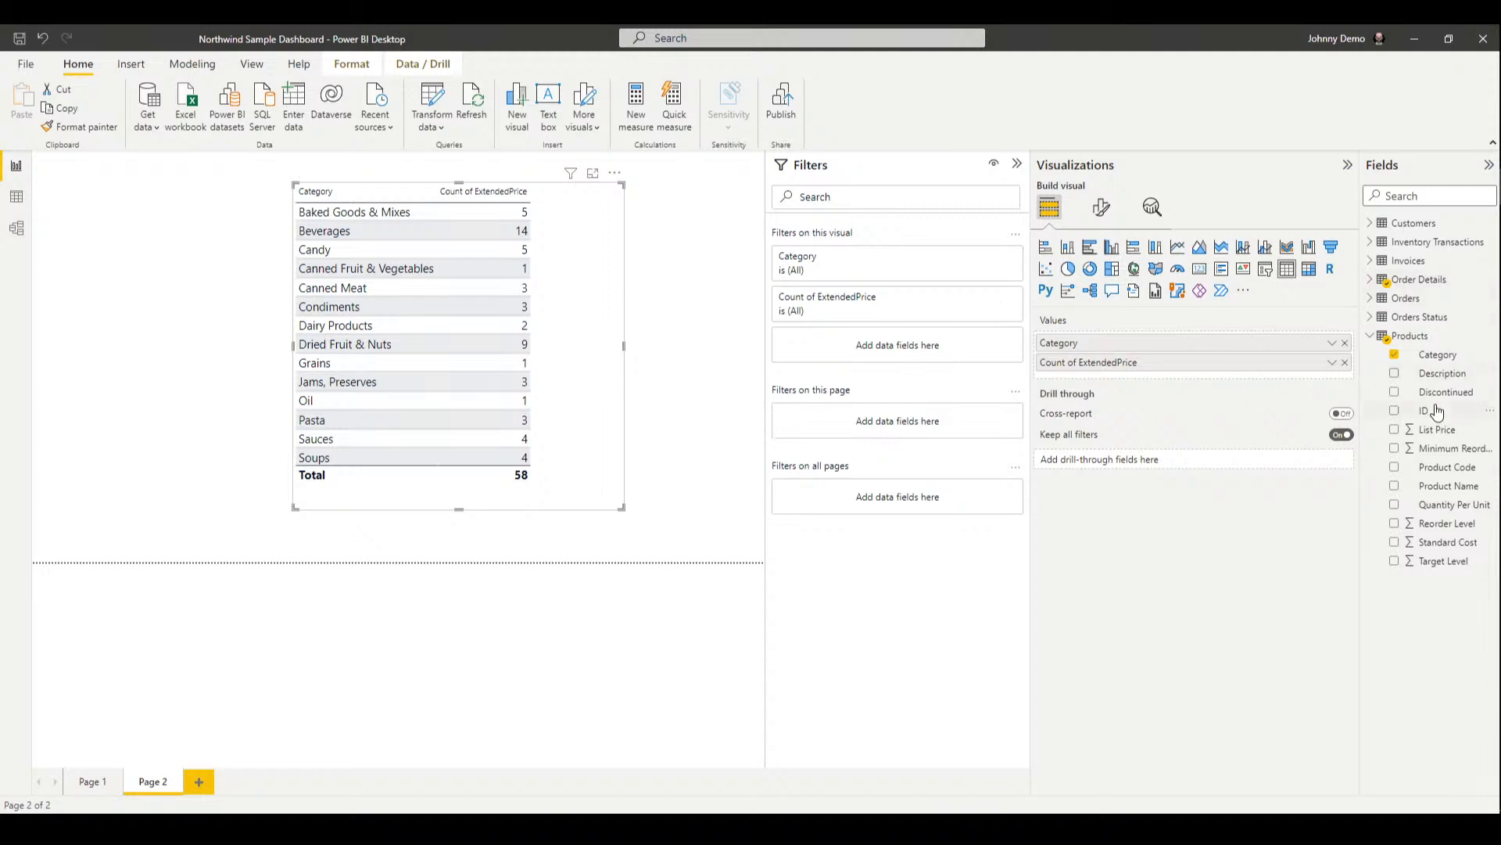
Drag ExtendedPrice from Order Details into Values as a summed third column beside the count
click(1370, 279)
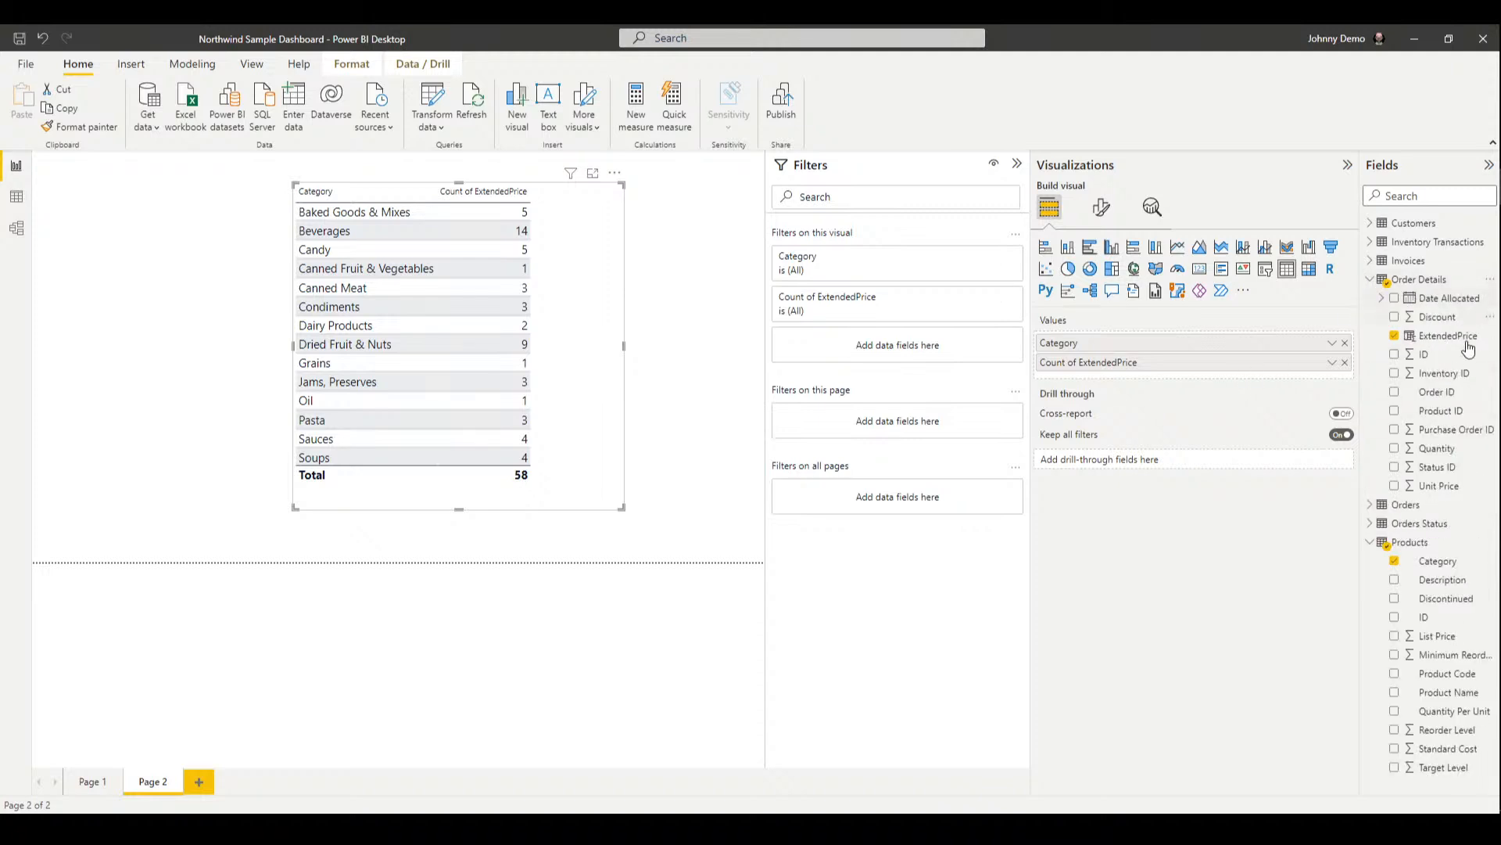
drag(1464, 333, 1244, 376)
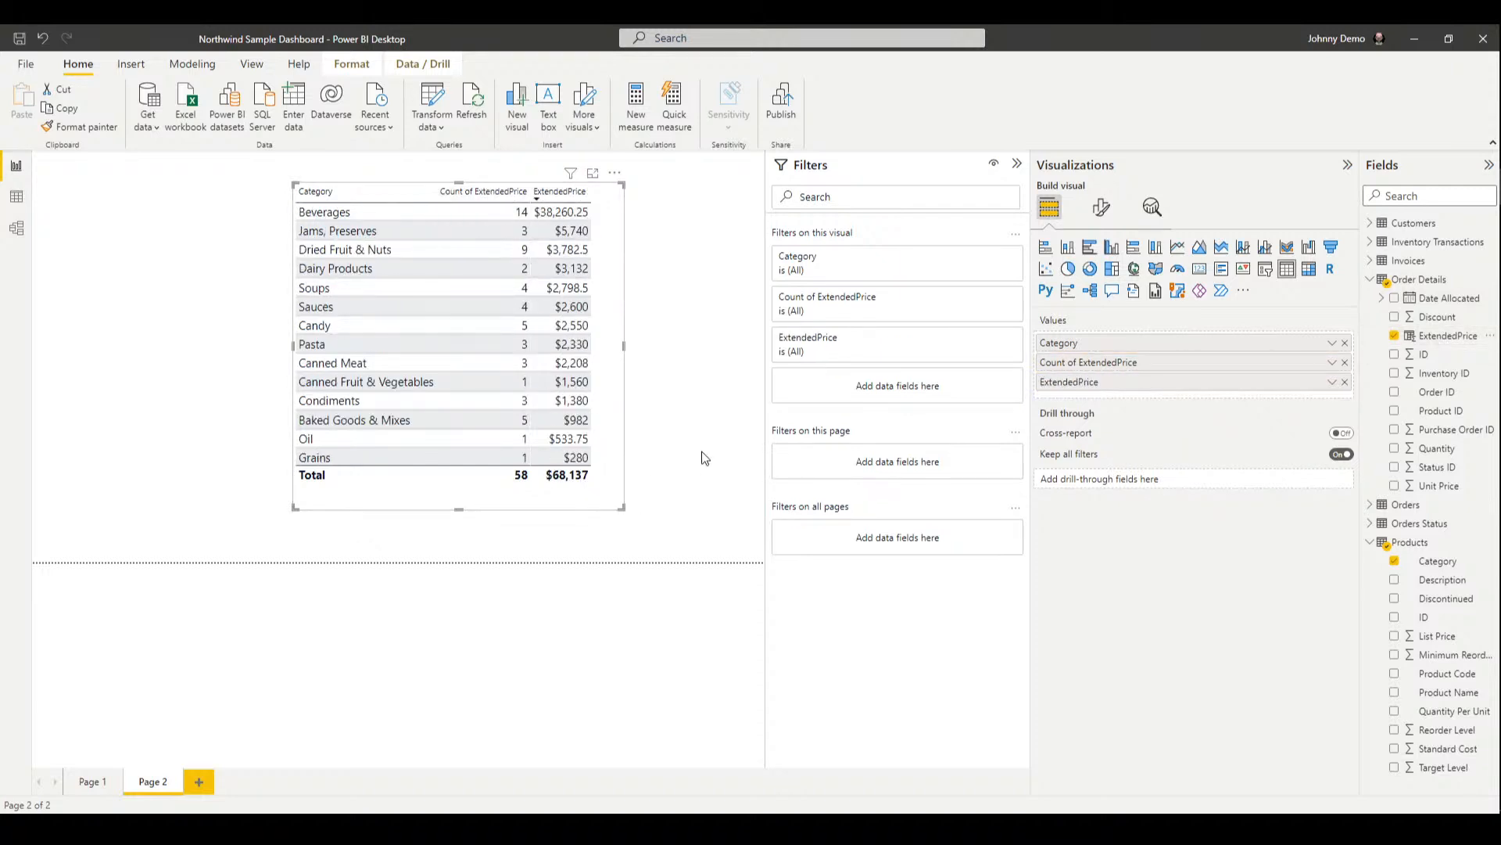
drag(1030, 389, 1110, 401)
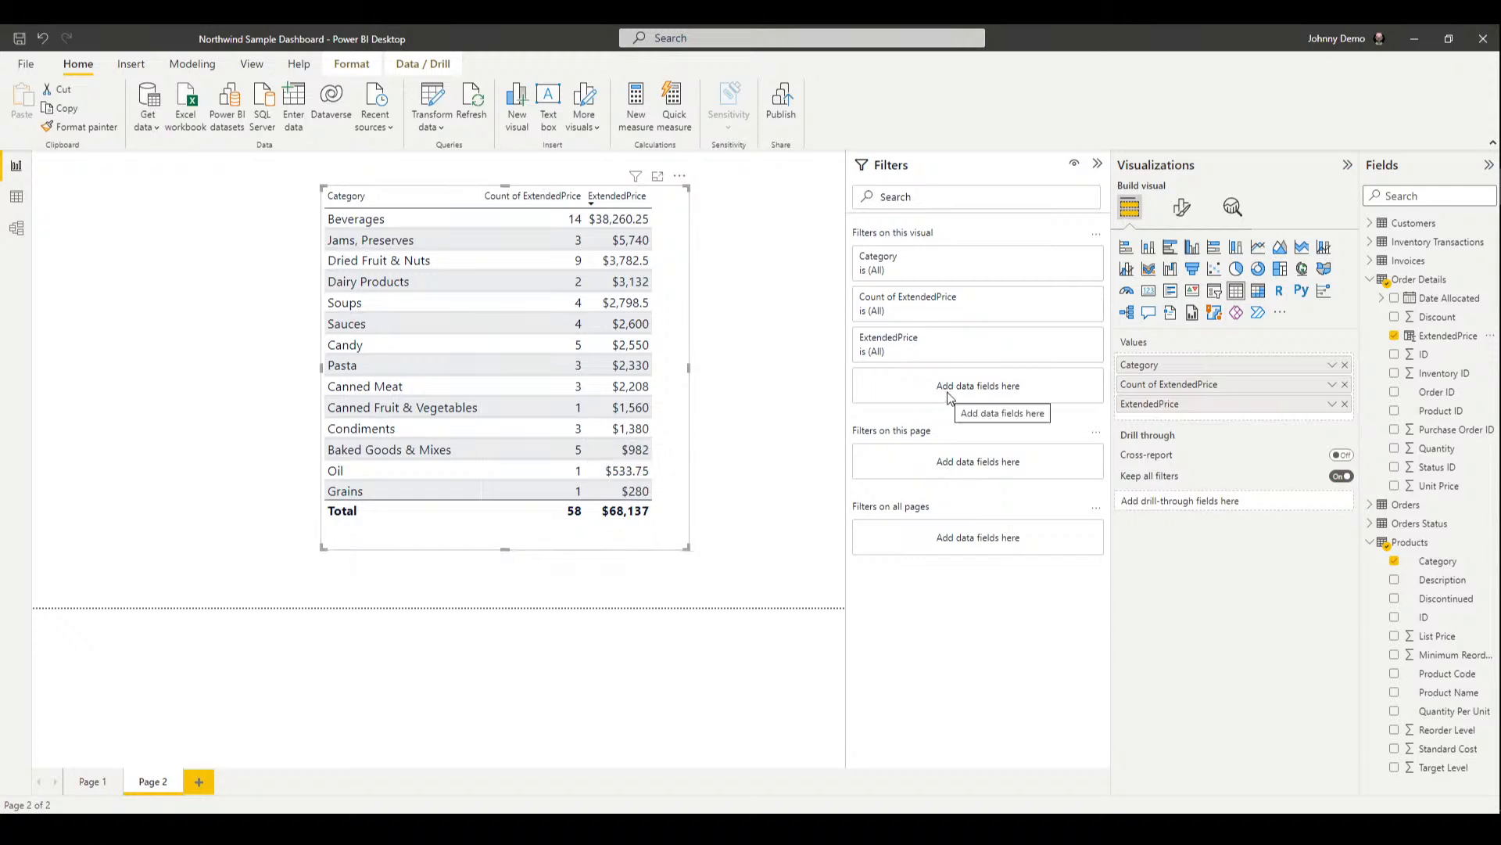
click(1333, 405)
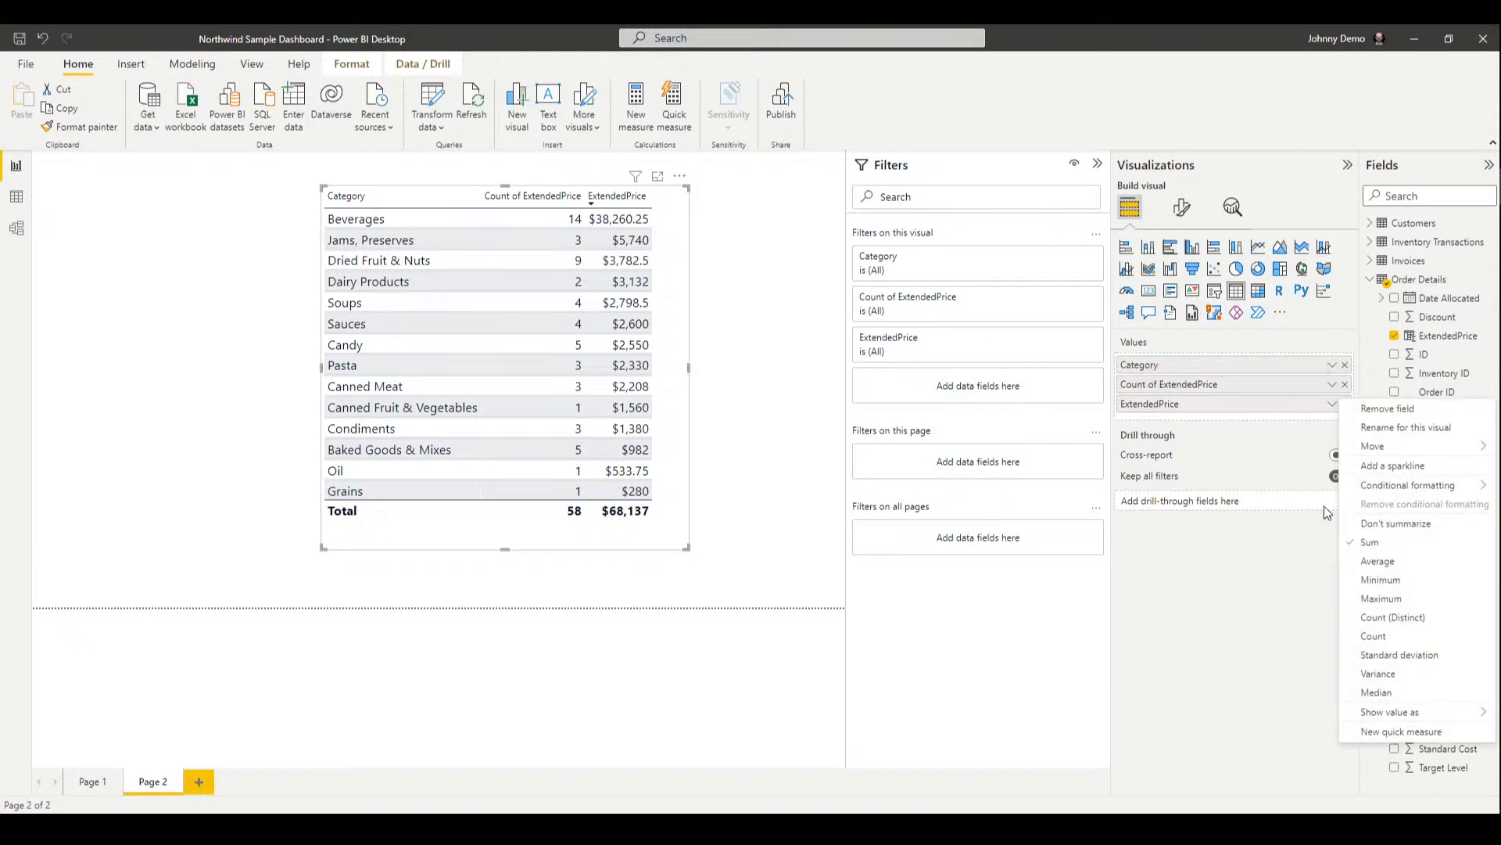
click(1380, 741)
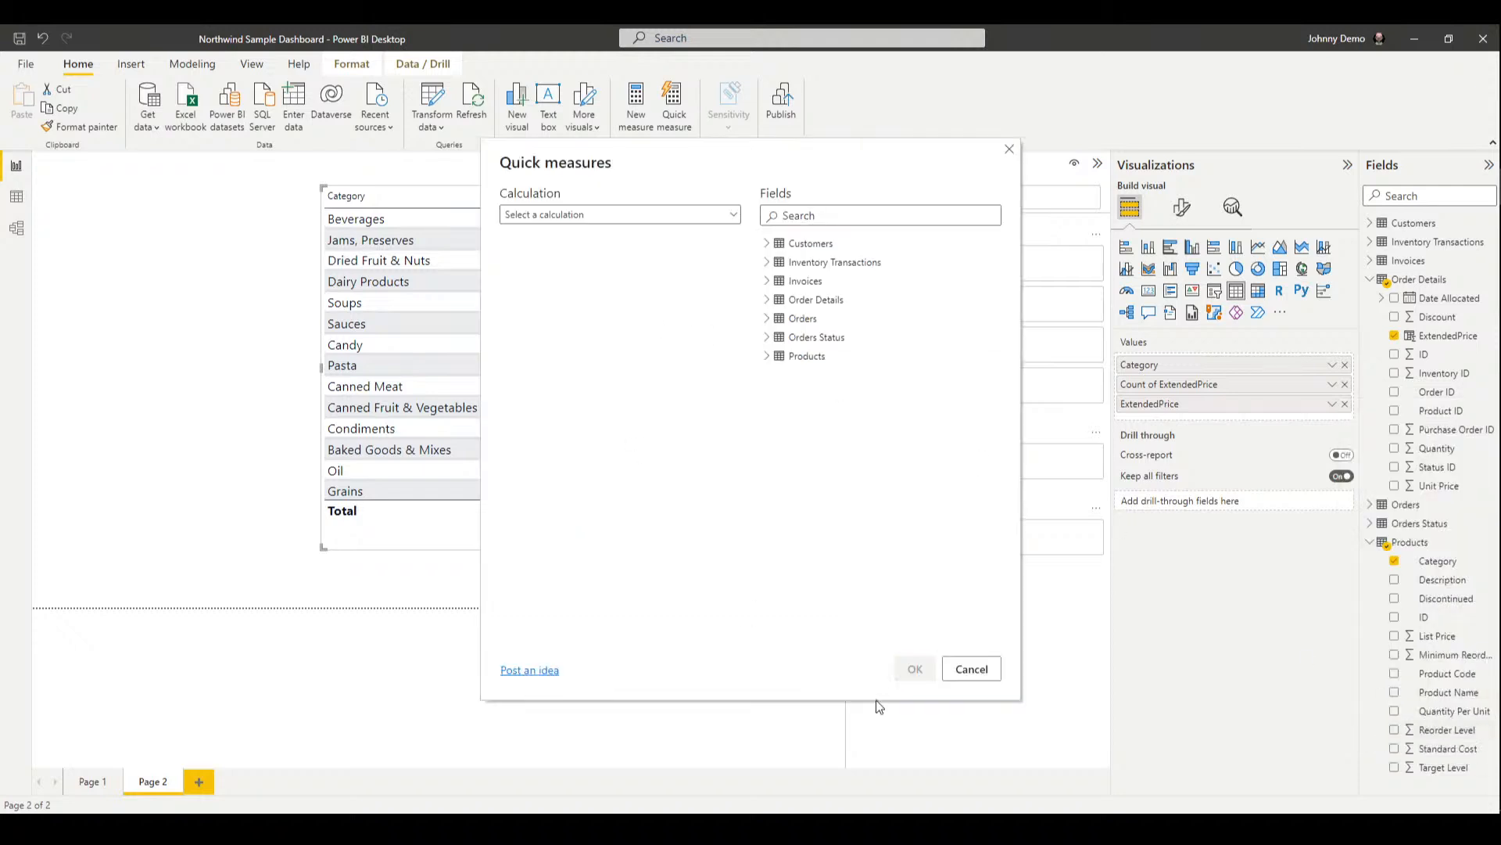
drag(711, 168, 578, 162)
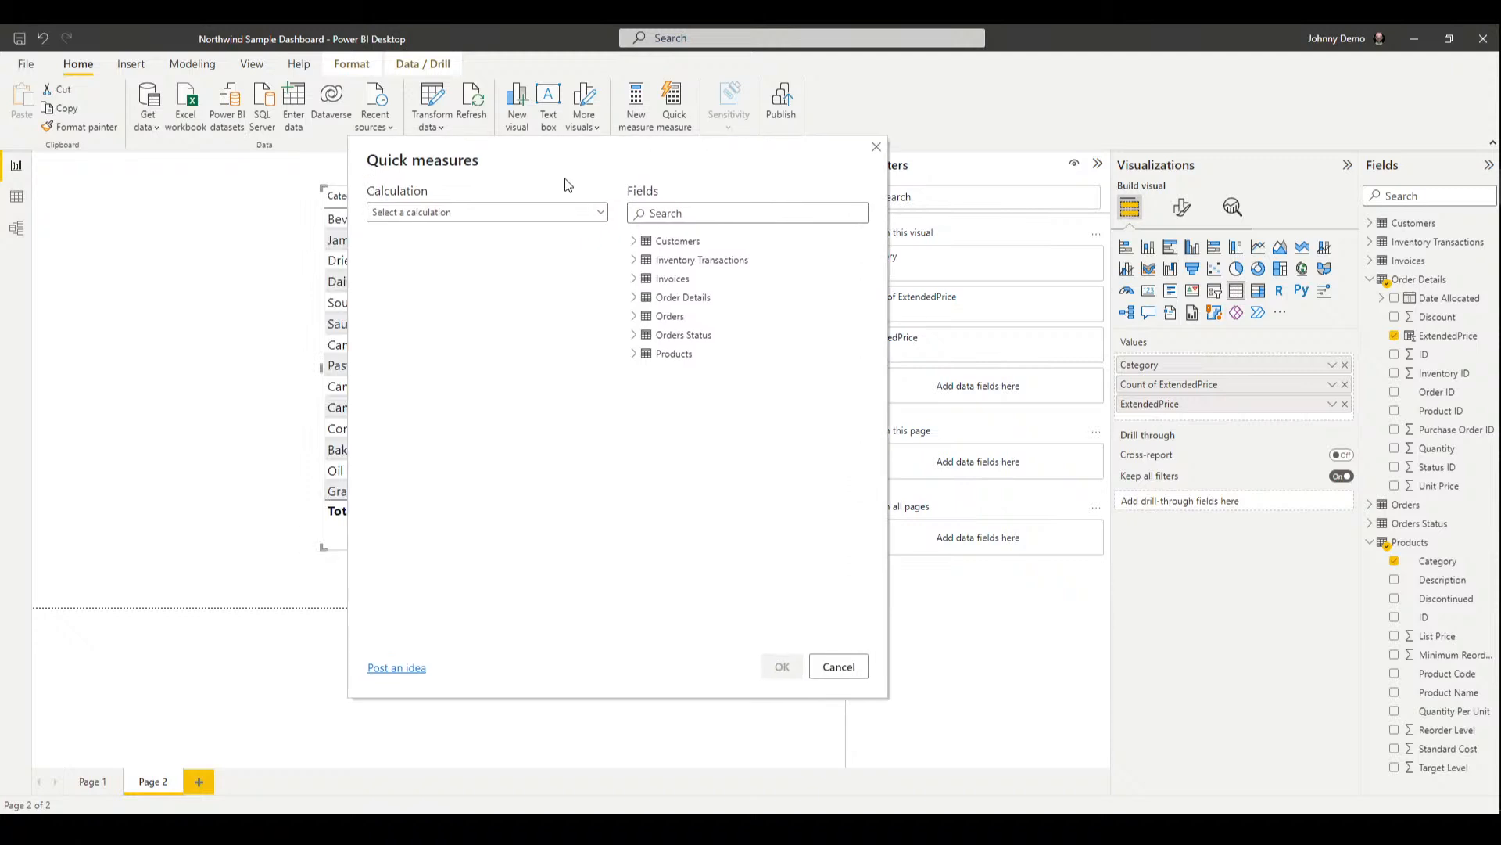
click(560, 214)
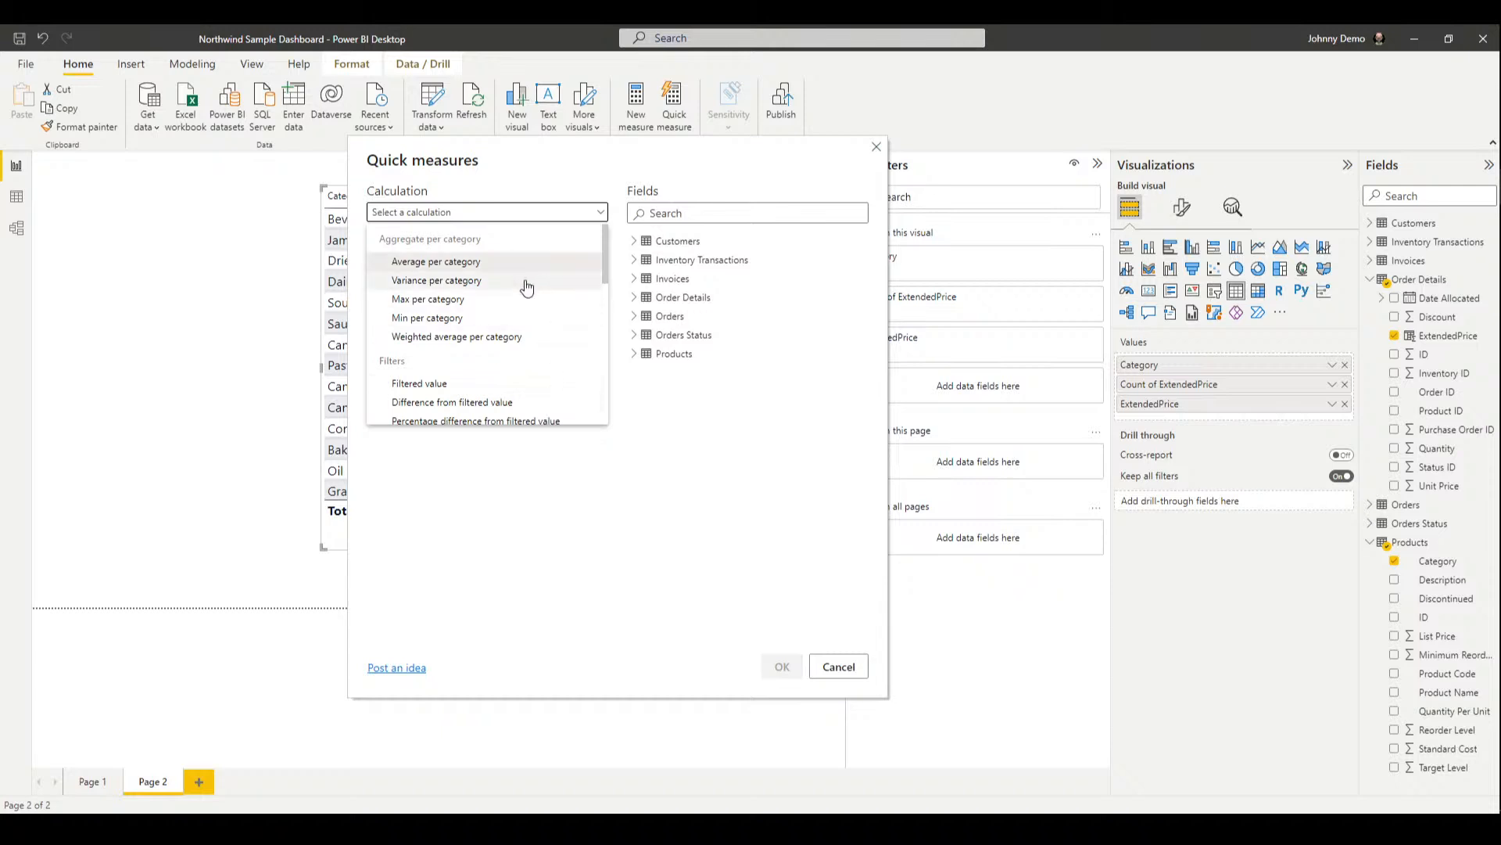
scroll(524, 321, down, 4)
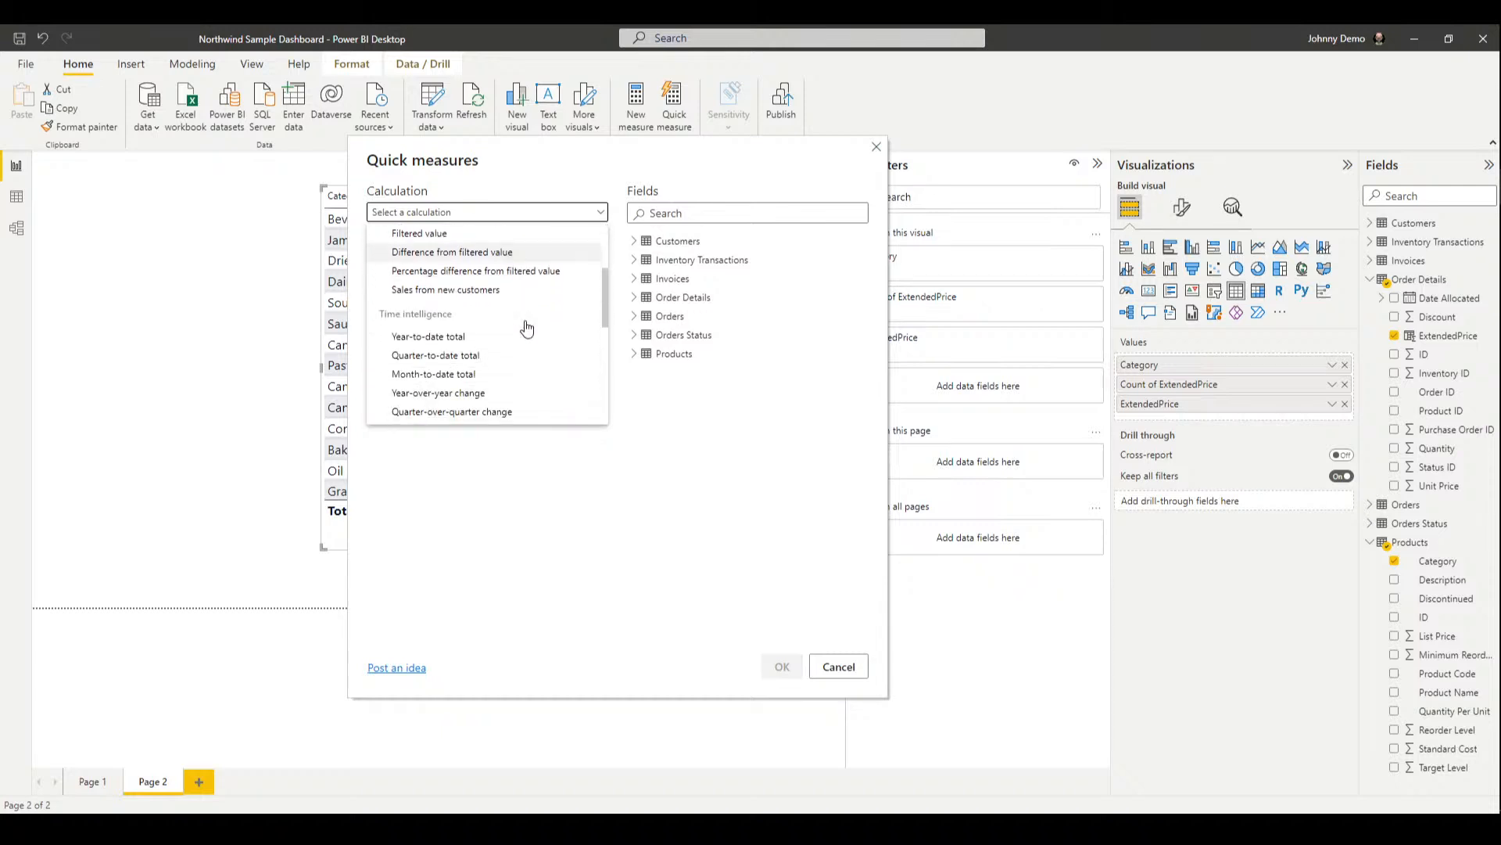
scroll(528, 336, down, 6)
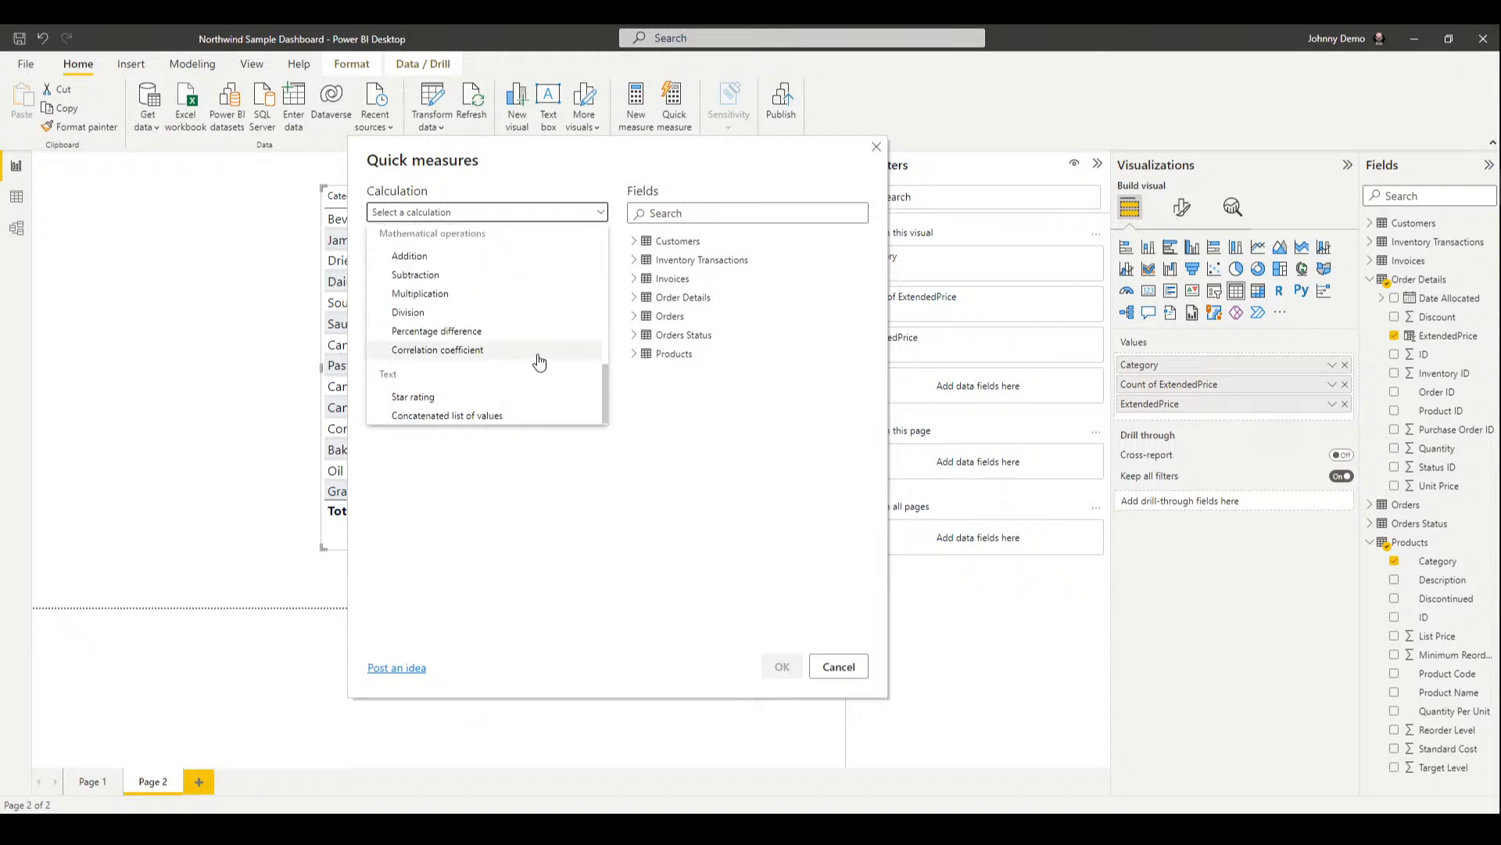
scroll(507, 395, up, 3)
scroll(504, 395, up, 4)
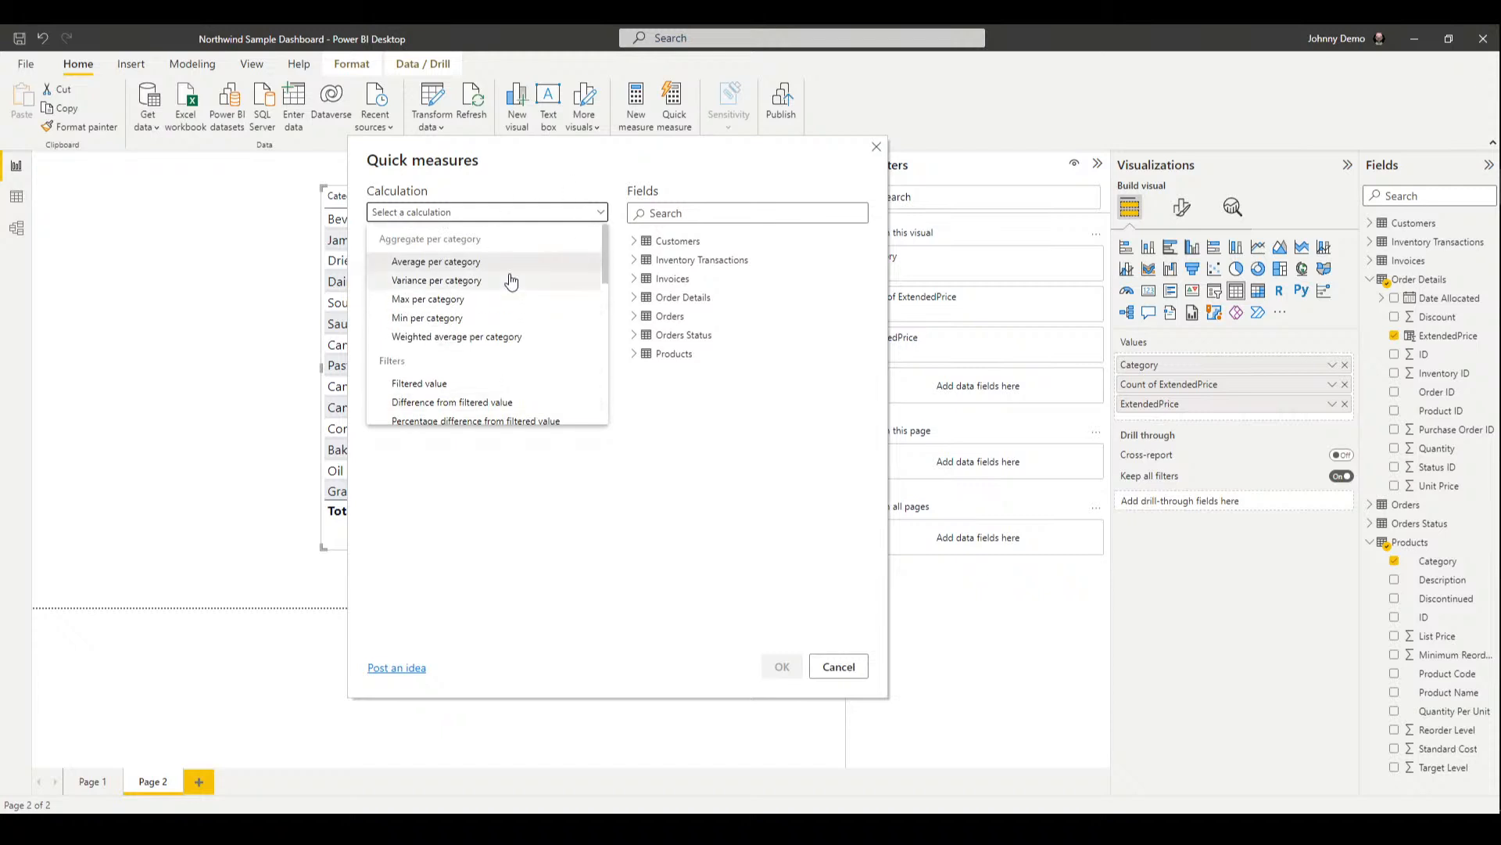
click(838, 667)
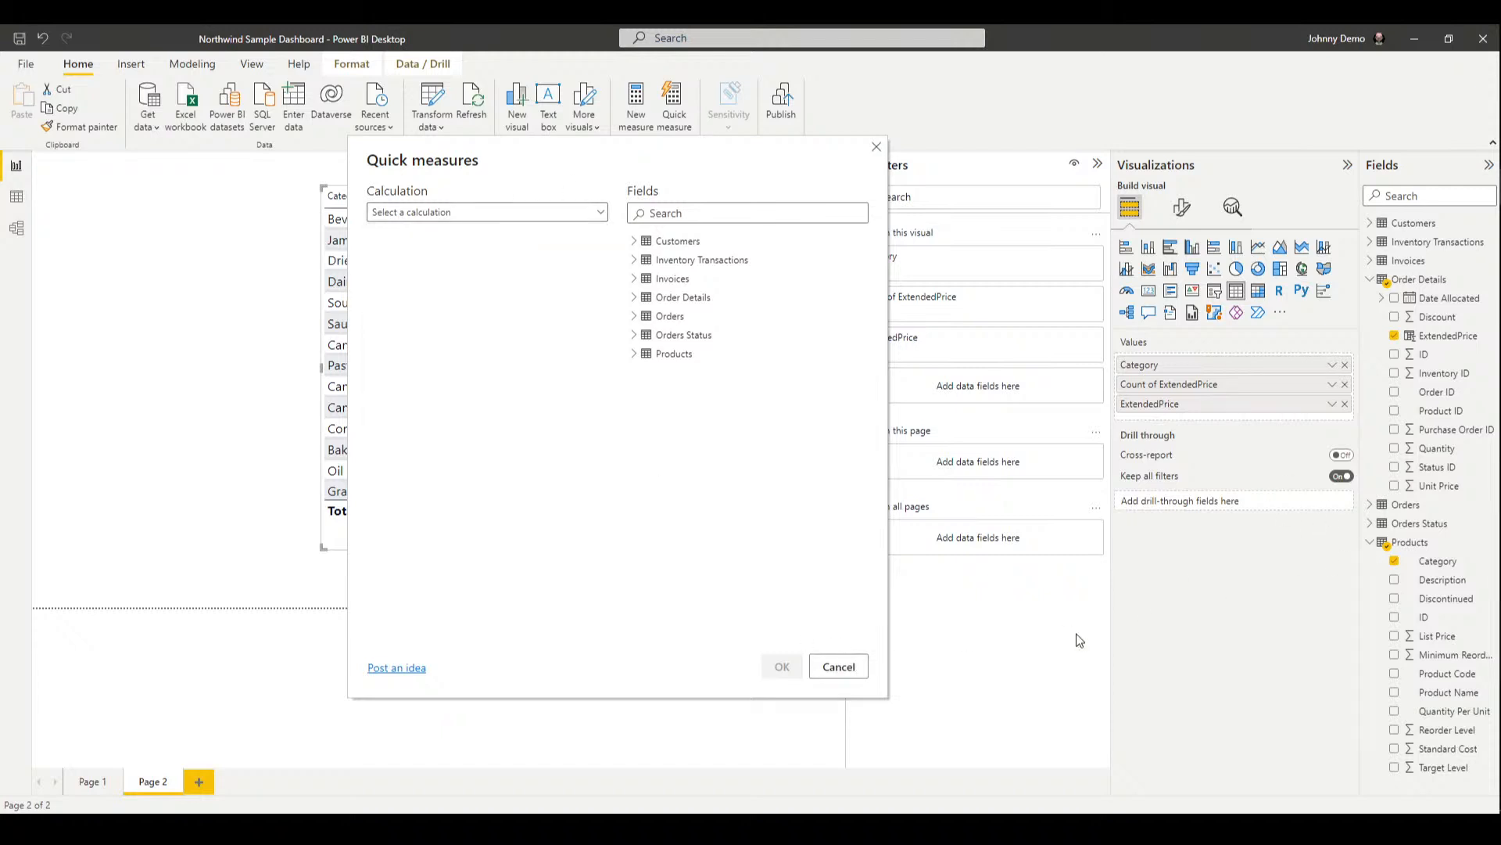
click(841, 666)
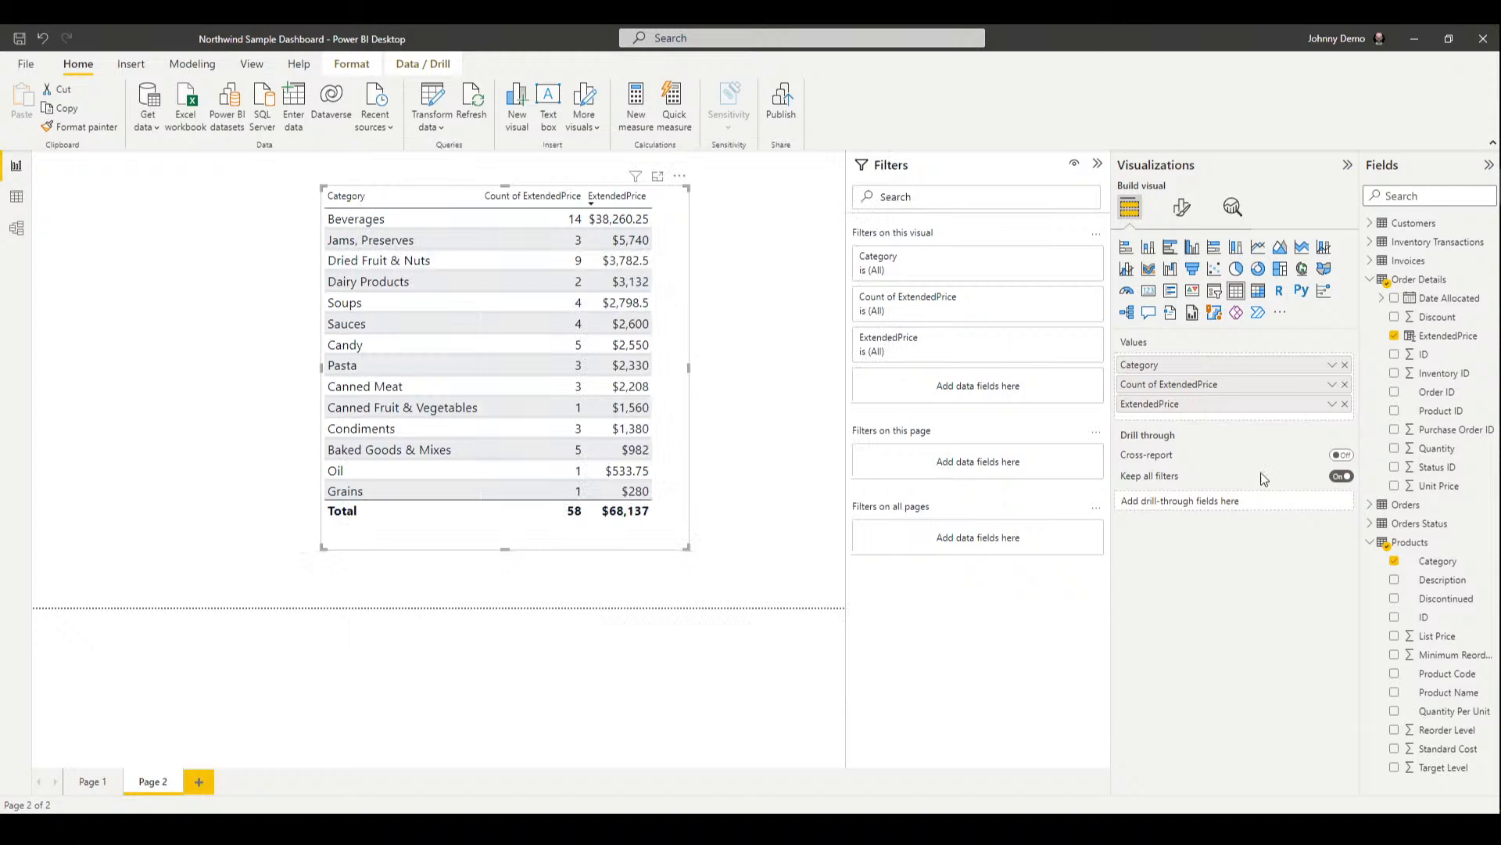
Select the Category table and convert it into a ribbon chart
click(1332, 404)
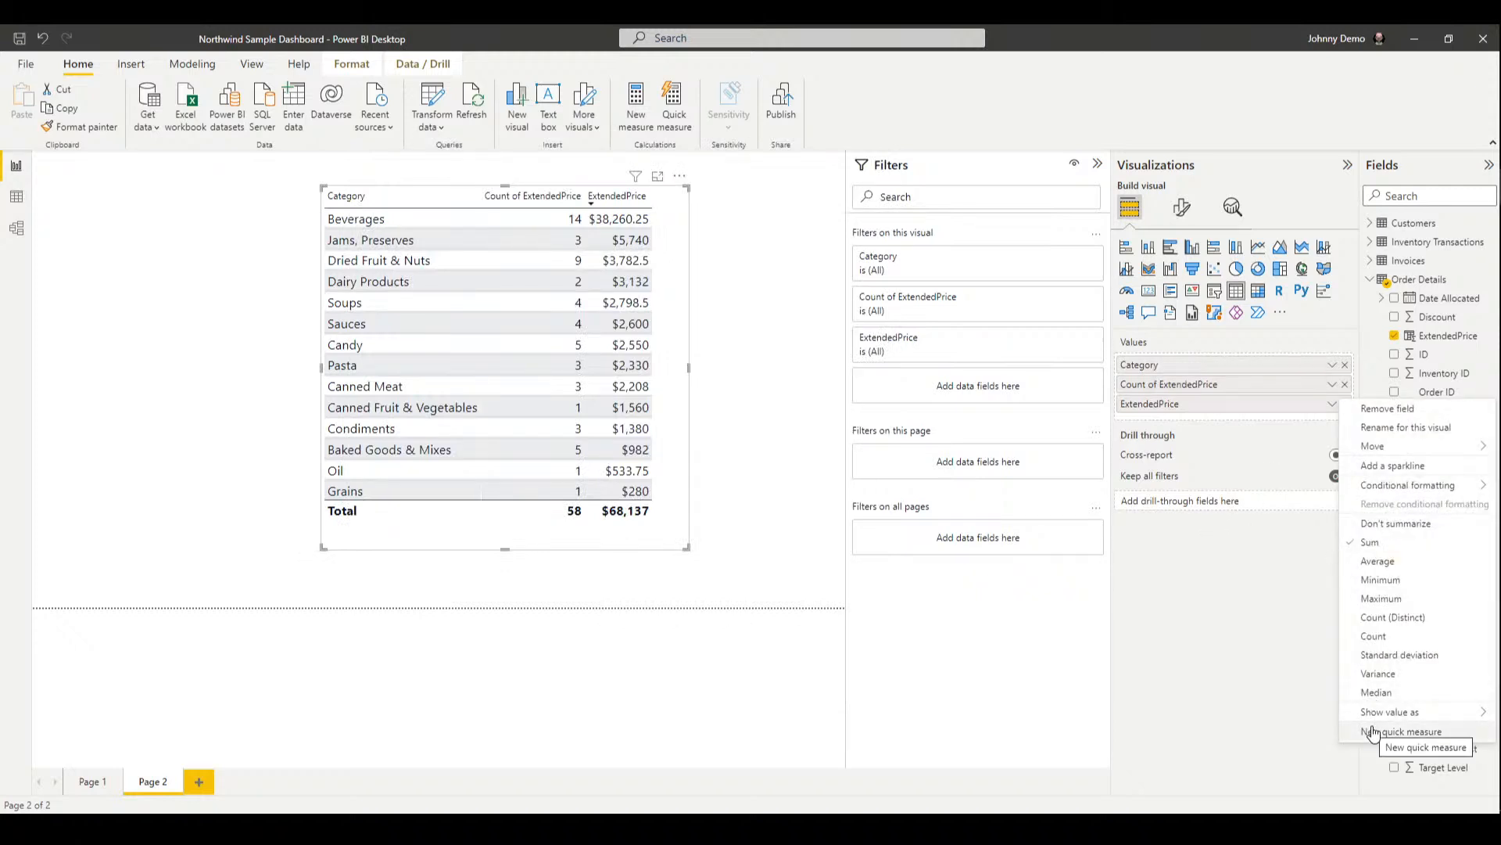
click(1190, 675)
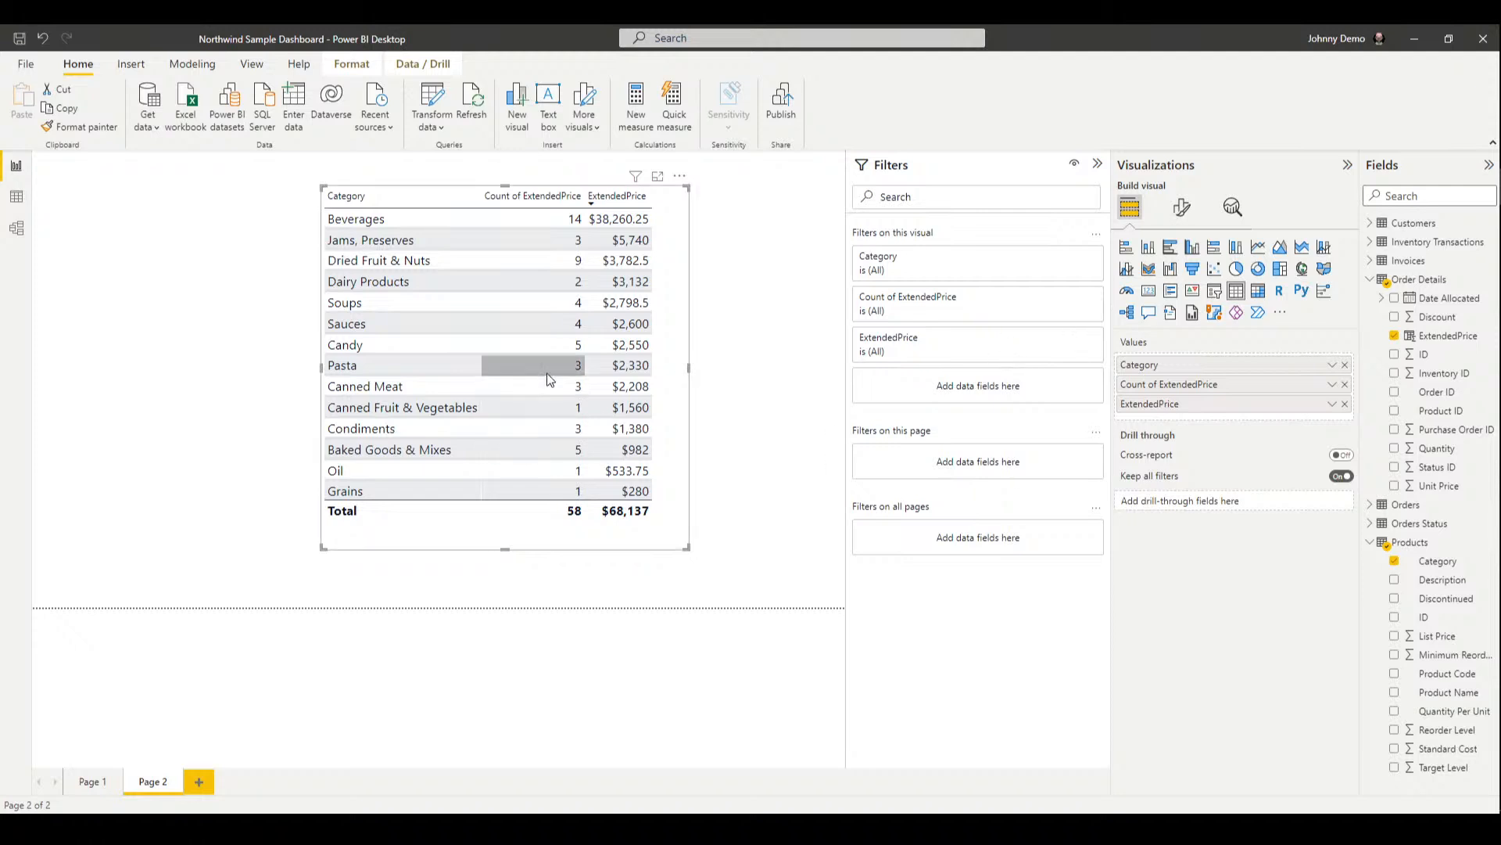
click(621, 347)
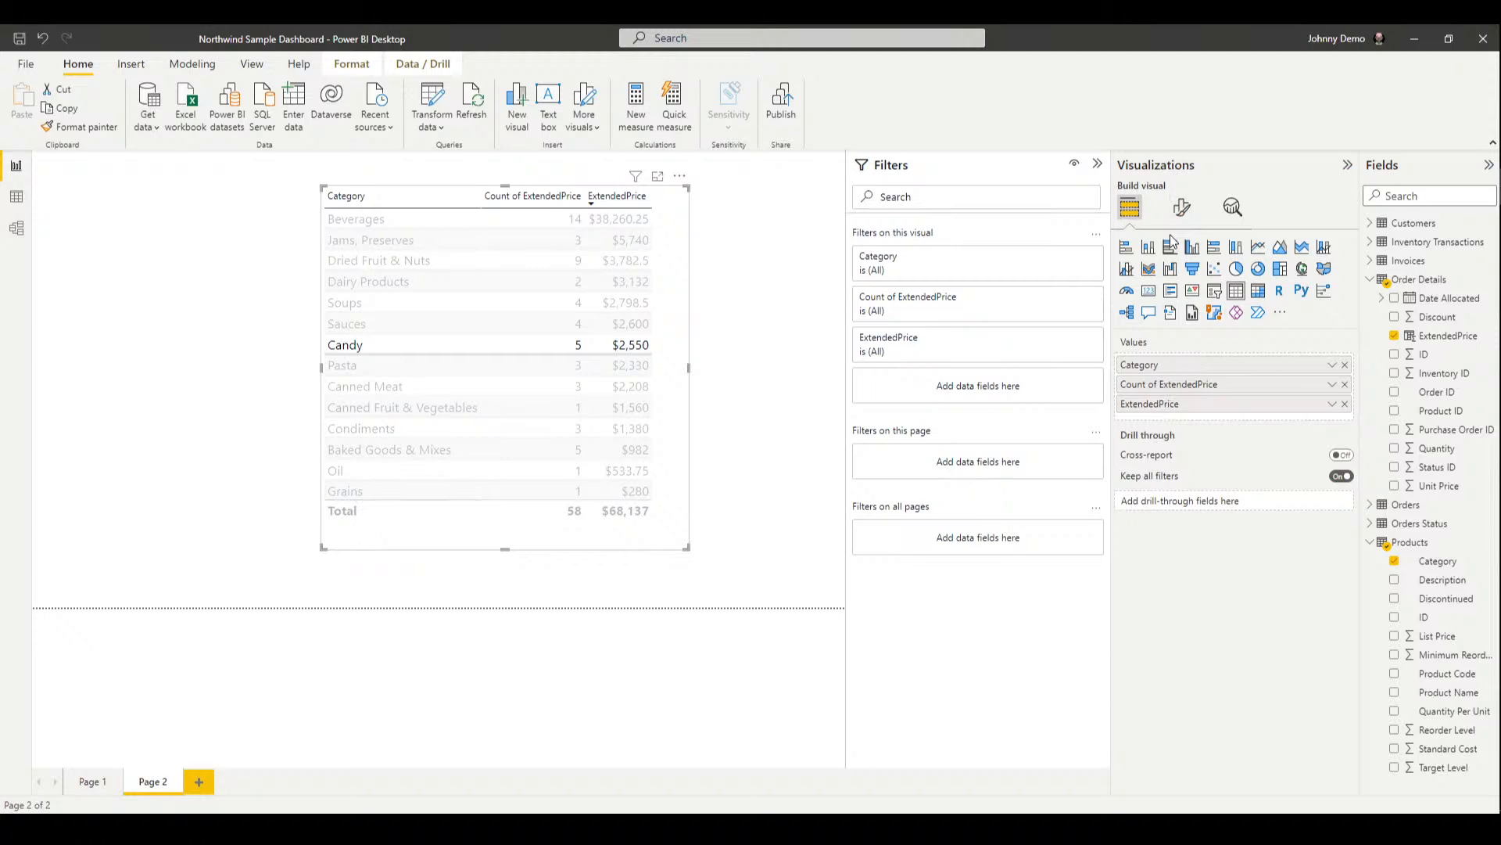
click(1148, 268)
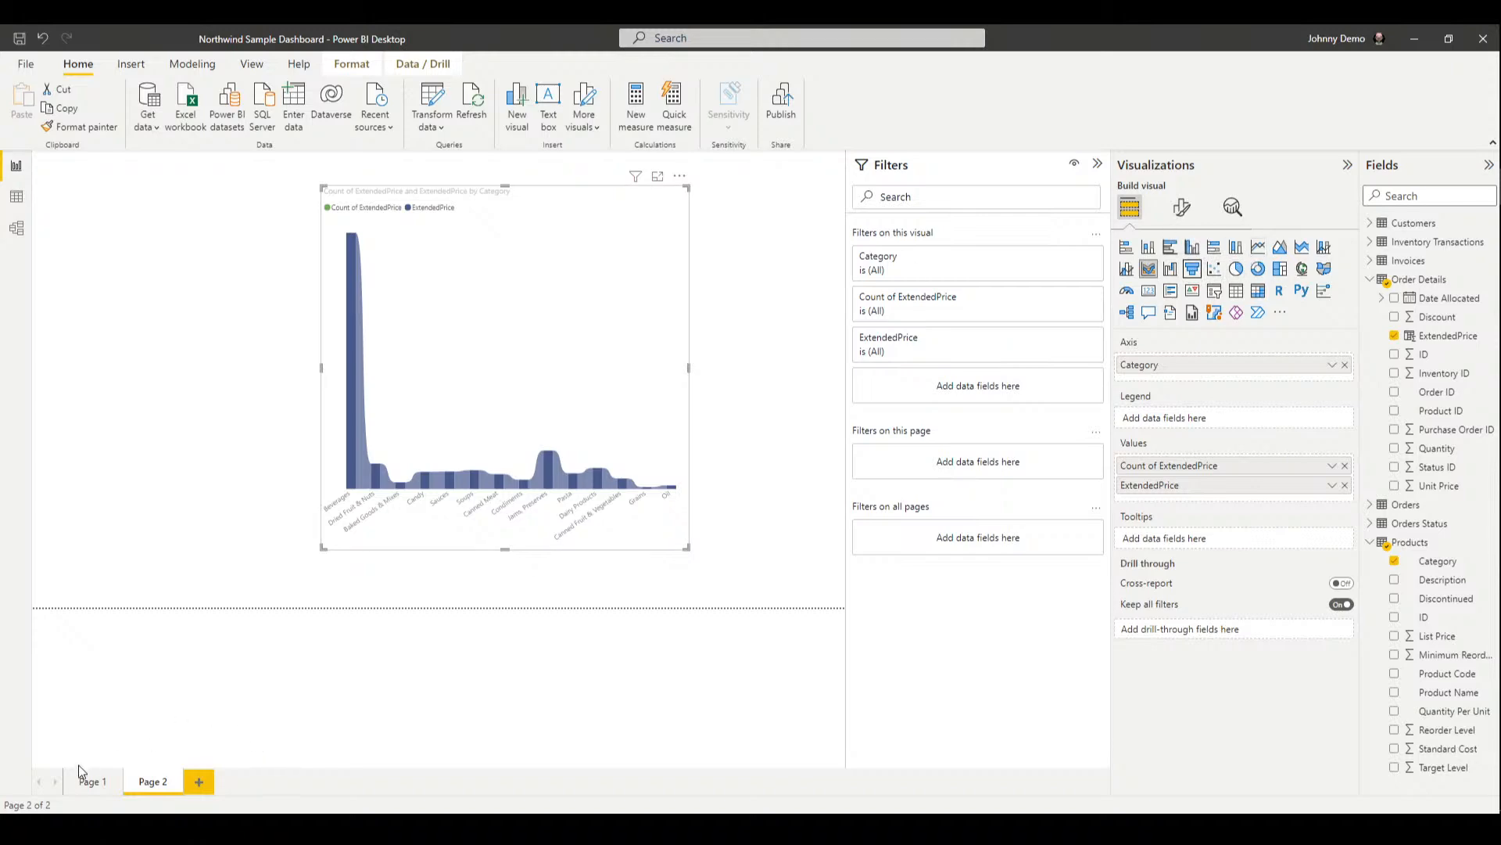
Switch to the Page 1 dashboard and widen its report canvas
click(83, 786)
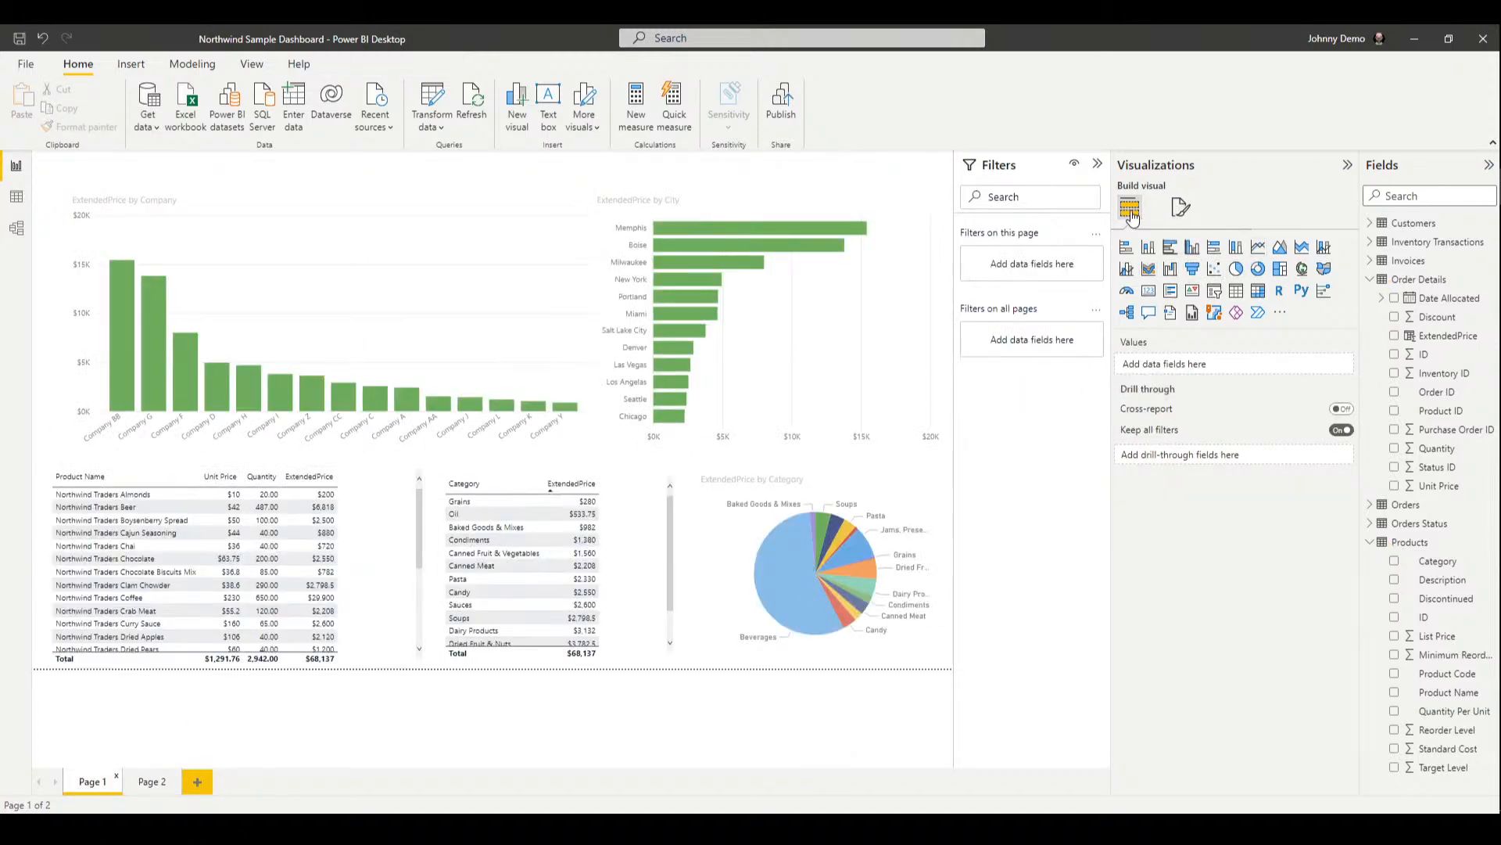
drag(1111, 180, 1219, 179)
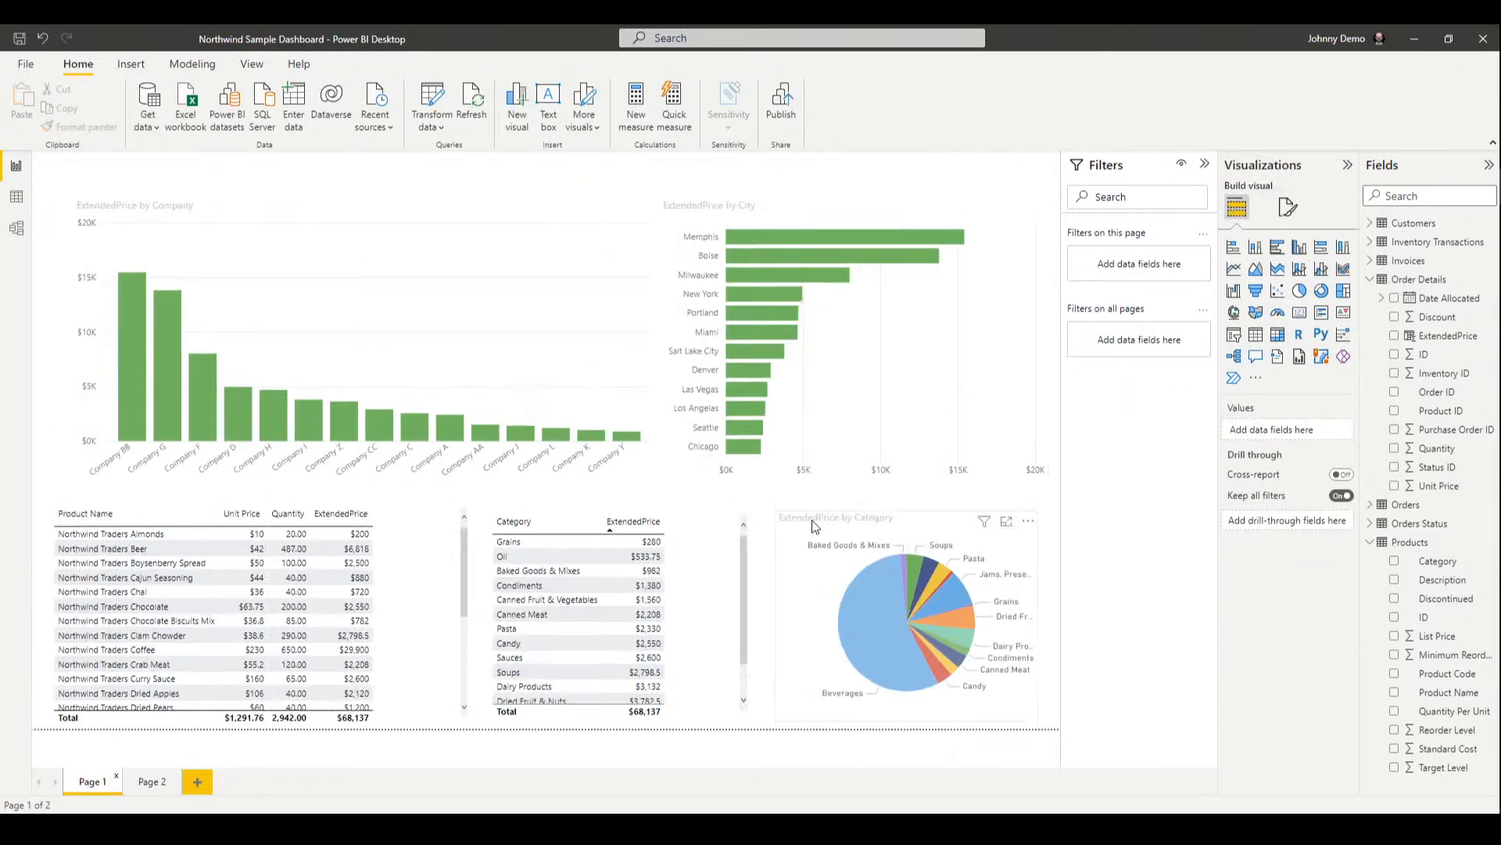
mouse_move(841, 258)
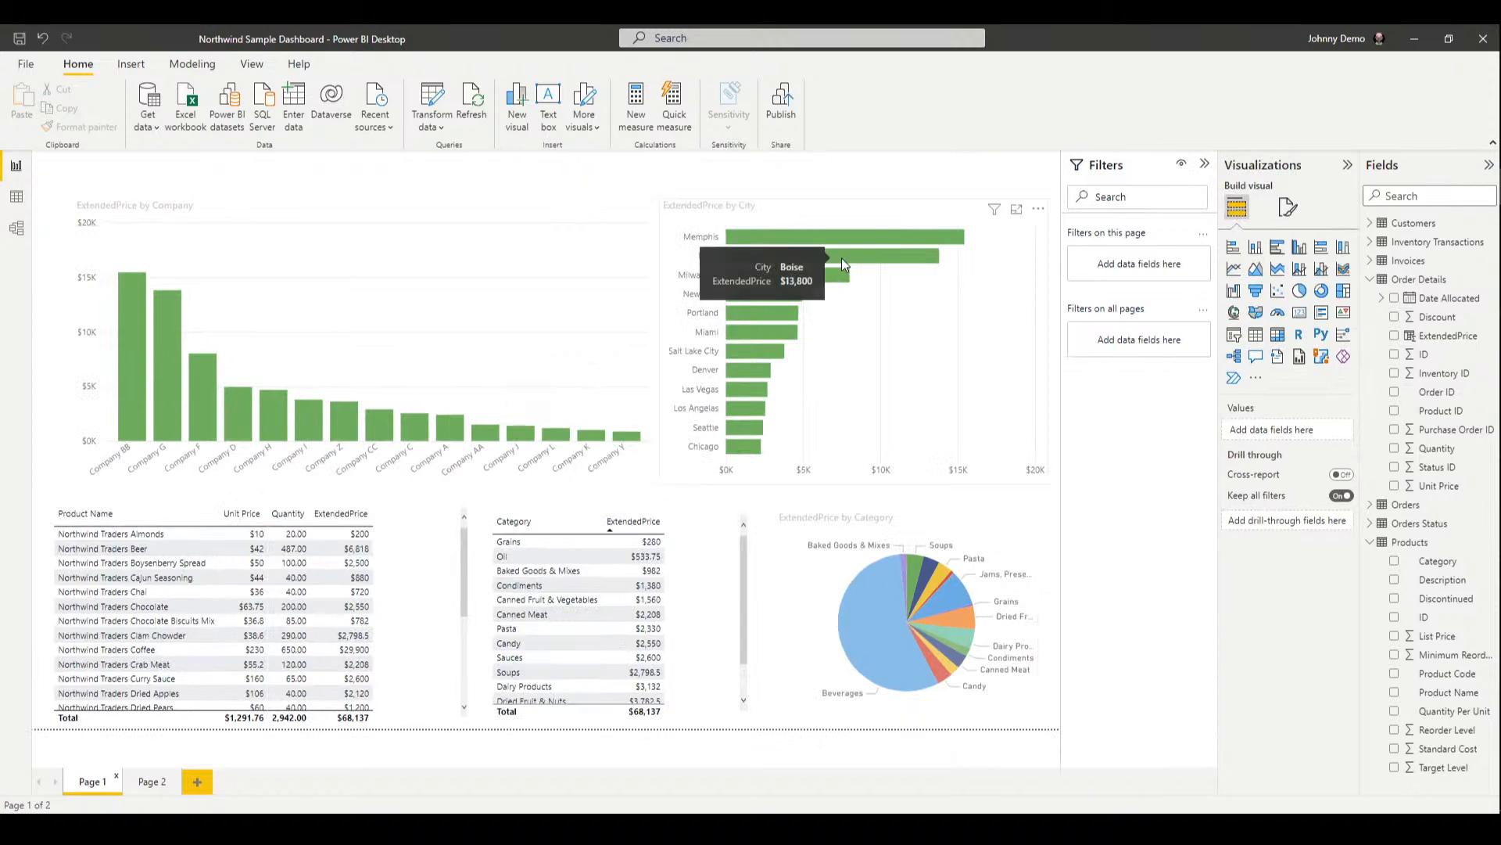
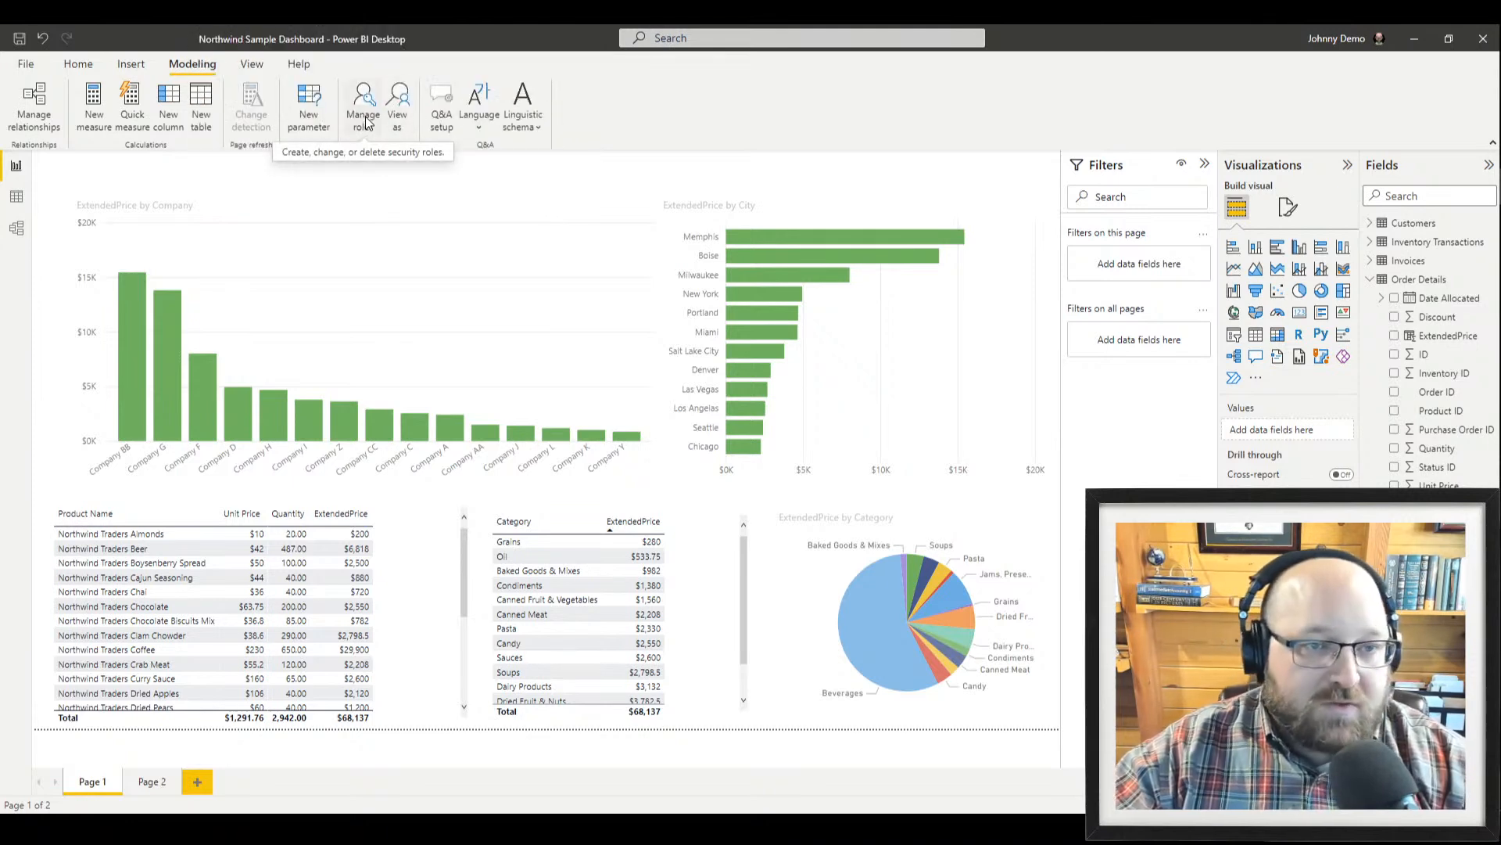
click(365, 123)
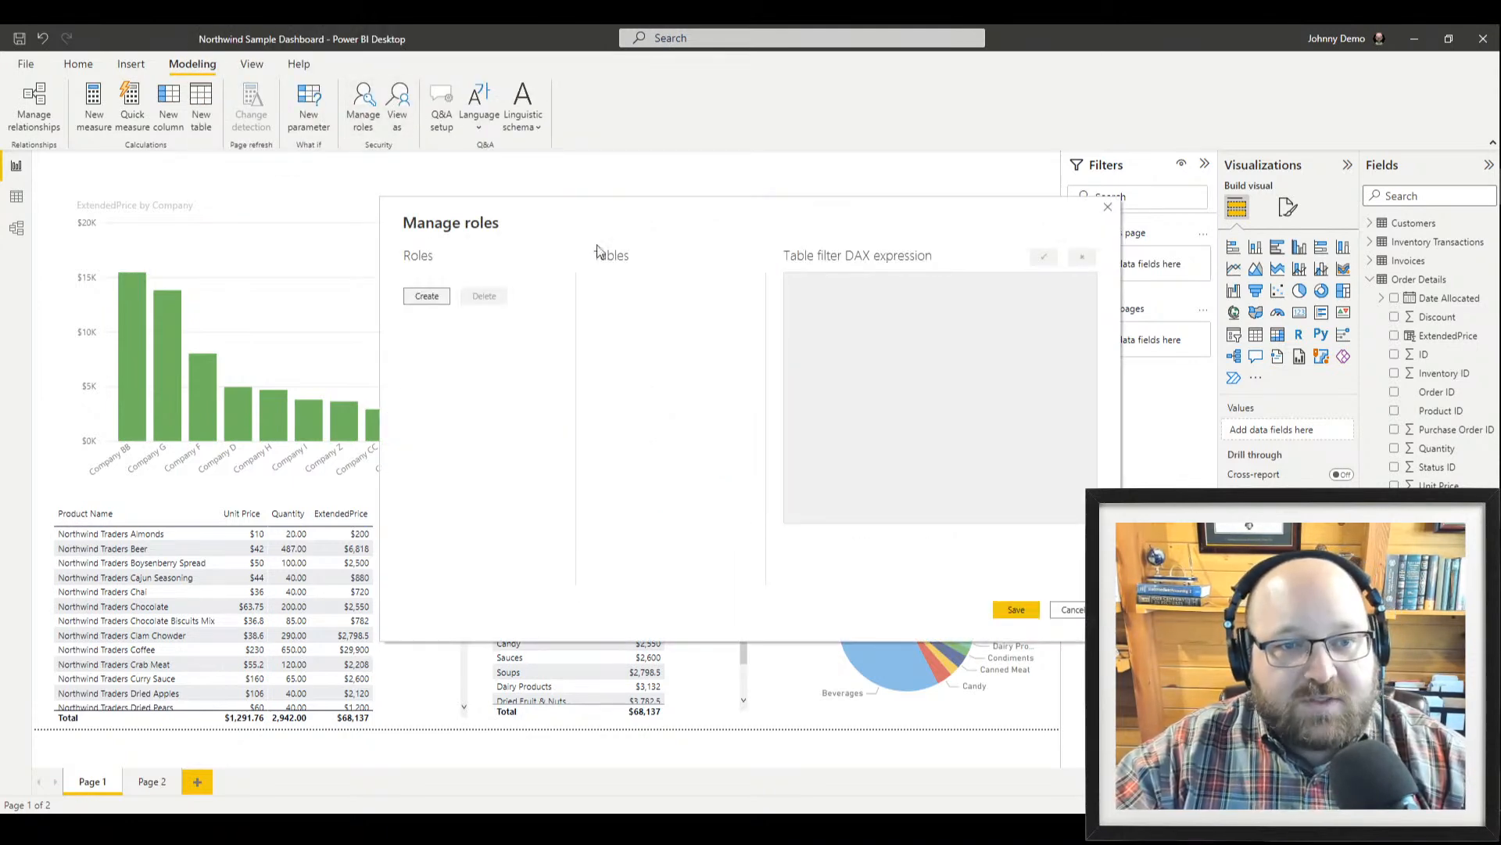
drag(778, 228, 679, 238)
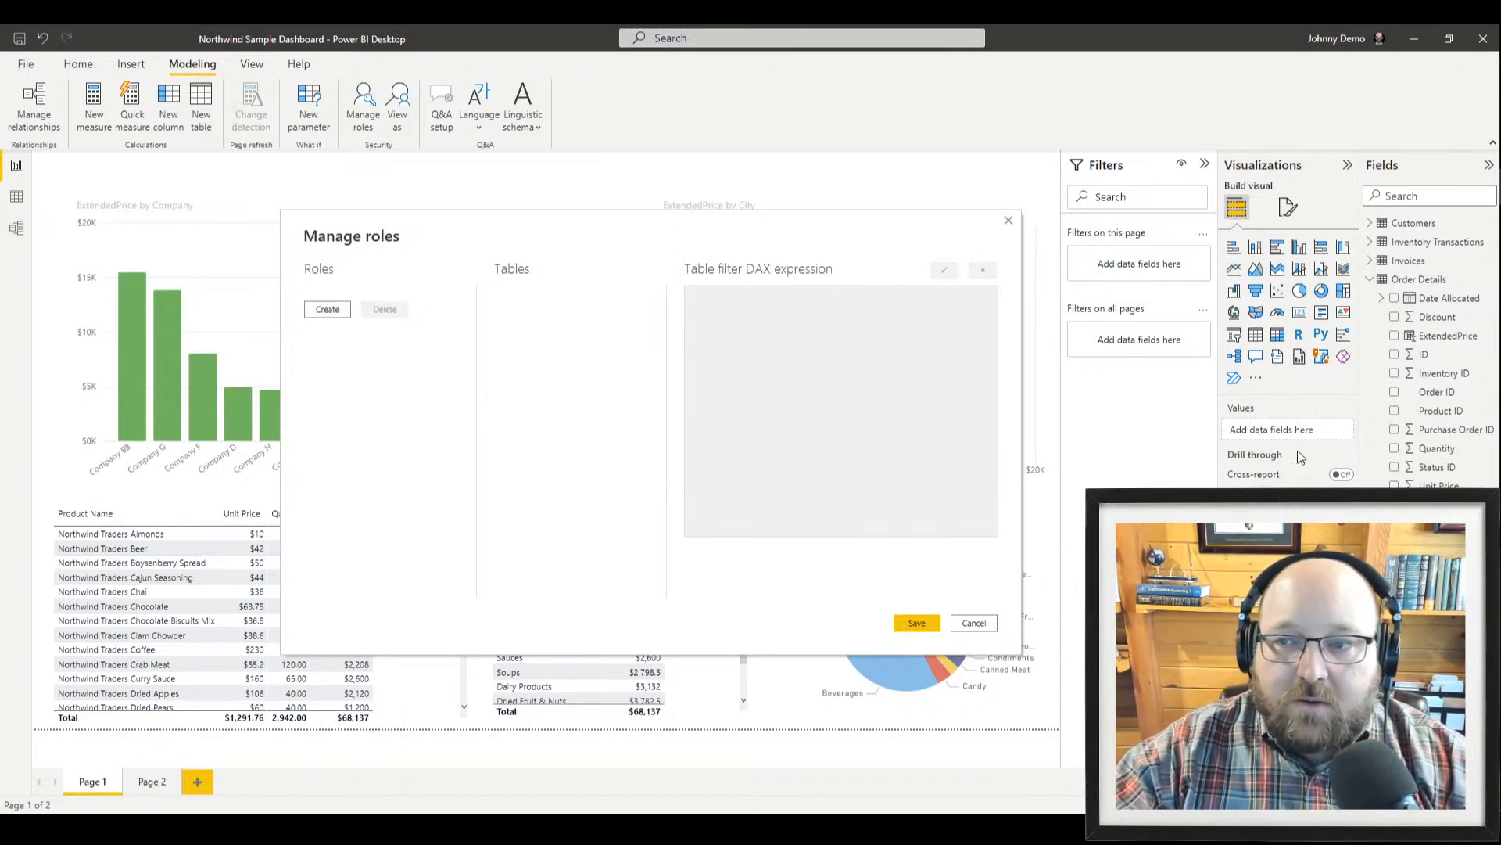
drag(571, 216, 530, 242)
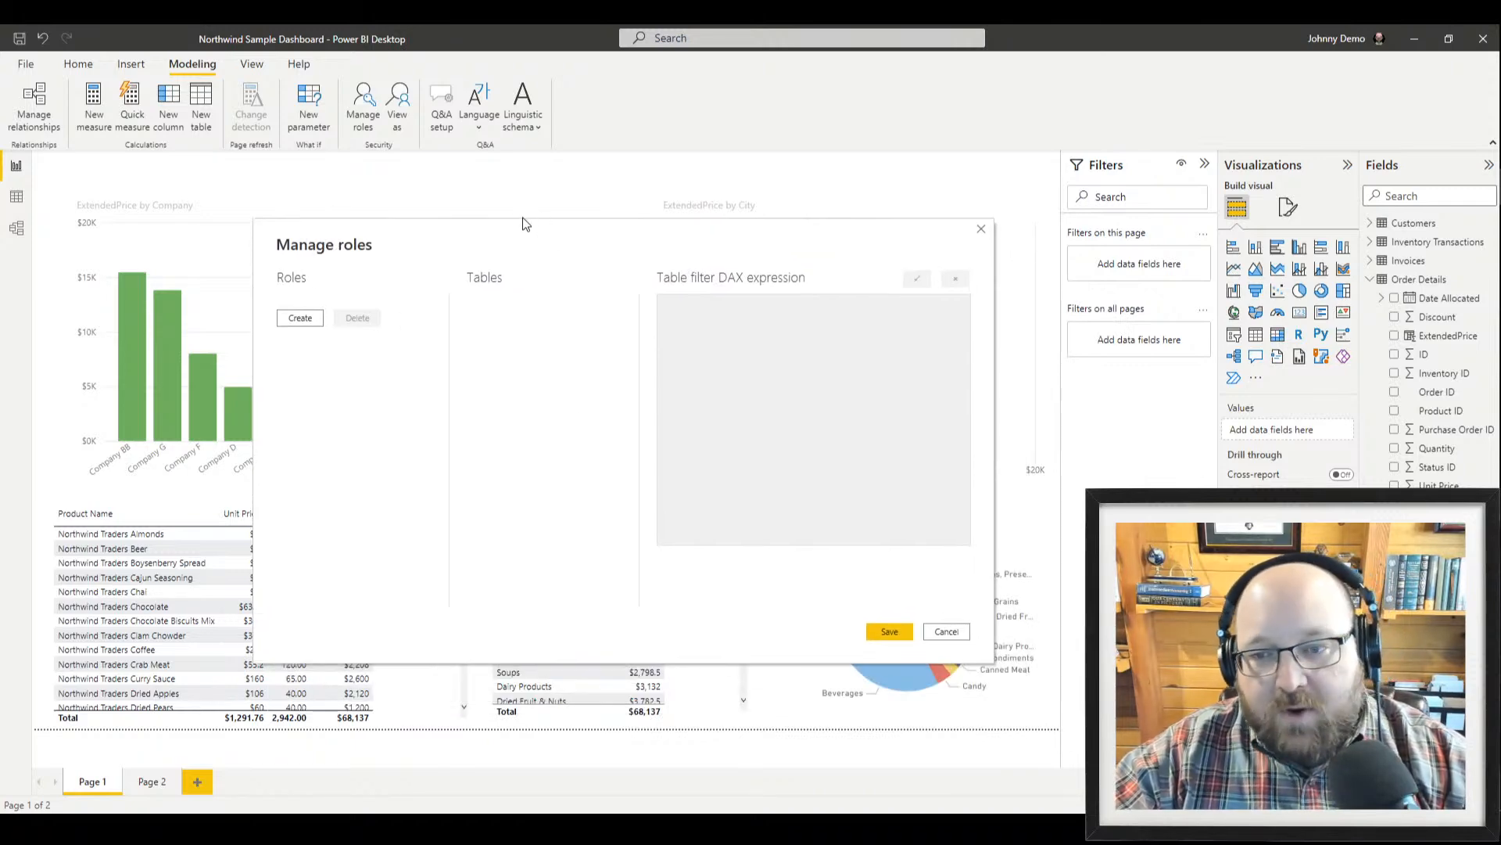
drag(527, 241, 540, 307)
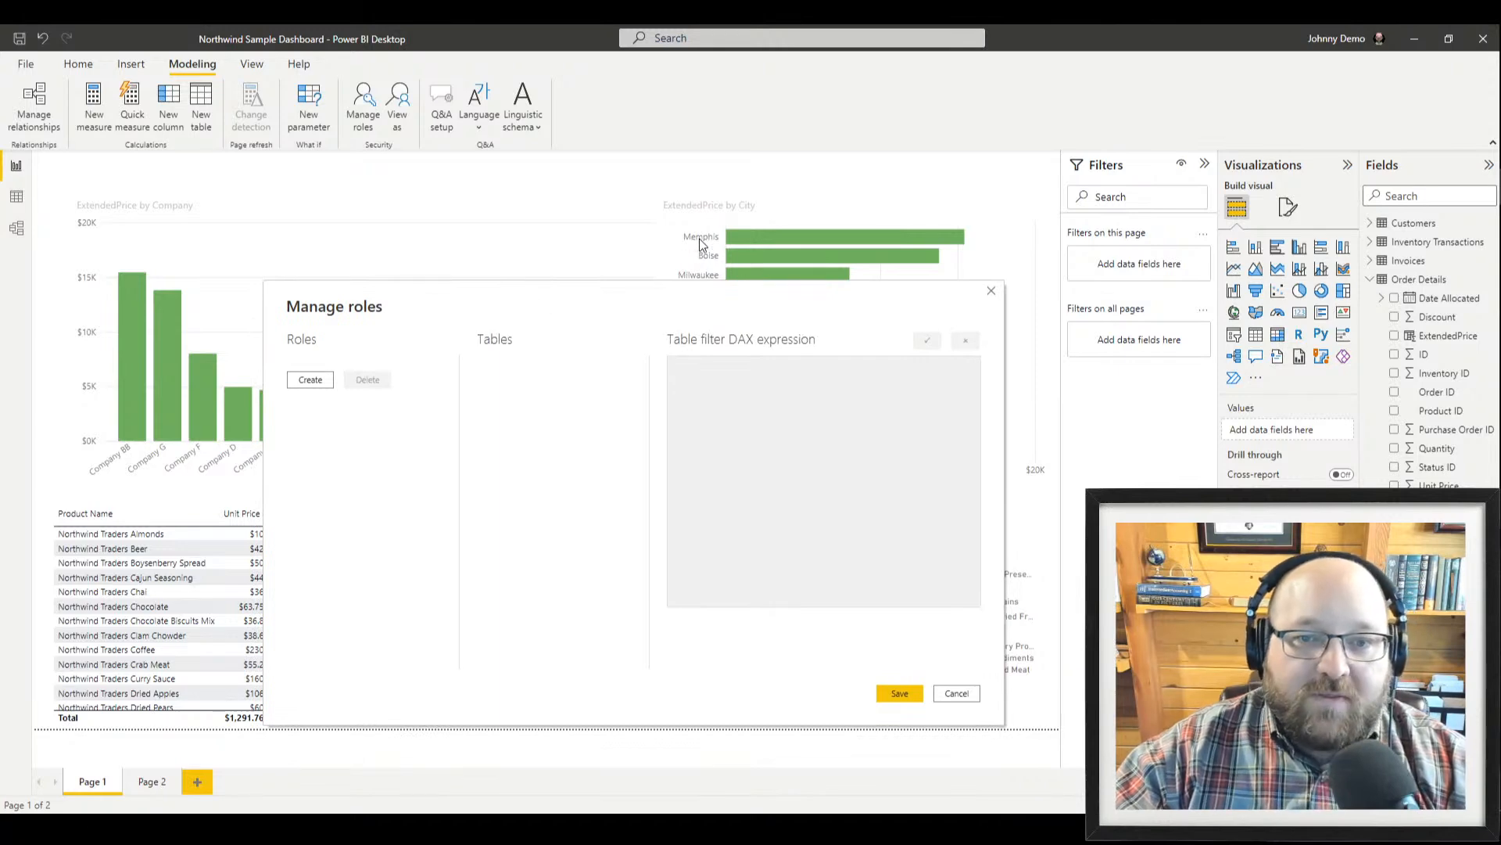
drag(657, 289, 618, 232)
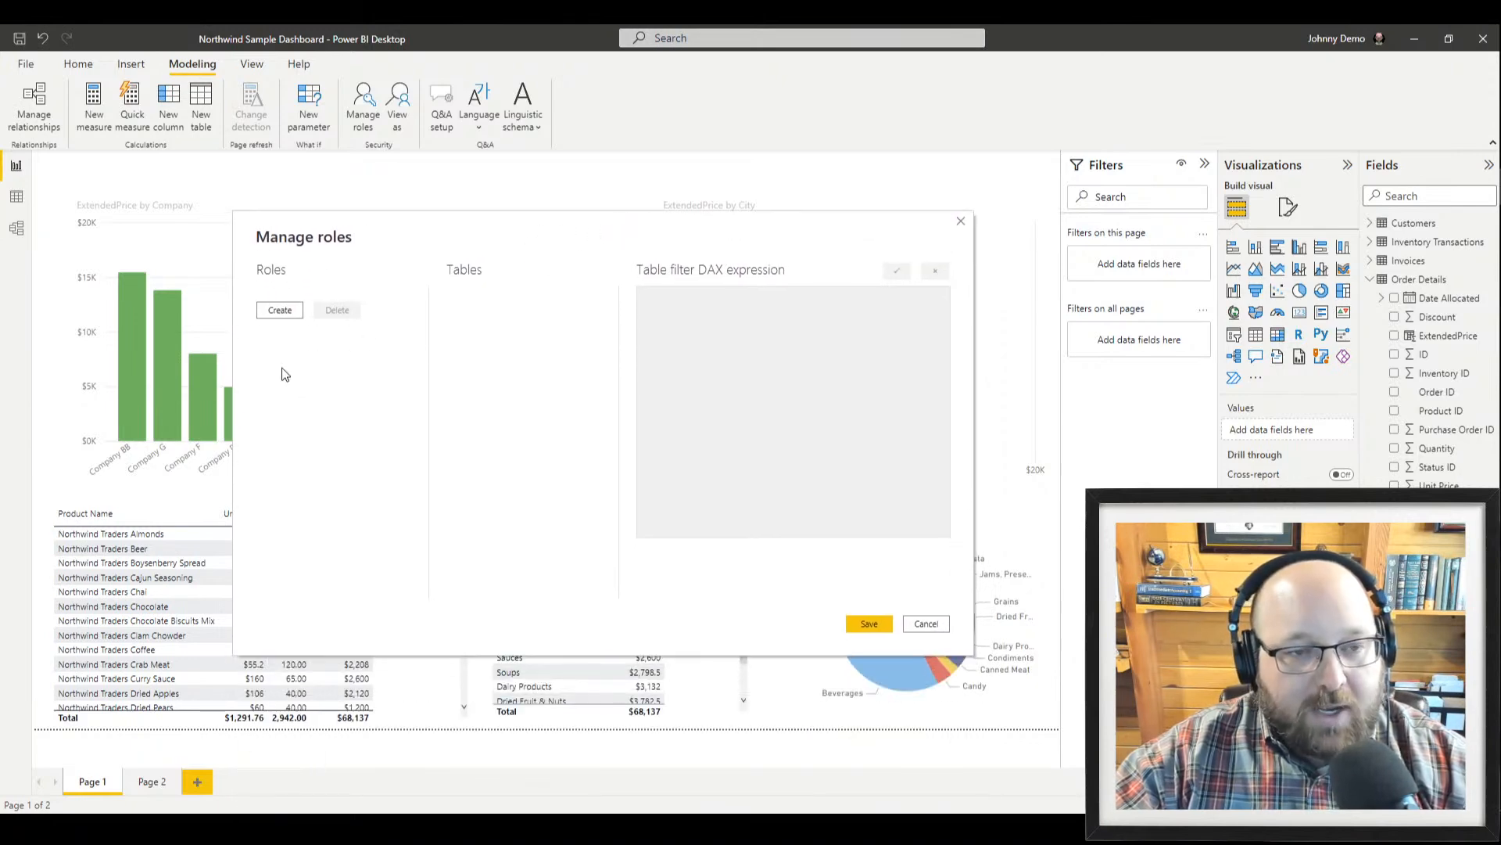
click(280, 310)
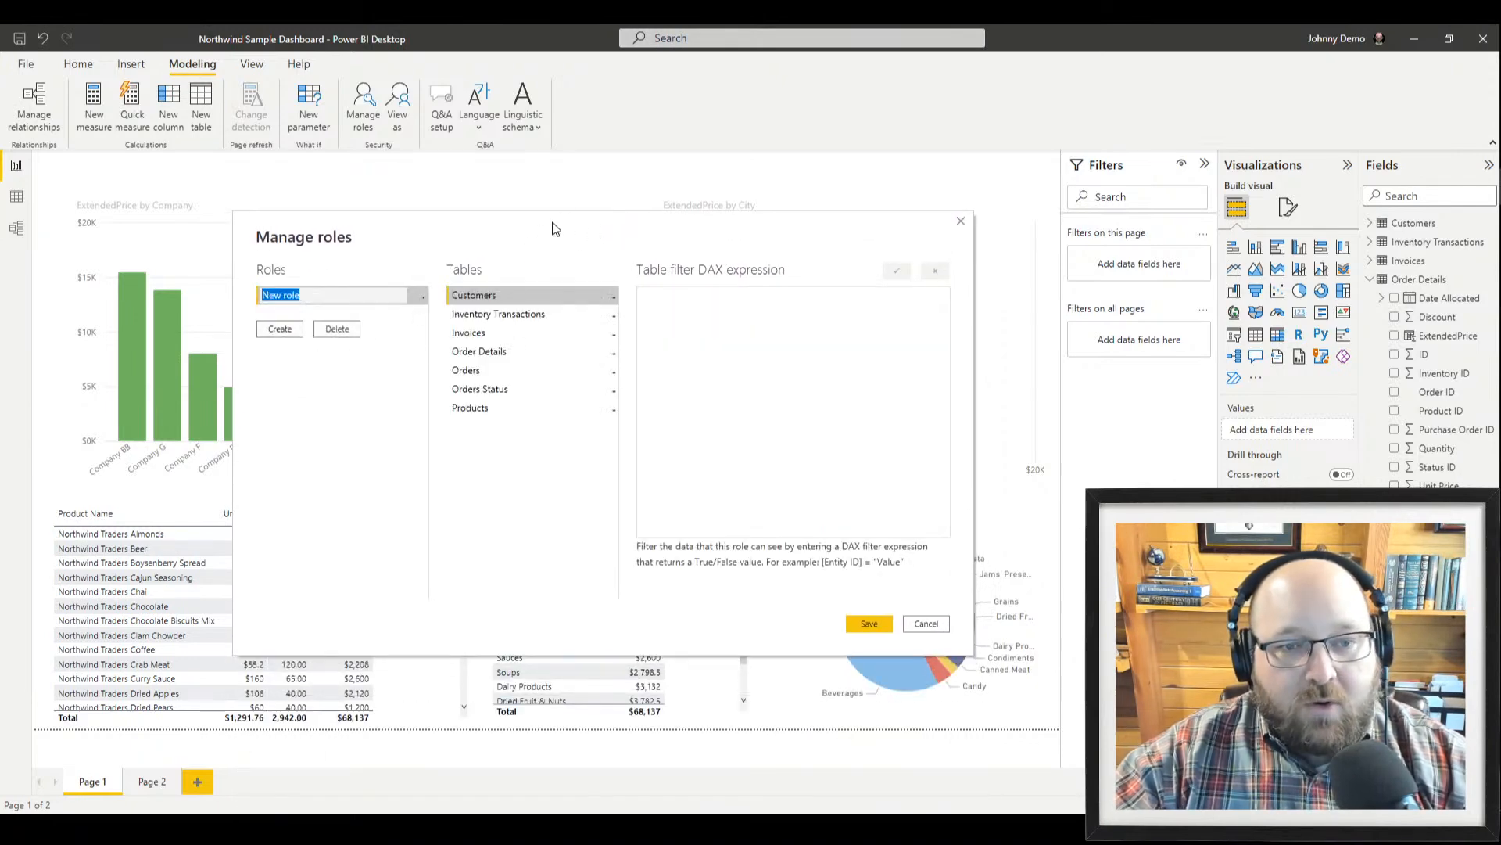
drag(556, 230, 571, 268)
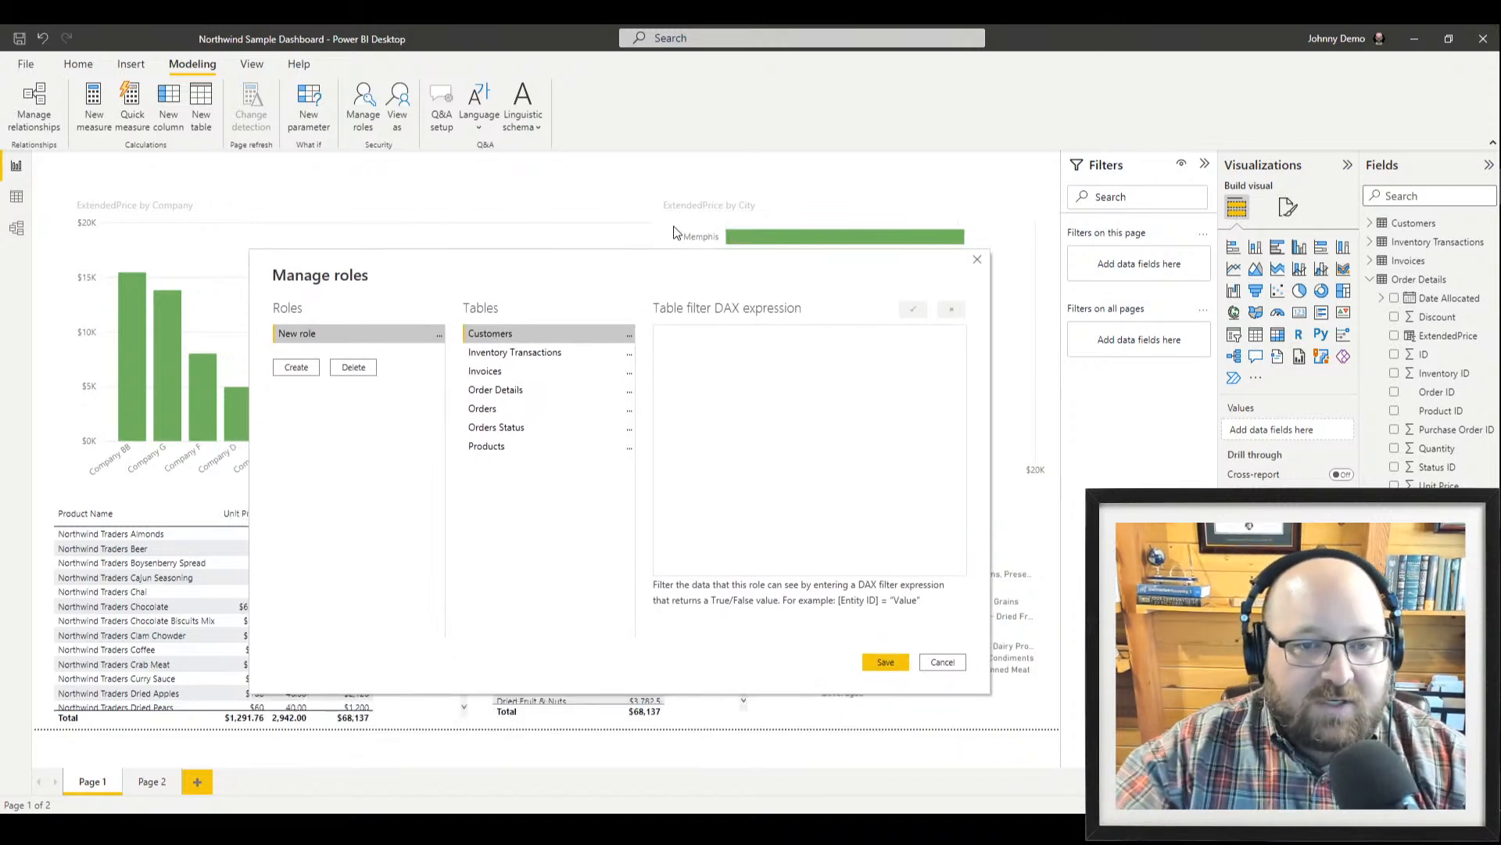
click(352, 345)
text(Mep)
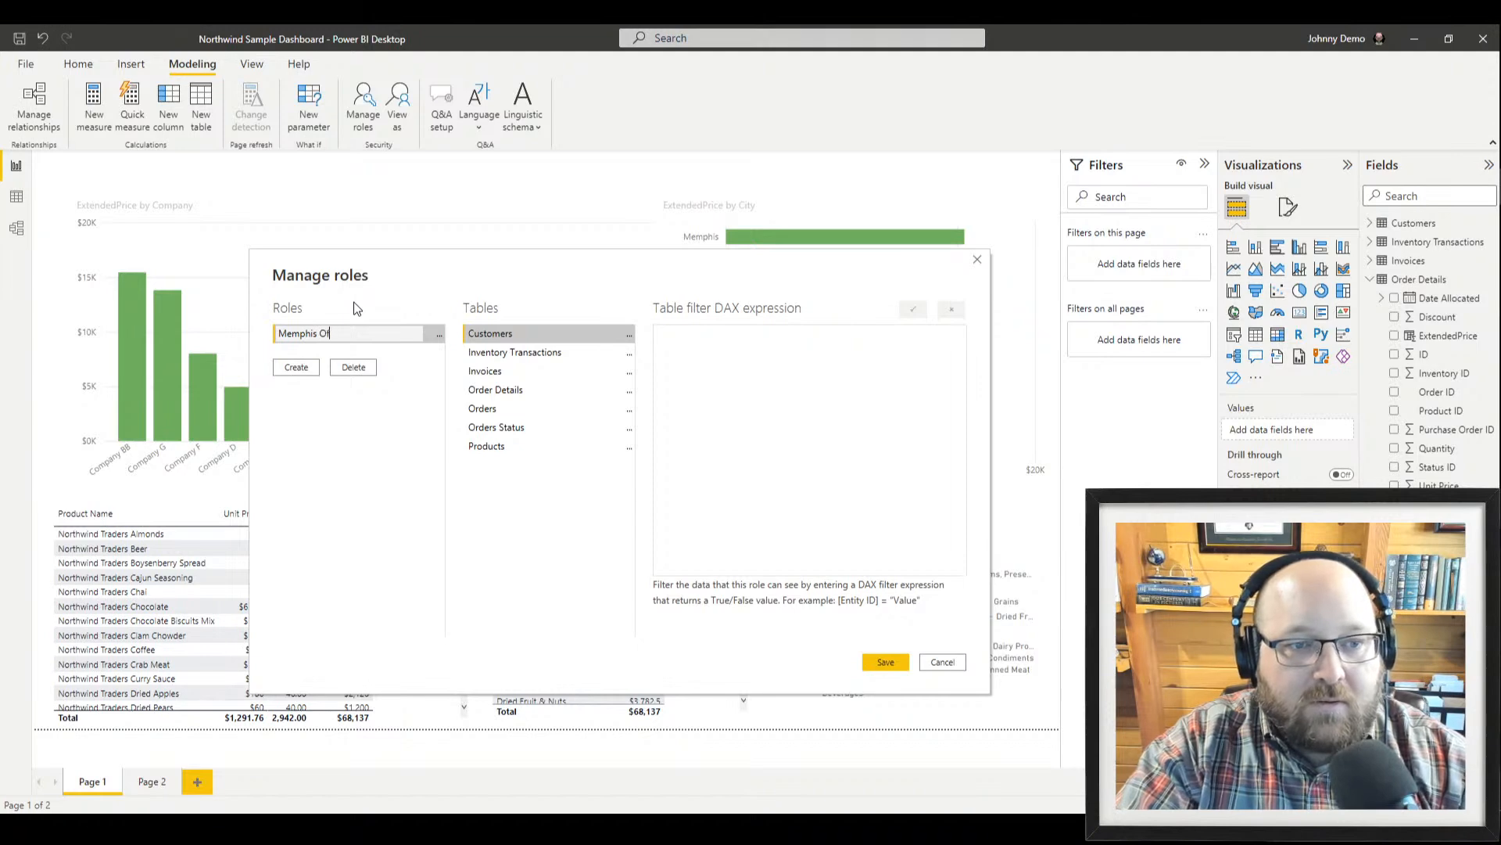
key(Return)
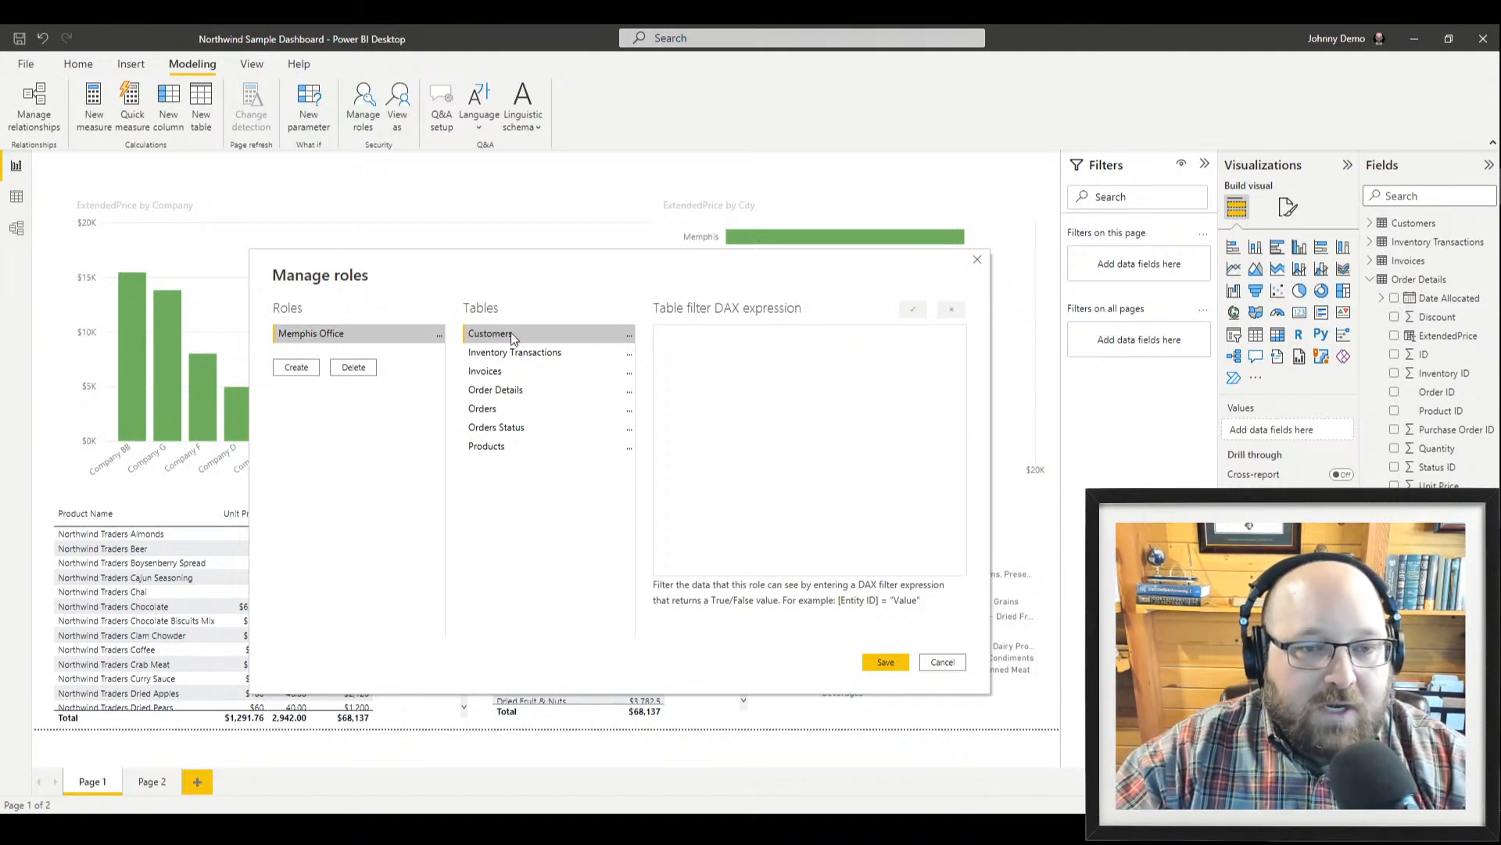
drag(598, 267, 595, 337)
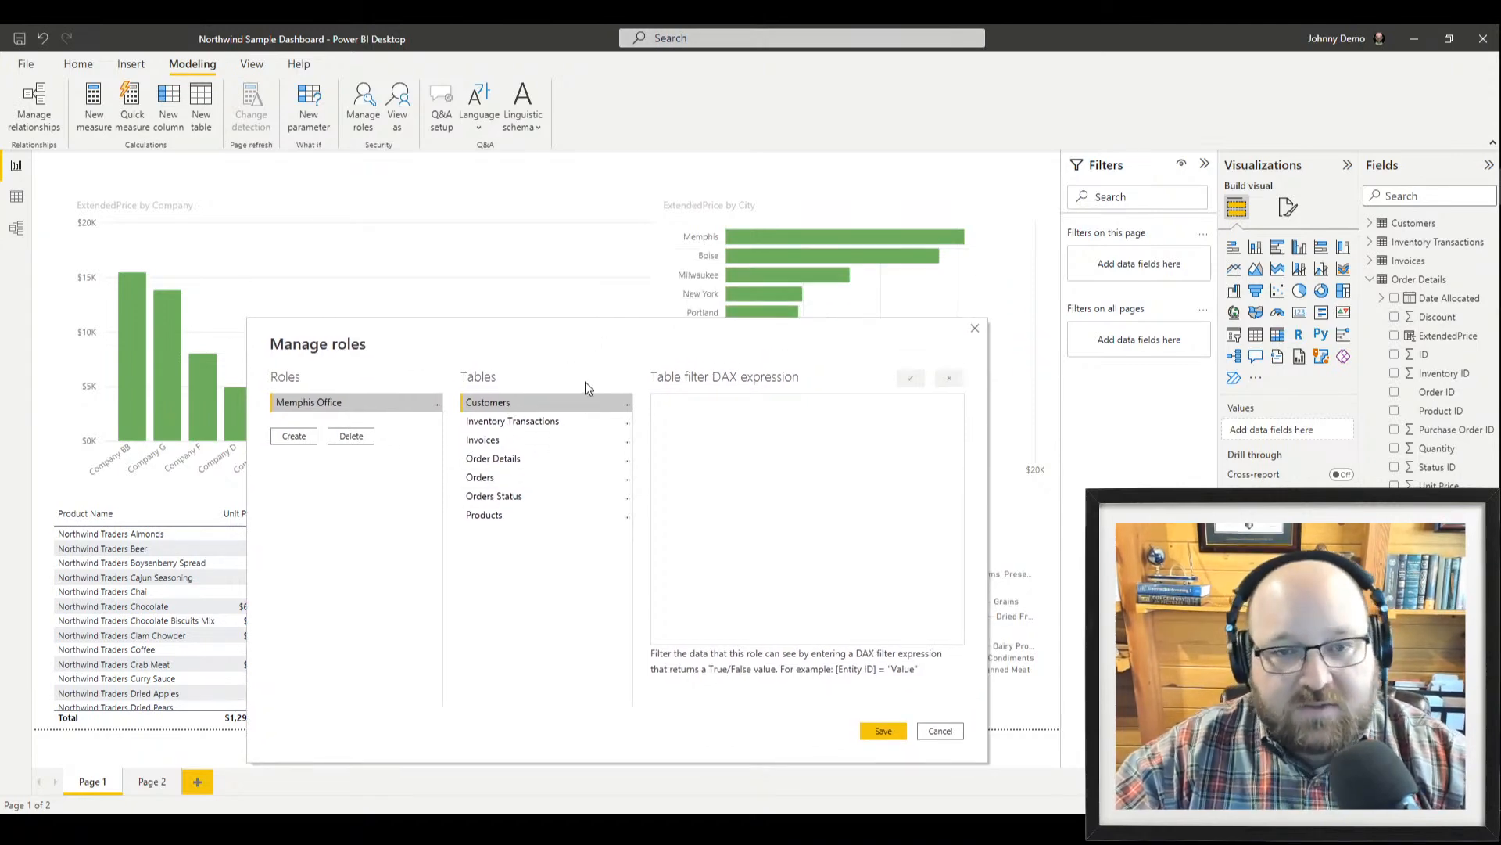
click(537, 467)
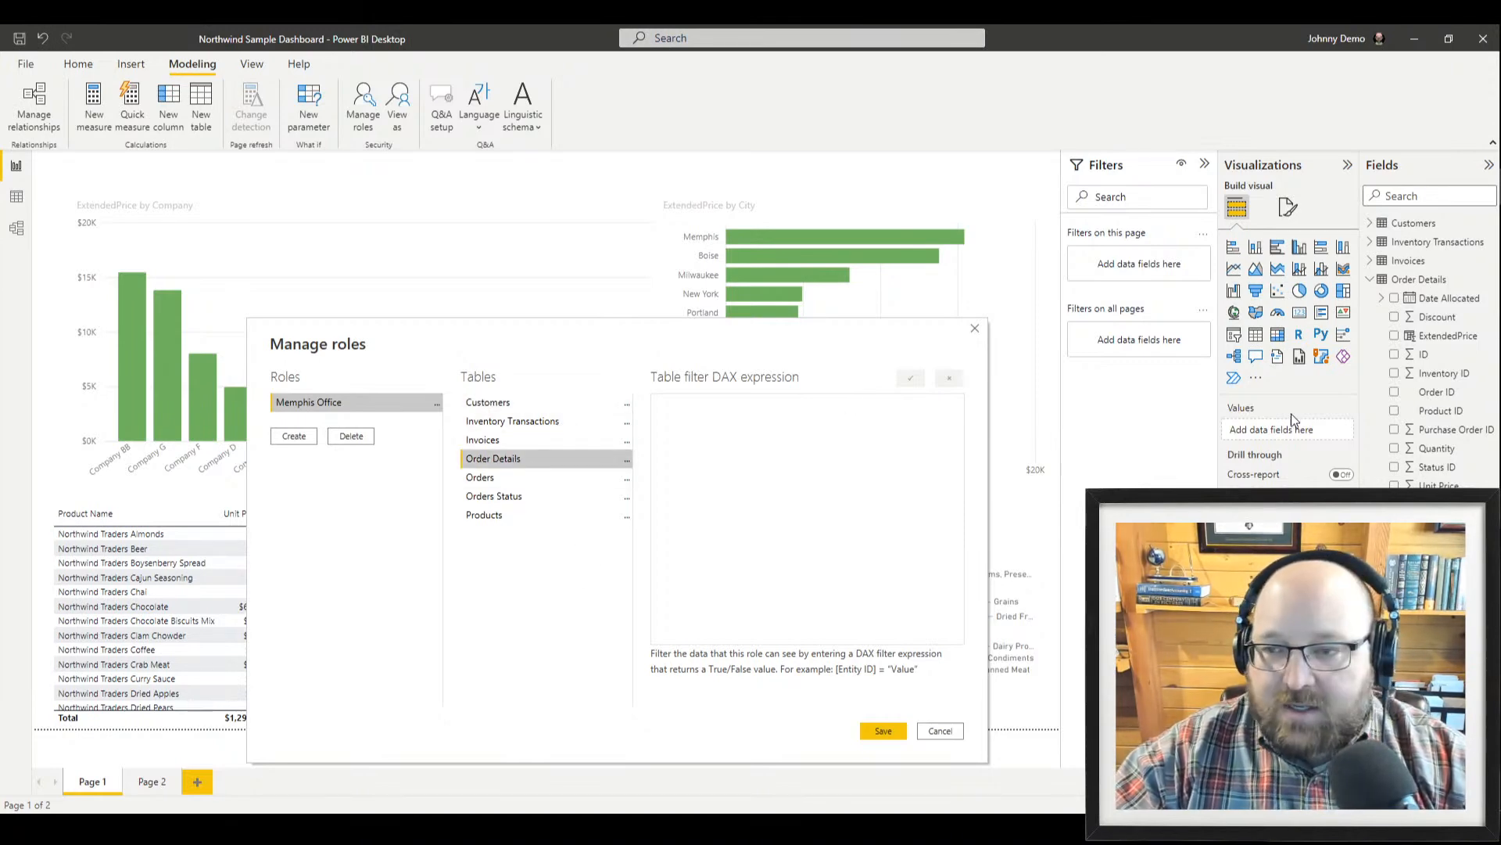
click(941, 732)
click(729, 216)
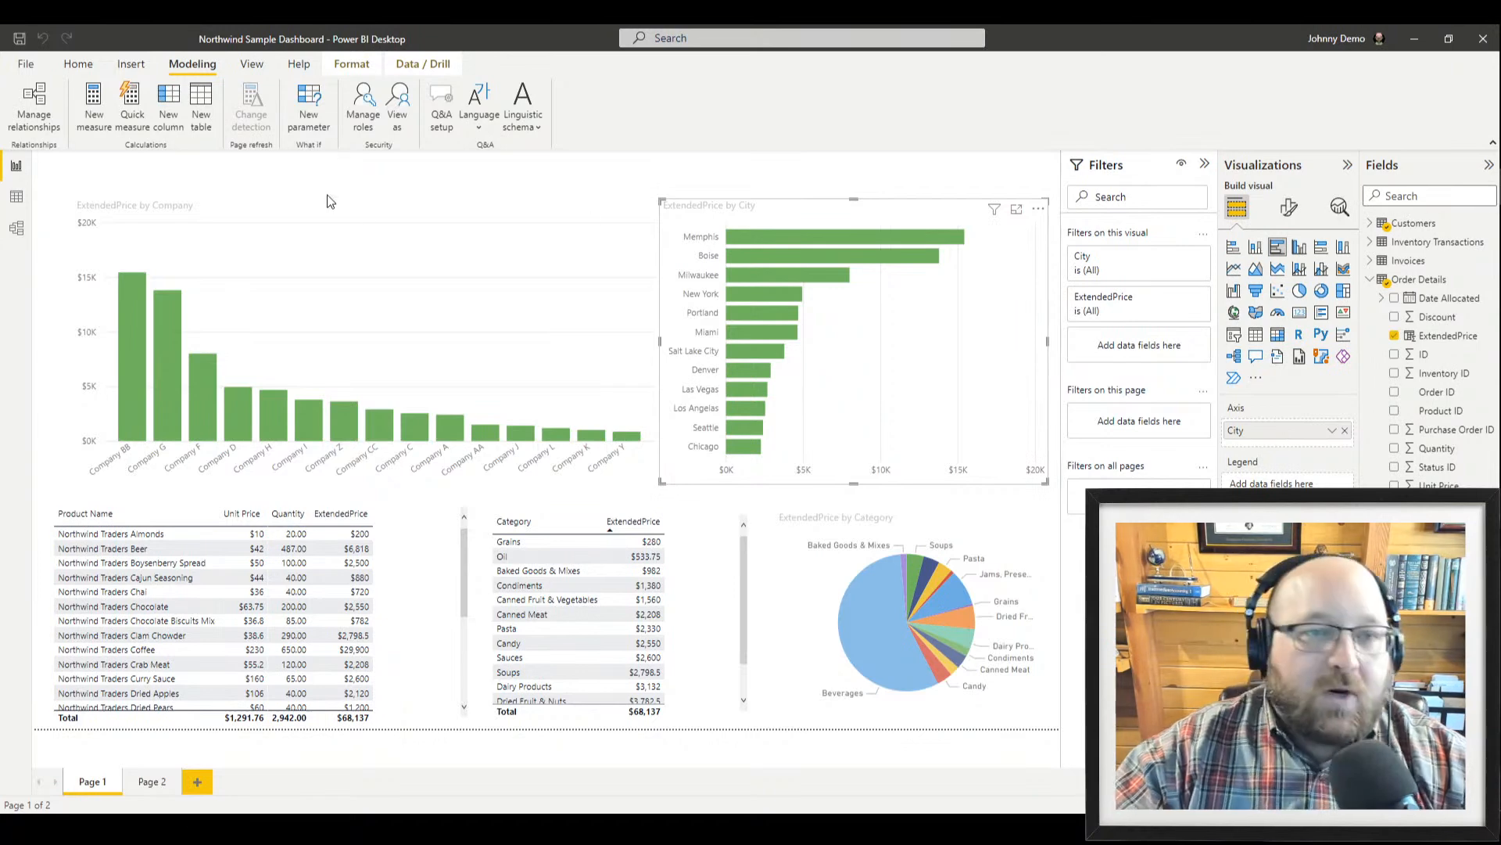
Create a new security role named Memphis Office
click(366, 108)
click(427, 296)
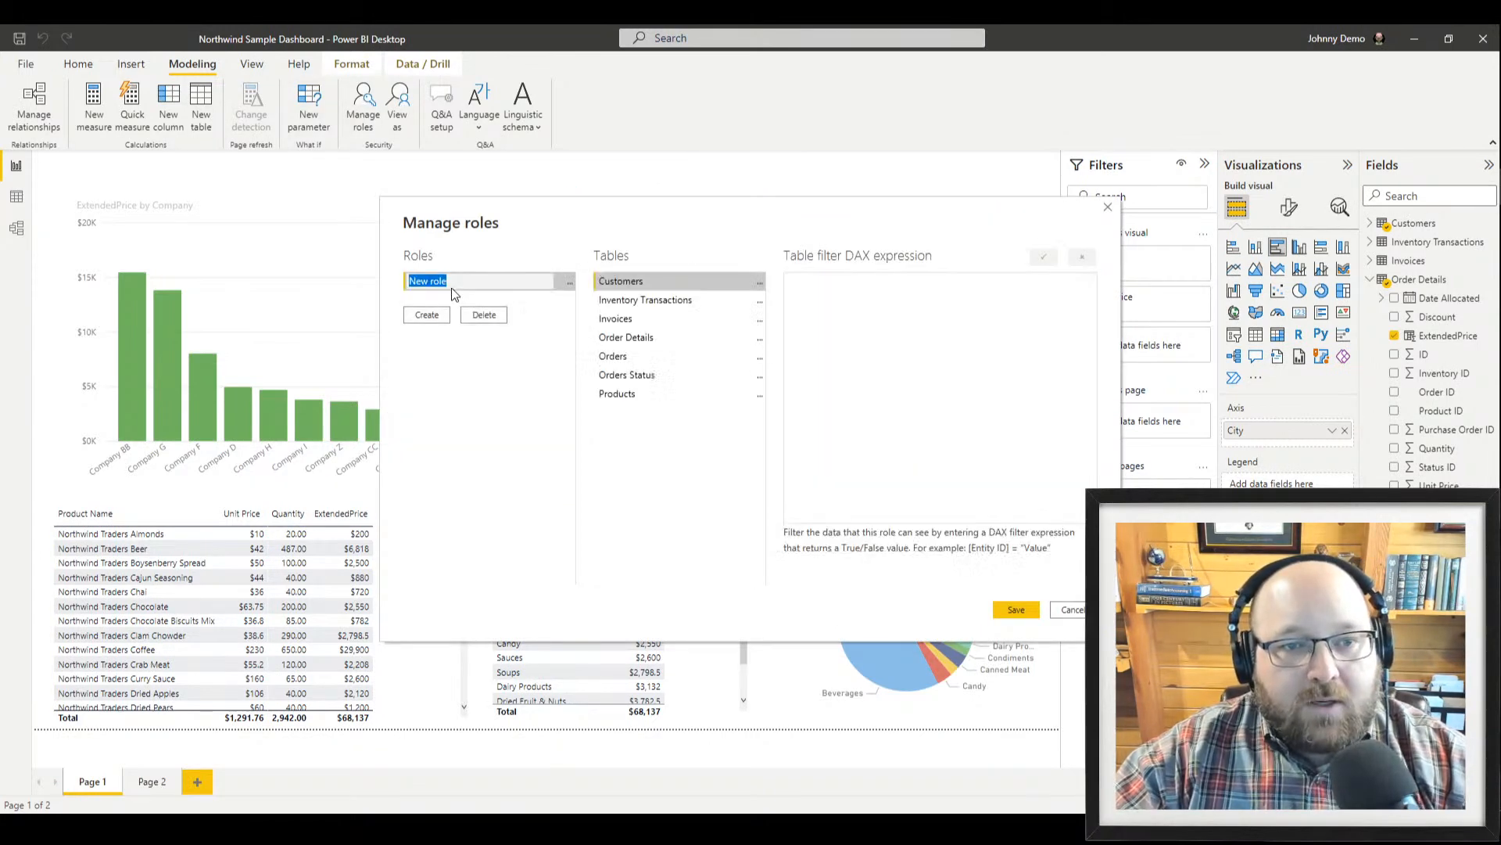
text(Memphis Office)
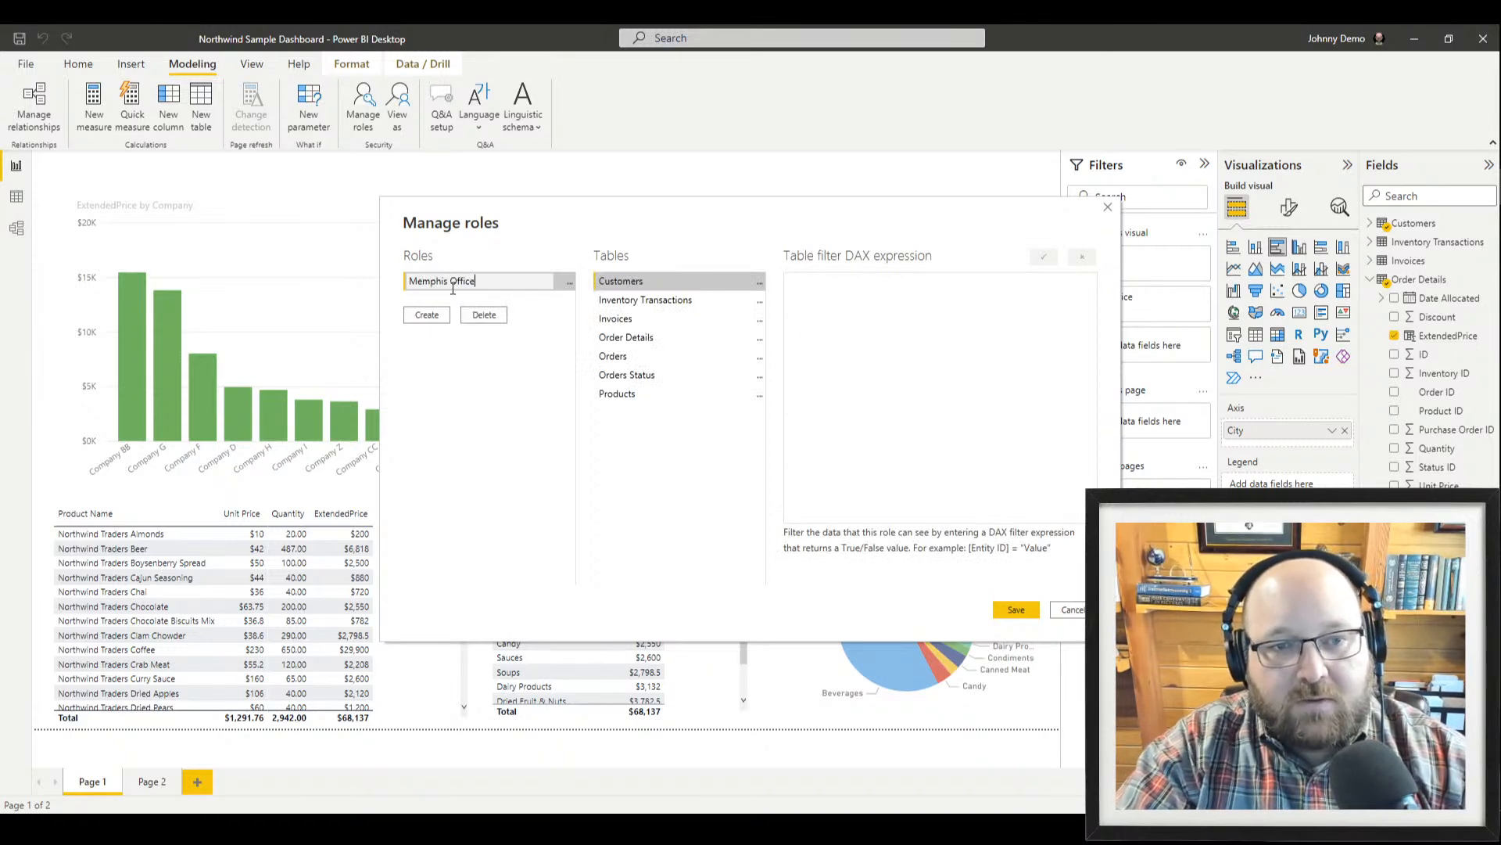
key(Return)
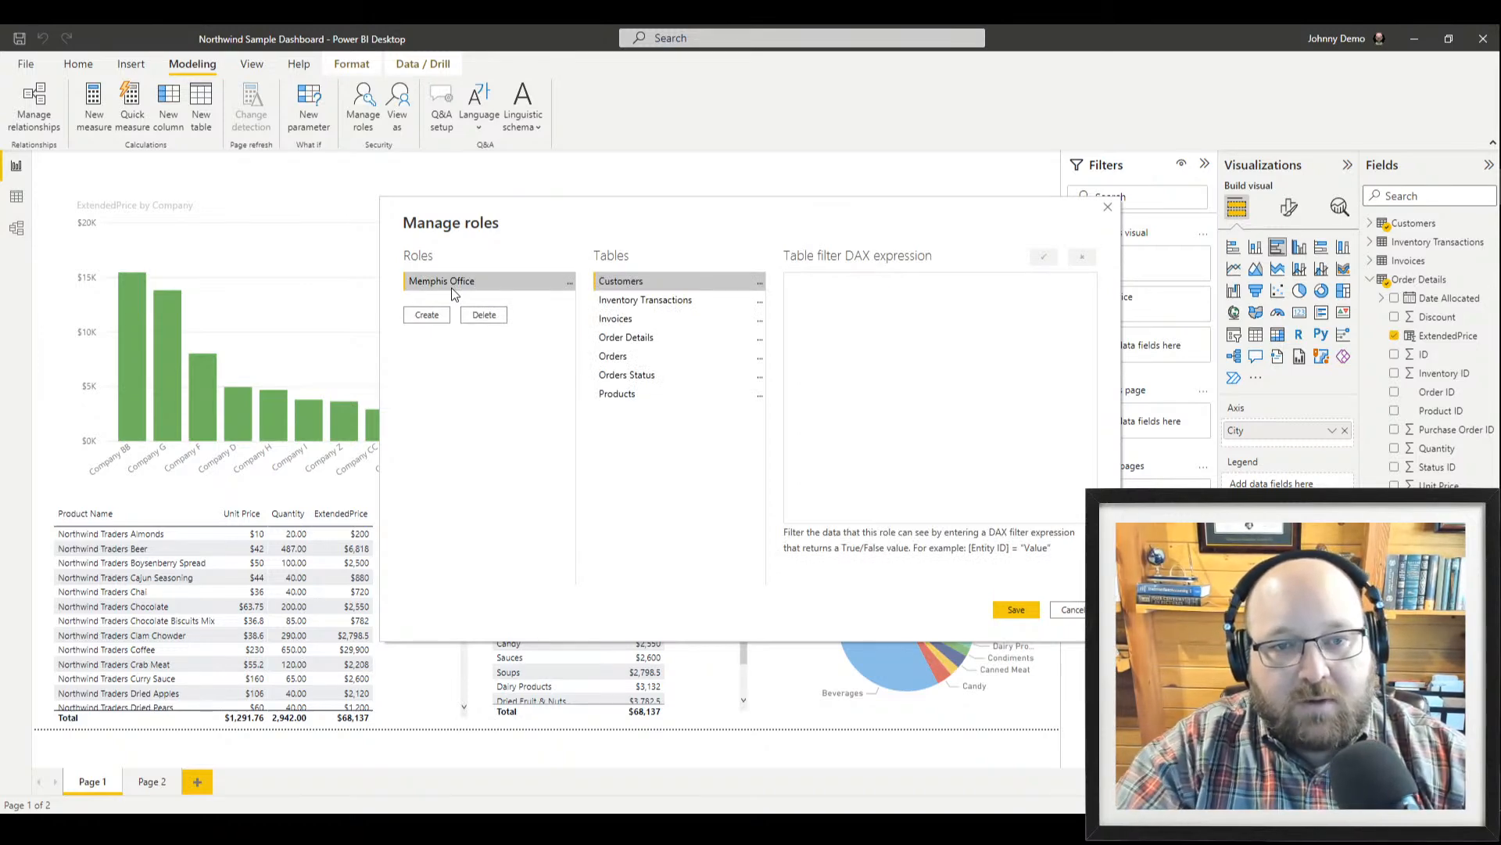
Give the Customers table the filter [City] = "Memphis" and confirm it
click(894, 290)
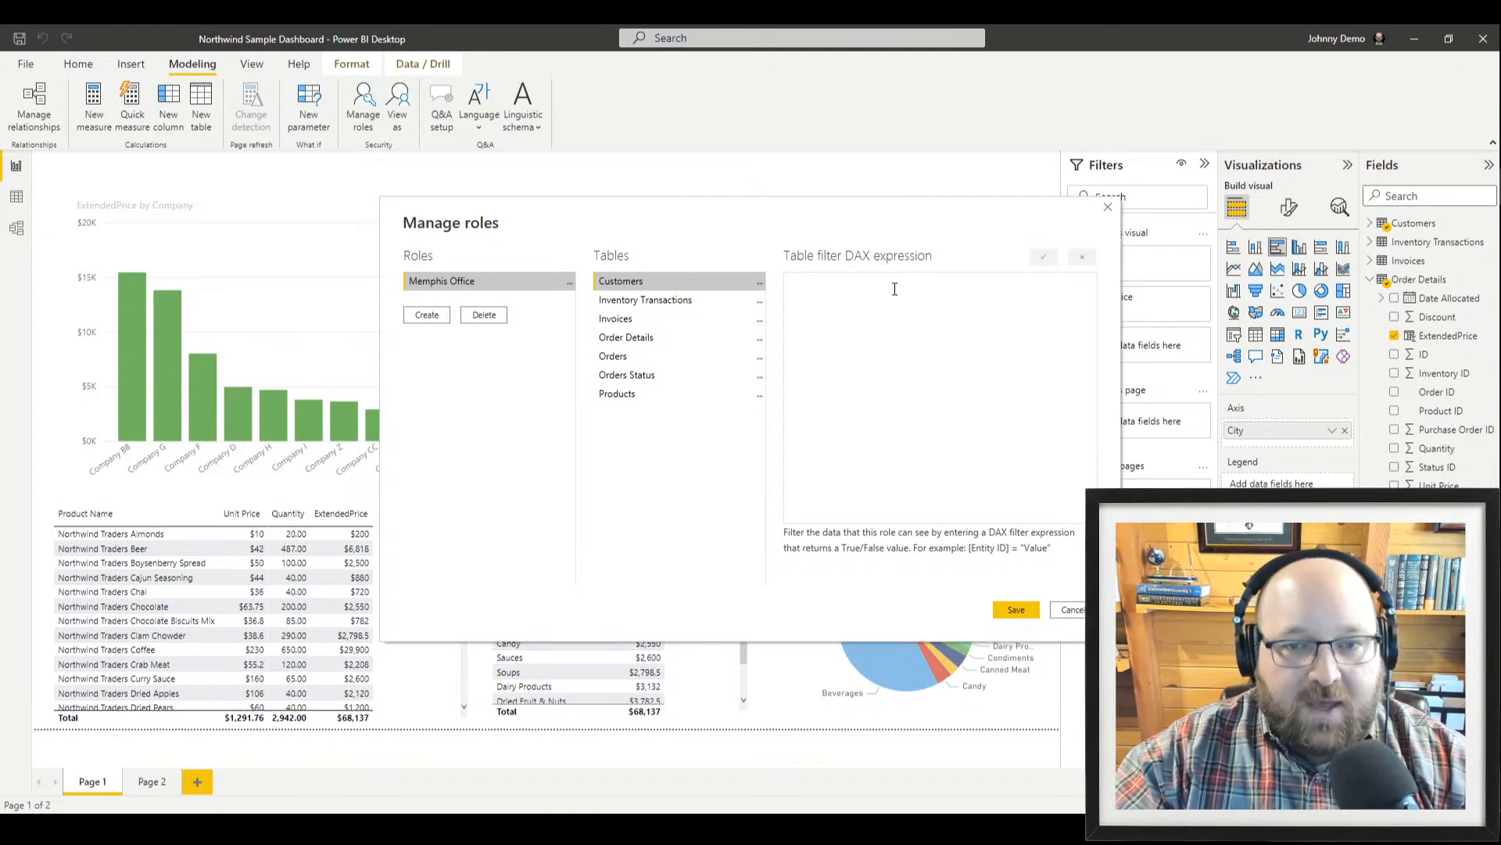
drag(832, 218, 799, 272)
click(796, 361)
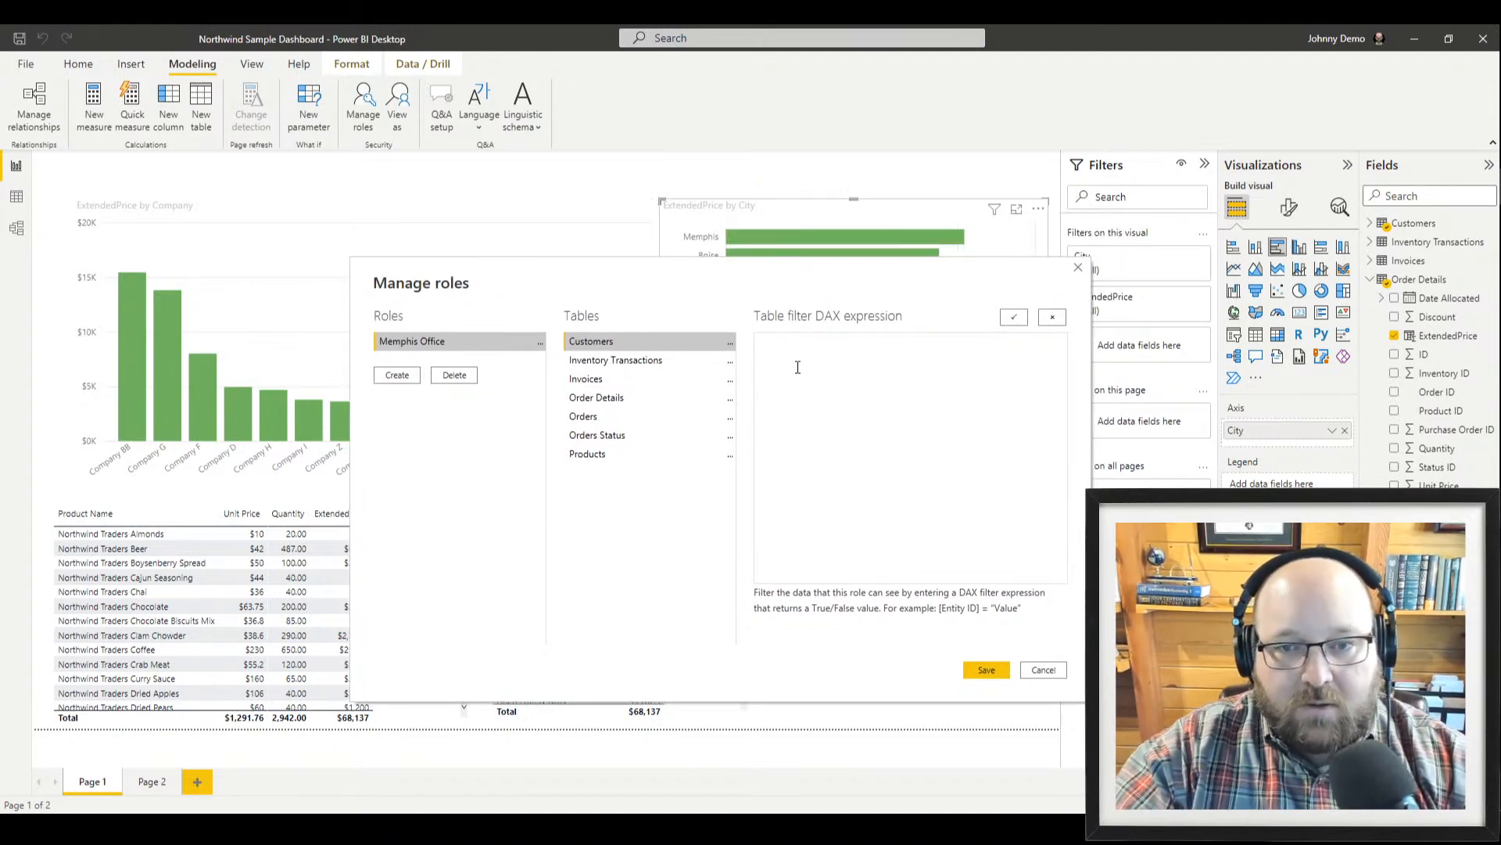
text(Co)
key(BackSpace)
key(BackSpace)
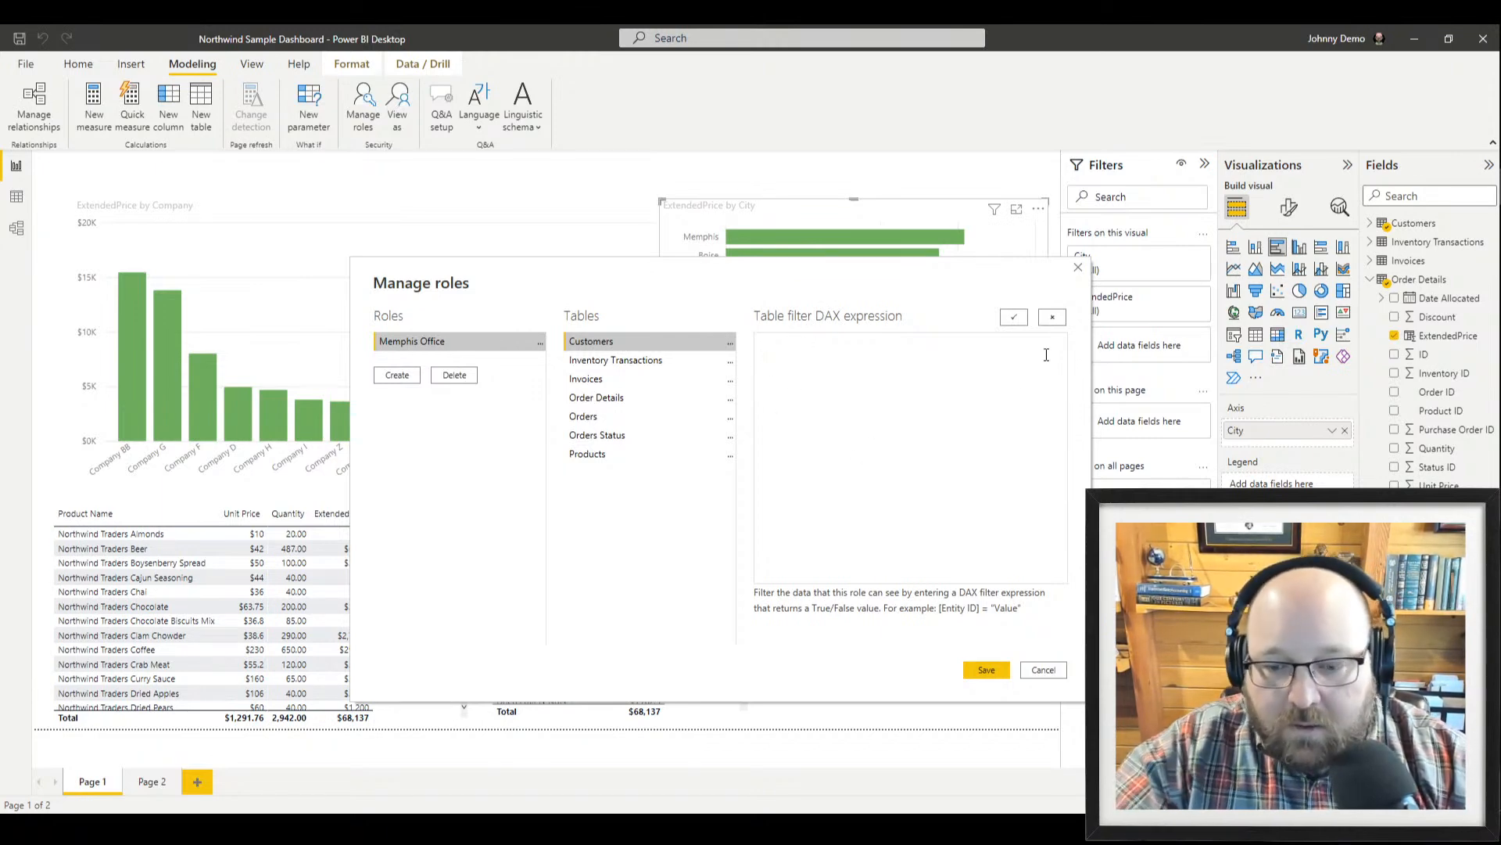
text([City] = ")
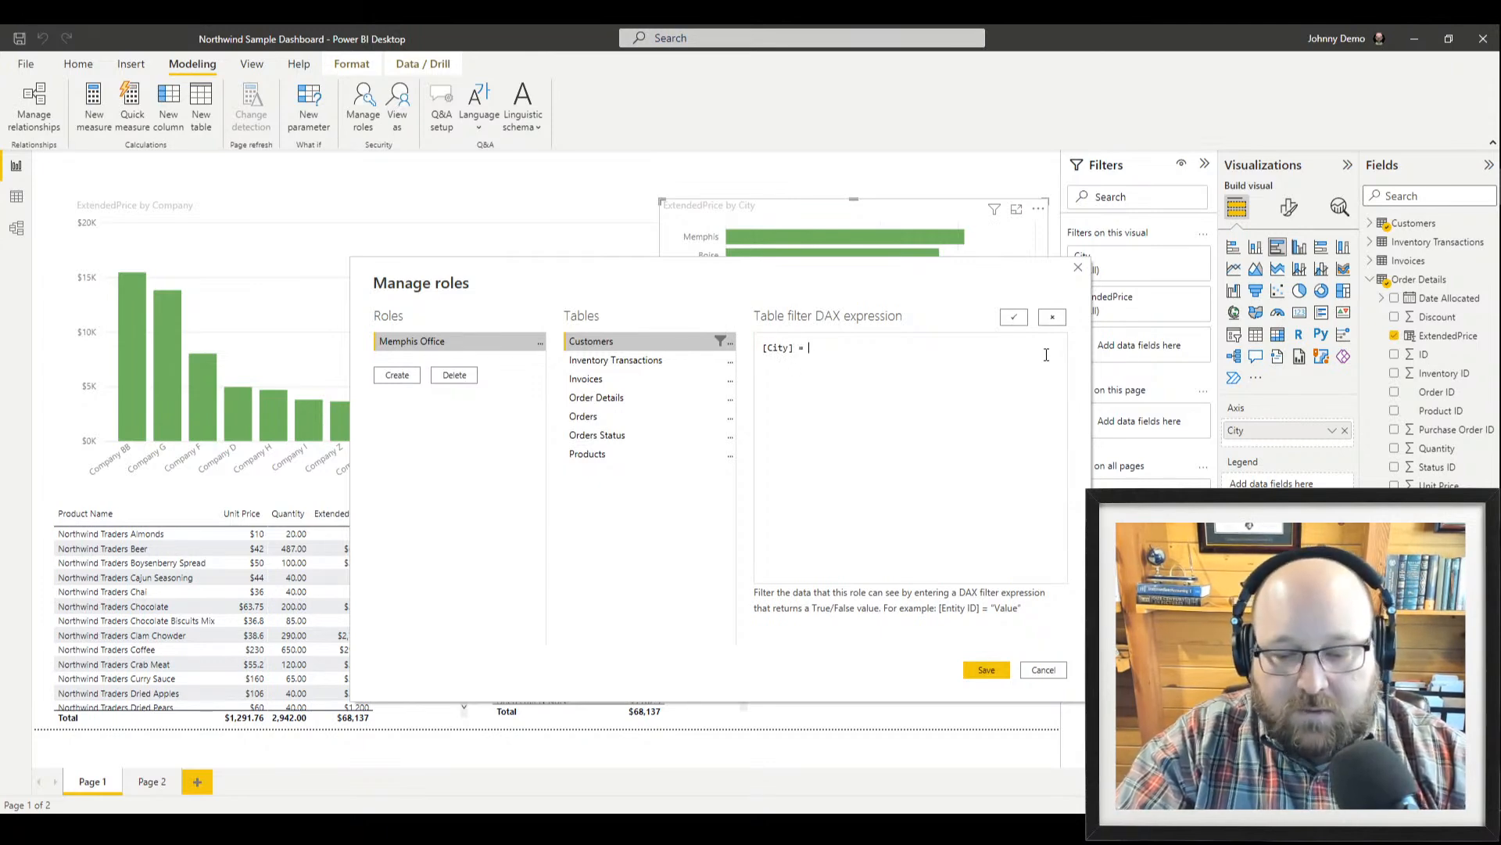
text(Memphis")
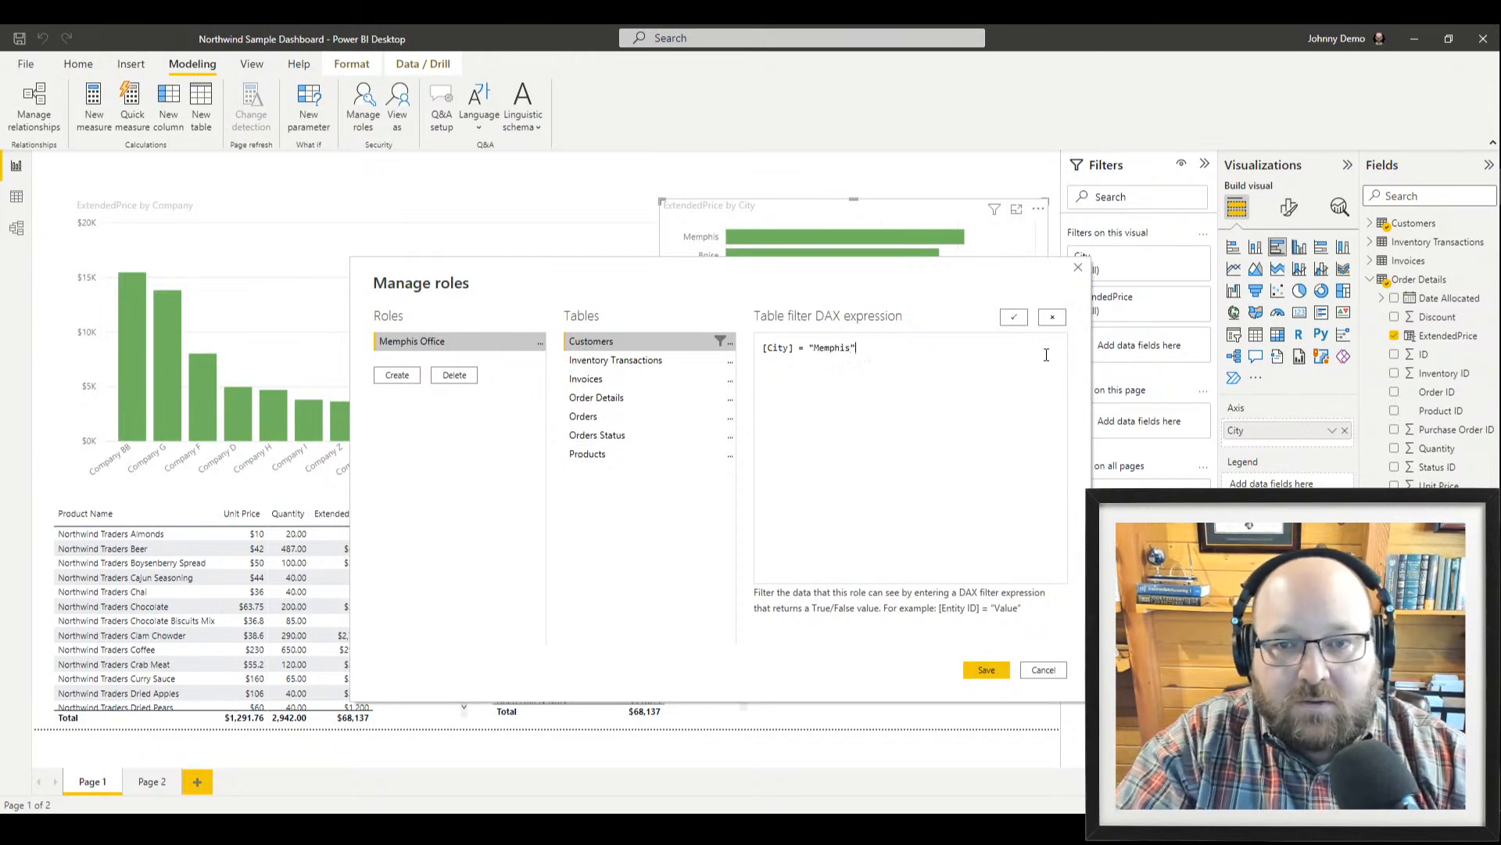
click(1014, 319)
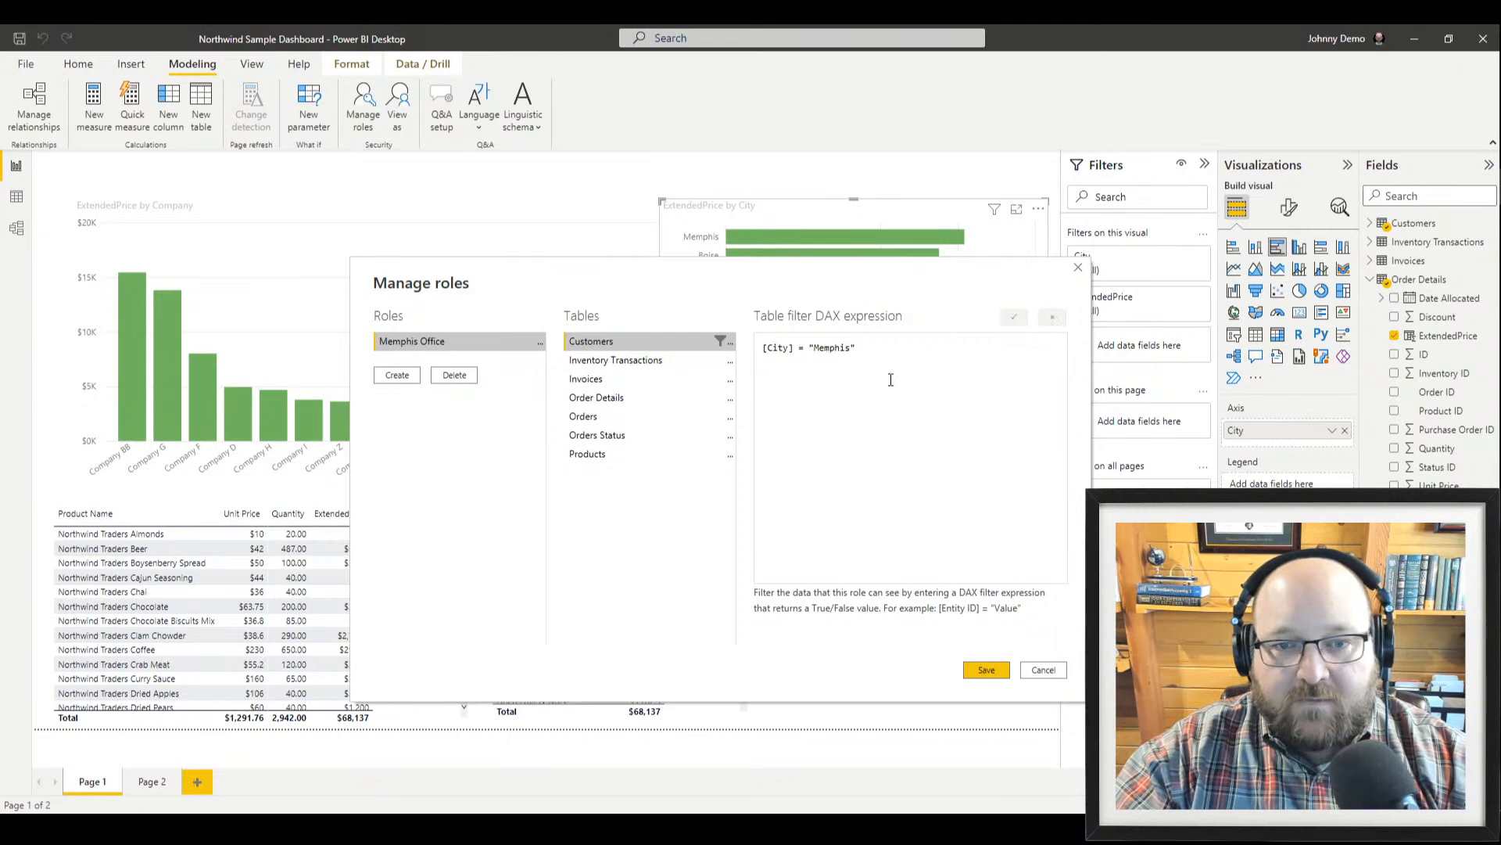
Add another security role named New York
click(413, 381)
text(New )
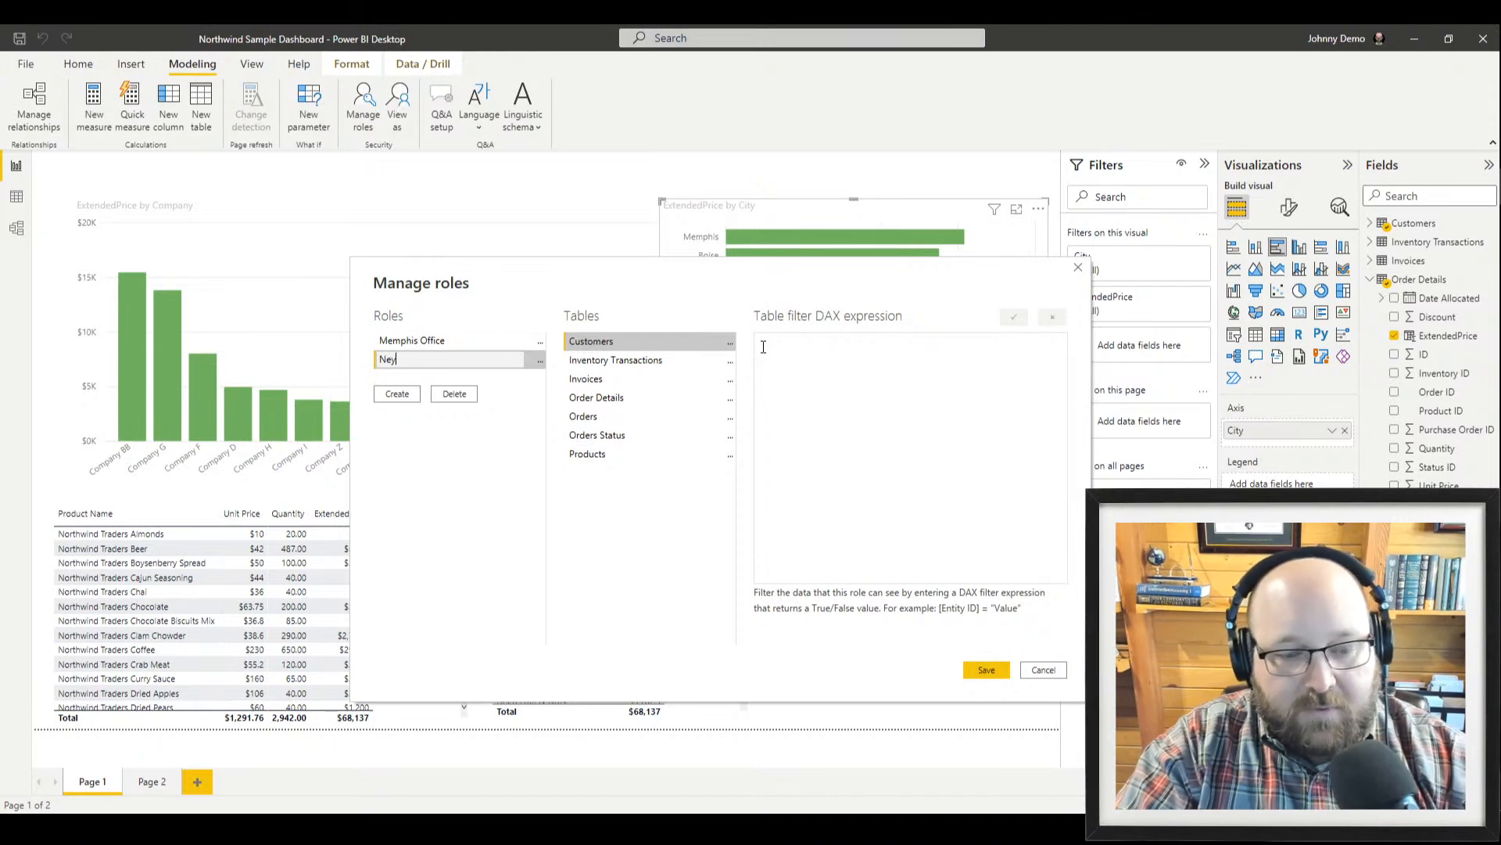
text(Torkrk)
key(BackSpace)
key(BackSpace)
key(BackSpace)
key(BackSpace)
text(Y)
key(BackSpace)
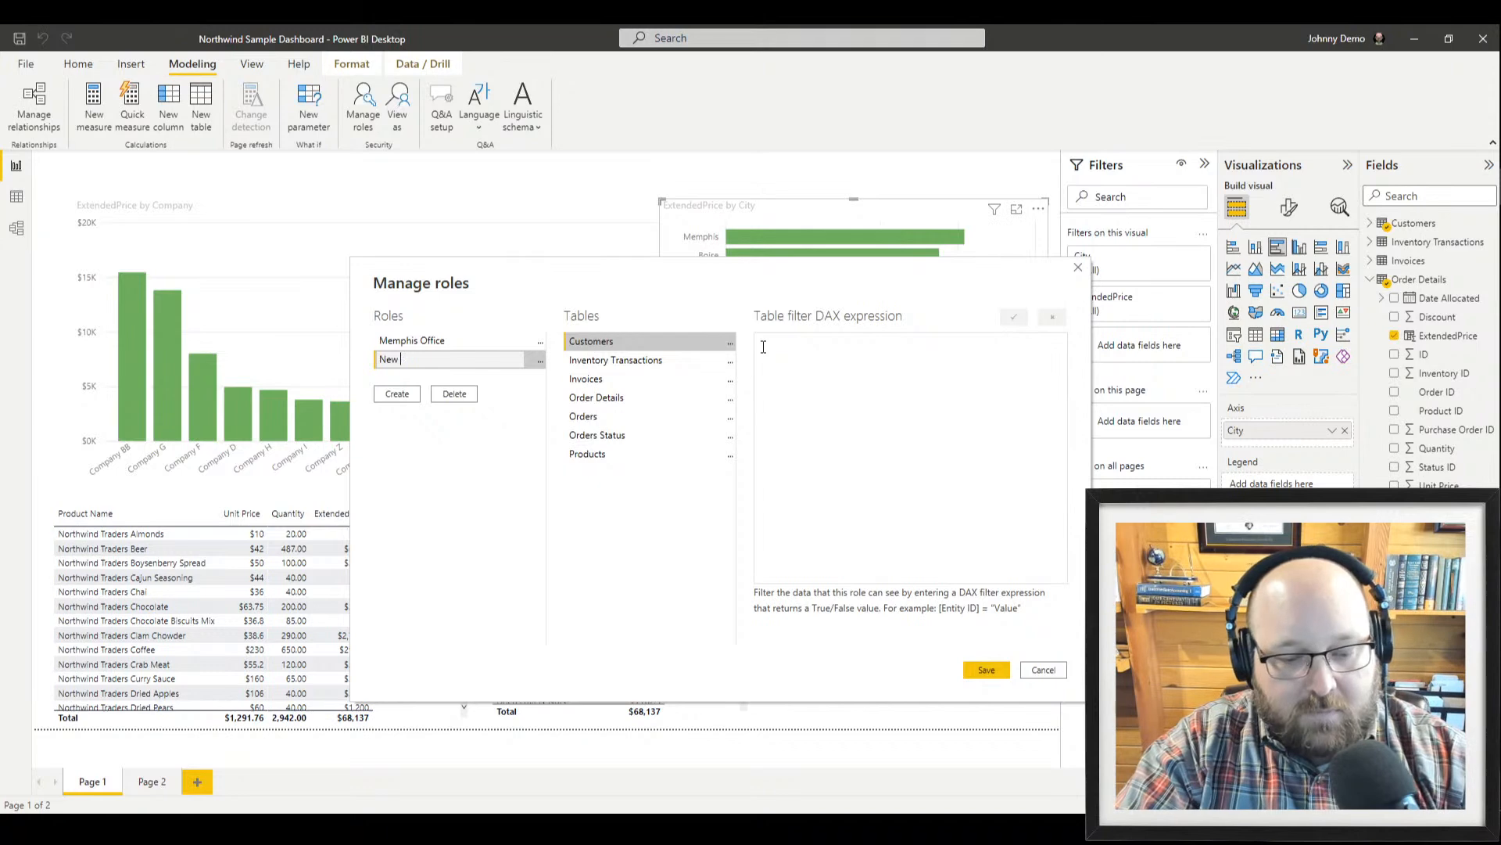
text(York)
key(Return)
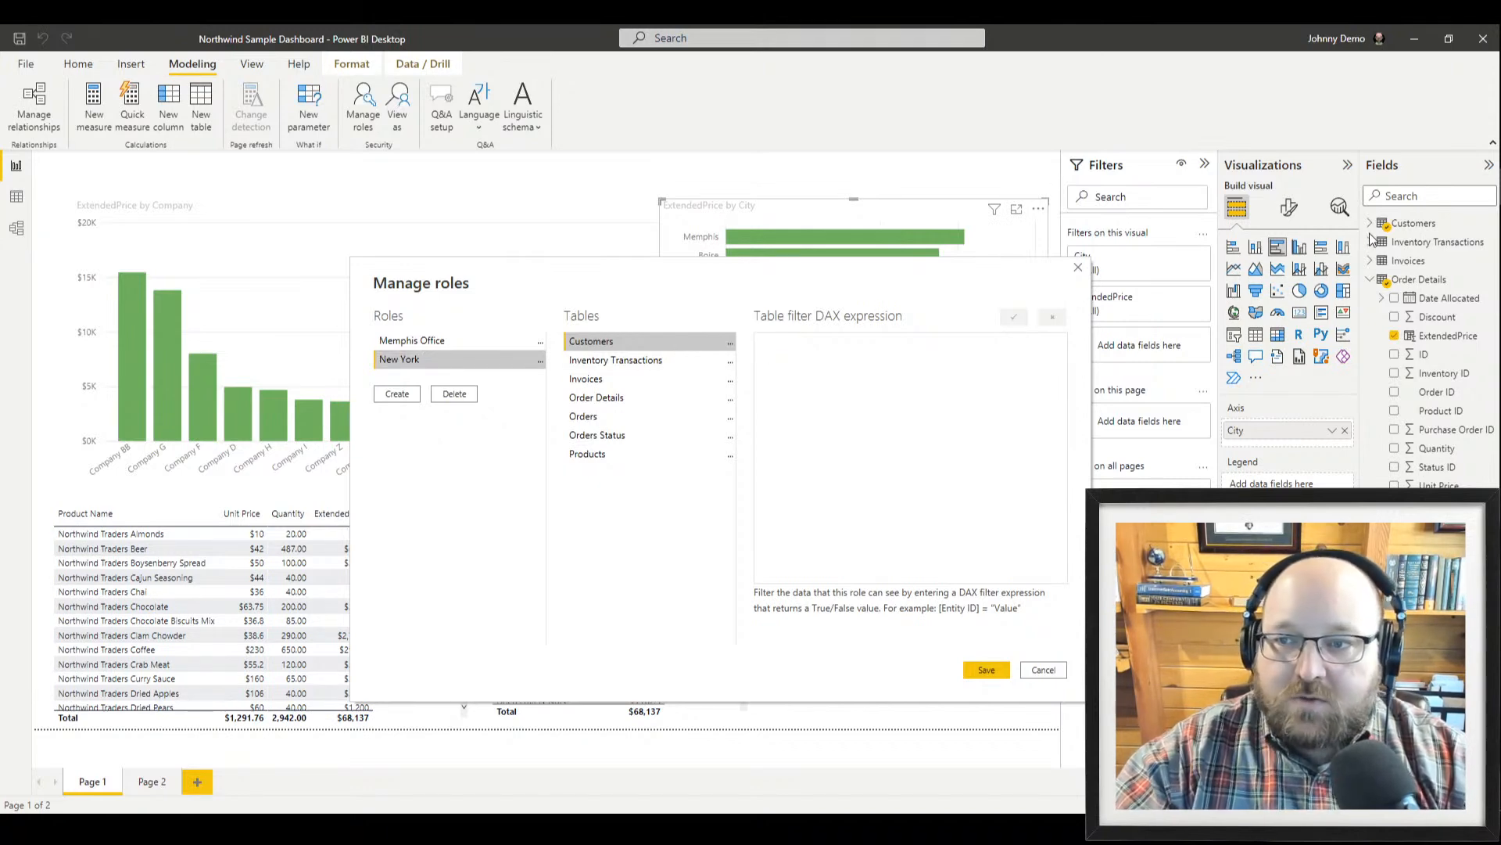
Filter the New York role's Customers table on [City] = "New York"
click(730, 342)
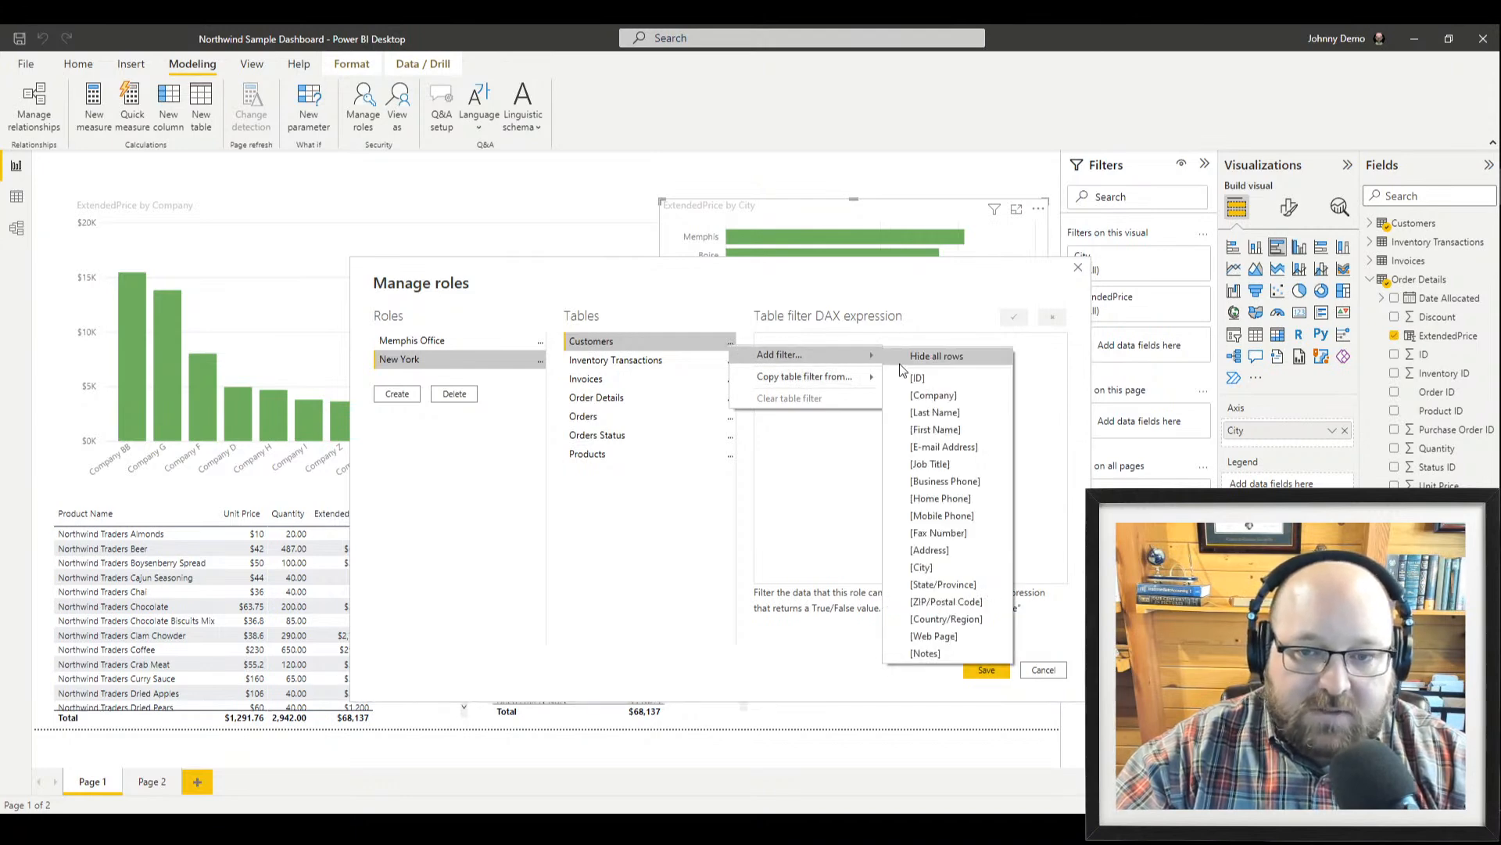
click(925, 567)
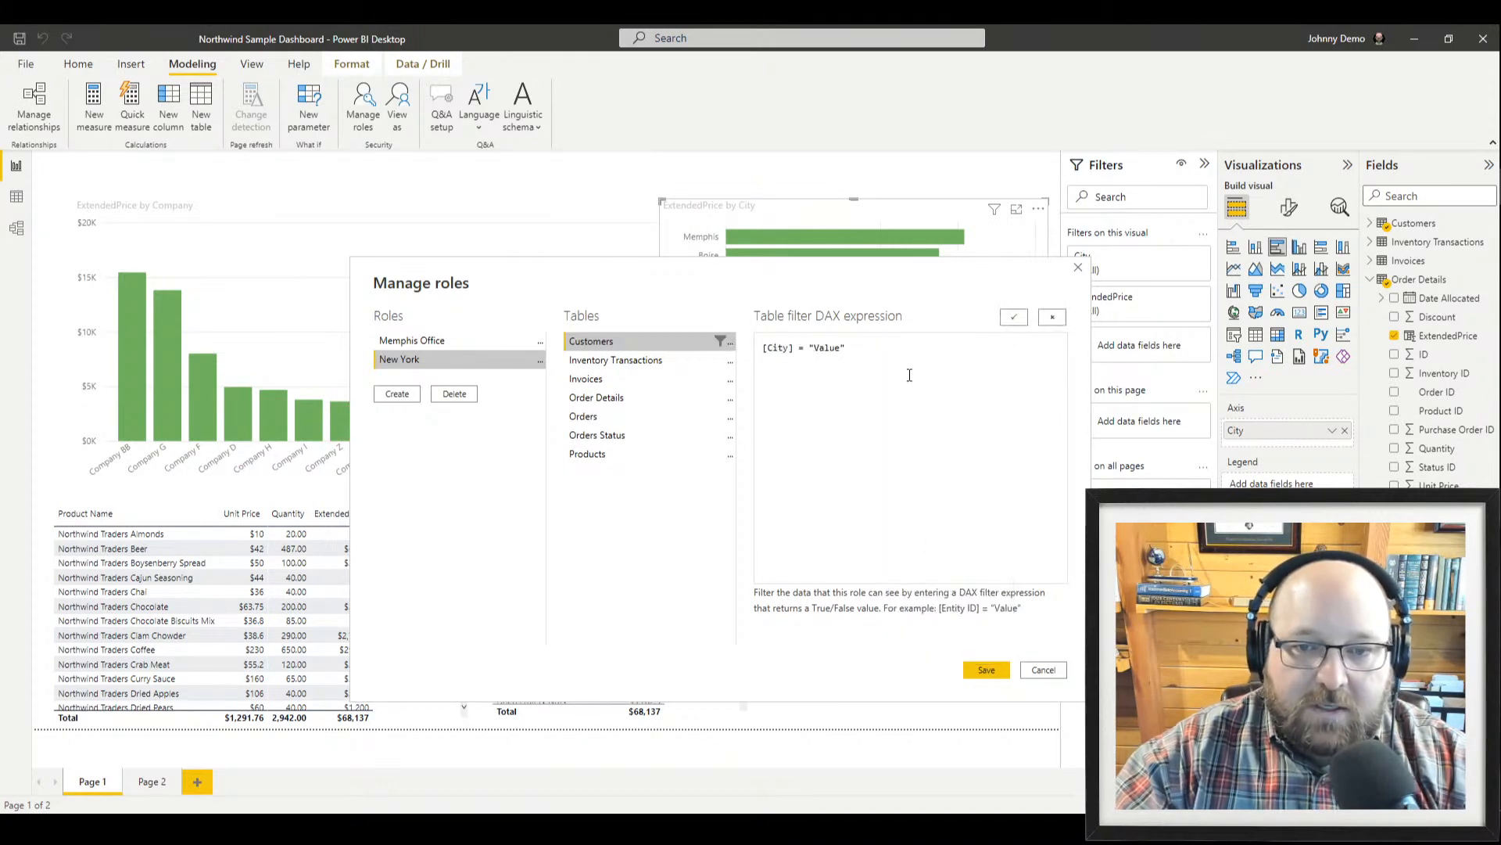
key(BackSpace)
key(BackSpace)
key(BackSpace)
key(BackSpace)
text(New )
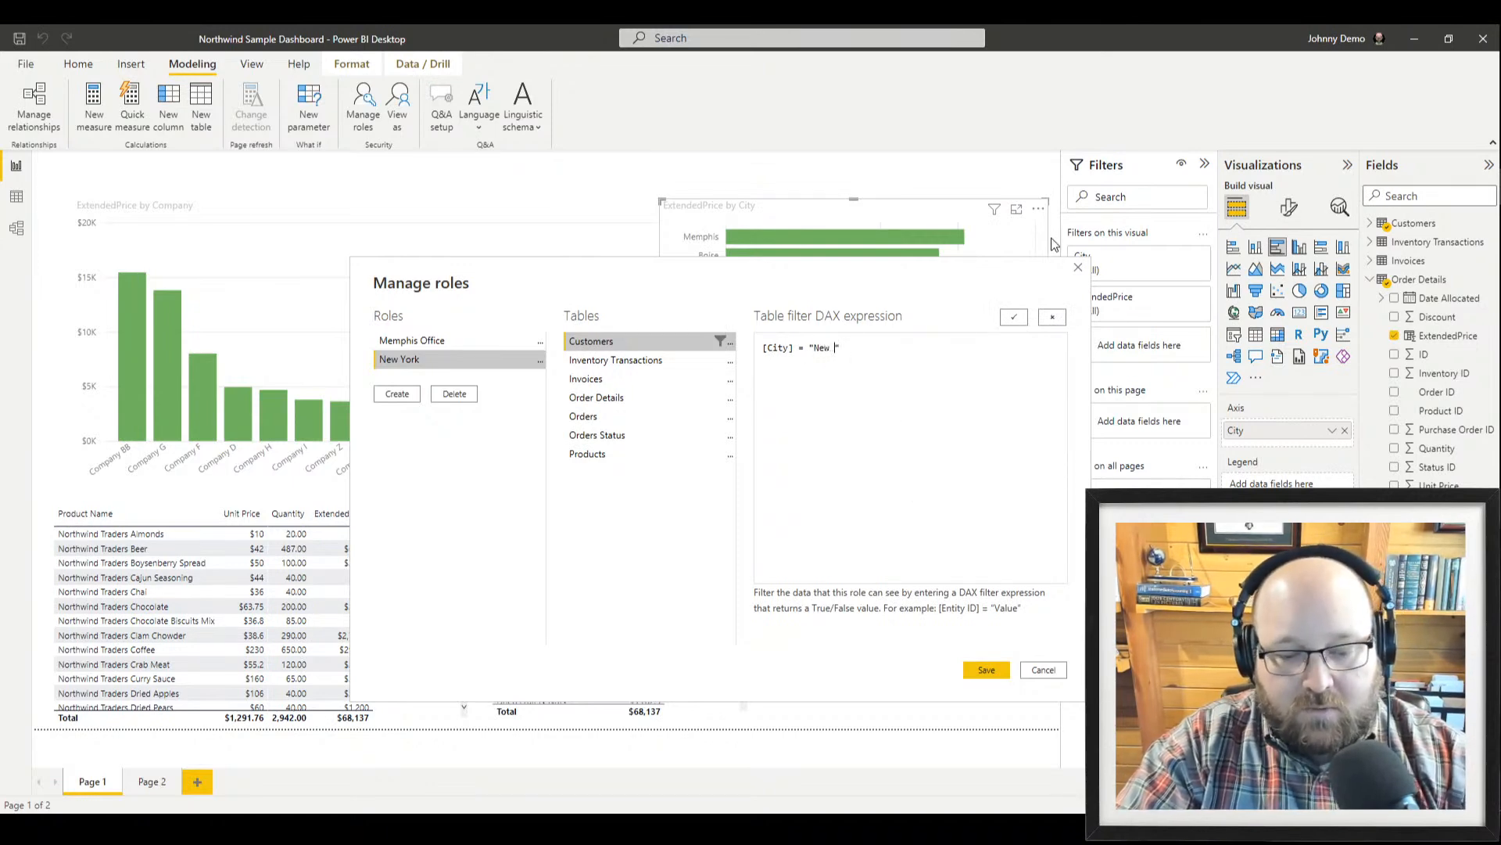
text(York)
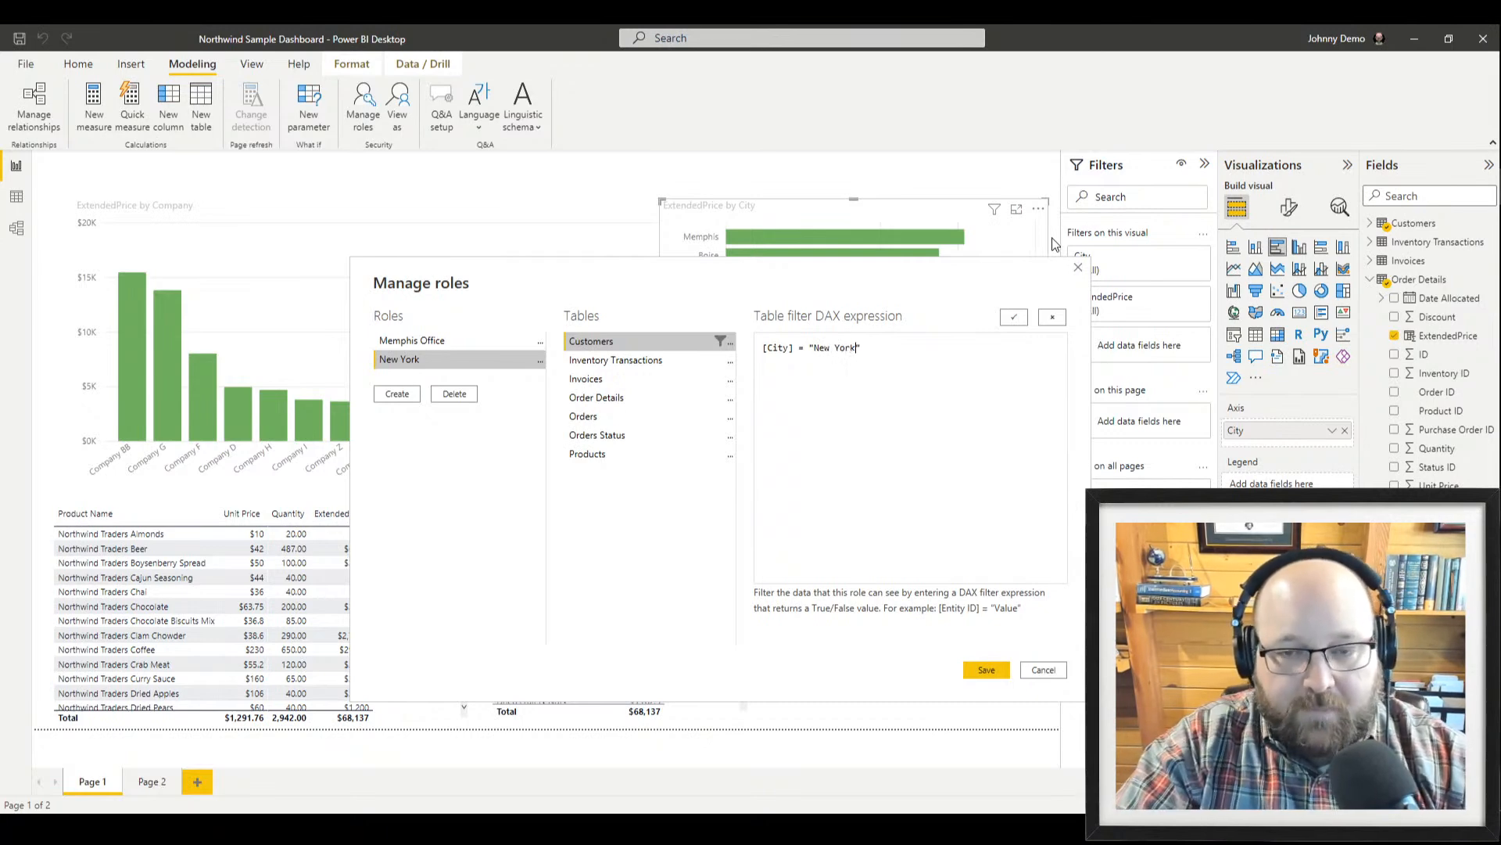
key(Right)
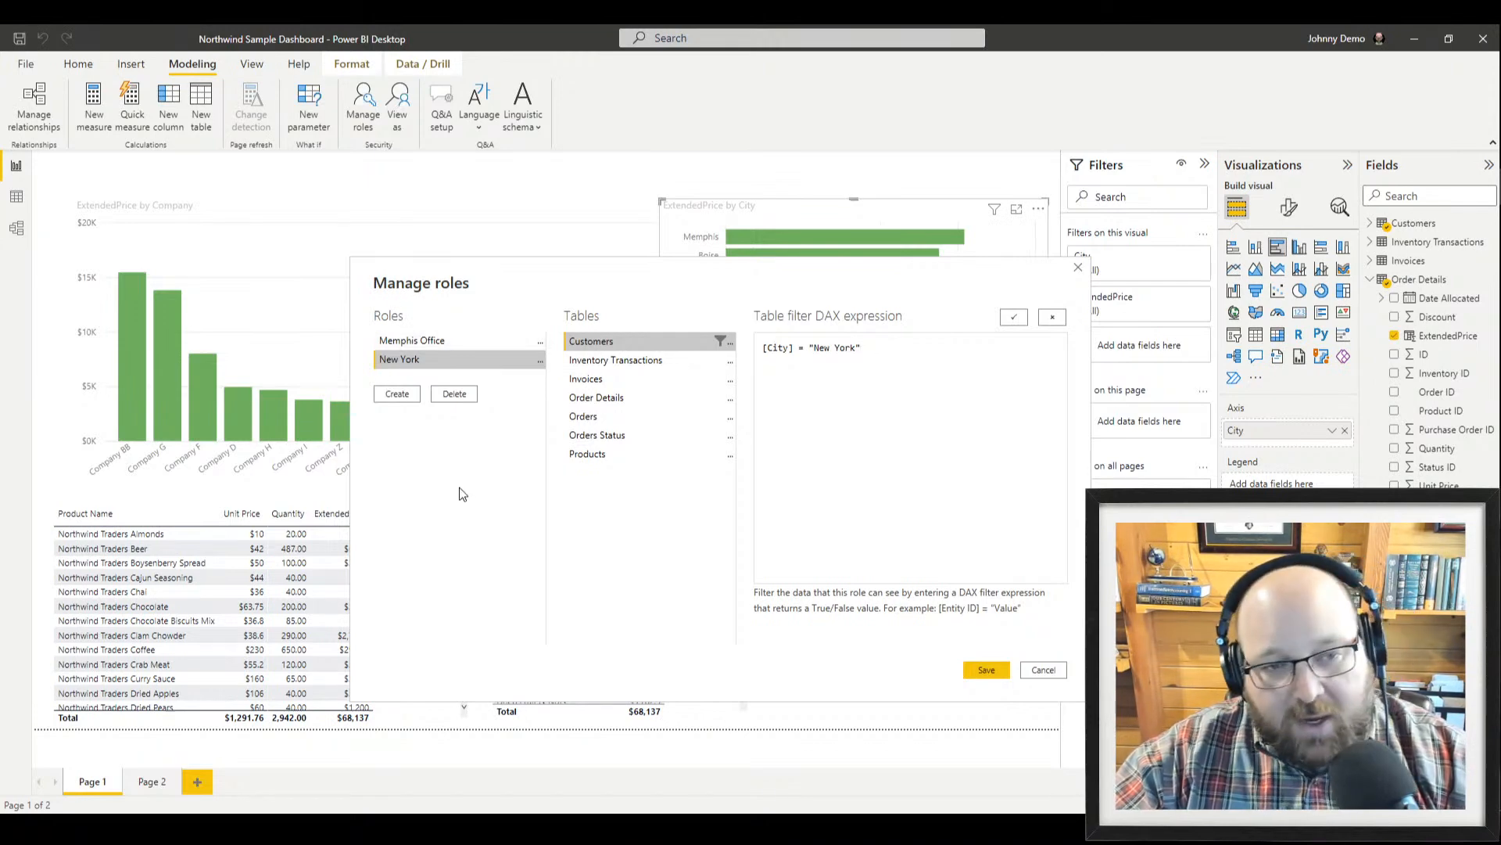
Review both roles' filters, then save the roles
click(414, 340)
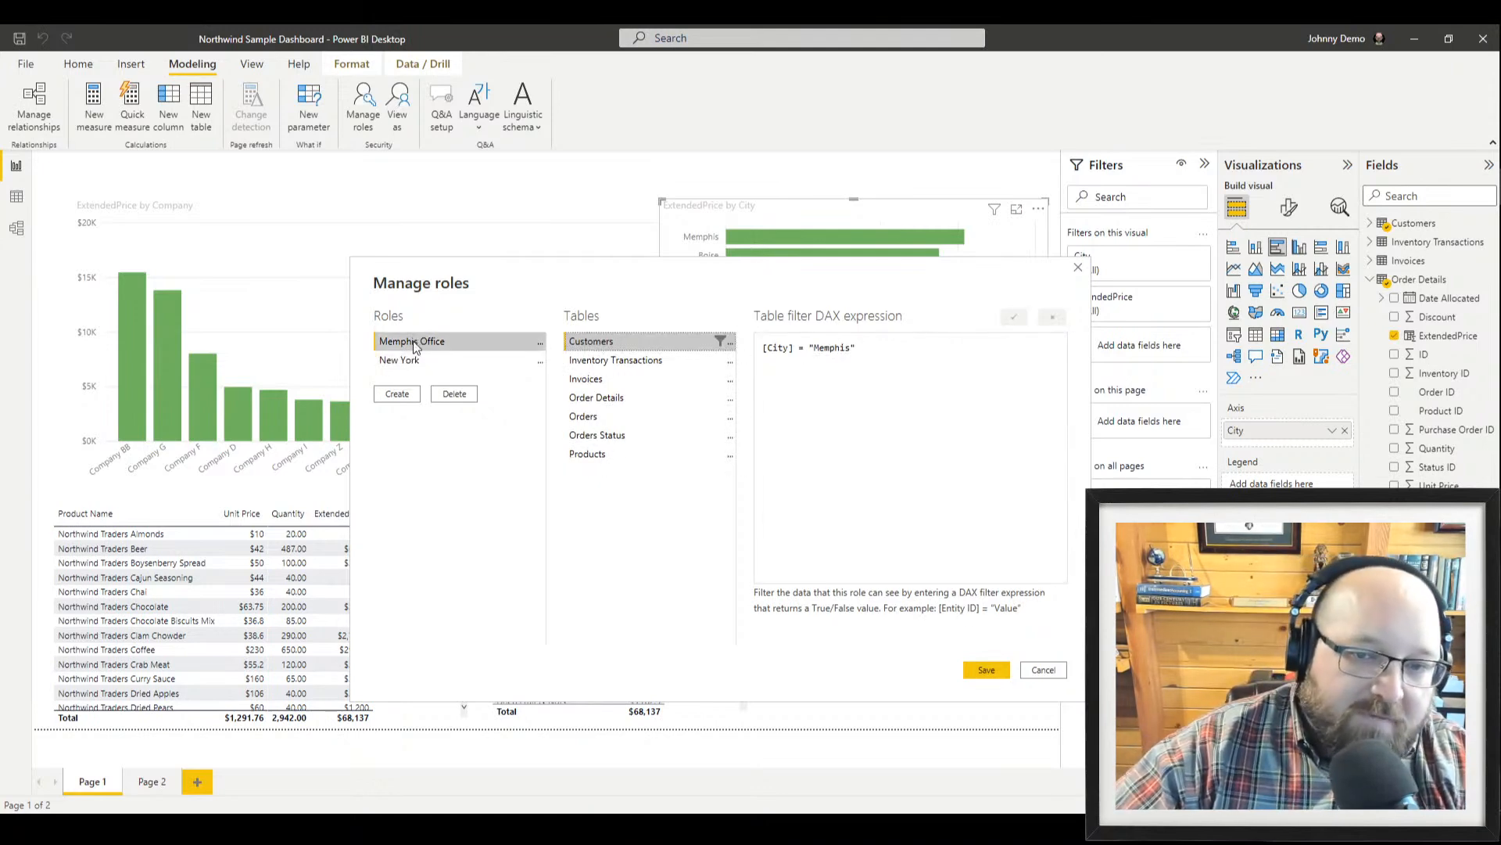
click(415, 362)
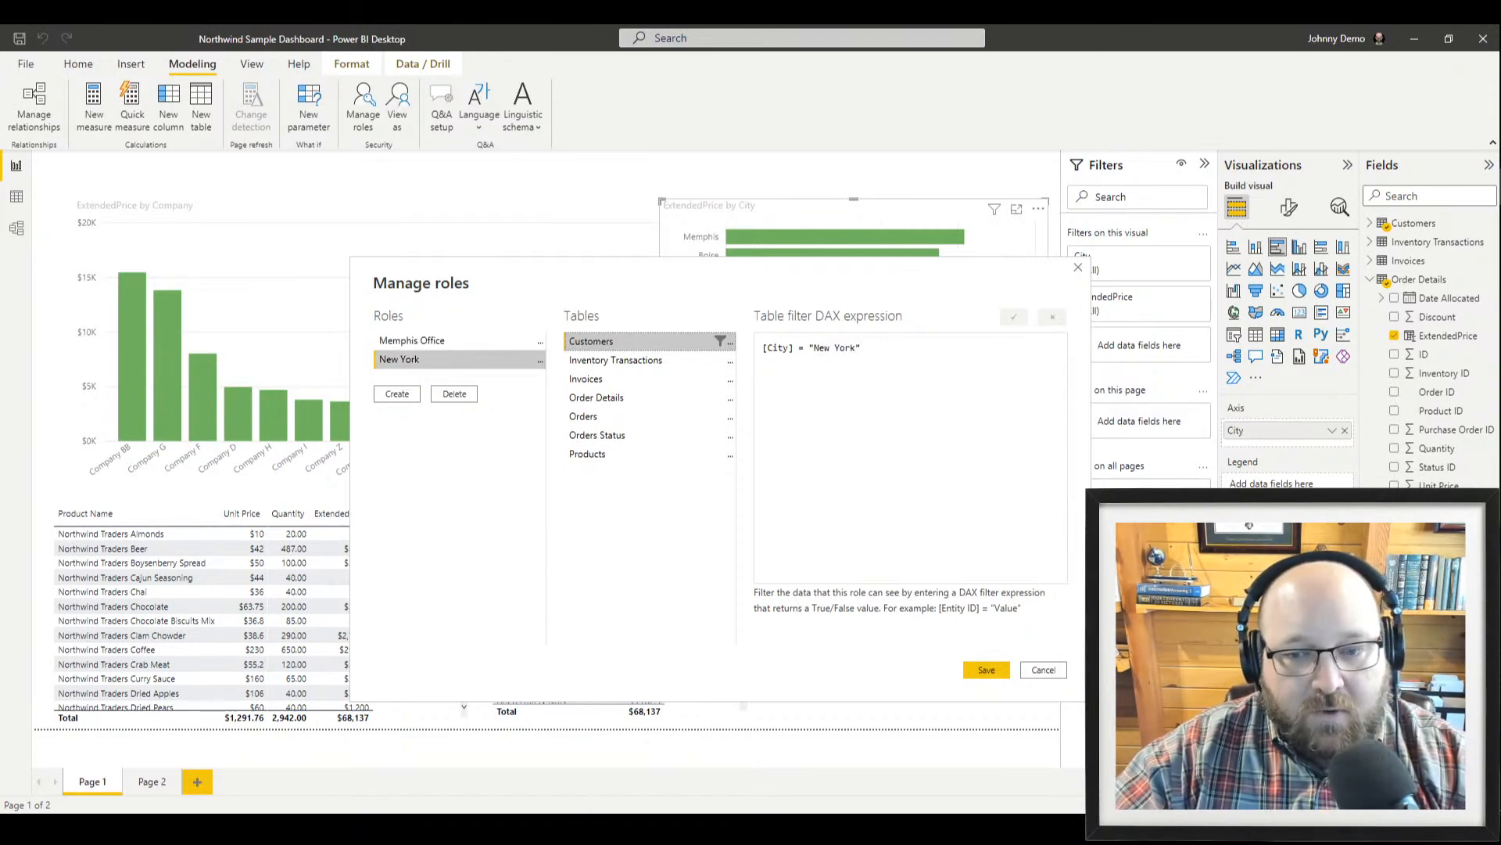
click(984, 667)
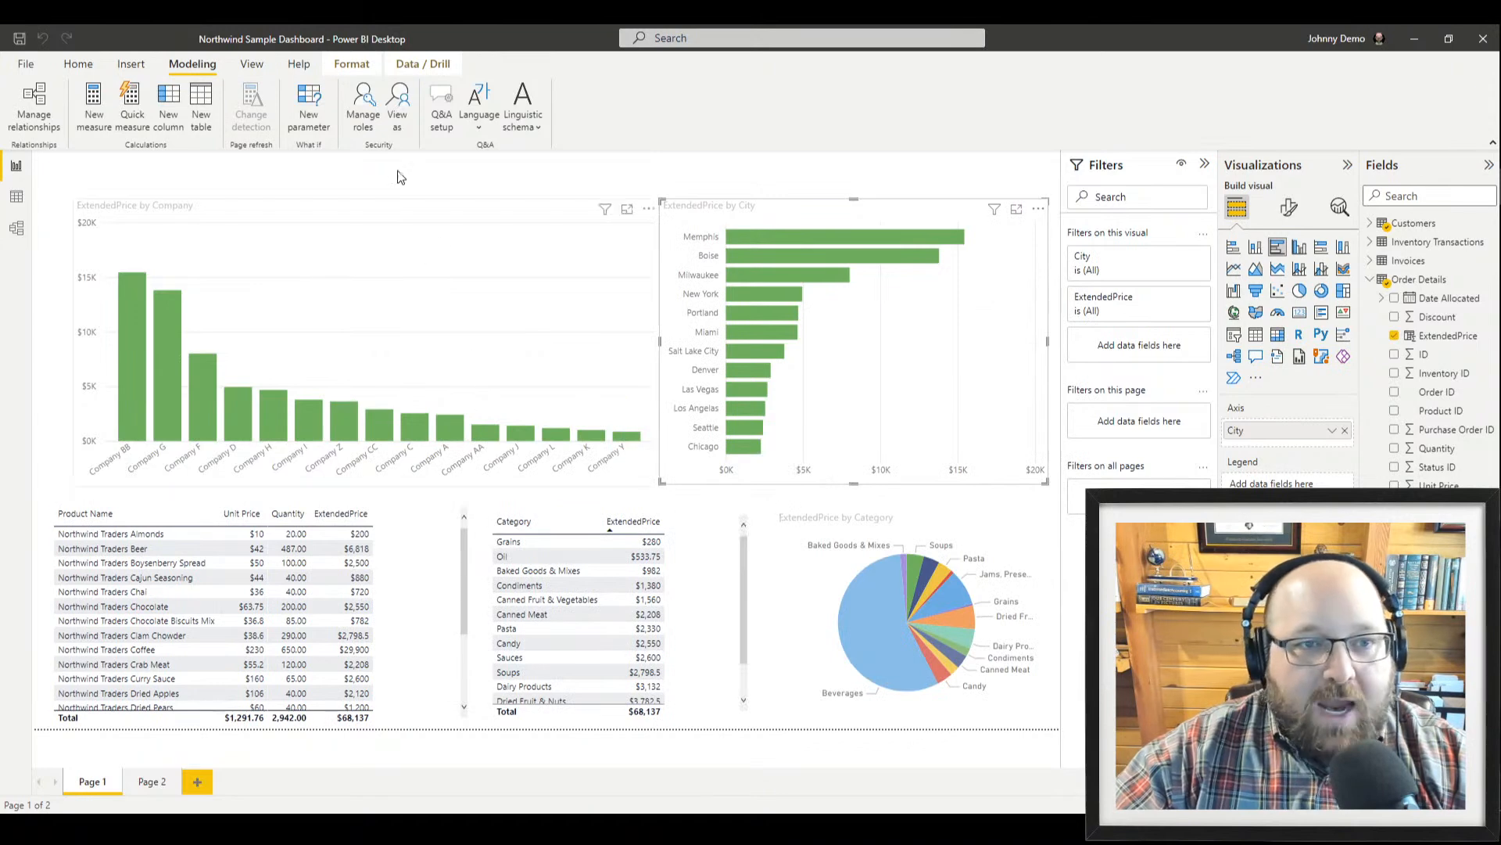
Preview the report as the New York role
click(399, 119)
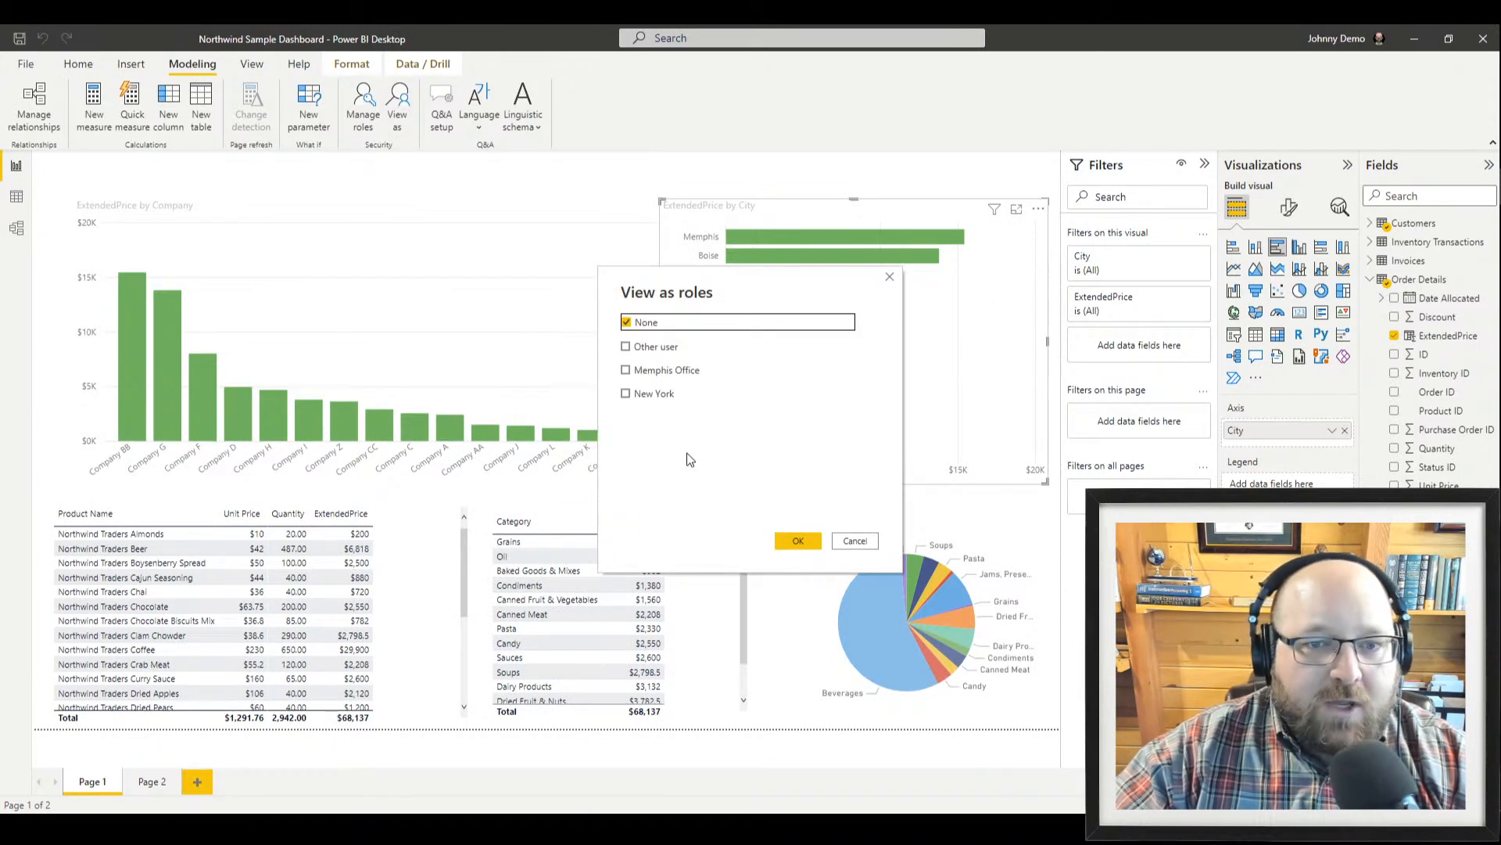
click(635, 393)
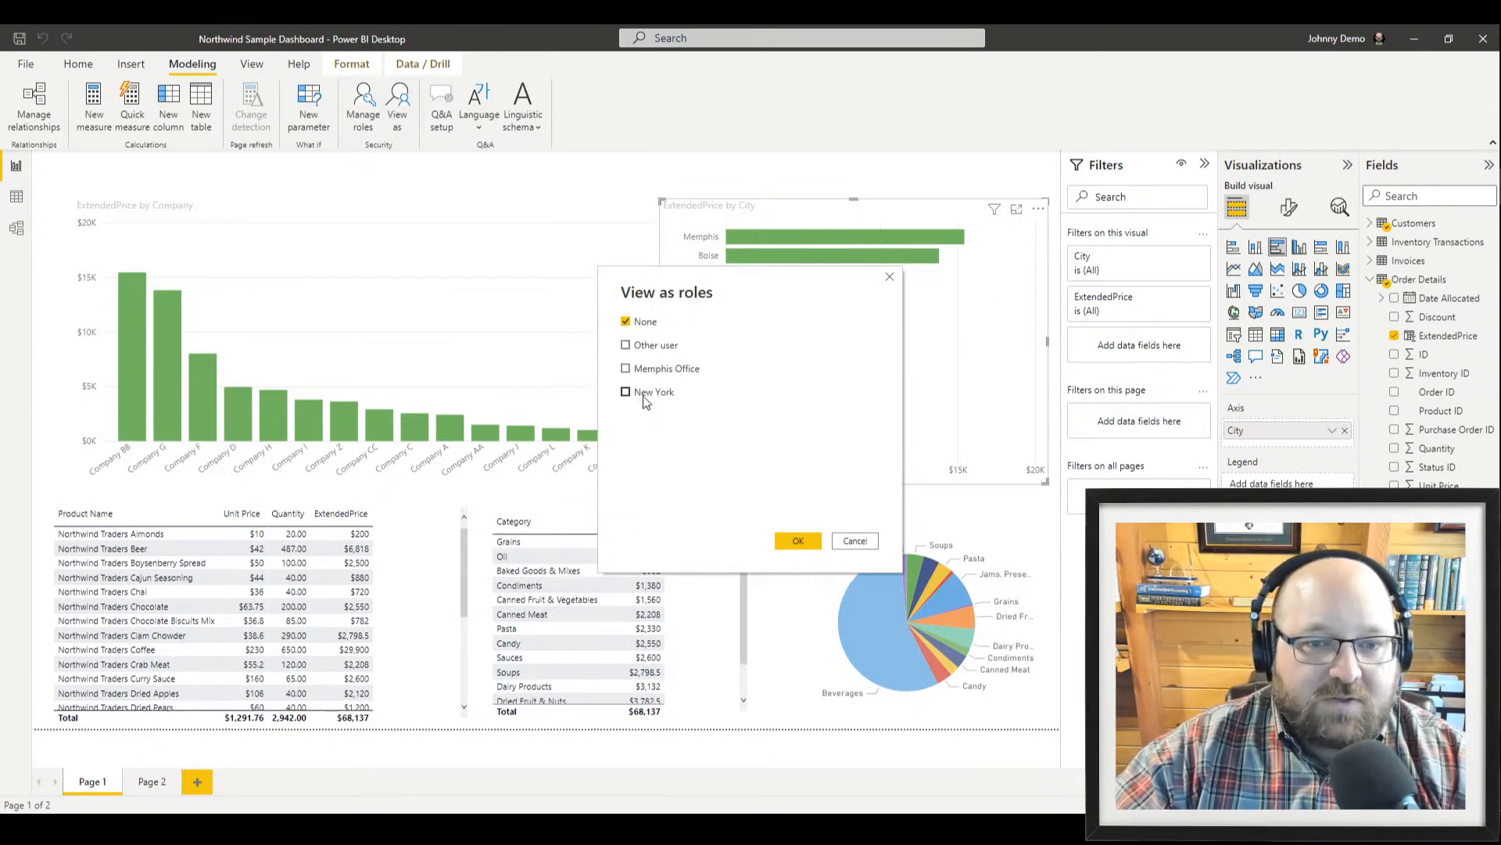
click(798, 541)
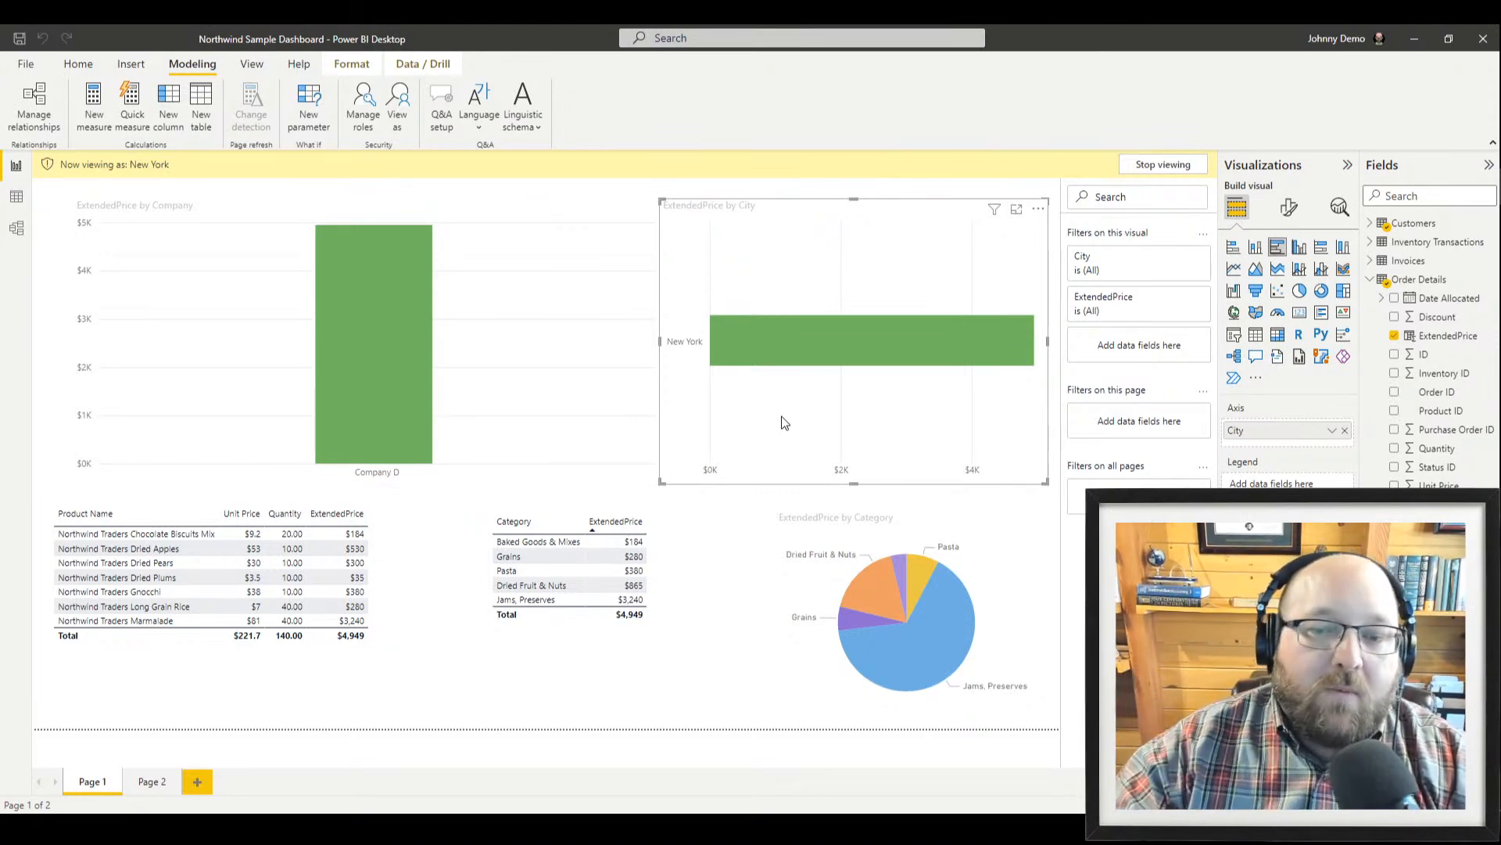
Switch the preview to the Memphis Office role instead of New York
click(398, 113)
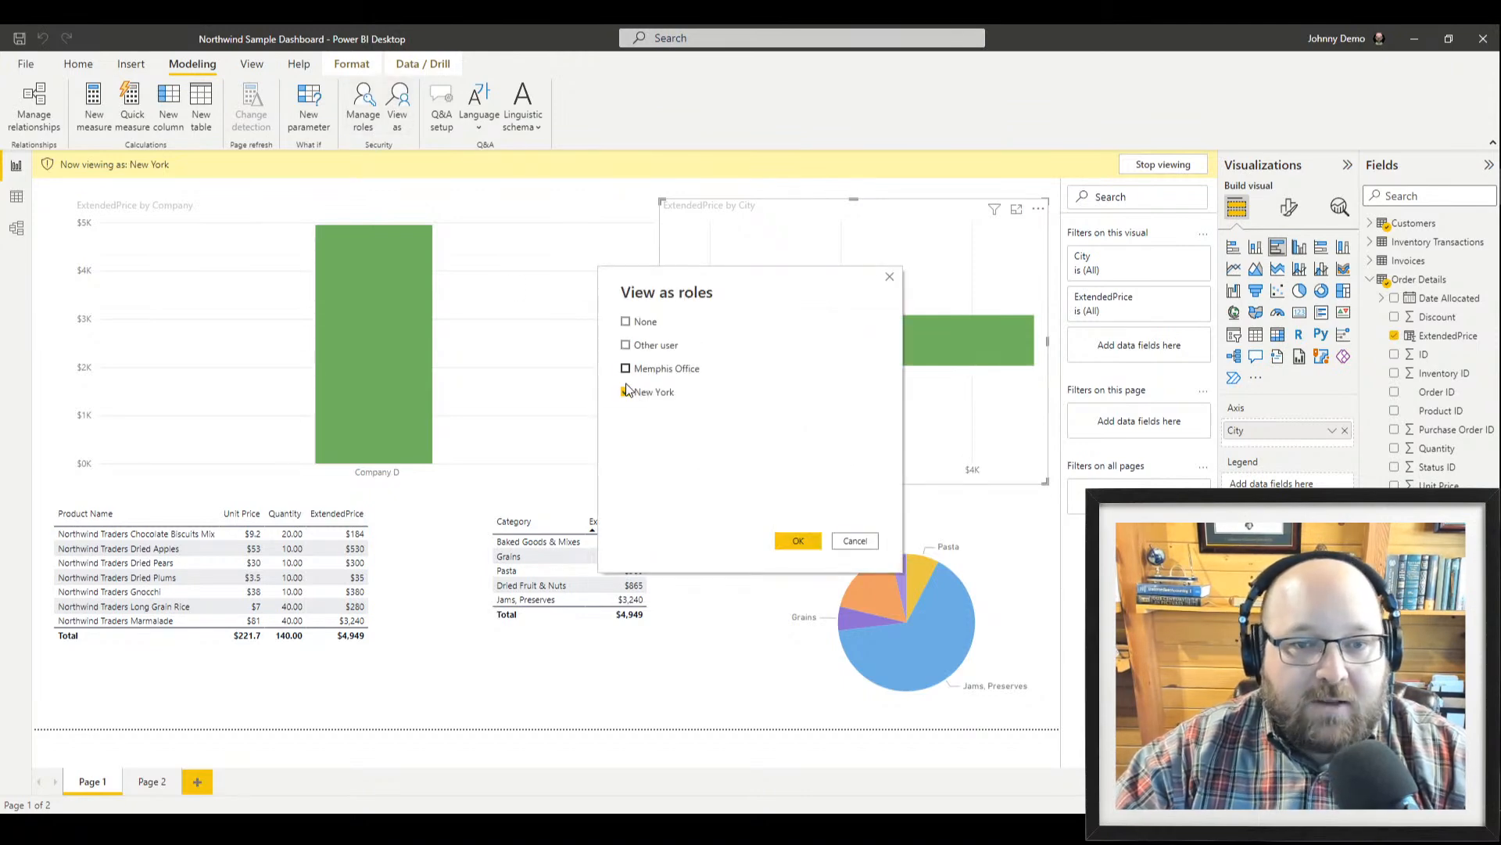
click(625, 368)
click(625, 391)
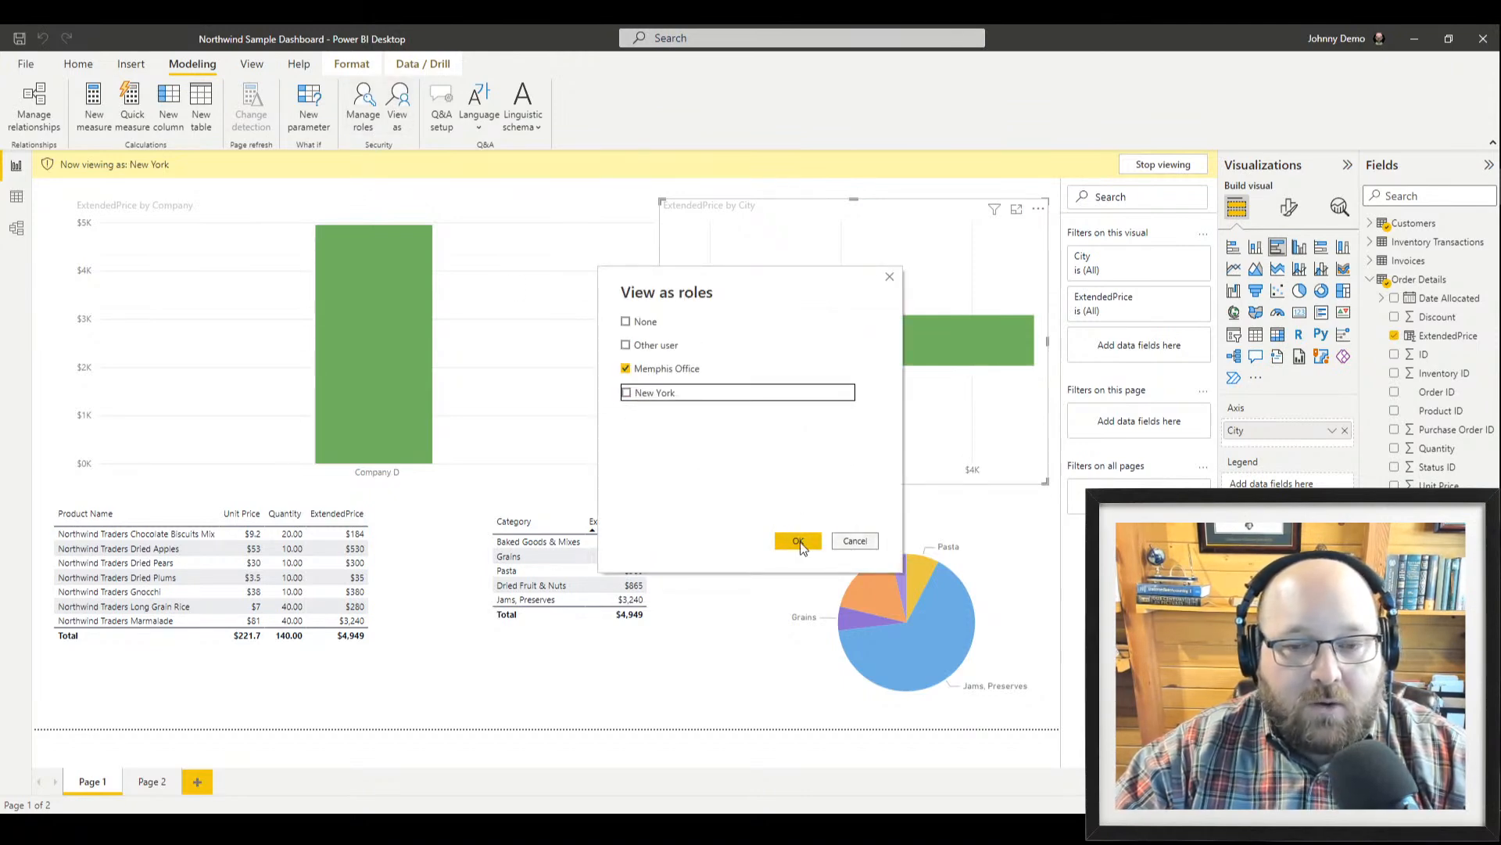
click(799, 543)
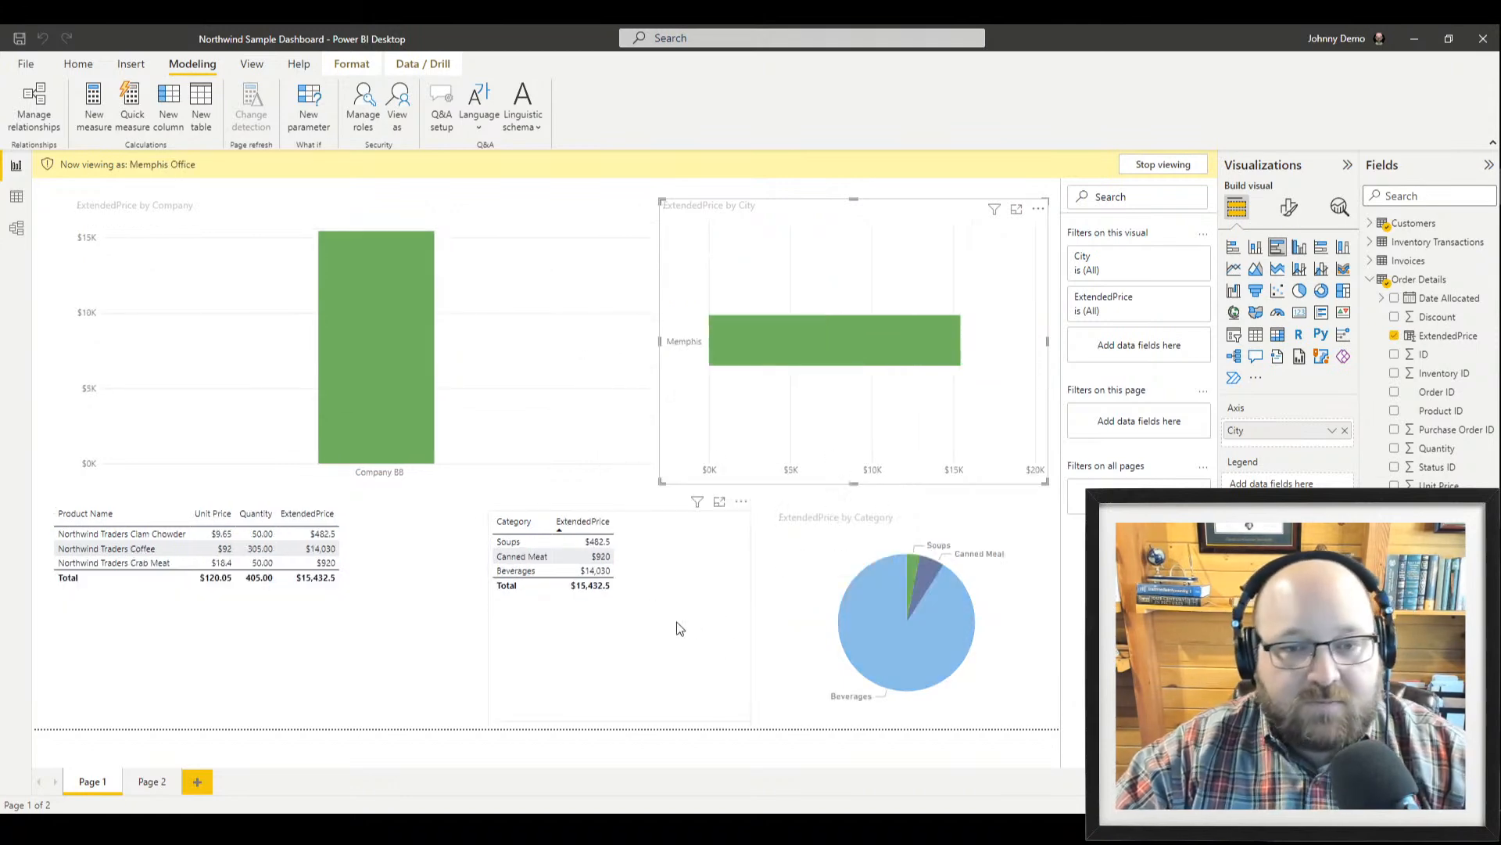
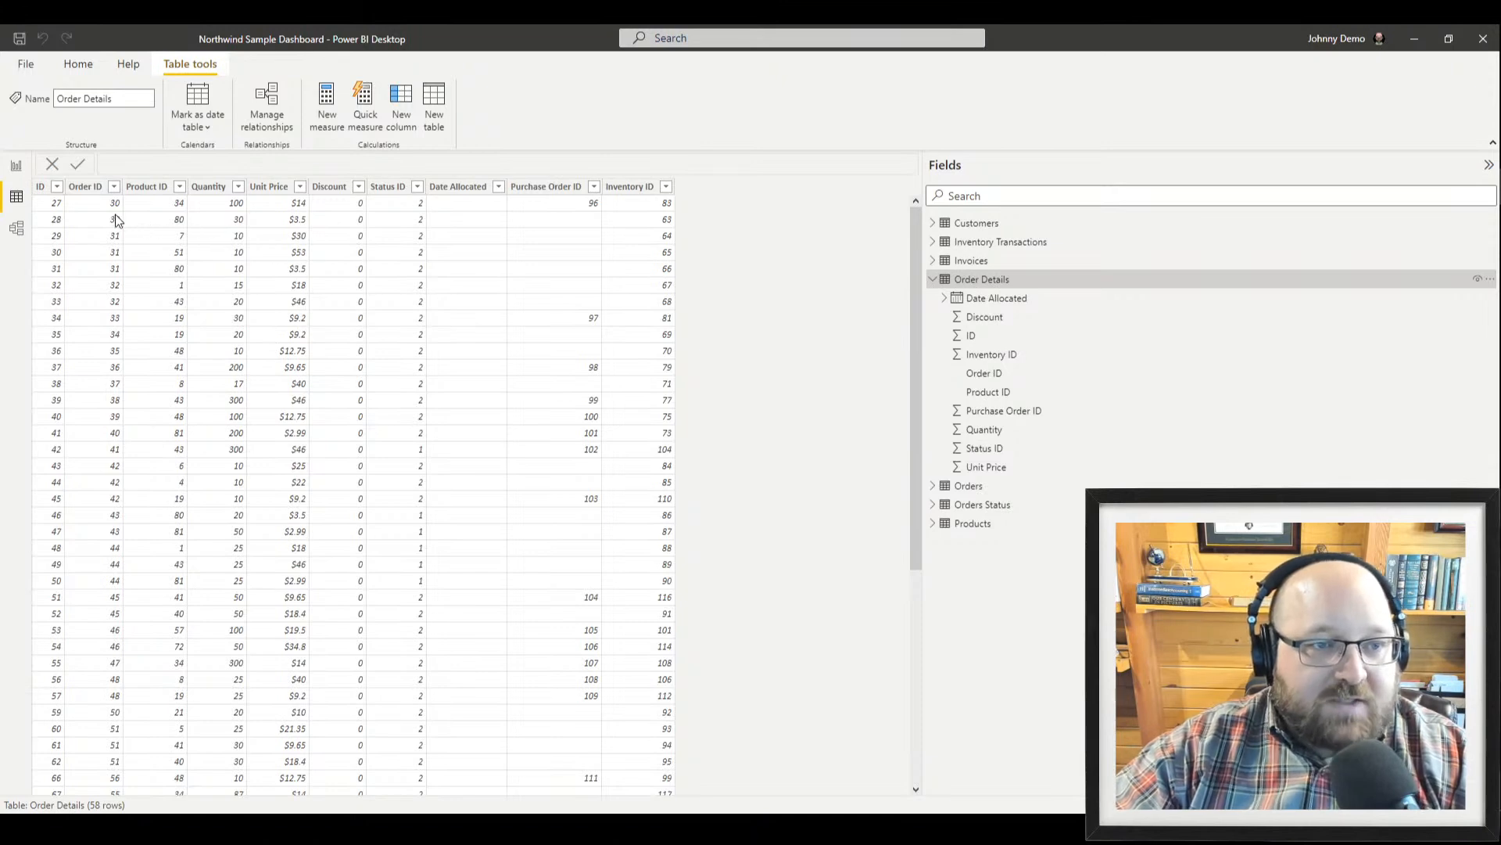
Inspect the ID, Product ID, Quantity and Unit Price columns, confirming Unit Price is fixed decimal Currency
click(43, 210)
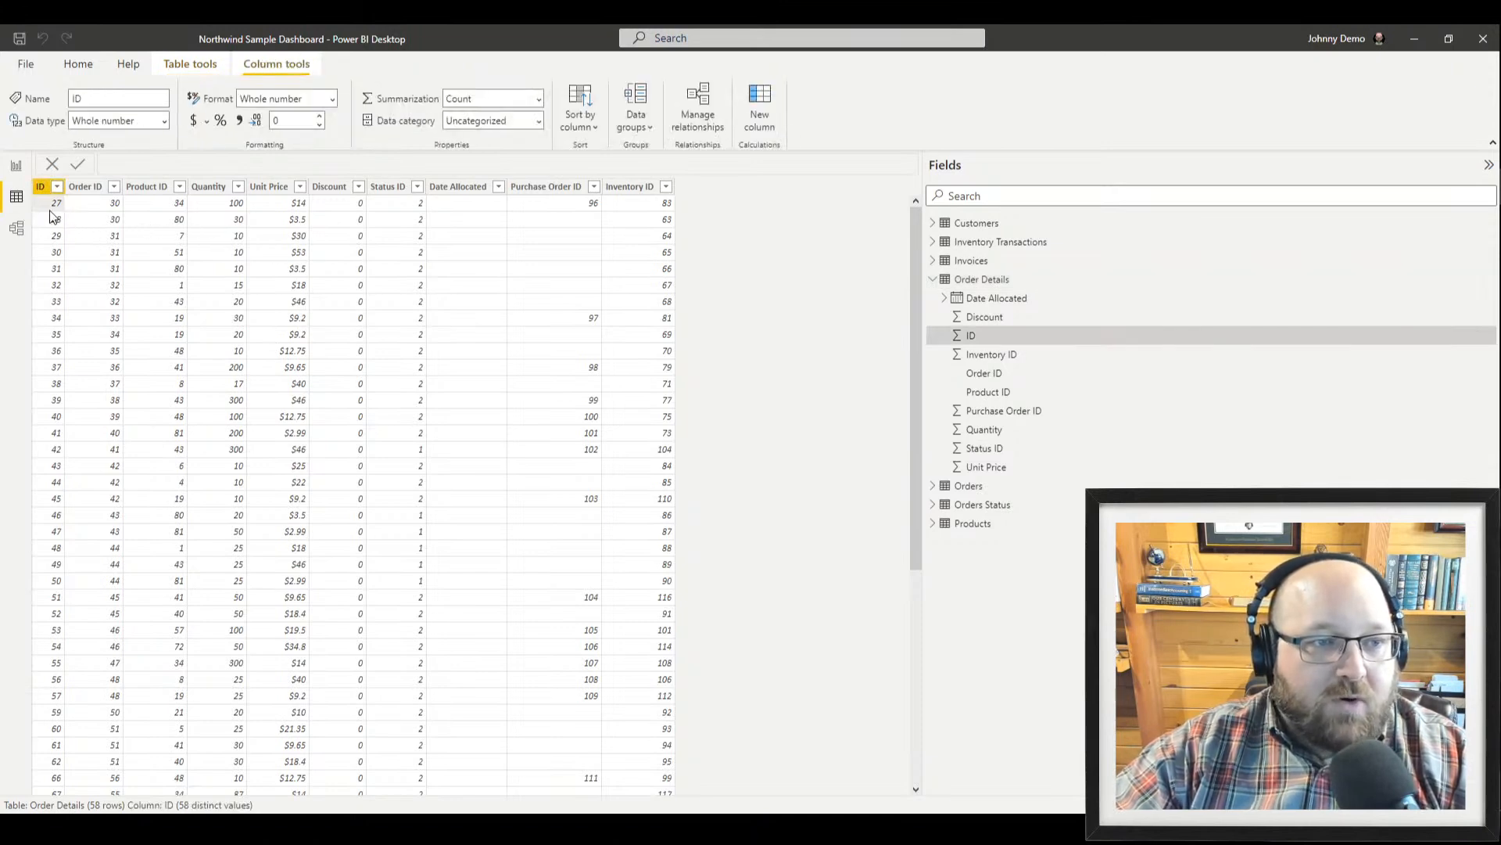
click(180, 210)
click(239, 210)
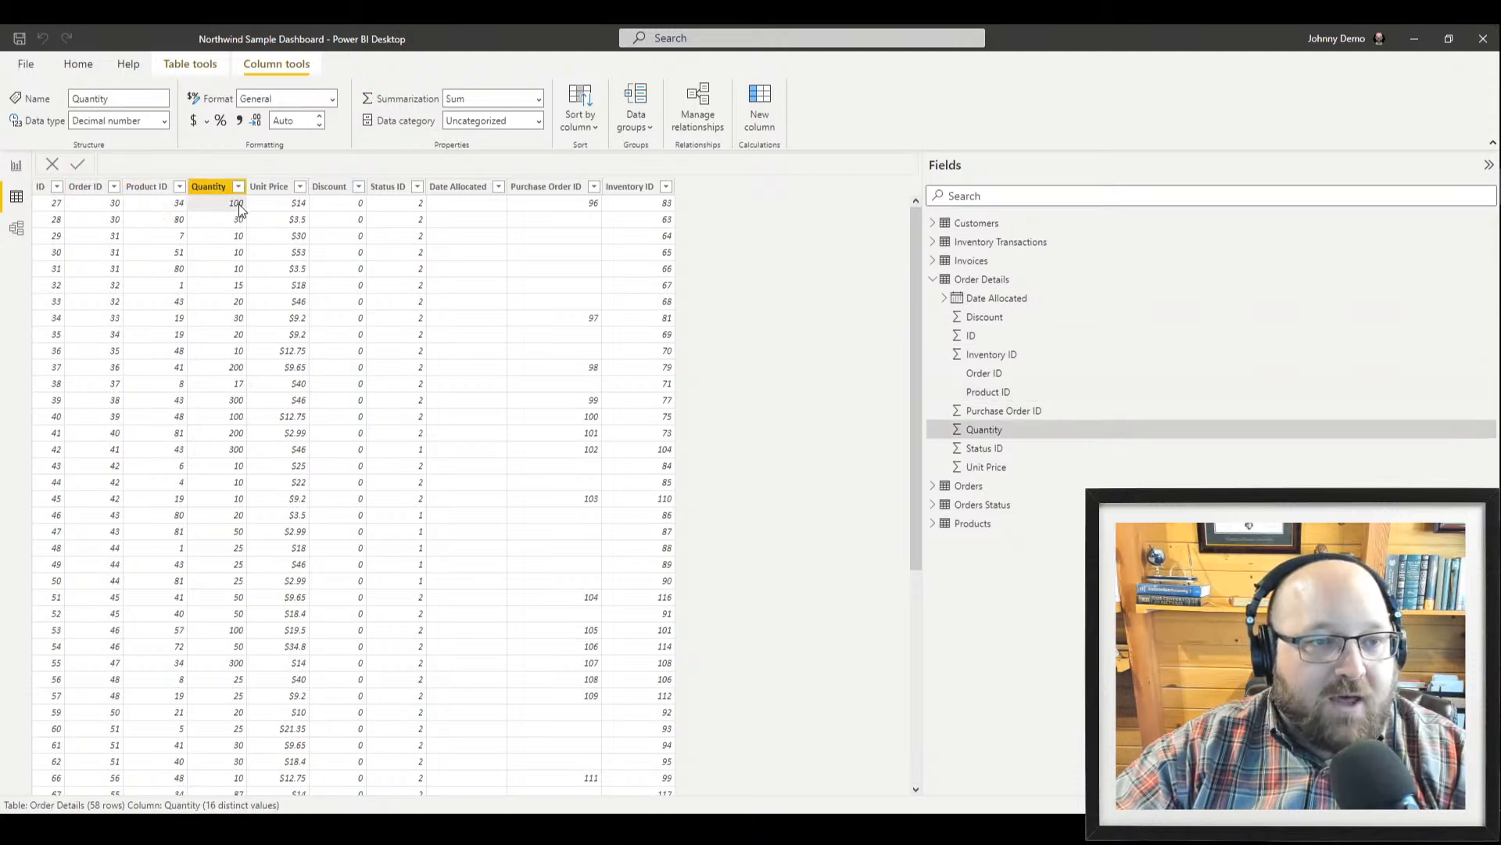
click(295, 209)
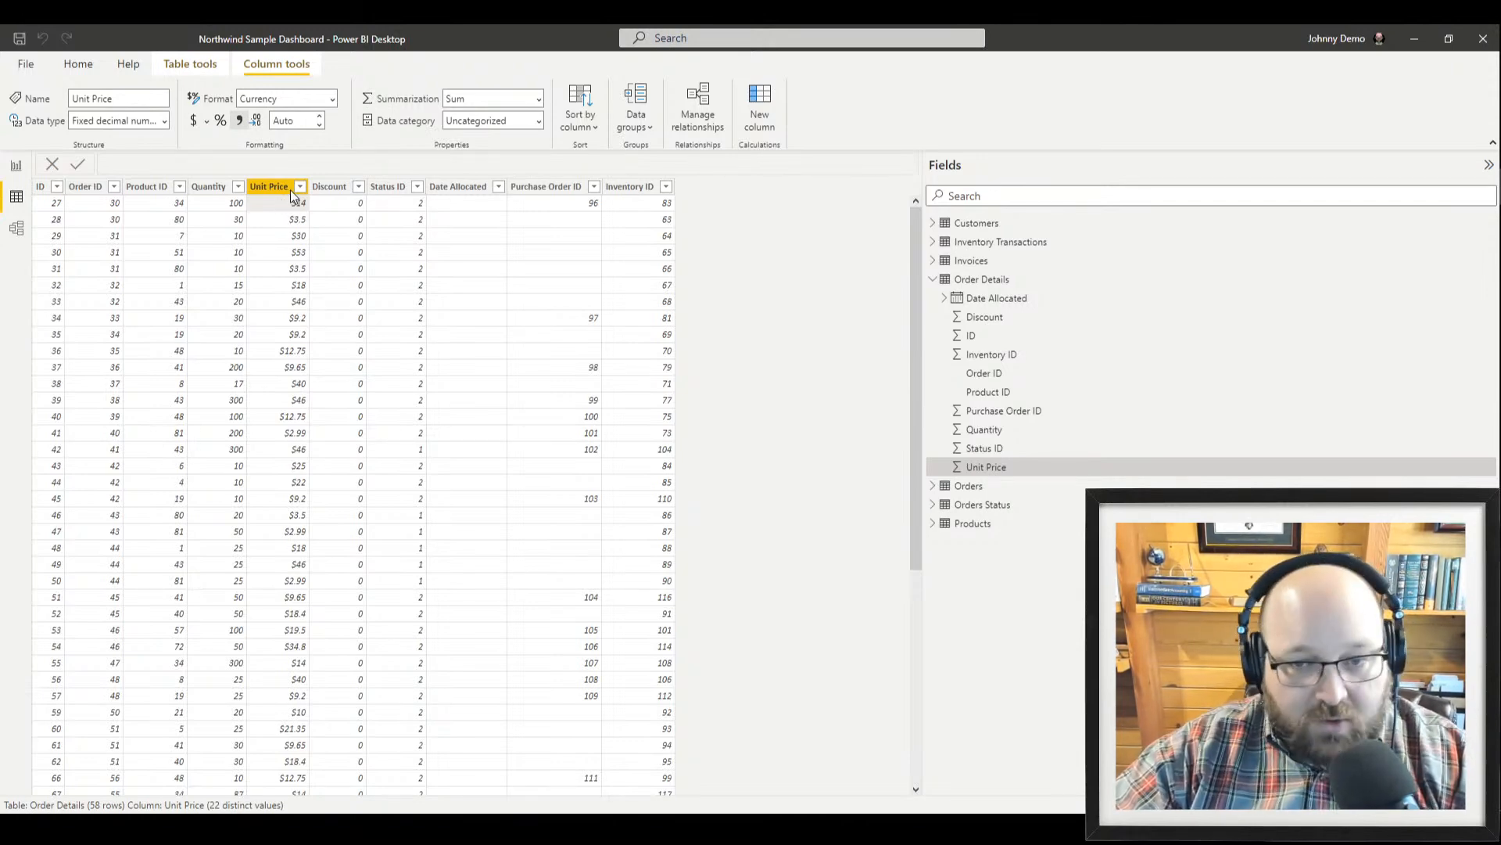
click(224, 208)
click(272, 207)
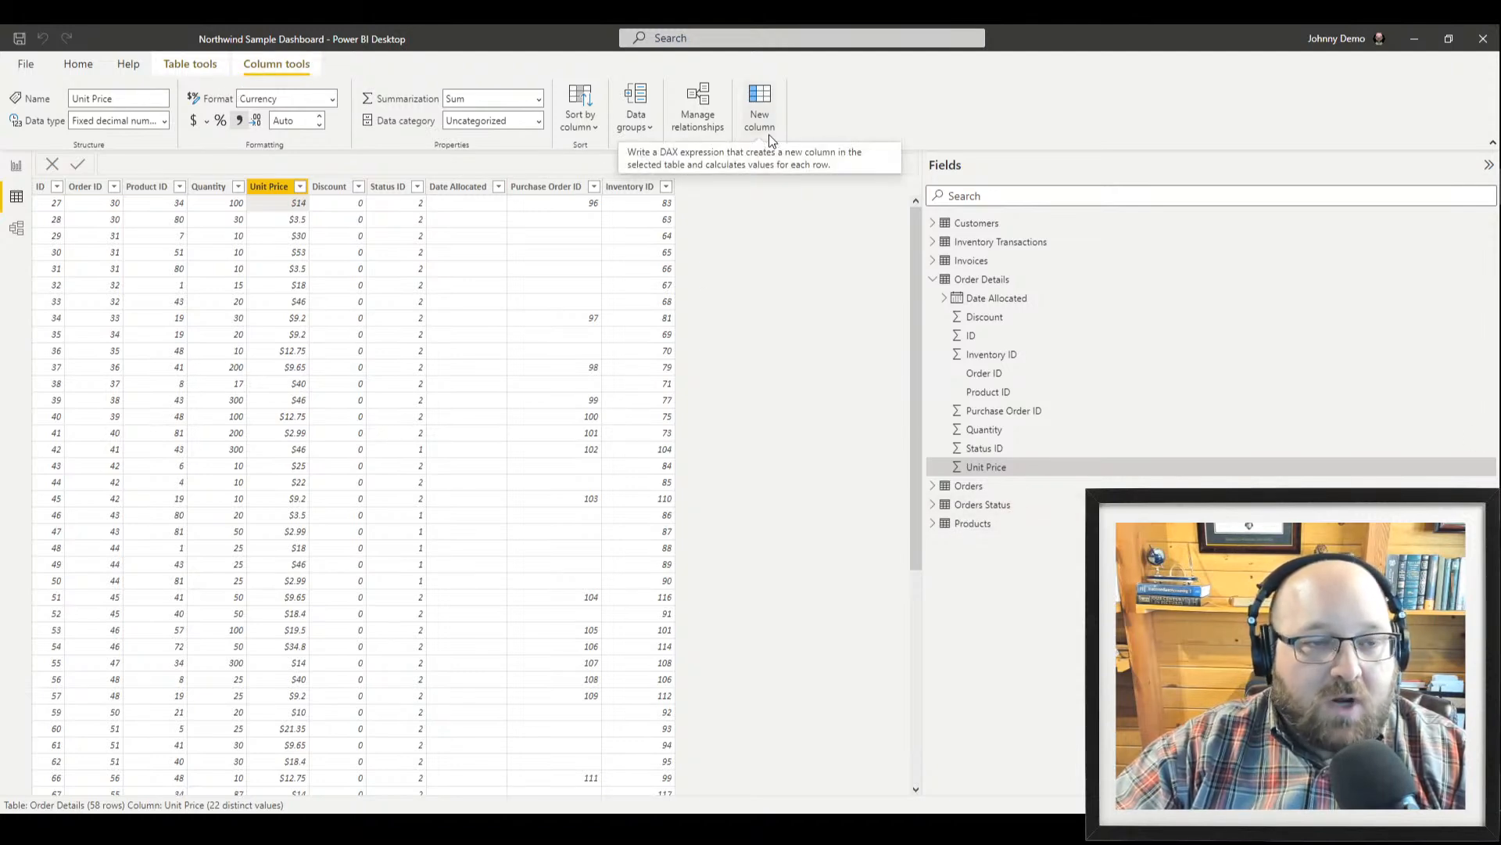
Add a new calculated column to Order Details named ExtendedPrice
click(87, 73)
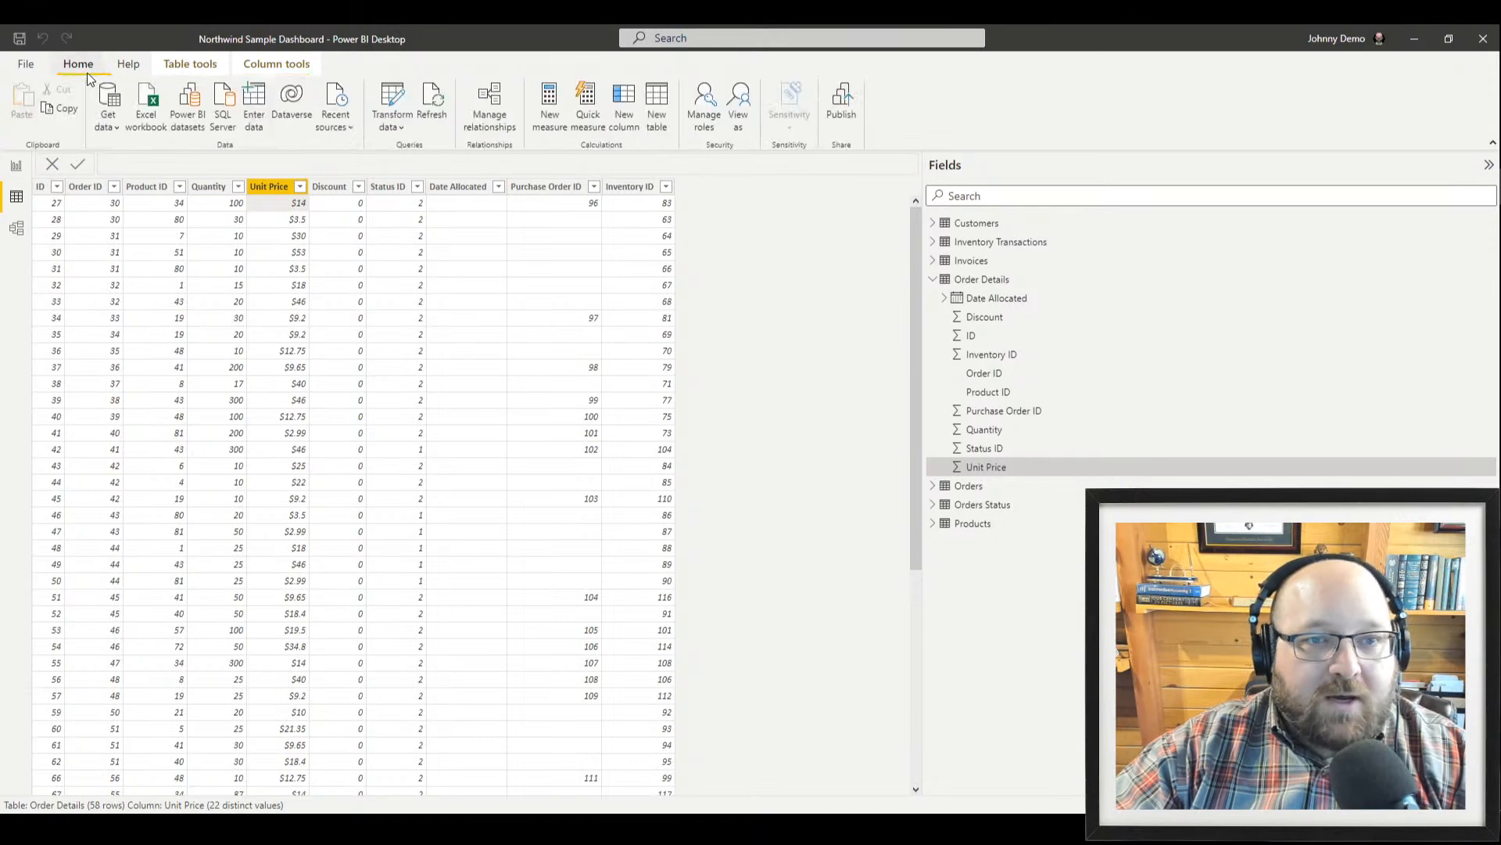
click(617, 105)
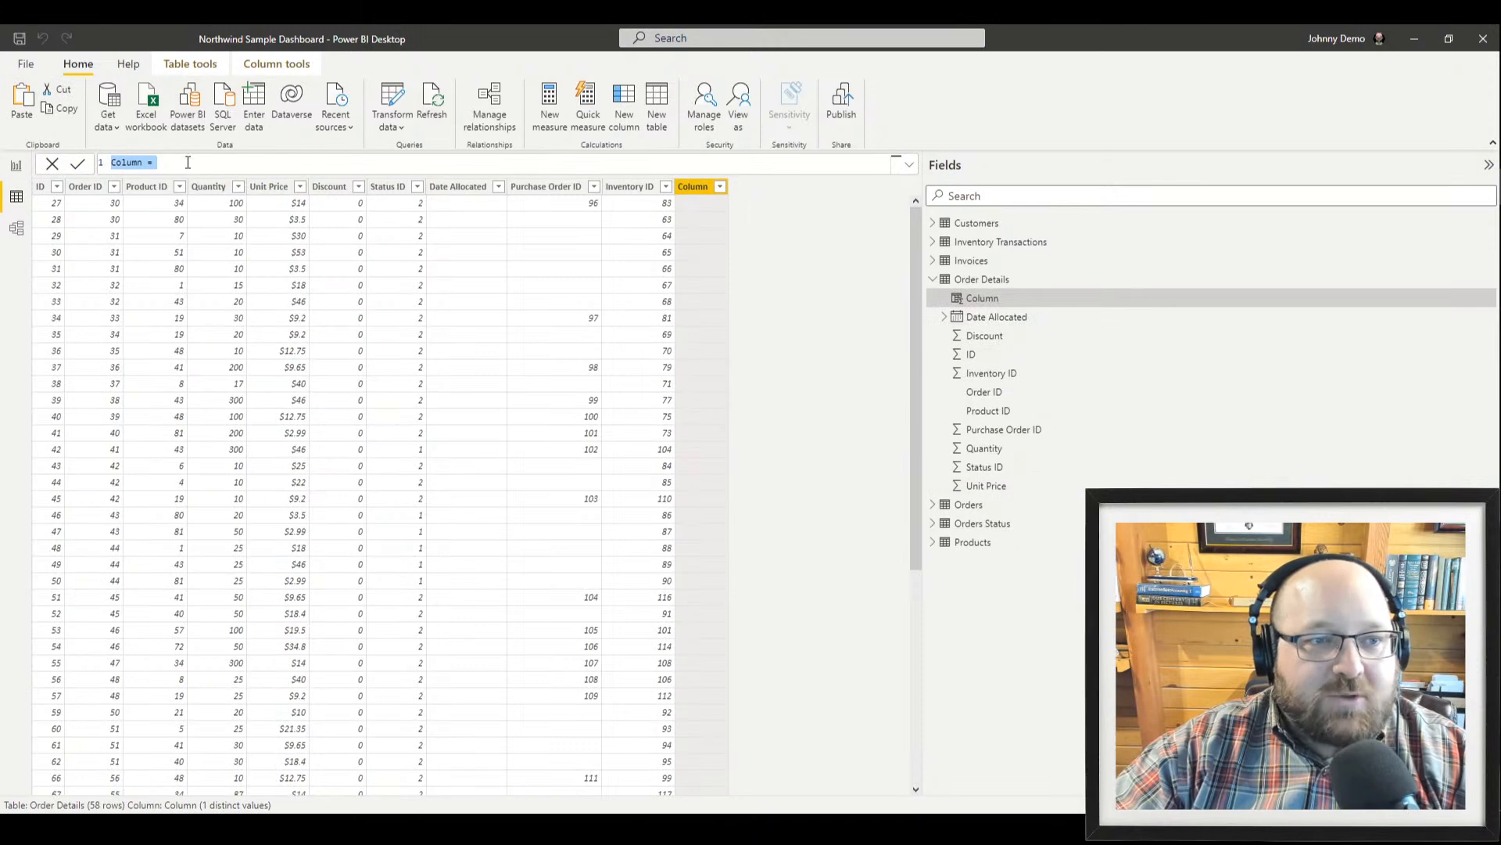
click(208, 158)
key(Home)
key(ctrl+shift+Right)
key(Delete)
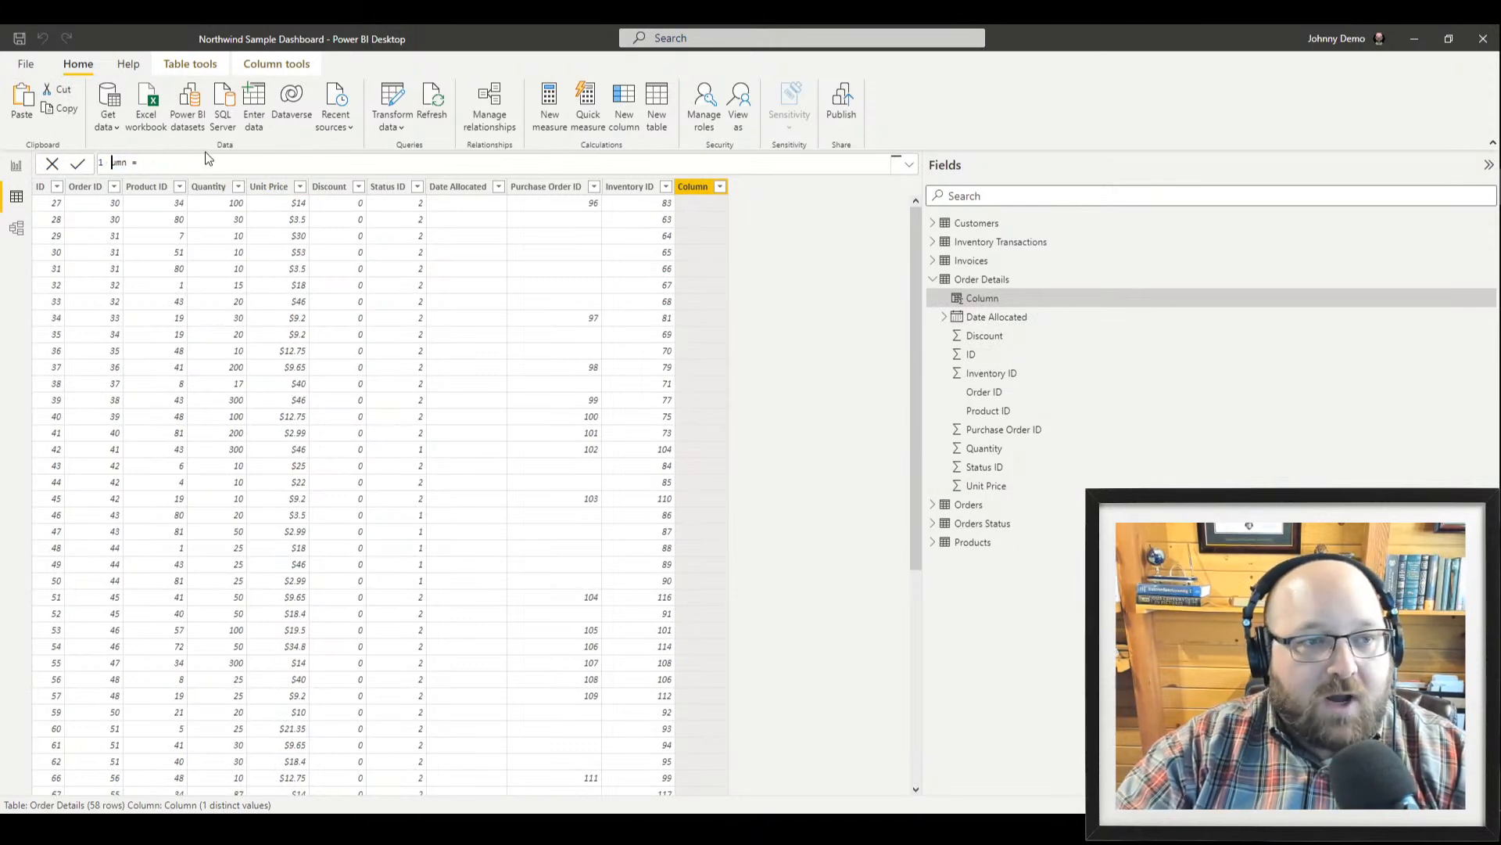
text(Extend)
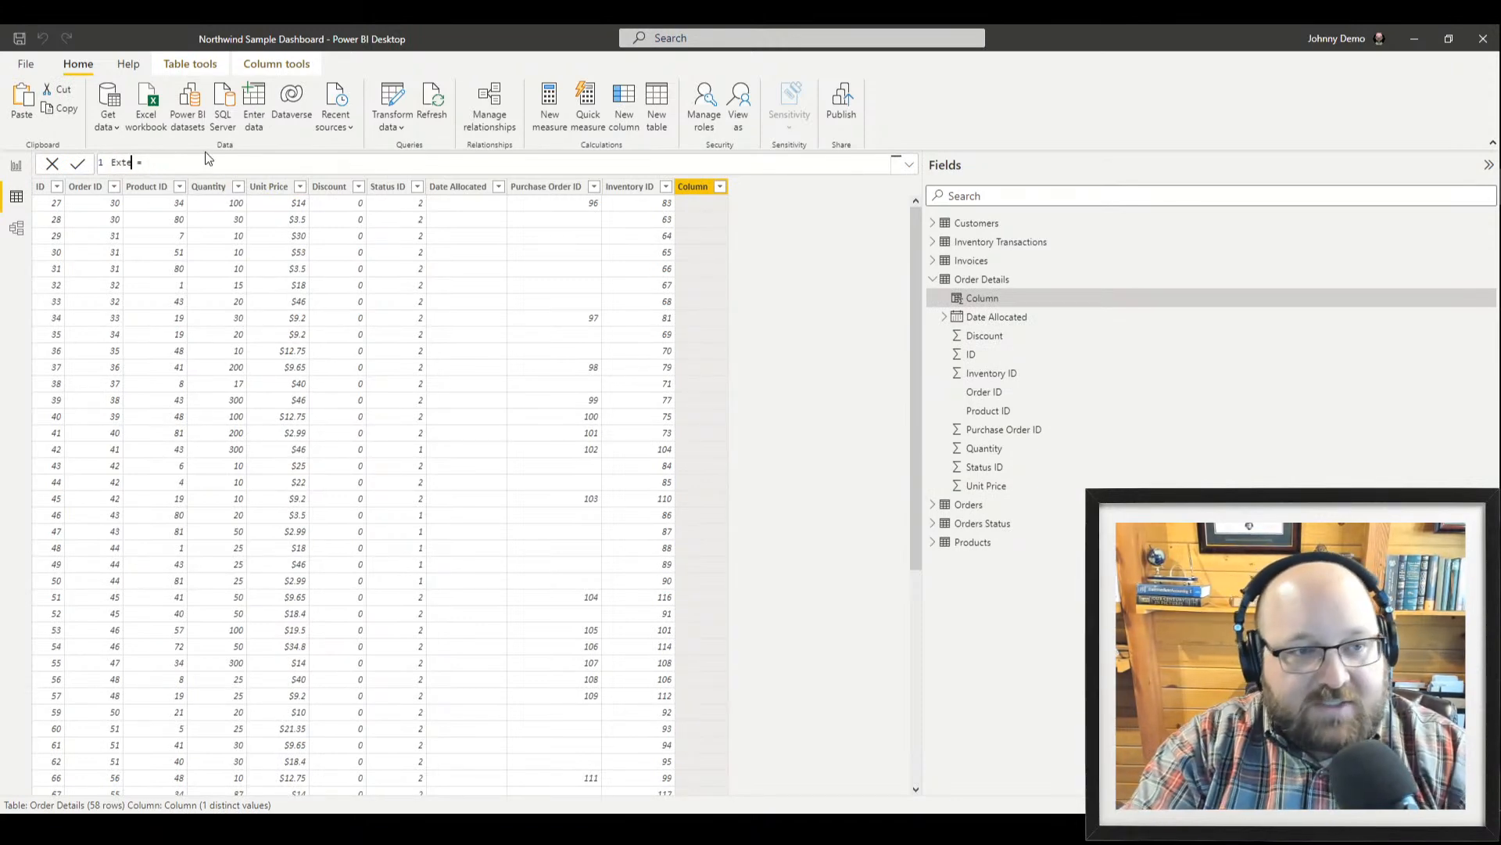
key(ctrl+z)
key(ctrl+z)
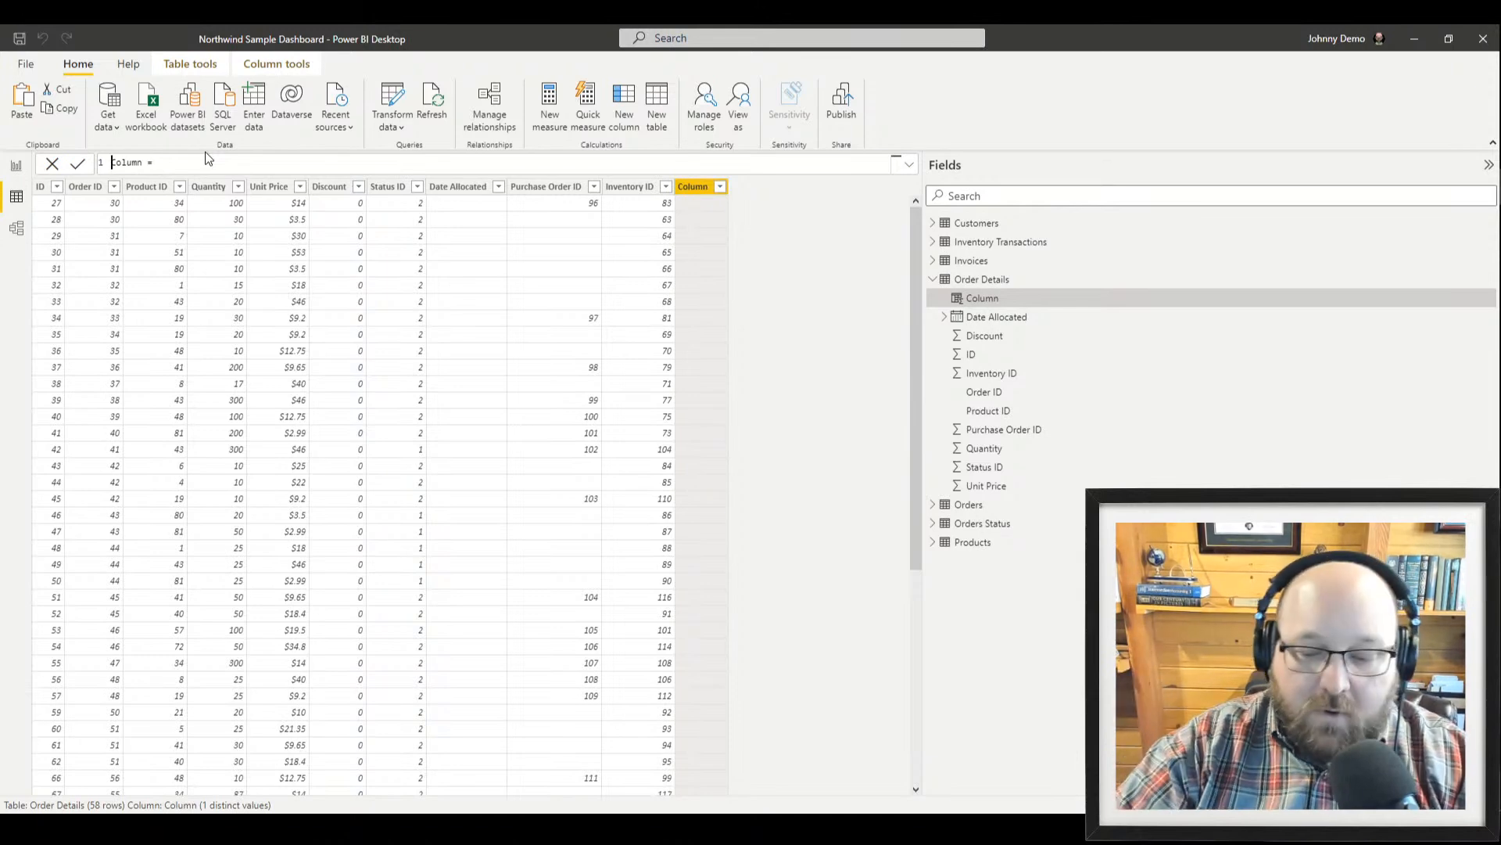
key(Home)
key(Delete)
key(Delete)
key(Delete)
key(Delete)
key(Delete)
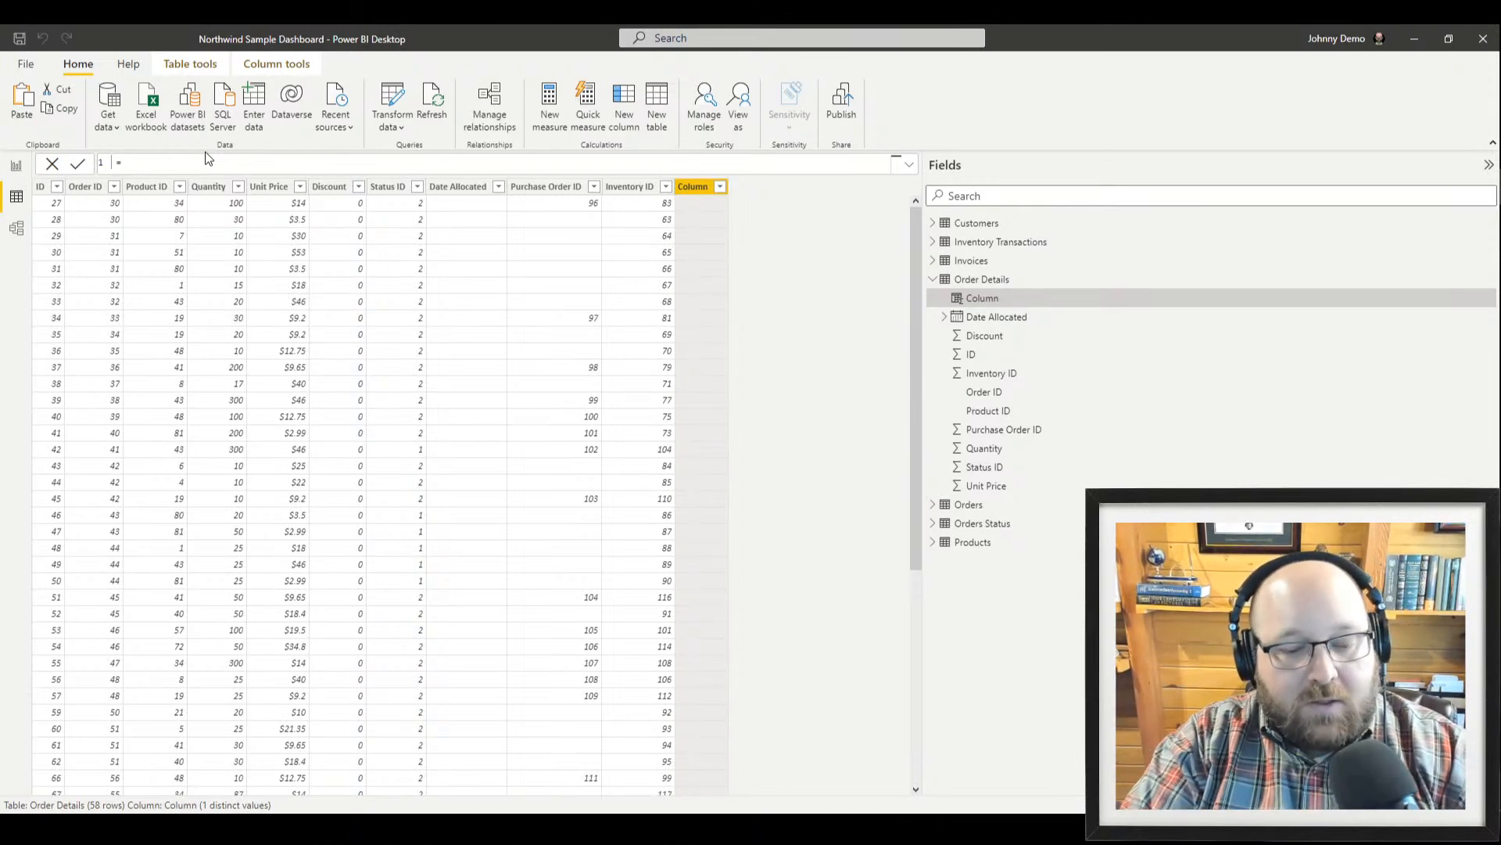
text(ExtendedP )
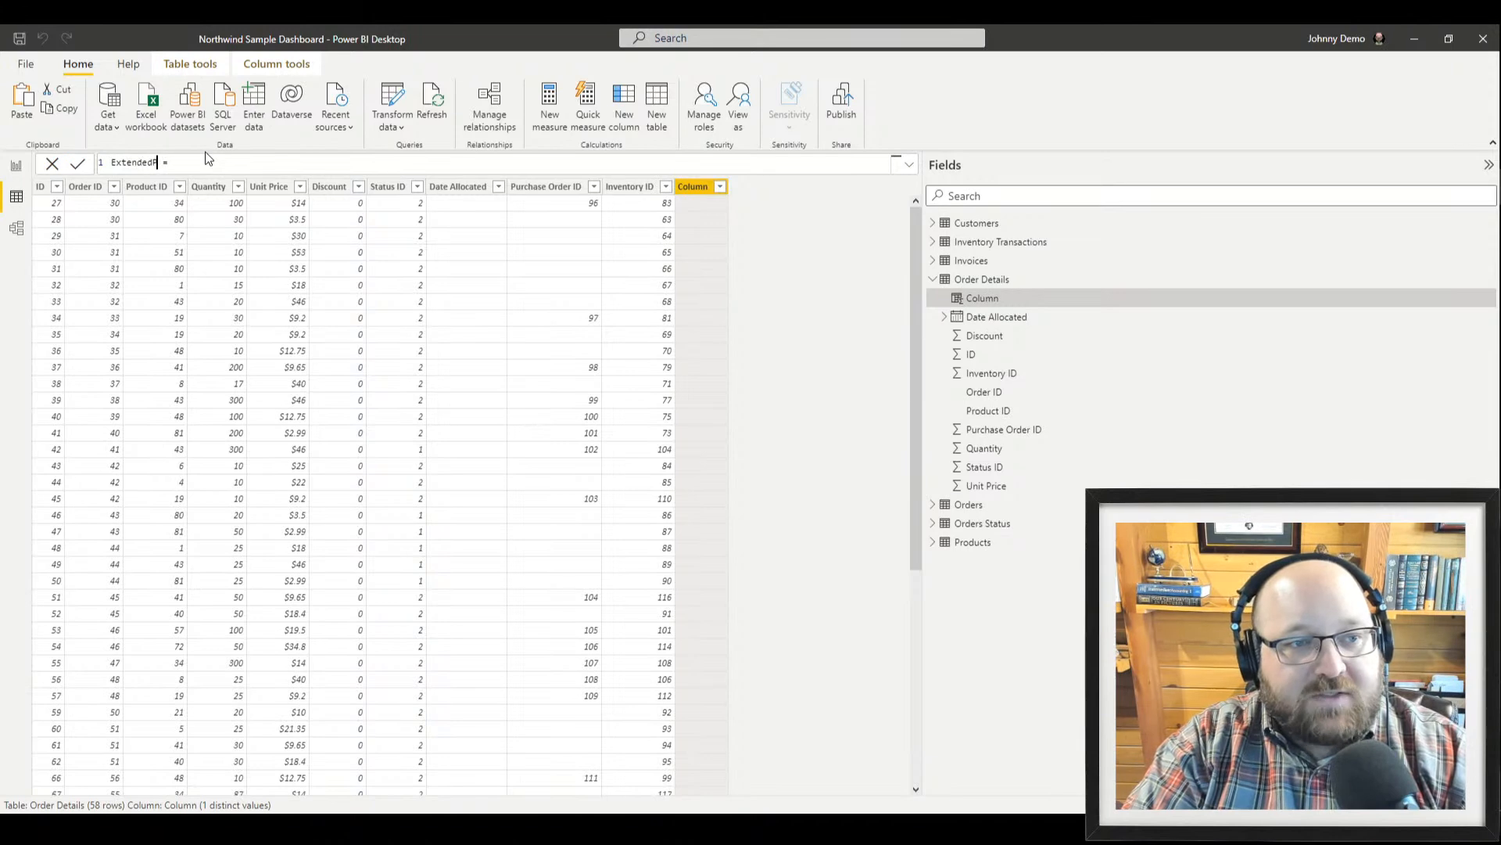
text(rice)
key(End)
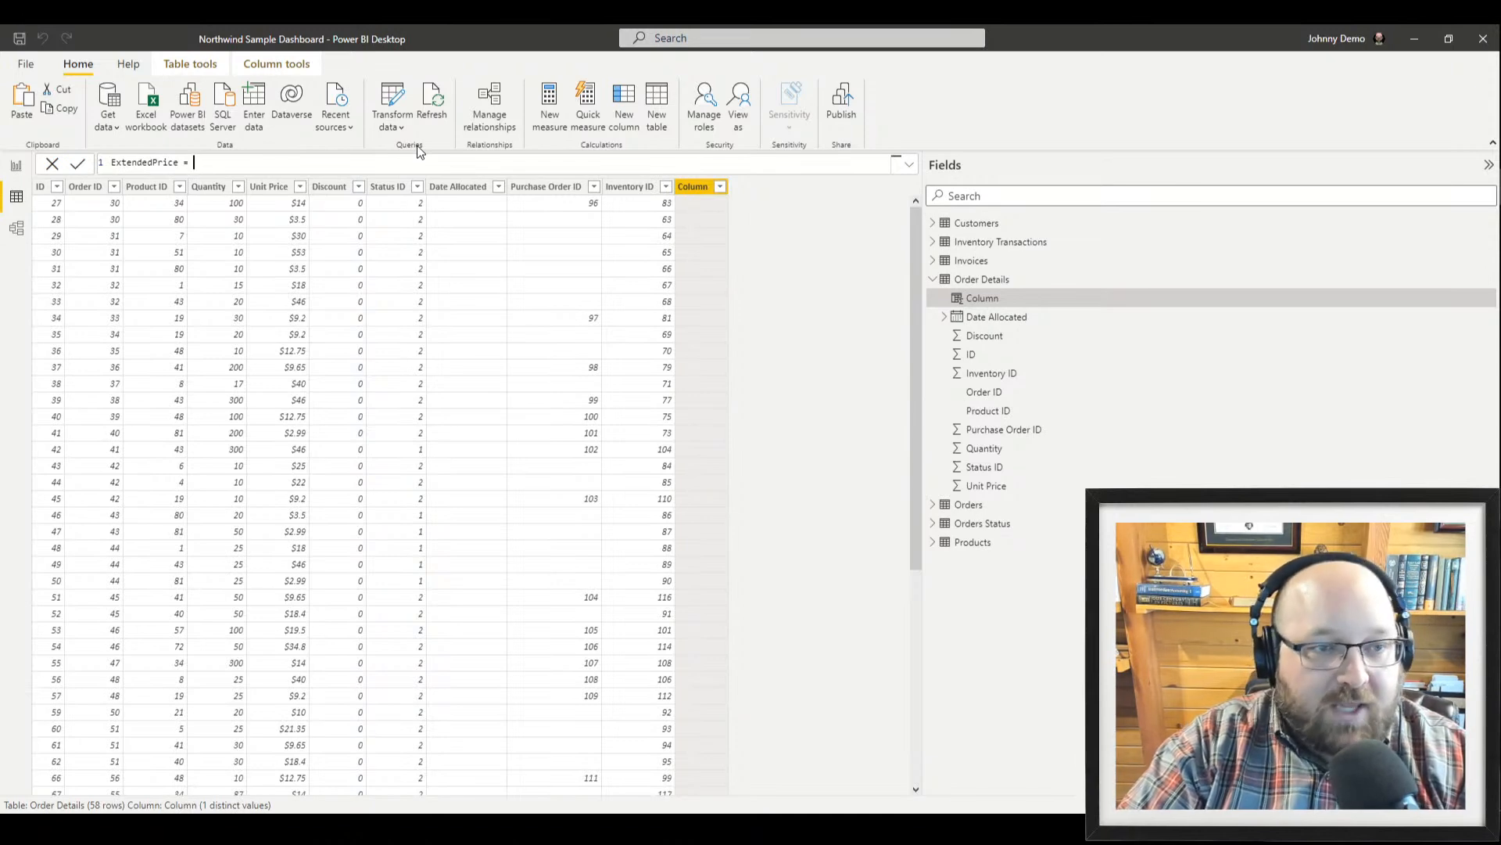
Define ExtendedPrice as [Quantity] * [Unit Price] and commit the formula
text([)
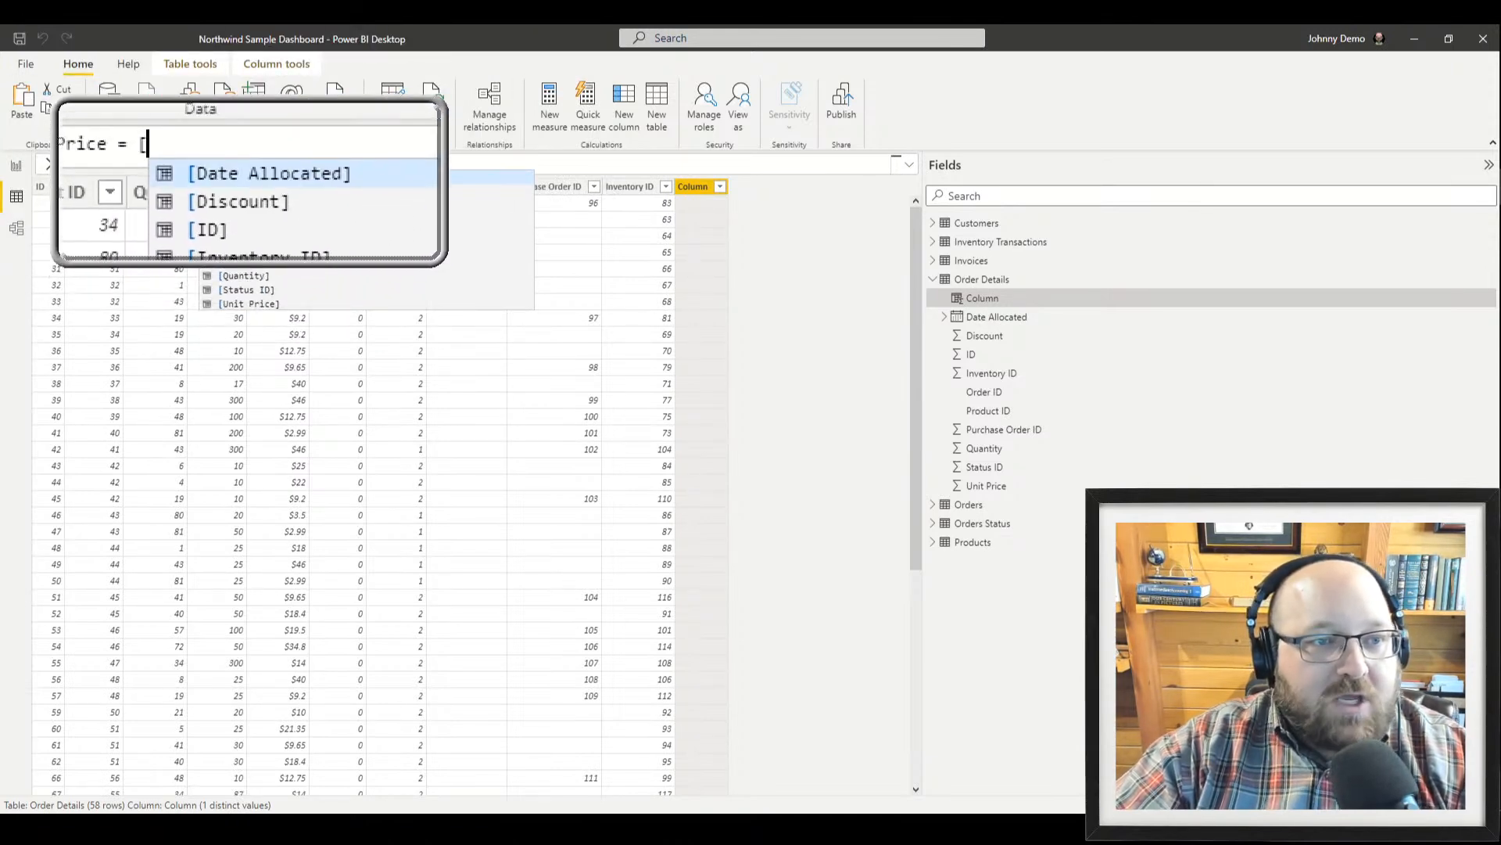
key(Escape)
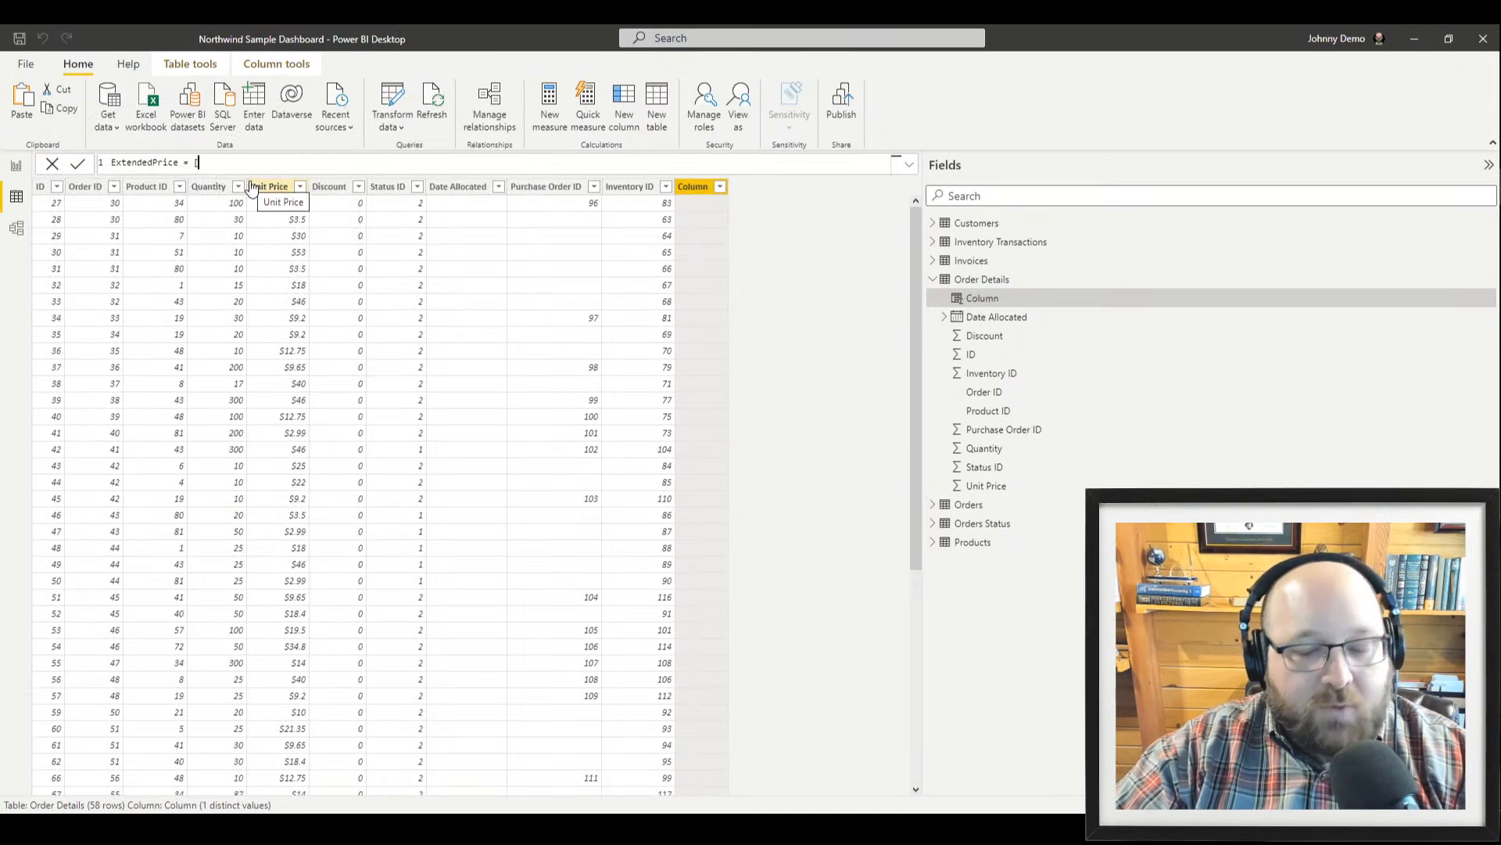
key(BackSpace)
text([)
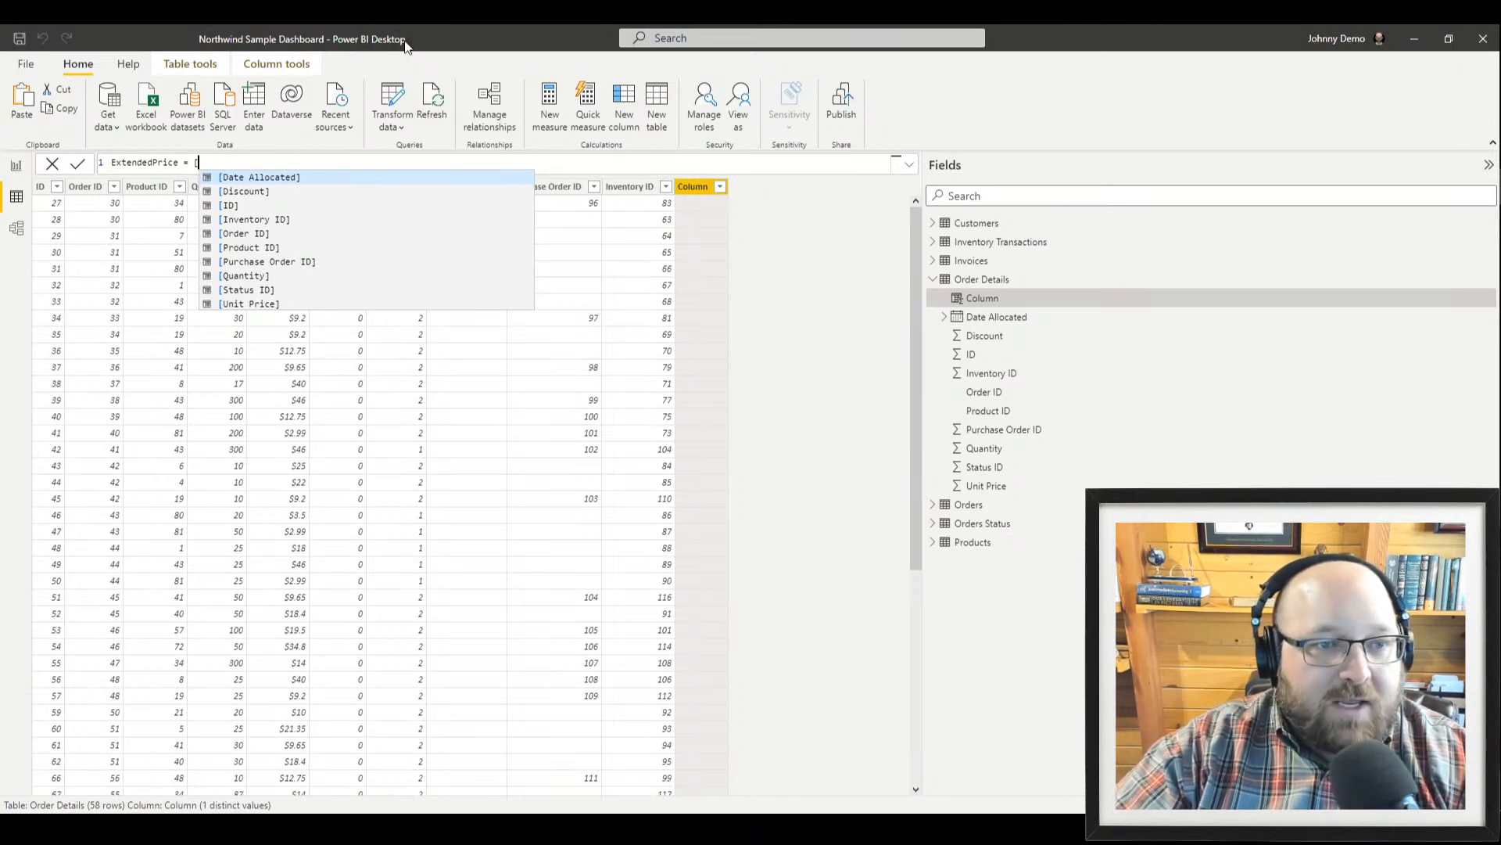
key(Down)
key(Down)
key(Down)
key(Down)
key(Down)
key(Down)
key(Down)
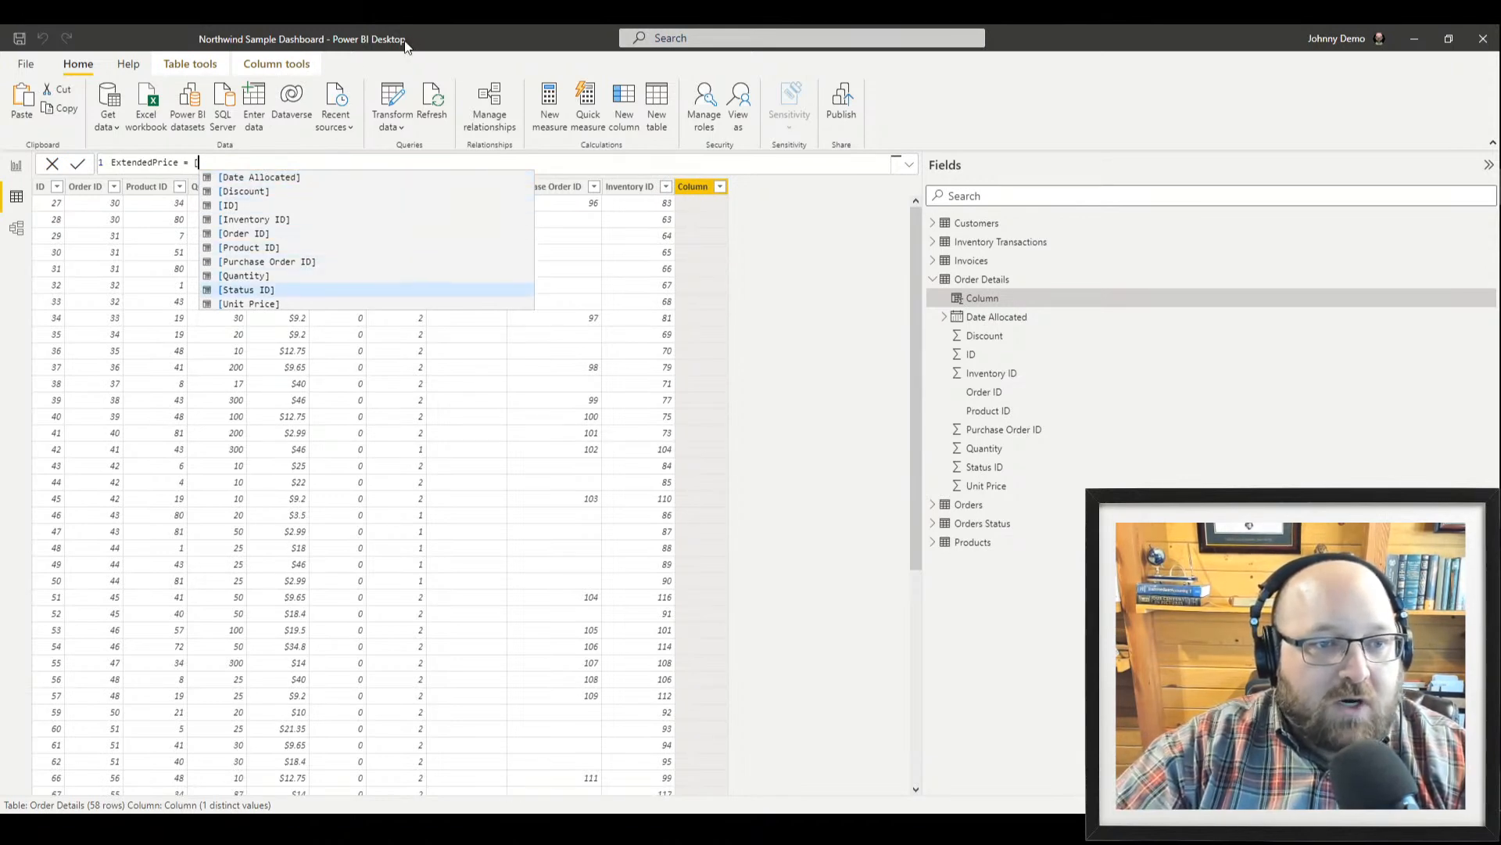
key(Tab)
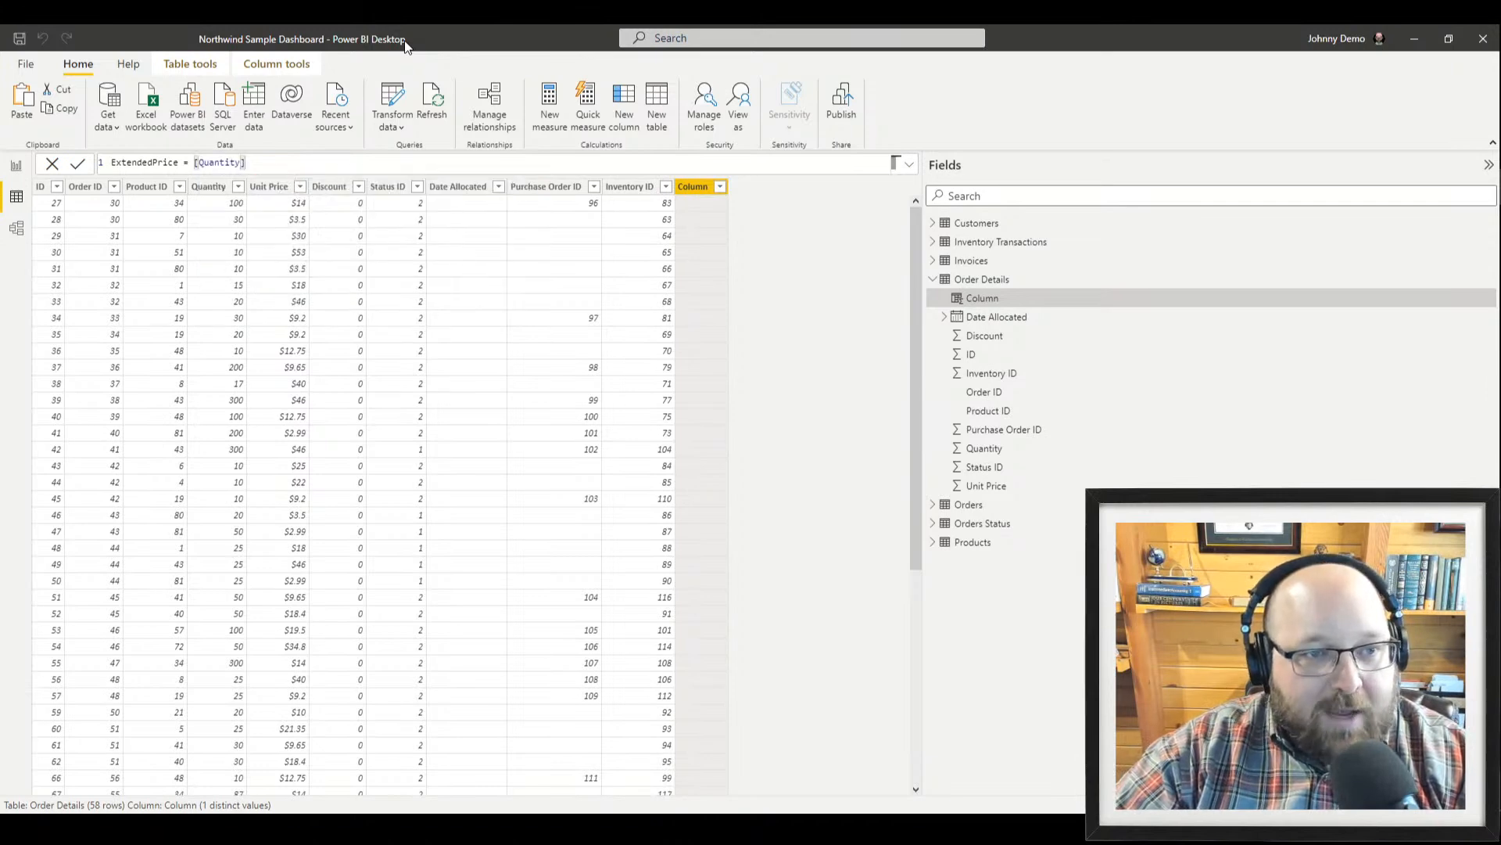
text(* )
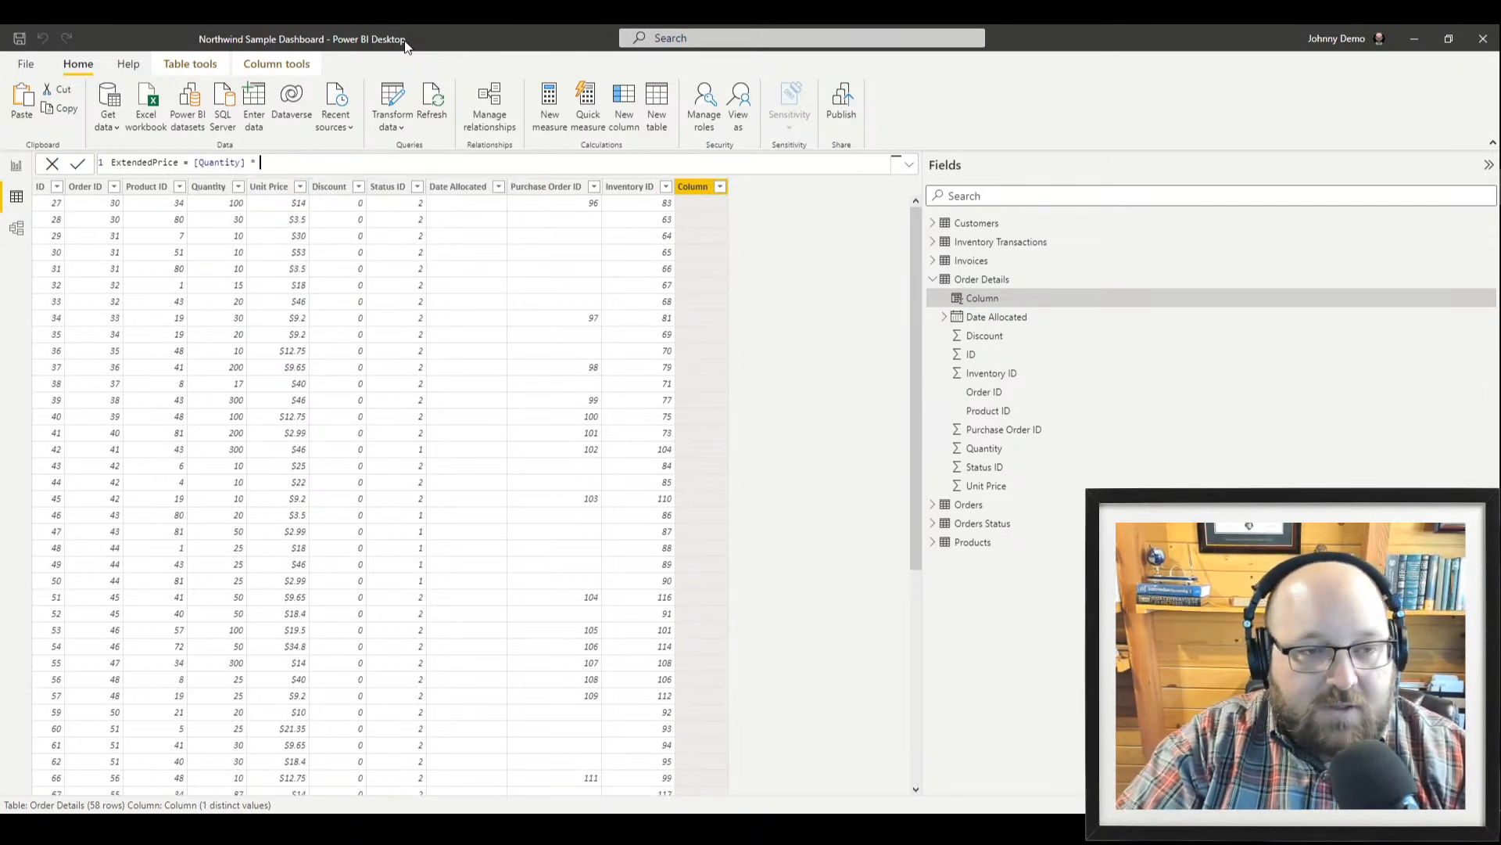
text([)
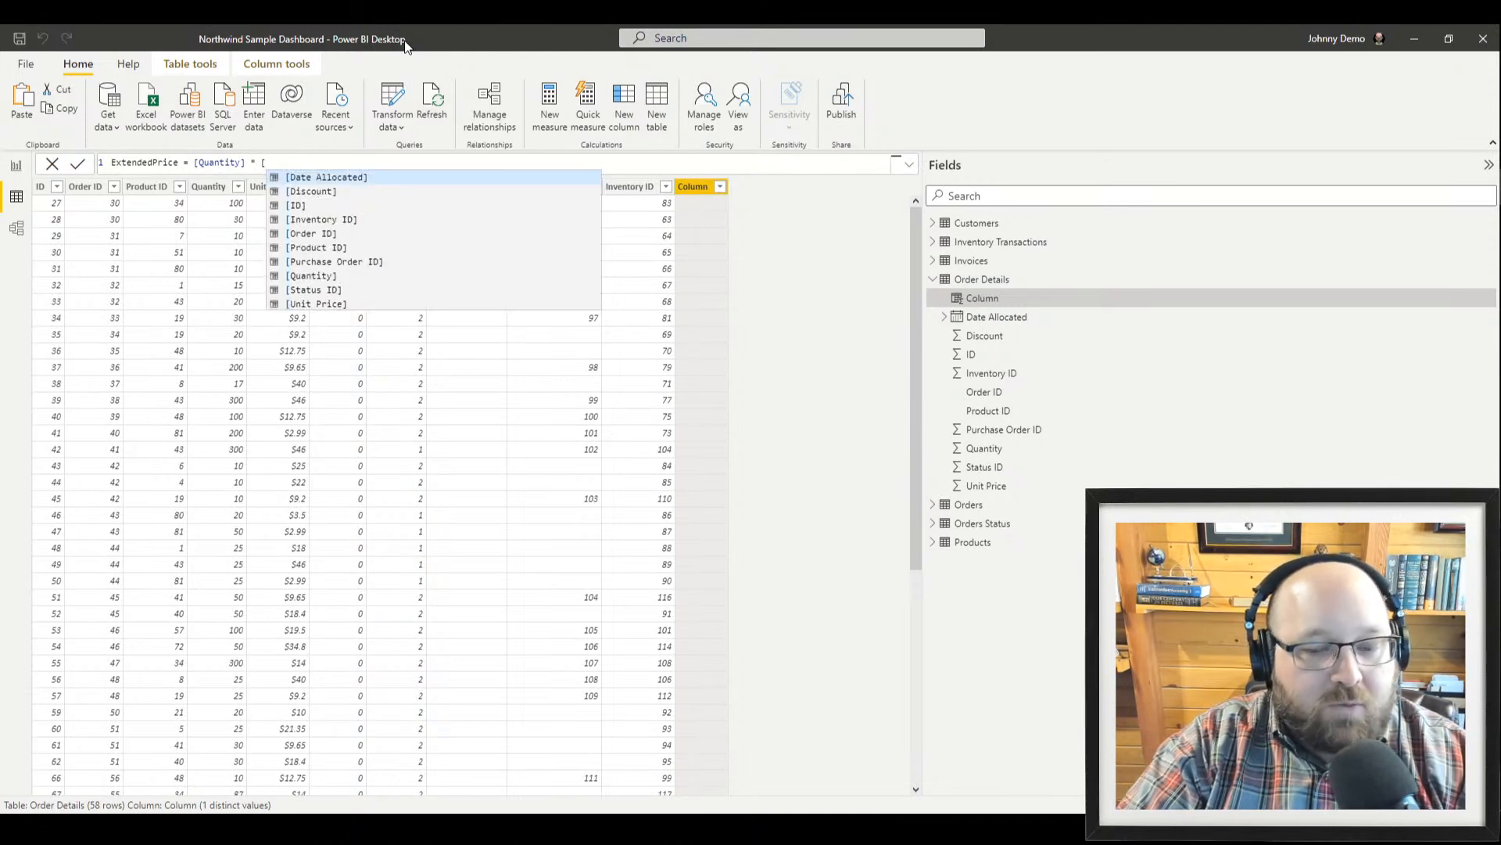
text(pr)
key(Down)
key(Down)
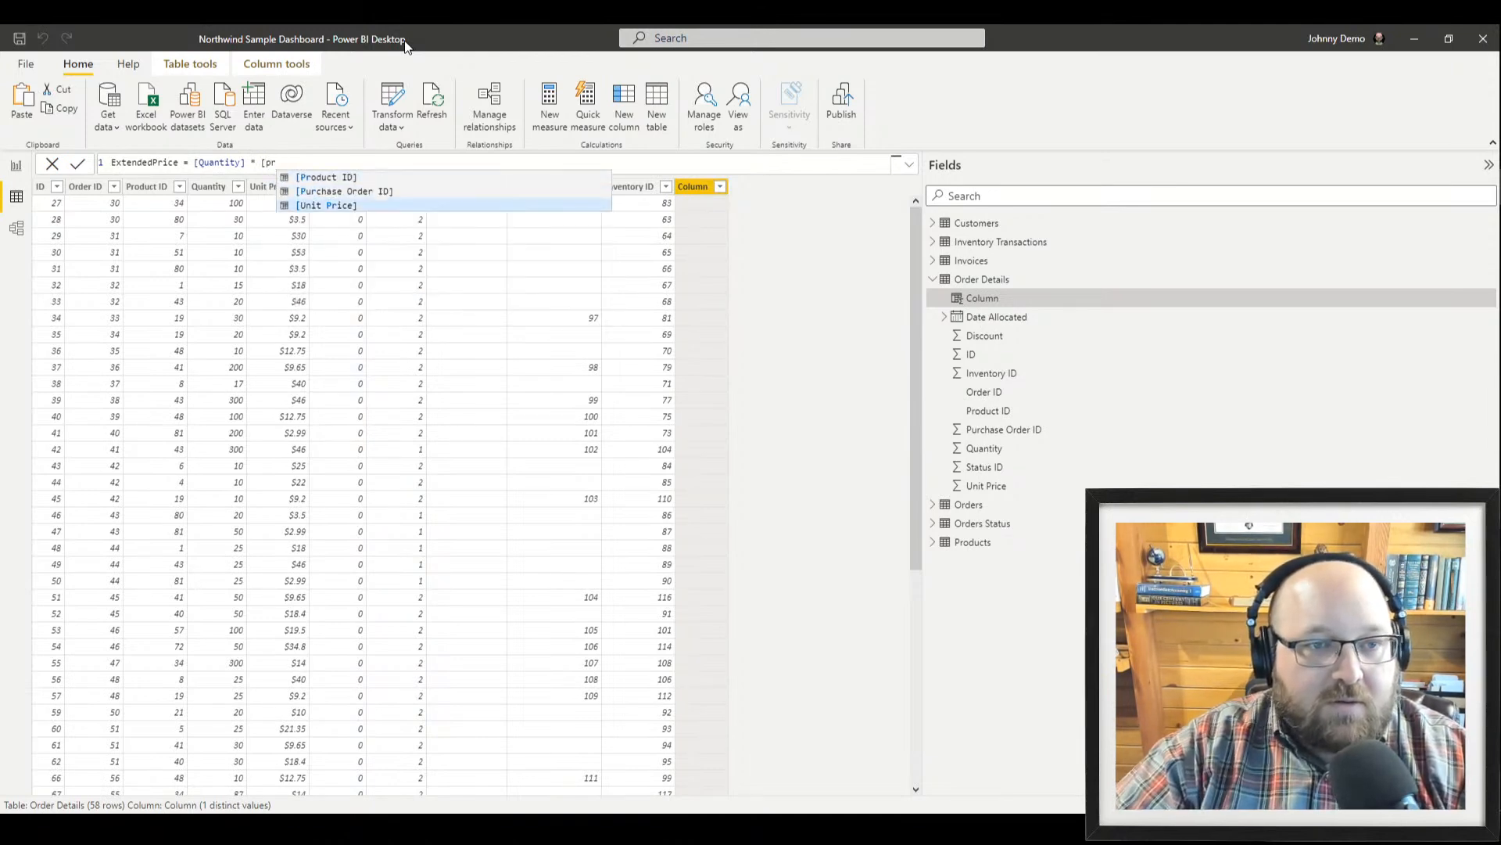
key(Tab)
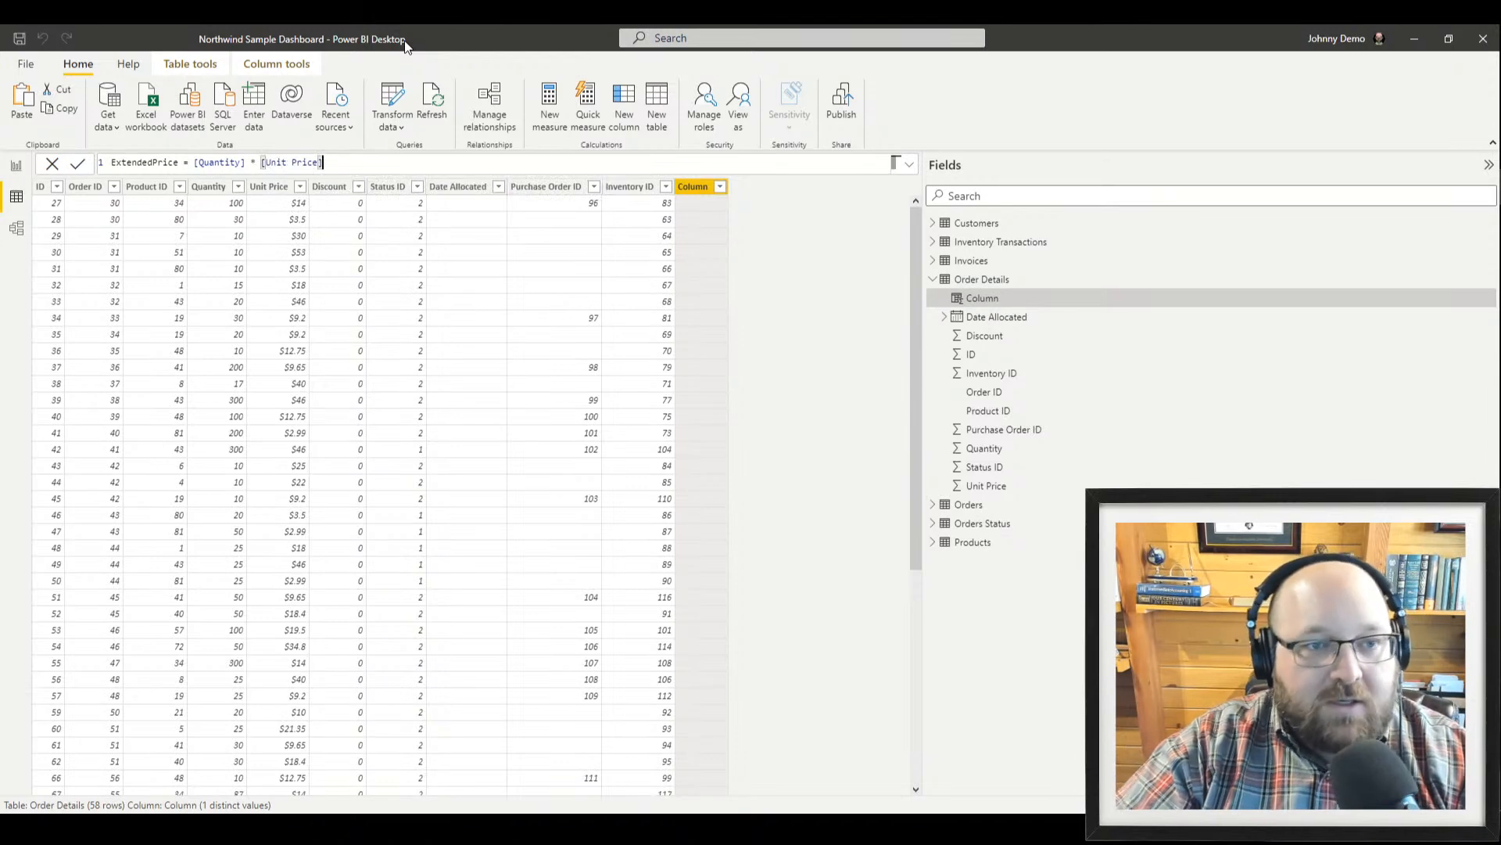
click(78, 166)
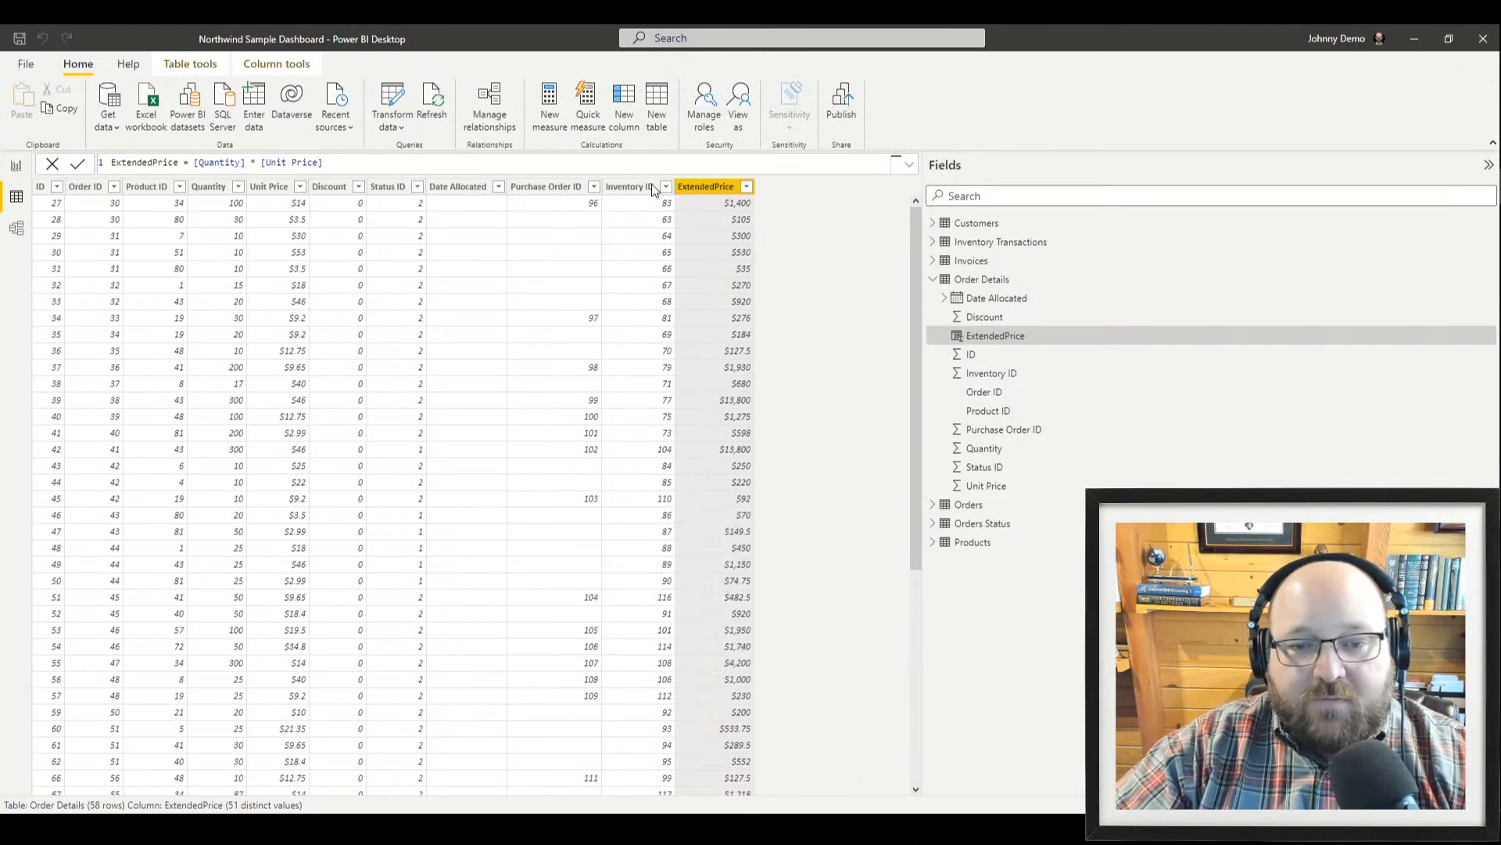
Scroll through the ExtendedPrice dollar values, then create a new measure in Order Details
scroll(692, 648, down, 7)
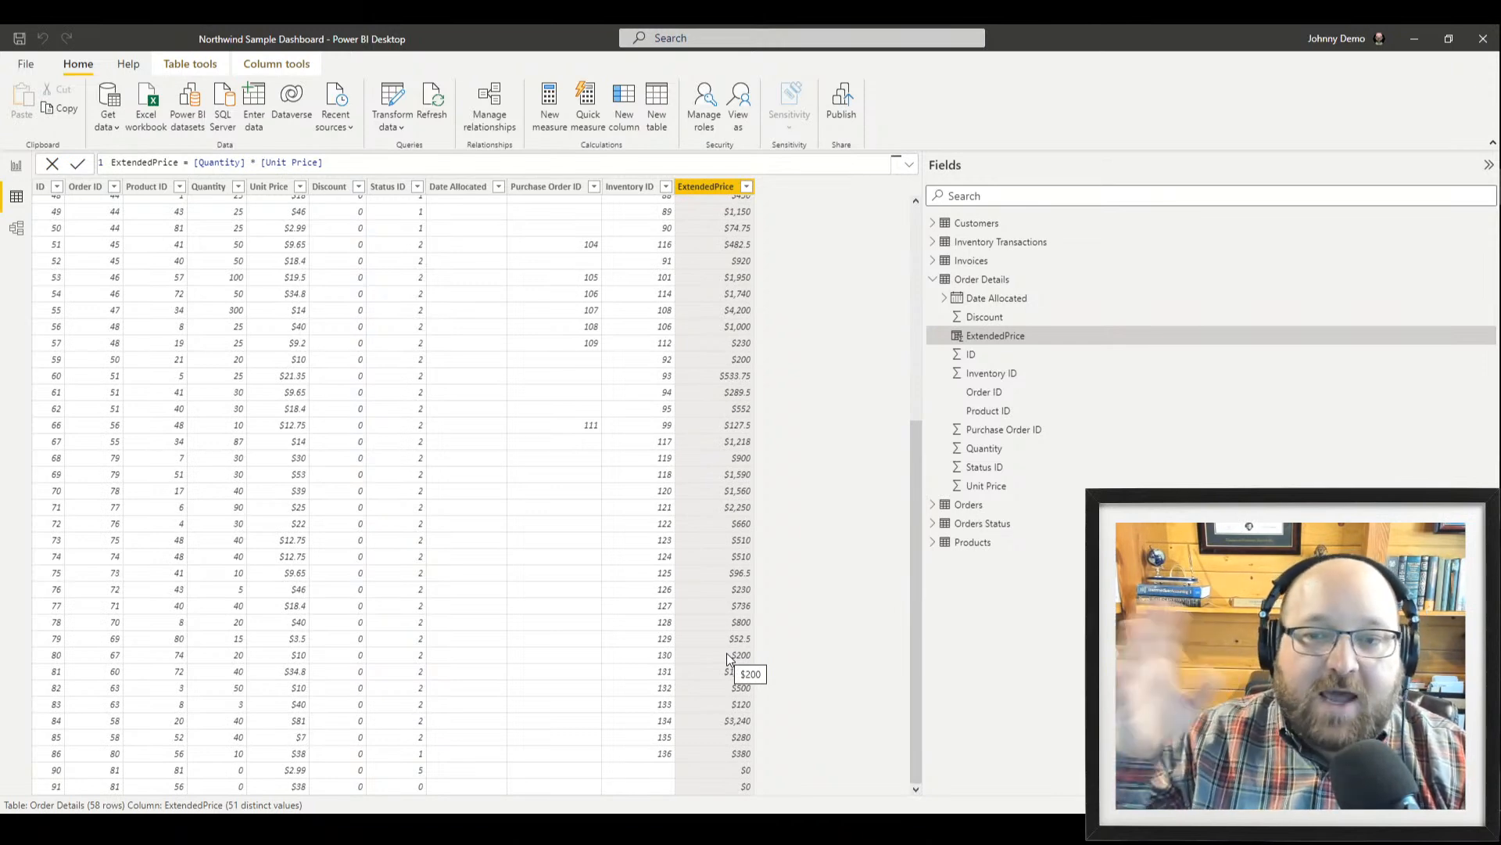
scroll(771, 362, up, 7)
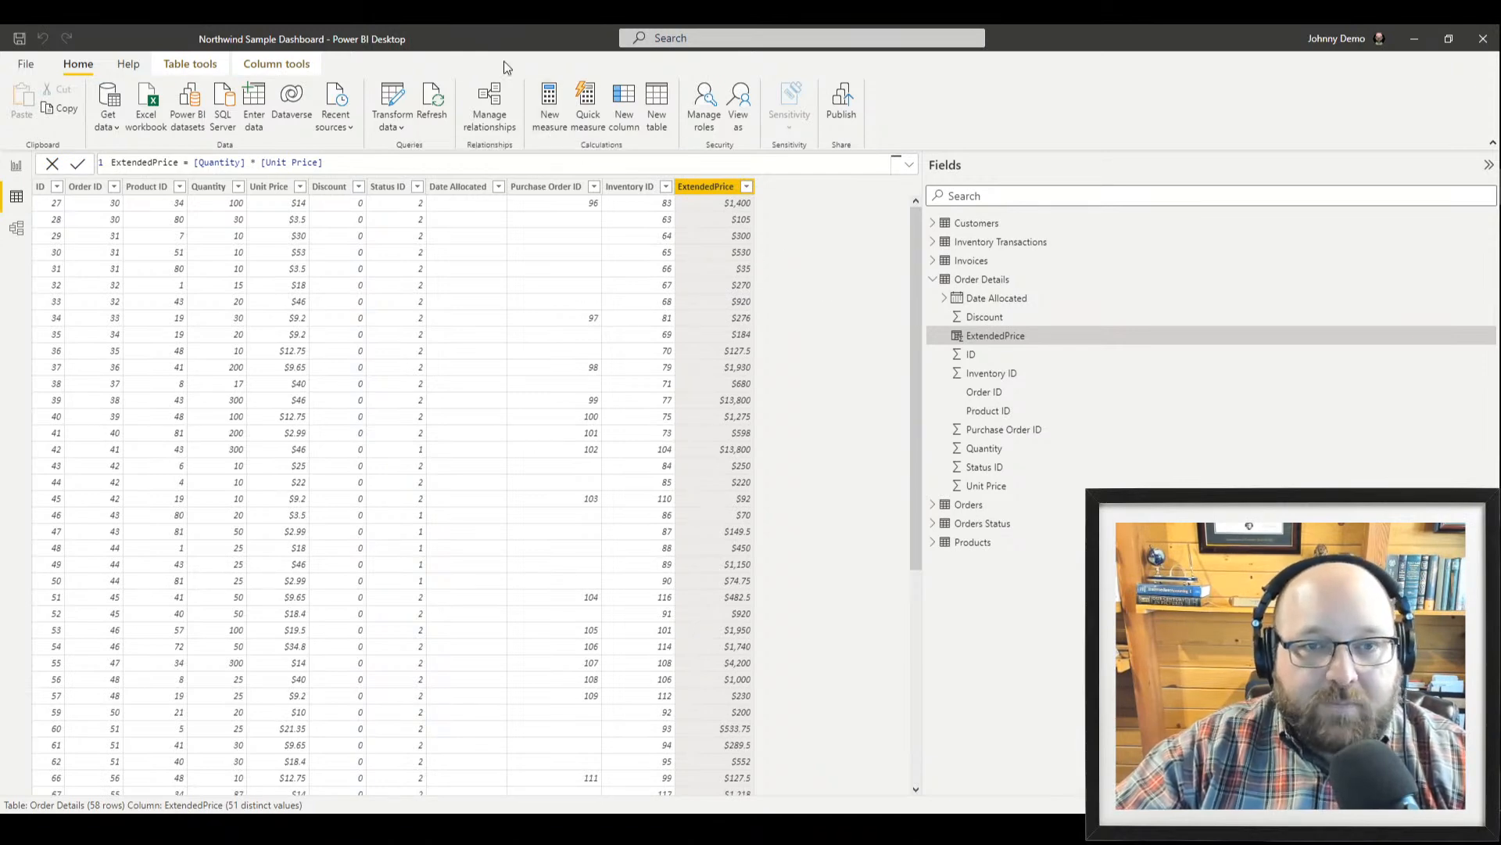
click(549, 119)
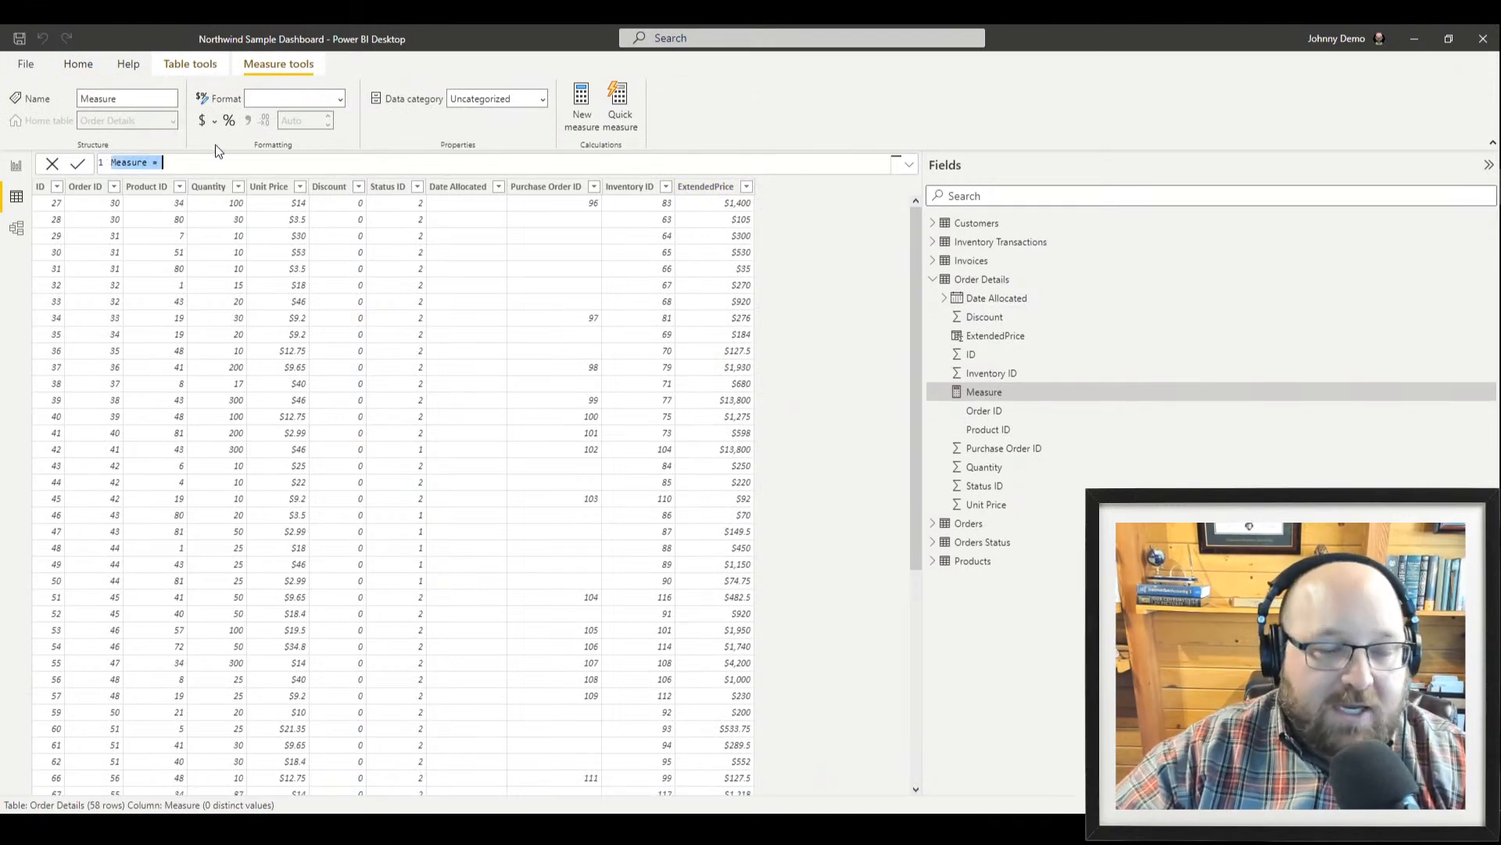
Enter the measure formula TotalSales = sum([Quantity] * [Unit Price]) and commit it
click(168, 162)
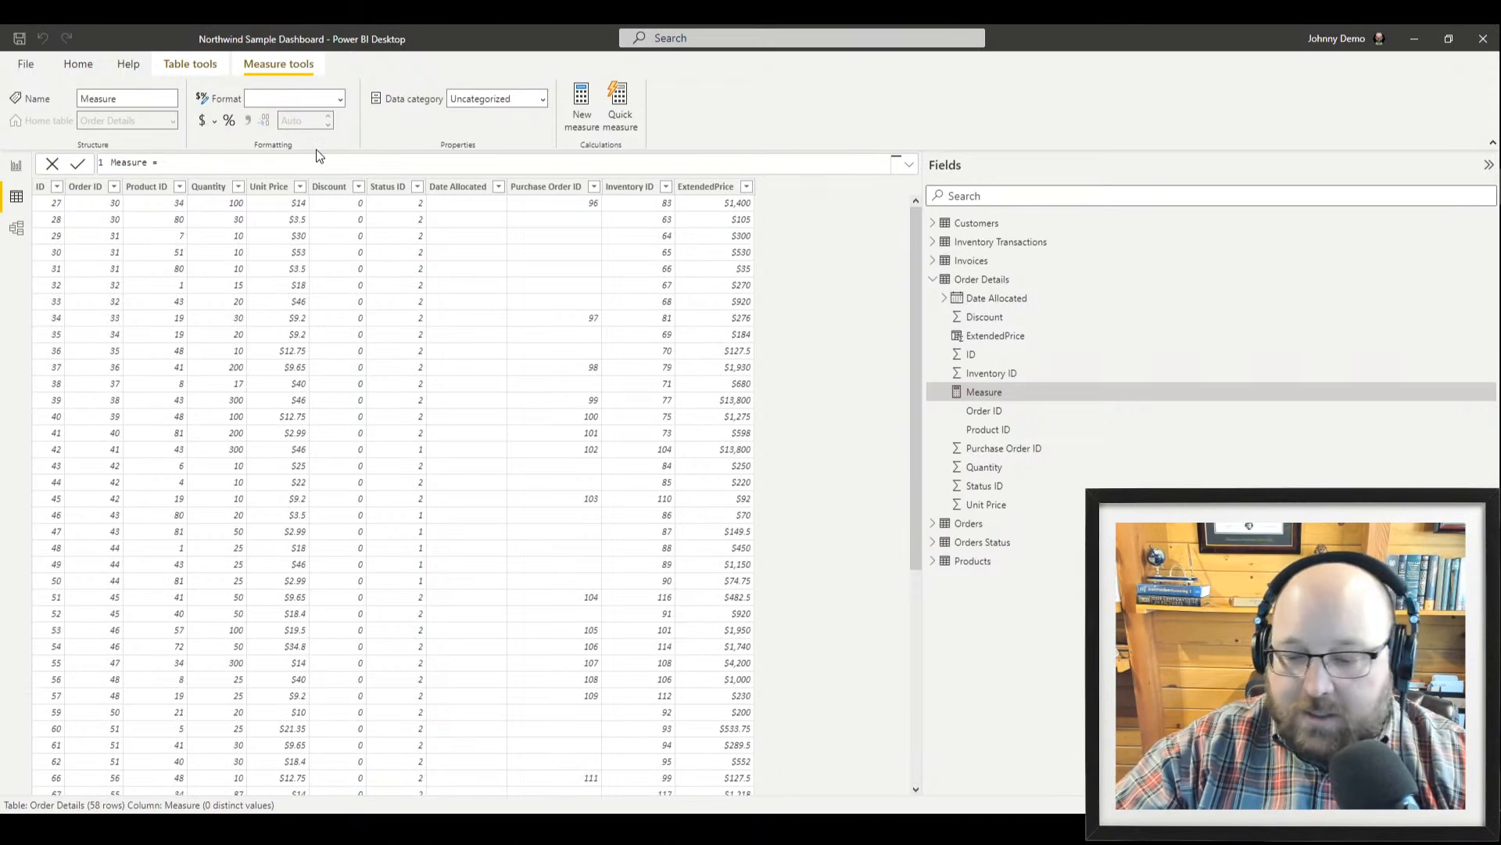
key(Home)
key(Delete)
key(Delete)
key(Delete)
key(Delete)
key(Delete)
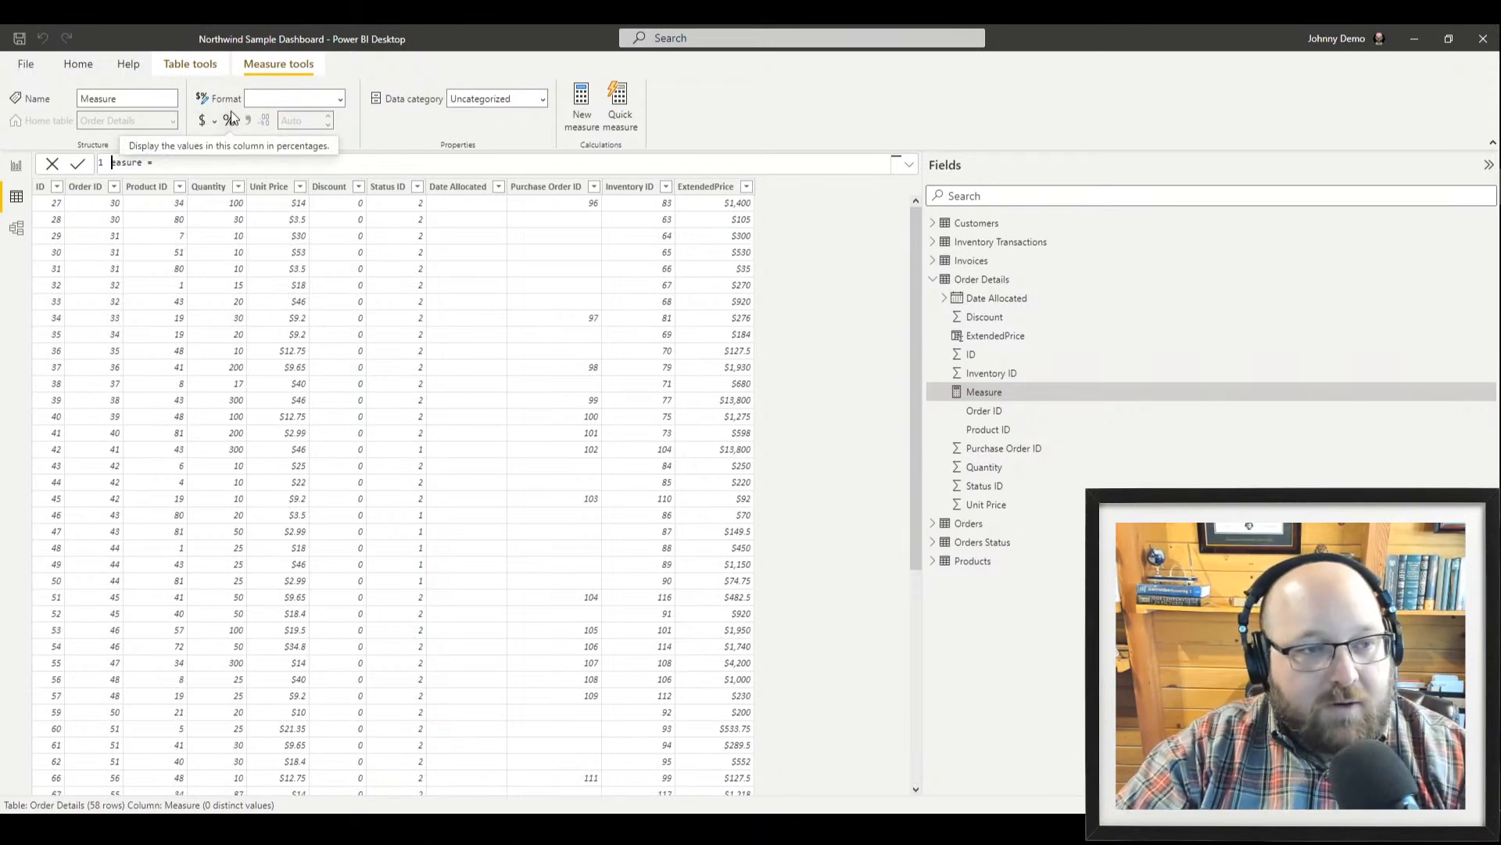
key(Delete)
text(TotalSale)
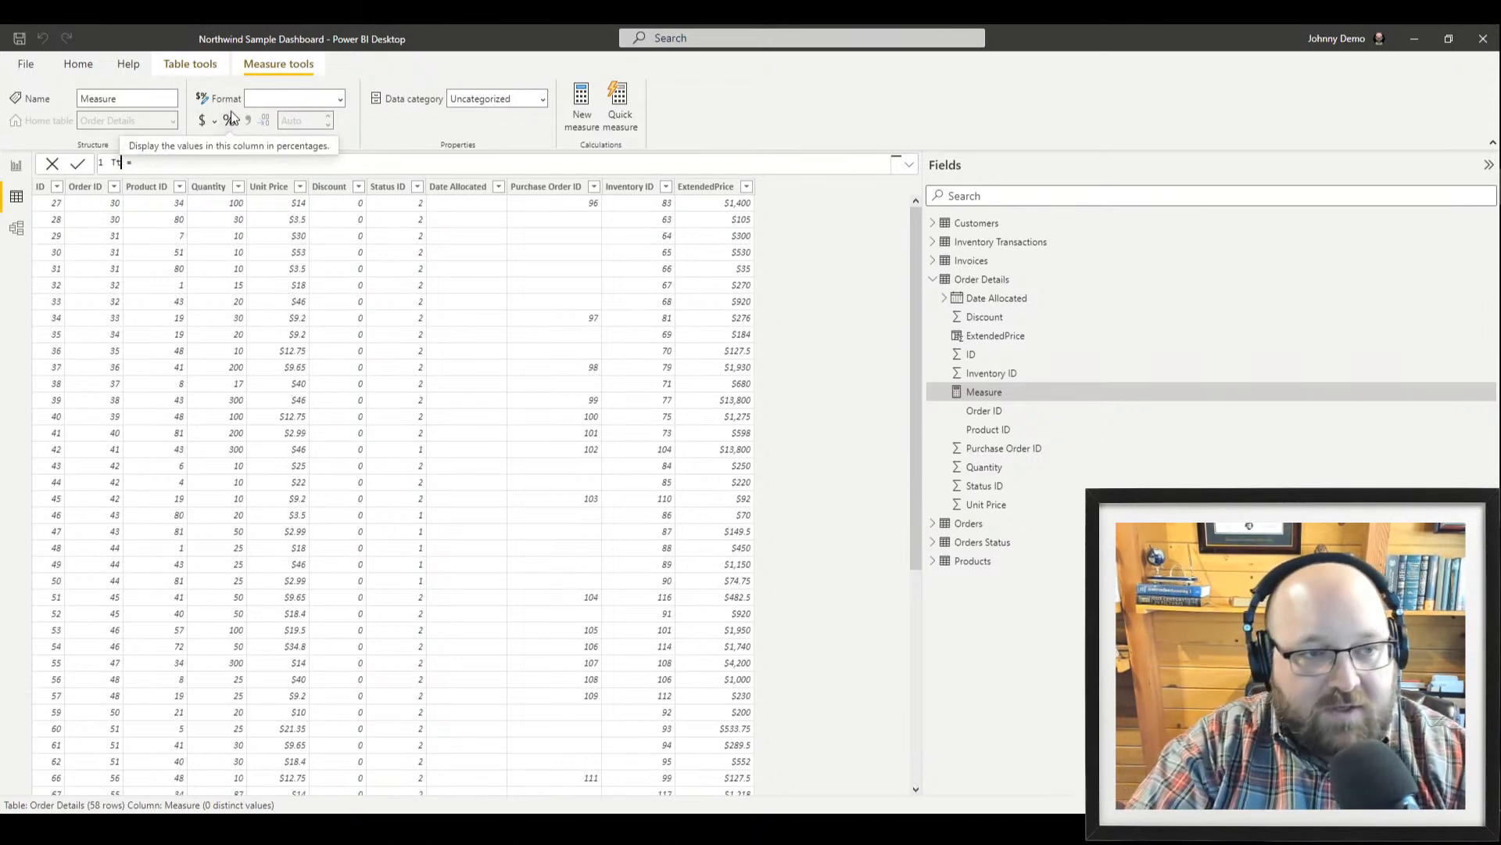
text(s = )
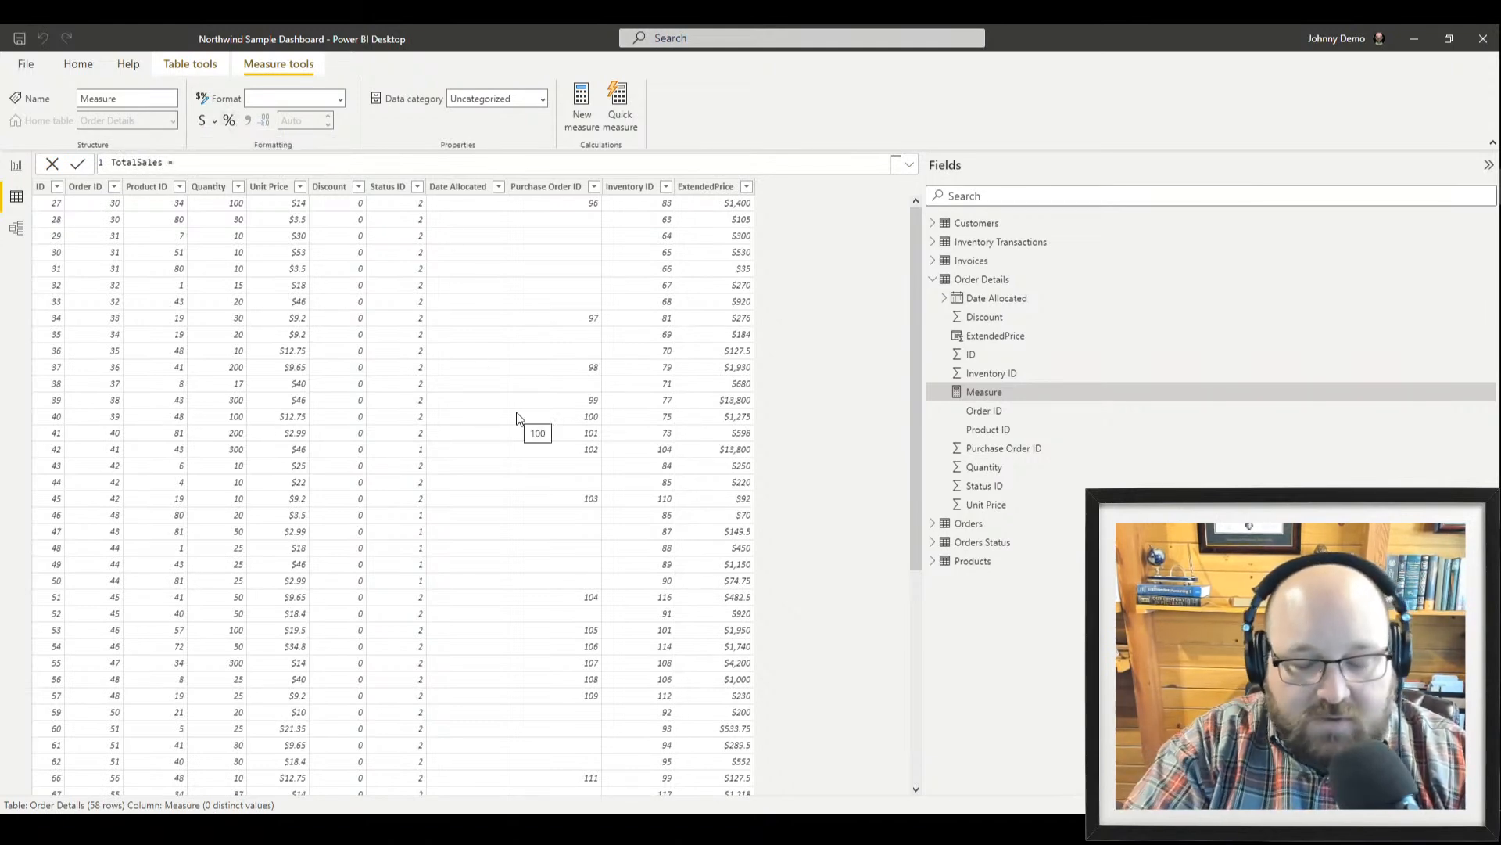
text(sum()
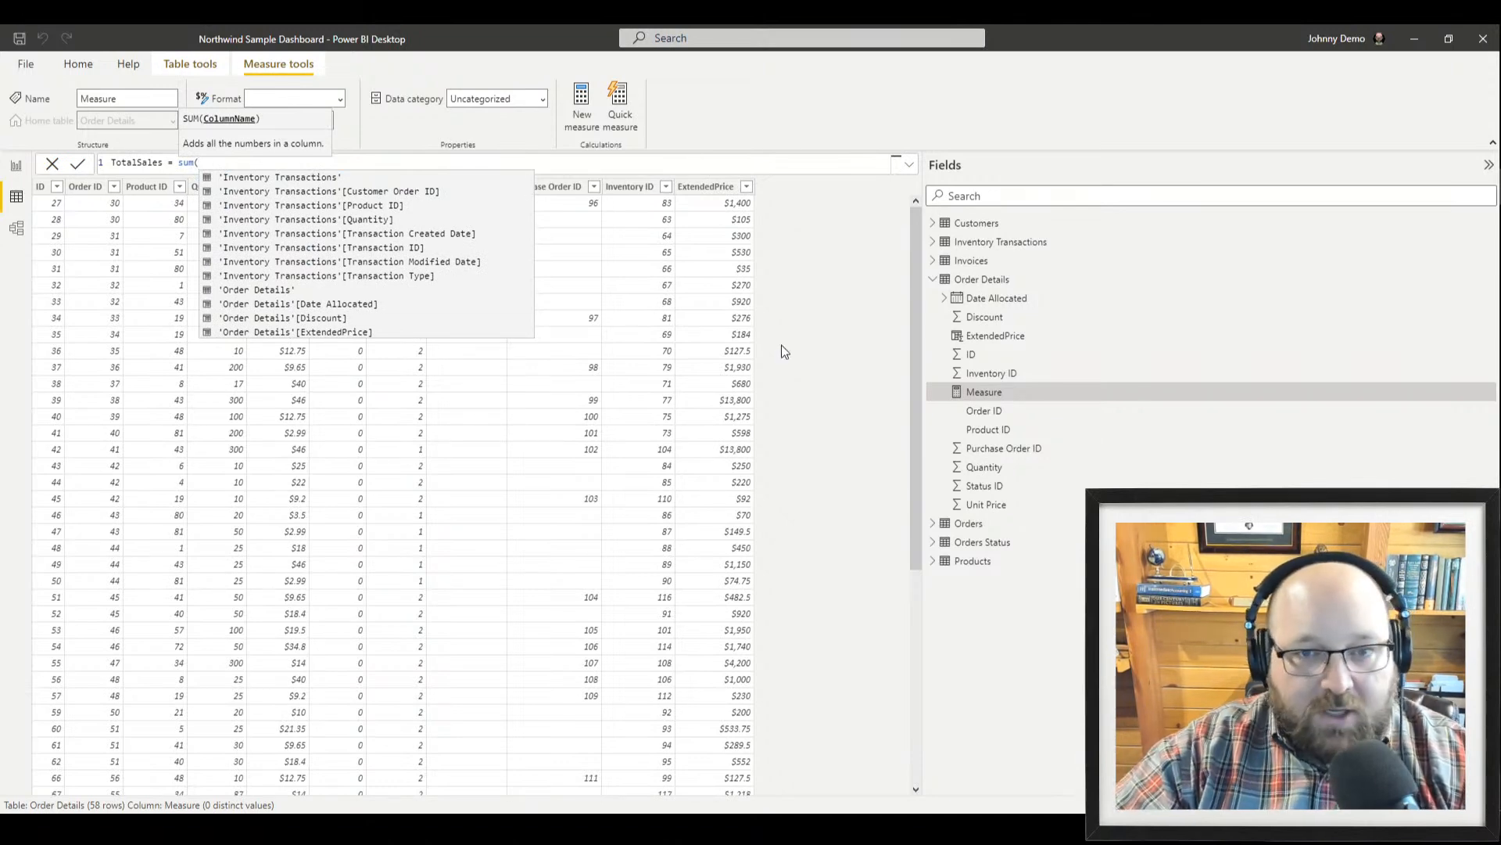
text([)
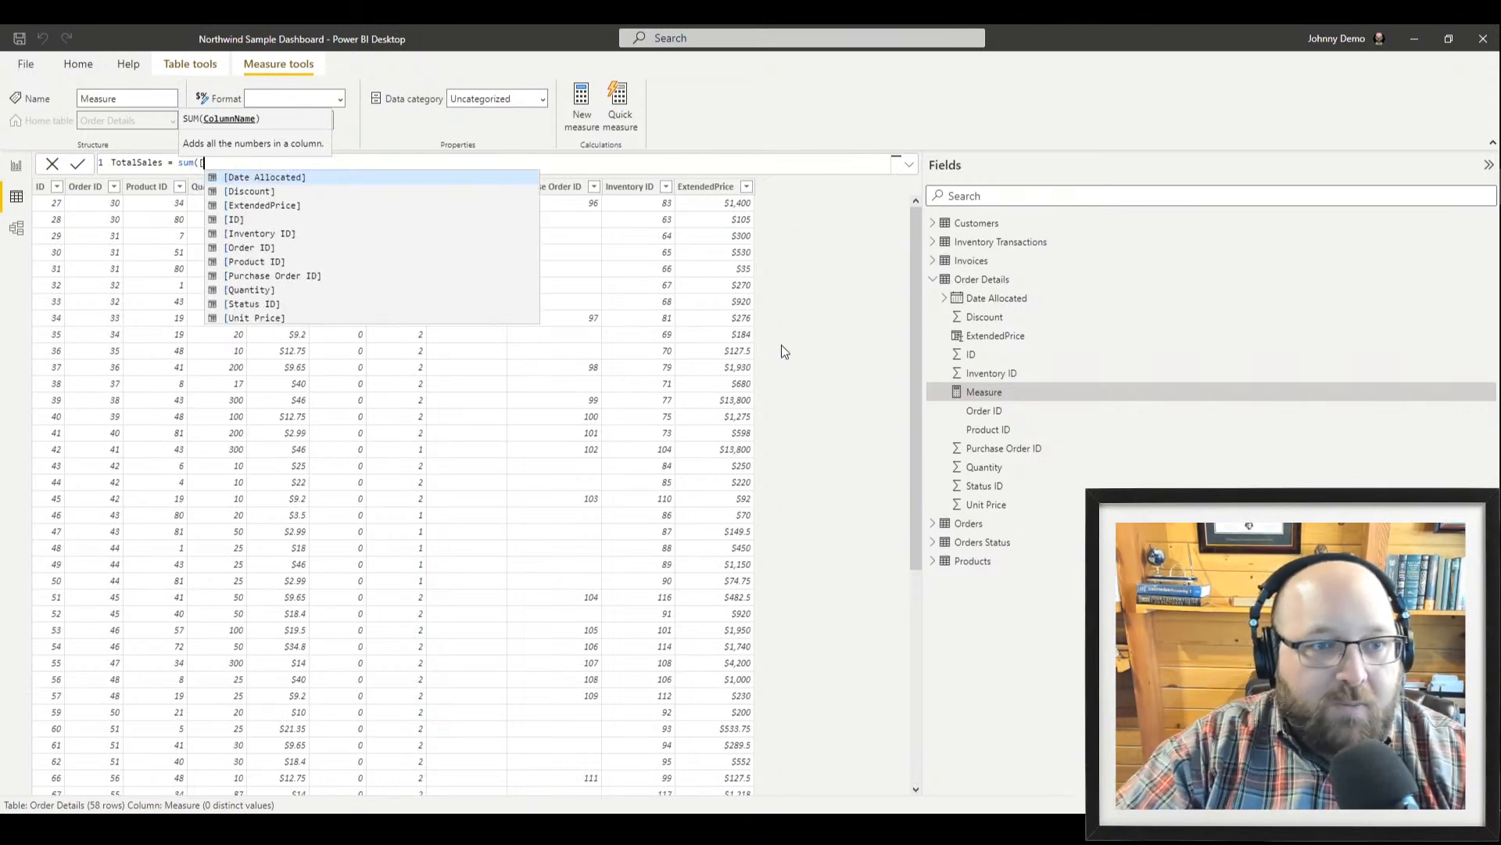
key(Down)
key(Down)
key(Down)
key(Down)
key(Down)
key(Down)
key(Down)
key(Down)
key(Down)
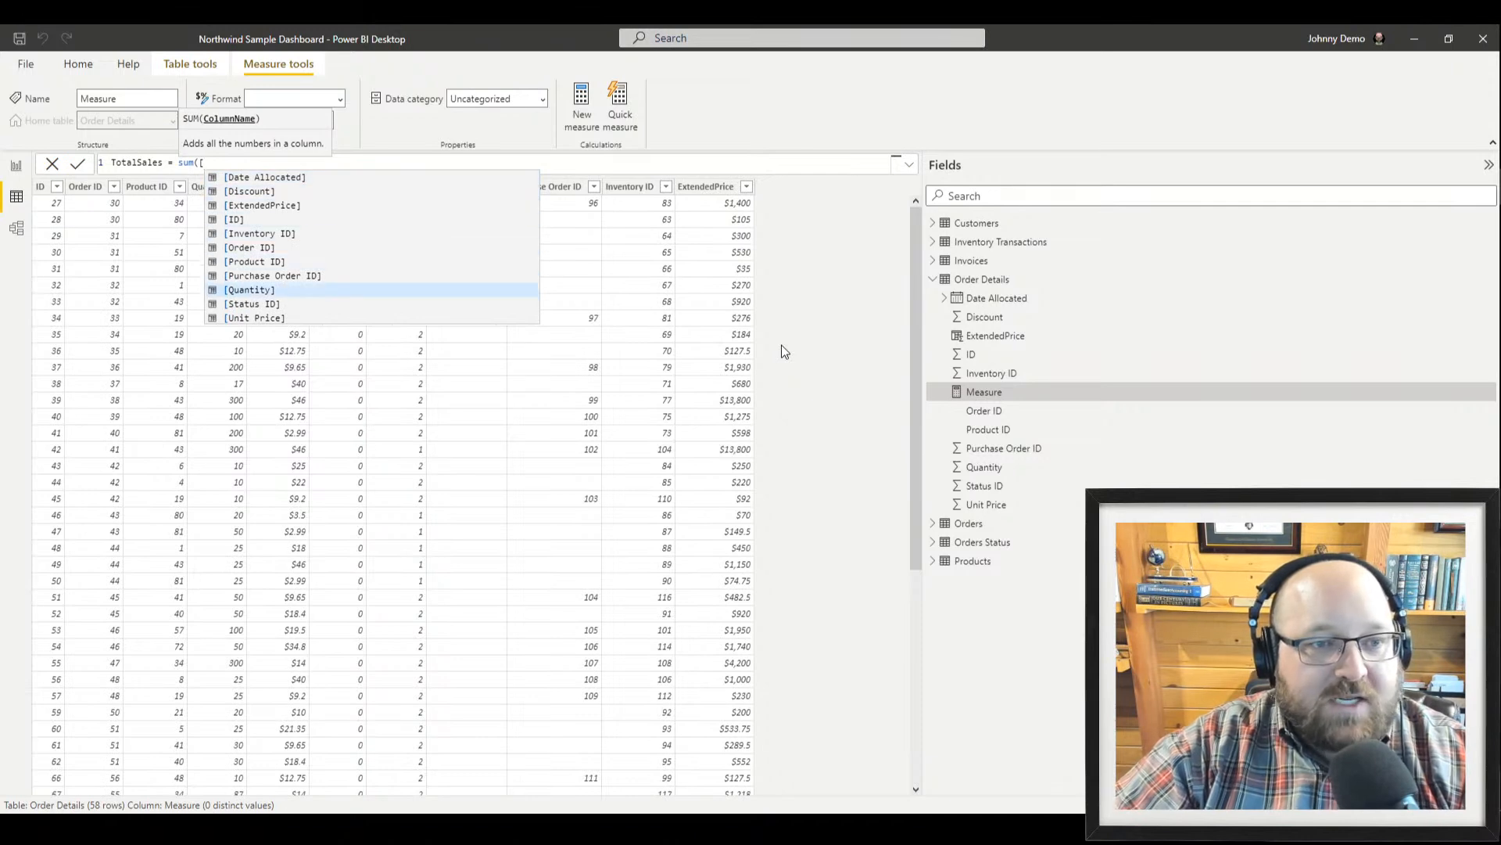
key(Up)
key(Tab)
text())
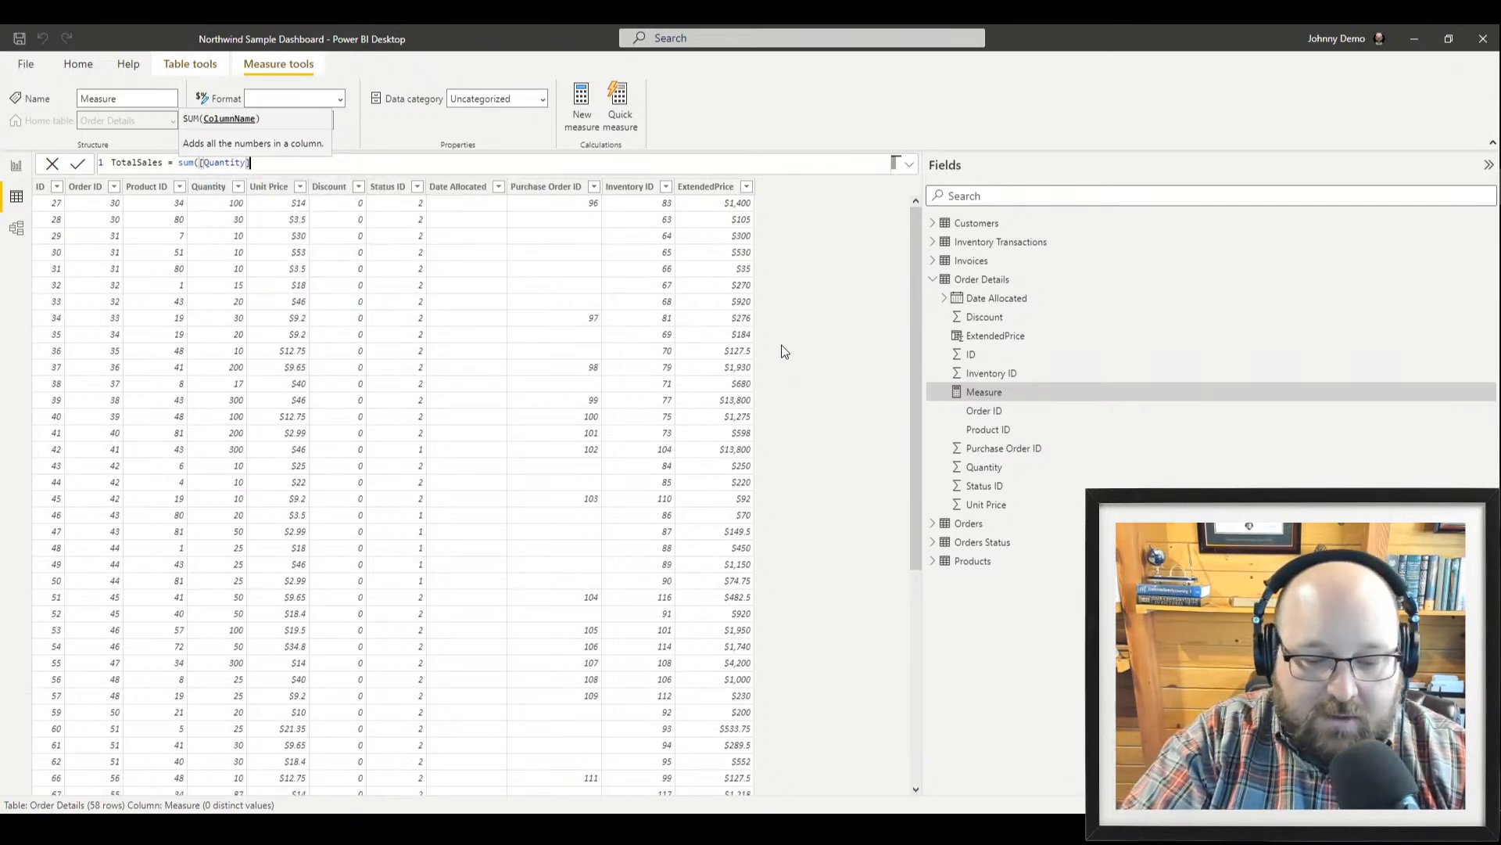
text( *)
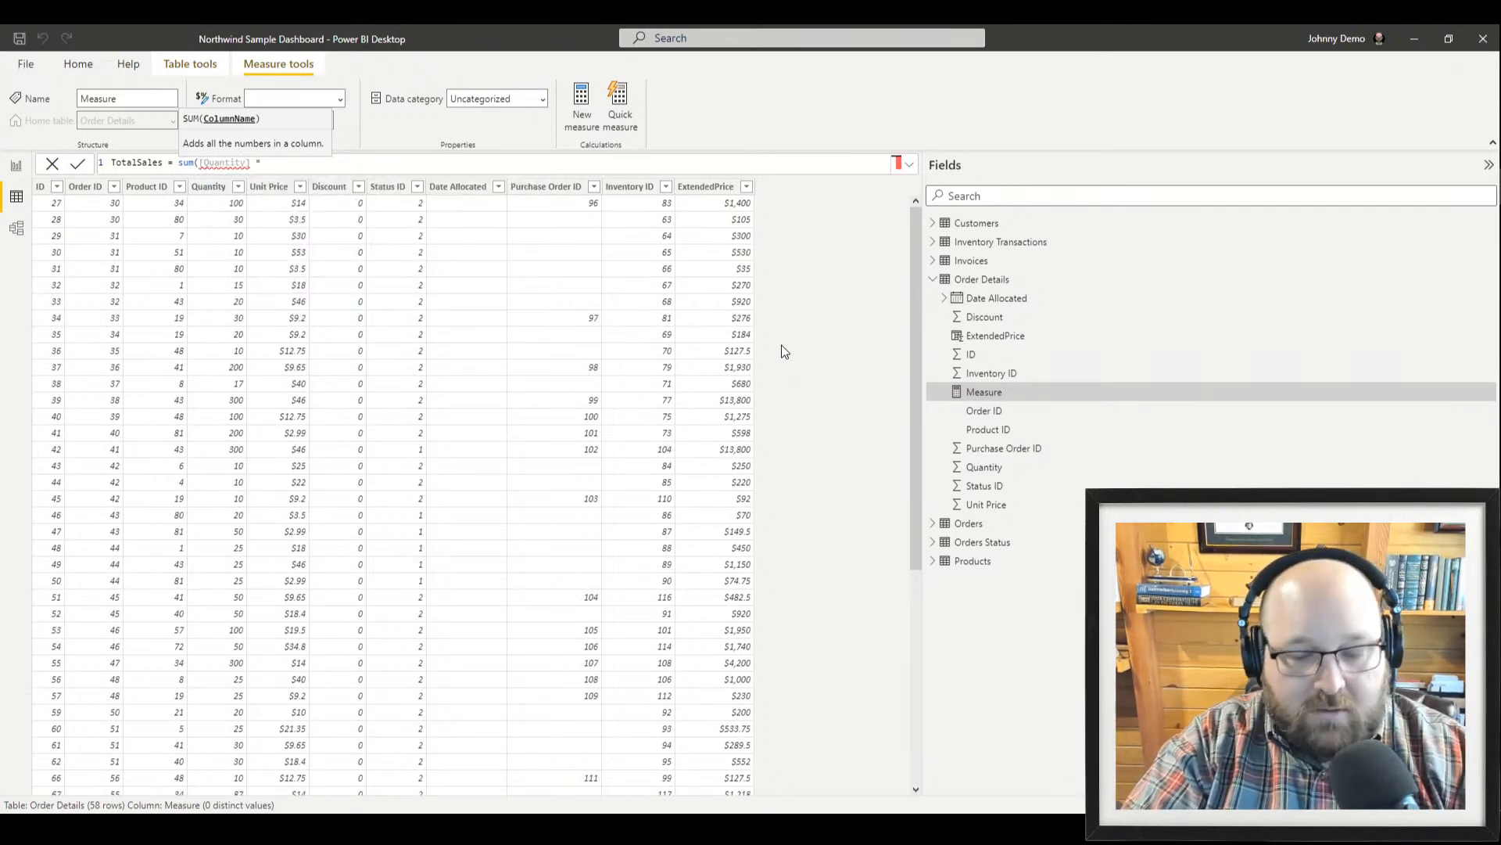
text( [un)
key(BackSpace)
key(BackSpace)
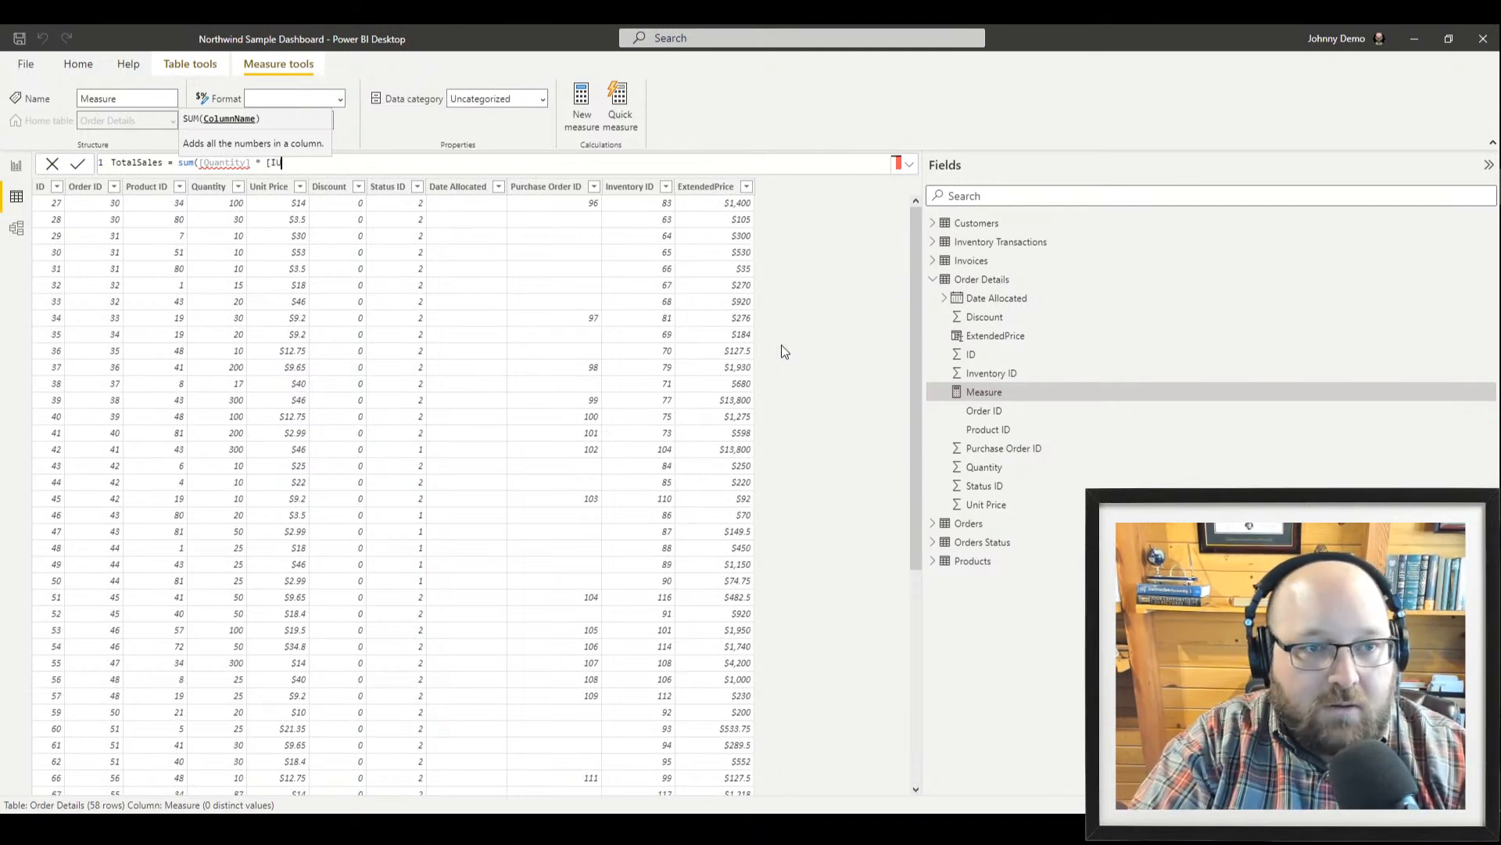
text(Unit)
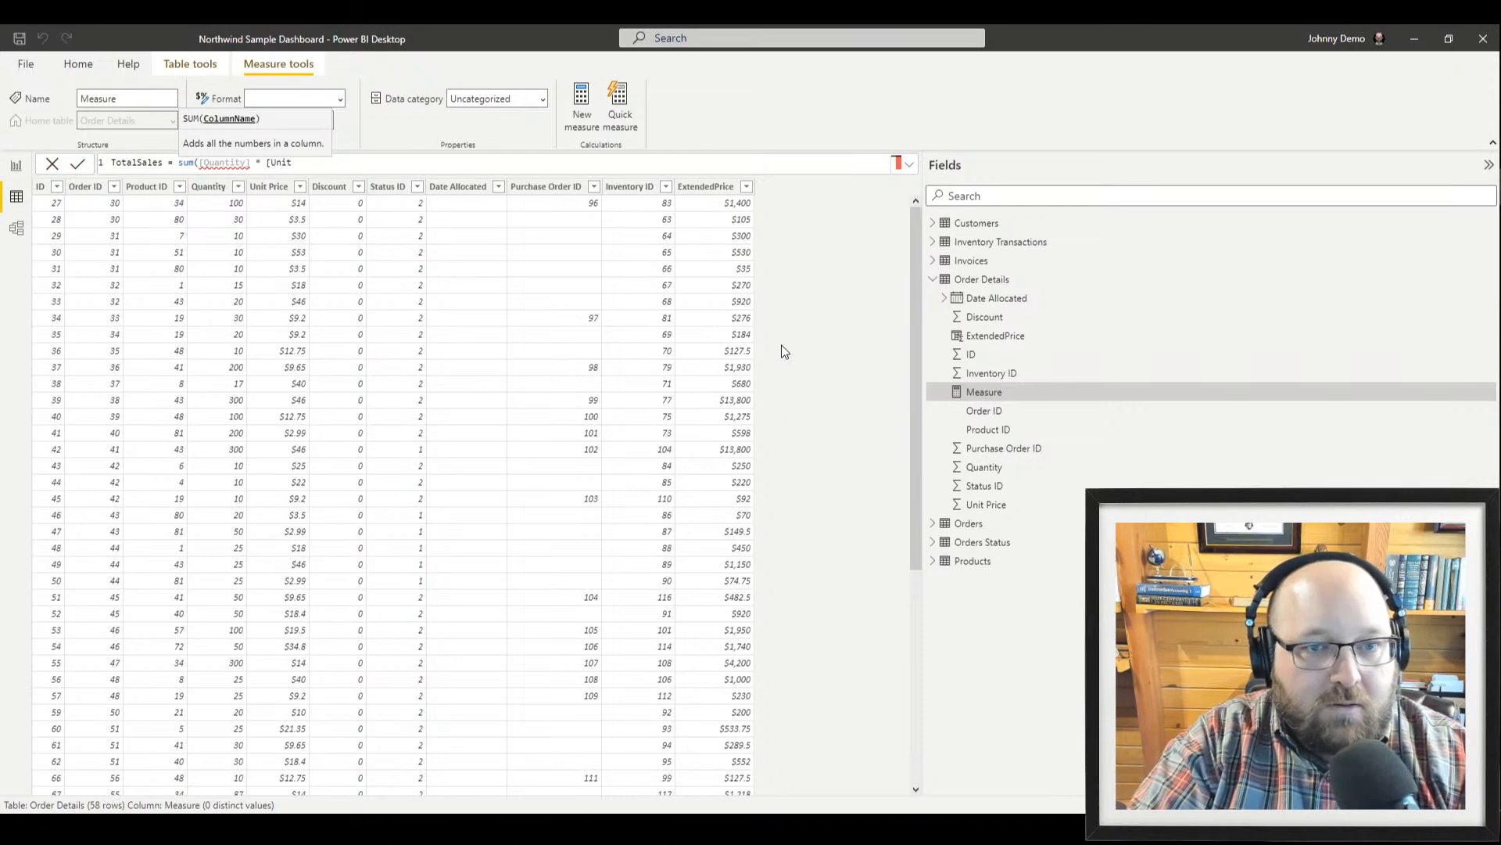
text( Price)
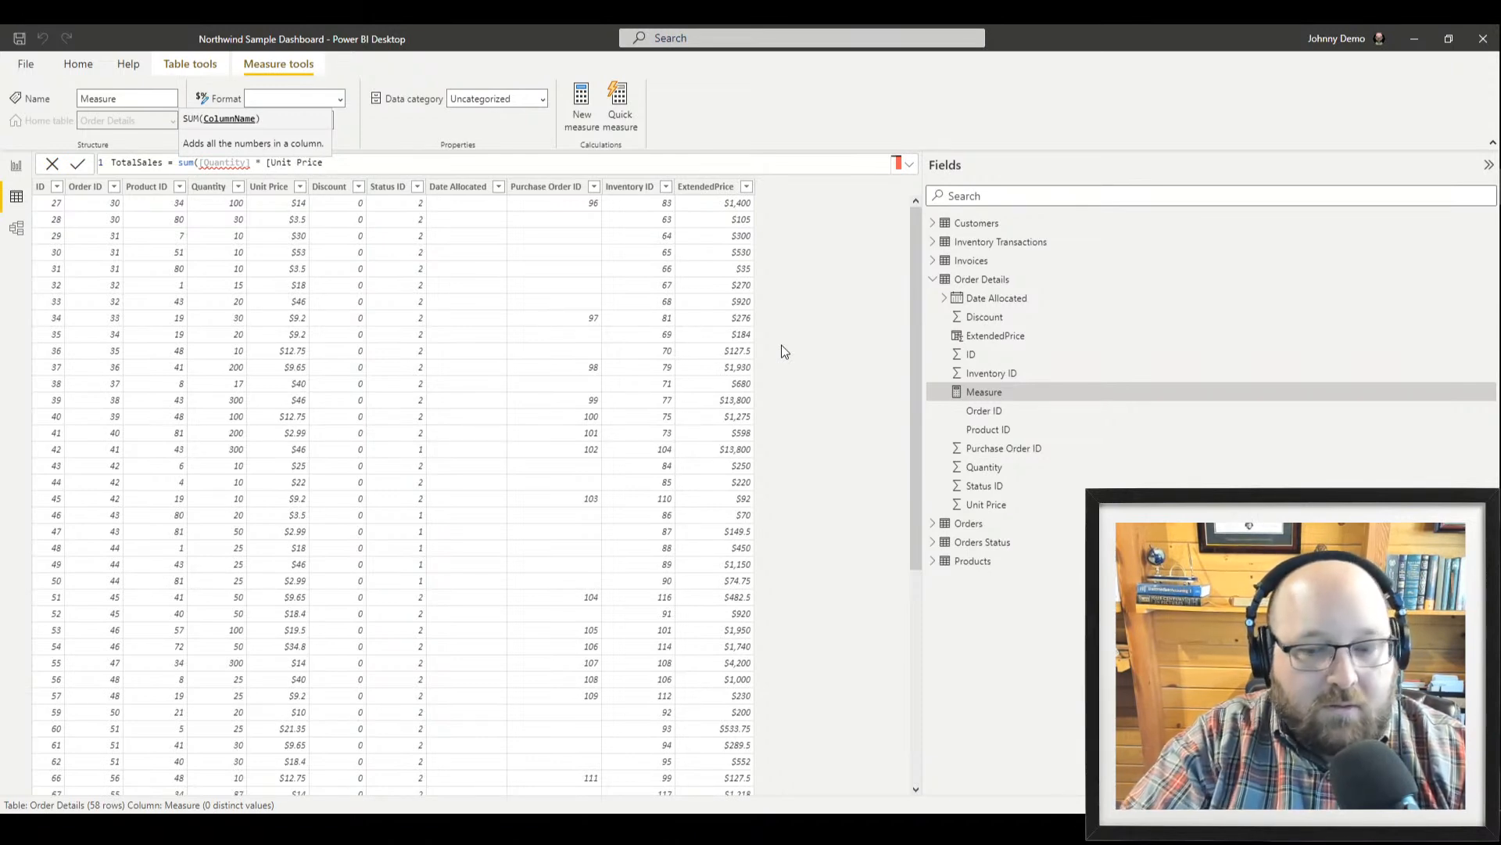
text(])
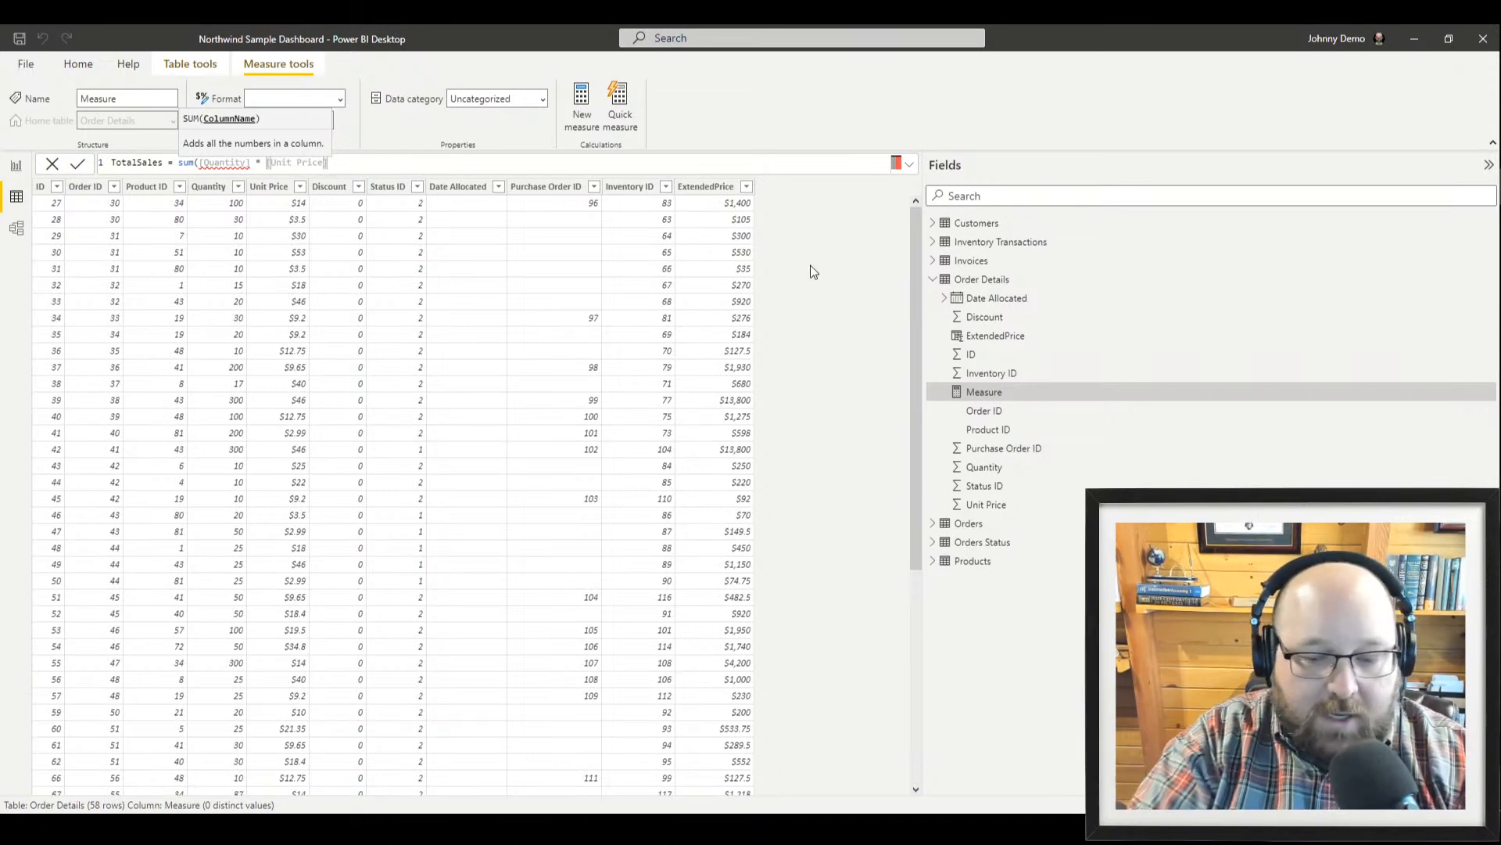
text())
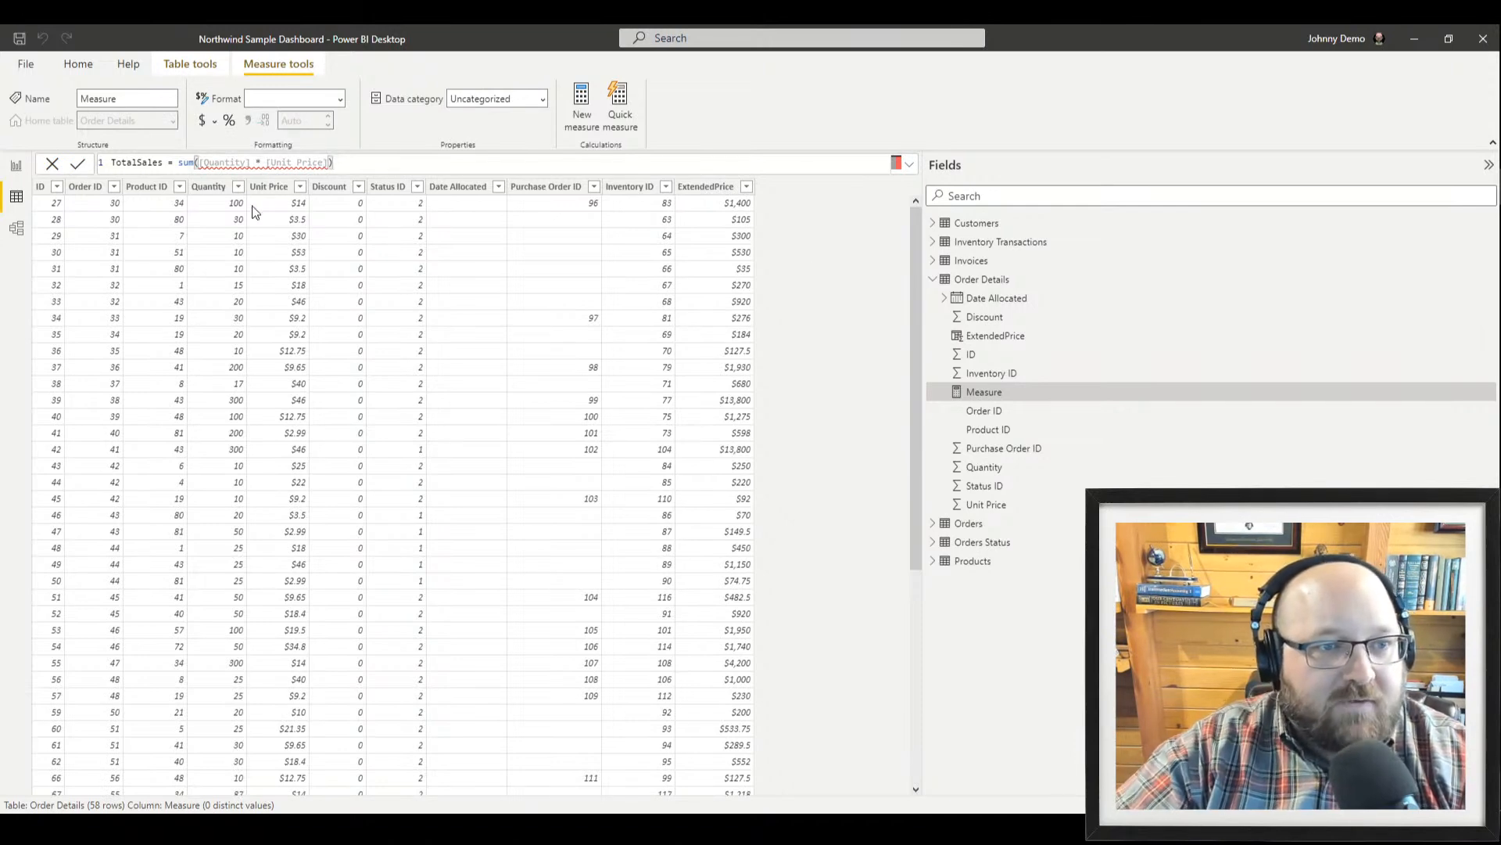
click(78, 163)
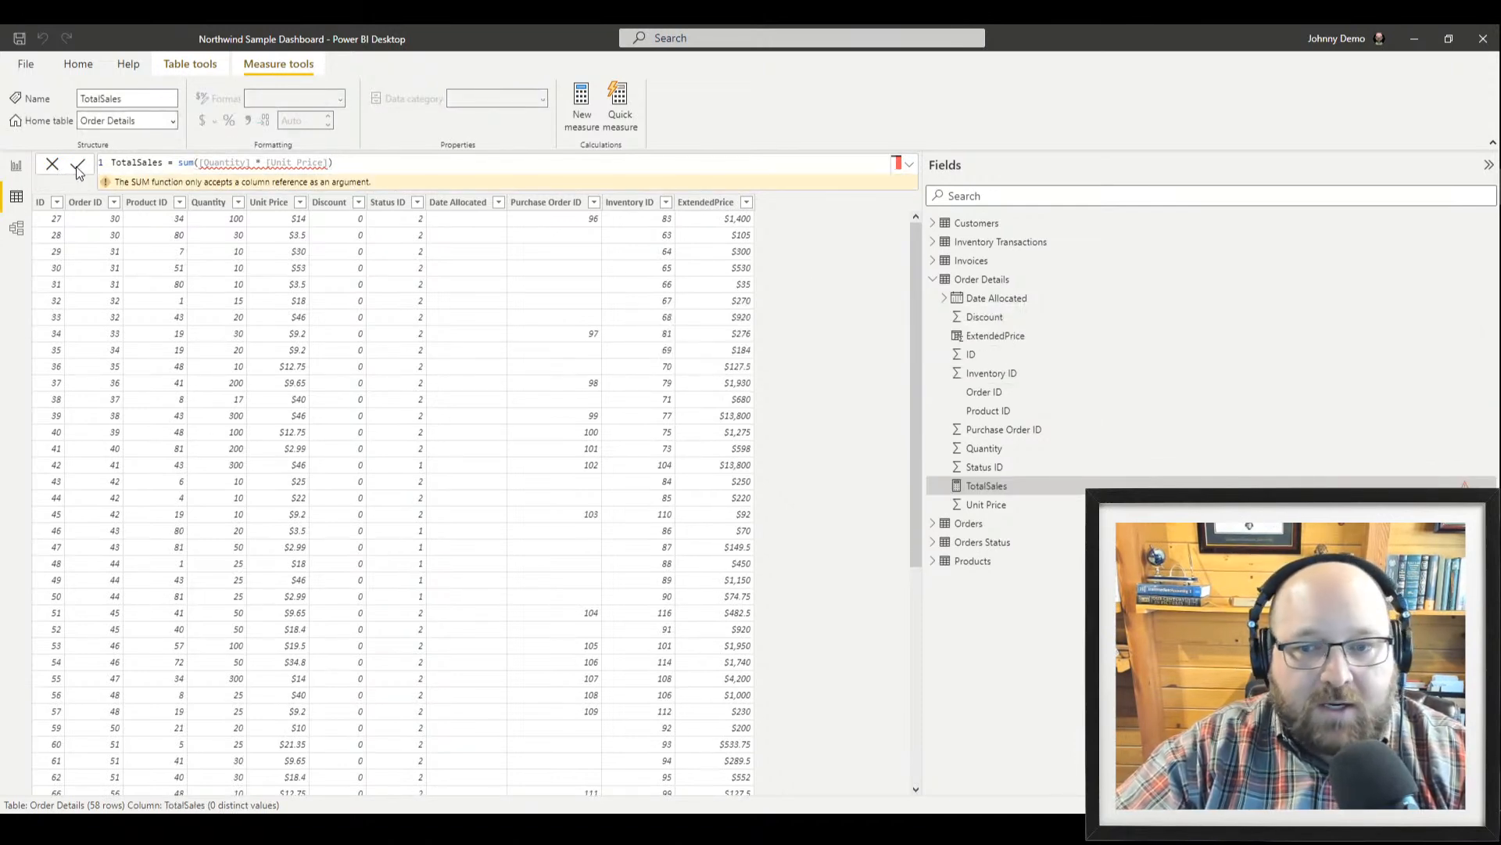
mouse_move(279, 162)
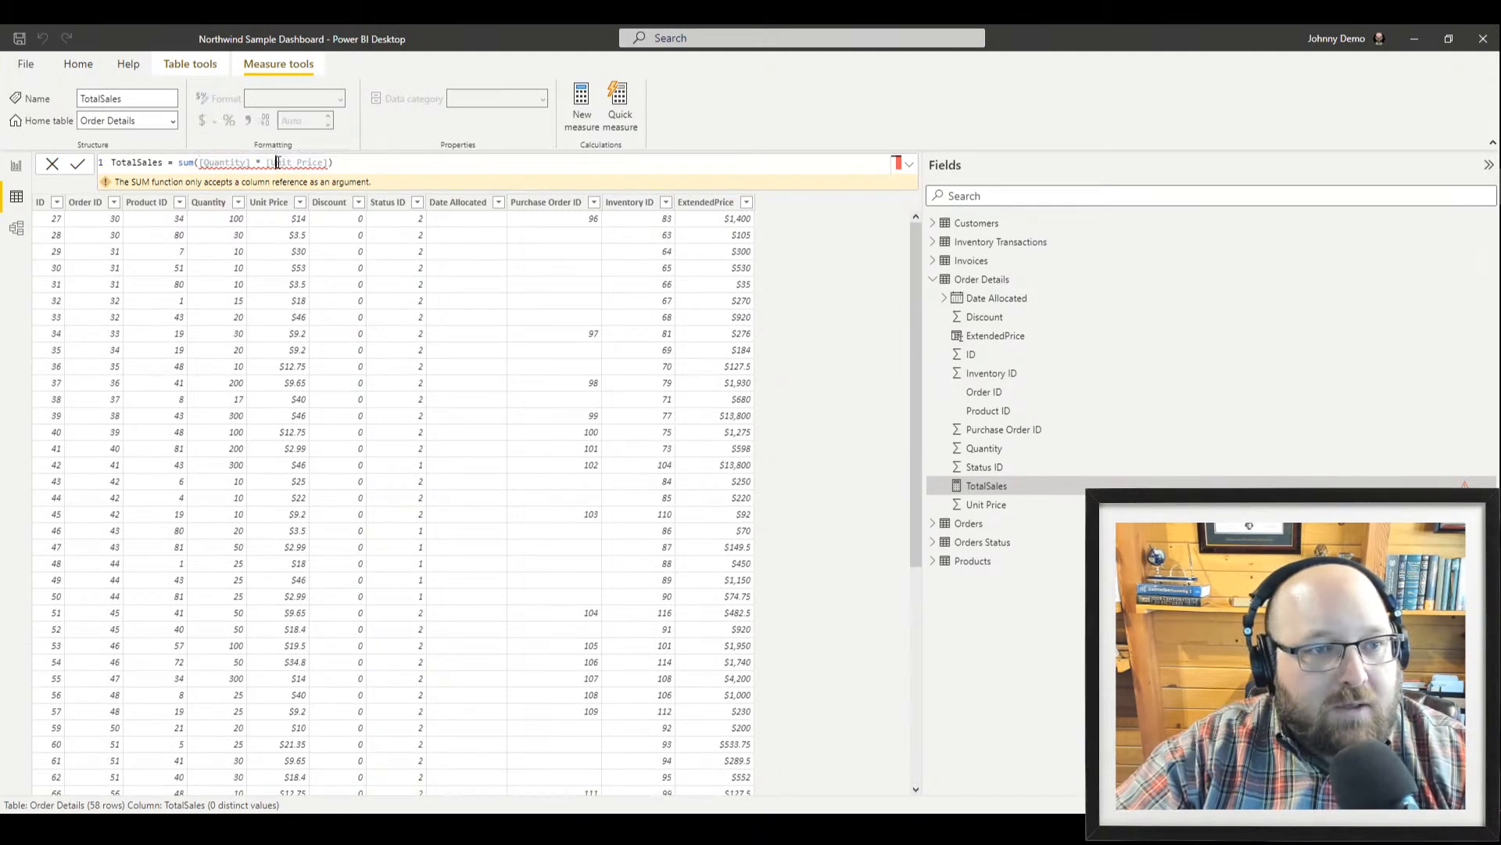
click(194, 167)
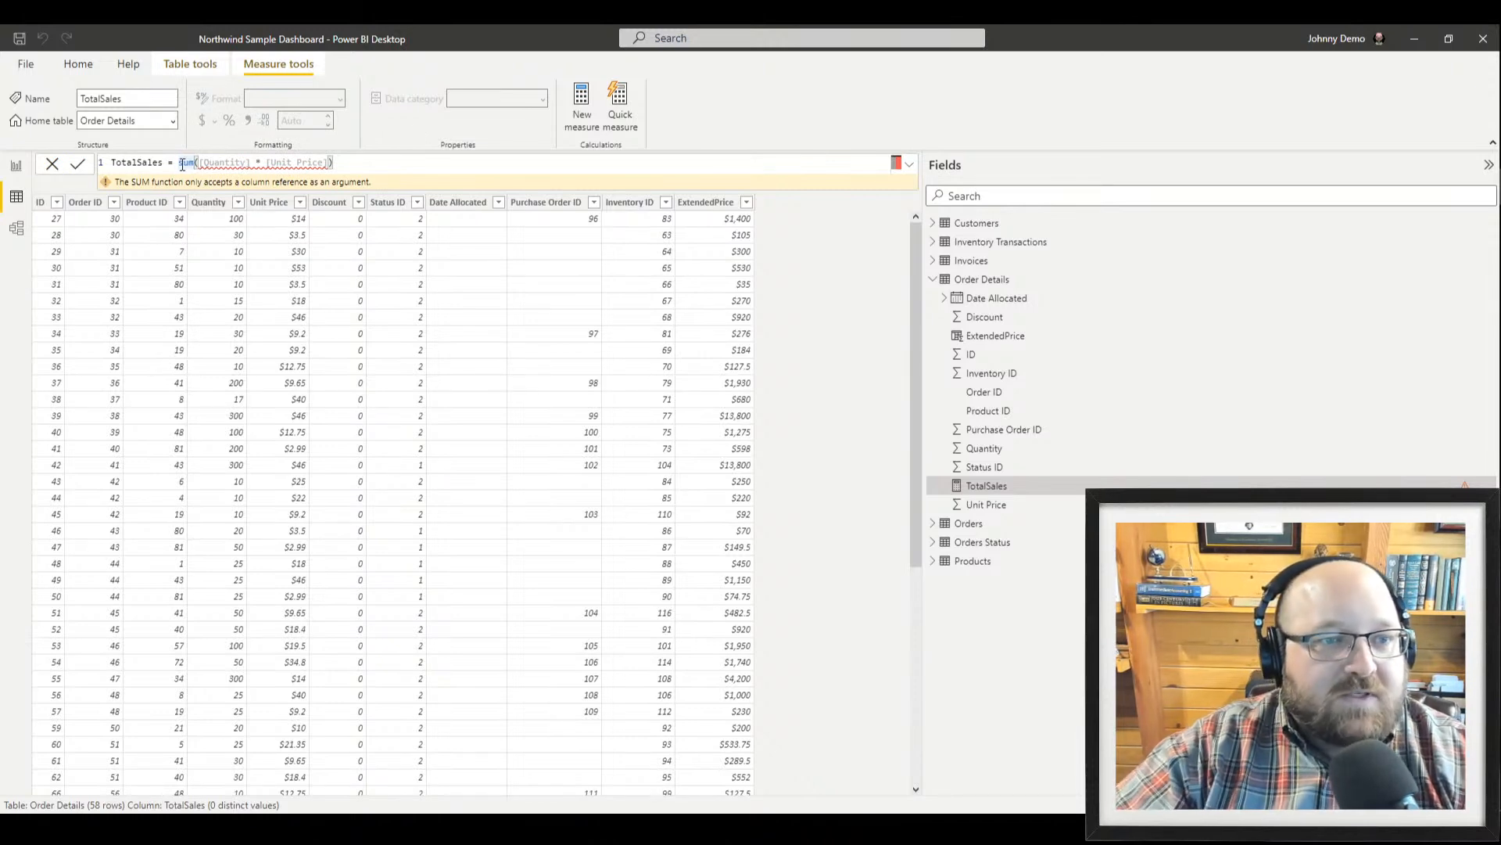
drag(178, 164, 500, 182)
key(BackSpace)
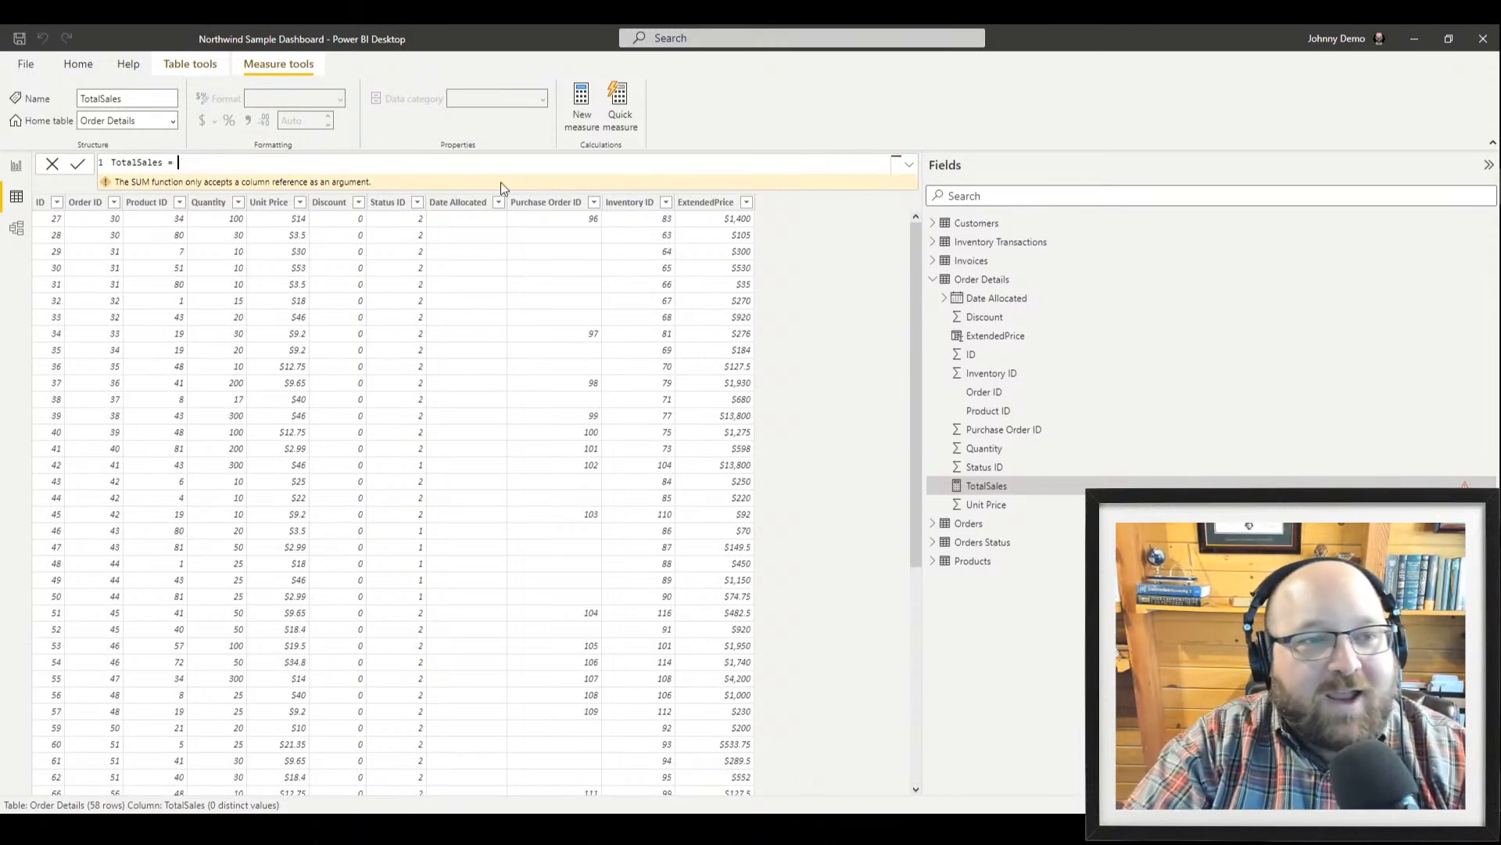
text([)
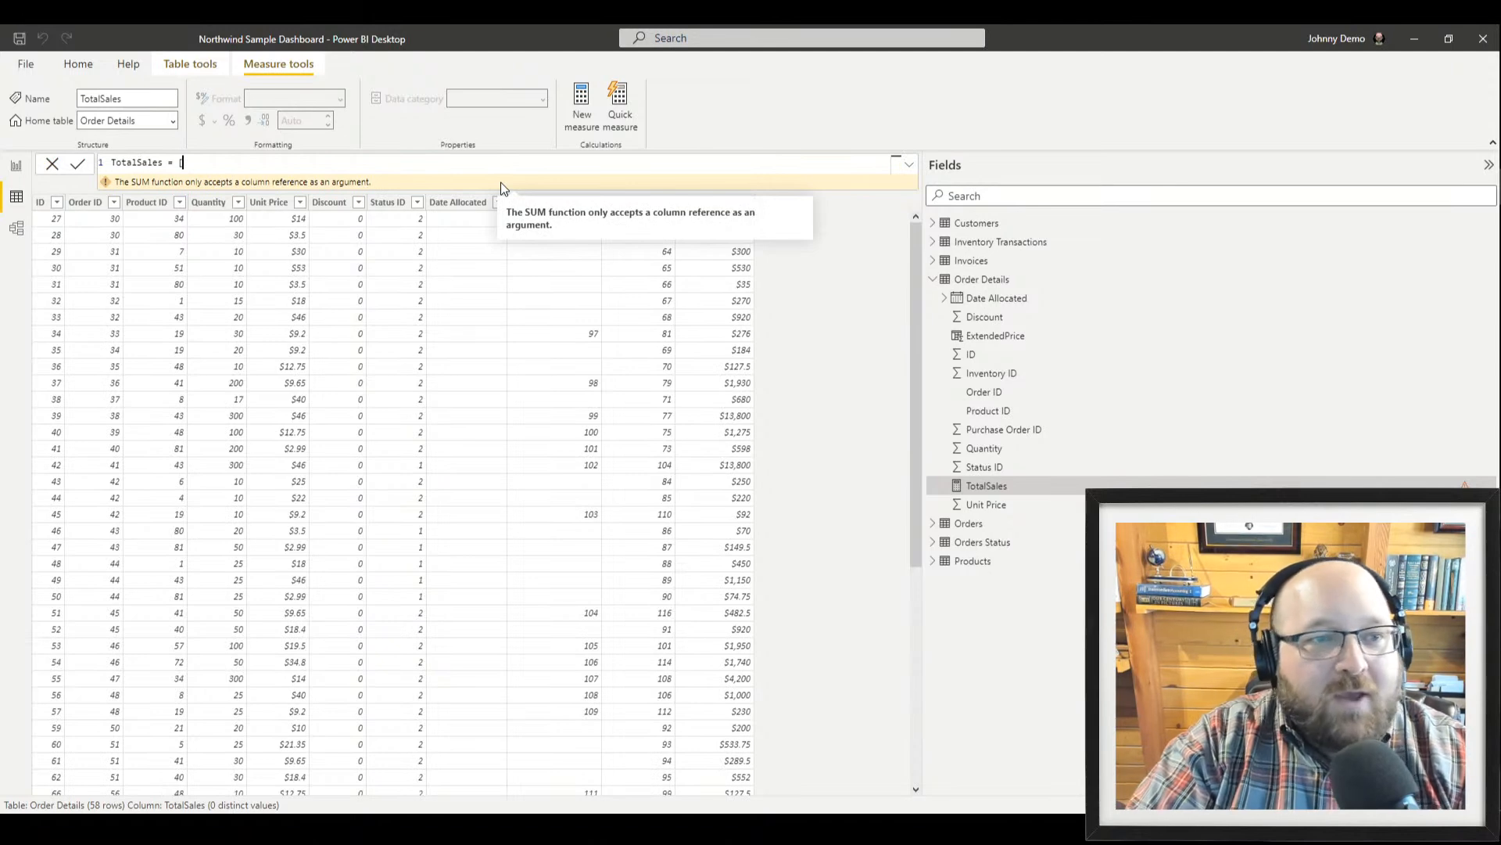
text(ex)
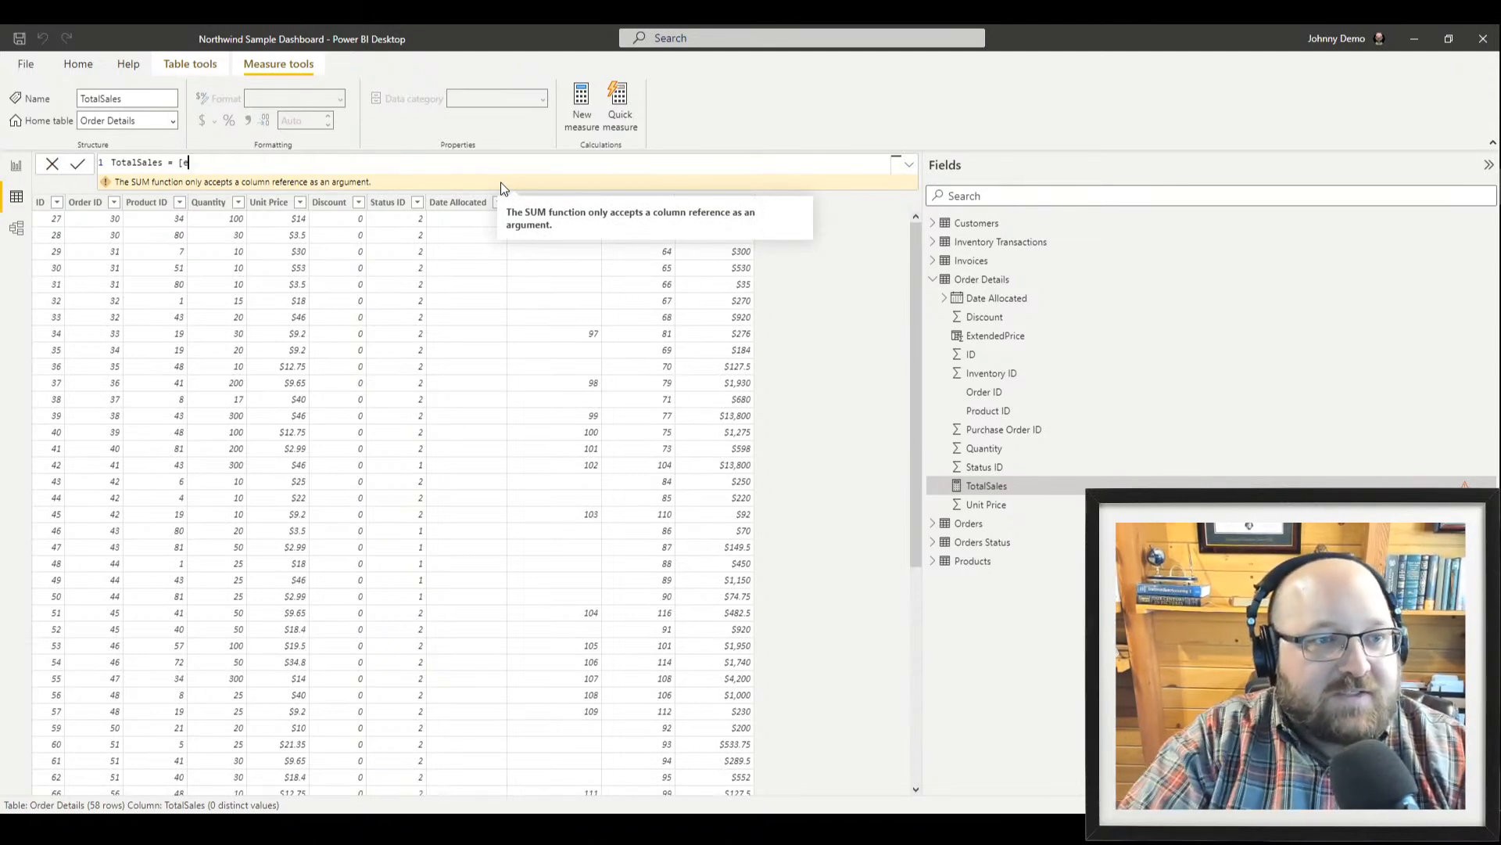
key(ctrl+z)
key(ctrl+z)
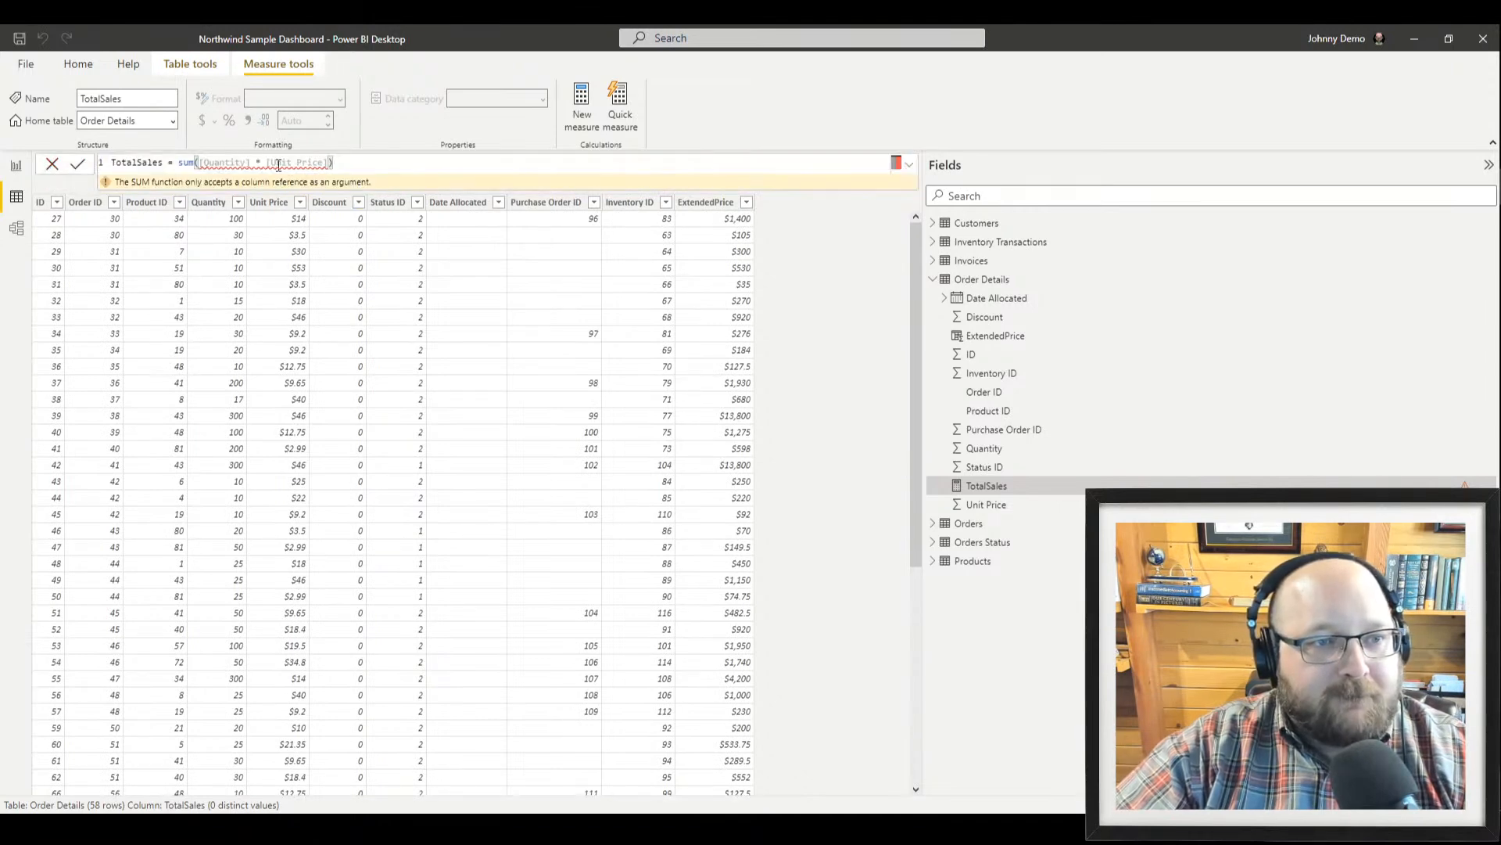
click(317, 161)
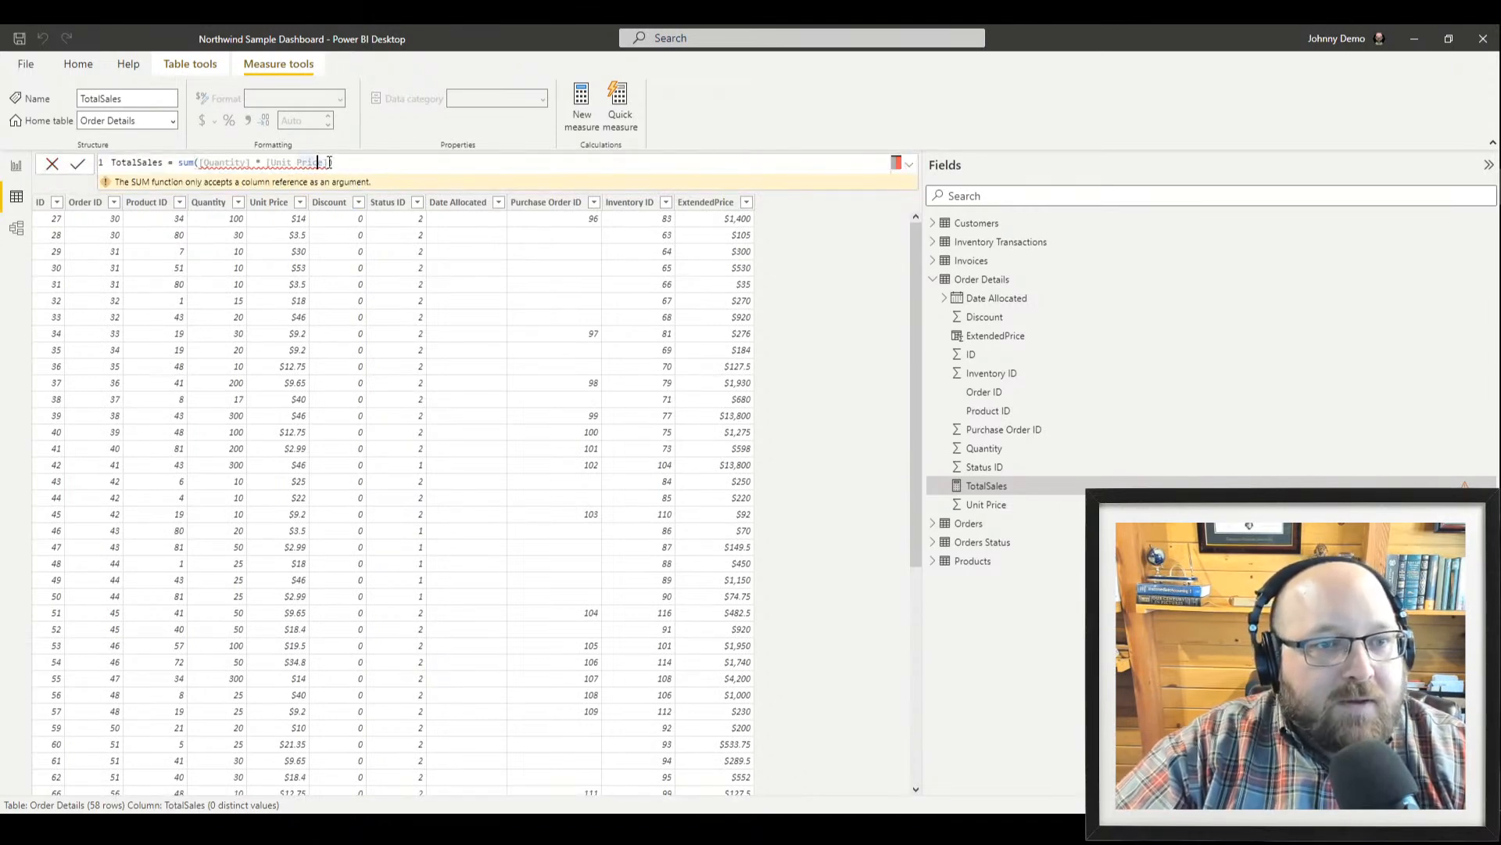
key(Right)
key(Right)
key(Right)
key(Right)
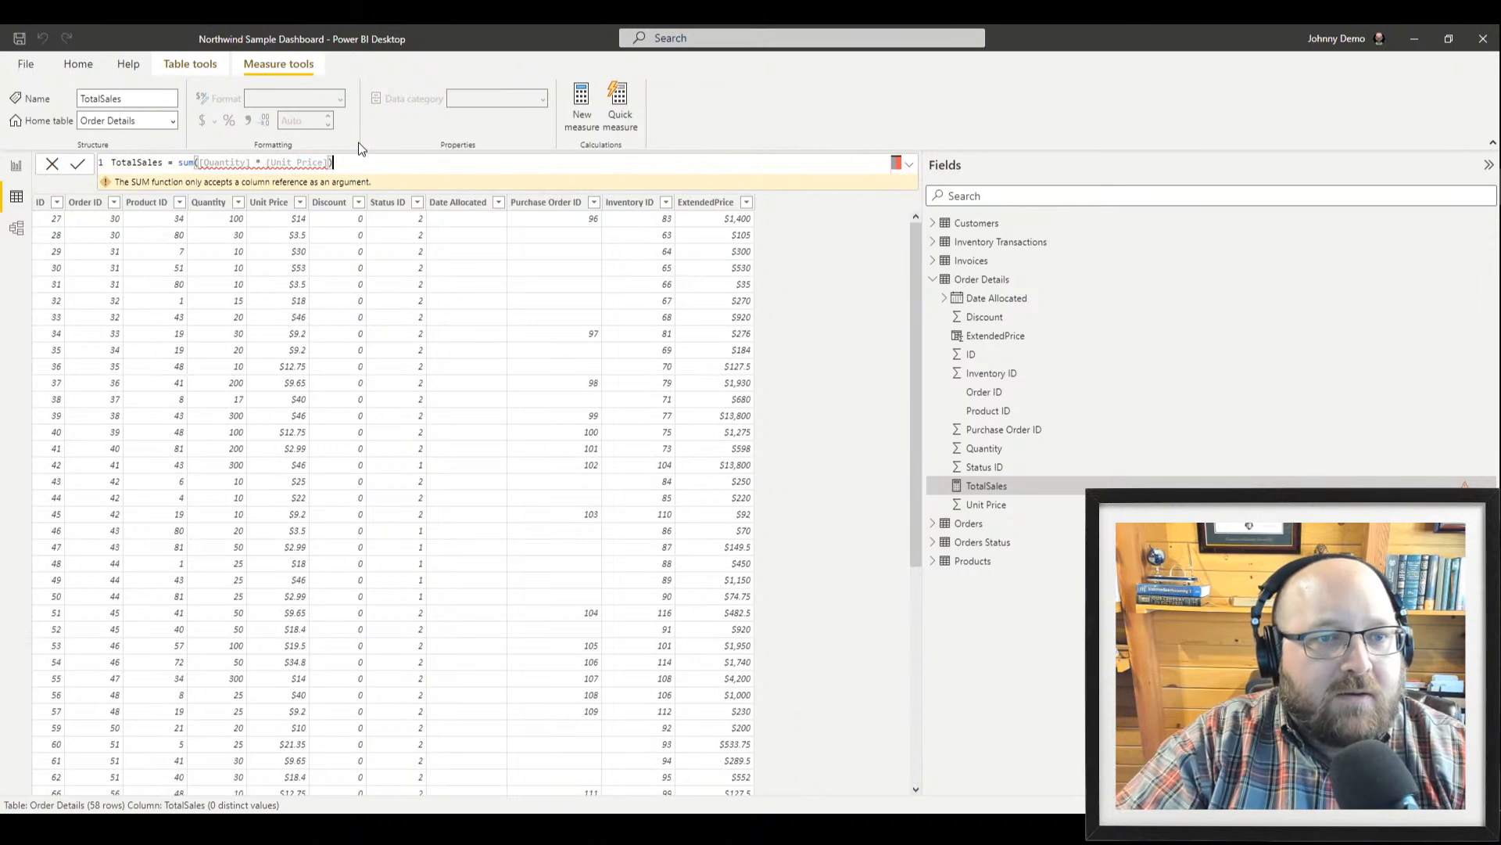
key(BackSpace)
key(BackSpace)
key(BackSpace)
key(BackSpace)
key(BackSpace)
key(BackSpace)
key(BackSpace)
key(BackSpace)
key(BackSpace)
key(BackSpace)
key(BackSpace)
key(BackSpace)
key(BackSpace)
key(BackSpace)
key(BackSpace)
key(BackSpace)
key(BackSpace)
key(BackSpace)
key(BackSpace)
key(BackSpace)
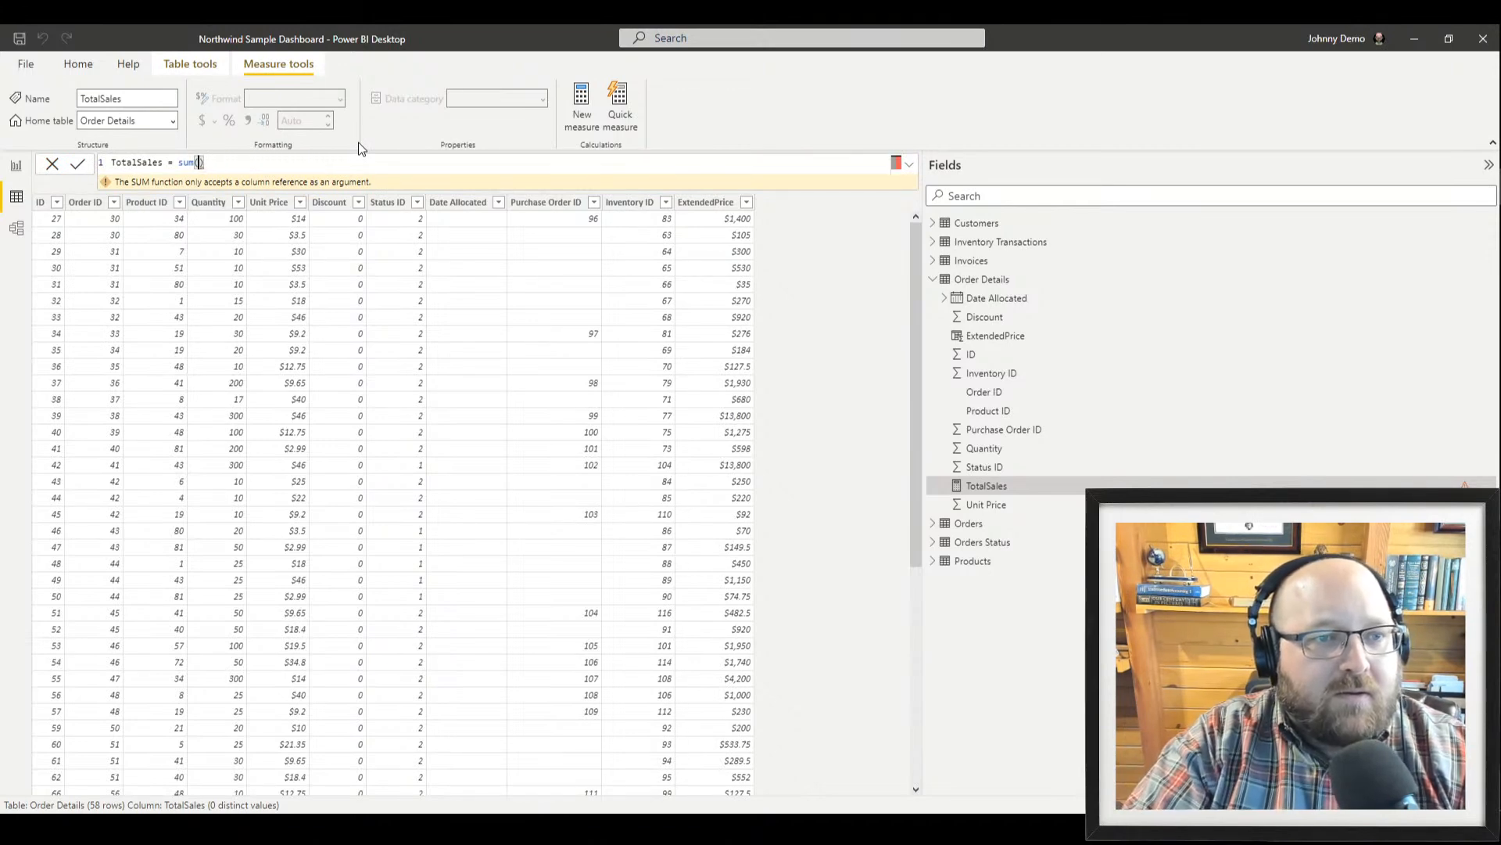
text(e)
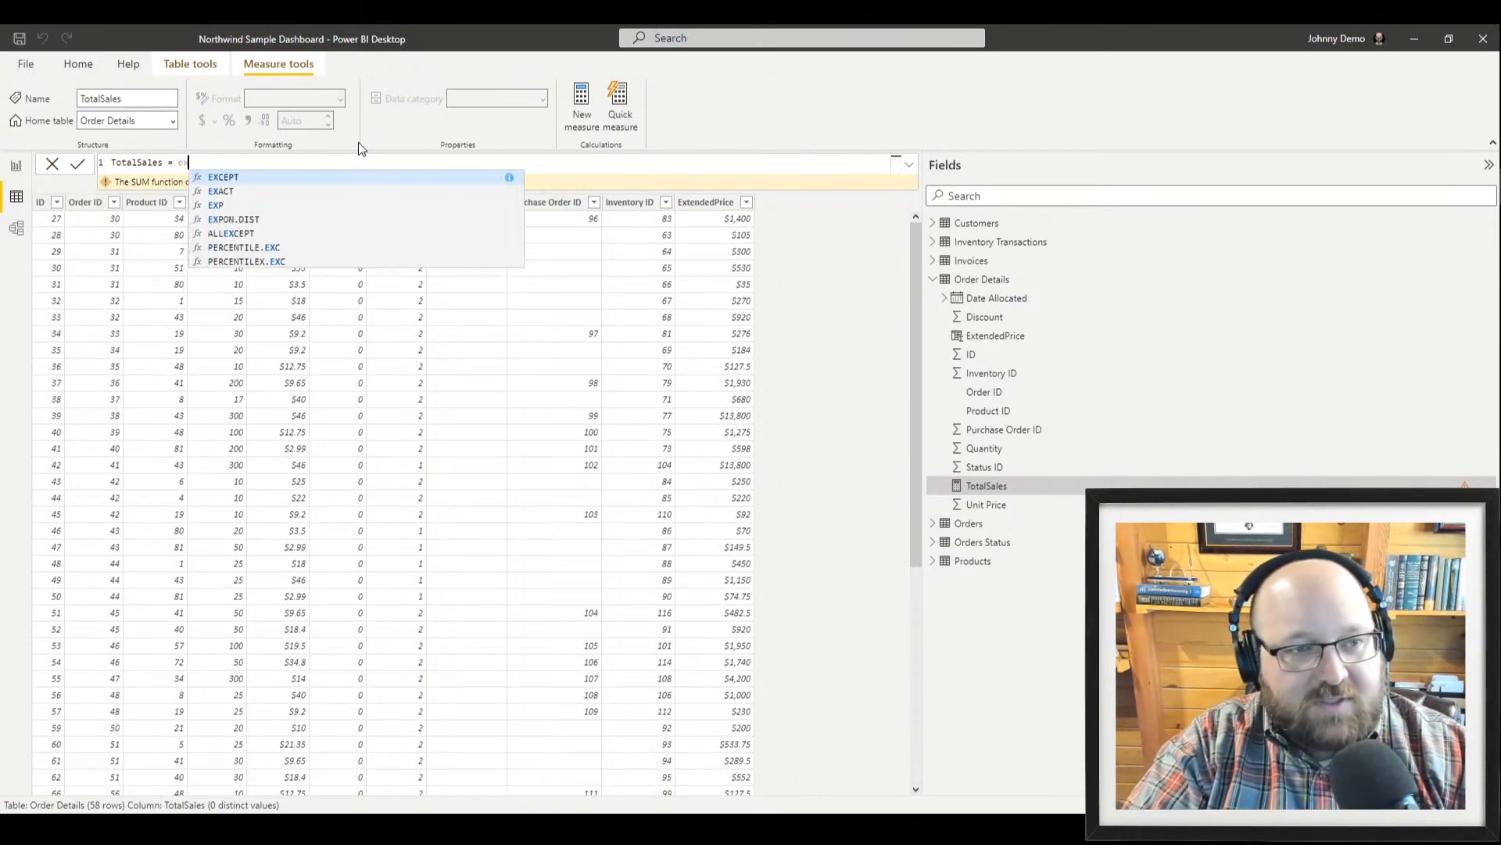
key(BackSpace)
text(p)
key(BackSpace)
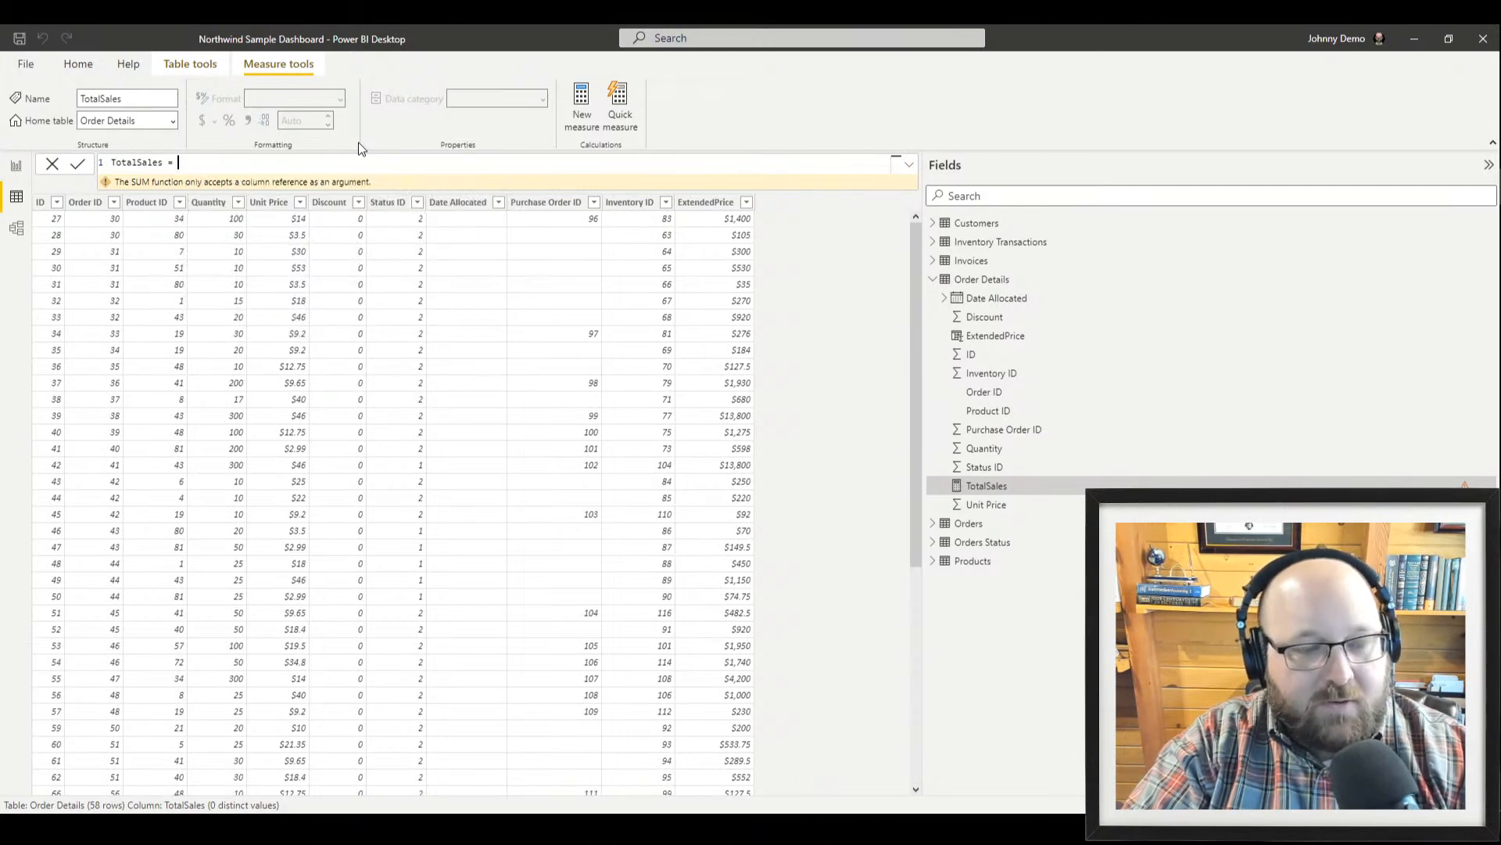
text([e)
key(ctrl+z)
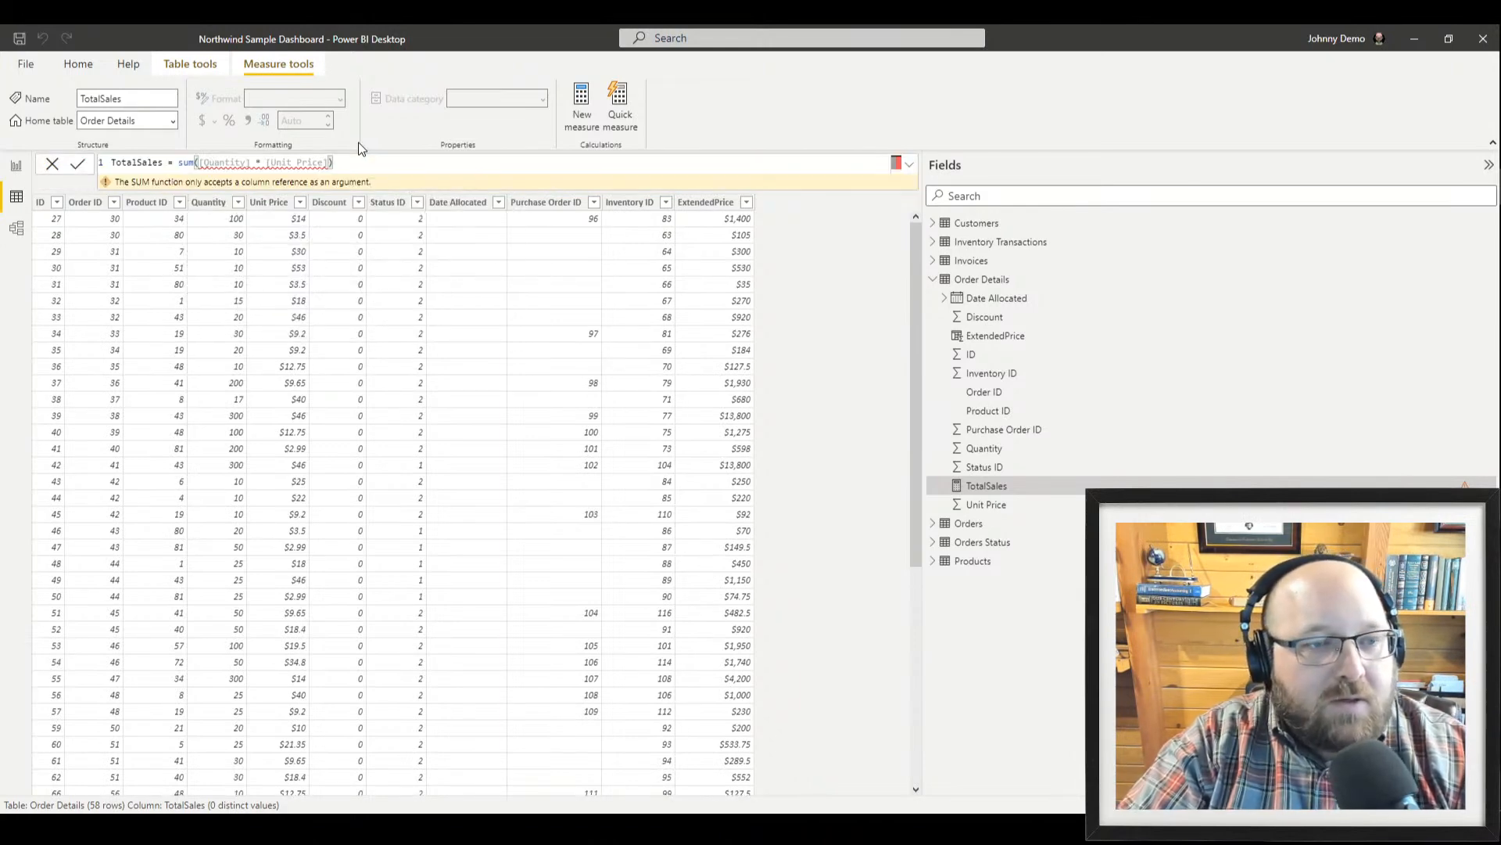
click(48, 169)
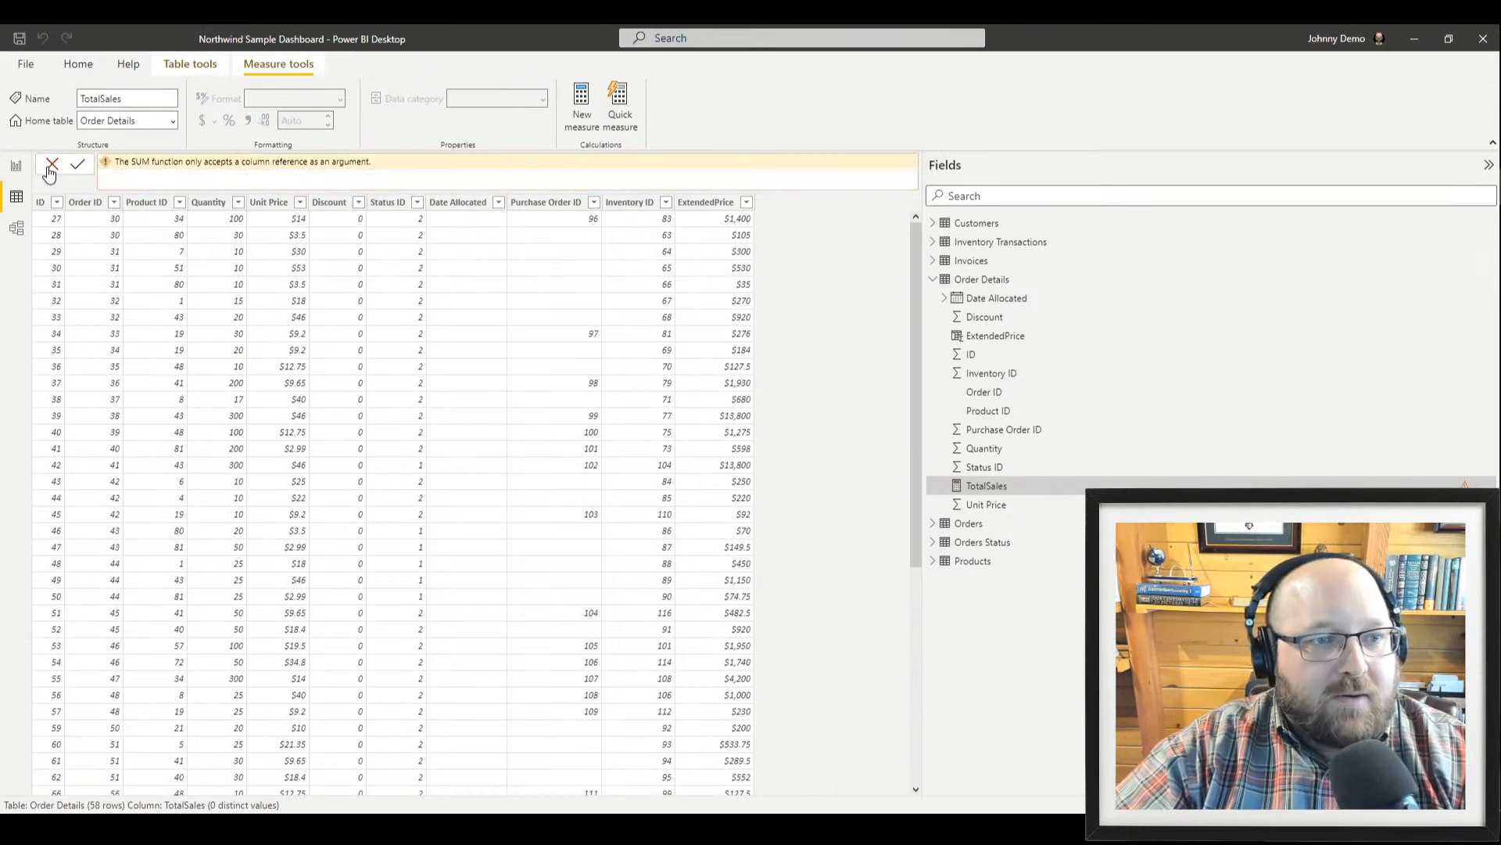
Delete the old TotalSales measure from the model
right_click(1021, 490)
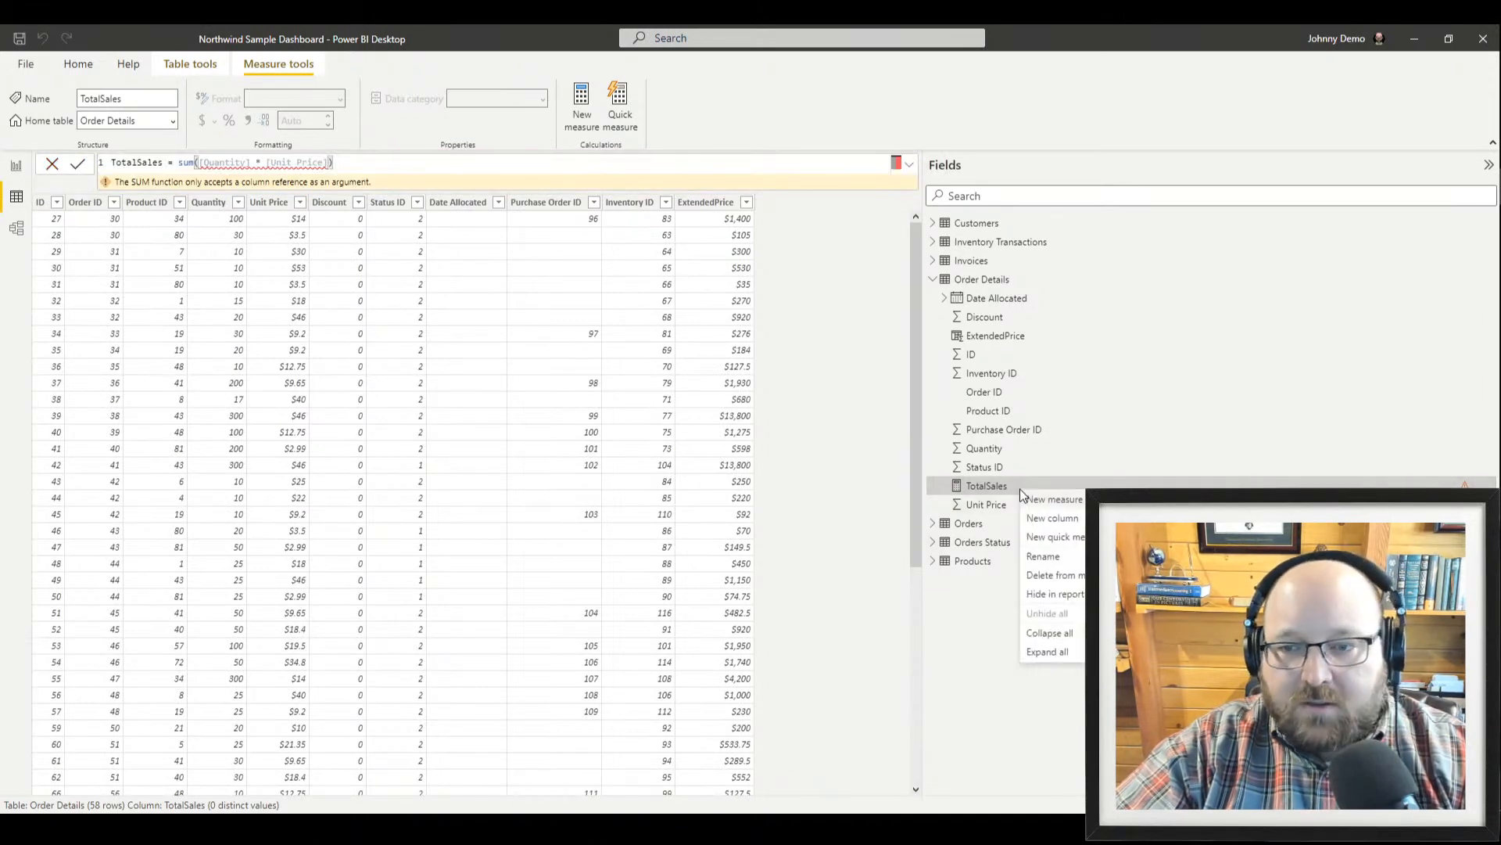
click(1075, 579)
click(844, 457)
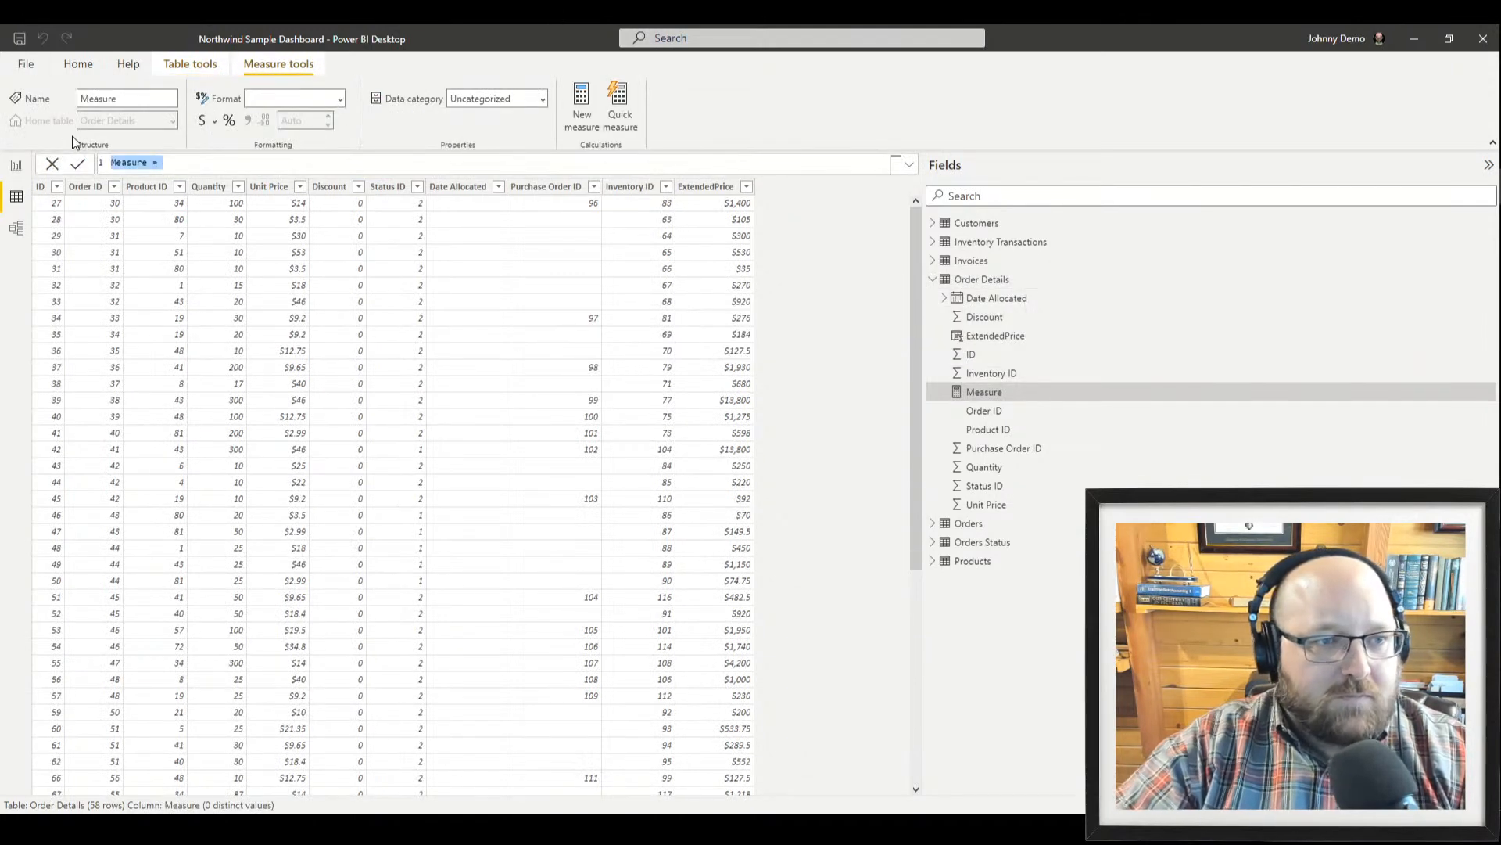
Write the new measure as TotalSales = [ExtendedPrice] and commit it
key(Home)
key(Delete)
key(Delete)
key(Delete)
key(Delete)
key(Delete)
key(Delete)
key(Delete)
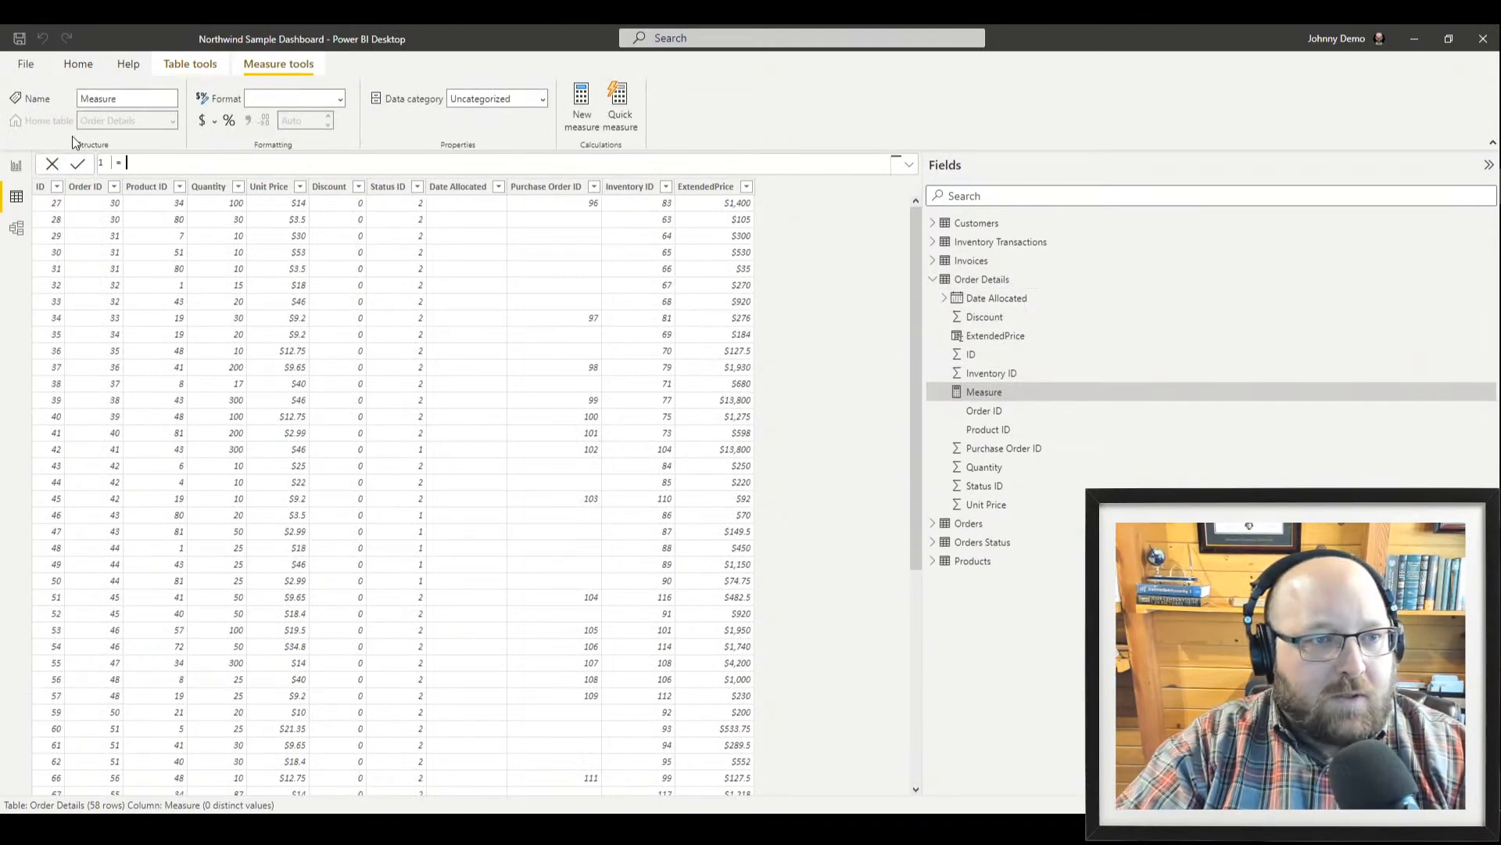
key(End)
text(Total)
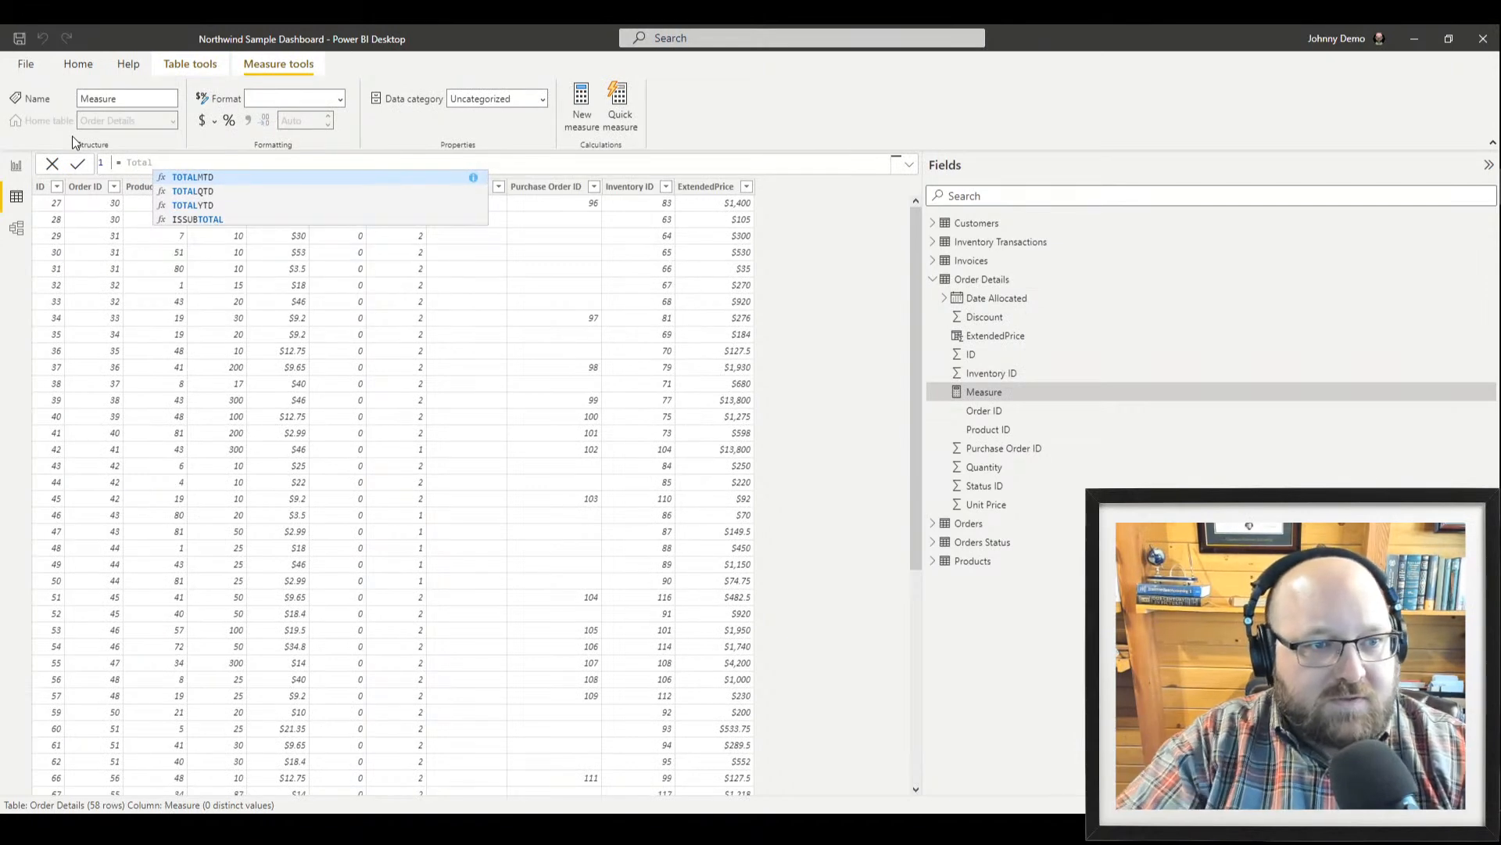
text(Sales =)
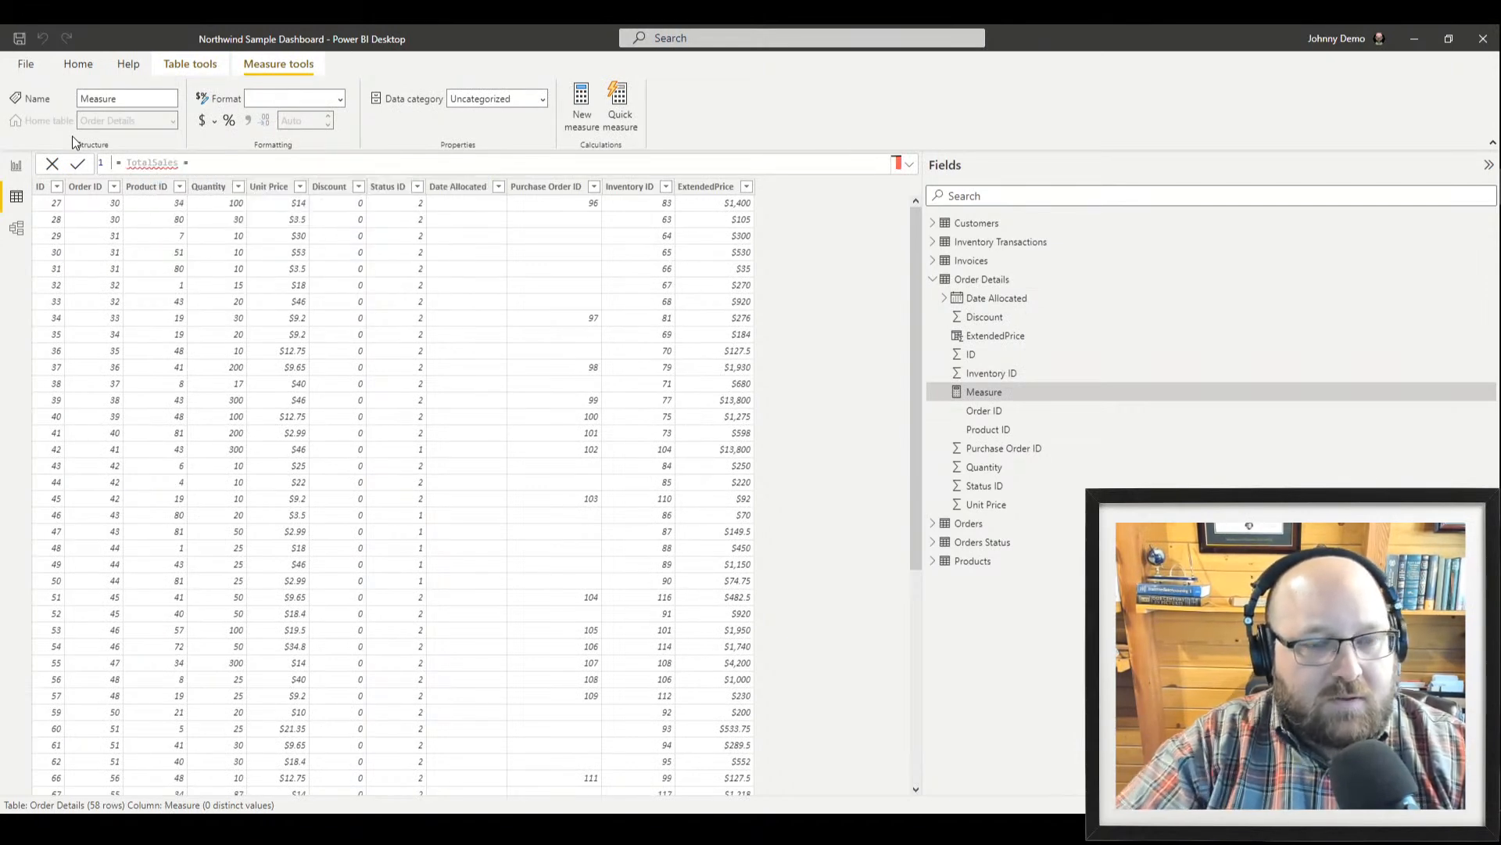
key(Home)
key(Delete)
key(Delete)
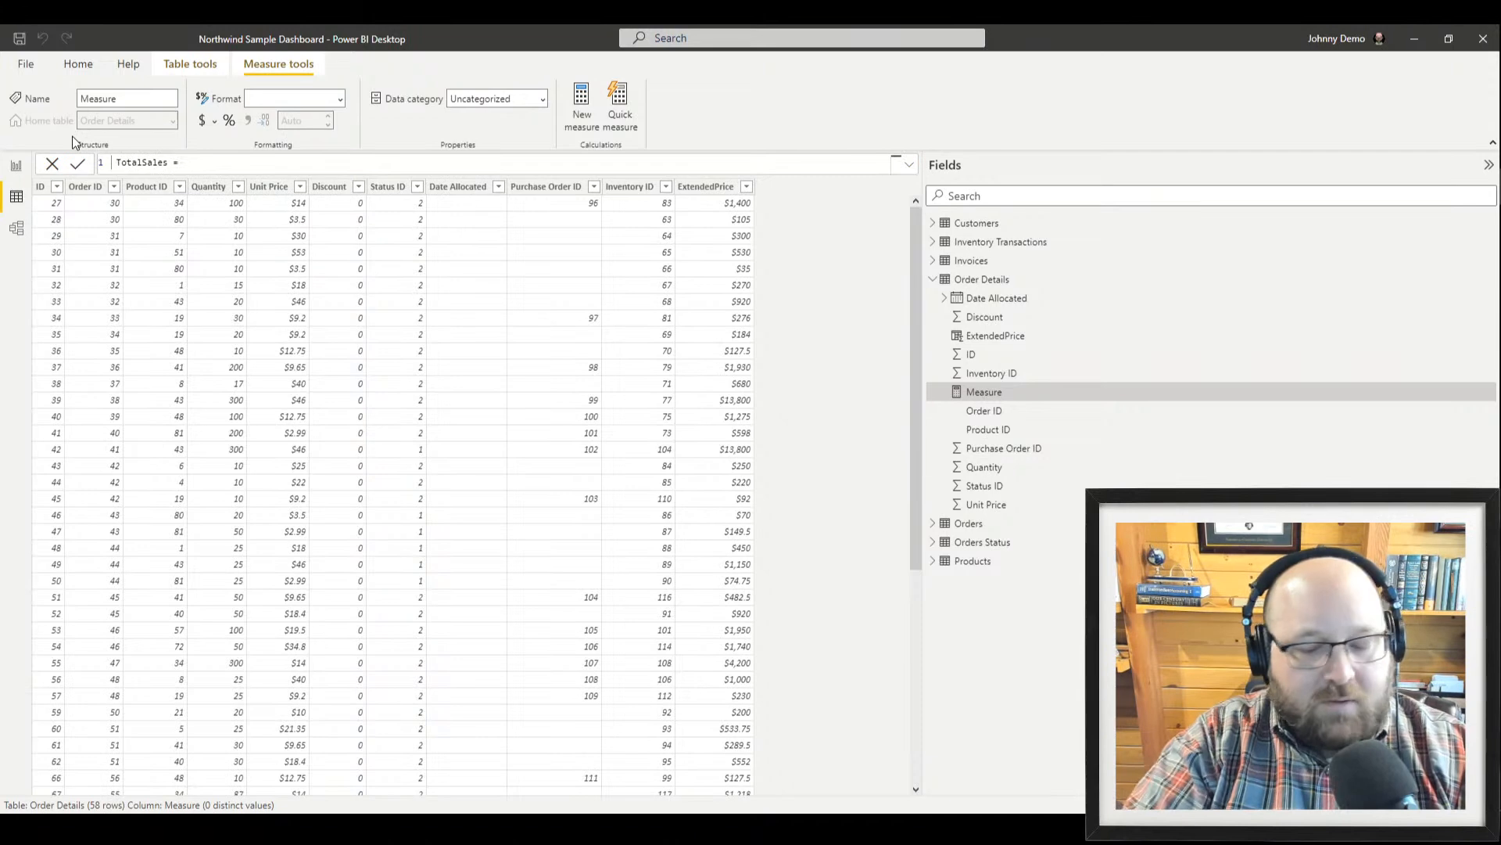
key(End)
text([)
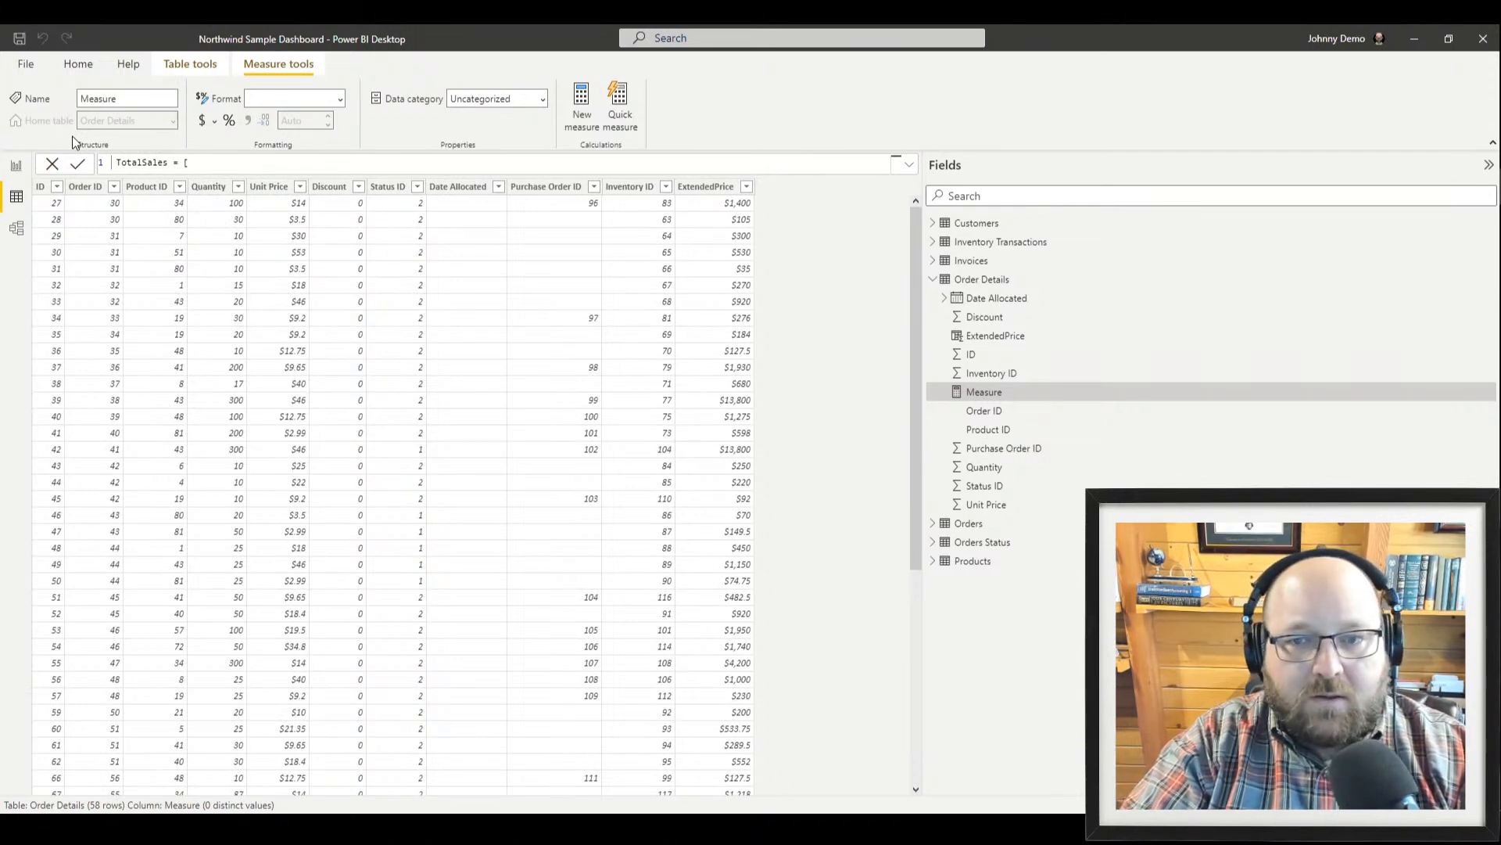
key(BackSpace)
text(ORder)
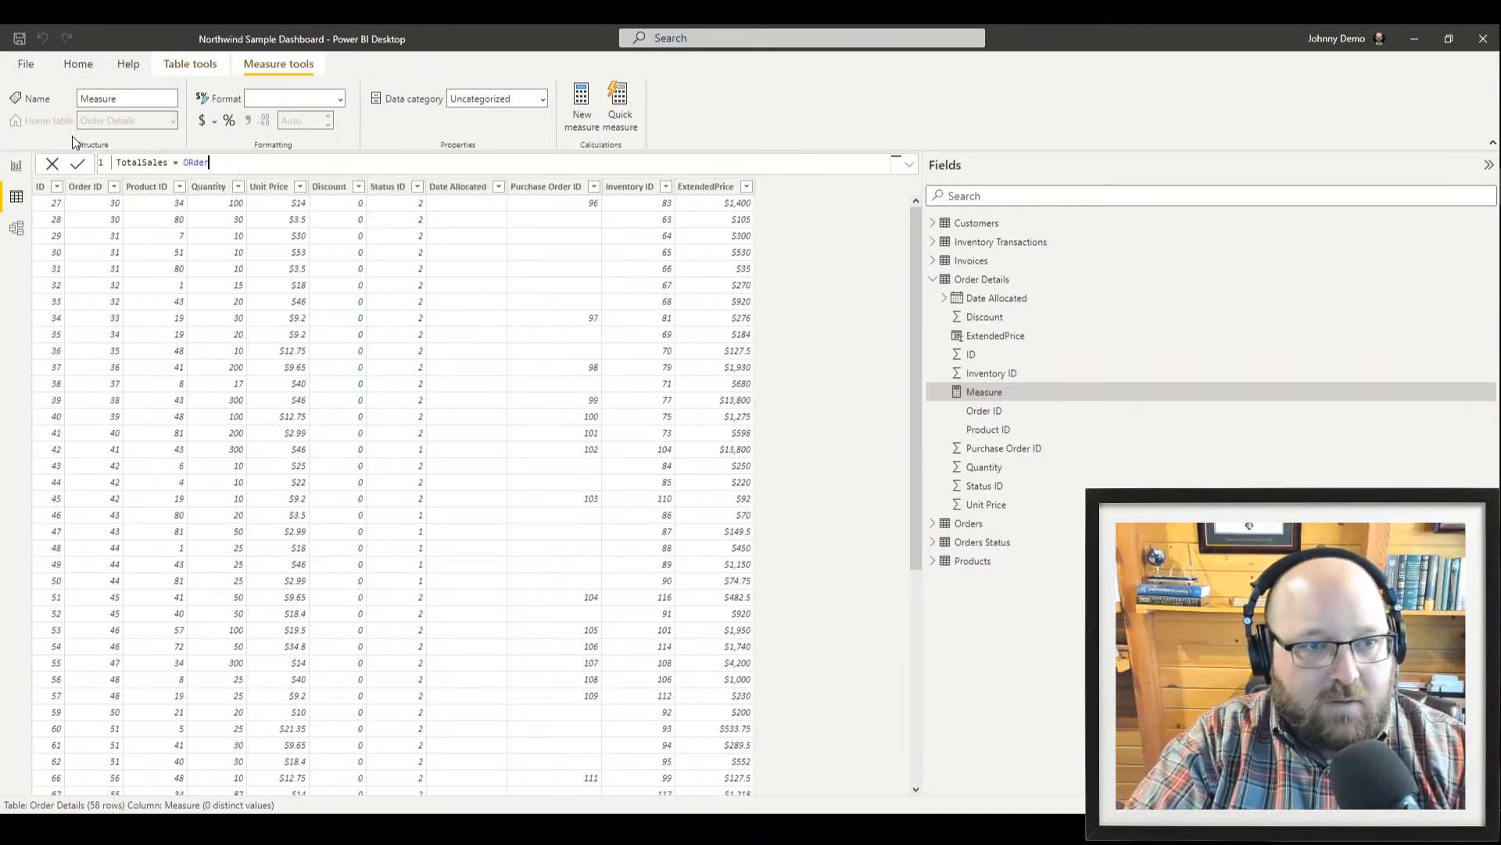
key(BackSpace)
key(BackSpace)
key(BackSpace)
key(BackSpace)
key(BackSpace)
text([)
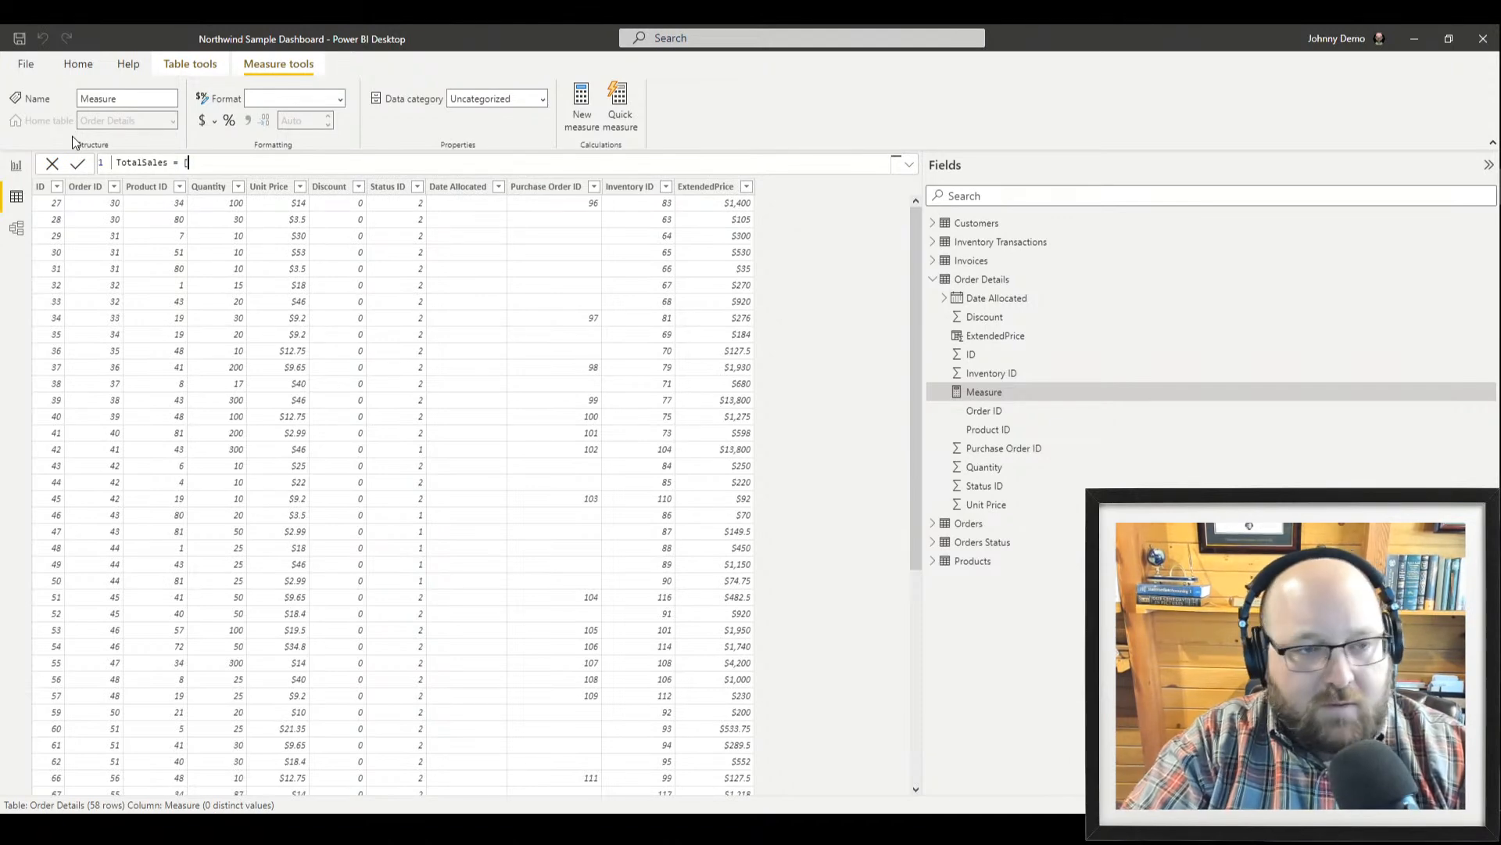
text(Ex)
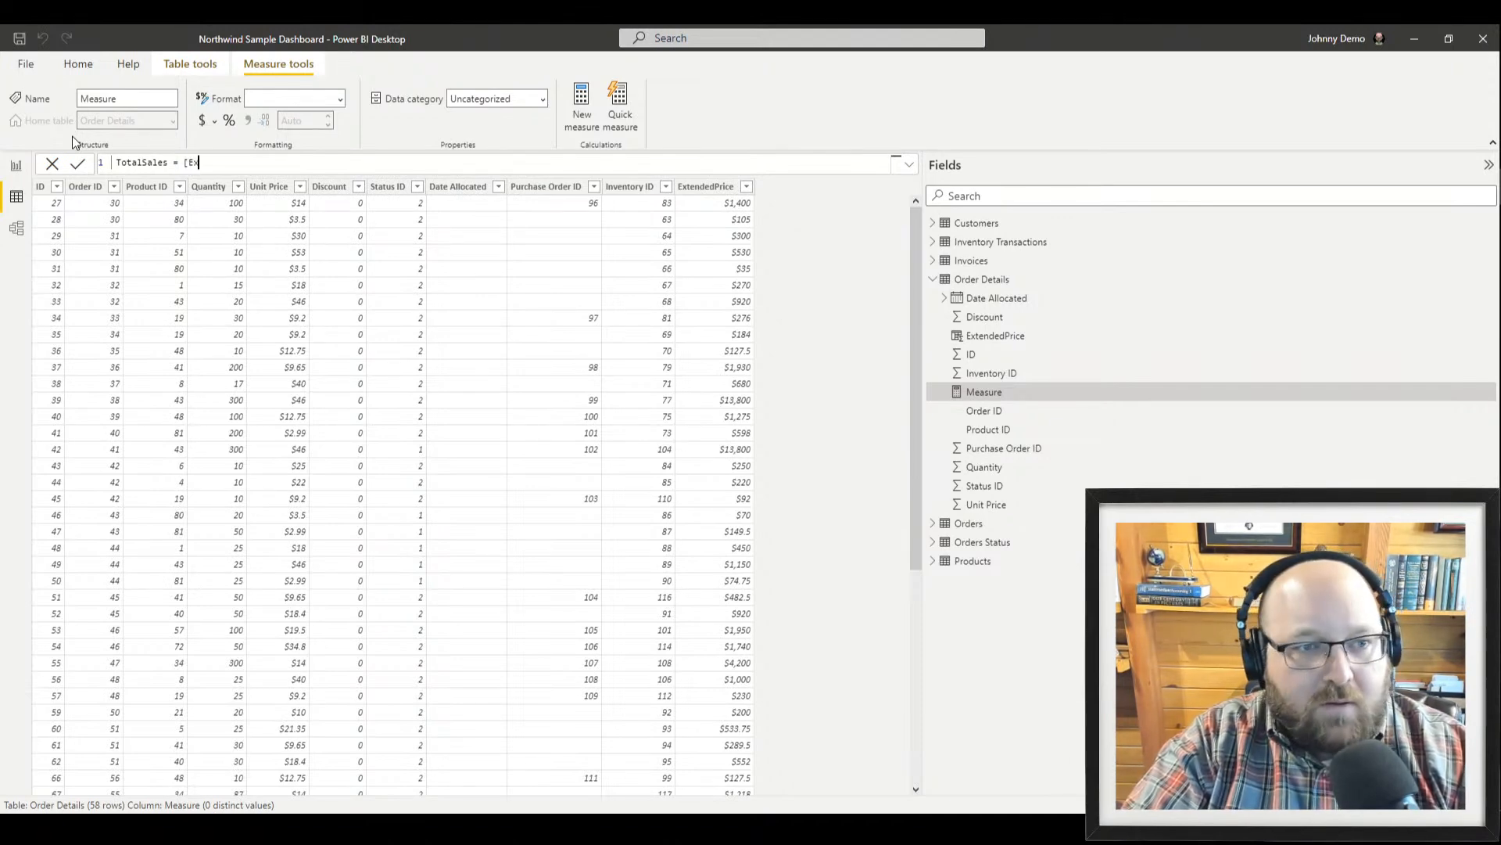
text(tended Pr)
key(BackSpace)
key(BackSpace)
key(BackSpace)
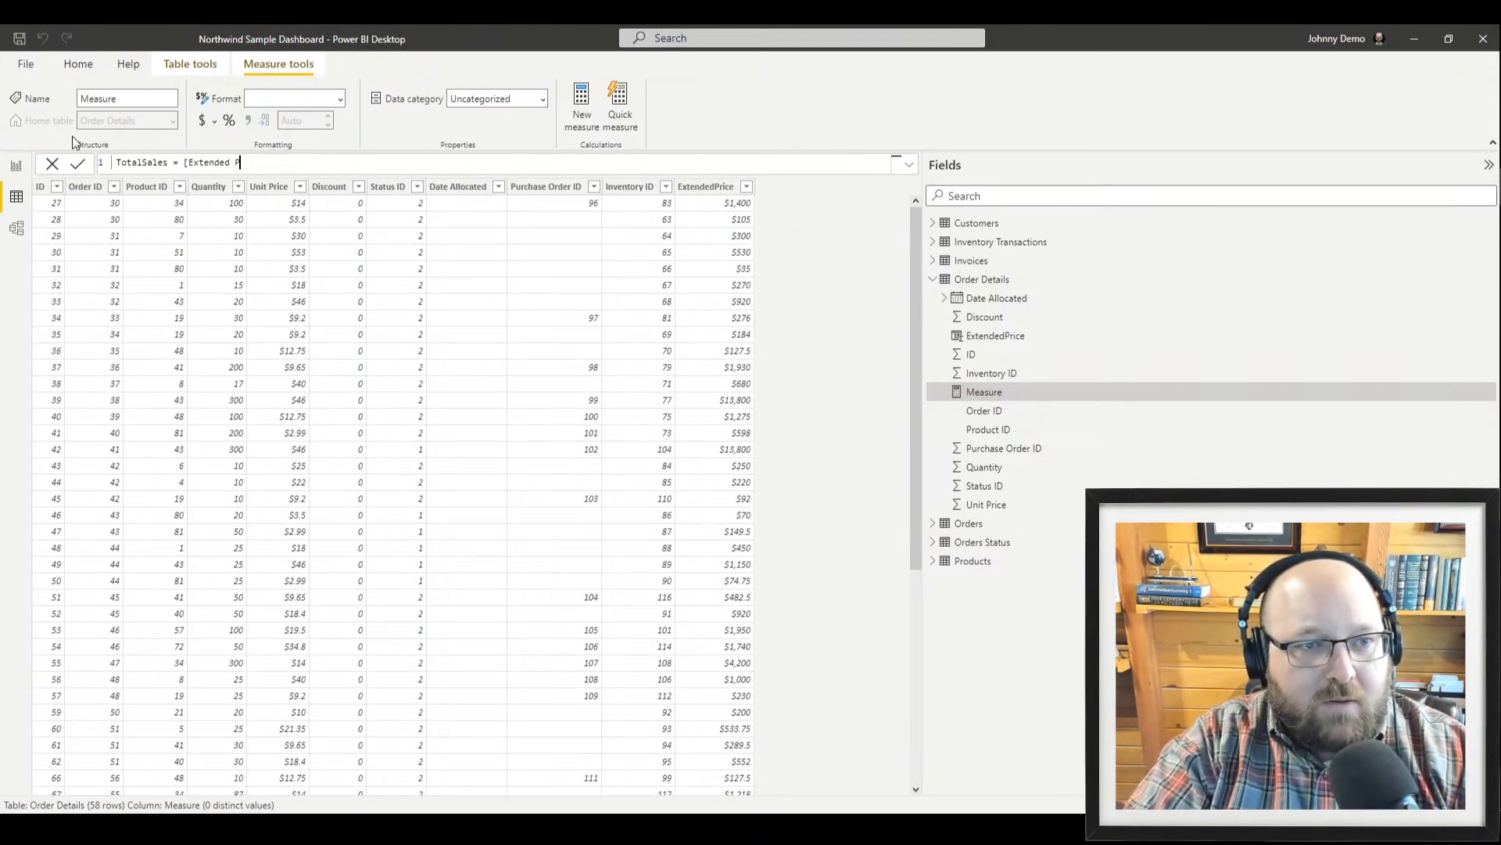
text(Price])
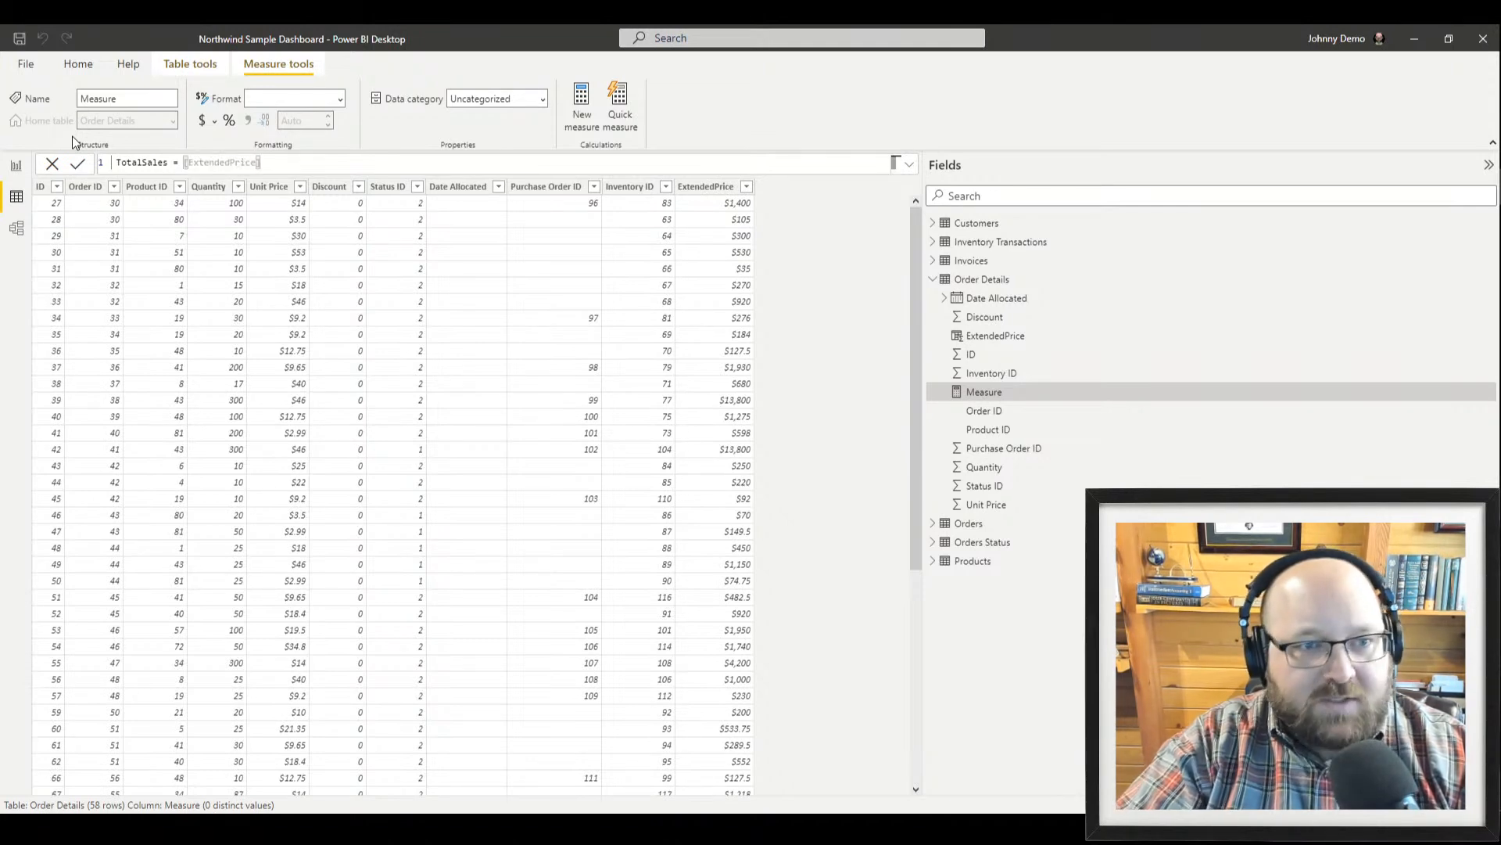
key(Return)
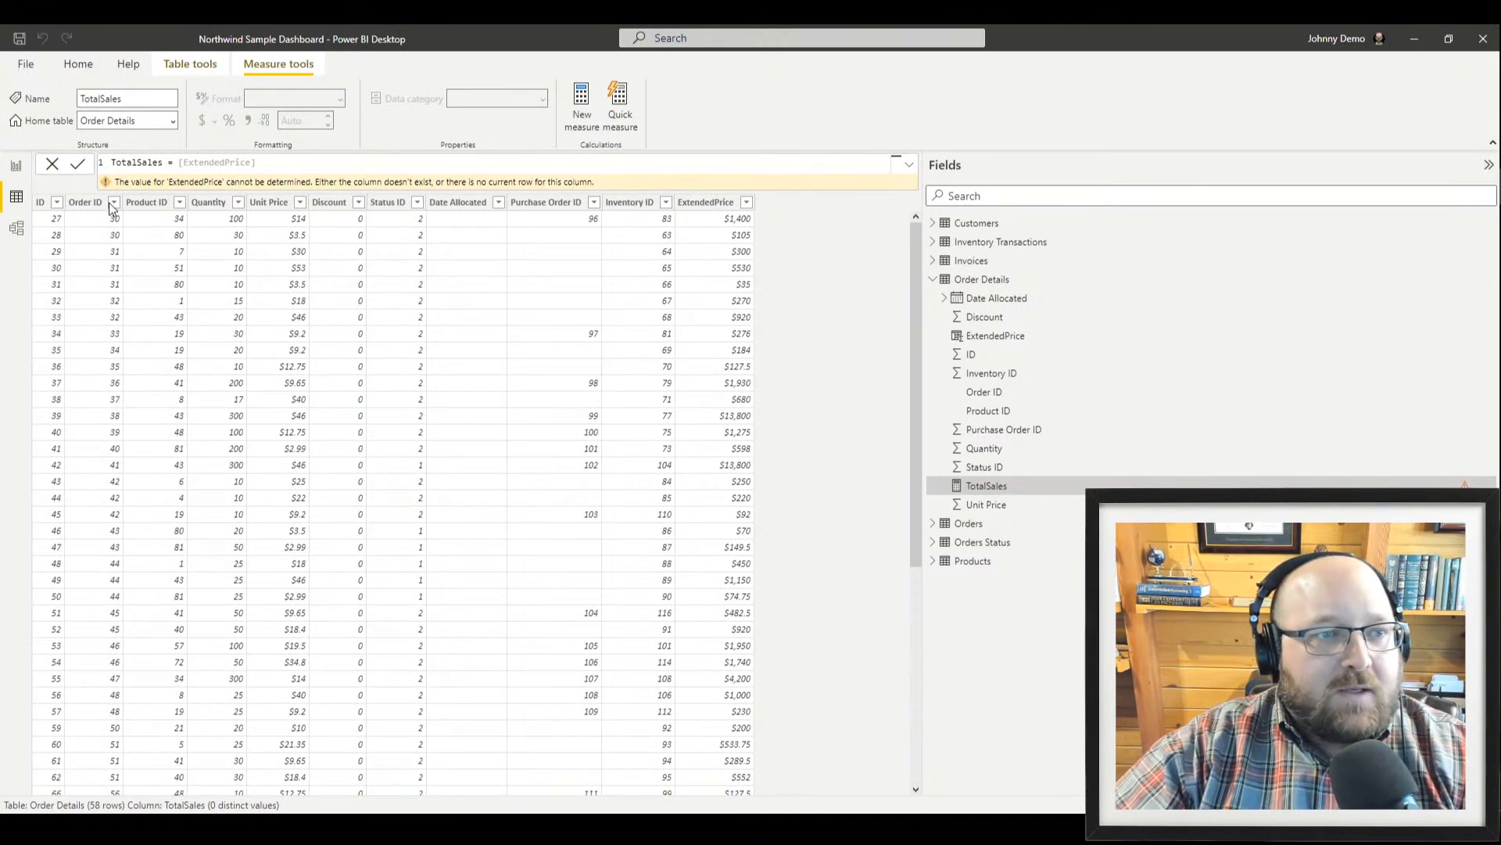
Inspect the TotalSales warning on the report page, then bring up TotalSales's actions in Data view
click(19, 168)
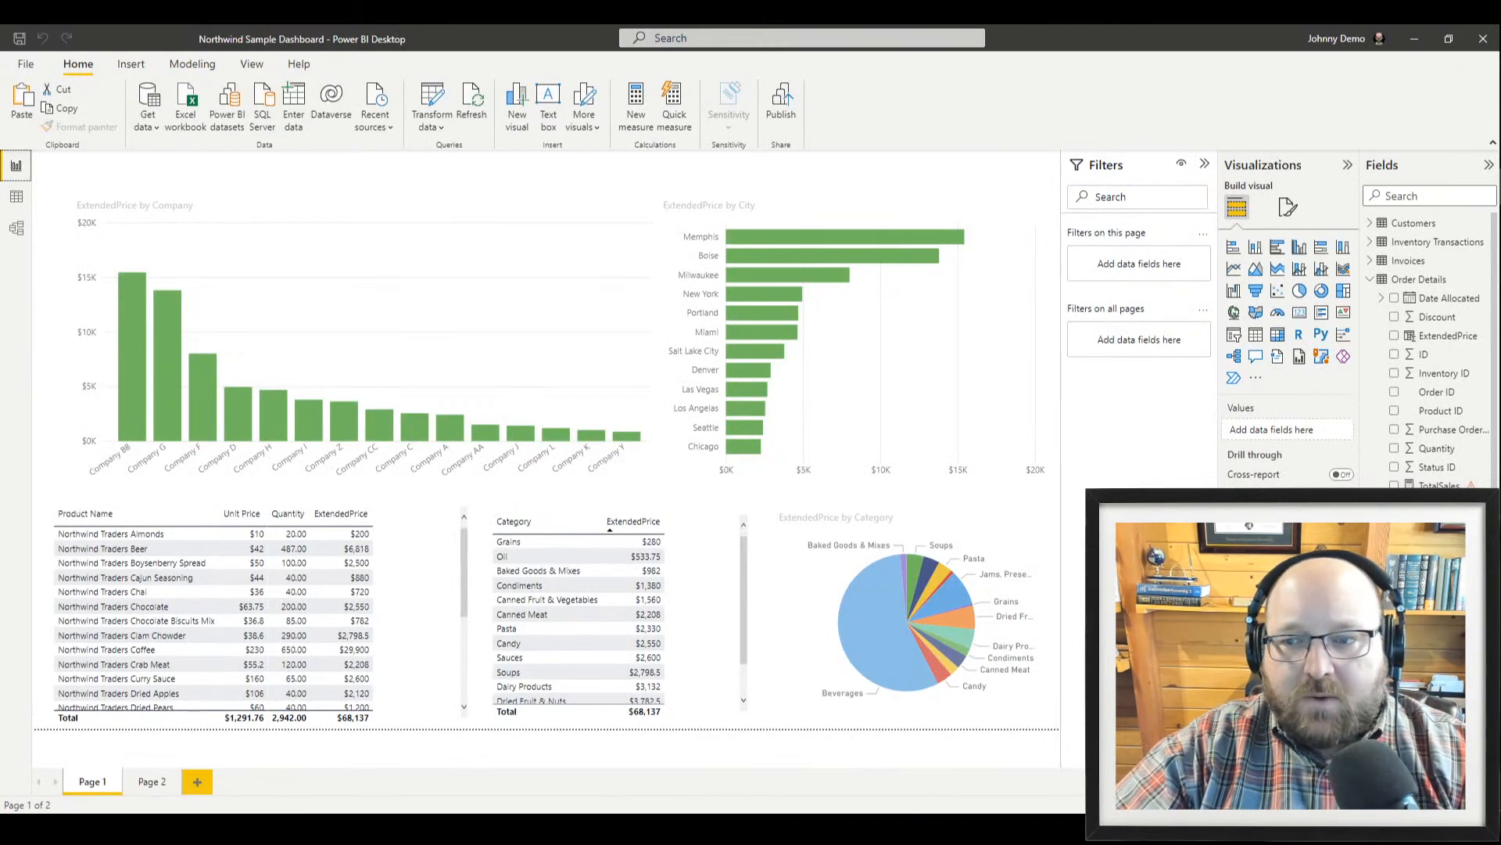
mouse_move(1472, 486)
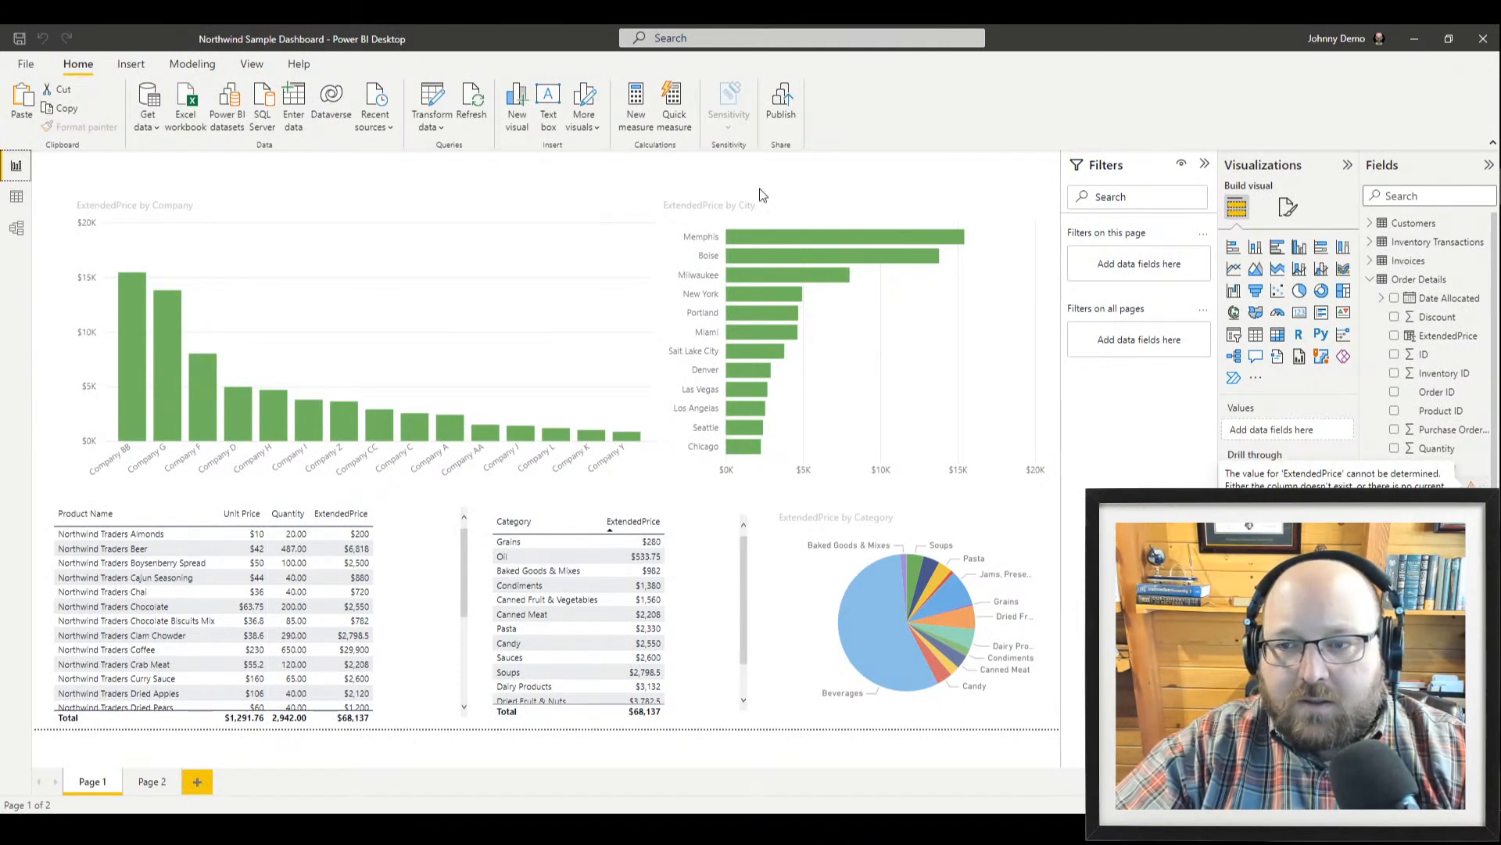
click(17, 198)
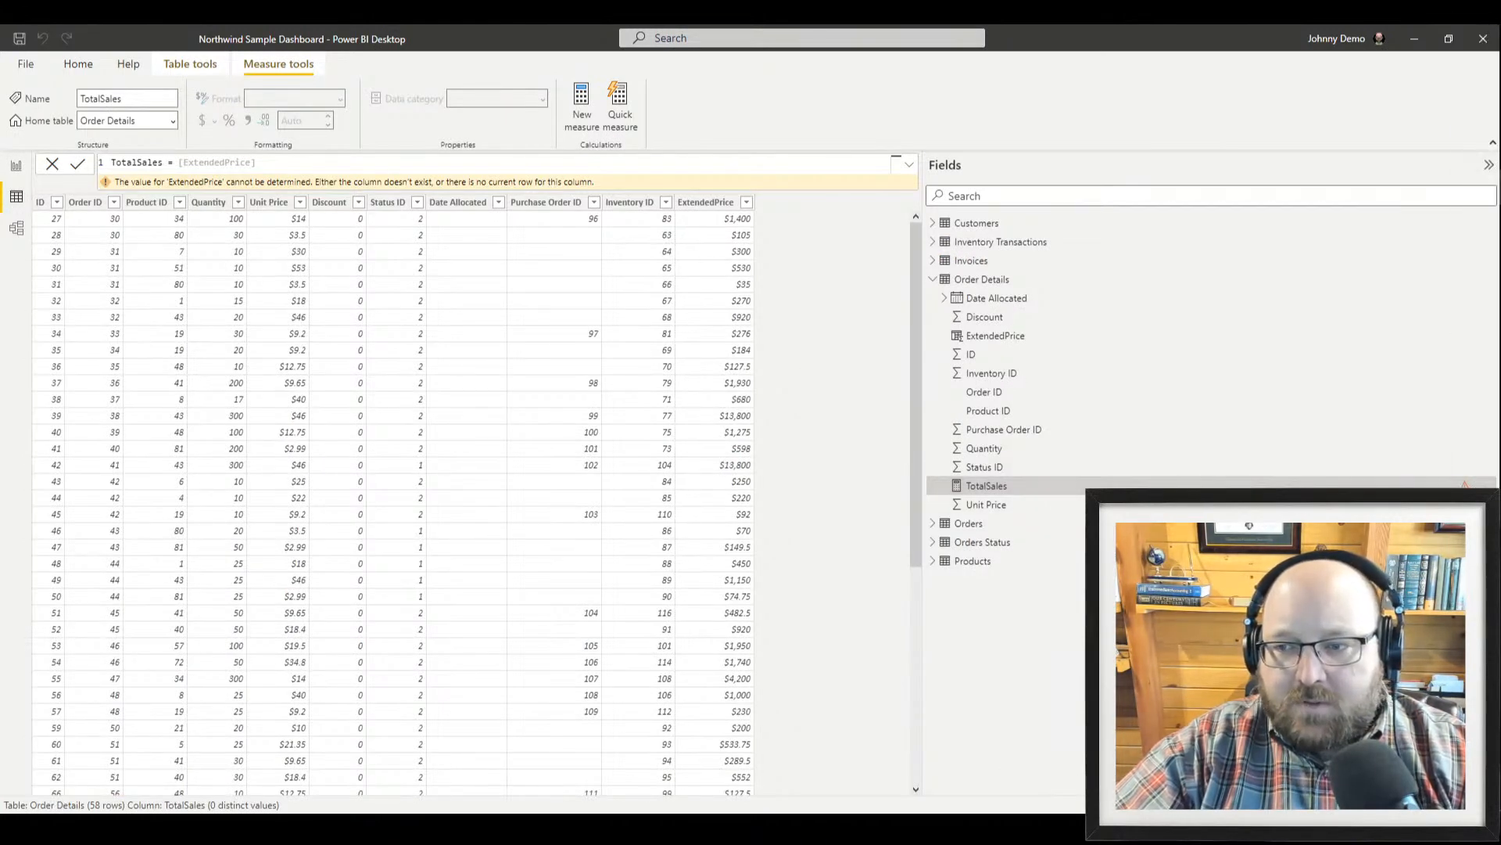
click(1408, 560)
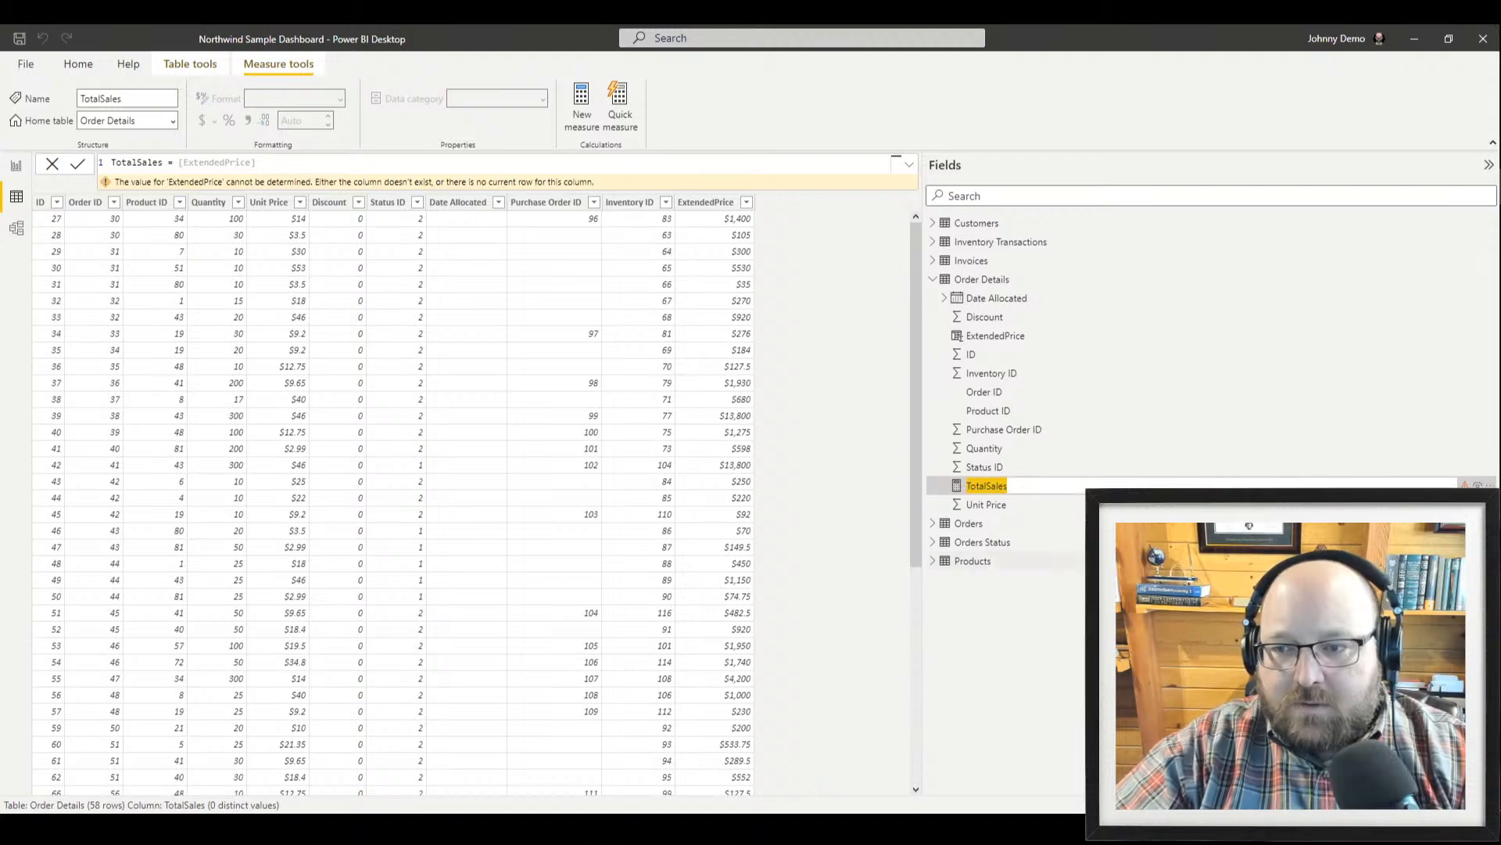
key(Escape)
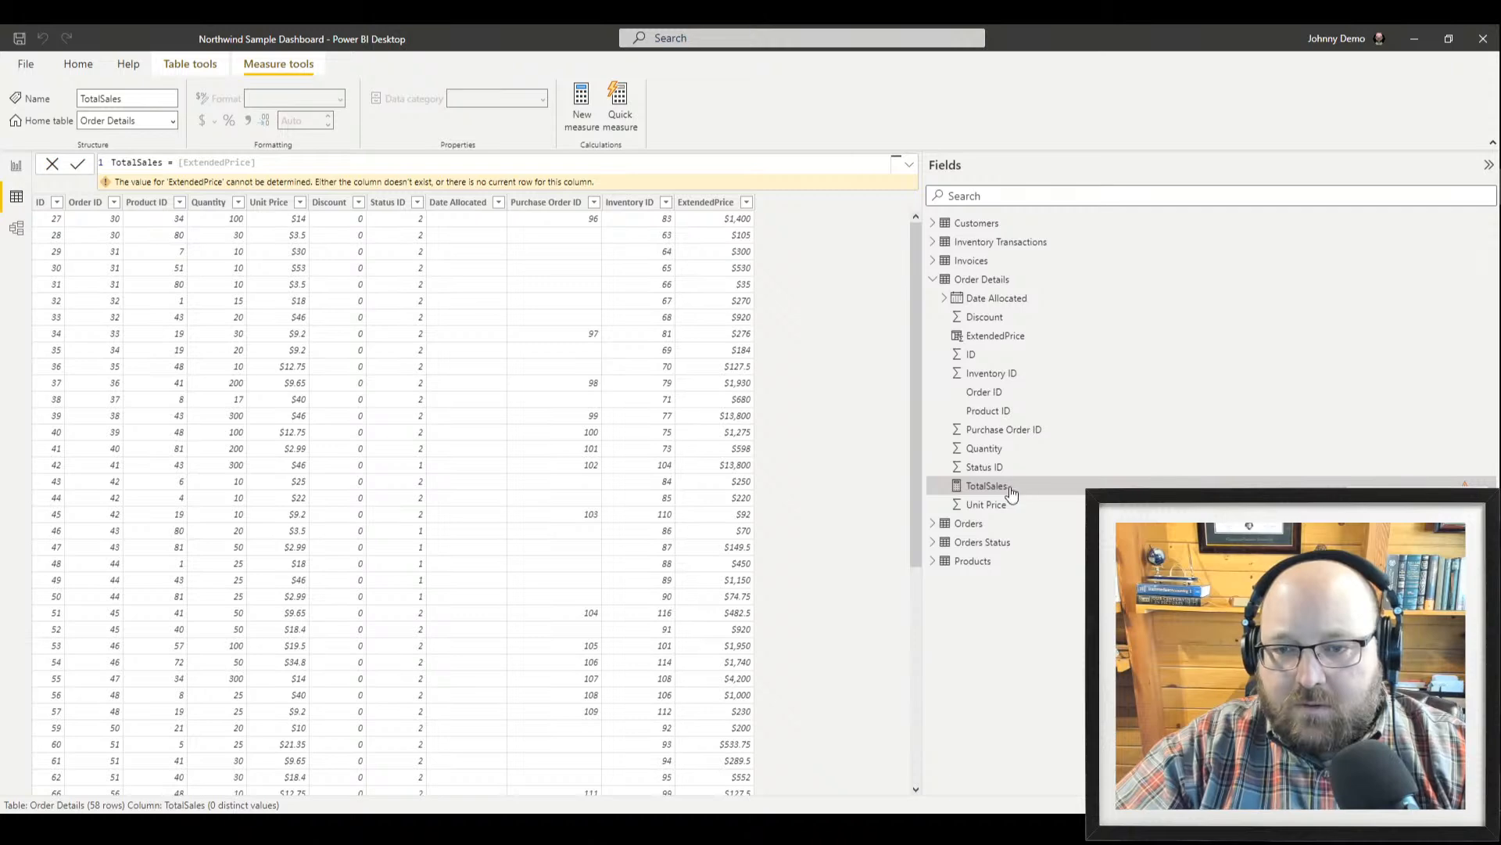
right_click(954, 489)
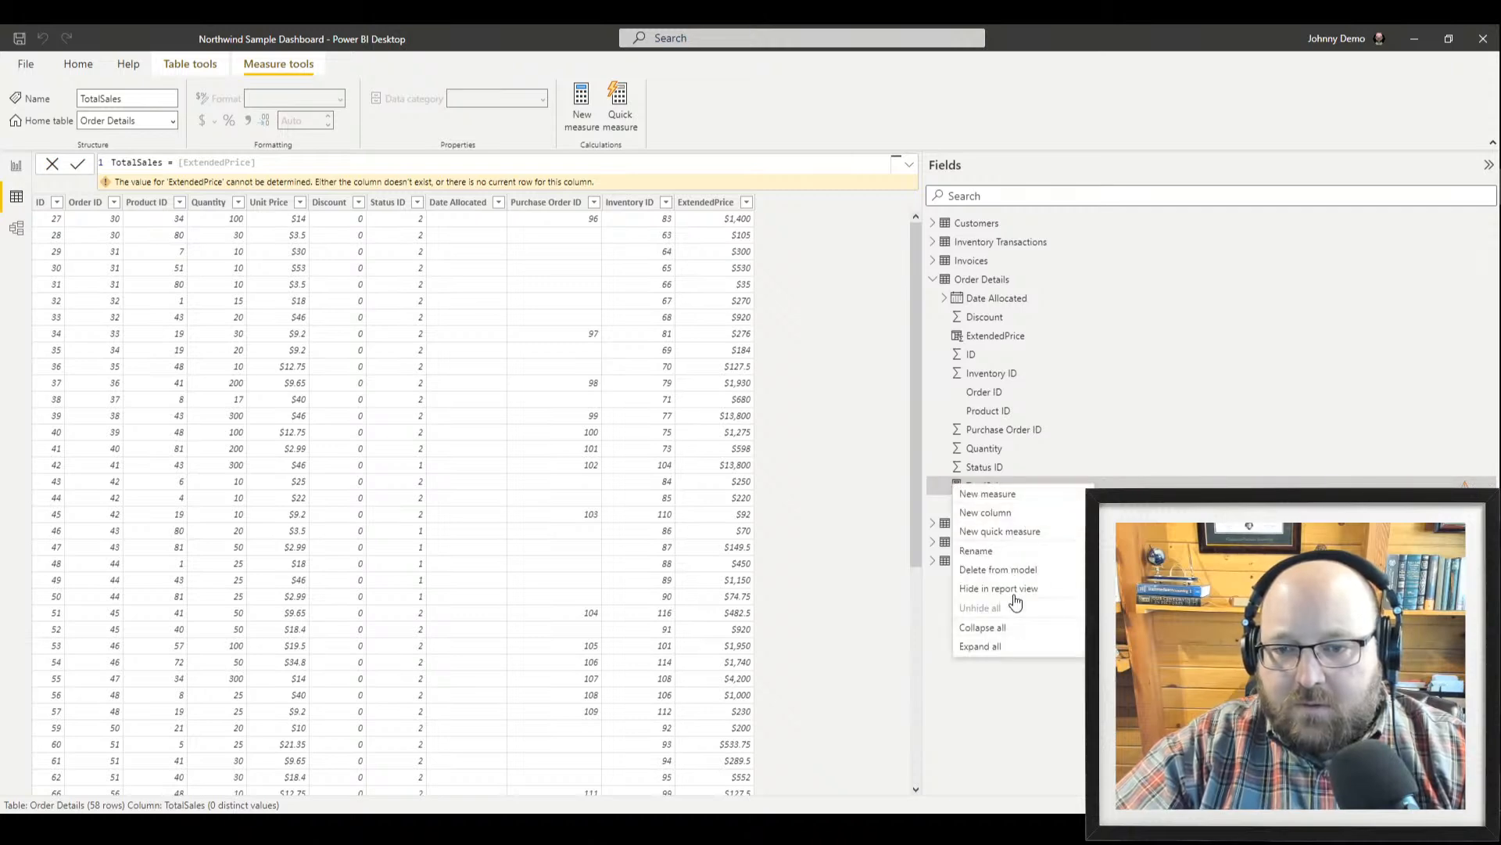
Remove the TotalSales measure from the model, confirming the deletion
click(1008, 570)
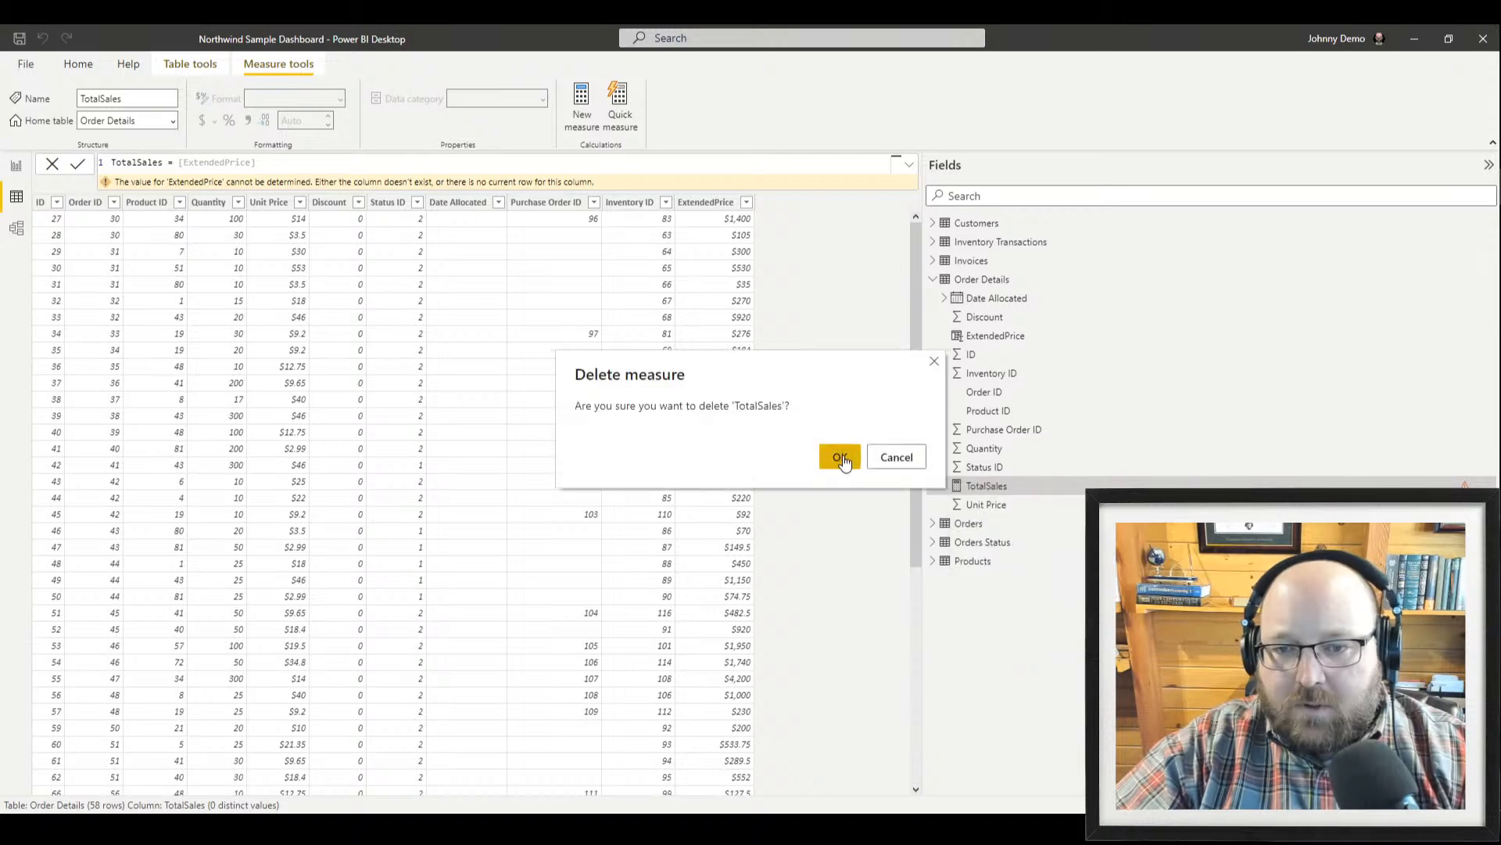
click(841, 459)
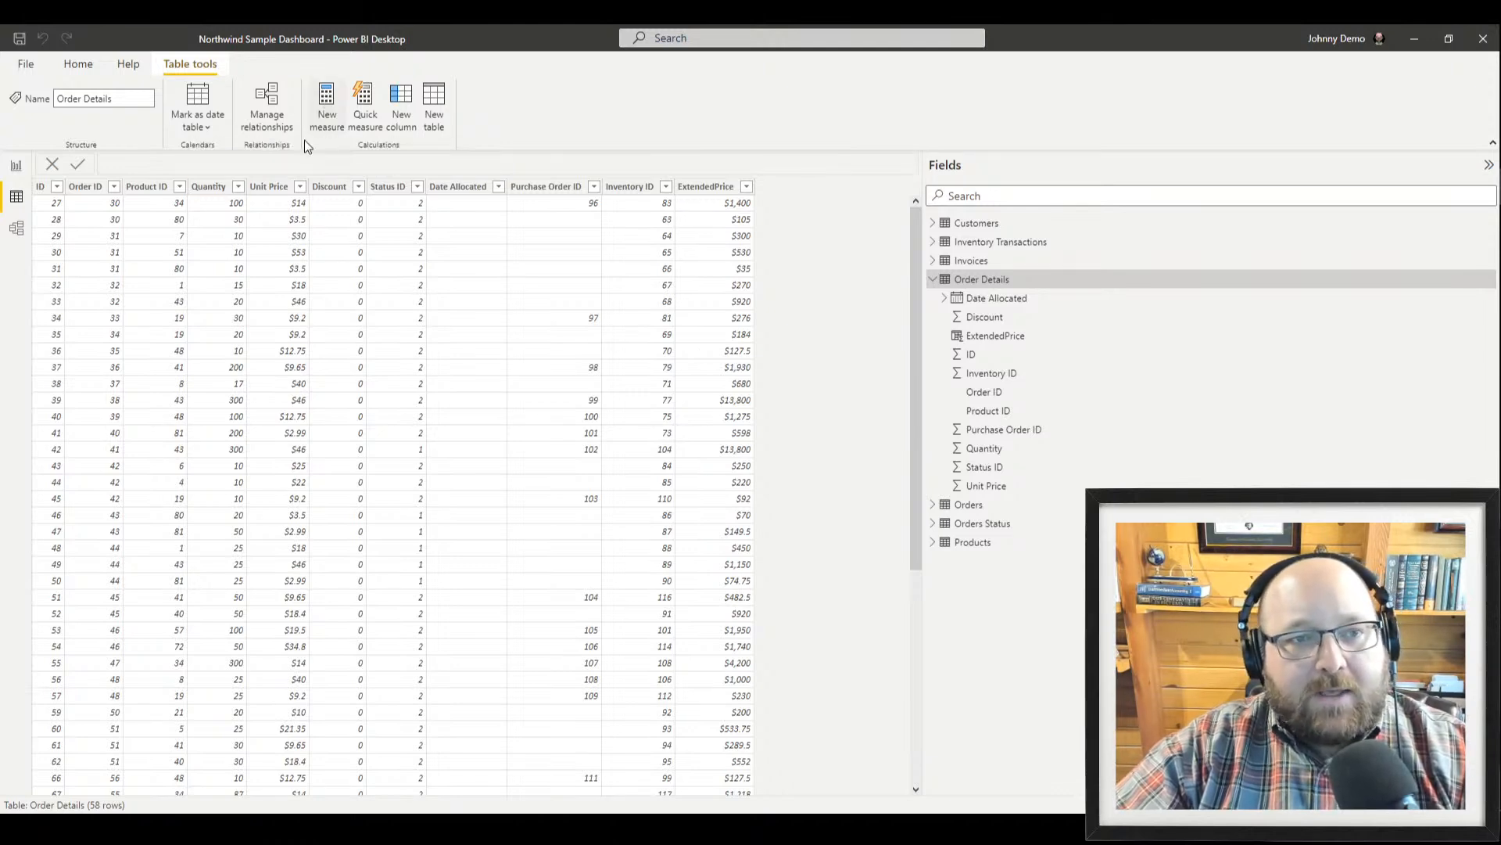
Create a new measure with the formula SUM('Order Details'[Unit Price])
click(327, 115)
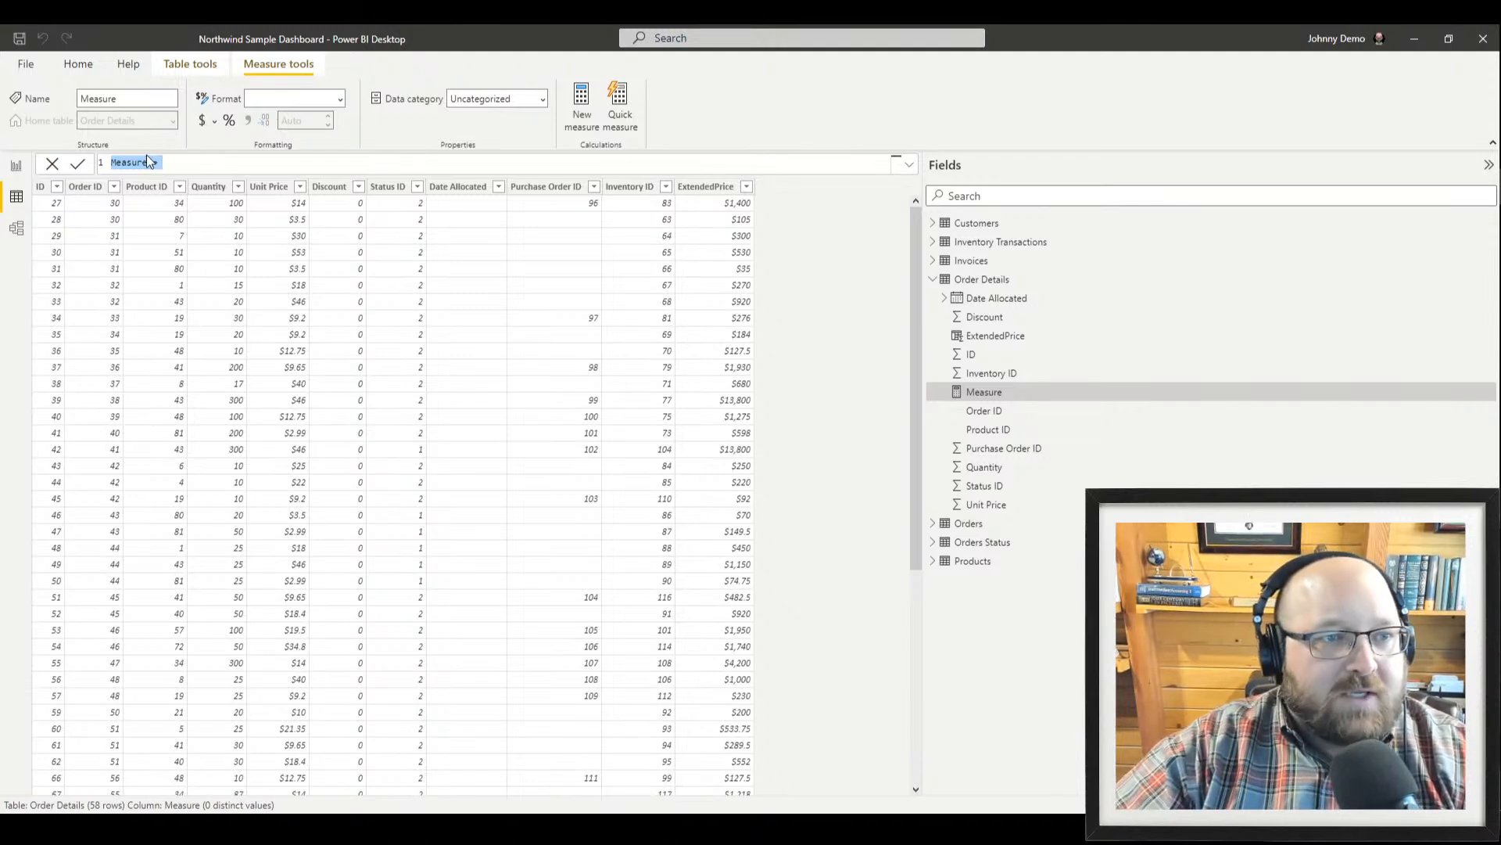
click(170, 160)
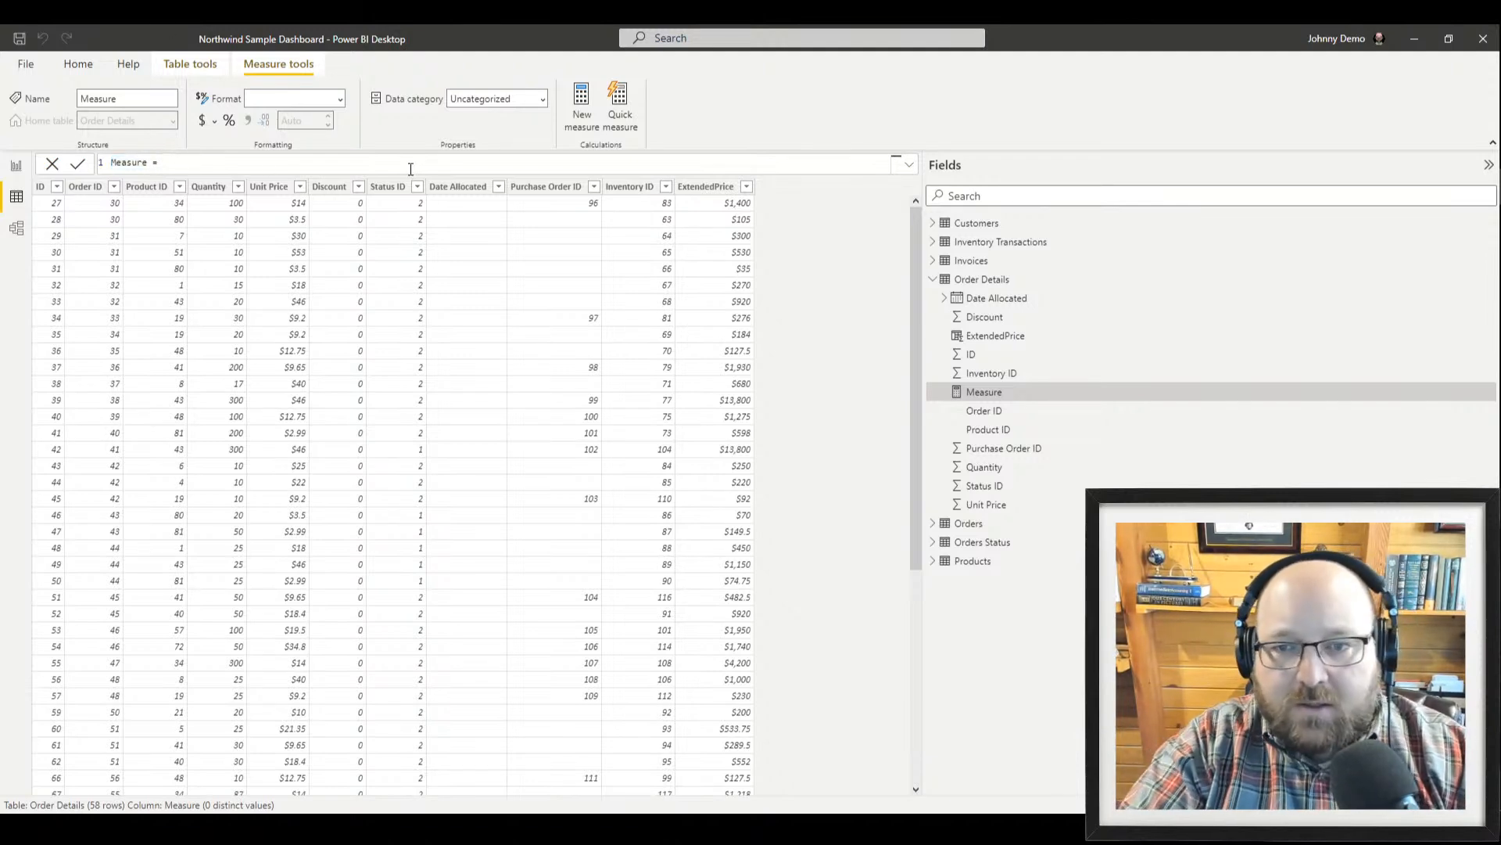
text(o)
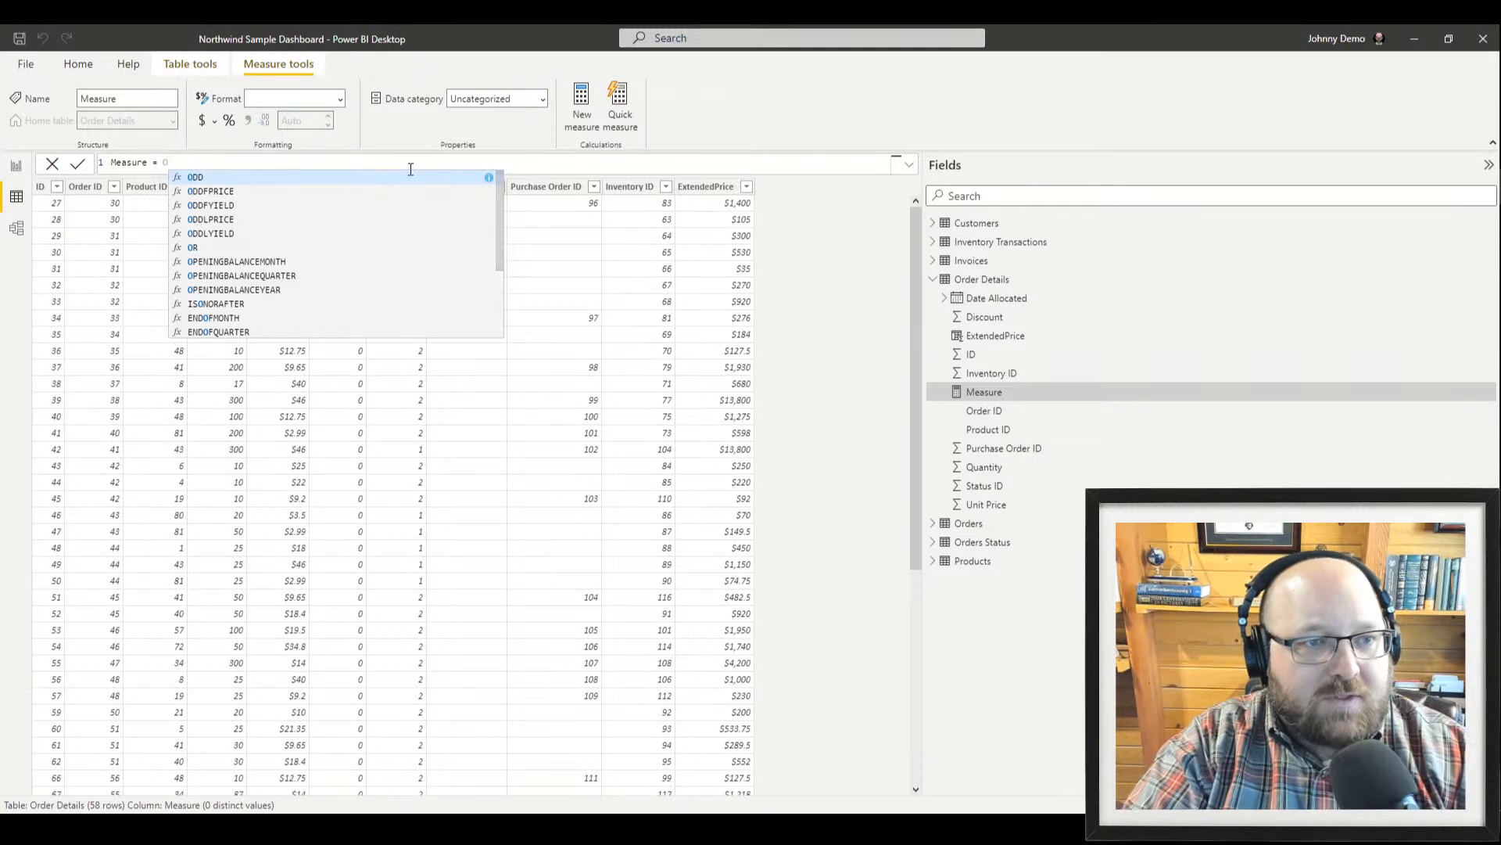
text(re)
key(BackSpace)
key(BackSpace)
key(BackSpace)
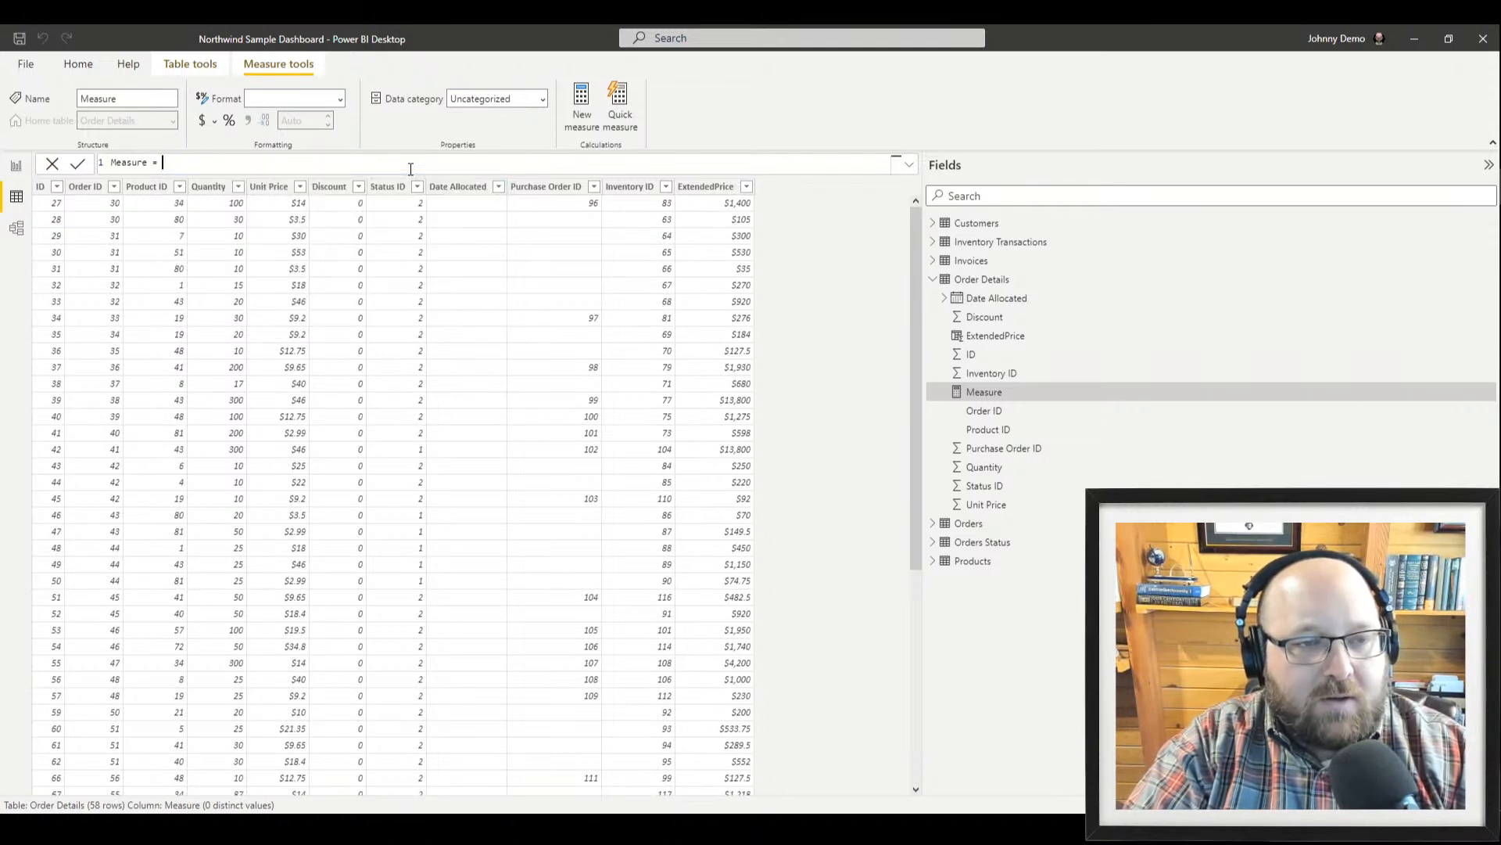
text(SUM()
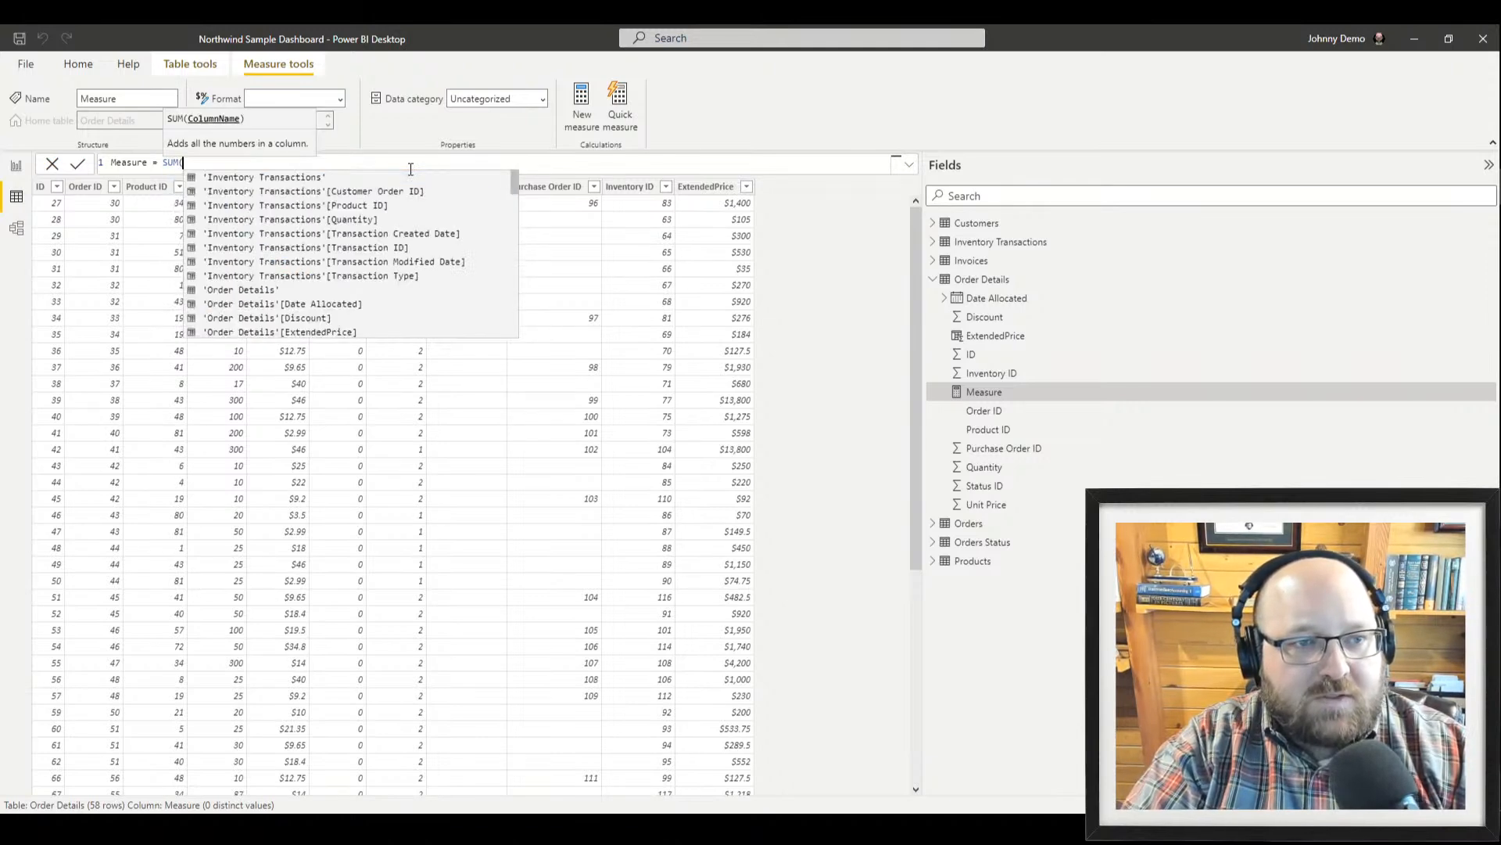
key(Down)
key(Down)
key(Down)
key(Down)
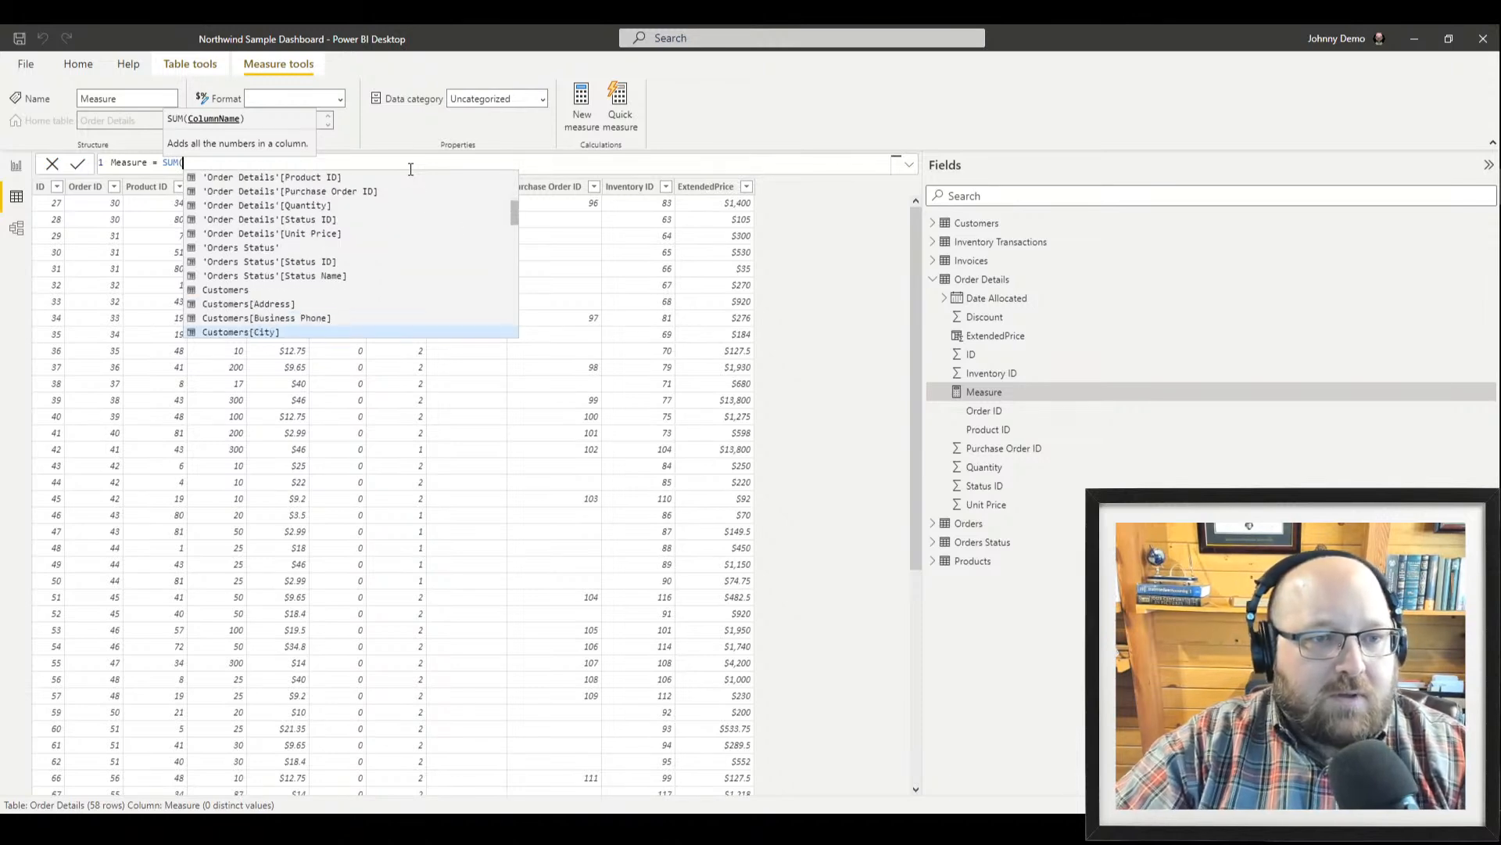
key(Up)
key(Up)
key(Up)
key(Up)
key(Up)
key(Up)
key(Up)
key(Up)
key(Up)
key(Up)
key(Up)
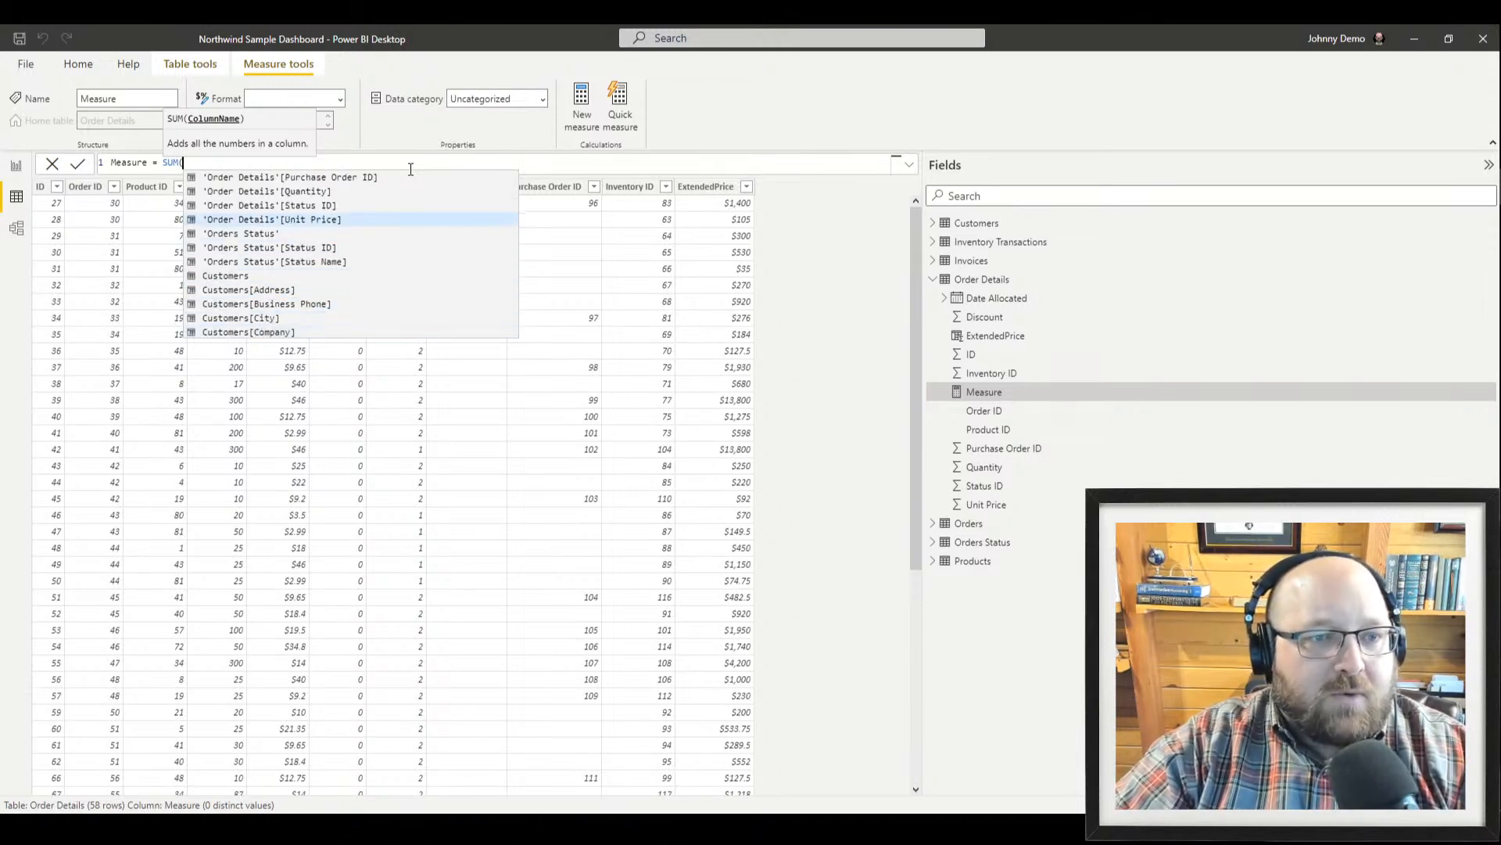
text('orde)
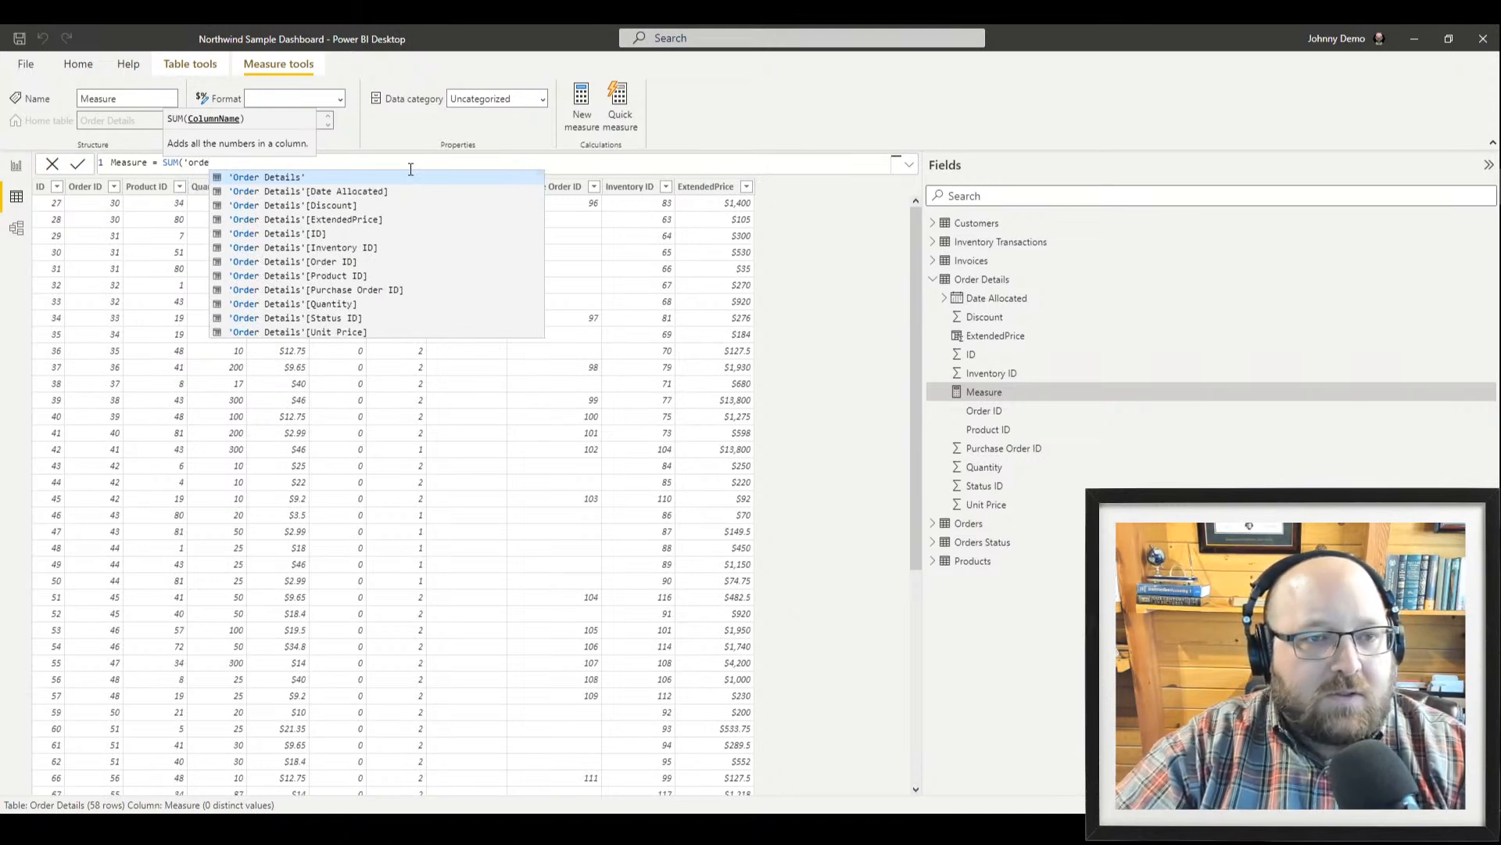
key(Down)
key(Down)
key(Down)
key(Down)
key(Down)
key(Down)
key(Down)
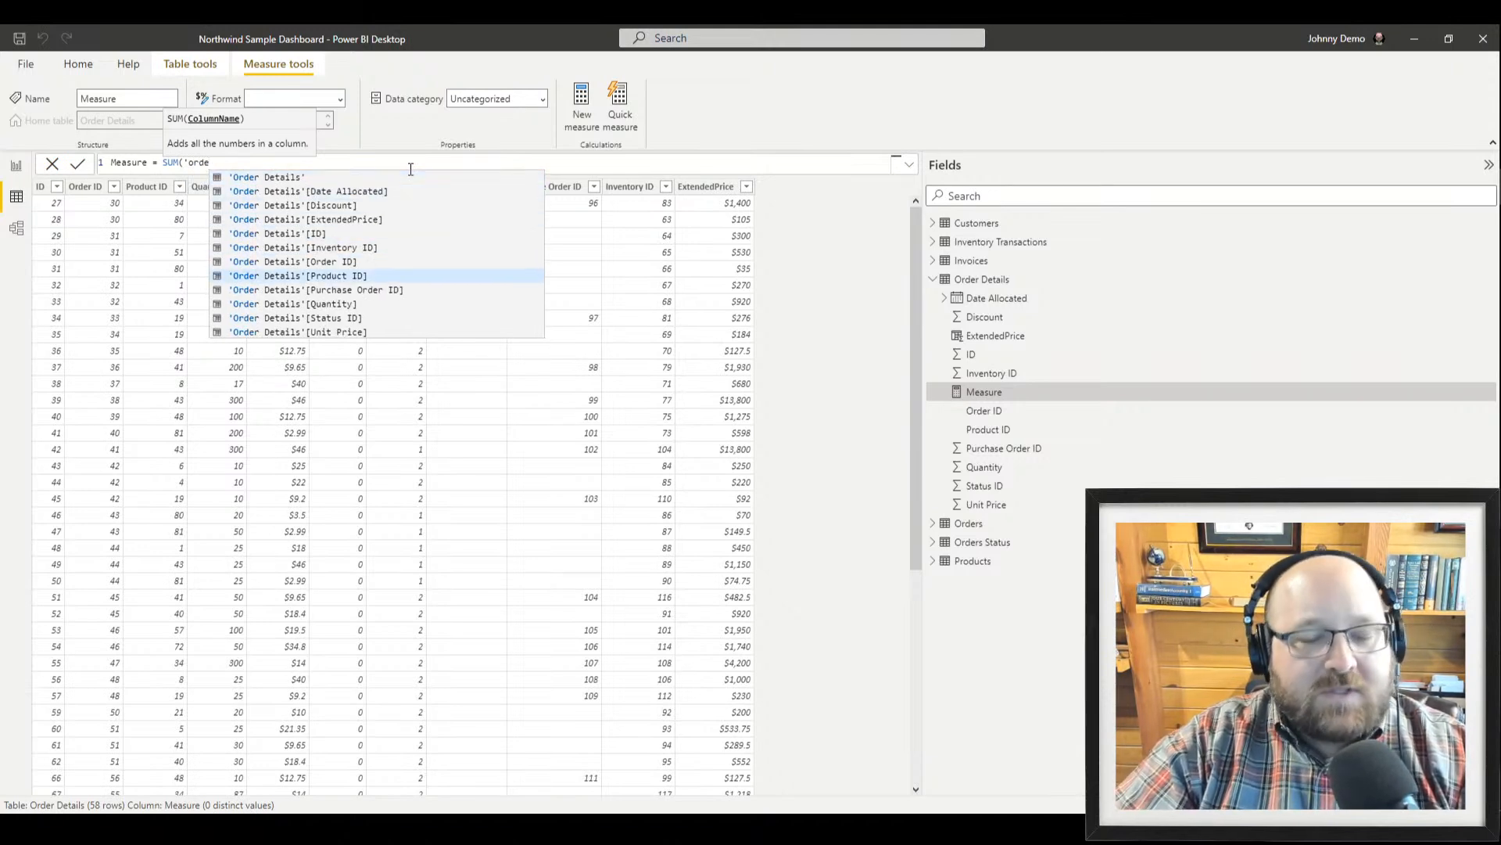
key(Down)
key(Down)
key(Down)
key(Down)
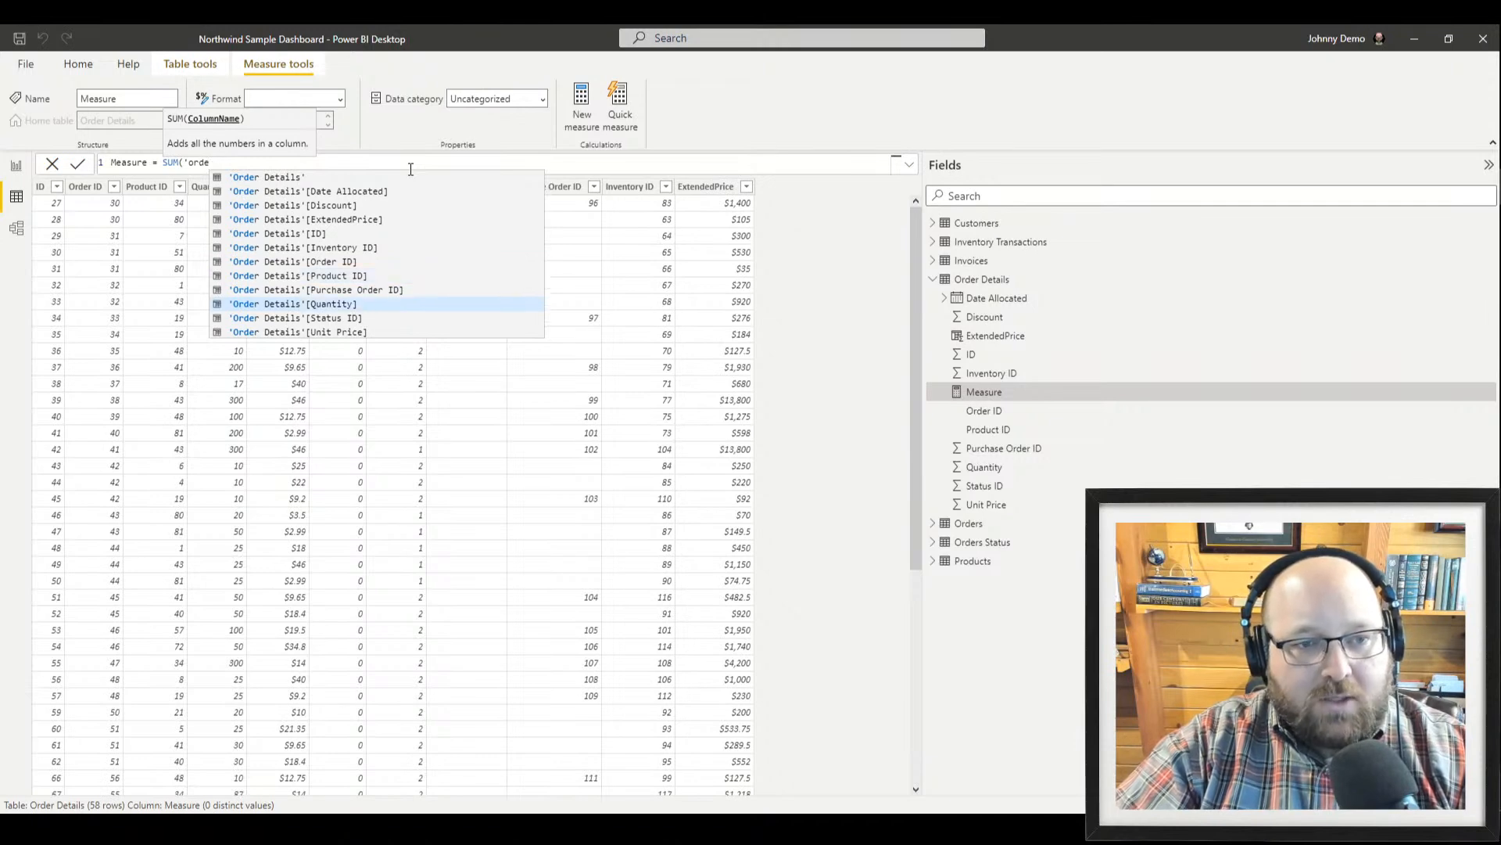
key(Tab)
text())
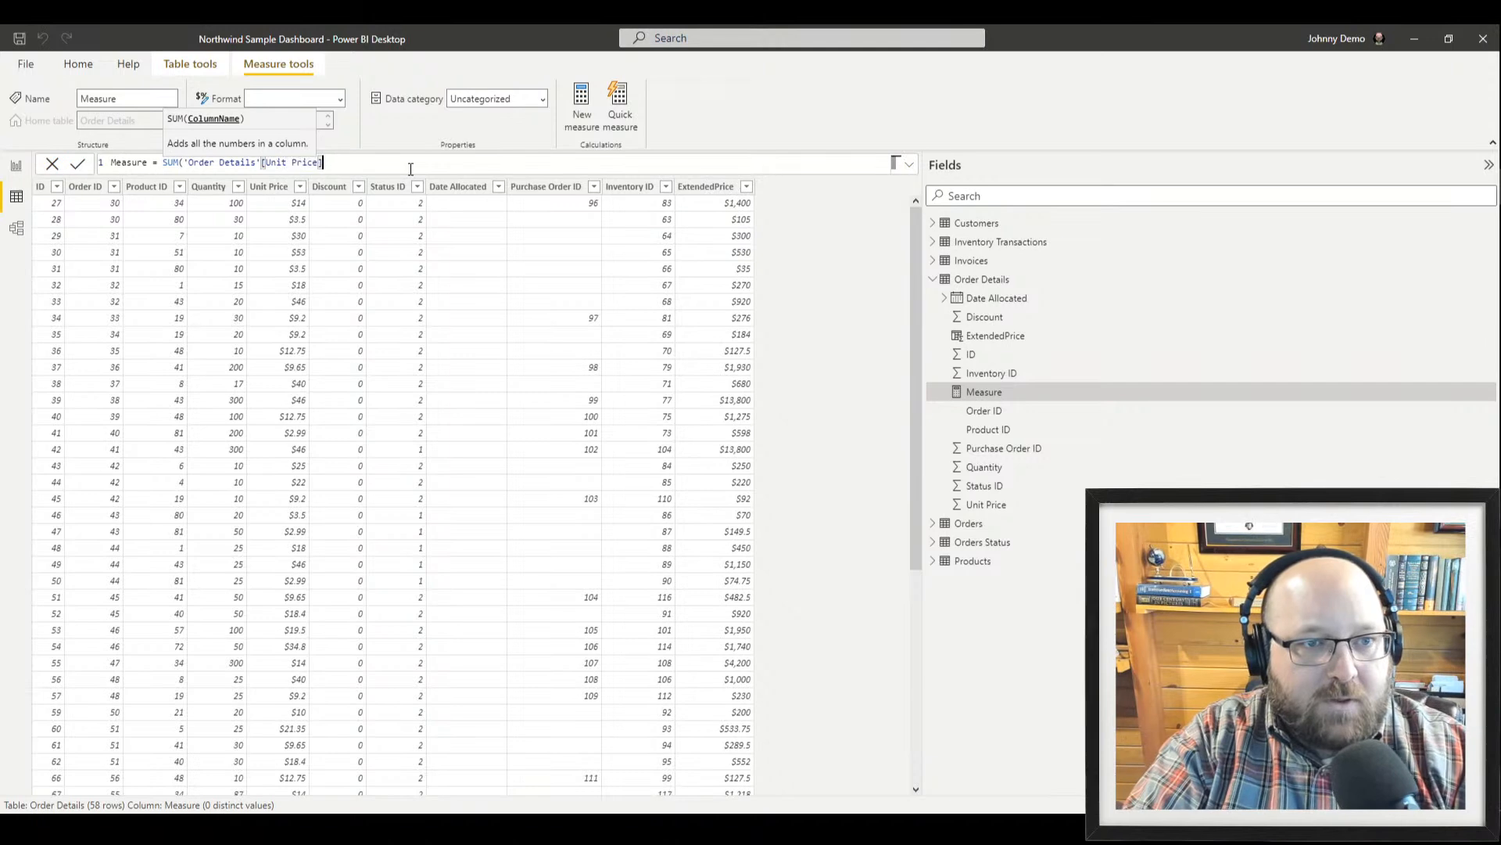
text())
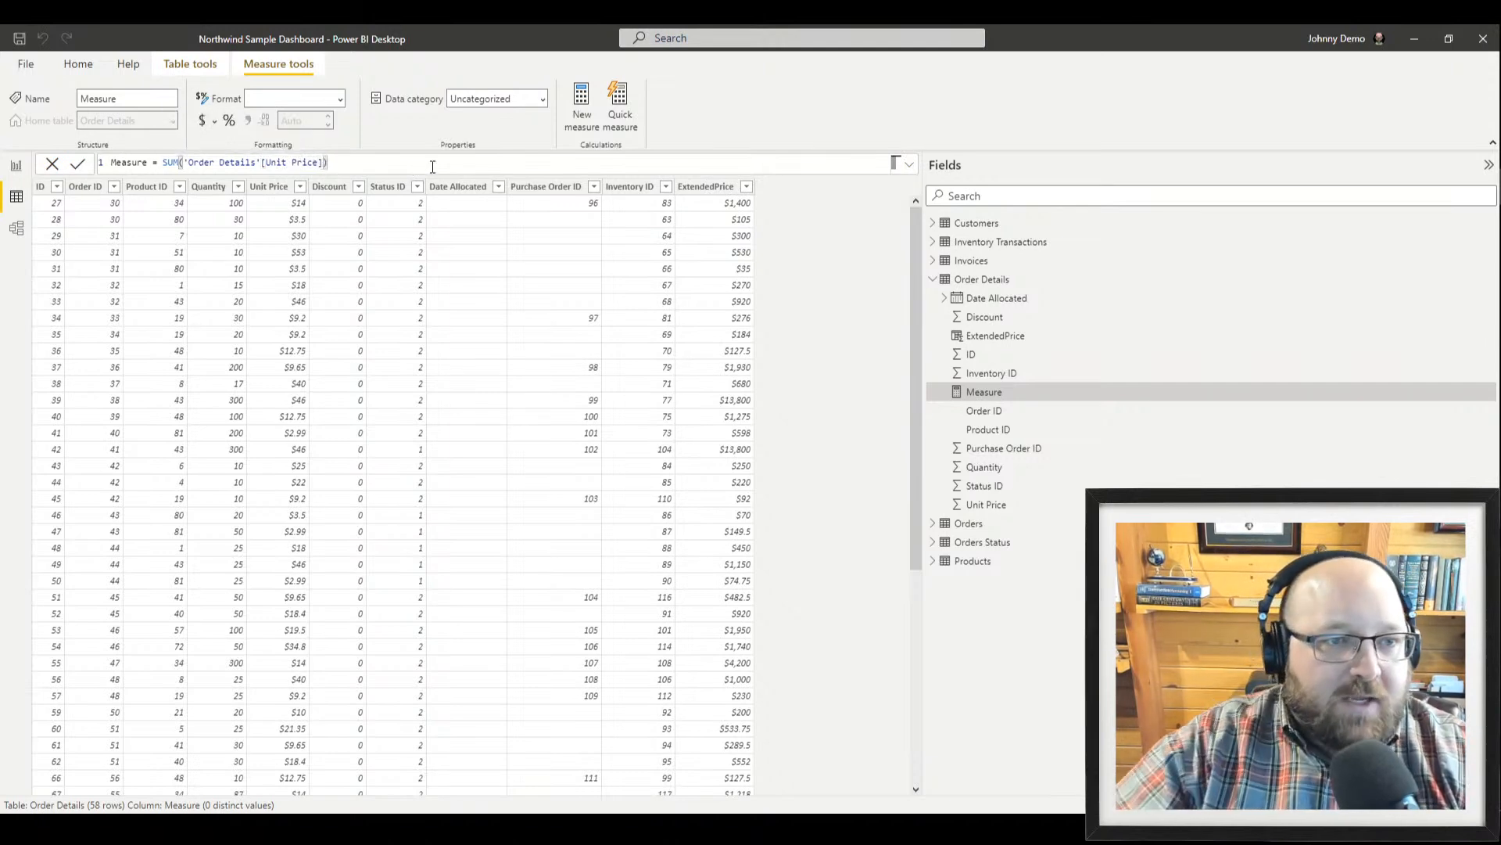
Swap the summed column to ExtendedPrice and commit the measure
click(265, 162)
key(Delete)
key(Delete)
key(Delete)
key(Delete)
key(Delete)
key(Delete)
key(Delete)
key(Delete)
key(Delete)
key(Delete)
key(Delete)
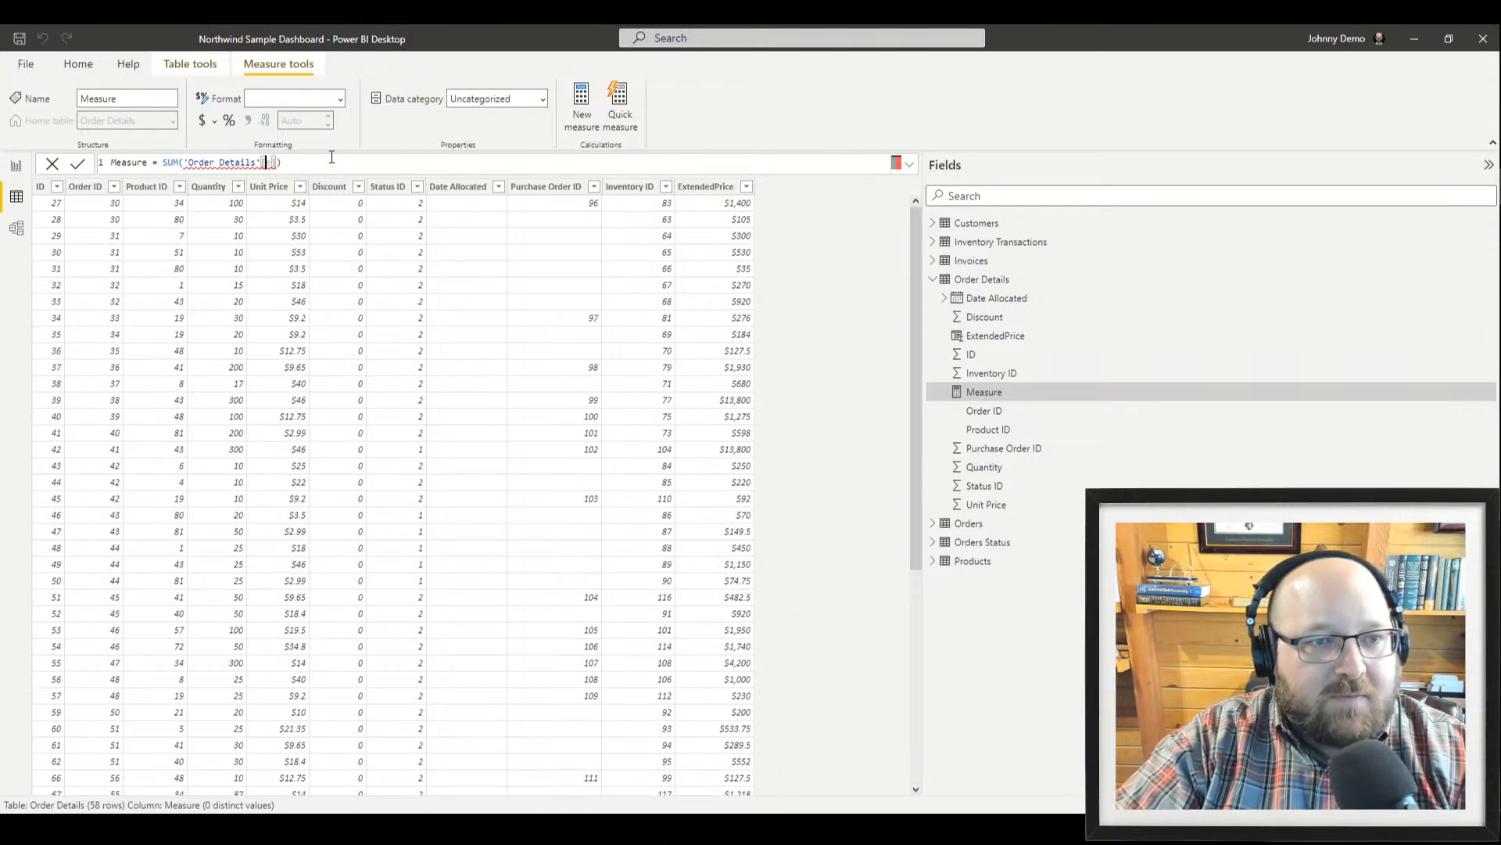
text(E)
key(Tab)
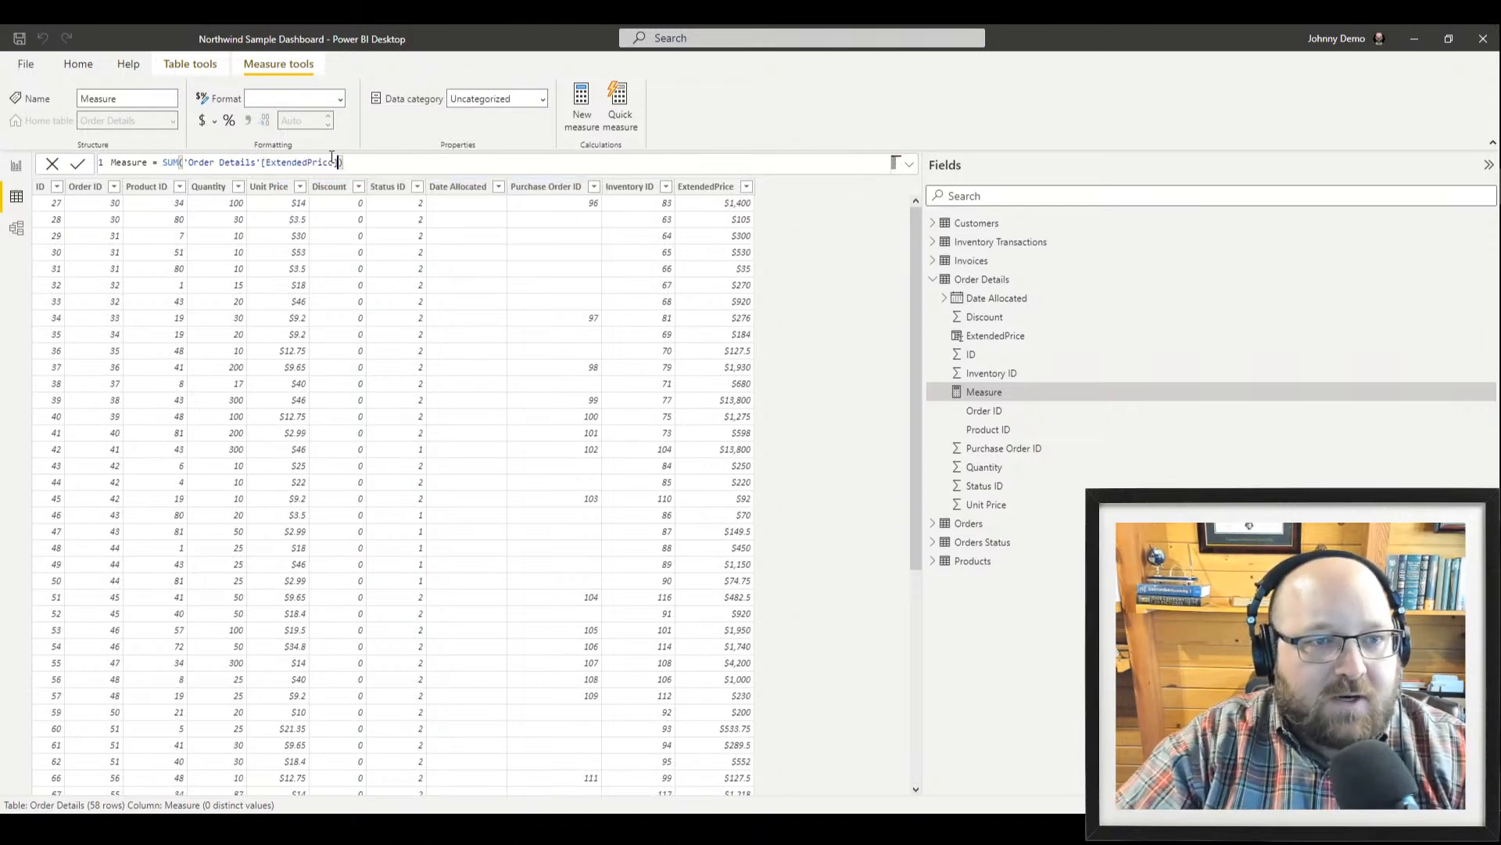
key(Return)
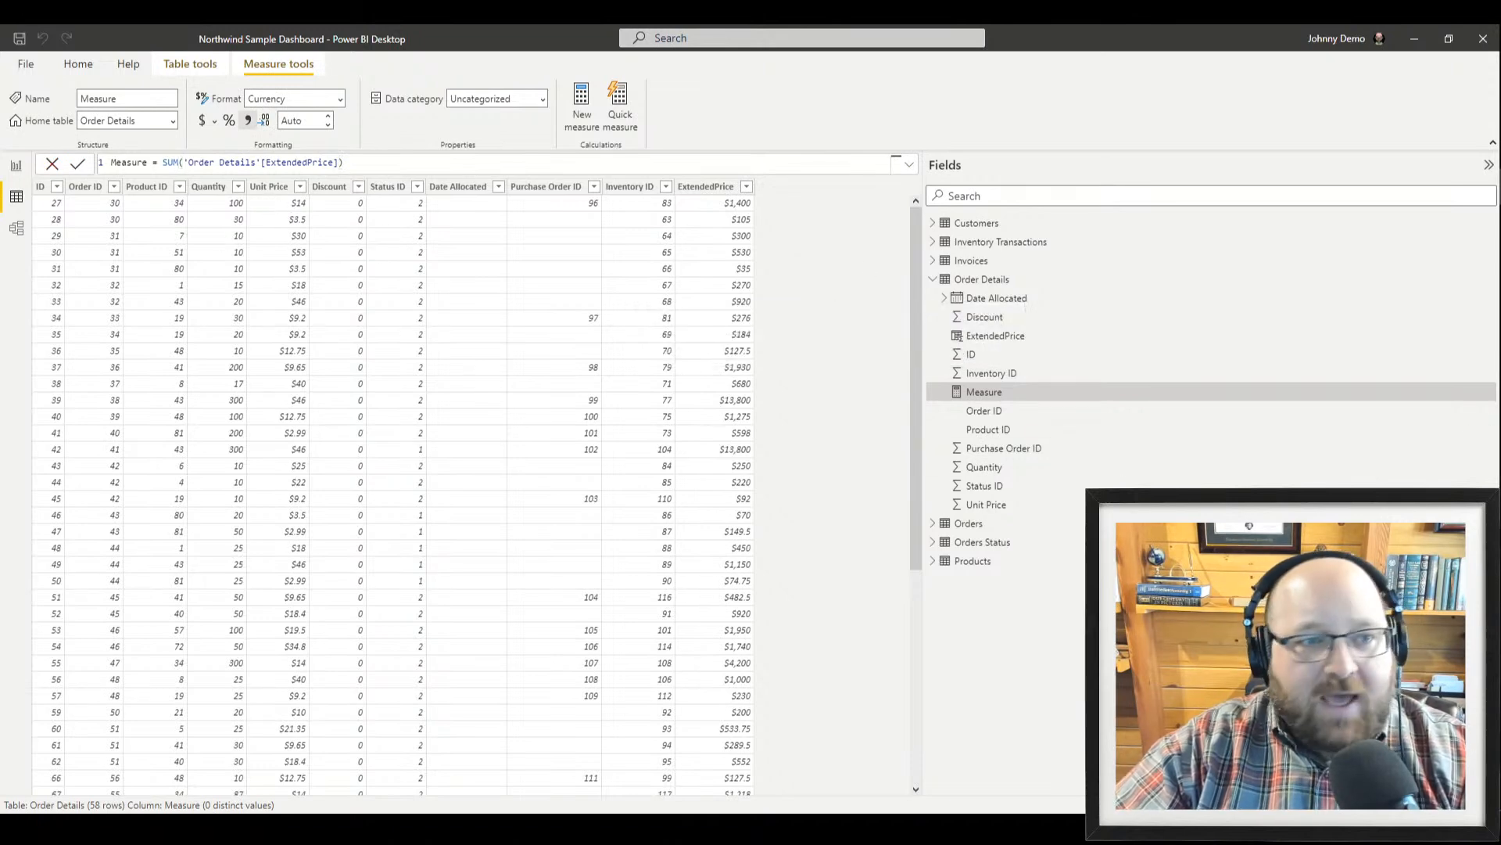
Rename the measure from Measure to TotalSales and go back to the report page
click(154, 162)
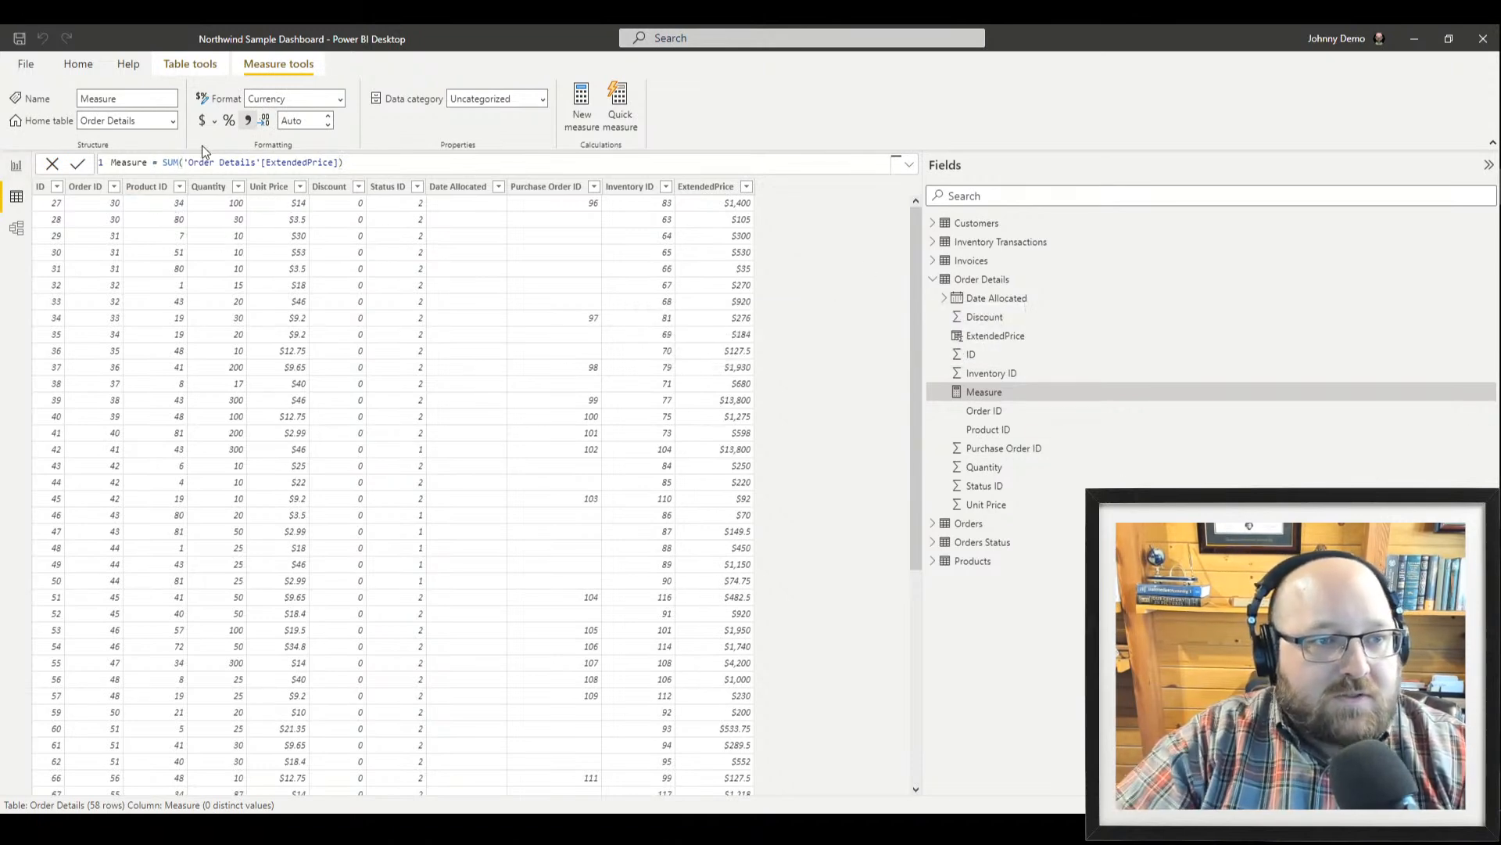
key(BackSpace)
key(BackSpace)
key(BackSpace)
key(BackSpace)
key(BackSpace)
key(BackSpace)
key(BackSpace)
text(tot)
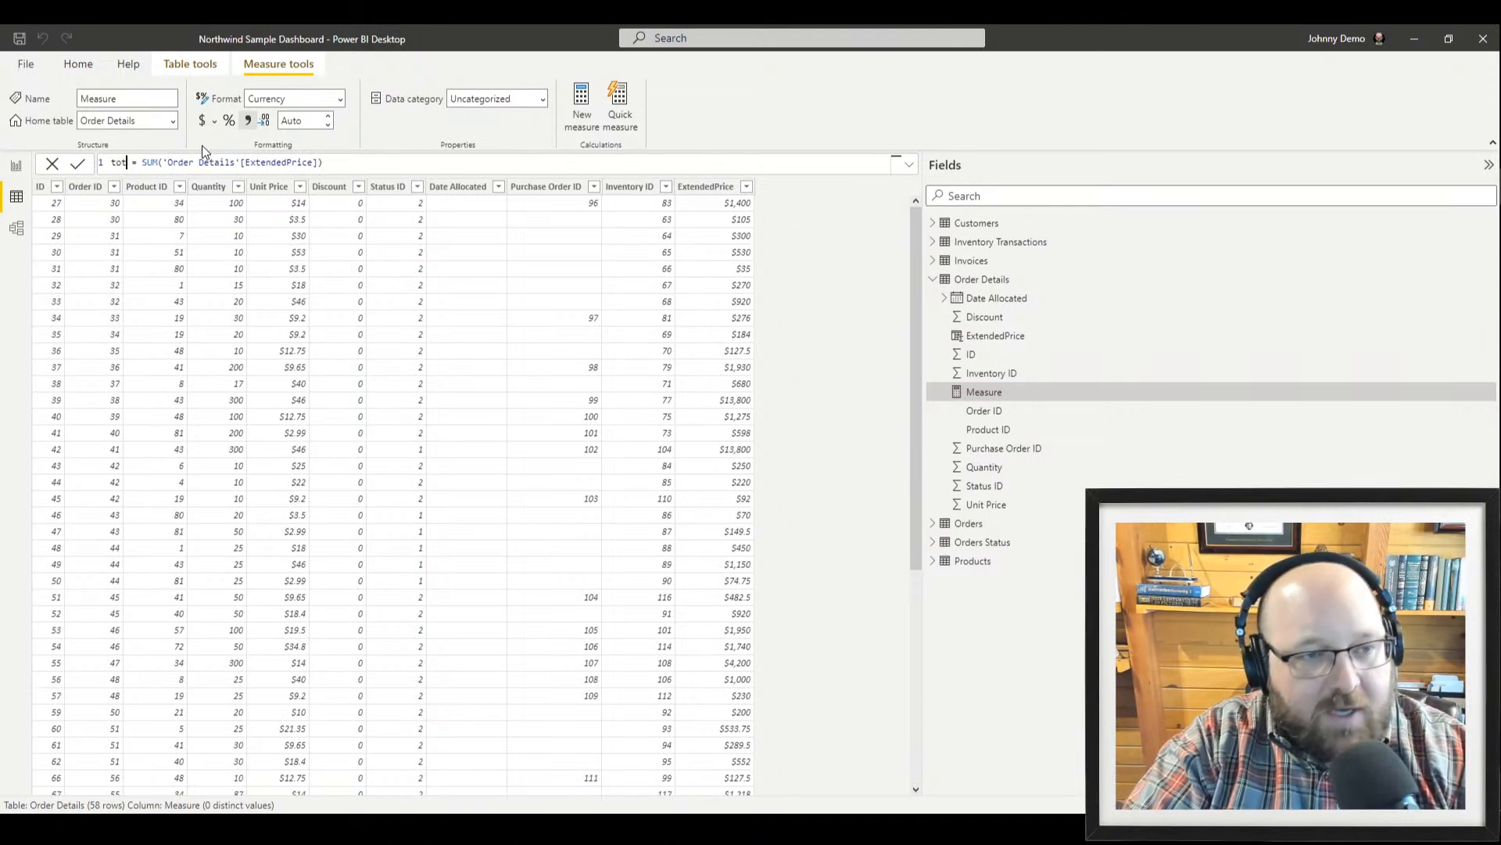
key(BackSpace)
key(BackSpace)
key(BackSpace)
text(Tot)
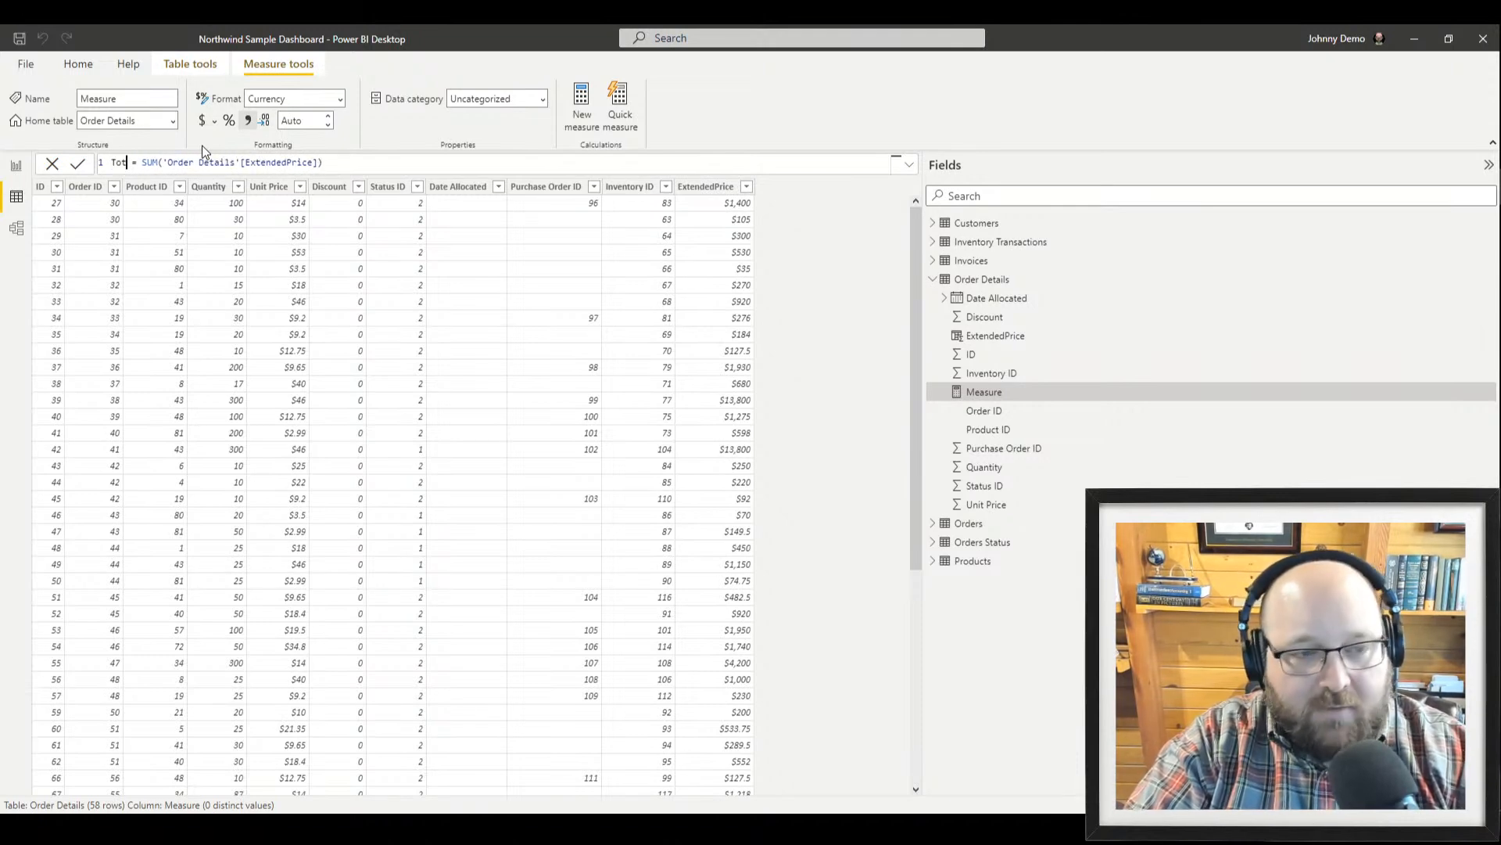
text(alSales)
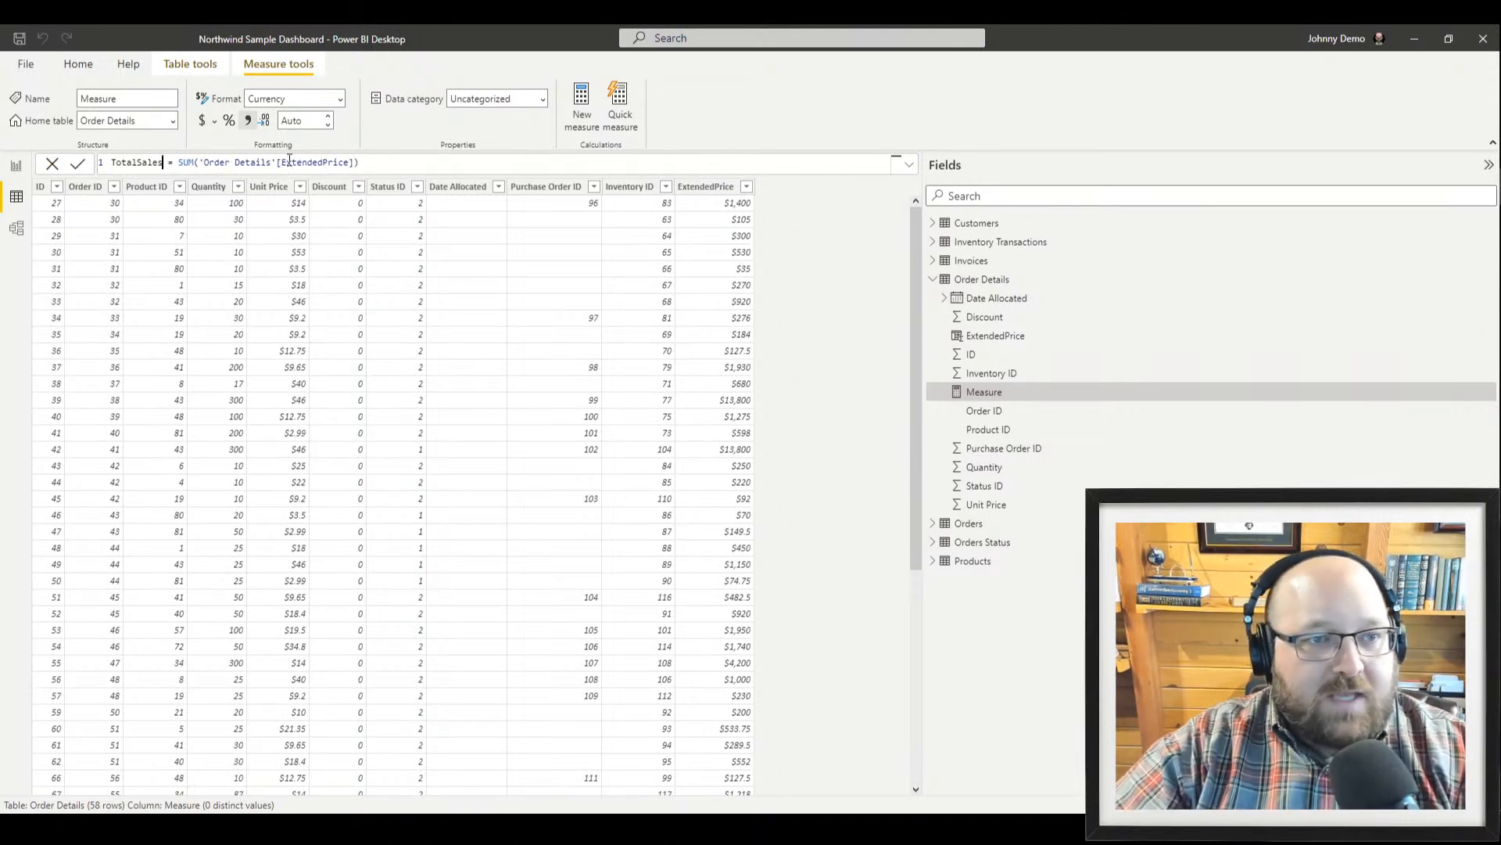
key(super+plus)
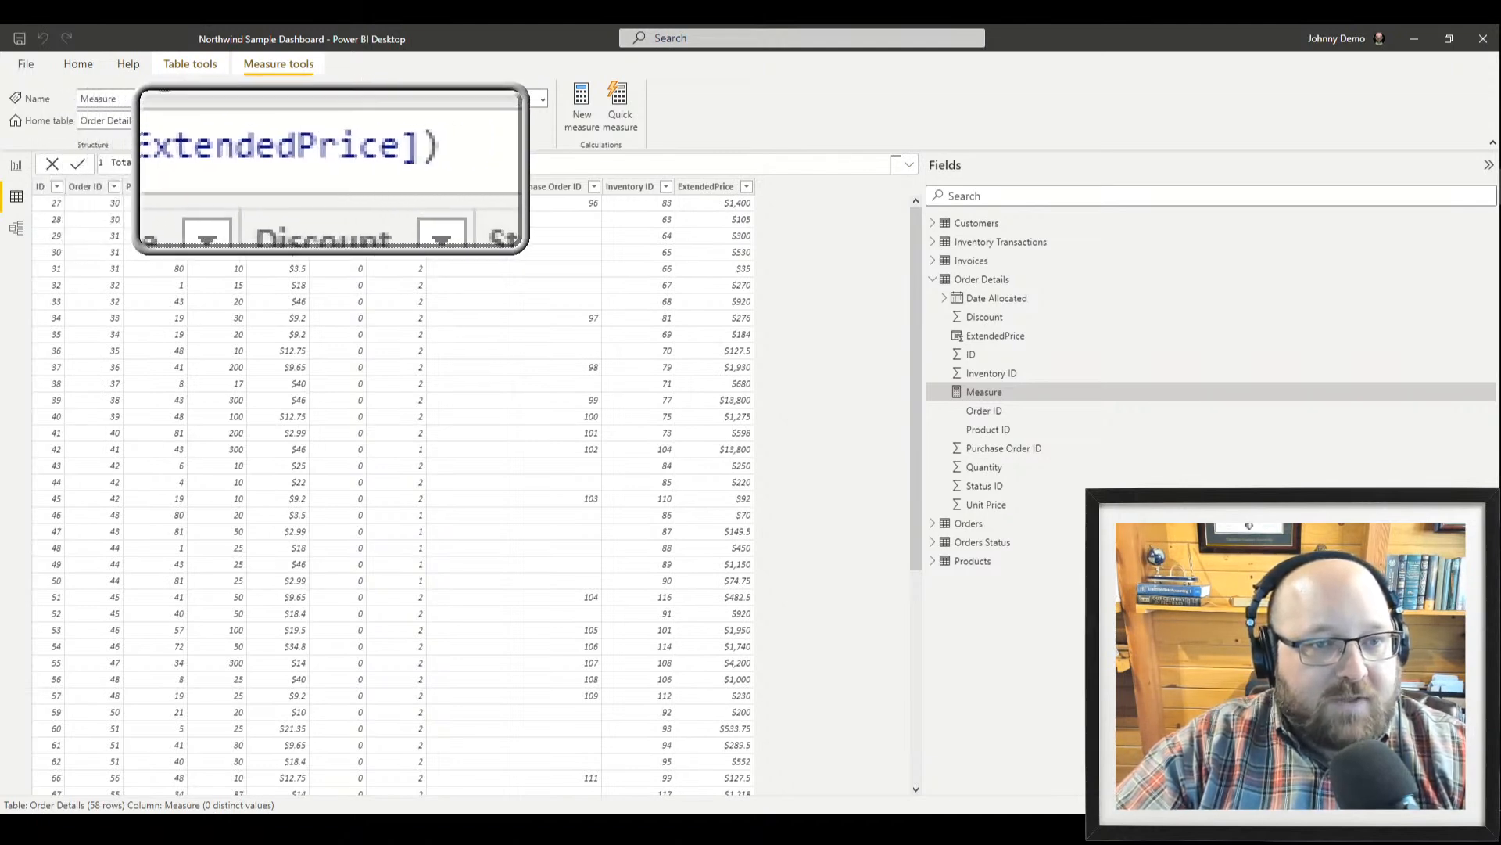
key(super+Escape)
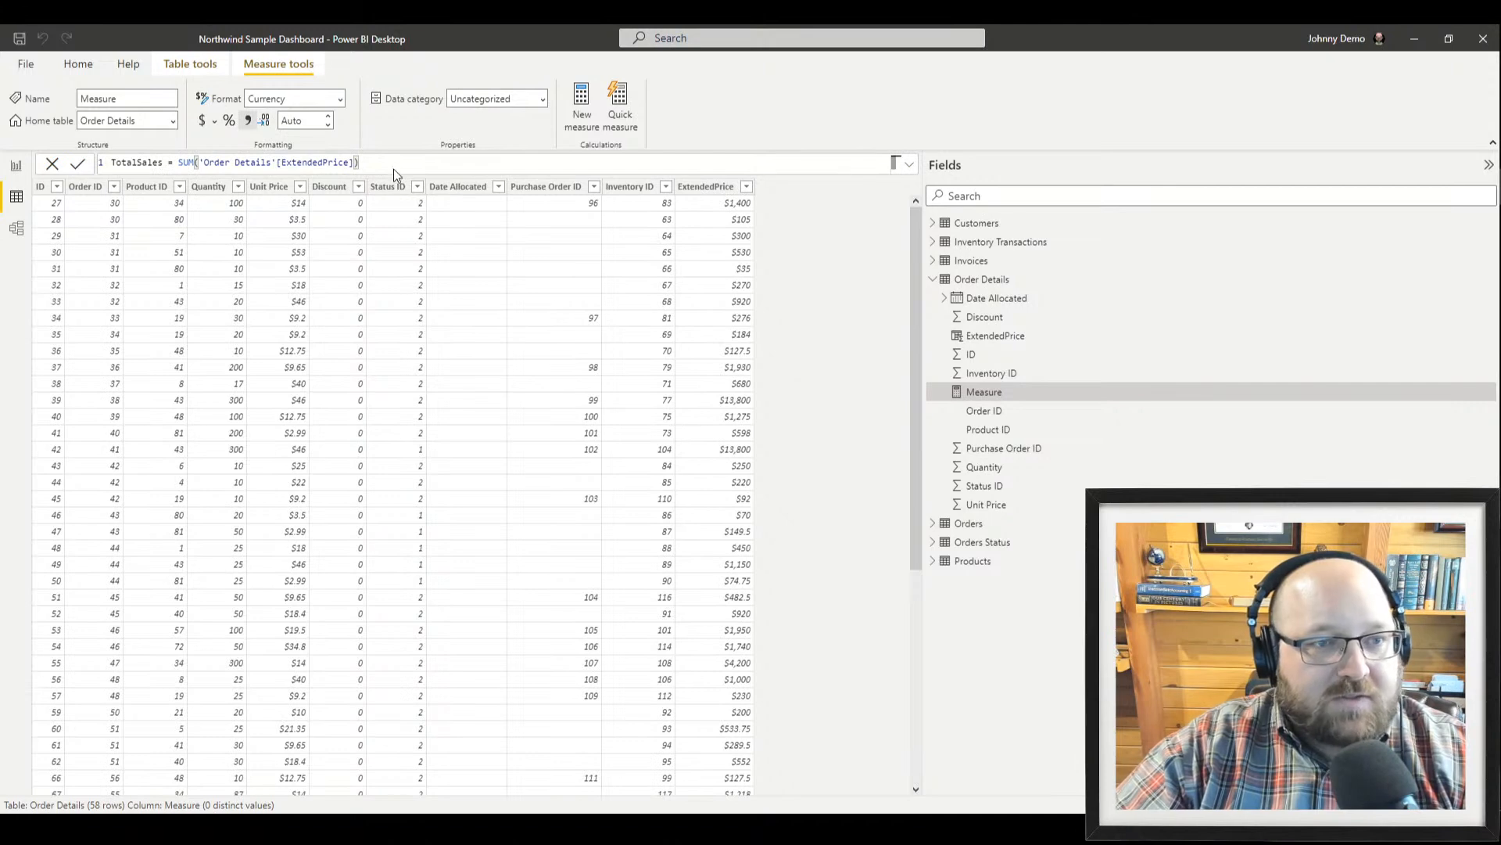
key(Return)
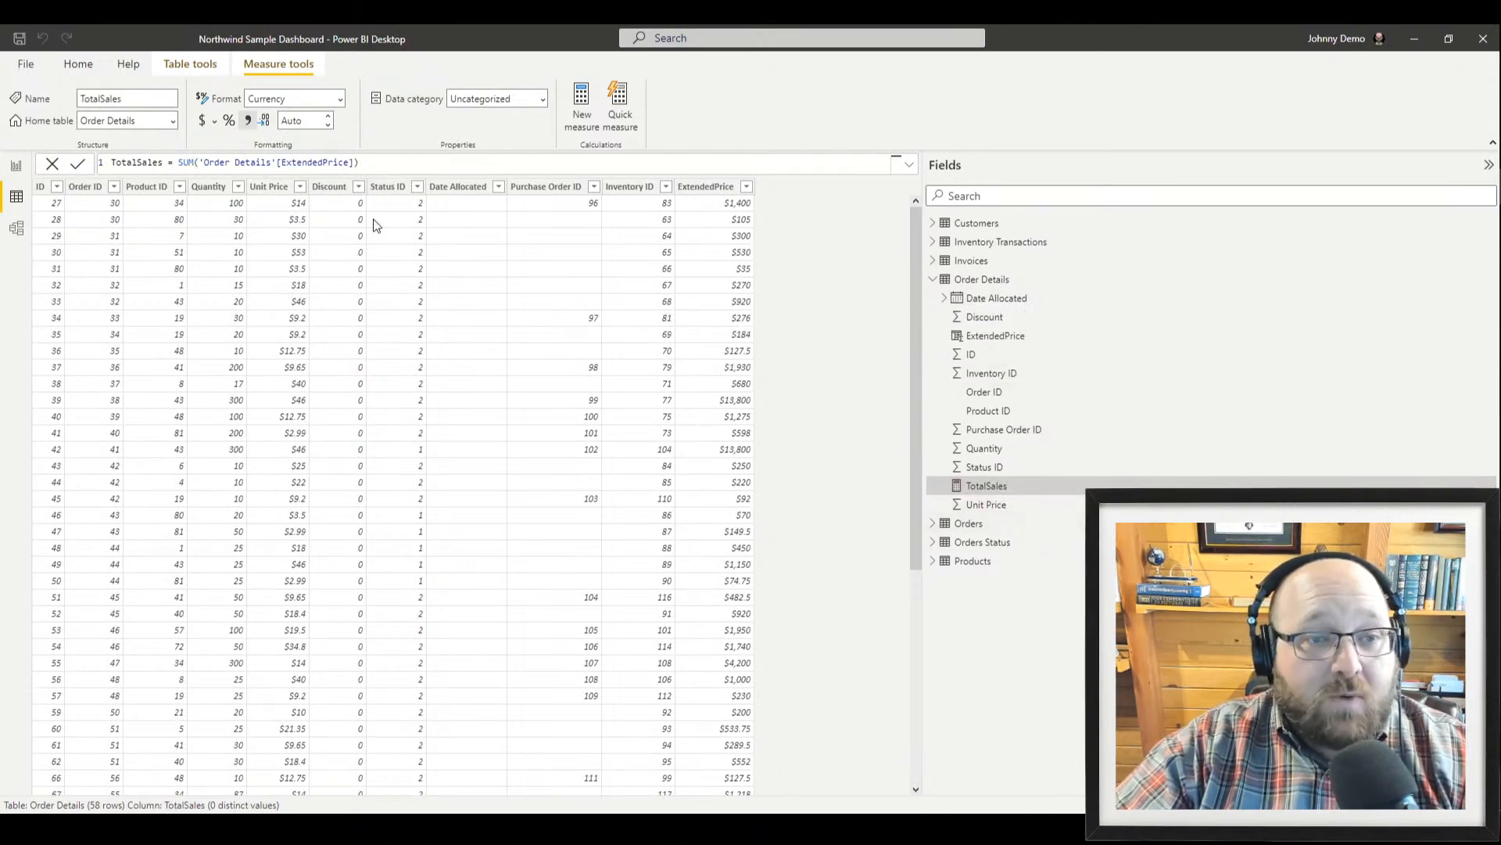
click(16, 165)
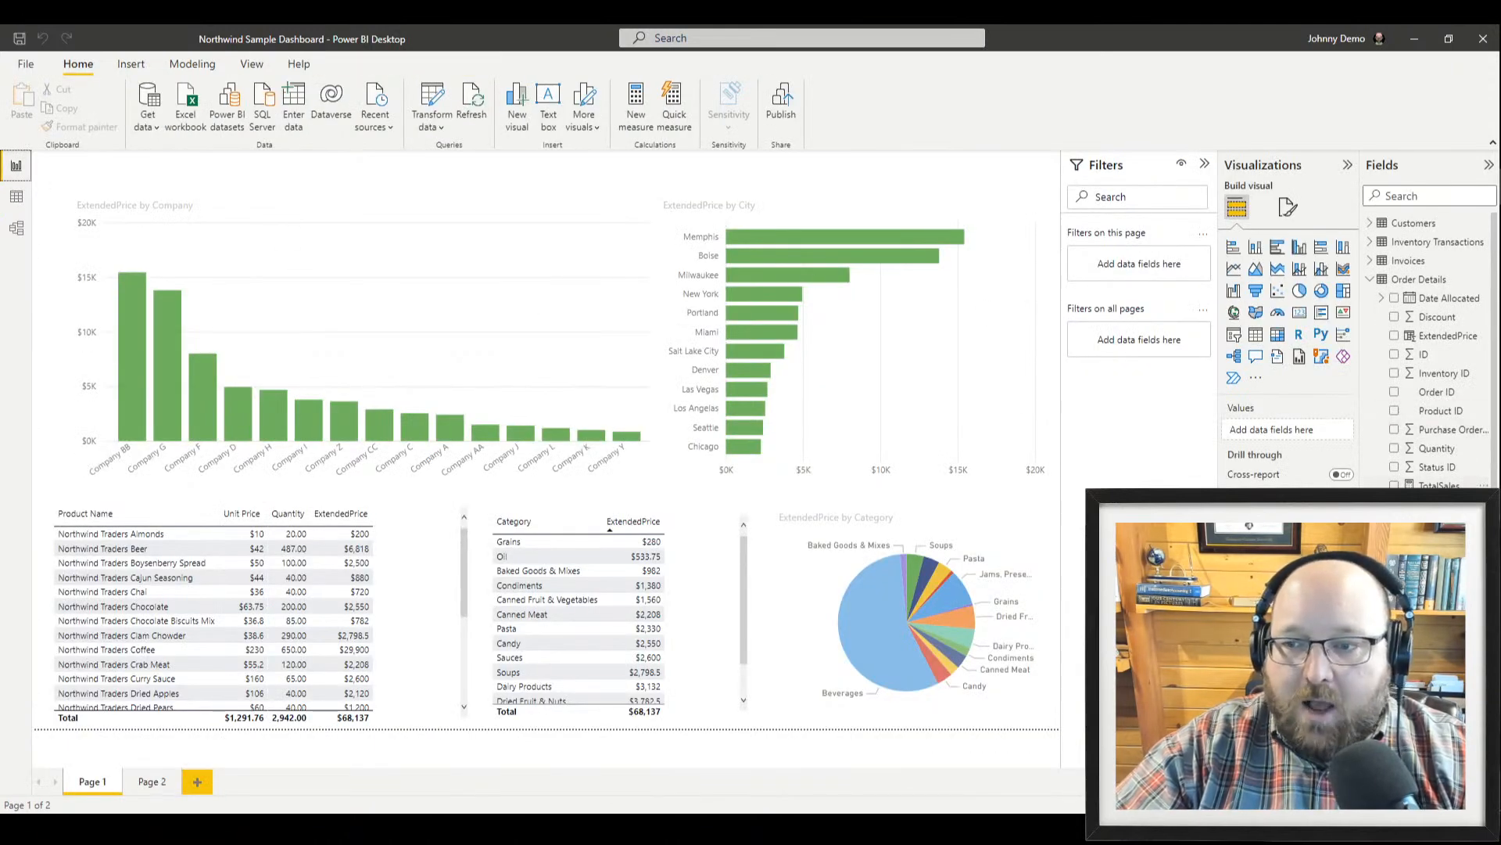
Try TotalSales on the Company chart, undo it, and shrink the chart to free space
drag(1439, 485, 590, 263)
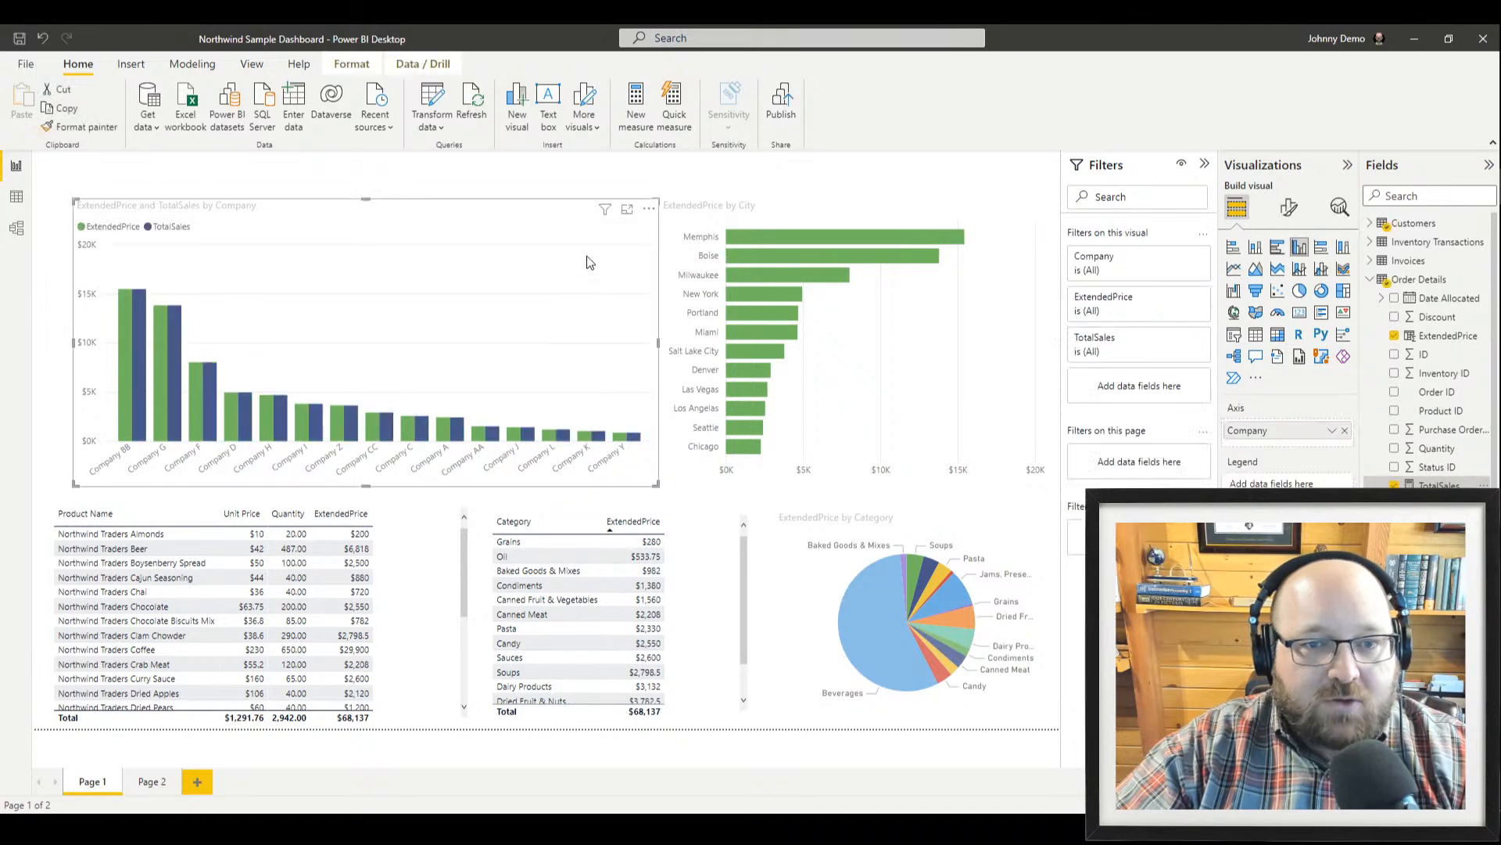
key(ctrl+z)
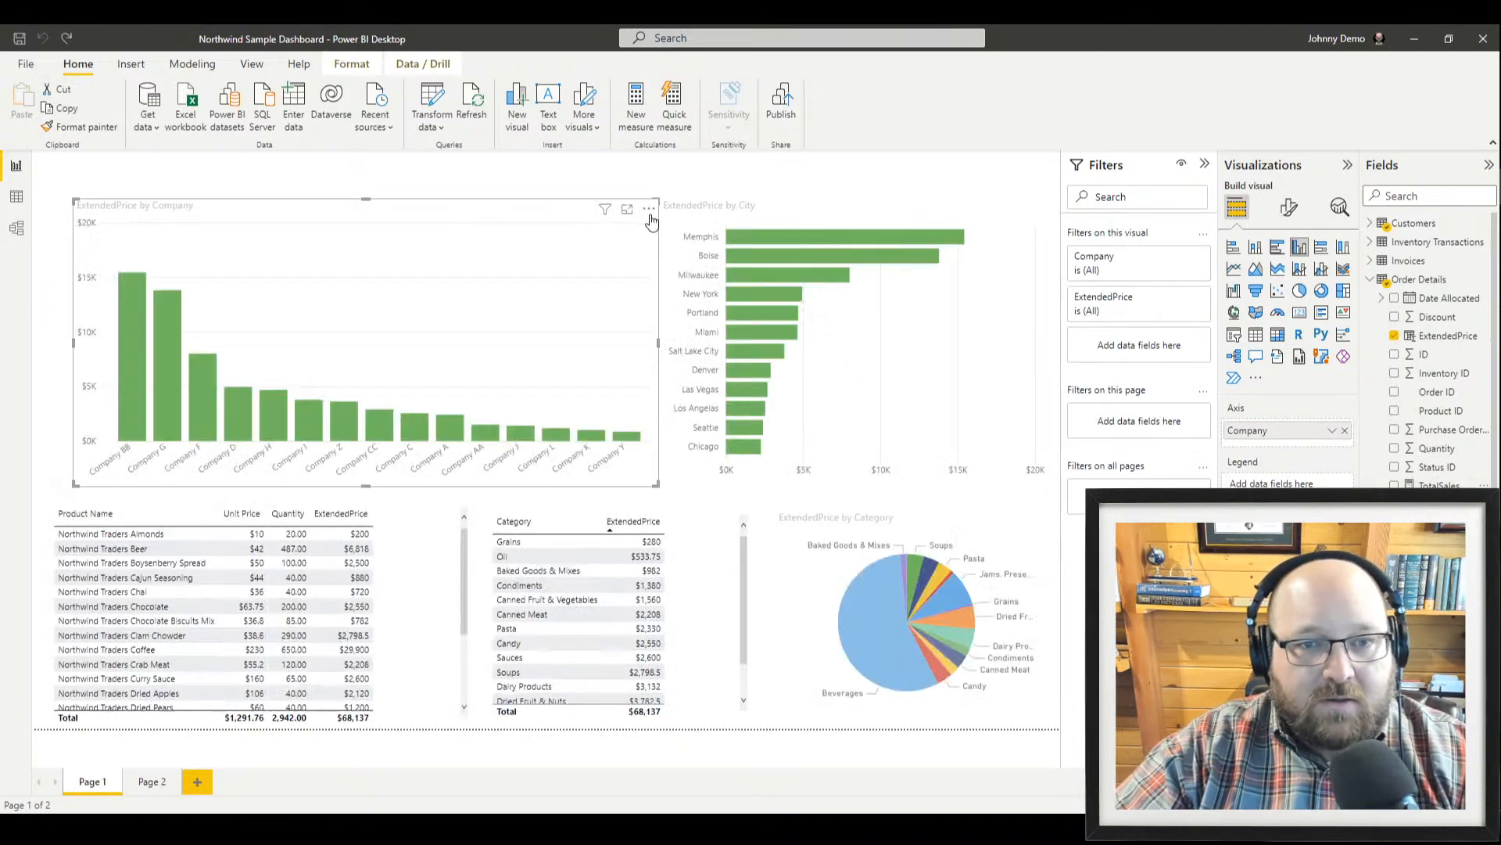
drag(659, 205, 498, 216)
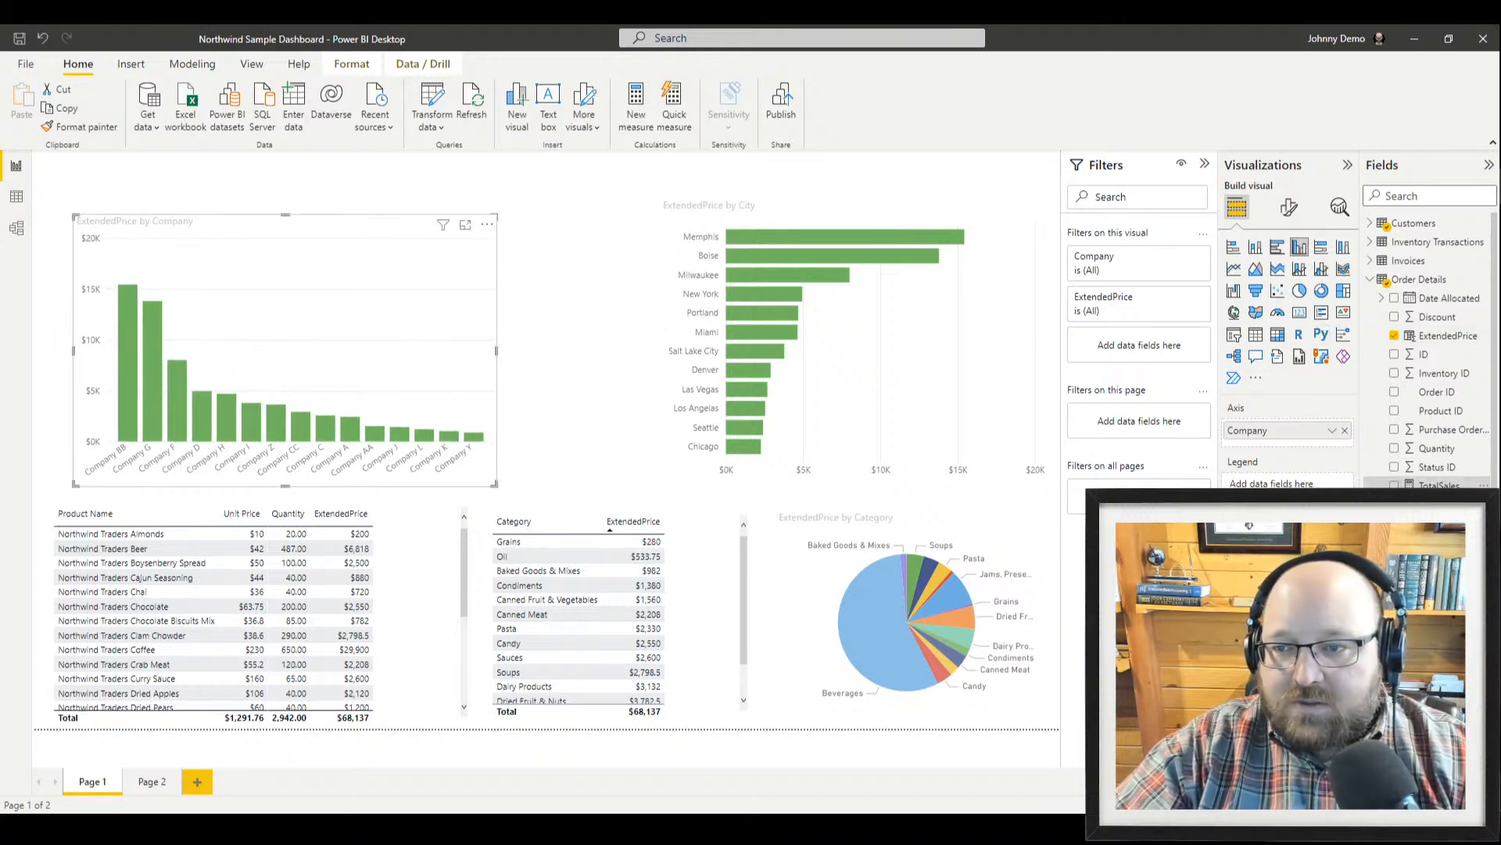
click(676, 298)
click(625, 294)
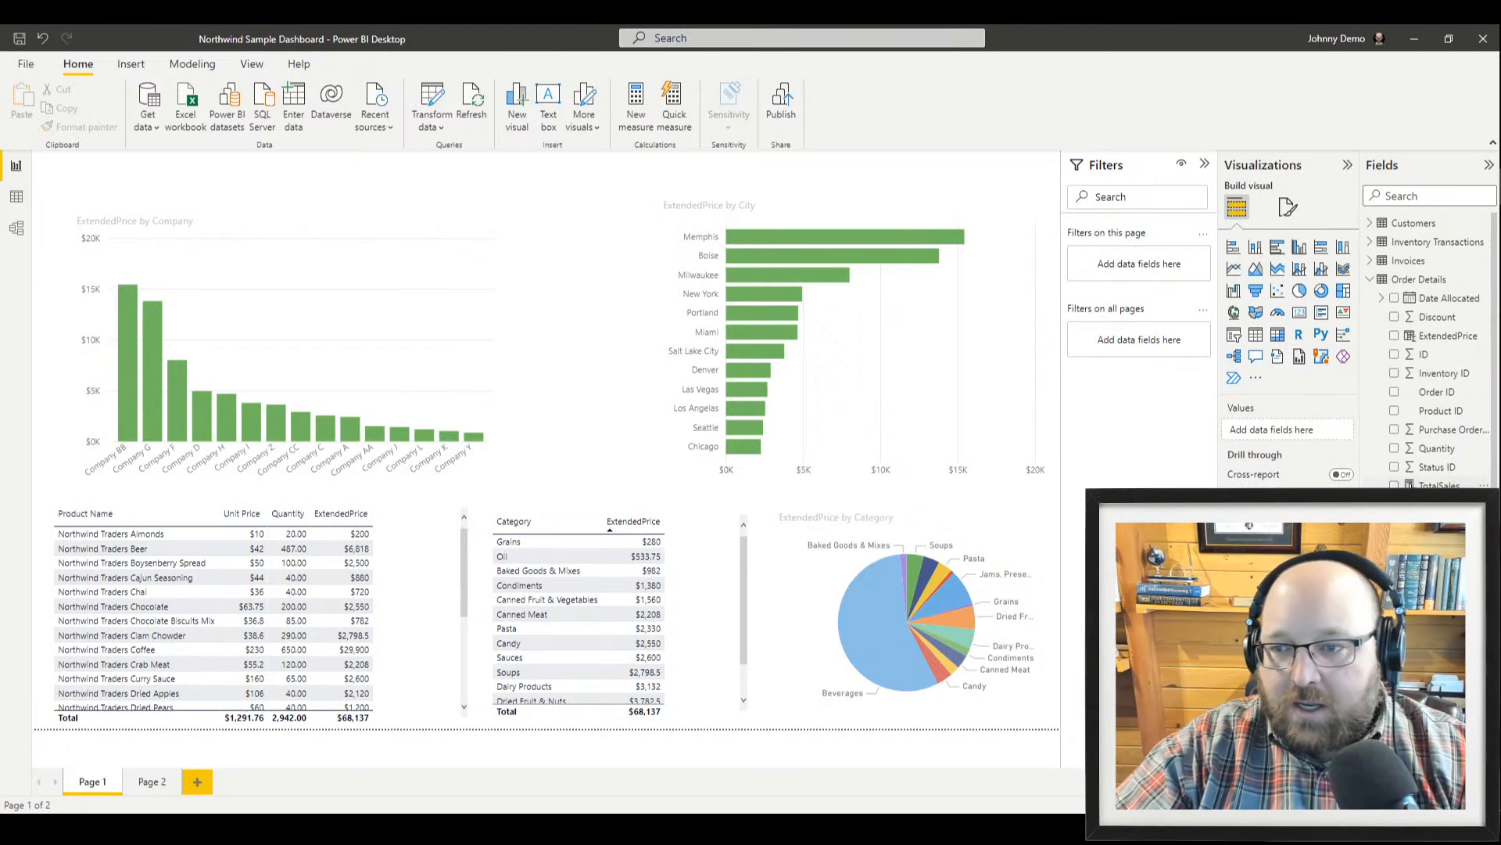
Show TotalSales as a shortened $68.14K card beside the Company chart, then return to Order Details data
click(1395, 485)
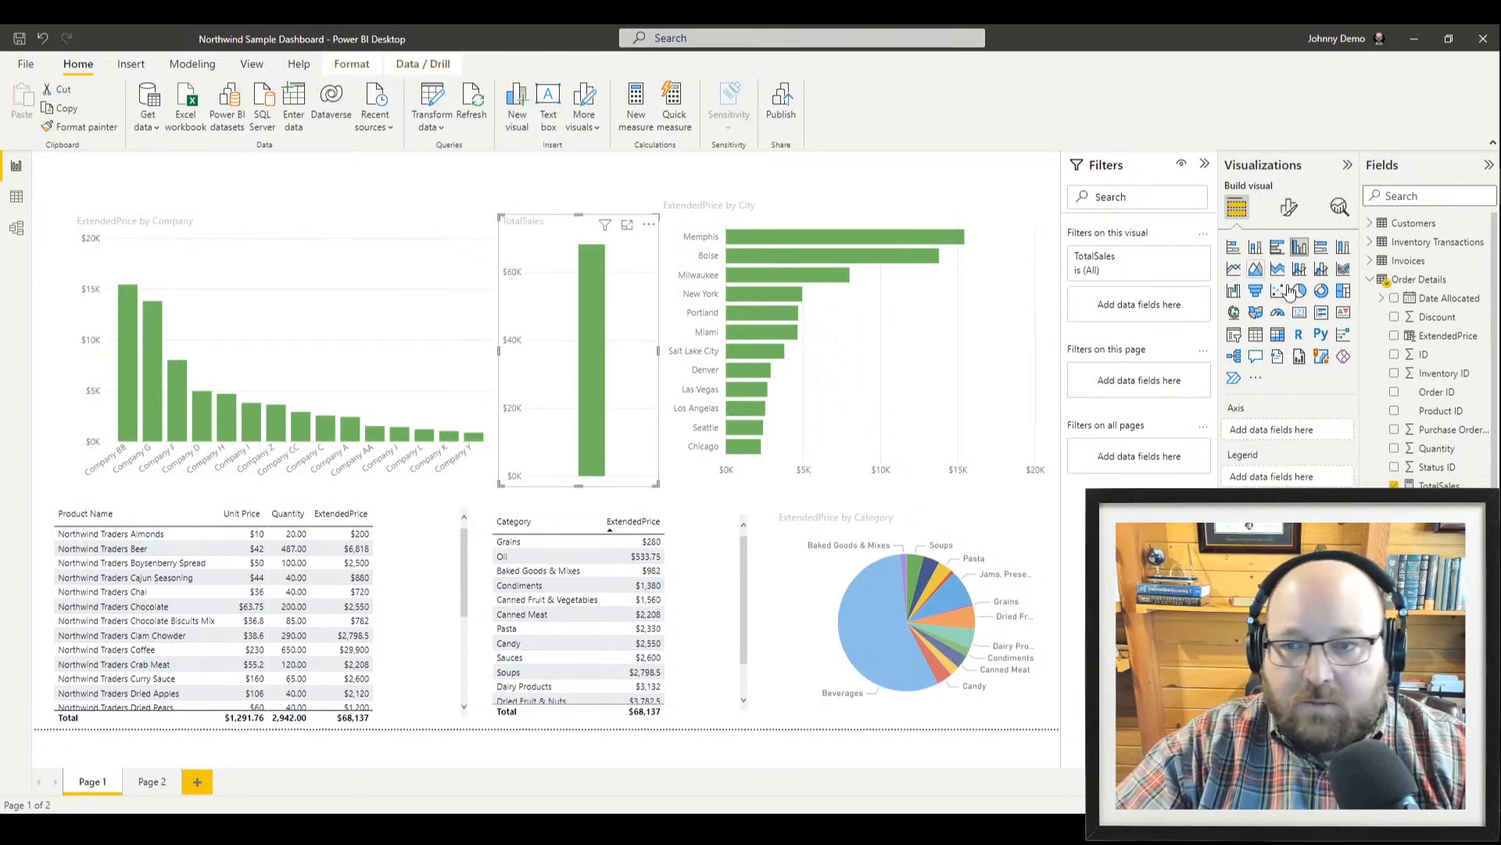
click(1299, 312)
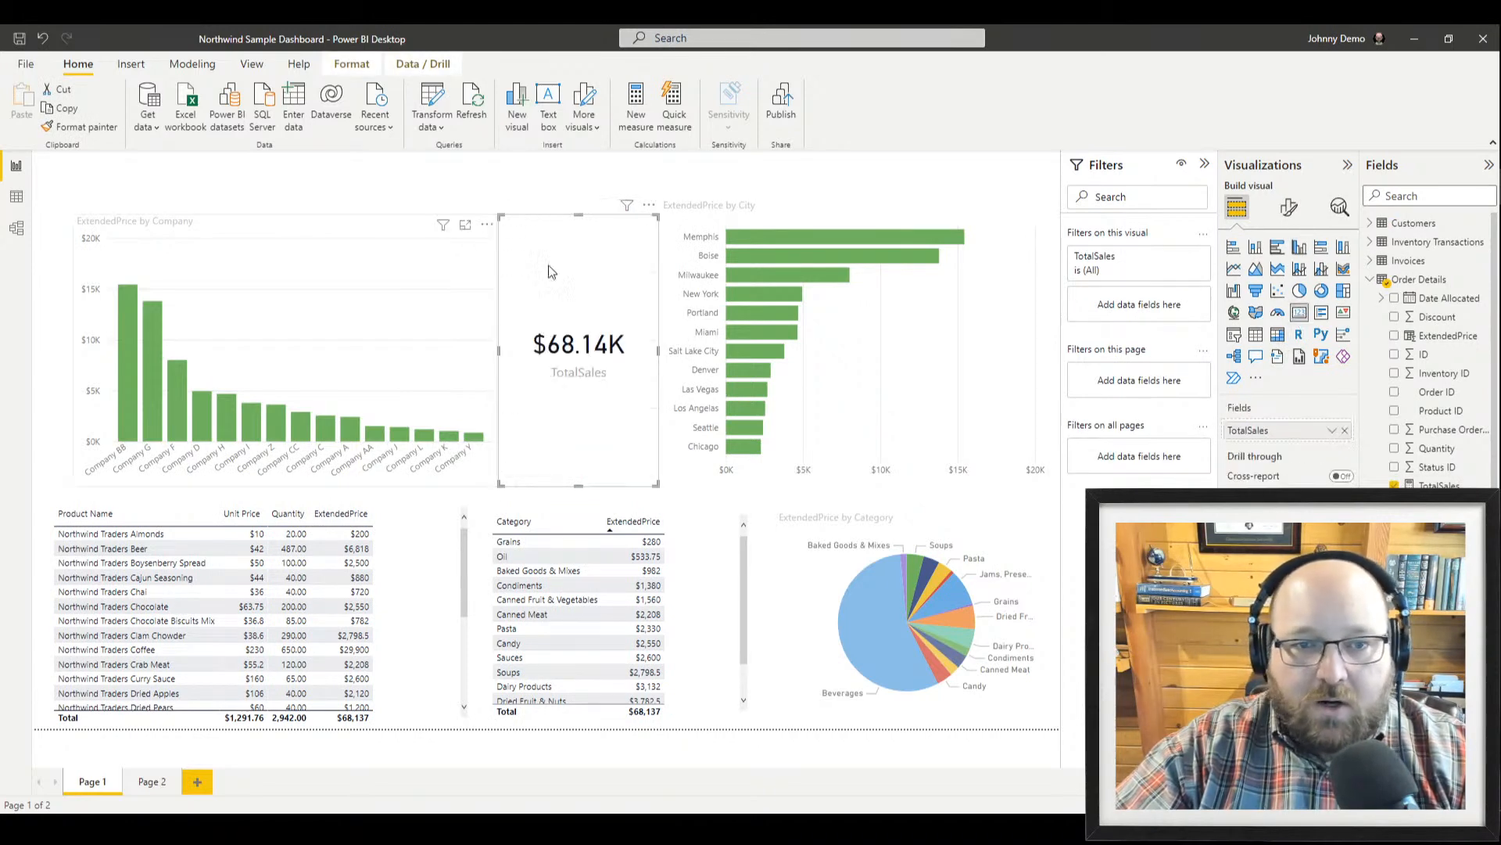
drag(579, 485, 581, 332)
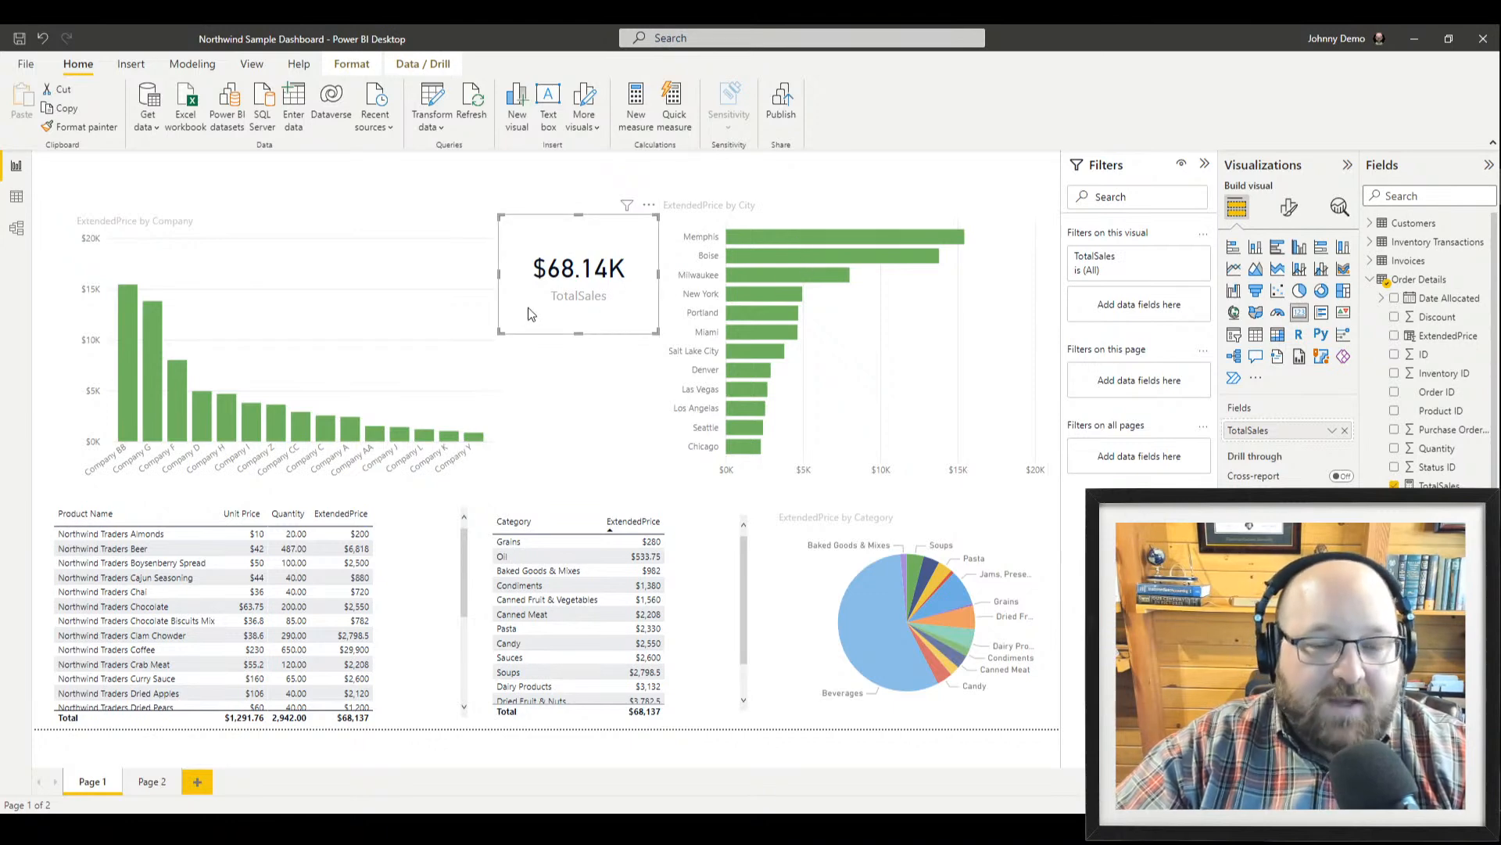
click(15, 192)
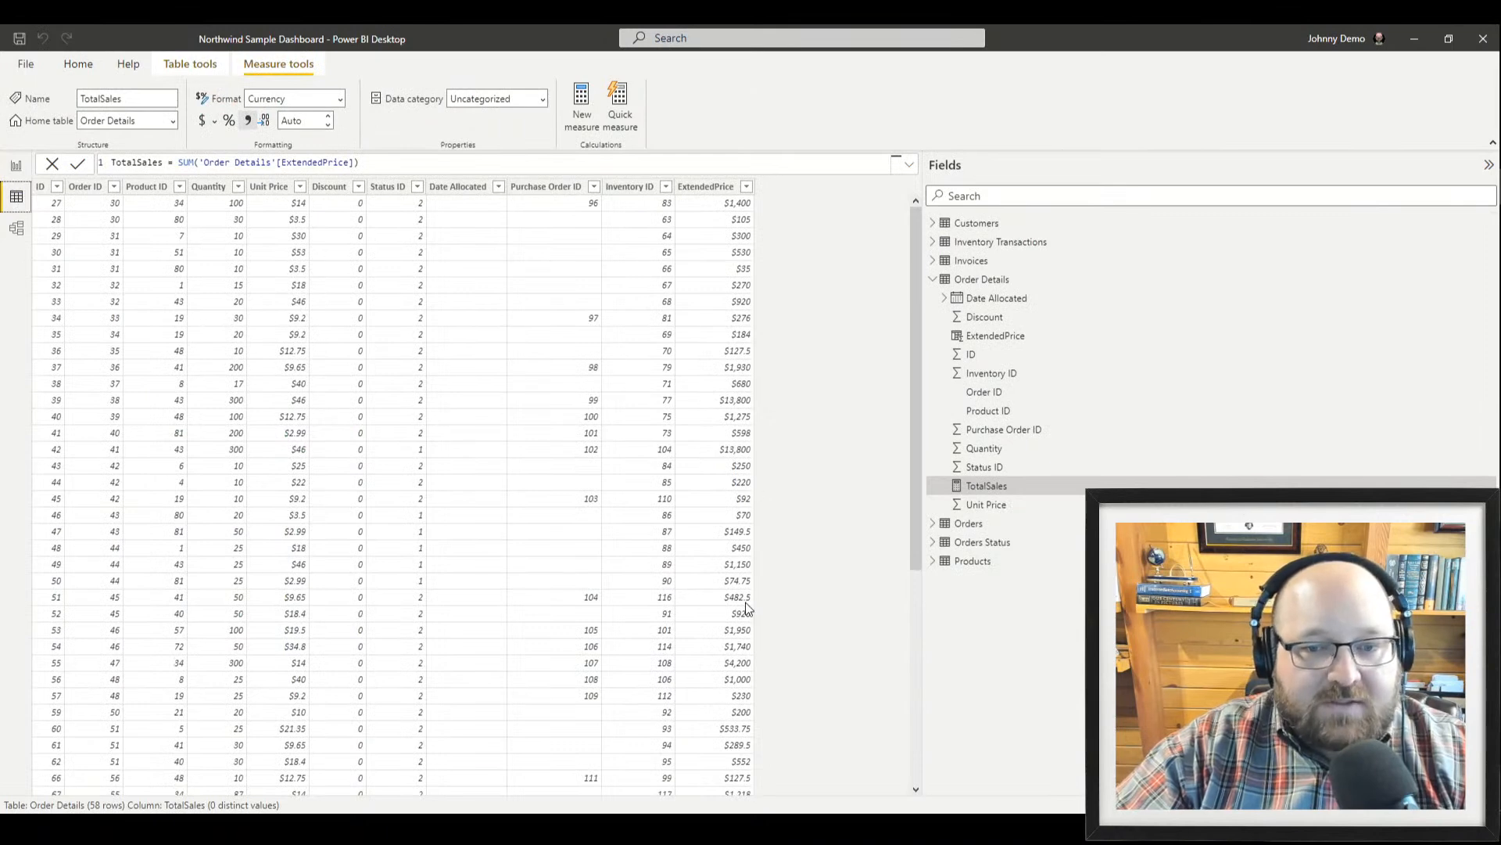